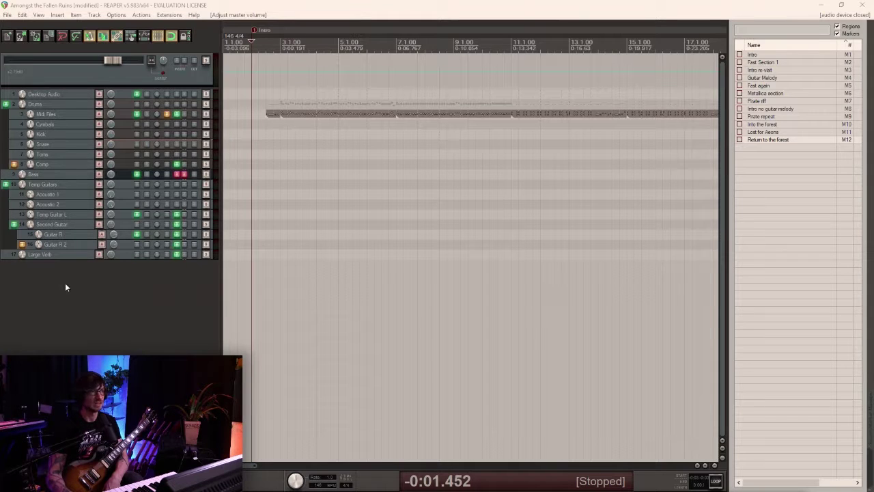
Arm the Guitar R track for recording and raise the master volume to about +4.24 dB.
left_click(101, 235)
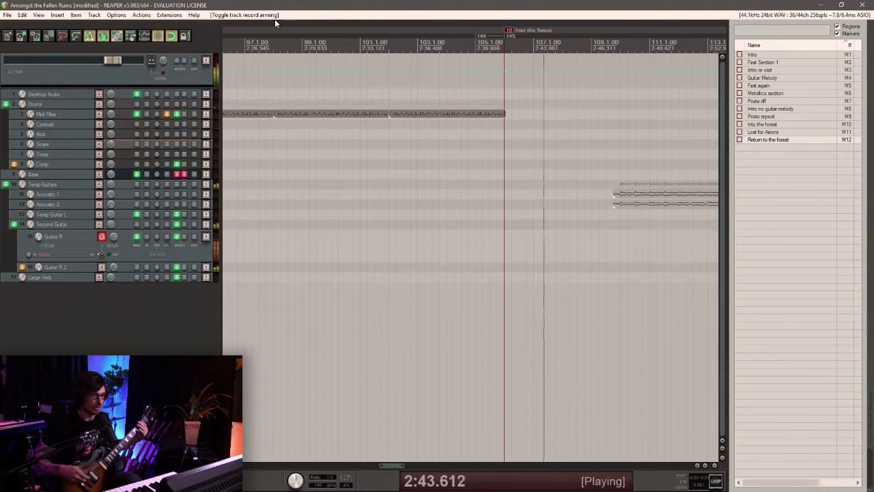
left_click_drag(112, 61, 115, 61)
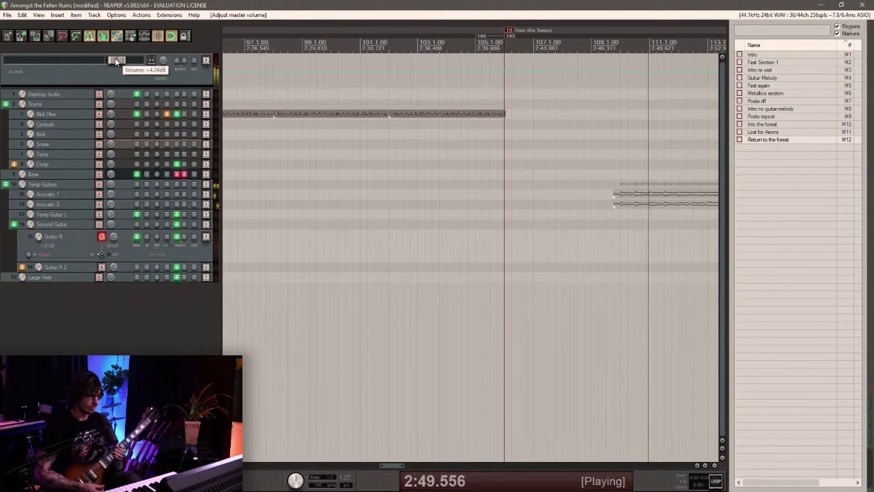
Set the volume of the Acoustic 1 and Acoustic 2 tracks together to about -10 dB.
left_click(48, 194)
left_click(45, 204, "ctrl")
left_click_drag(31, 204, 31, 205)
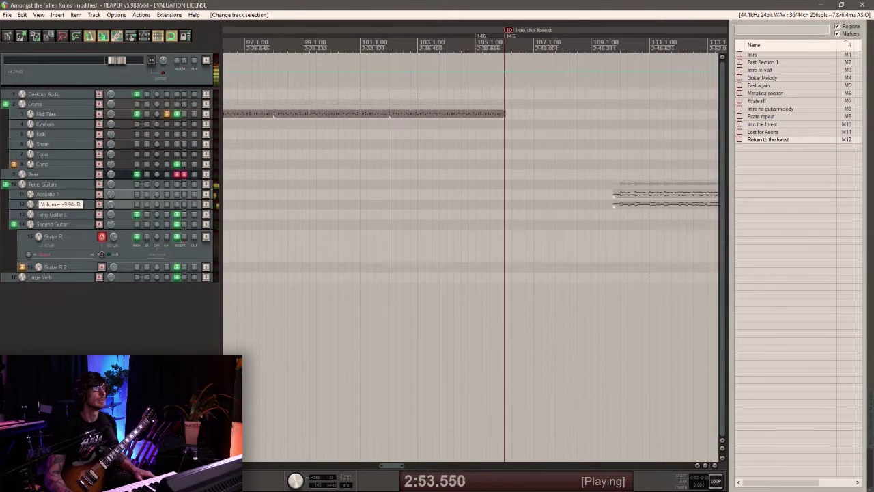
Move on to the Lost for Aeons marker, review the rest of the arrangement during playback, and stop playback.
key("bracketright")
scroll(534, 275, "up", 5)
scroll(533, 273, "up", 4)
scroll(537, 276, "down", 1)
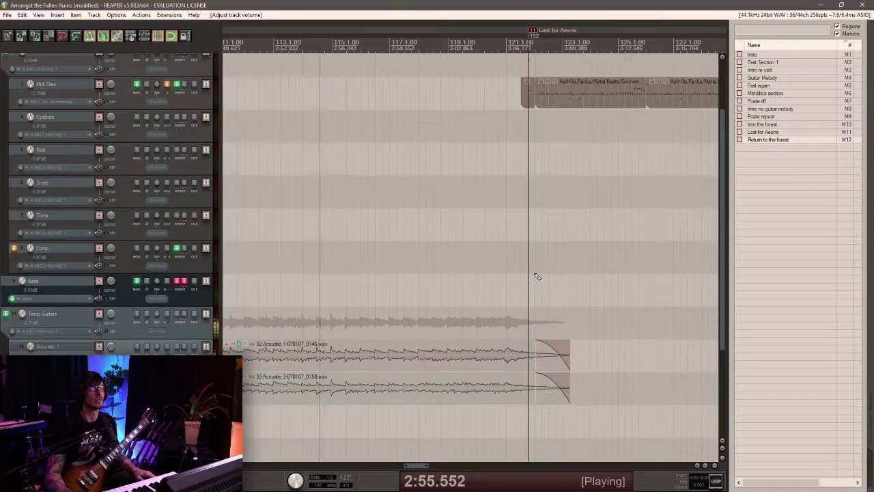
scroll(478, 254, "down", 3)
scroll(472, 252, "up", 1)
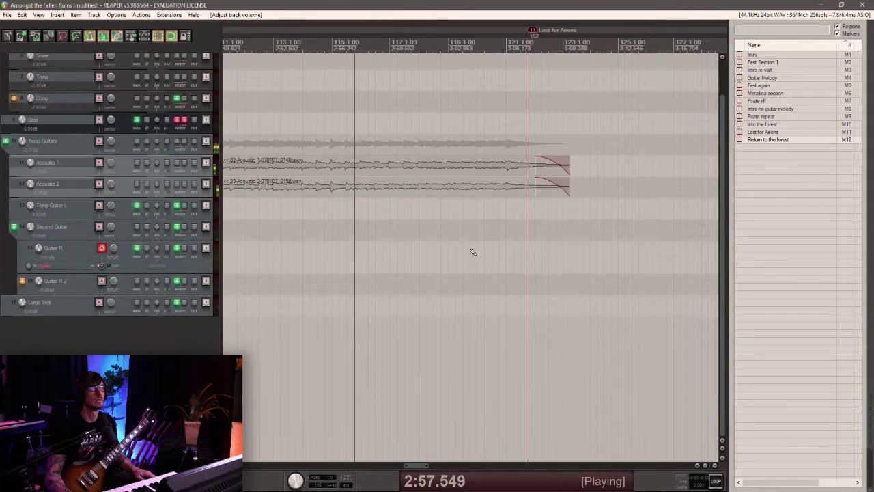
scroll(472, 253, "up", 5)
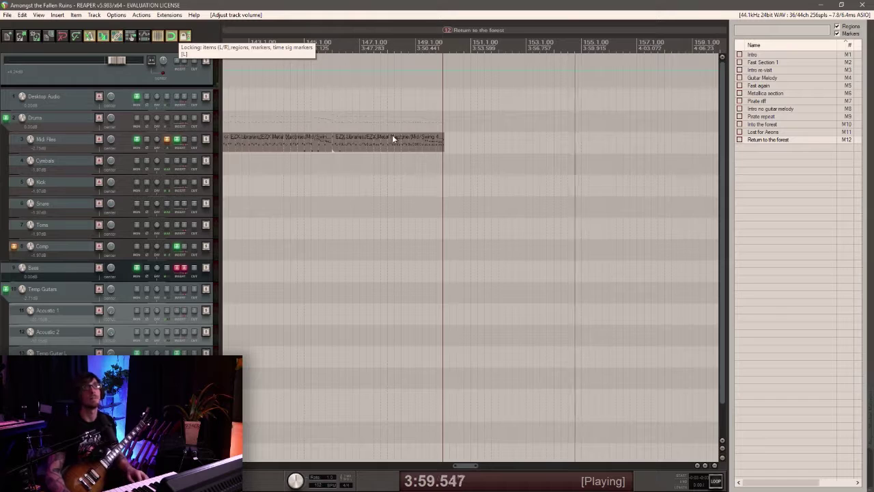
scroll(561, 134, "down", 4)
scroll(554, 134, "down", 1)
key("space")
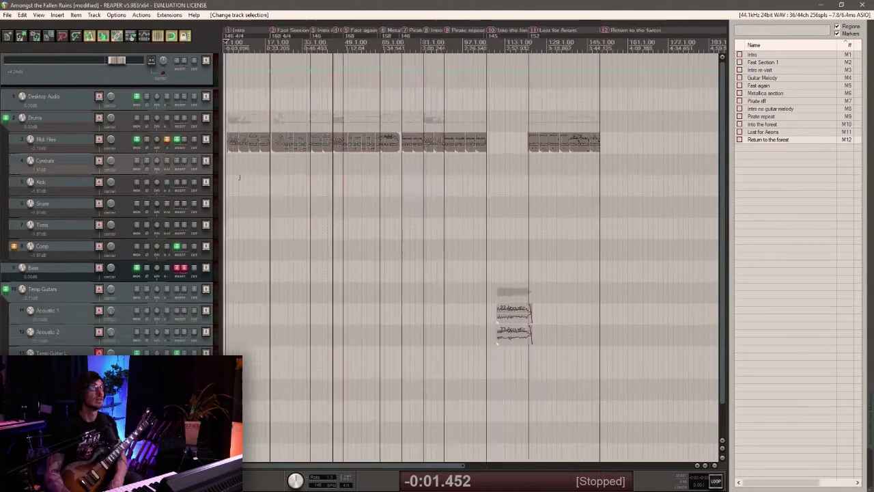
Open the effects chain of Temp Guitar L and record its guitar part starting from the Intro marker.
scroll(247, 179, "up", 6)
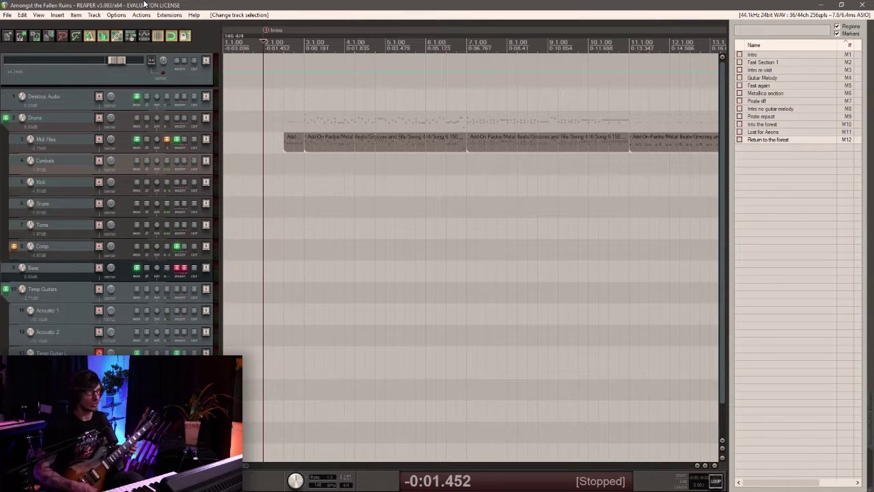
left_click(177, 353)
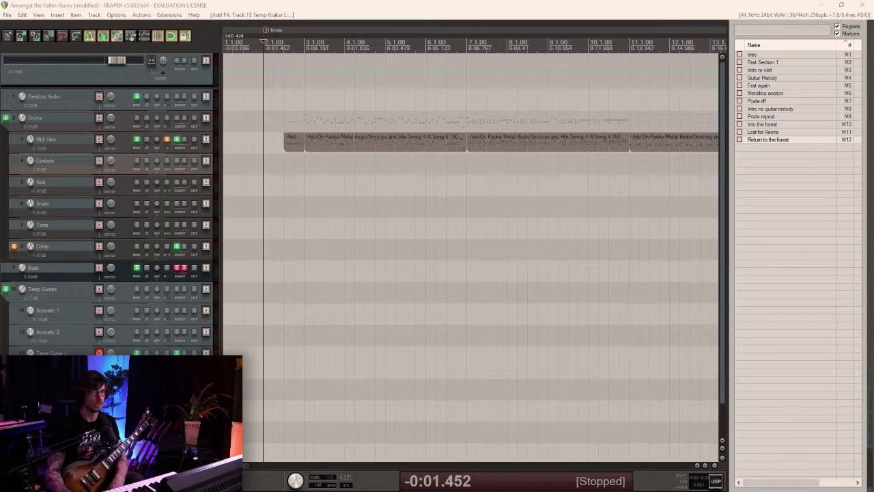
key("ctrl+r")
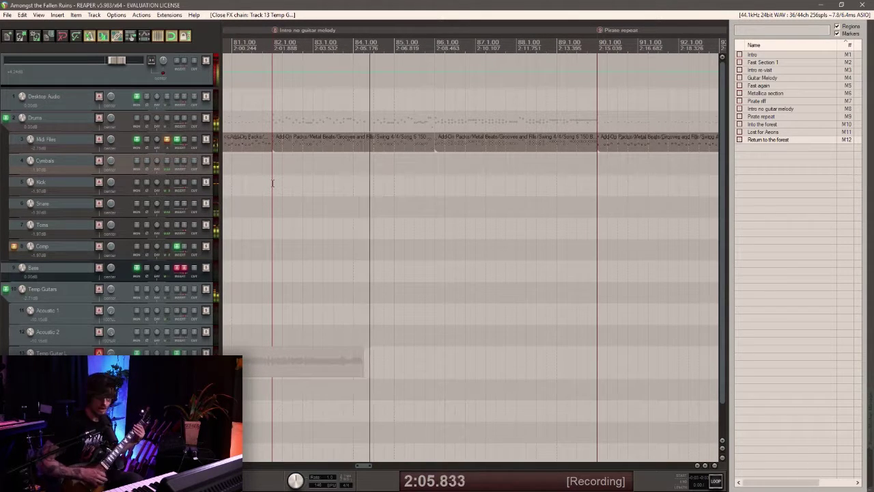
key("space")
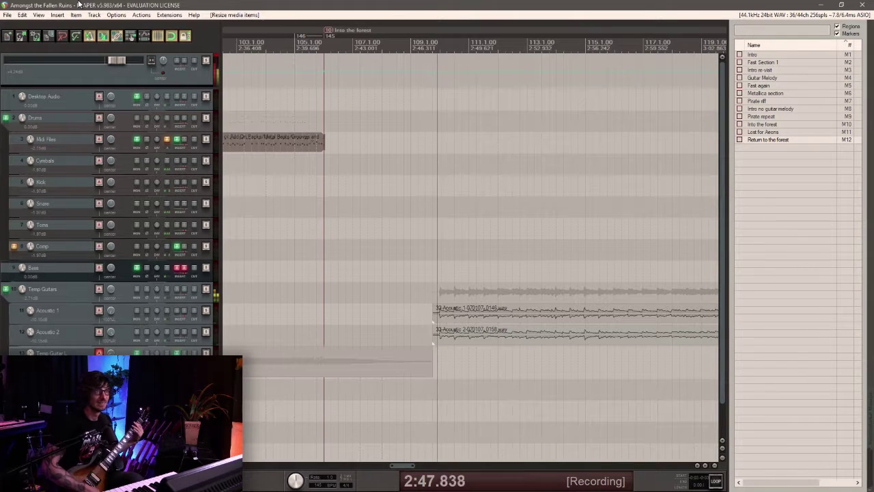
Finish the Temp Guitar L retake, save all recorded files, and disarm the track.
key("space")
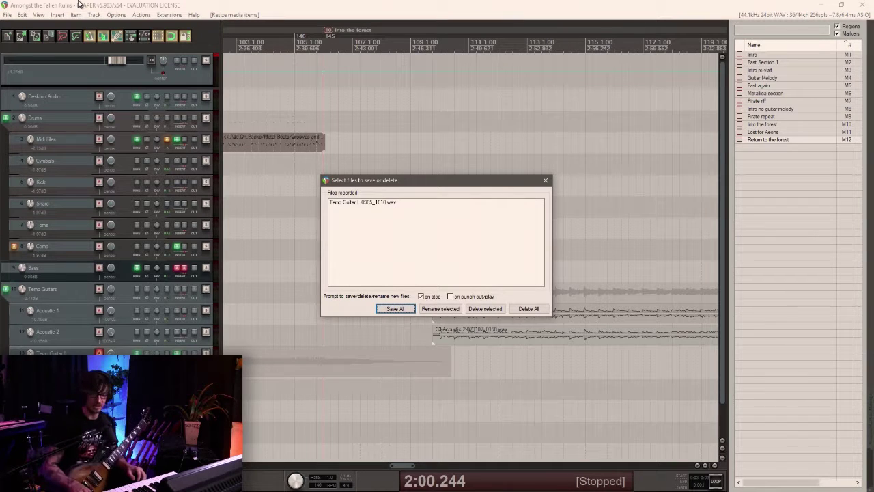
key("Return")
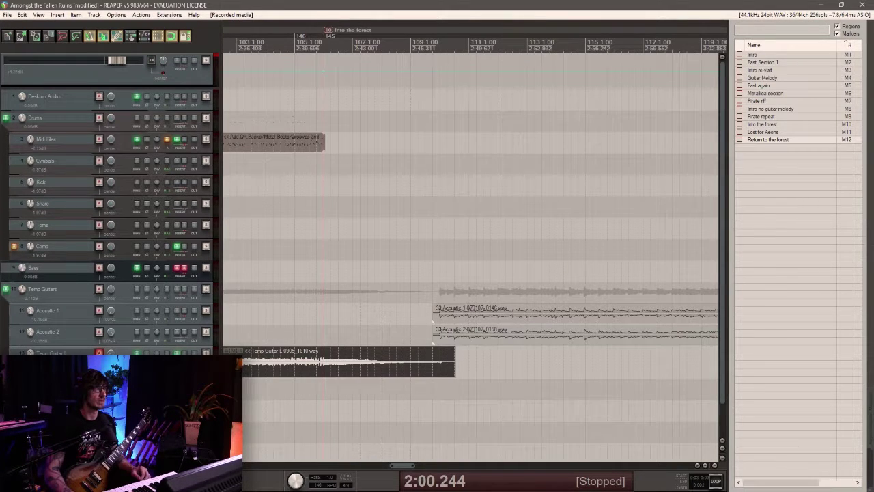
left_click(99, 354)
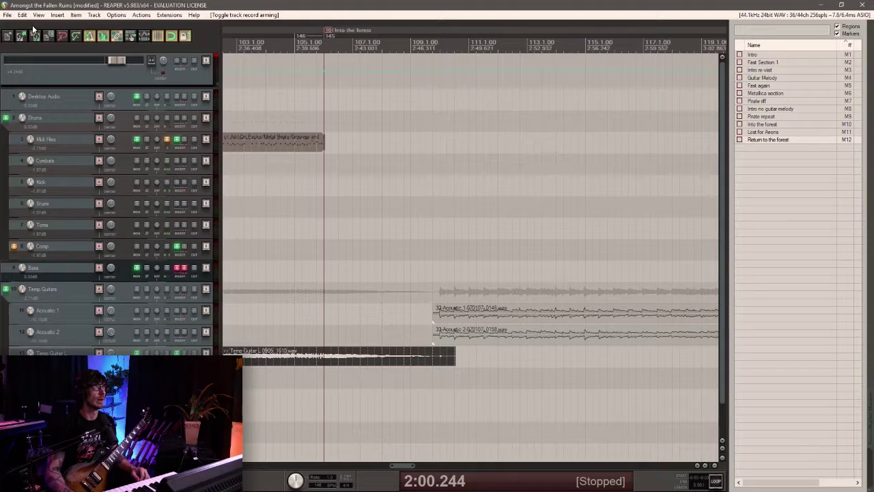
Place the edit cursor on the Intro marker at bar 2 as the start point for recording Guitar R.
scroll(347, 240, "down", 8)
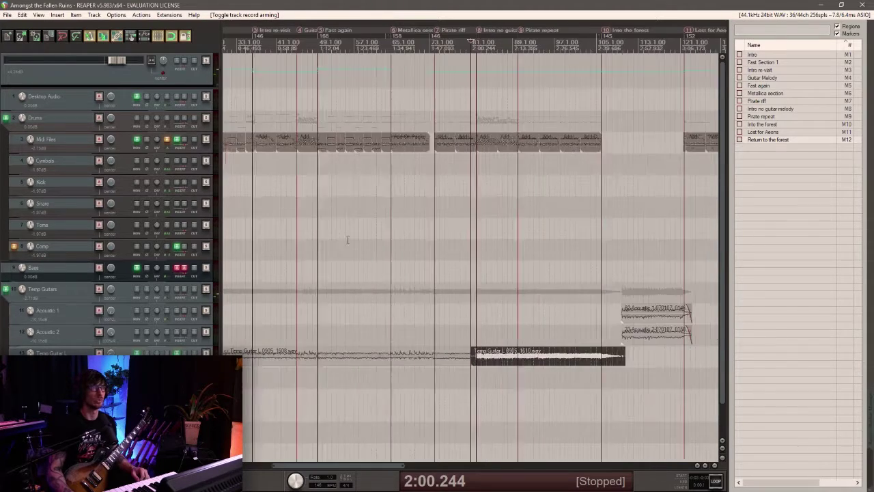
scroll(347, 240, "up", 6)
scroll(333, 294, "down", 4)
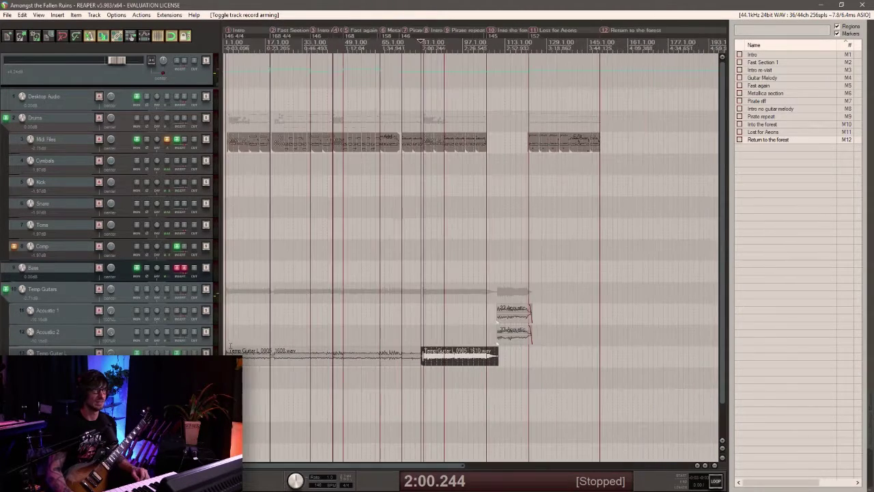
left_click(228, 342)
scroll(236, 340, "up", 8)
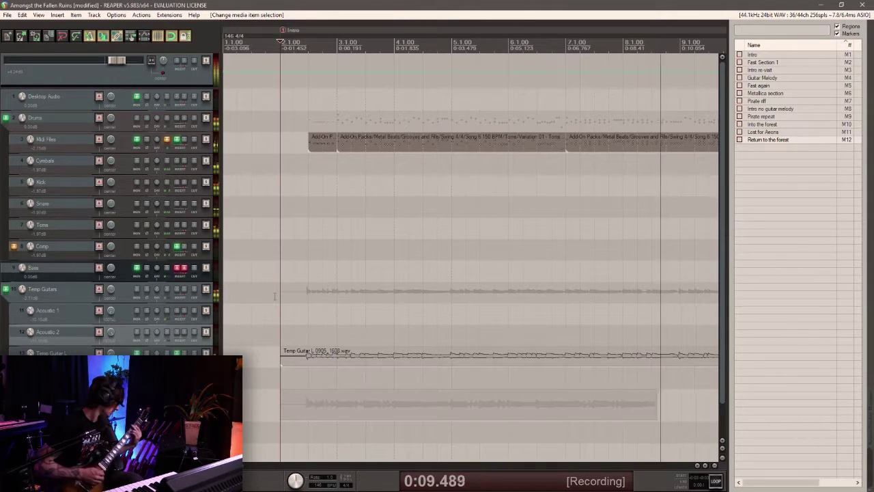
key("space")
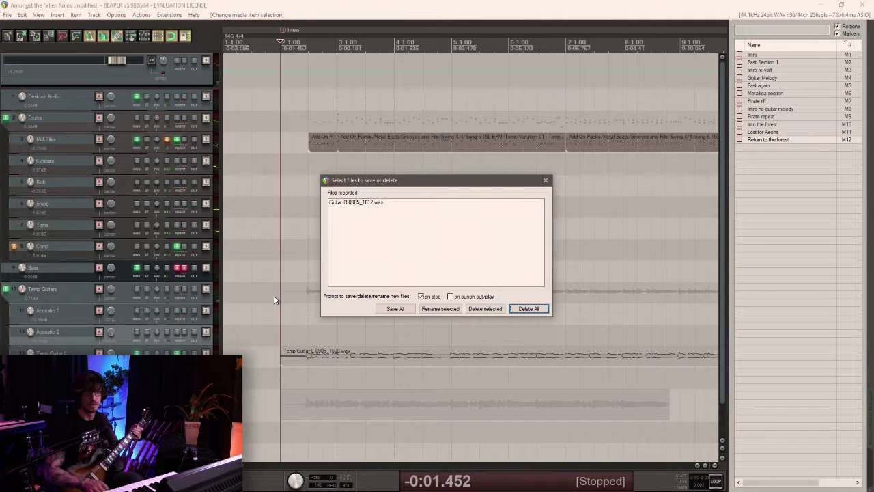
key("Return")
key("ctrl+r")
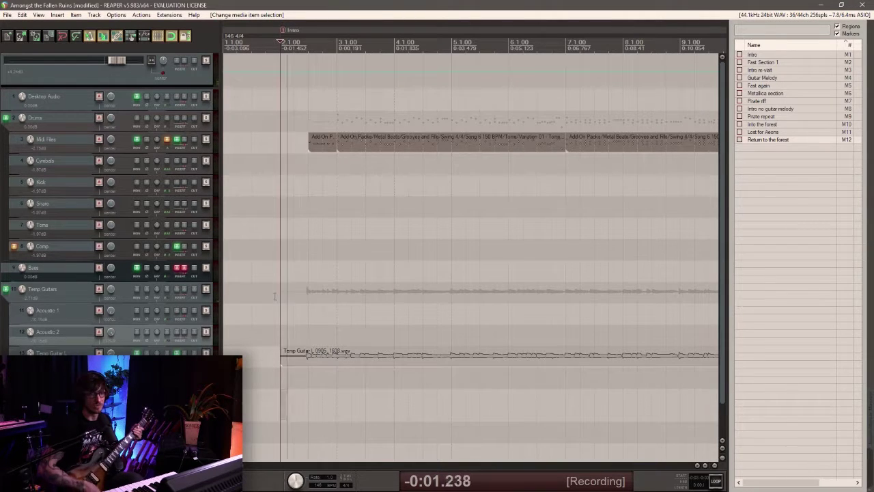
key("space")
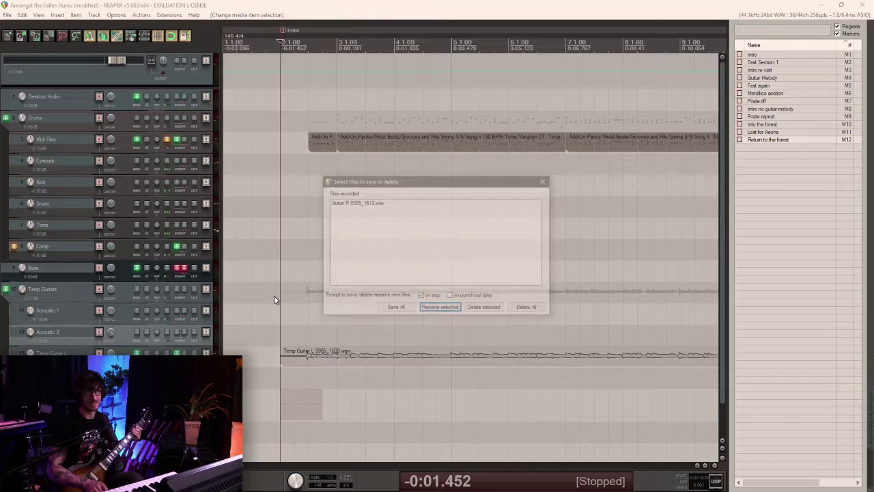
key("Return")
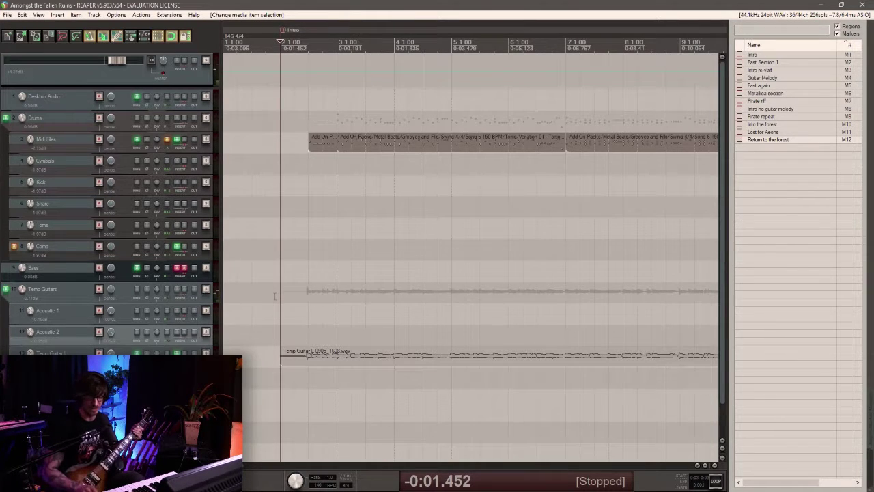
key("ctrl+r")
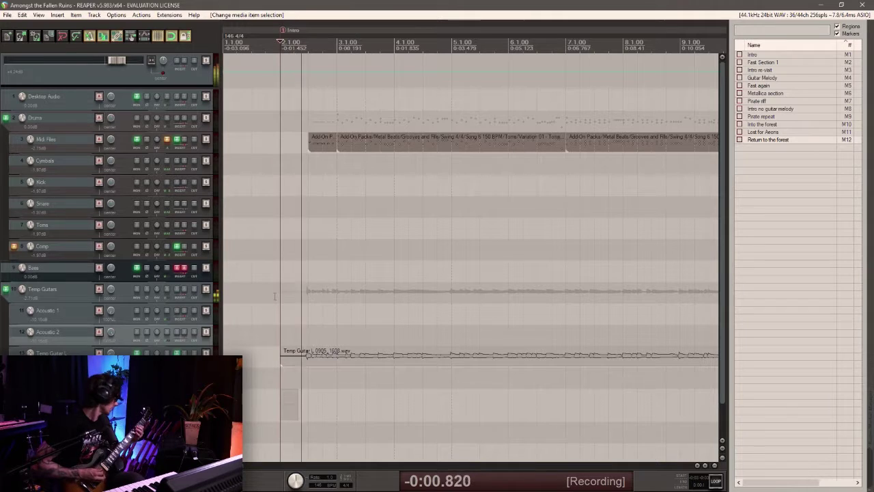
key("space")
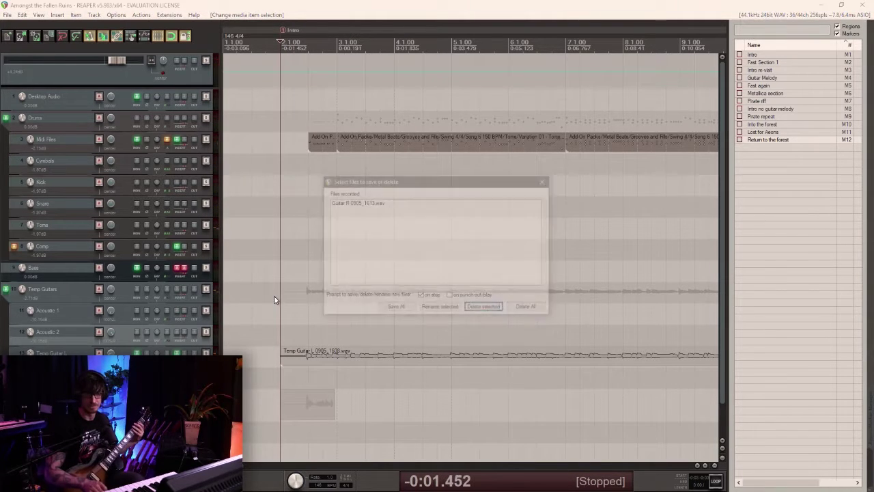
key("Return")
Record Guitar R into the Metallica section, save the take, and trim its end back to about 1:10.4, just before Fast again.
key("ctrl+r")
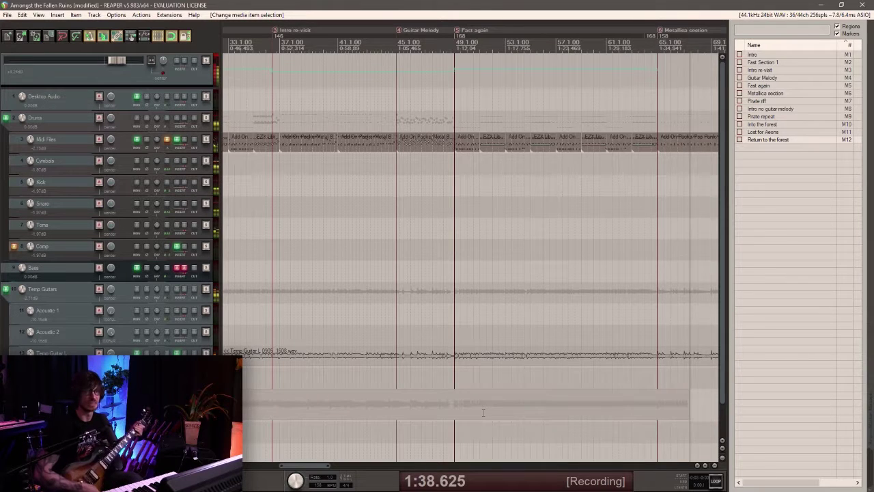
key("space")
key("Return")
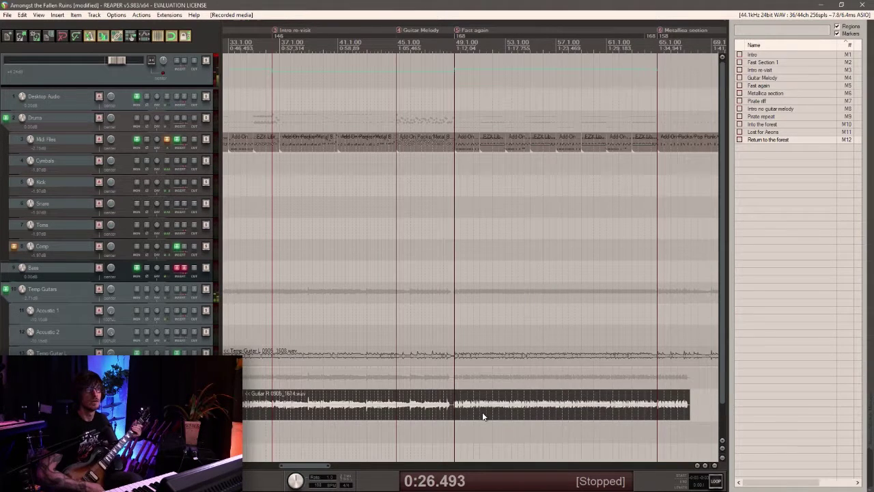
left_click_drag(689, 408, 687, 408)
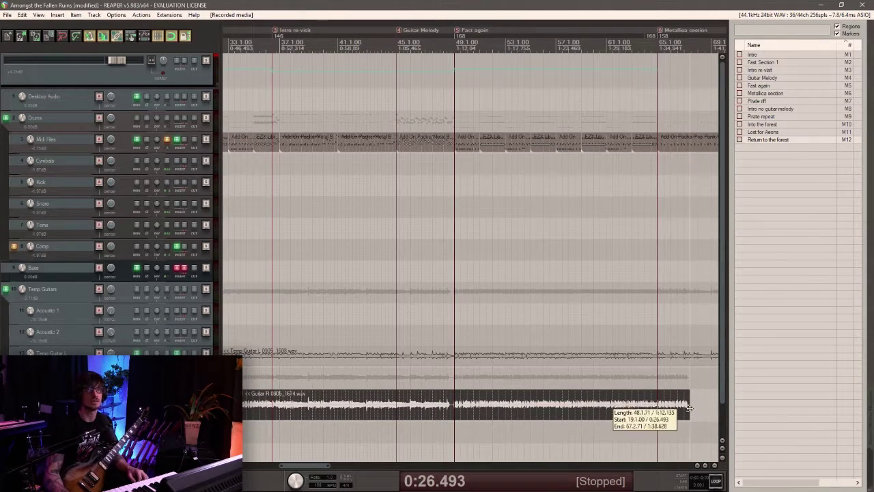
left_click_drag(687, 408, 440, 408)
key("ctrl+r")
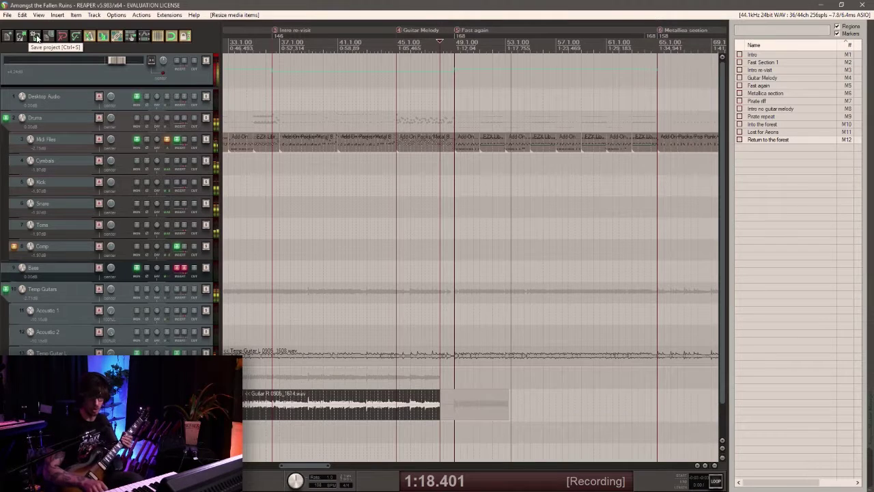
key("space")
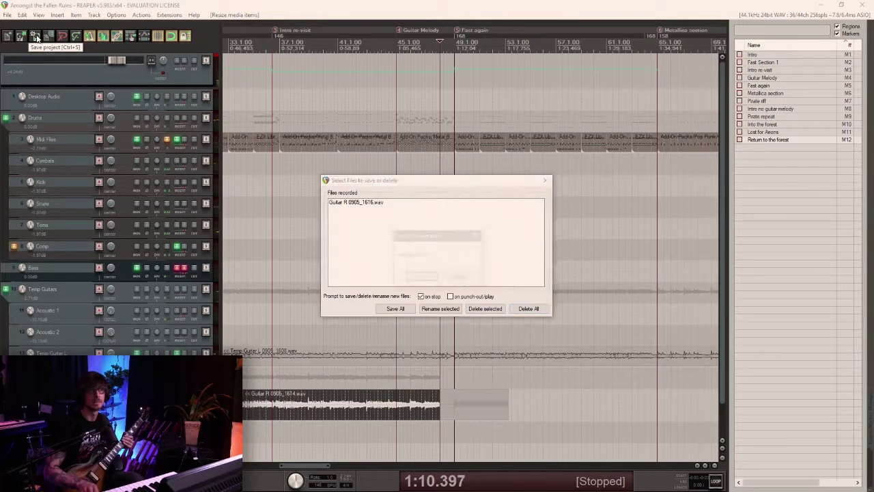
key("Escape")
Record Guitar R from 1:10.397 through Fast again to the end of the Metallica section at about 1:47.
key("ctrl+r")
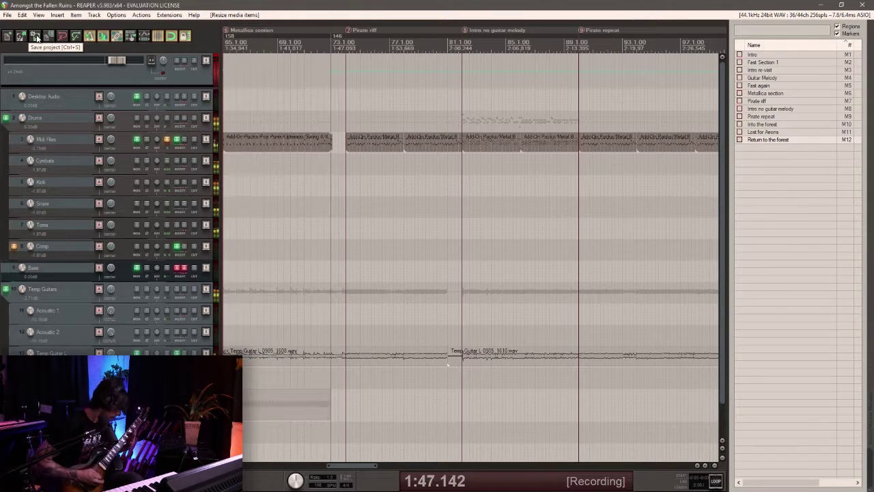
key("space")
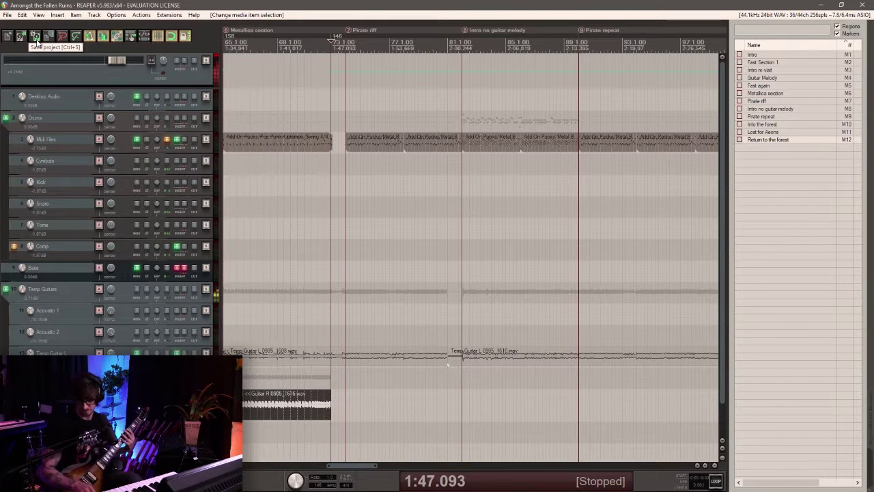
Try recording Guitar R from 1:47.093 through the Pirate riff, deleting the recorded takes.
key("ctrl+r")
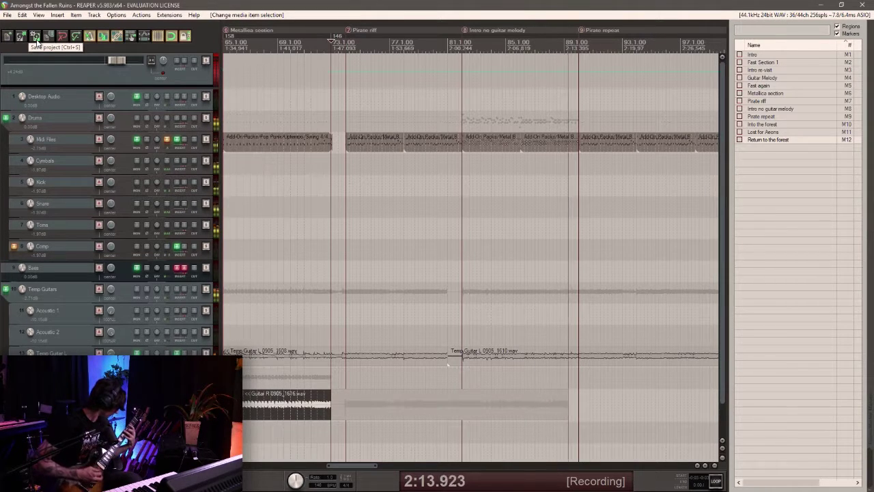
key("space")
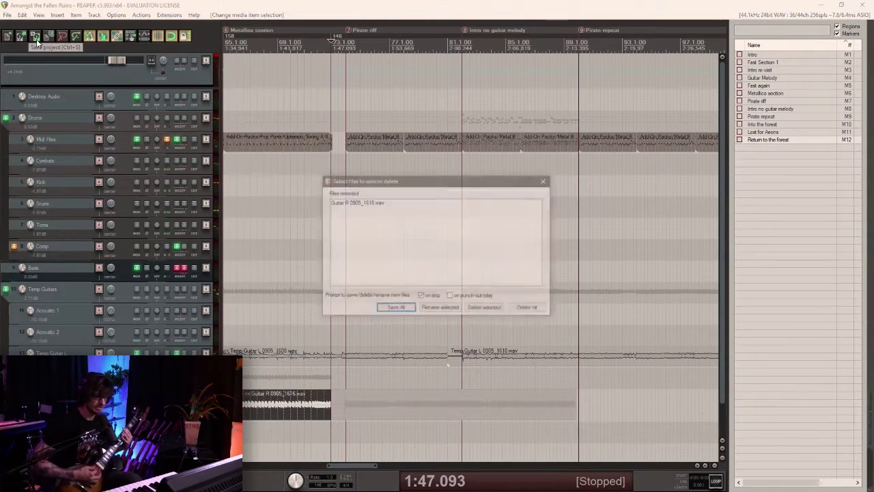
key("Tab")
key("Tab")
key("Tab")
key("Return")
key("ctrl+r")
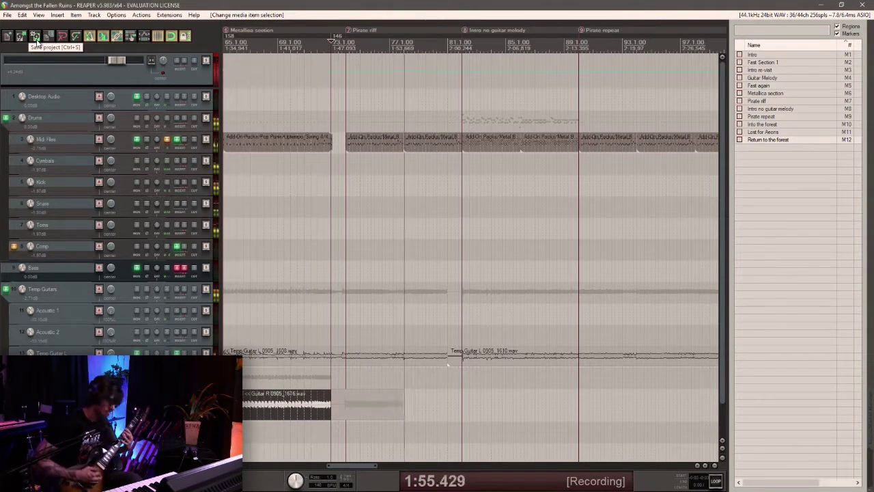
key("space")
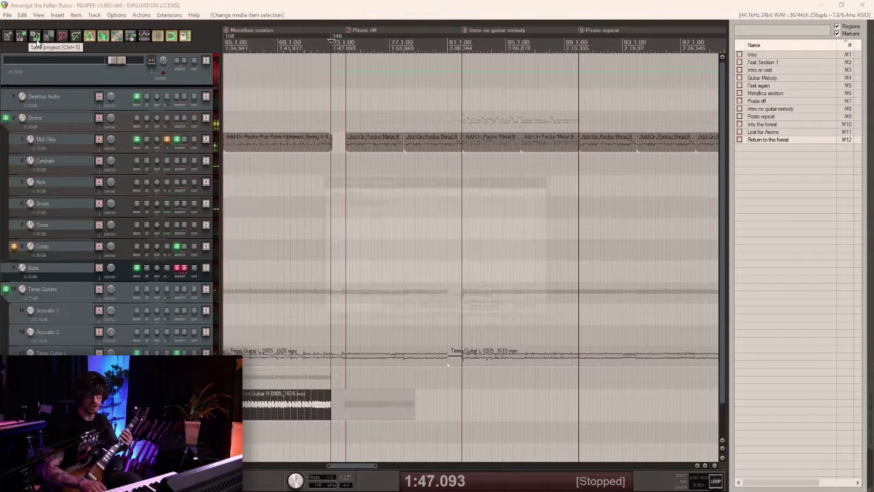
key("Return")
key("ctrl+r")
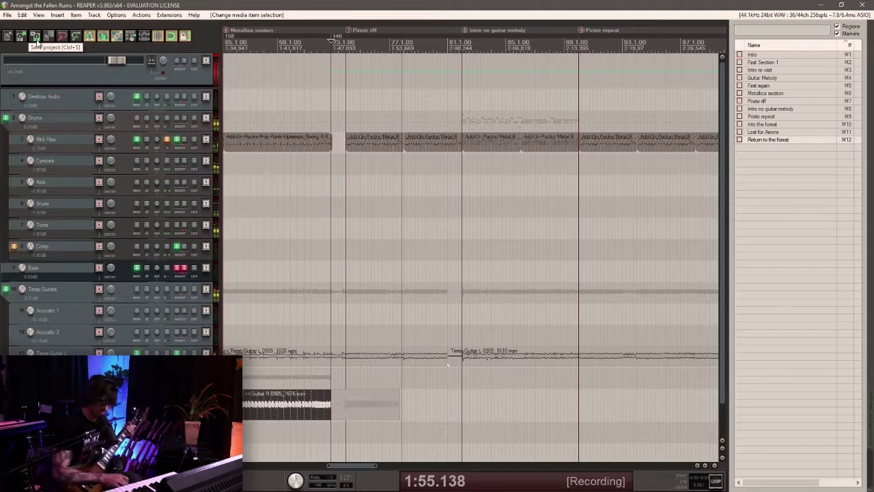
key("space")
key("Return")
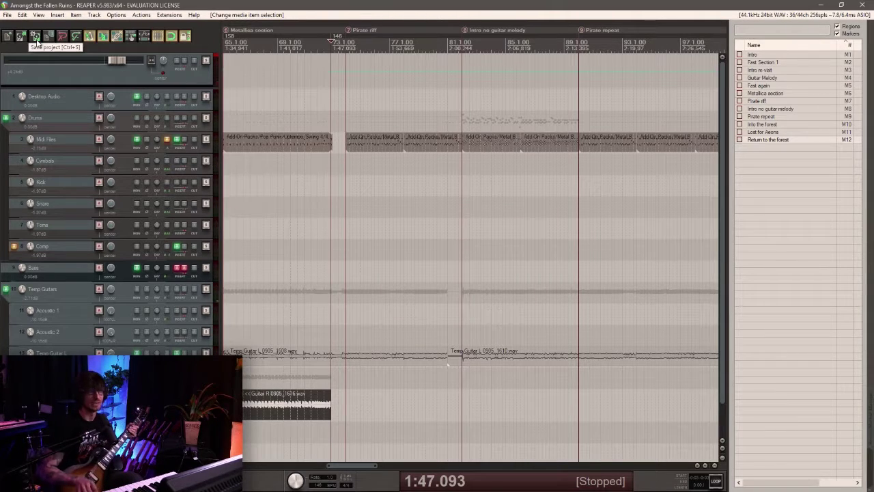
Record Guitar R from 1:47.093 through the Pirate repeat to about 2:49 and save the take.
key("ctrl+r")
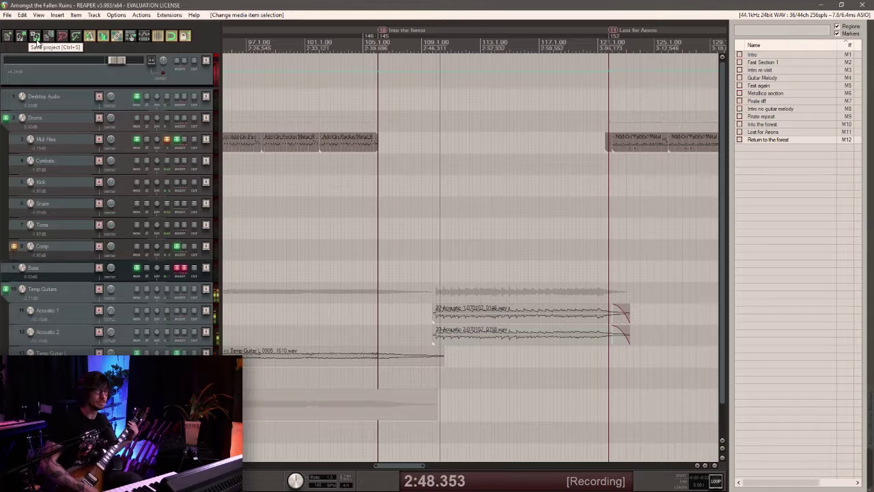
key("space")
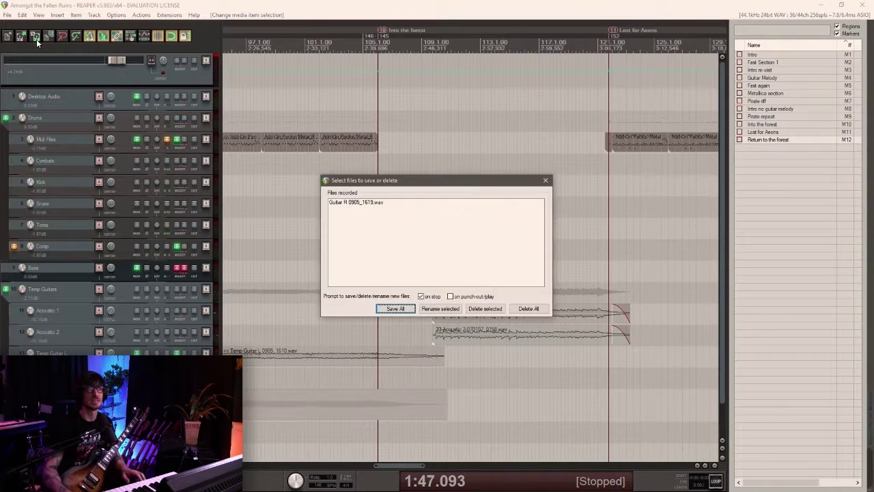
key("Return")
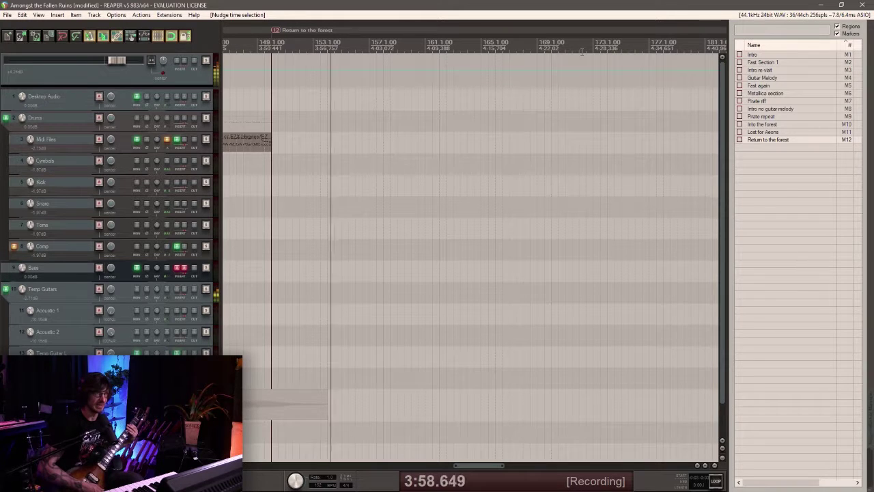
Finish the Guitar R take through Lost for Aeons past Return to the forest, play it back, and trim its start to 3:07.001.
key("space")
key("space")
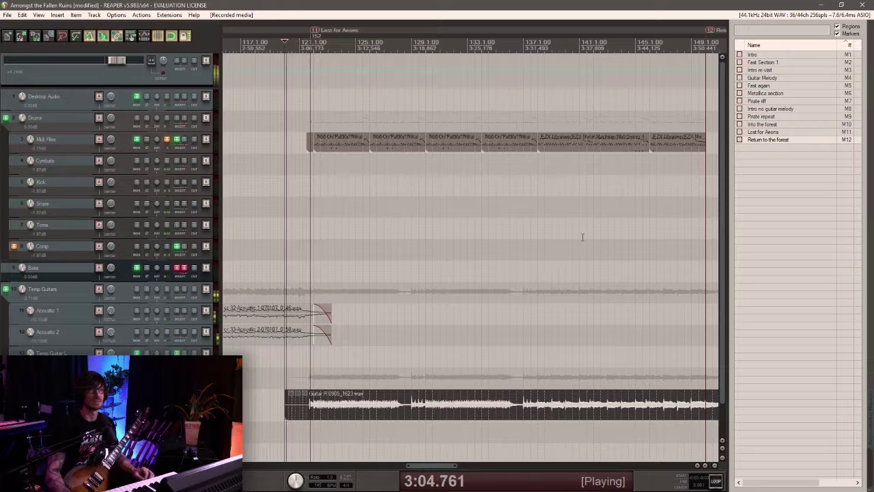
key("space")
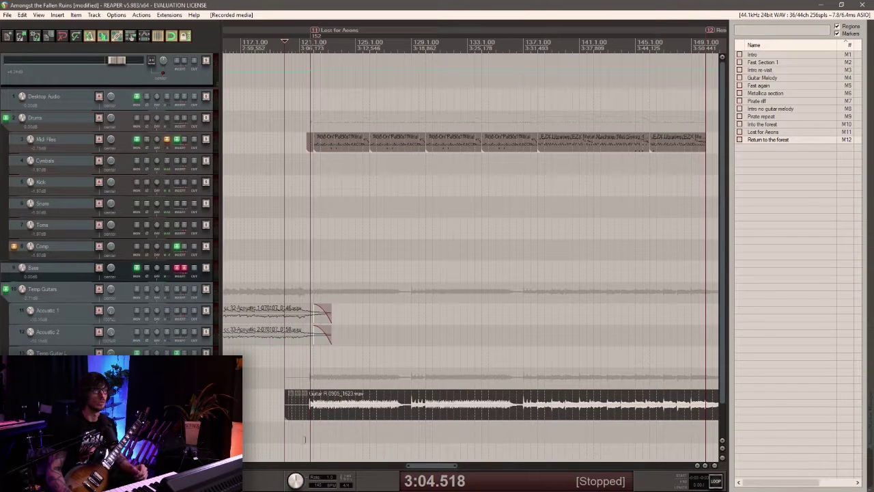
left_click_drag(287, 412, 312, 412)
scroll(314, 413, "up", 5)
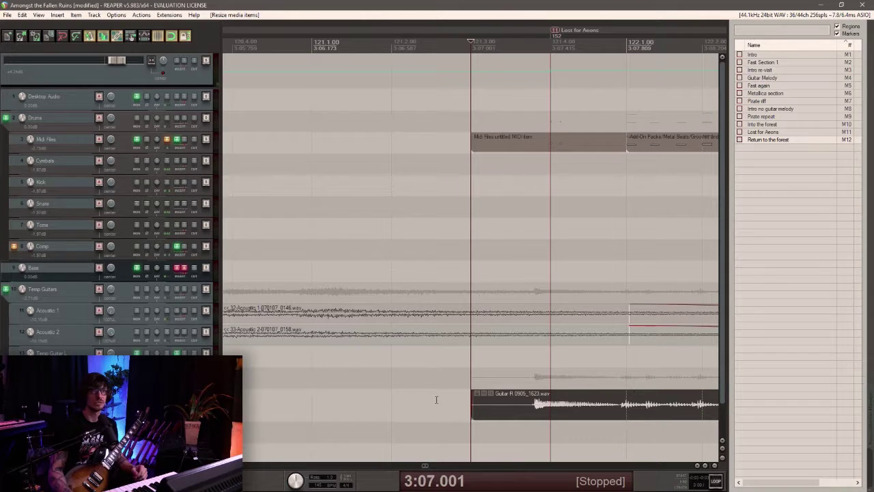
Enable Preserve PDC delayed monitoring in recorded items for the guitar recording tracks, and turn off snapping.
right_click(98, 226)
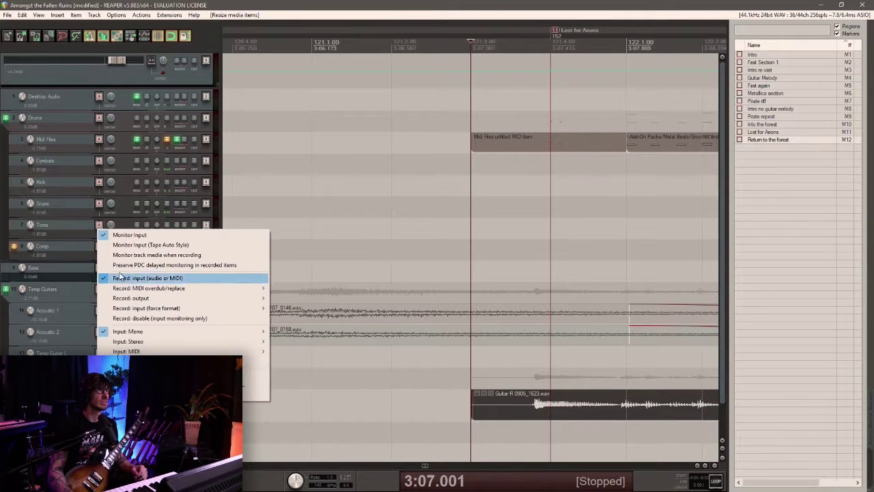
left_click(136, 265)
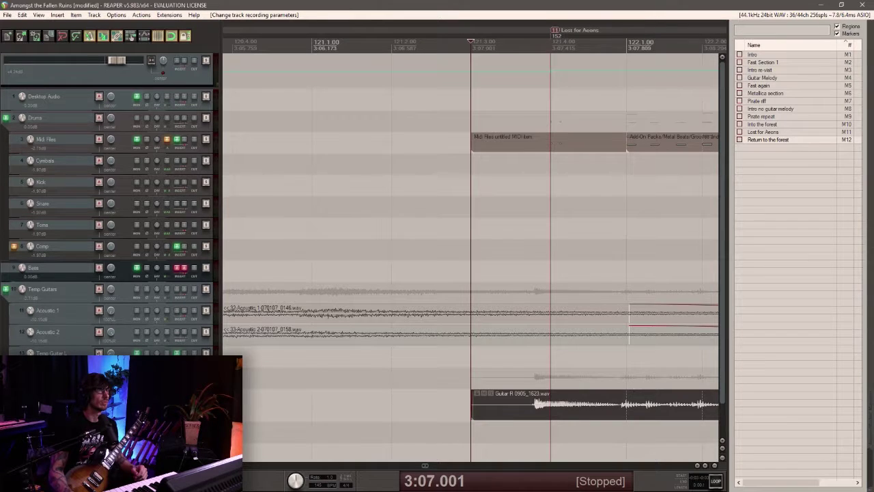
right_click(96, 359)
left_click(125, 225)
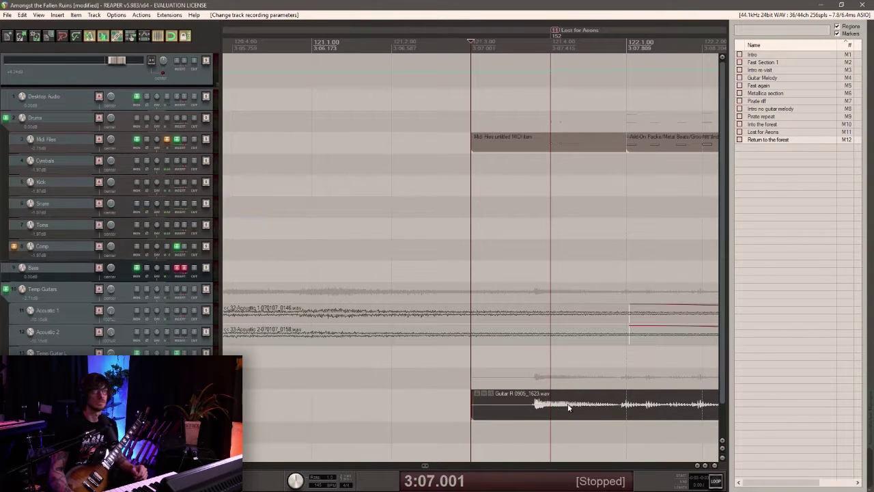
left_click(175, 36)
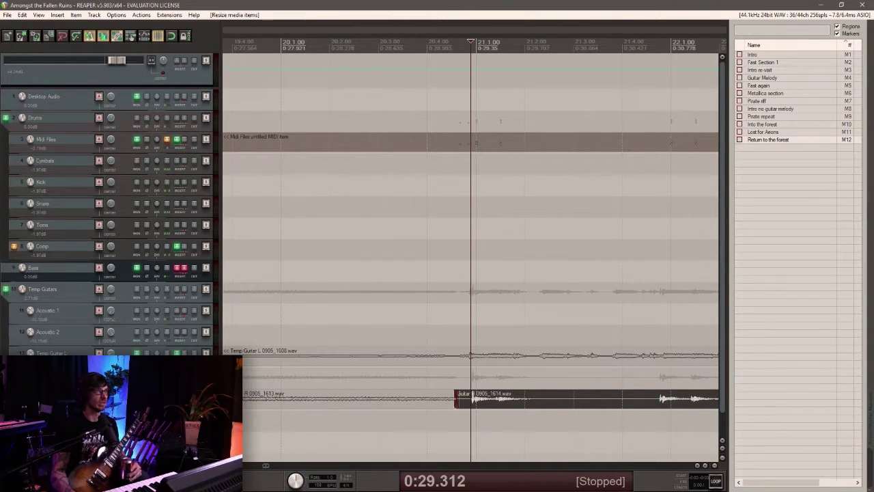
Examine Guitar R's Suhr SE100 amp and ReaEQ settings, and its recording options.
left_click(177, 395)
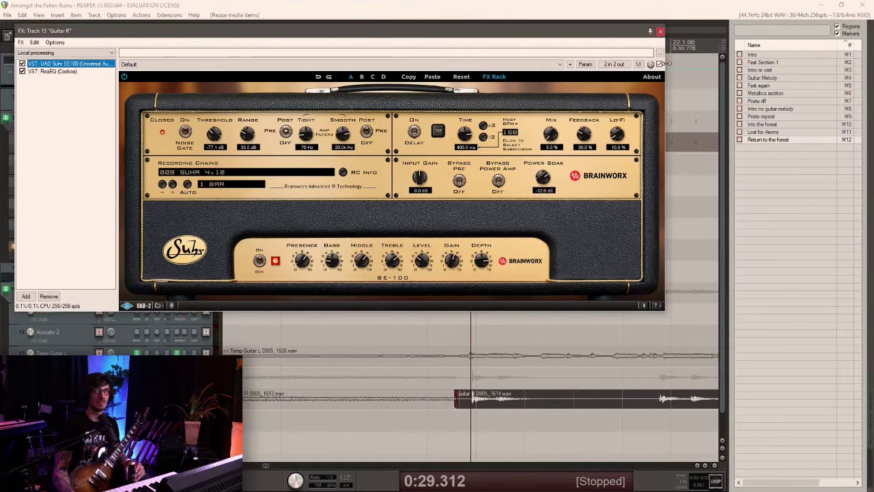
left_click(74, 72)
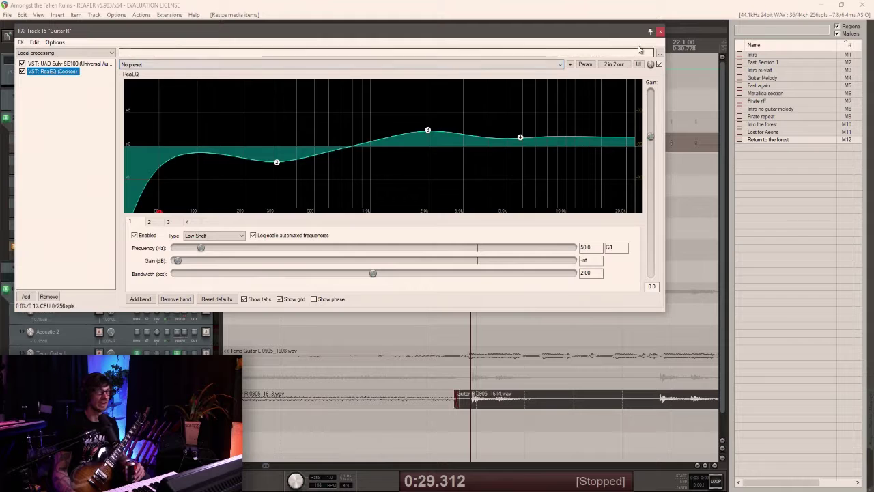
left_click(661, 32)
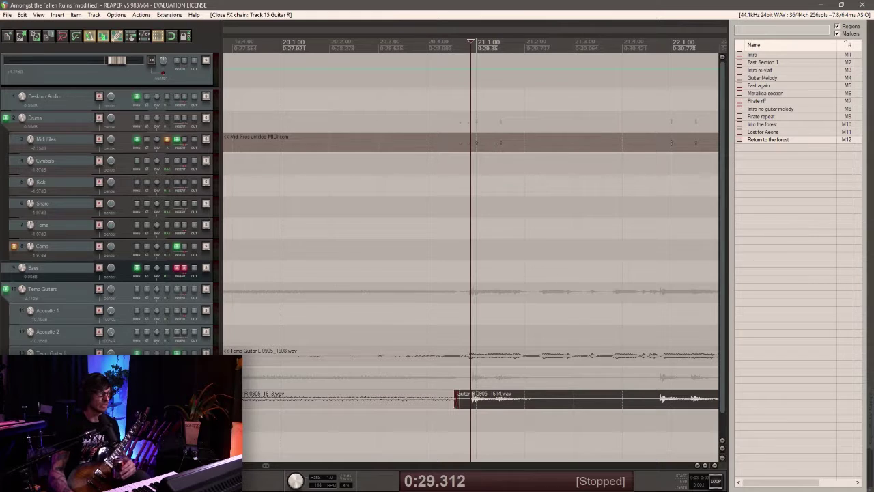
right_click(98, 227)
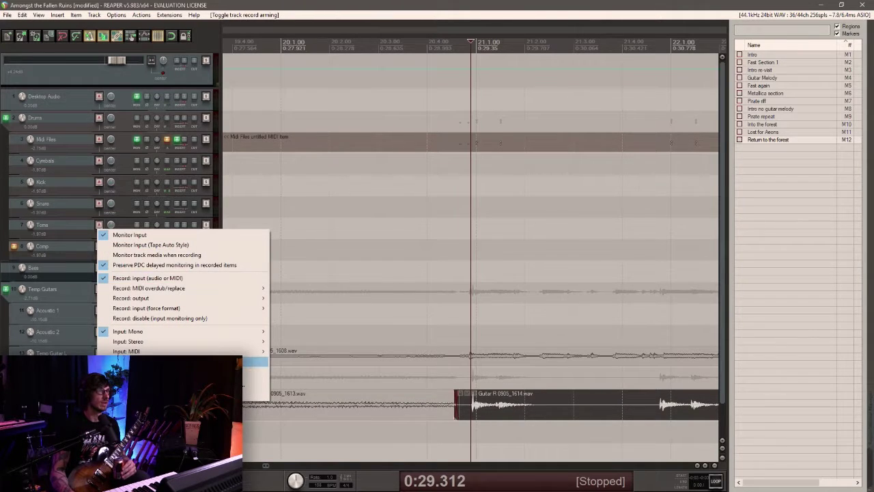
key("Escape")
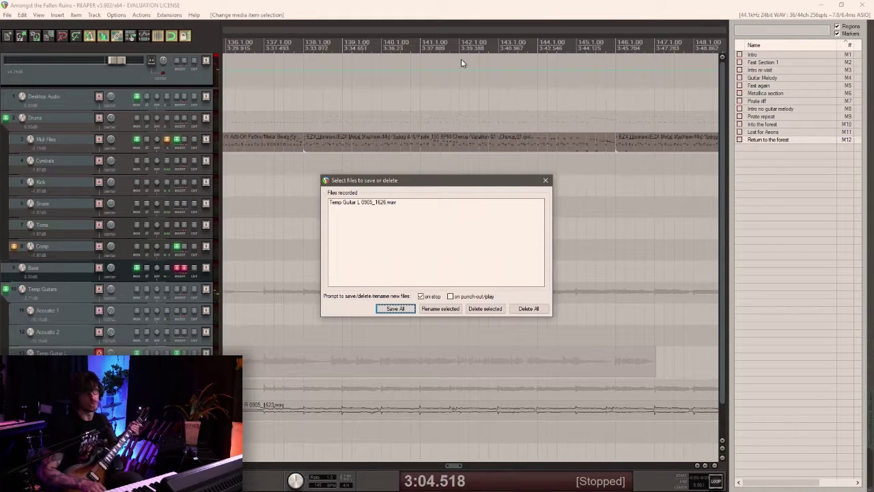
Try recording Temp Guitar L from 3:04.518 into Lost for Aeons, deleting the recorded takes.
key("Return")
key("Return")
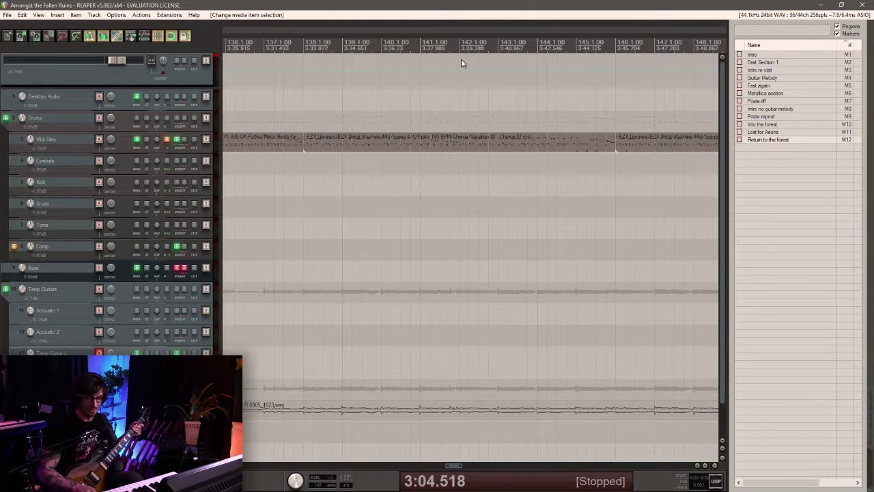
key("ctrl+r")
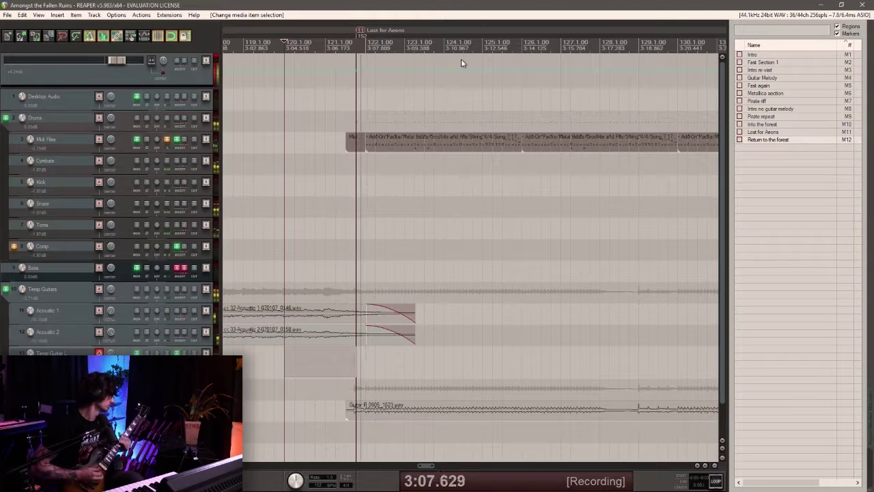
key("space")
key("Return")
key("Return")
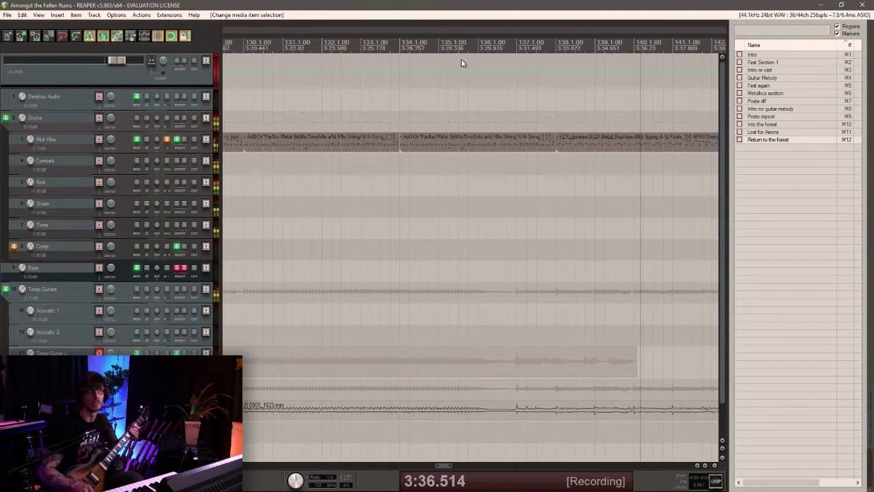
Stop the Temp Guitar L take after about 3:36, save it, and trim its end back to 3:29.915.
key("space")
key("Return")
left_click_drag(636, 367, 474, 360)
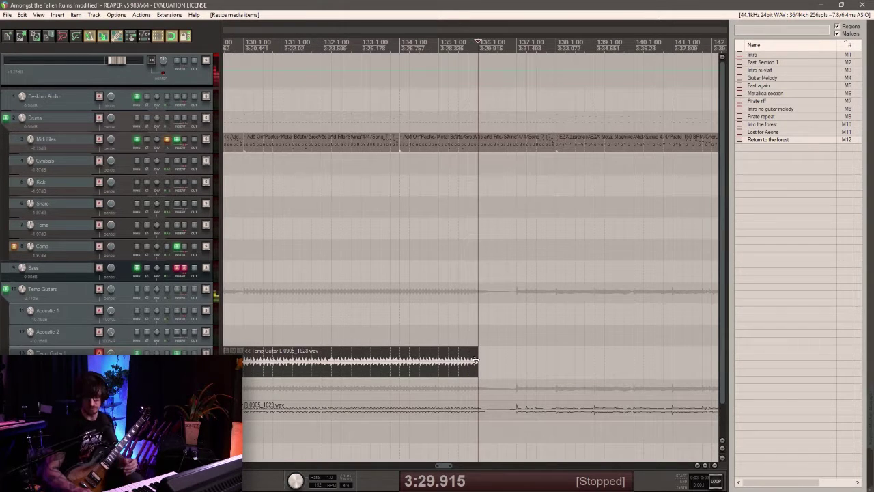
Record Temp Guitar L from 3:29.915 past the Return to the forest marker to about 4:00 and keep the take.
key("Return")
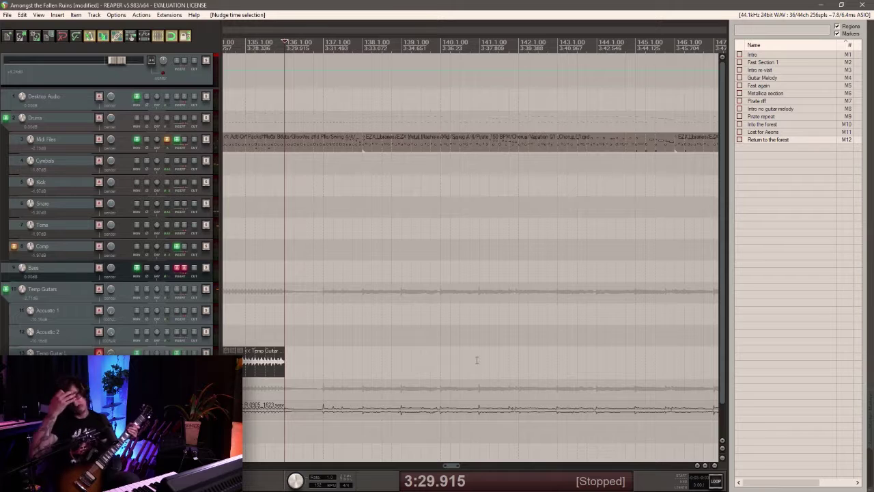
key("ctrl+r")
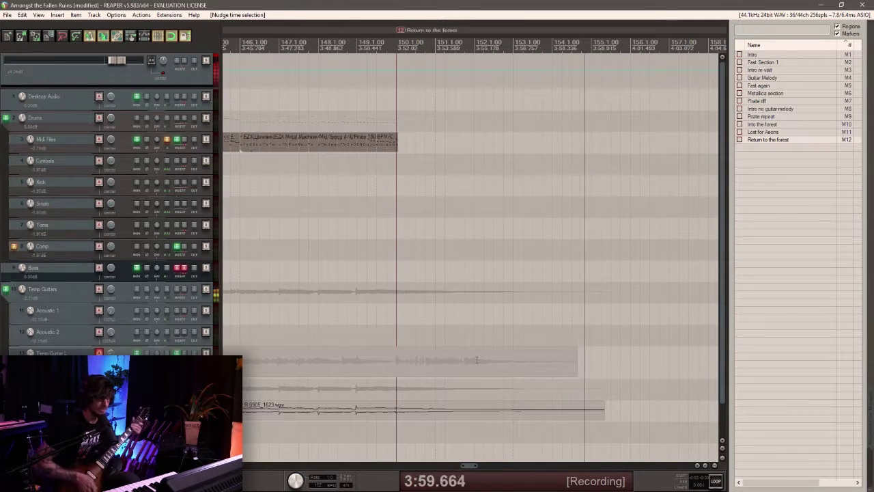
key("space")
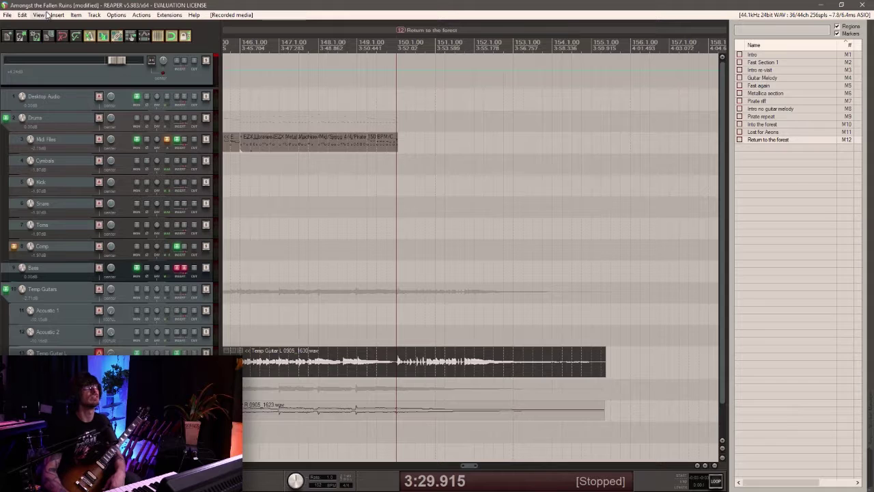
left_click(6, 15)
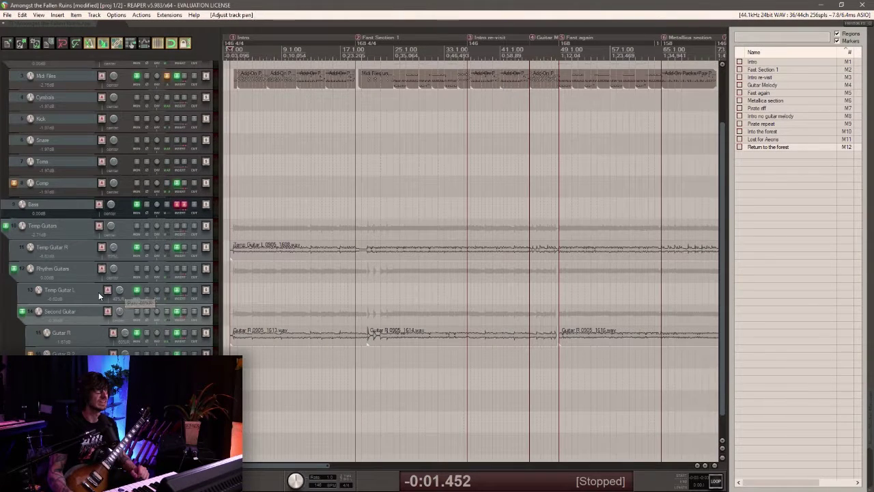
Arm Temp Guitar L for recording and play the song from -0:01.452 through the Intro into Fast Section 1.
left_click(108, 289)
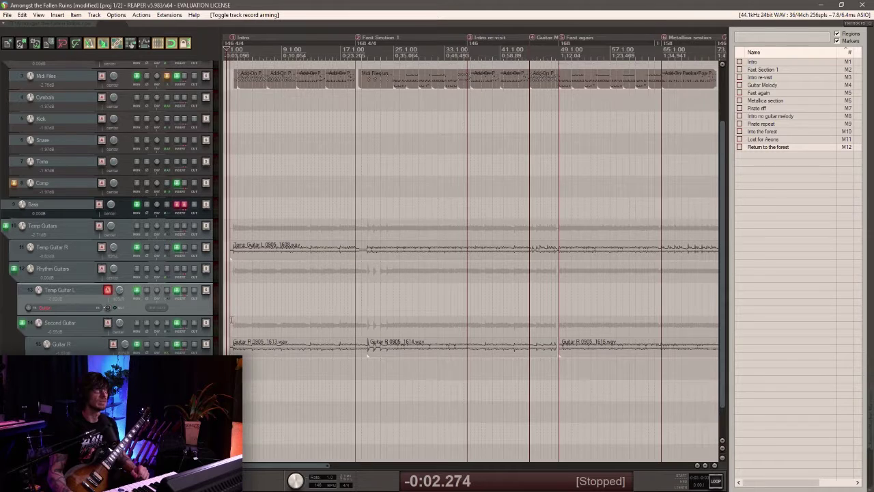
scroll(231, 319, "up", 5)
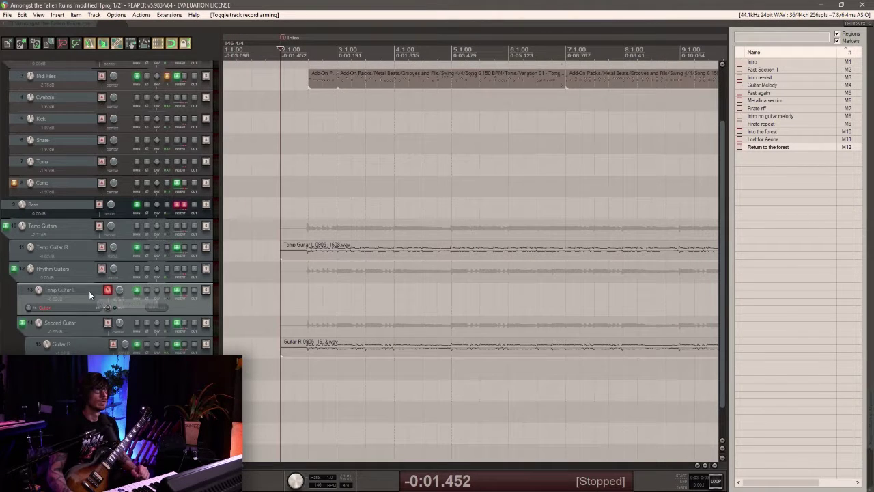
key("space")
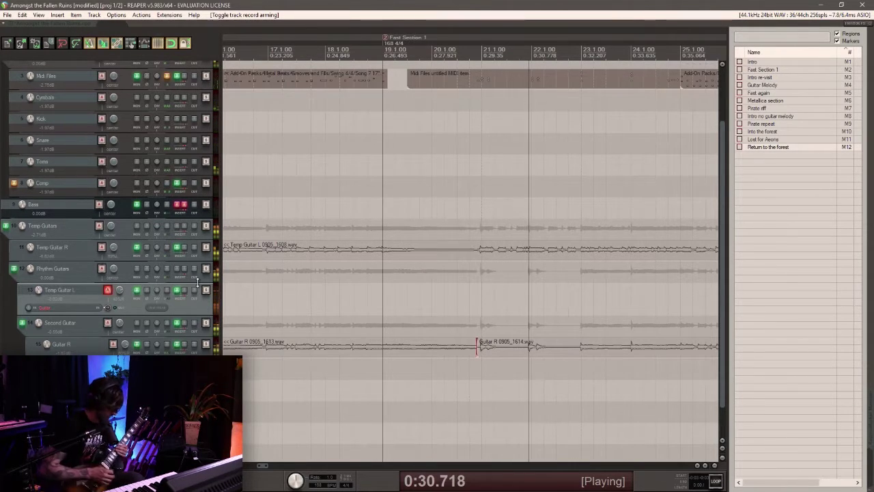
key("space")
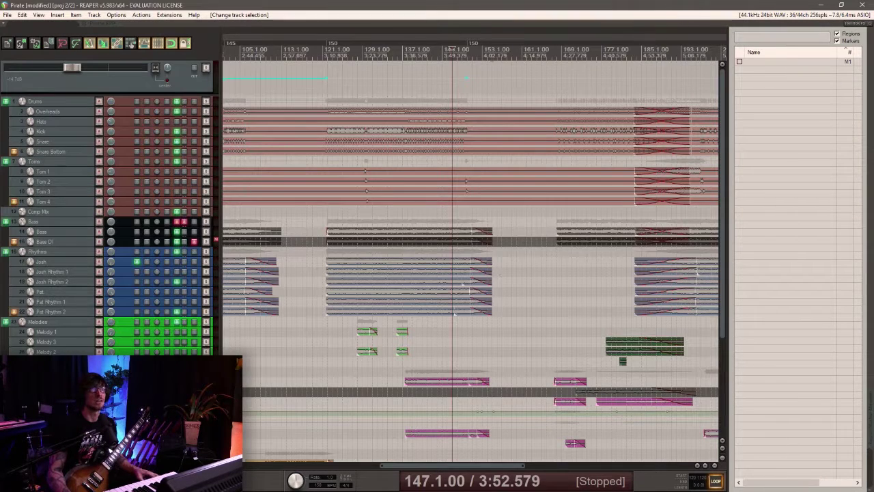
In the Pirate project, set a time selection from bar 150 to bar 170 around the first clean guitar part.
left_click_drag(468, 54, 621, 55)
scroll(583, 160, "down", 2)
scroll(580, 168, "down", 2)
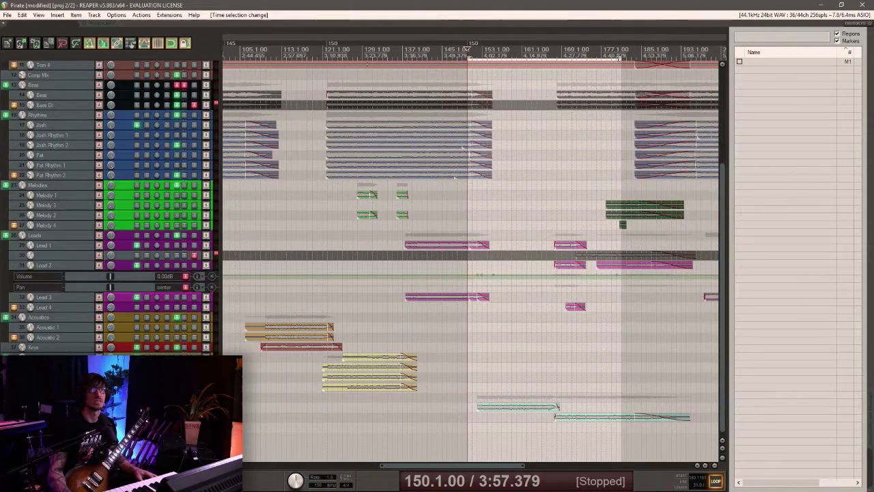
left_click_drag(622, 58, 565, 60)
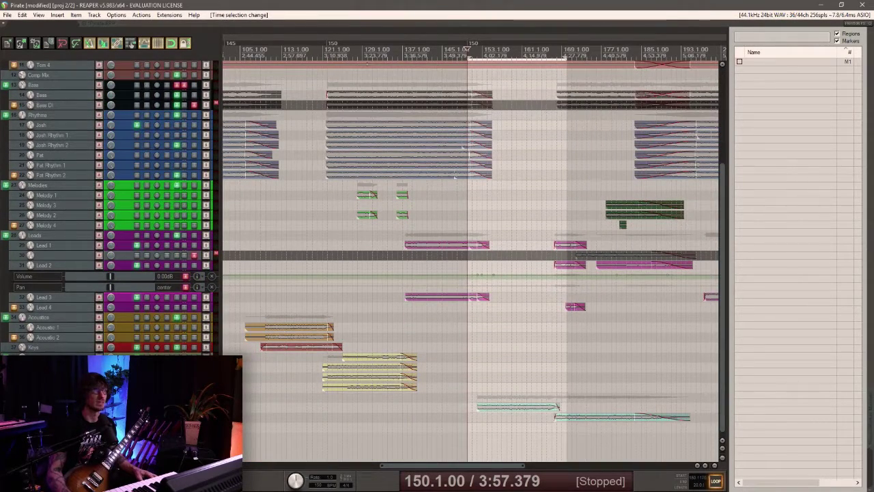
Solo the Clean 1 track, play back its part from bar 152, and adjust the track's volume.
left_click(206, 407)
key("space")
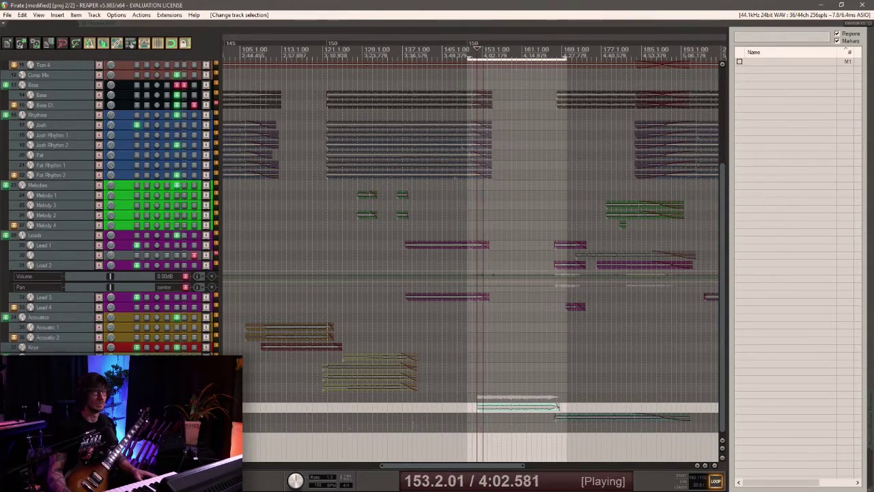
scroll(418, 418, "up", 3)
scroll(417, 418, "down", 5)
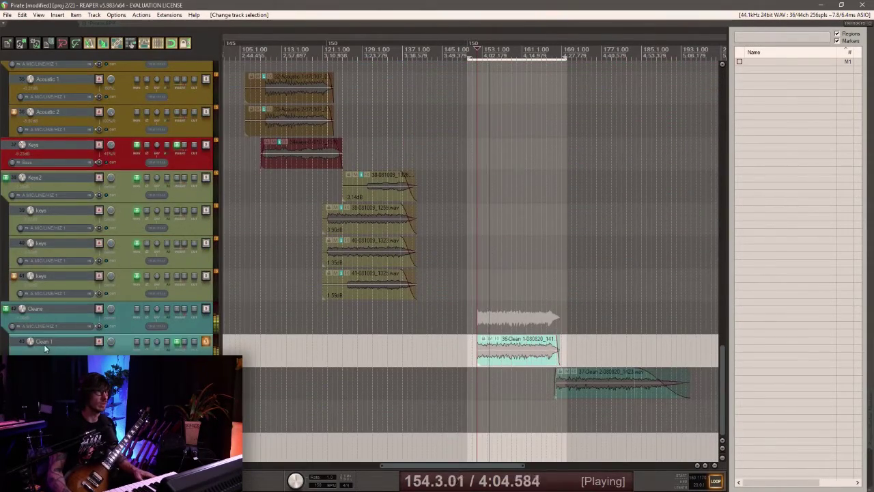
left_click_drag(31, 342, 32, 348)
key("space")
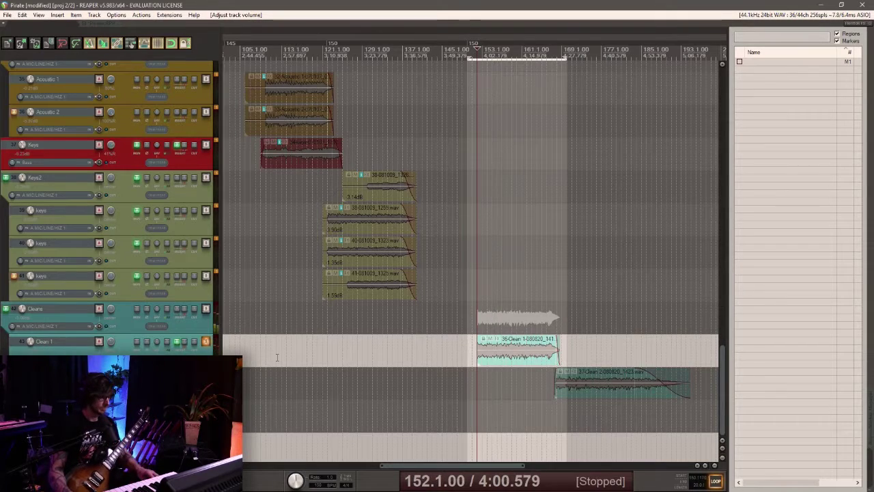
Open the render settings and set the output directory to the Paradigm Shift (reboot)\Amongst the Fallen Ruins\Audio Files folder.
key("ctrl+alt+r")
left_click(418, 206)
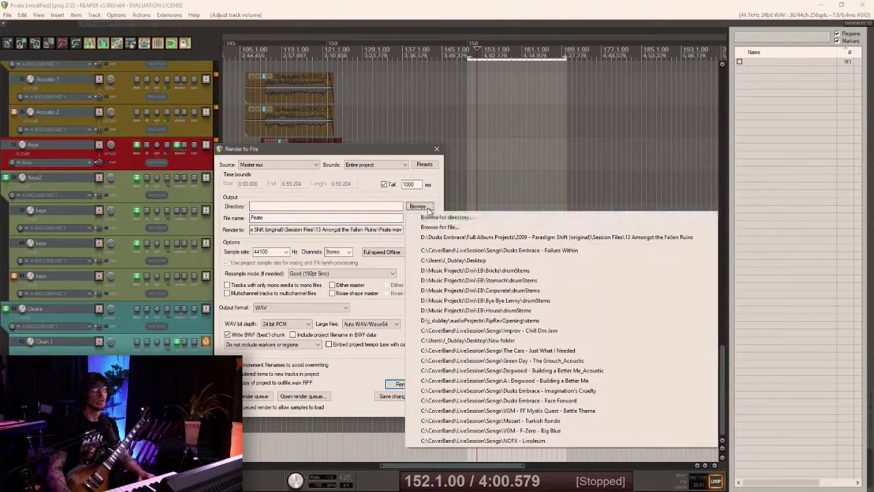
left_click(464, 248)
left_click(418, 207)
left_click(437, 217)
left_click(450, 333)
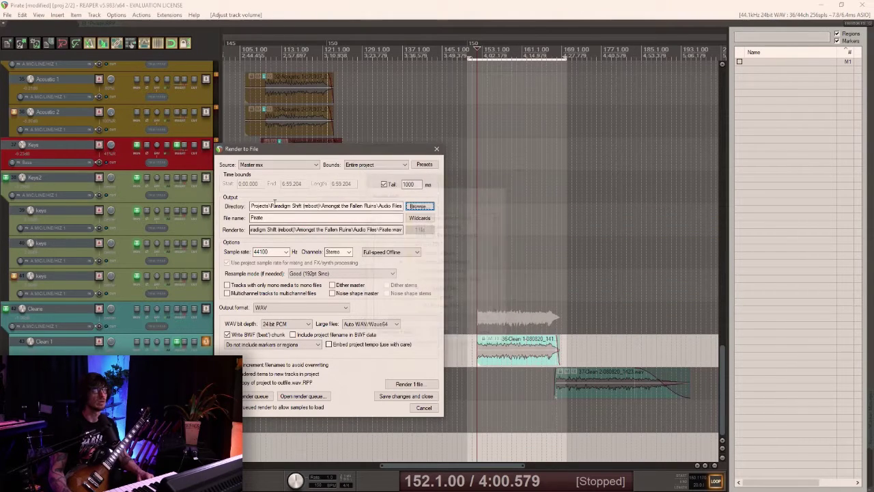
Name the render file Bridge Guitar, limit the bounds to the time selection, and render the WAV file.
type("Bridge Guitar")
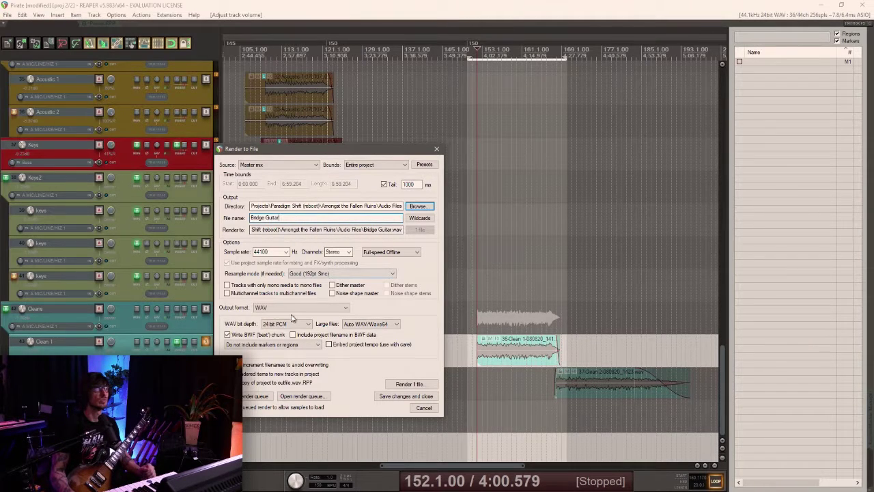
left_click(366, 165)
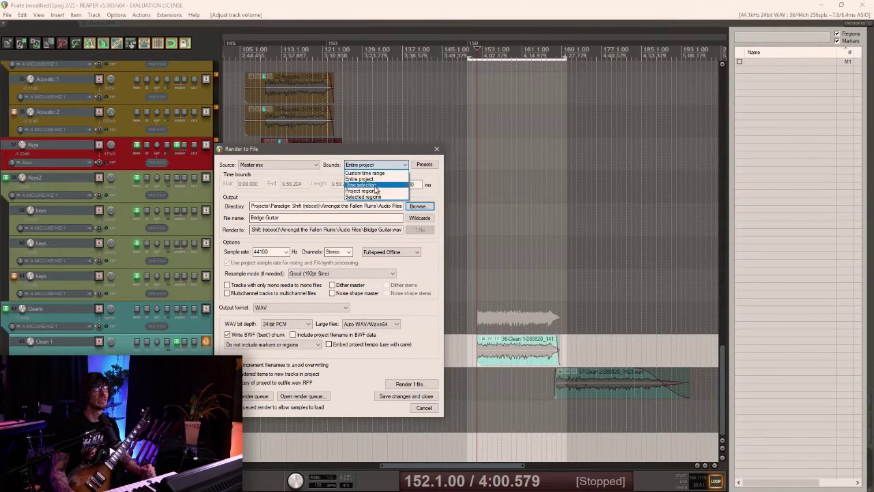
left_click(374, 186)
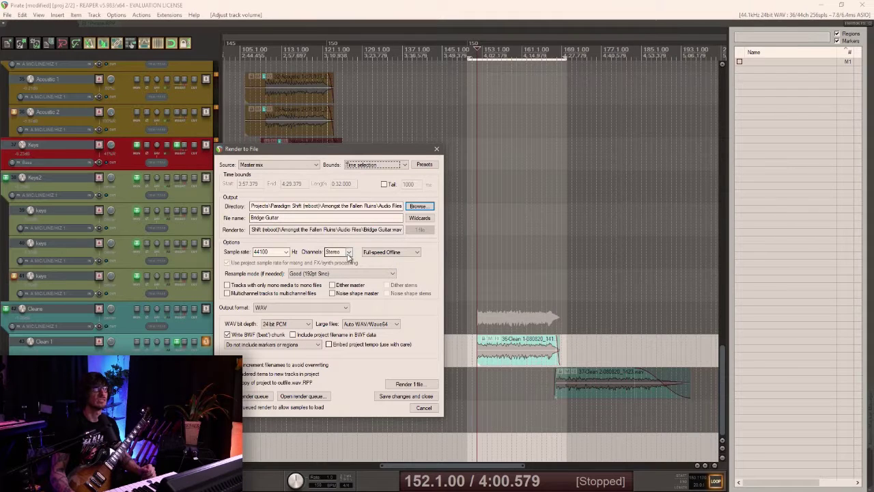
left_click(409, 385)
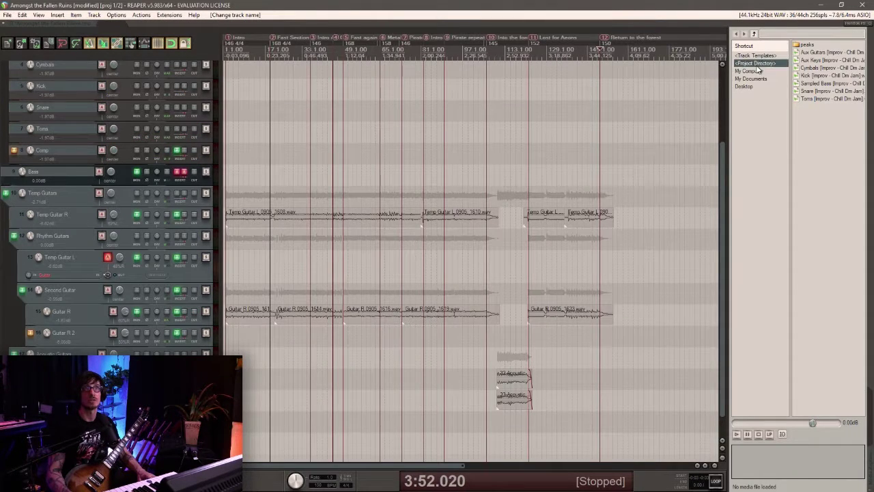
In the Amongst the Fallen Ruins project, insert Bridge Guitar.wav on the Sampled Guitar track at the Return to the forest marker.
left_click_drag(829, 54, 600, 421)
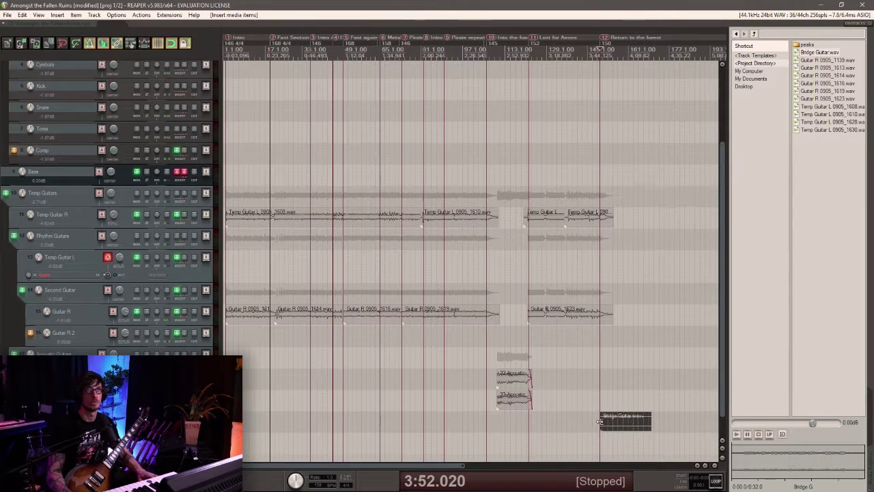
scroll(599, 422, "up", 4)
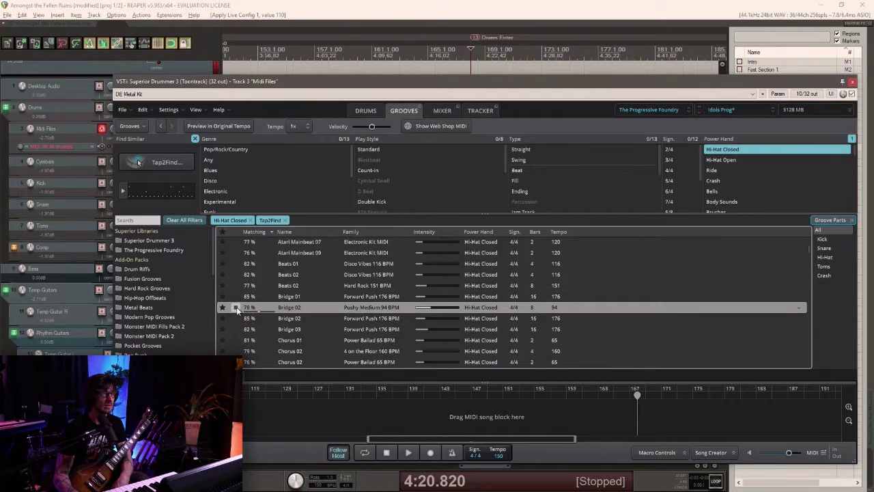
Audition the closed hi-hat grooves matching the tapped rhythm in Superior Drummer, from Hard Rock Beats 02 down to Stop Me Full Beat 01.
left_click(237, 287)
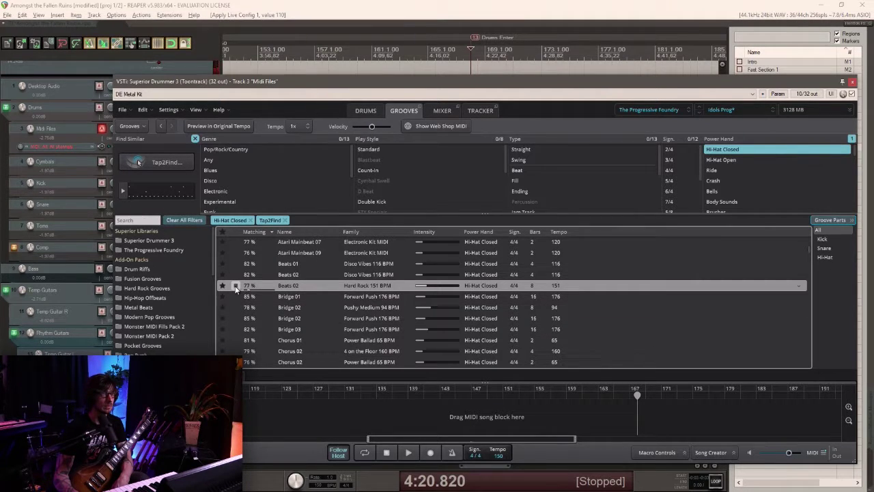
scroll(233, 287, "down", 1)
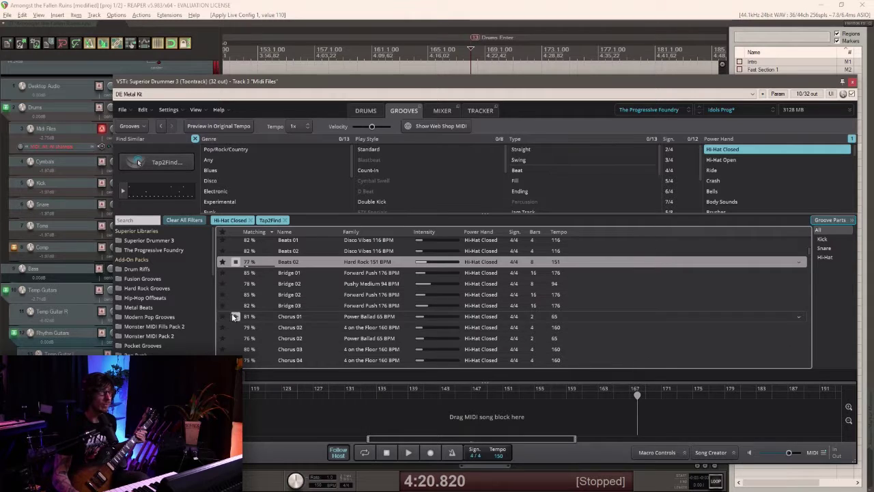
left_click(234, 317)
scroll(243, 332, "down", 1)
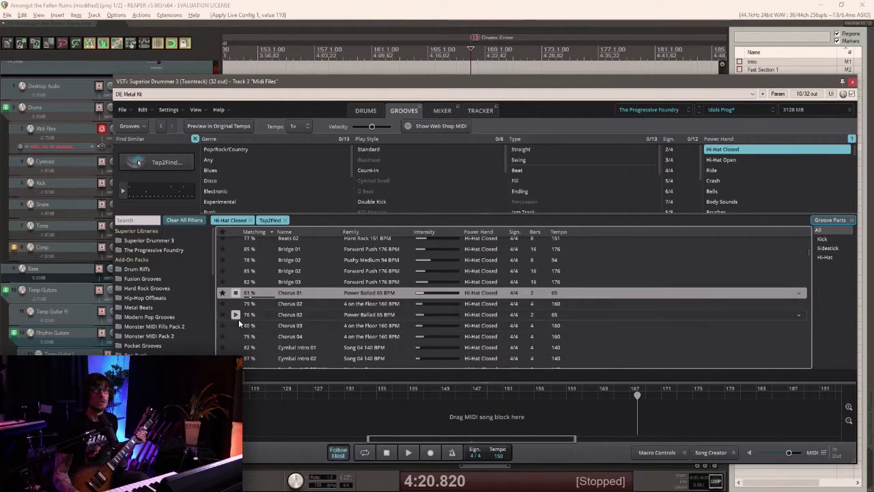
left_click(234, 315)
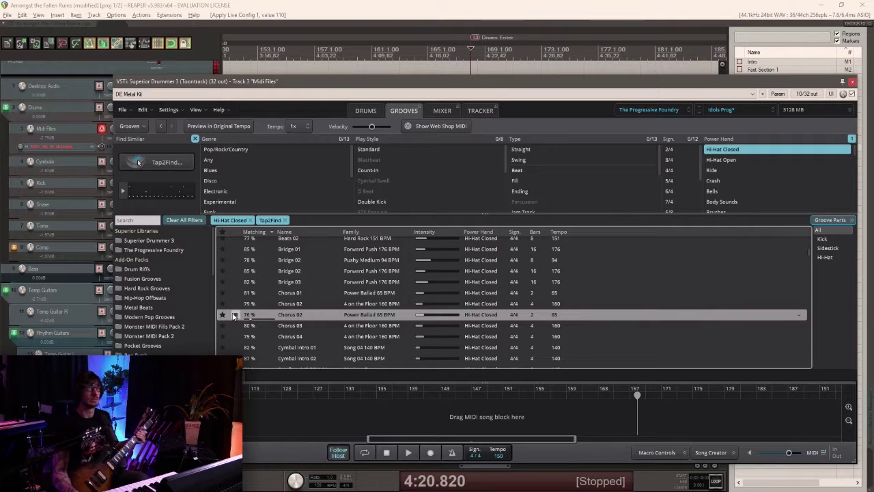
scroll(234, 315, "down", 2)
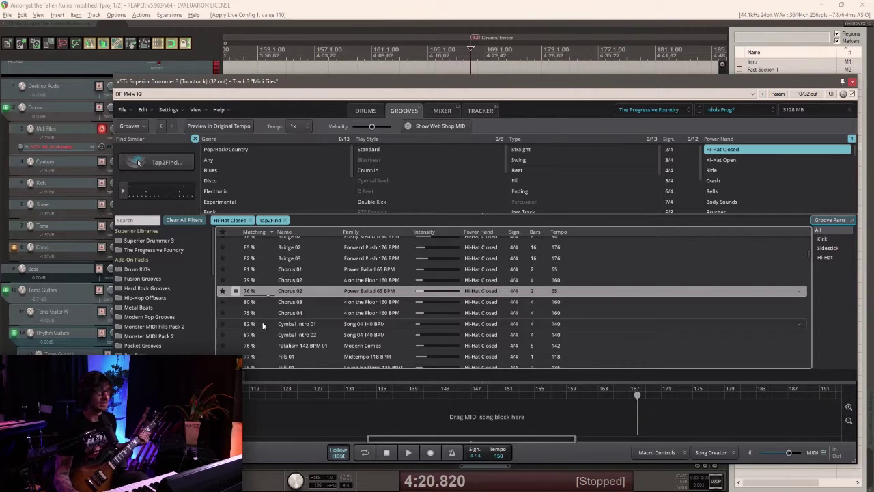
left_click(236, 310)
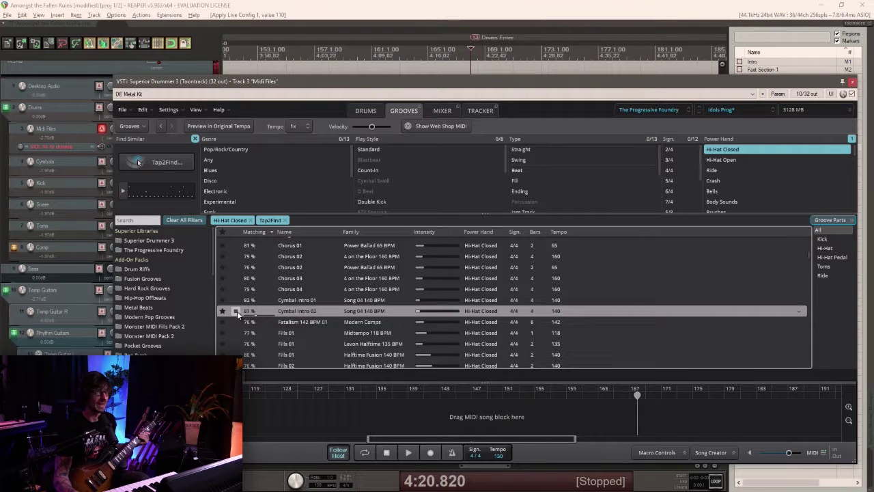
left_click(237, 322)
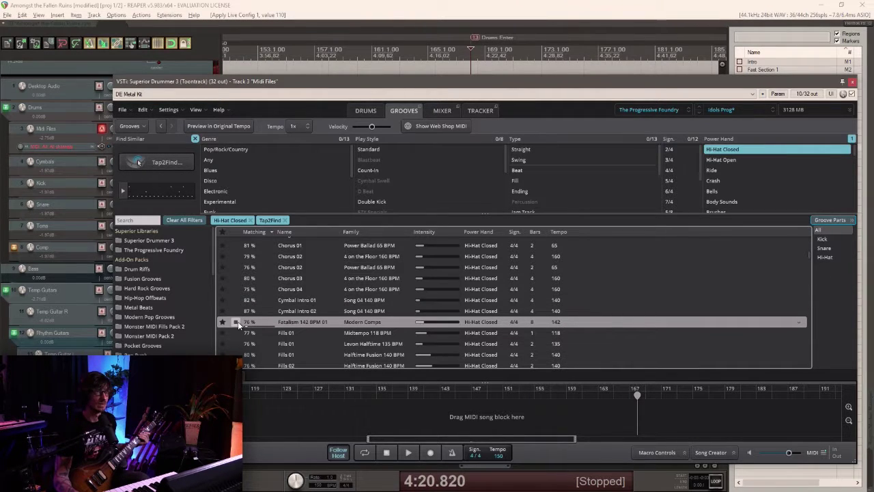
left_click(235, 333)
scroll(237, 330, "down", 2)
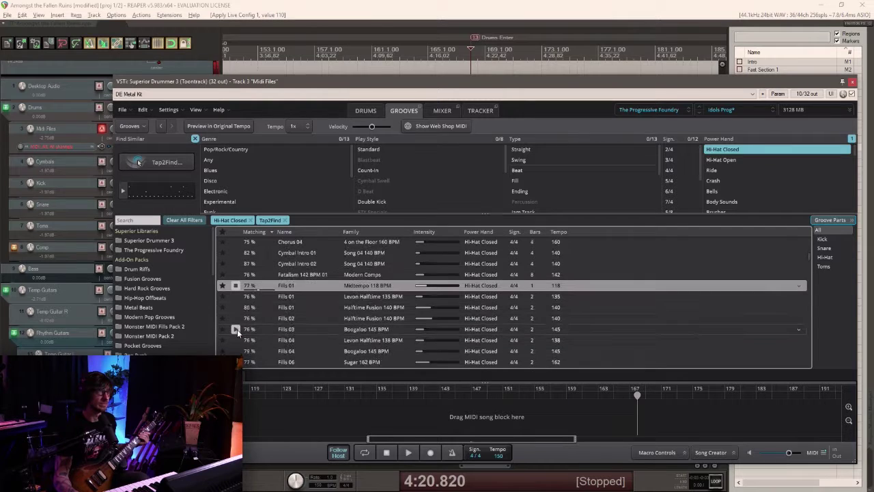
scroll(237, 329, "down", 3)
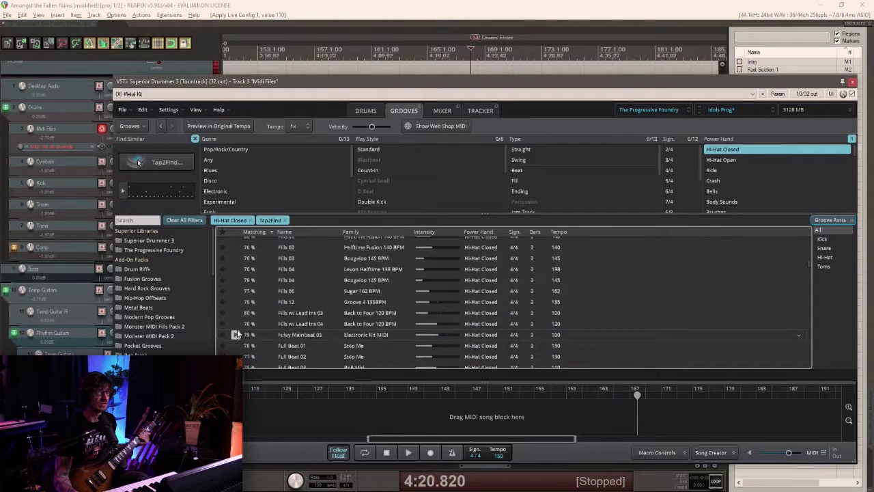
left_click(237, 314)
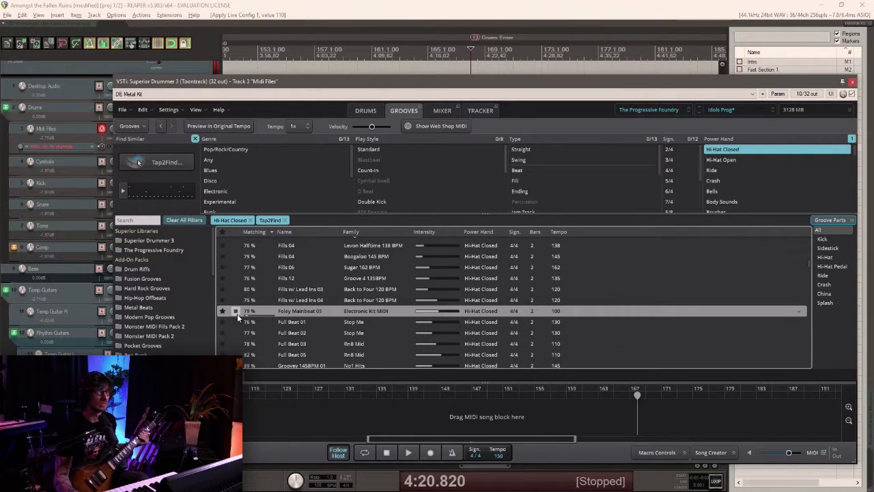
left_click(237, 324)
scroll(237, 326, "down", 1)
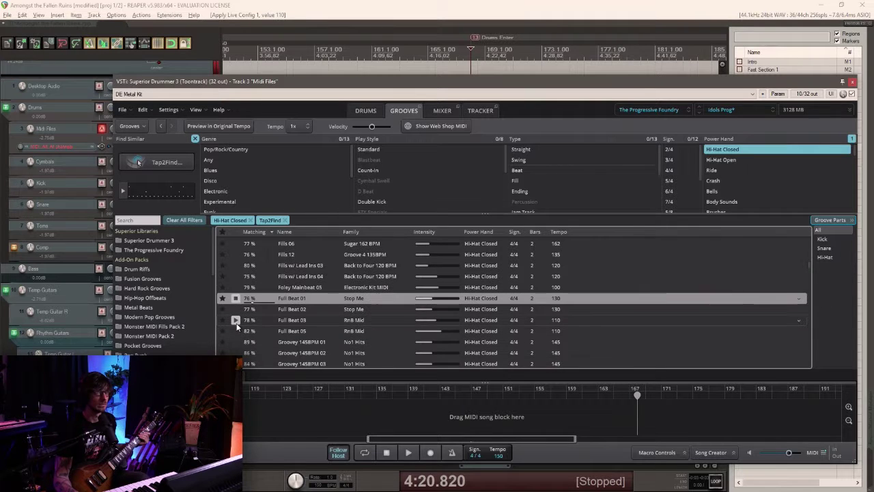
scroll(236, 327, "down", 2)
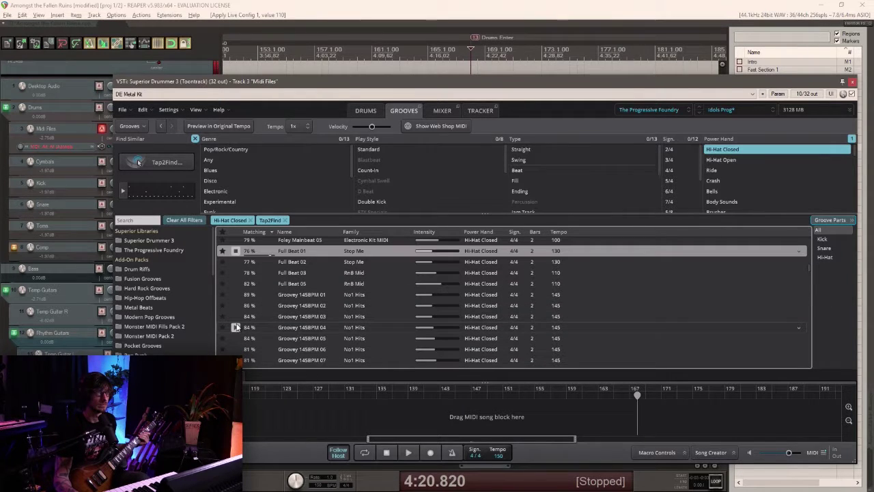
Preview the Groovey 145BPM 01 groove and place it on the Midi Files track at the Drums Enter marker.
left_click(237, 296)
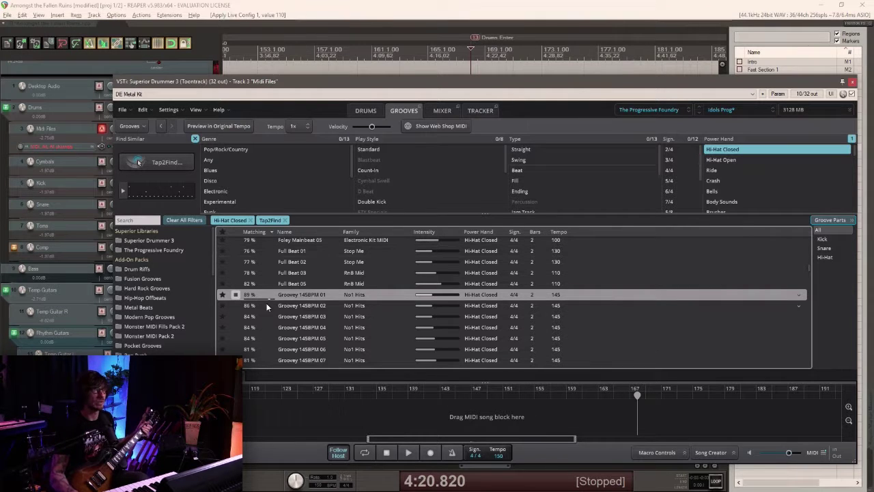
left_click_drag(298, 84, 259, 491)
left_click_drag(328, 491, 463, 154)
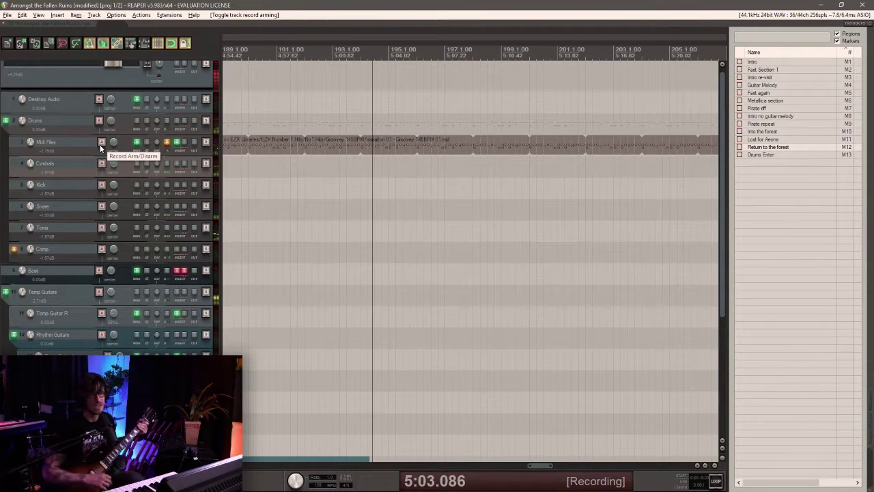
Stop and keep the Clean Left take at about 5:03, and shorten the drum groove to end near bar 193.
key("space")
key("Return")
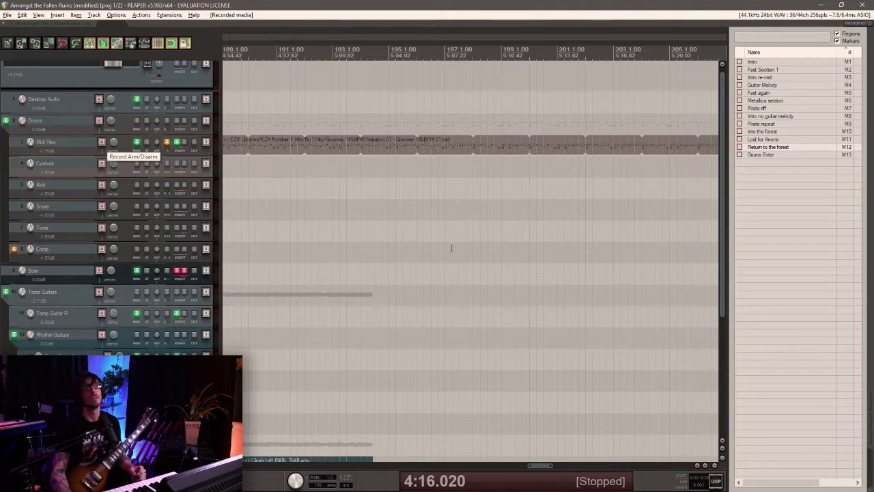
scroll(572, 122, "down", 2)
scroll(576, 173, "down", 5)
left_click_drag(624, 149, 575, 152)
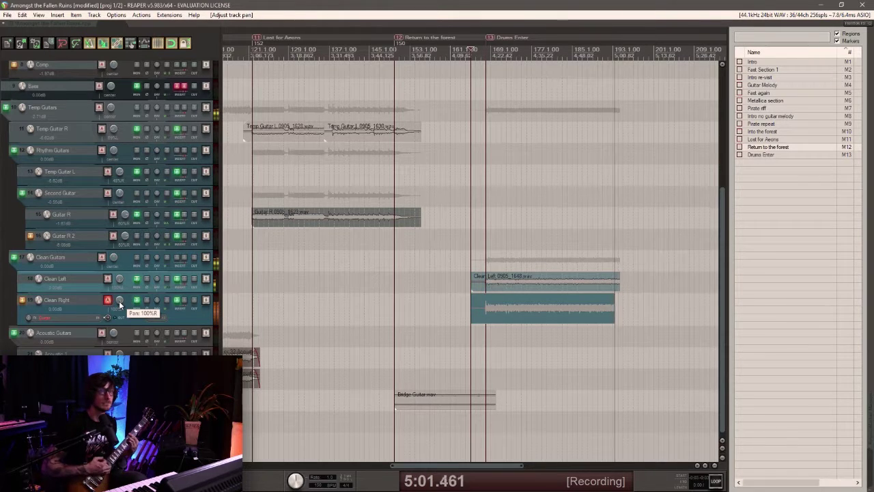
Stop and keep the Clean Right take, and trim the start of the clean guitar recordings to the Drums Enter marker at 4:20.820.
key("space")
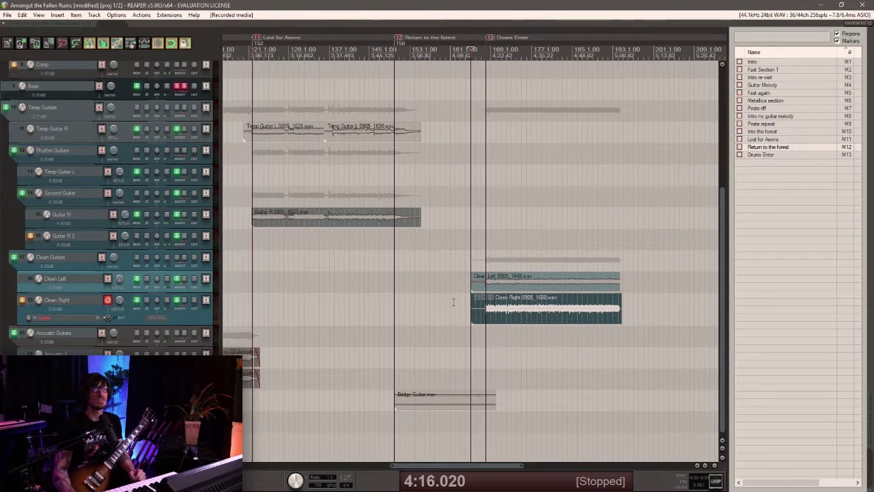
left_click(482, 313)
scroll(483, 316, "up", 5)
left_click_drag(450, 322, 517, 290)
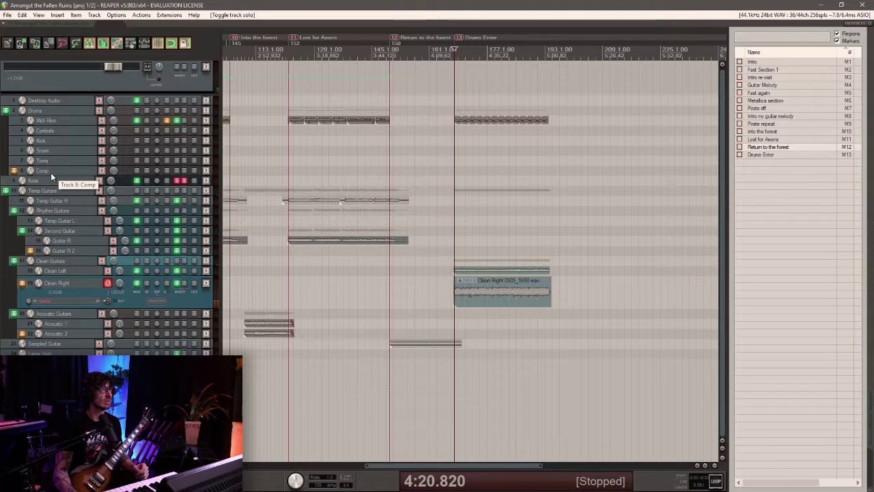
Add a new track below Comp and move the Drums Enter groove from Midi Files onto it.
key("ctrl+t")
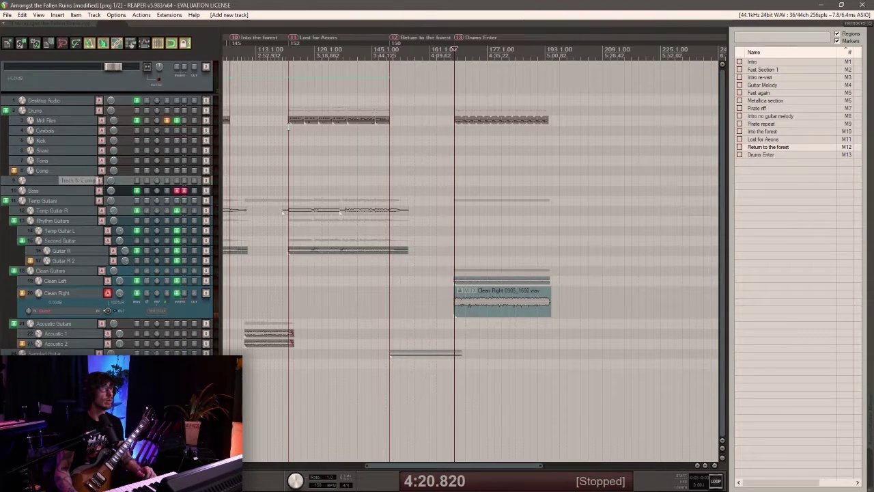
left_click_drag(496, 121, 499, 192)
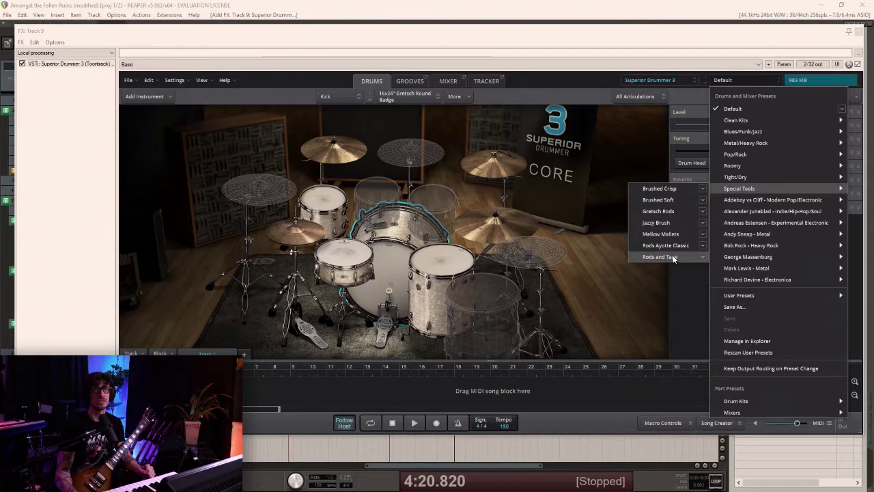
Load the Rods and Tape preset in the new track's Superior Drummer and insert a Bitcrusher on the Out 1/2 mixer channel.
left_click(672, 256)
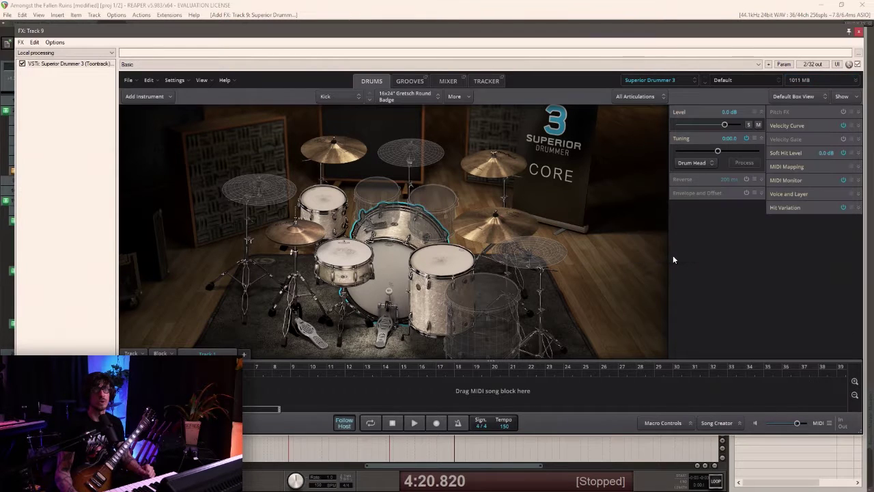
left_click(451, 82)
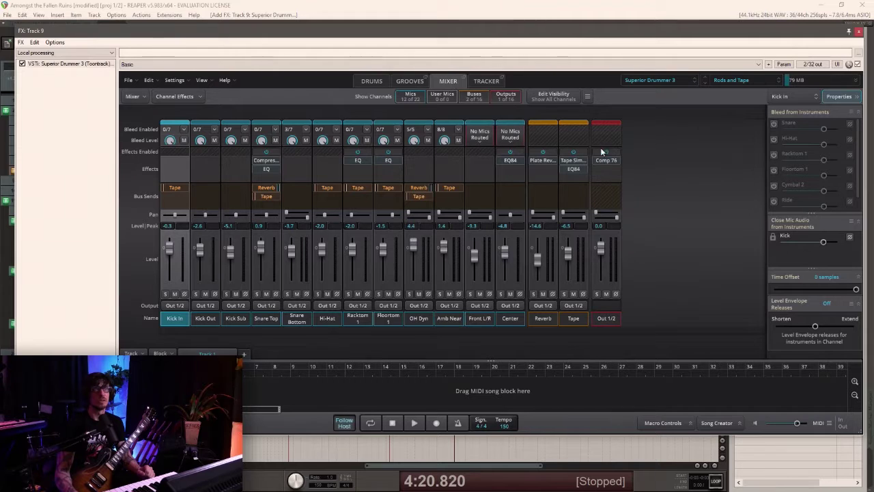
left_click(608, 172)
mouse_move(618, 202)
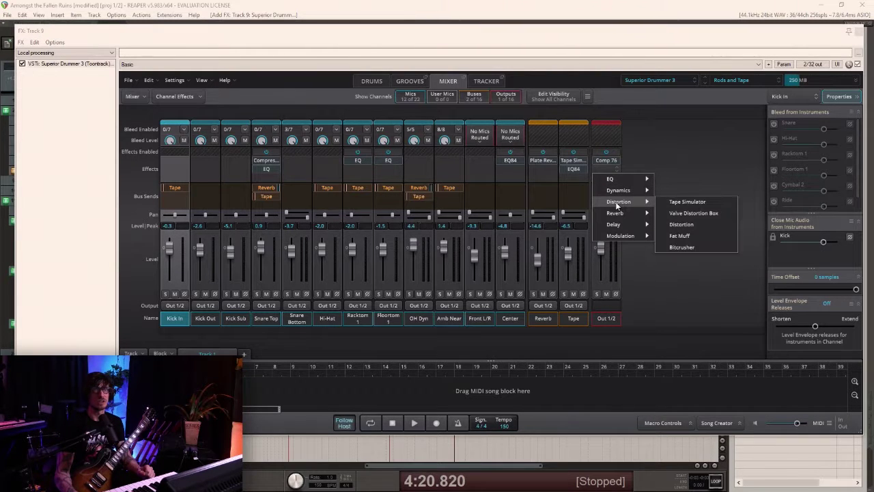
left_click(685, 247)
Play the groove from 4:20.820 while setting the Bitcrusher to 10 bits and 6.80 drive and adjusting its downsample rate by ear.
key("space")
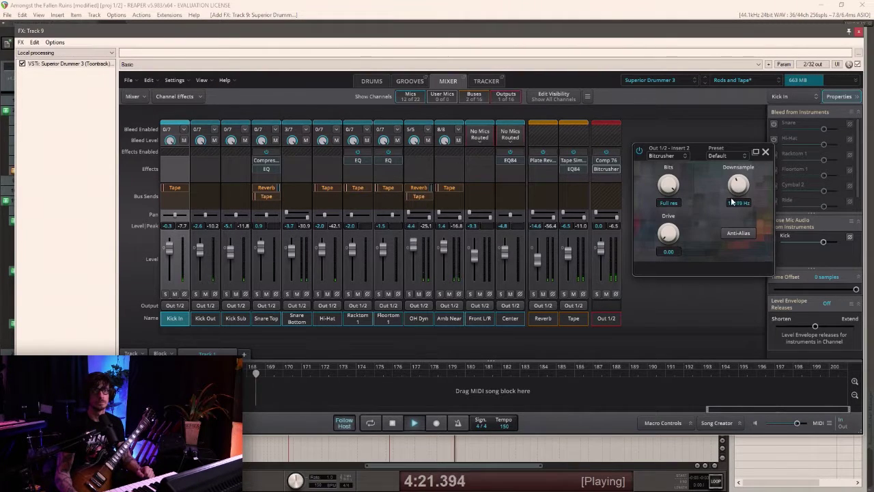
left_click_drag(730, 205, 732, 205)
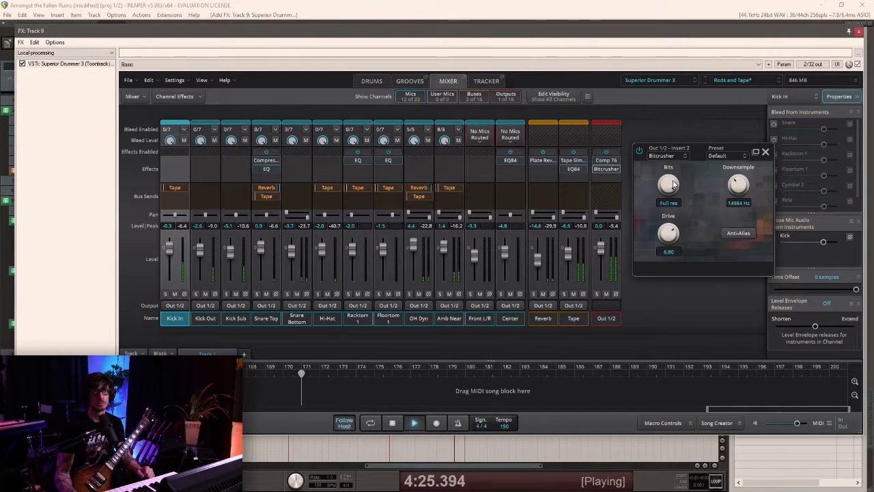
left_click_drag(663, 203, 668, 177)
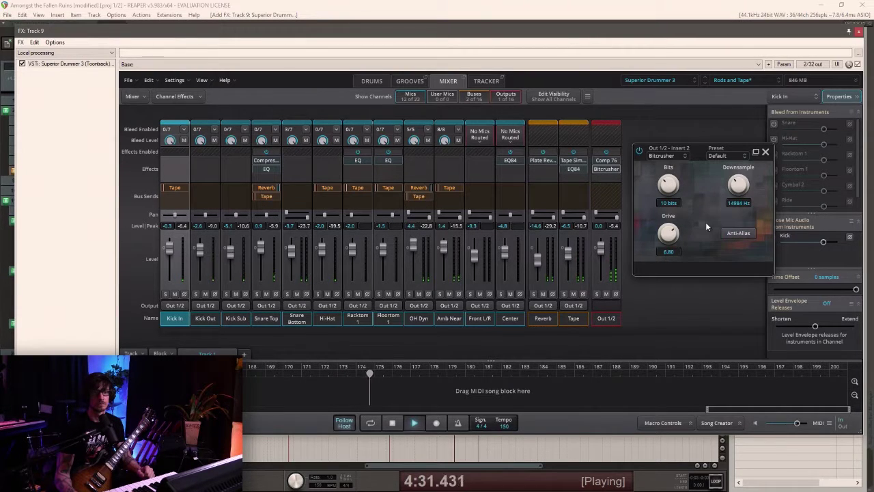
left_click_drag(737, 187, 735, 176)
left_click(766, 152)
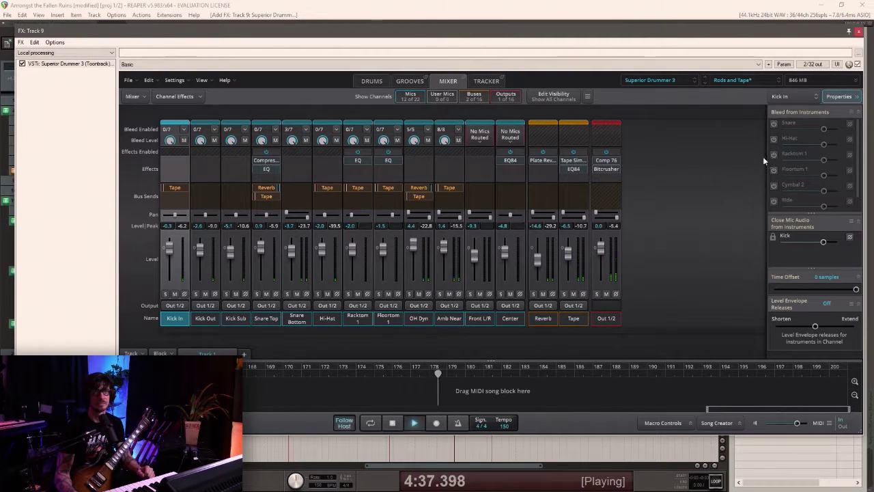
Add an EQ after the Bitcrusher on the Out 1/2 channel and shape a 12 dB/oct low cut at about 63.6 Hz.
left_click(606, 178)
mouse_move(632, 187)
left_click(682, 187)
left_click_drag(665, 215, 688, 224)
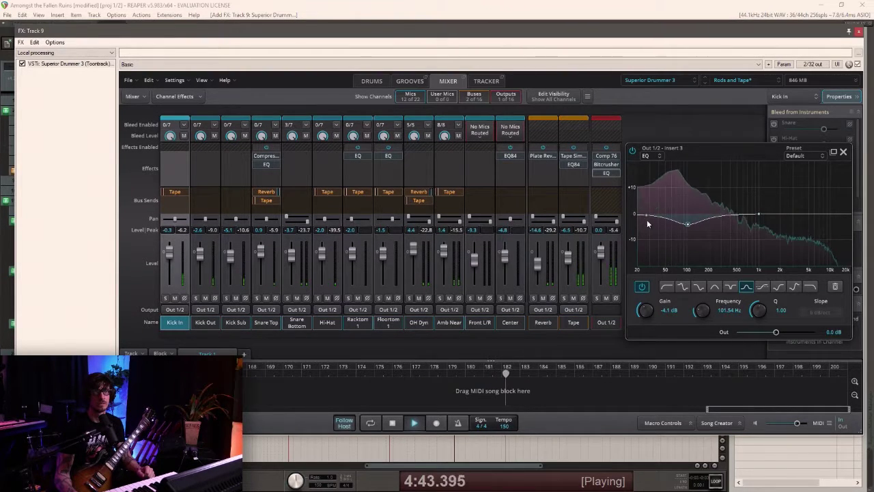
left_click(667, 288)
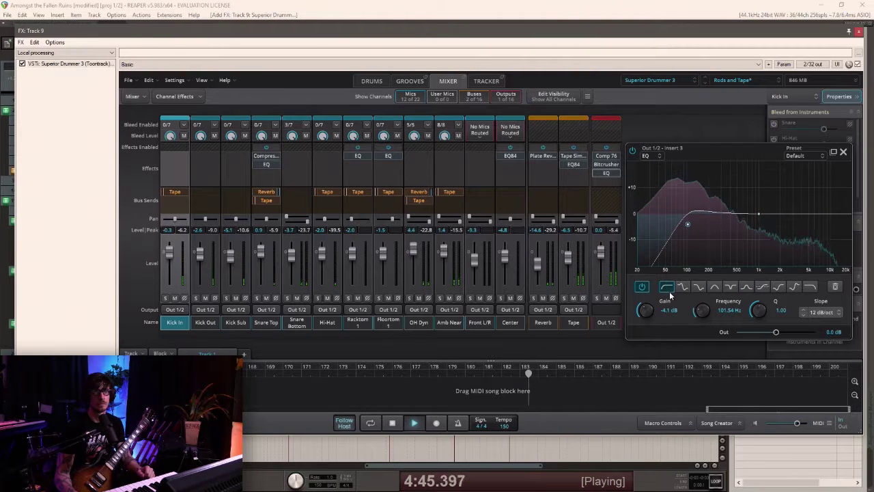
left_click_drag(688, 224, 672, 226)
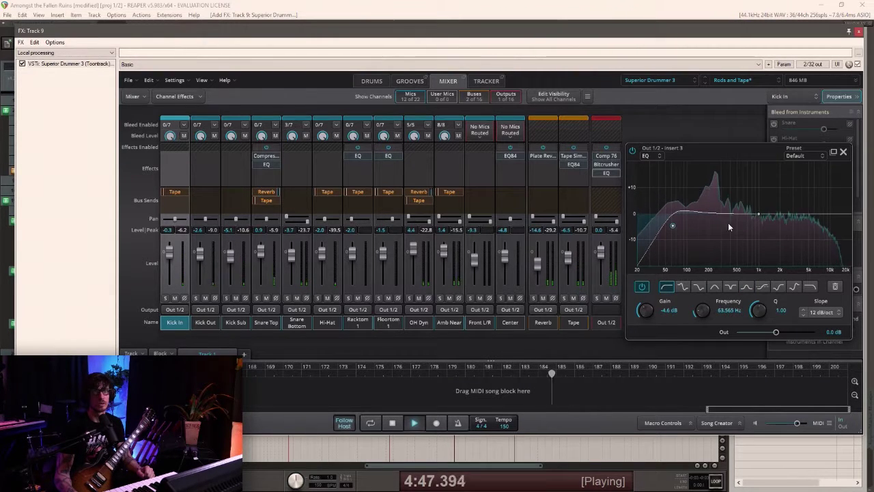
left_click(843, 152)
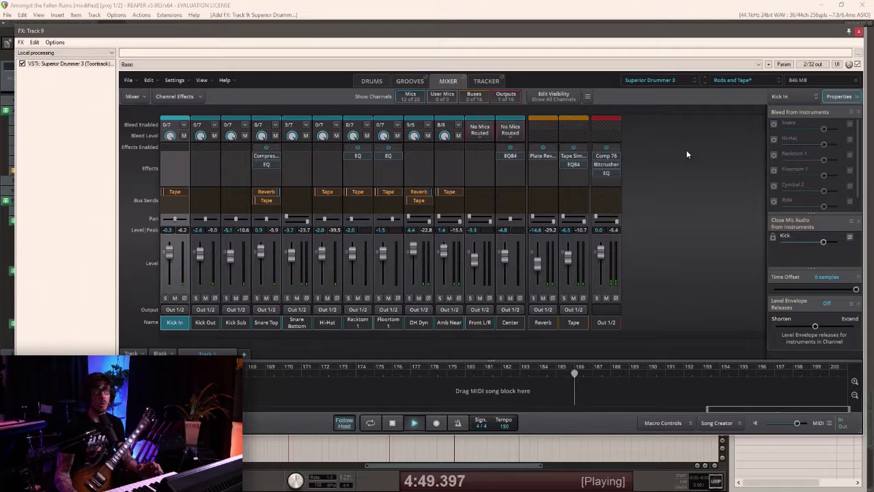
Lower Superior Drummer's master volume to -7.1 dB, close the plug-in window, stop playback and save the project.
left_click_drag(797, 425, 792, 427)
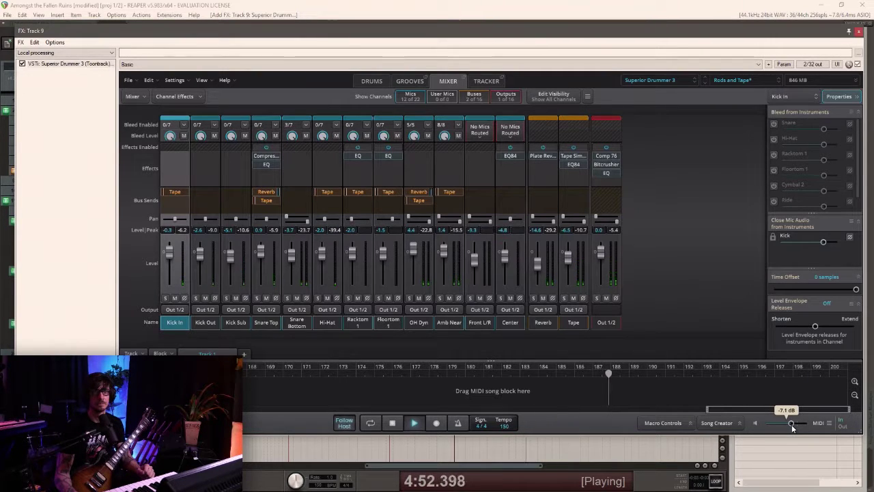
left_click(859, 31)
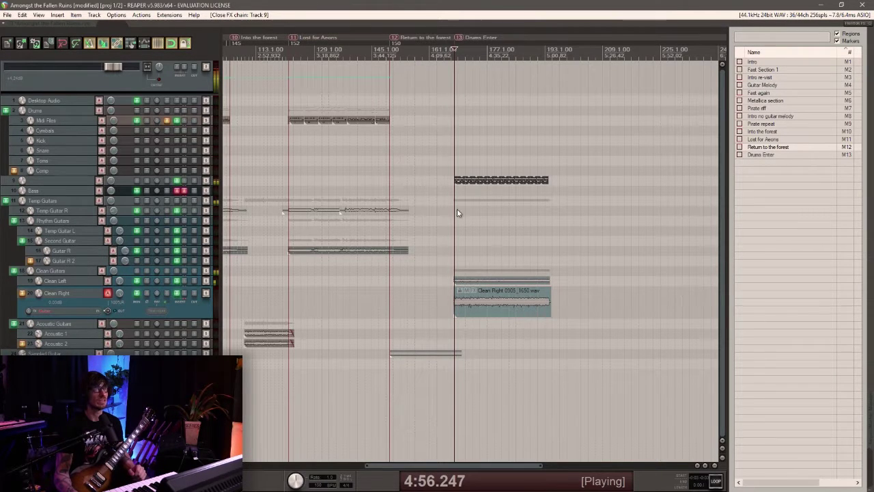
key("space")
key("ctrl+s")
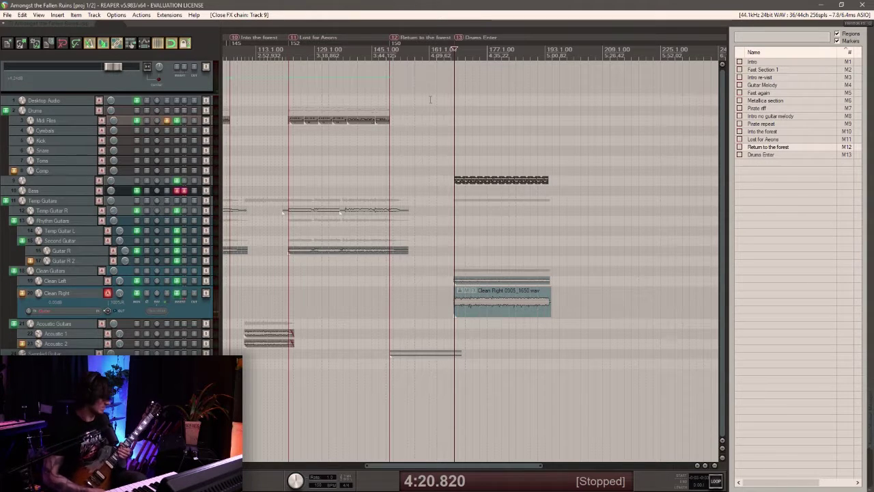
Fill bar 182 at Build Begins with eighth-note hits on both Floor Tom 1 and Floor Tom 2.
left_click(113, 251)
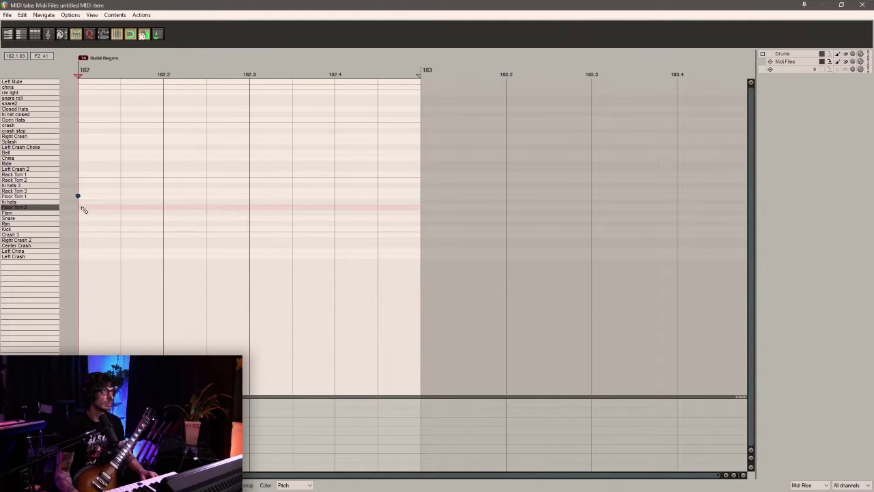
left_click(114, 196)
left_click_drag(114, 196, 264, 202)
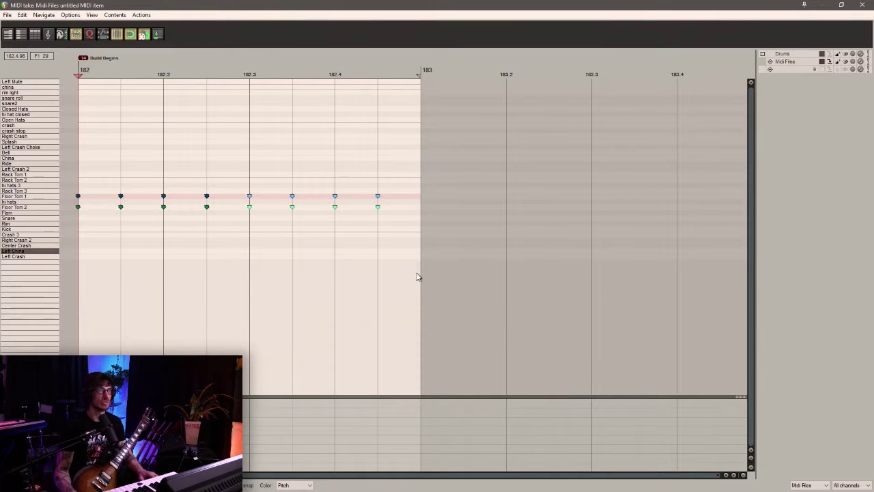
Play back the four tom bars at Build Begins and copy them directly after themselves on the Midi Files track.
key("space")
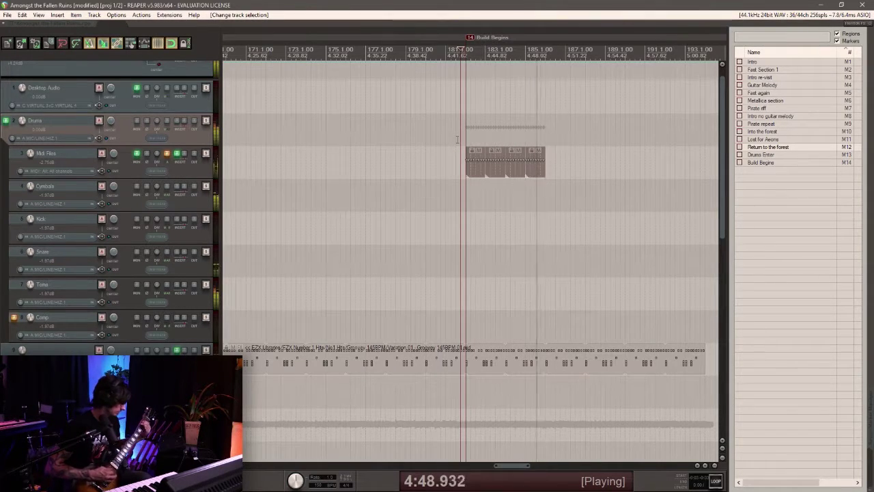
key("space")
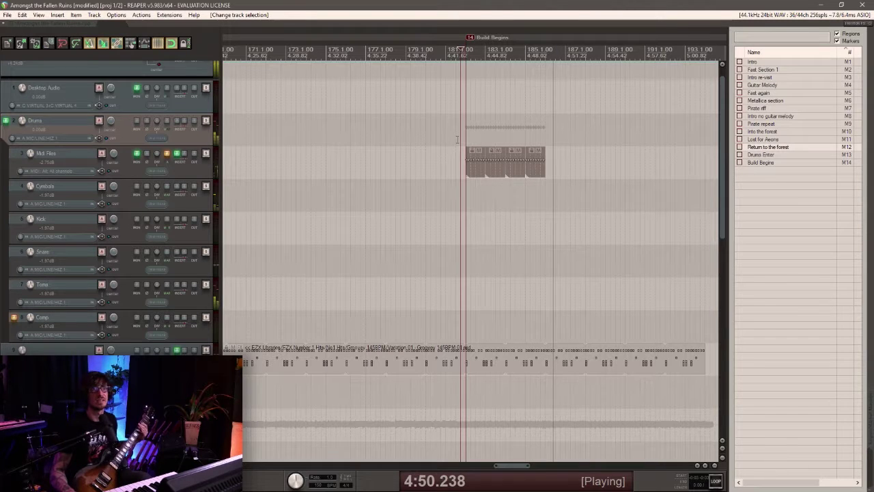
left_click_drag(559, 215, 561, 170)
scroll(558, 205, "down", 4)
scroll(558, 205, "up", 2)
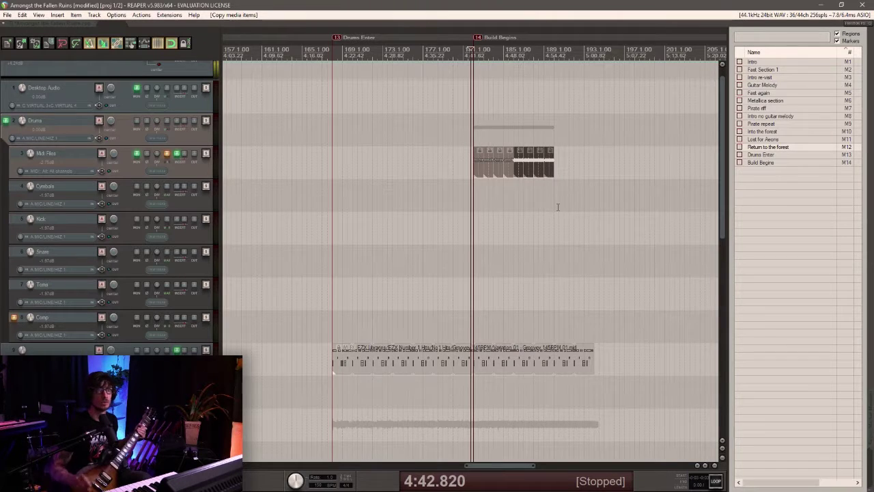
Preview Crash grooves from Song 4 110 BPM and Song 6 150 BPM in the Metal Beats Straight 4/4 folder.
left_click_drag(722, 171, 721, 280)
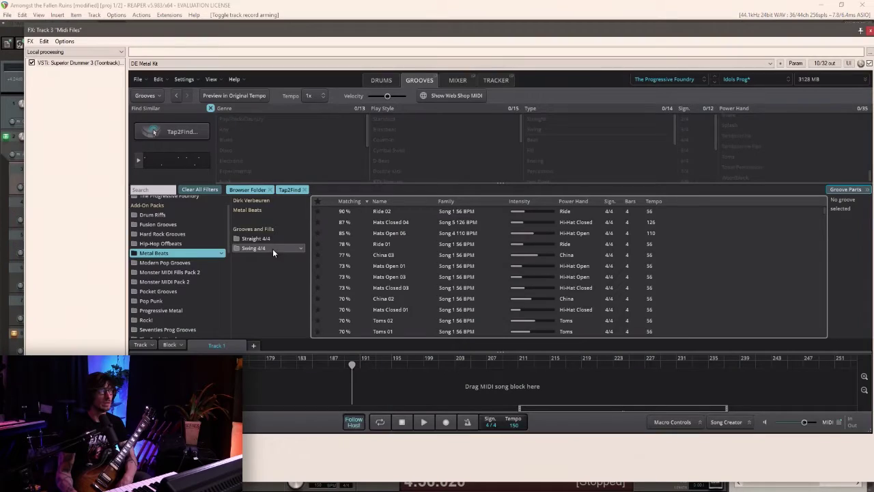
left_click(268, 240)
scroll(338, 272, "down", 5)
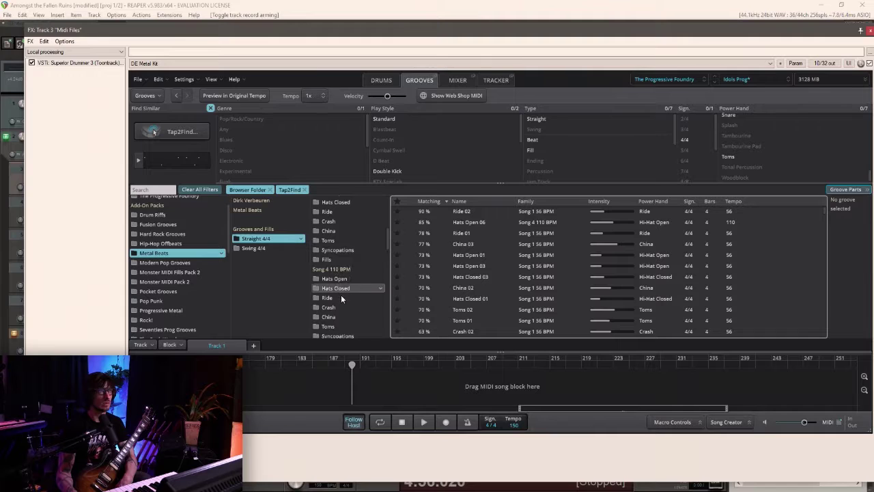
left_click(342, 307)
left_click(413, 213)
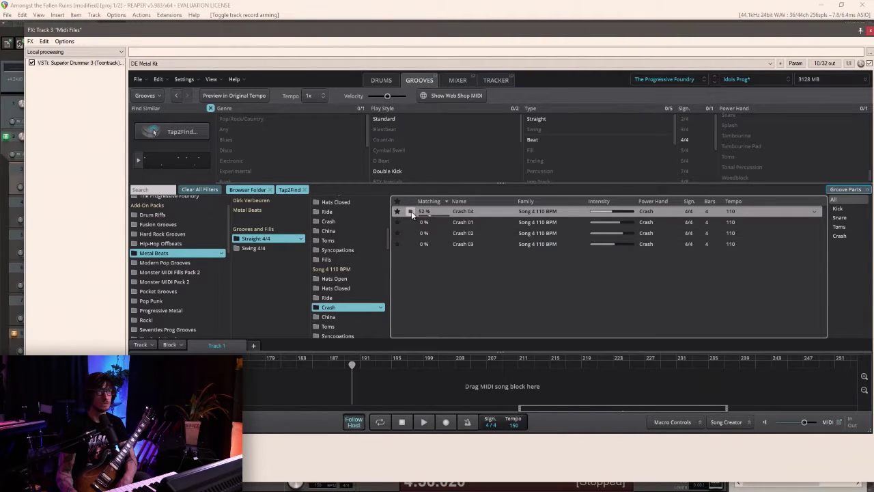
scroll(341, 294, "down", 7)
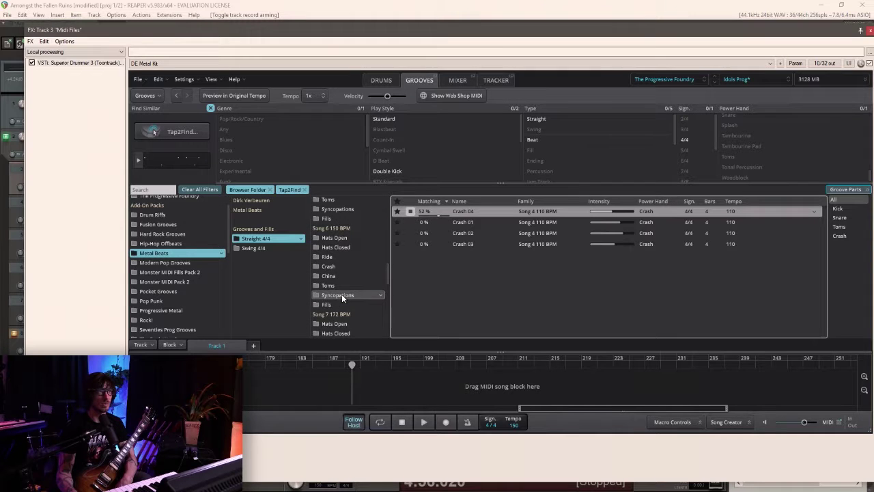
left_click(344, 265)
left_click(410, 212)
left_click(408, 222)
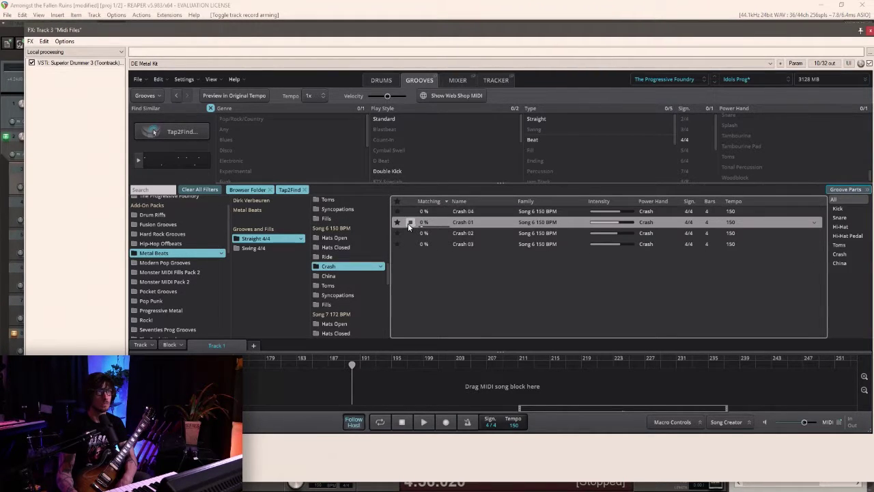
left_click(409, 233)
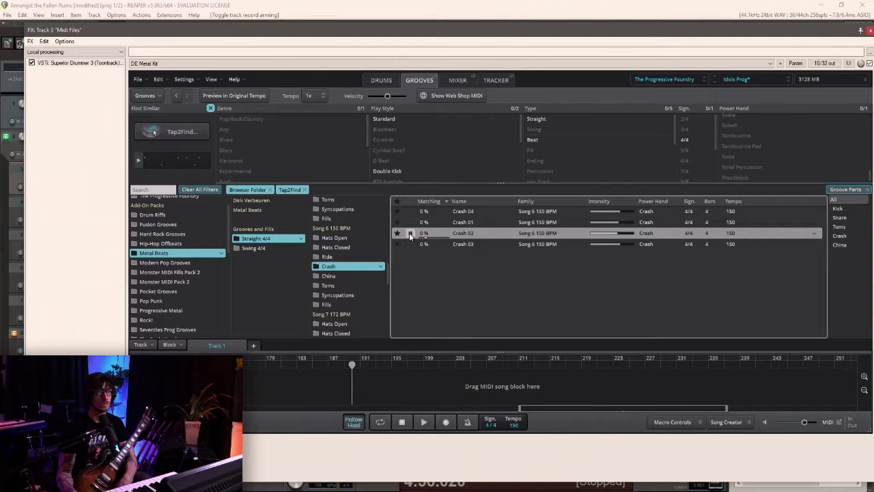
Browse the Crash grooves of Song 7 172 BPM and Song 5 126 BPM in Metal Beats.
scroll(347, 284, "down", 3)
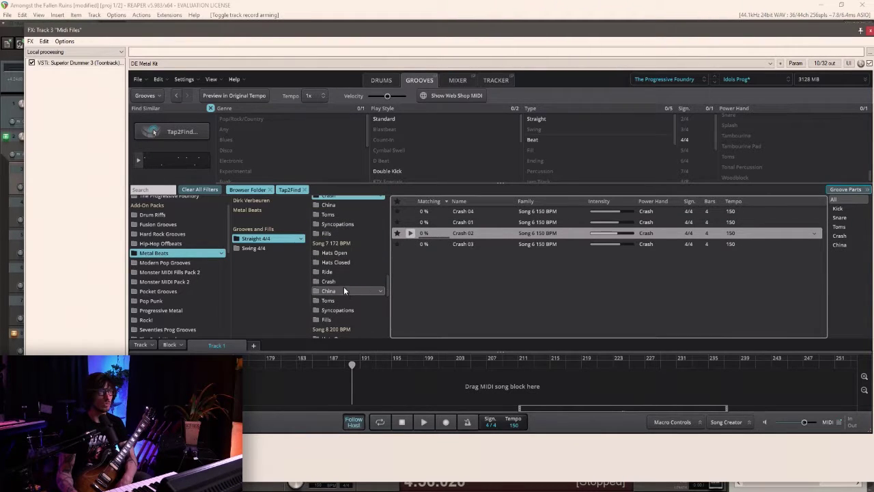
left_click(340, 289)
left_click(337, 281)
scroll(337, 281, "up", 5)
scroll(345, 254, "up", 3)
left_click(345, 255)
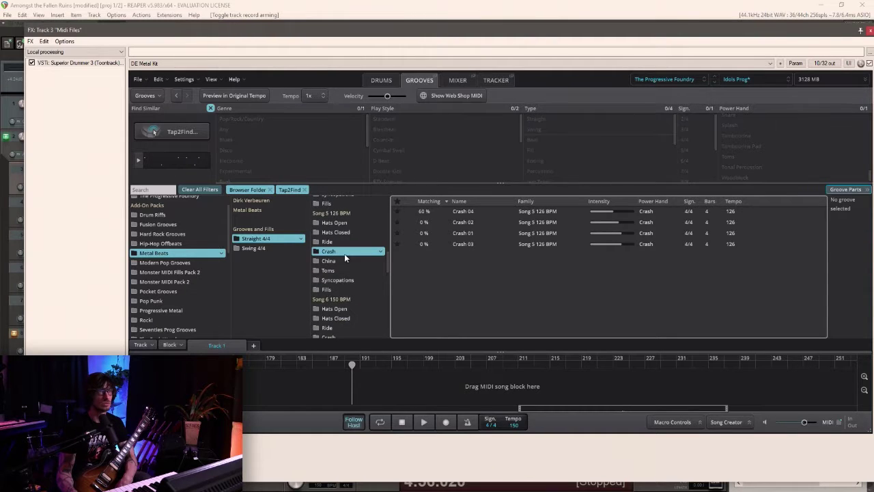
Preview Crash 04 from Song 4 110 BPM and insert it on the Midi Files track directly after the tom bars.
left_click(412, 213)
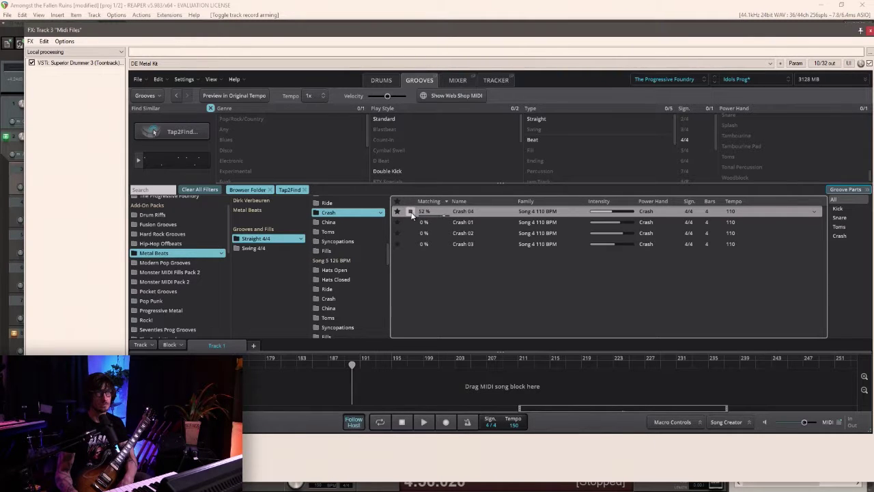
left_click_drag(435, 32, 617, 180)
left_click(628, 190)
scroll(629, 198, "down", 3)
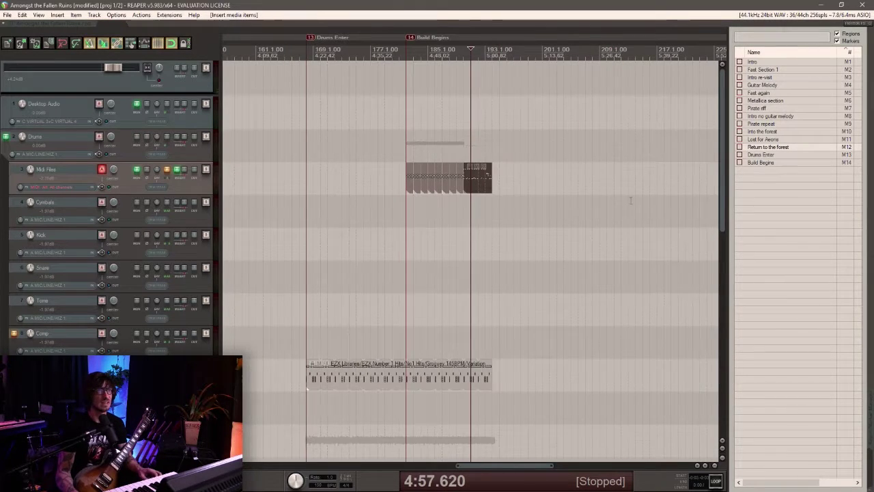
Repeat the crash groove along the Midi Files track and start recording guitar from 4:40.020.
scroll(629, 198, "up", 3)
left_click_drag(481, 191, 663, 181)
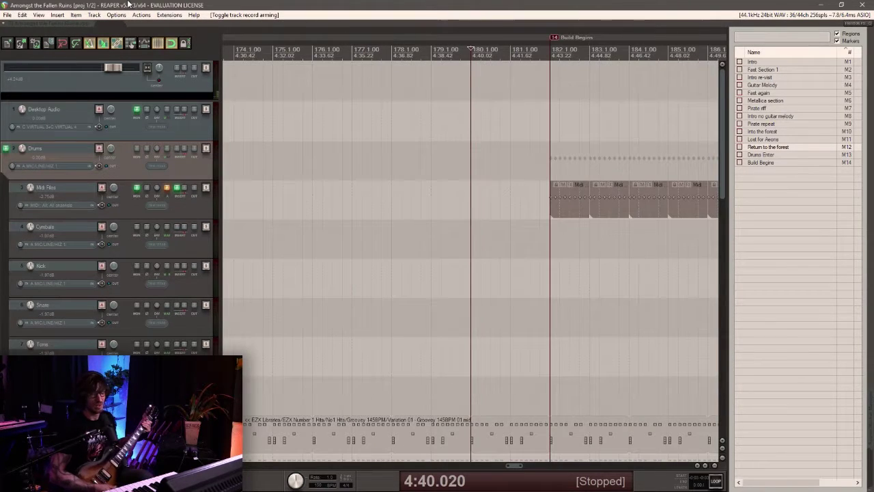
key("ctrl+r")
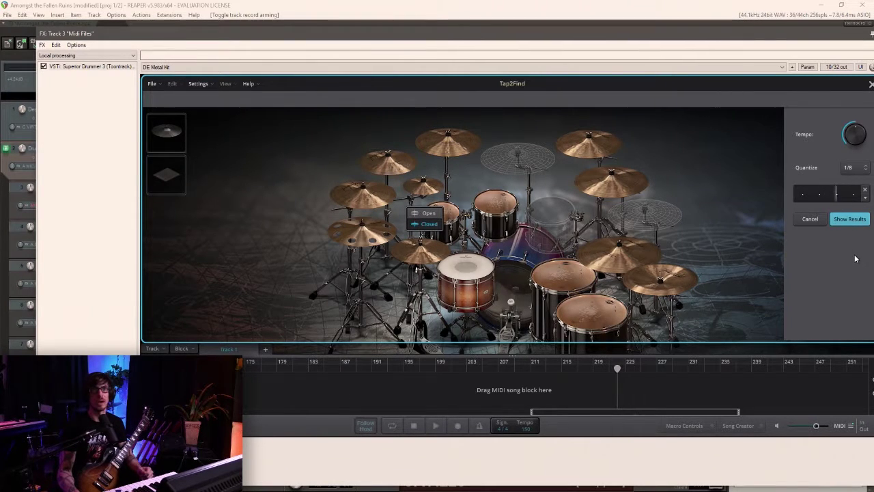
Show the Tap2Find results, filter them to Double Kick, and preview Verse 03 and Verse 04 of Thrash 180 BPM.
left_click(848, 224)
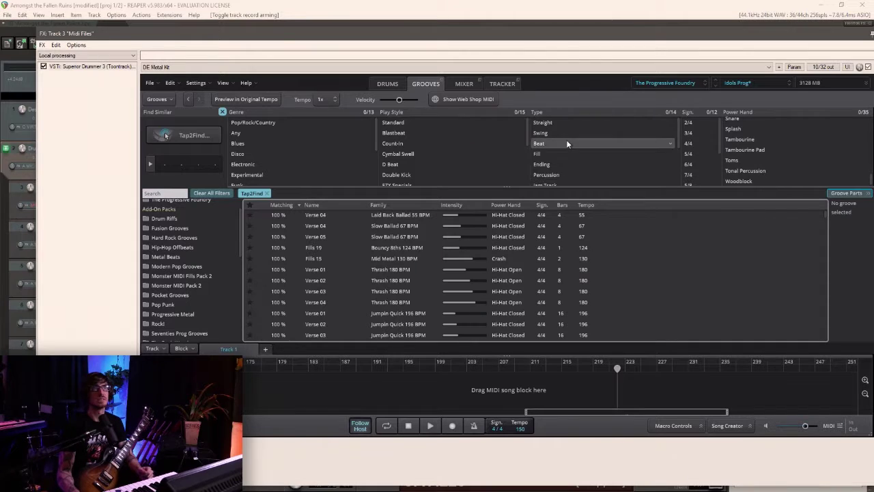
scroll(462, 147, "down", 5)
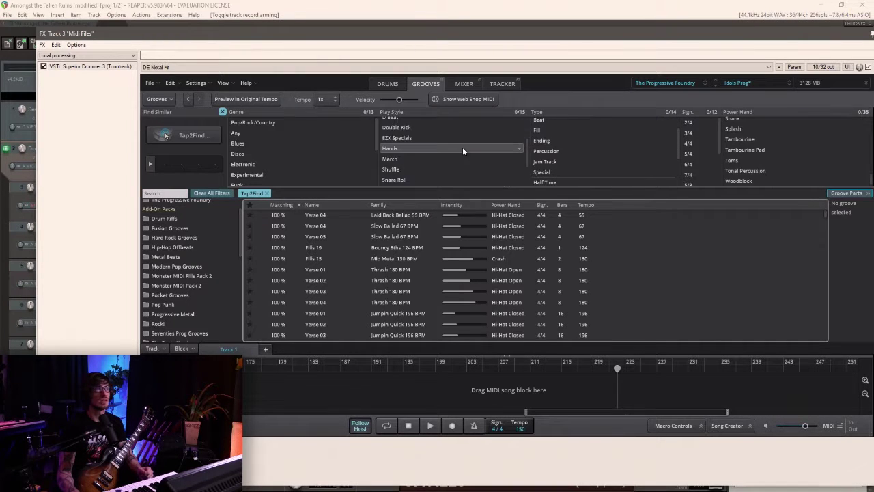
scroll(438, 153, "up", 3)
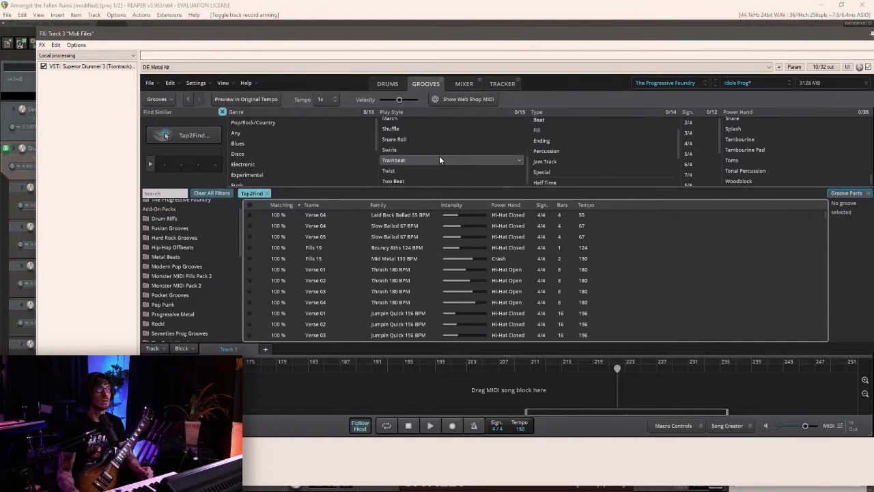
left_click(431, 134)
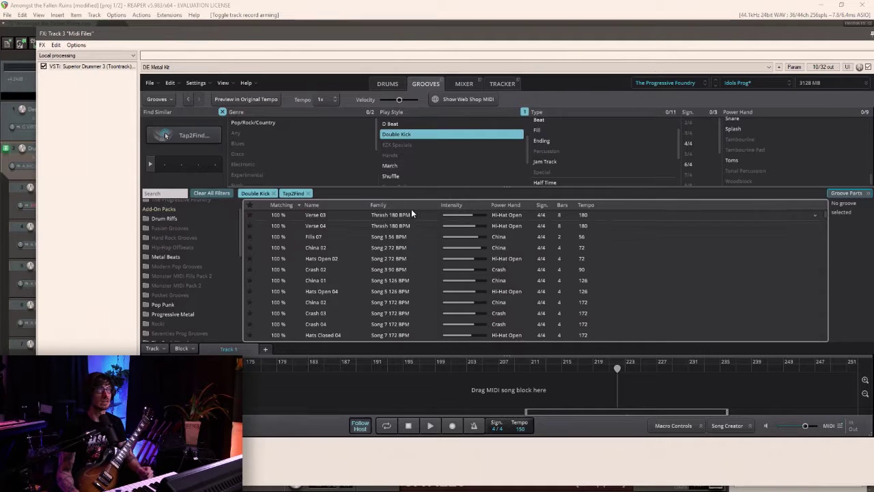
left_click(264, 216)
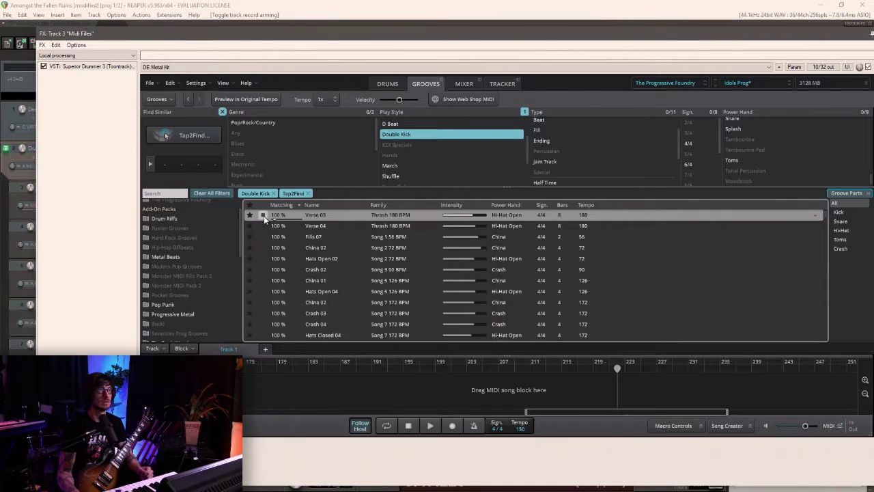
left_click(263, 225)
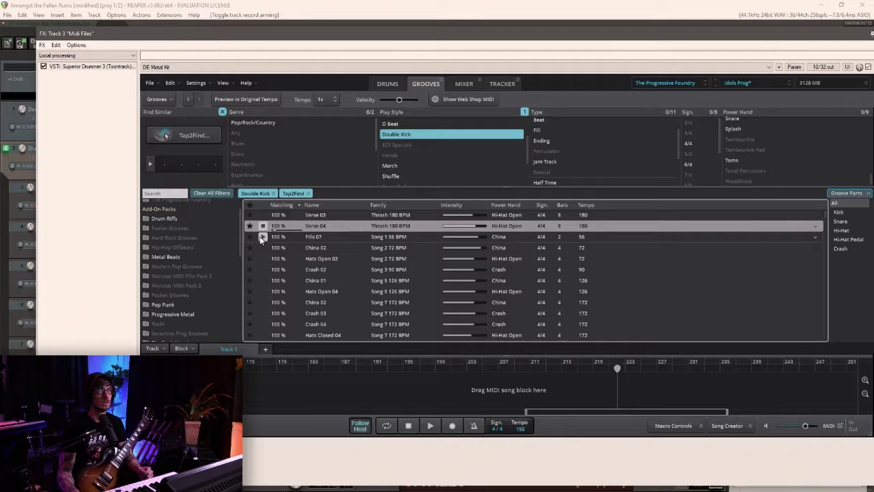
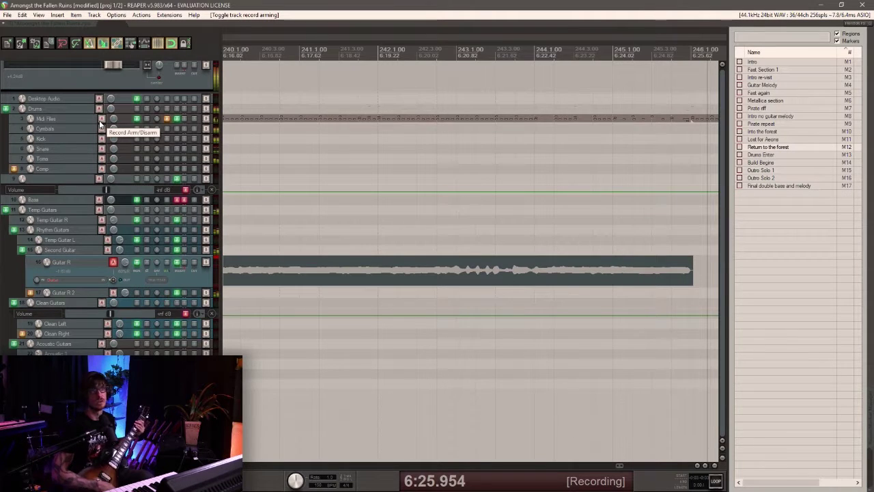
Stop recording the Guitar R take at the end of the final section, and stop the playback from 4:51.220.
key("space")
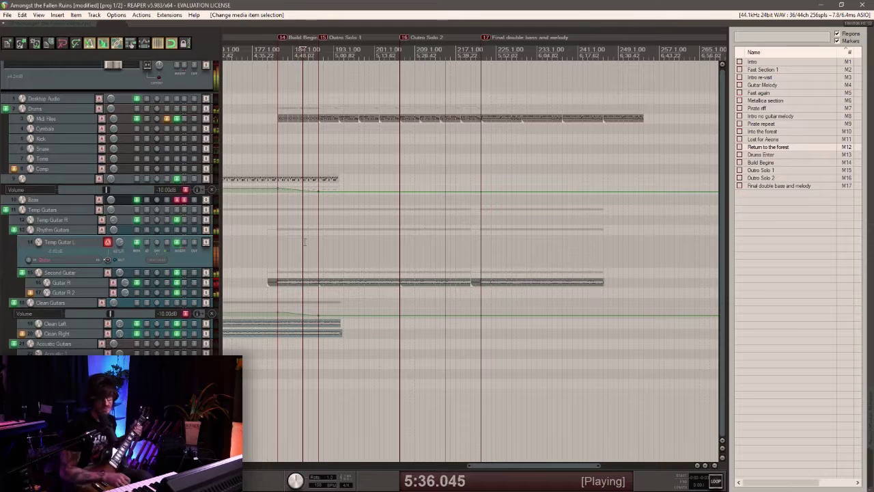
key("space")
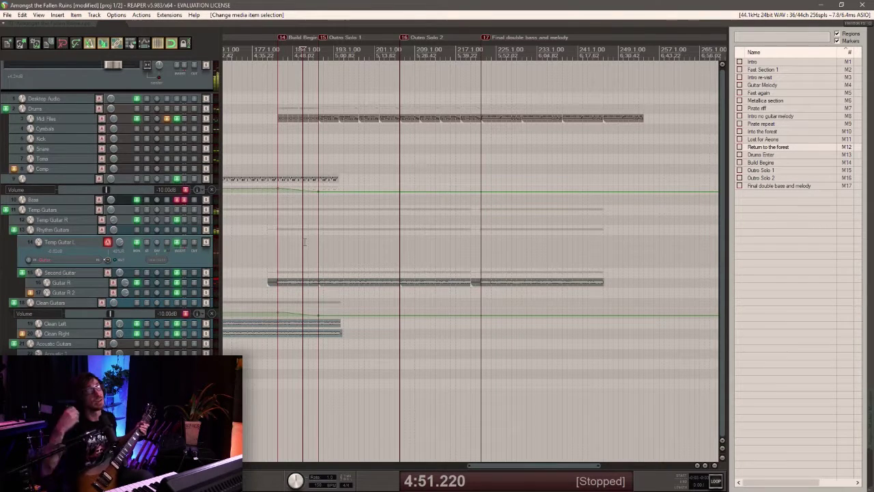
Adjust the edge between the two Guitar R recordings near the Final double bass and melody marker, and play it back from 5:44.020.
left_click(475, 256)
scroll(442, 280, "up", 5)
left_click_drag(444, 282, 500, 282)
key("space")
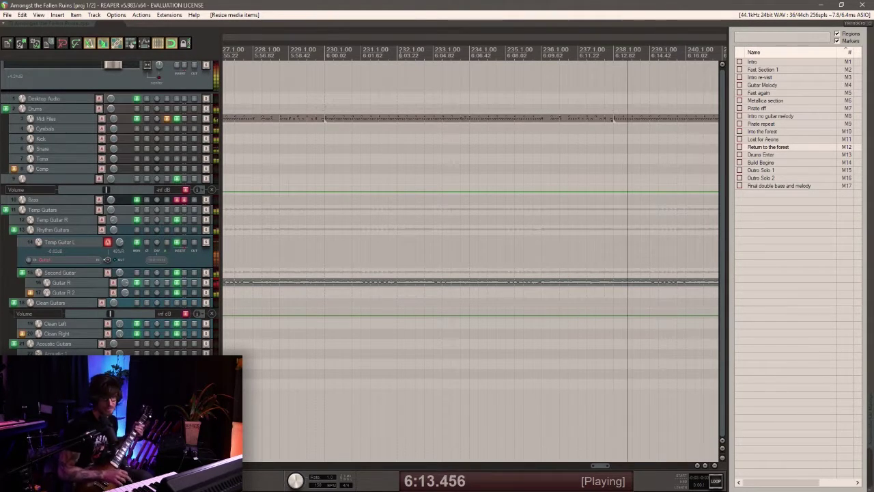
key("space")
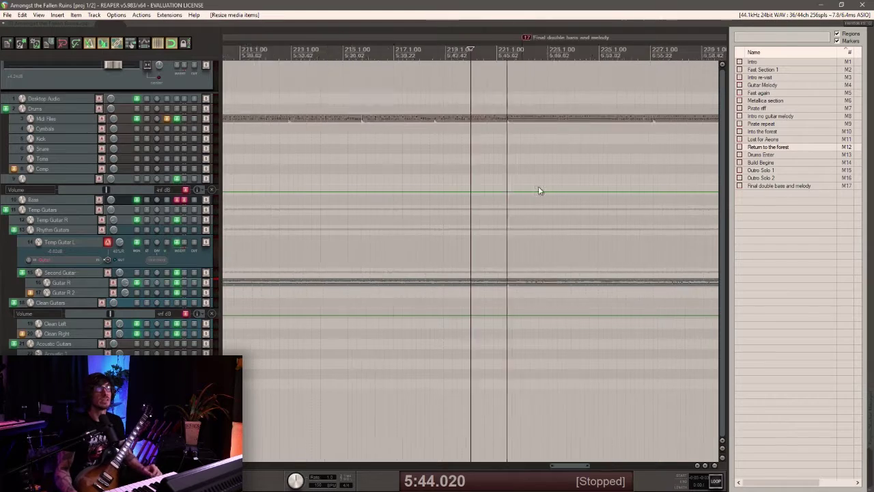
Trim the start of the Guitar R recording to the Build Begins marker.
scroll(539, 191, "down", 8)
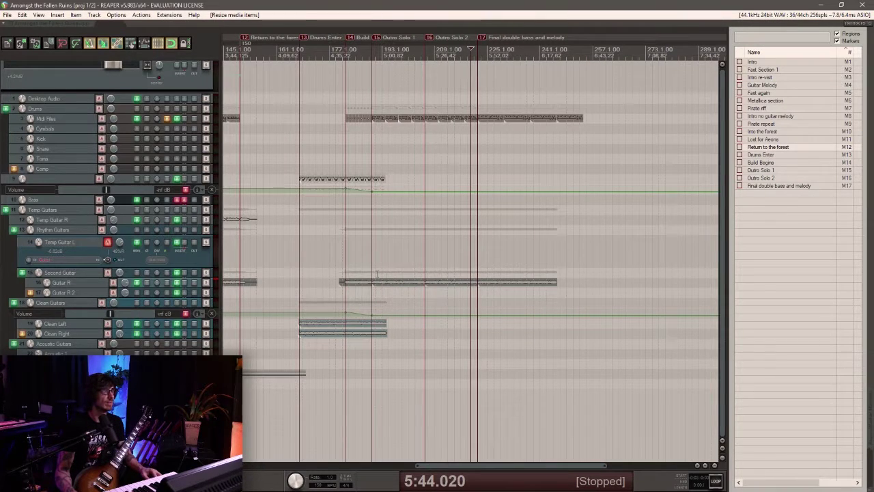
scroll(387, 278, "up", 3)
left_click(341, 335)
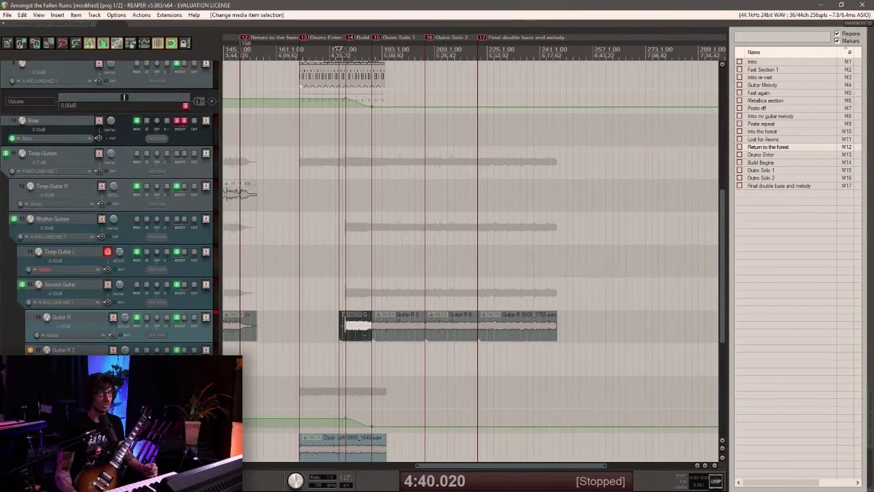
scroll(469, 319, "up", 10)
left_click_drag(472, 322, 597, 324)
Extend the whole-song time selection past the end of the last drum item on the Midi Files track.
scroll(594, 330, "down", 10)
scroll(572, 333, "down", 3)
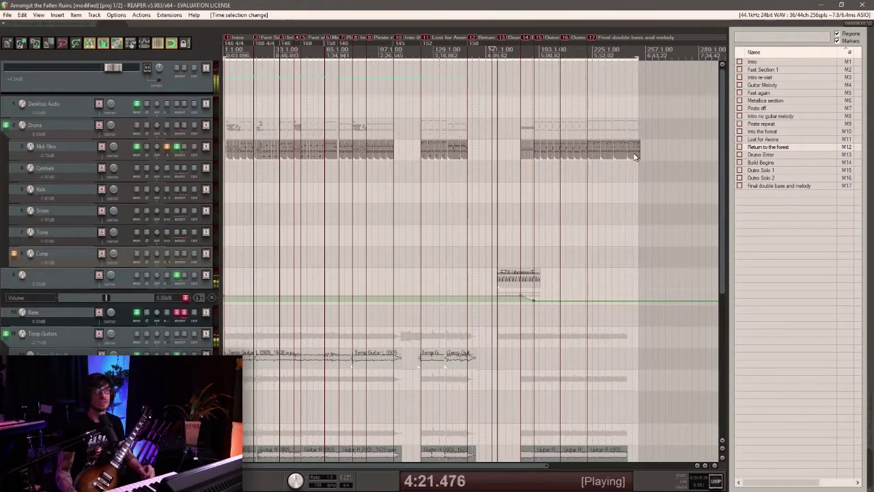
left_click(634, 156)
scroll(634, 156, "up", 8)
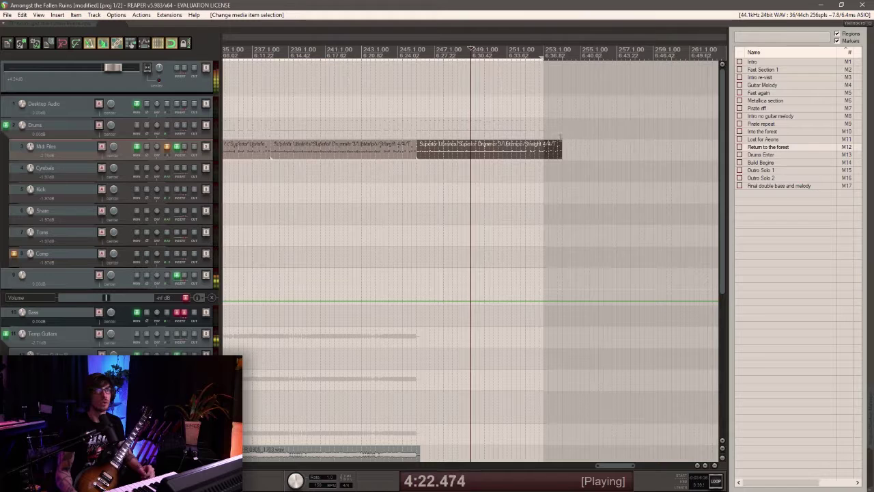
left_click_drag(541, 59, 567, 59)
scroll(485, 149, "down", 10)
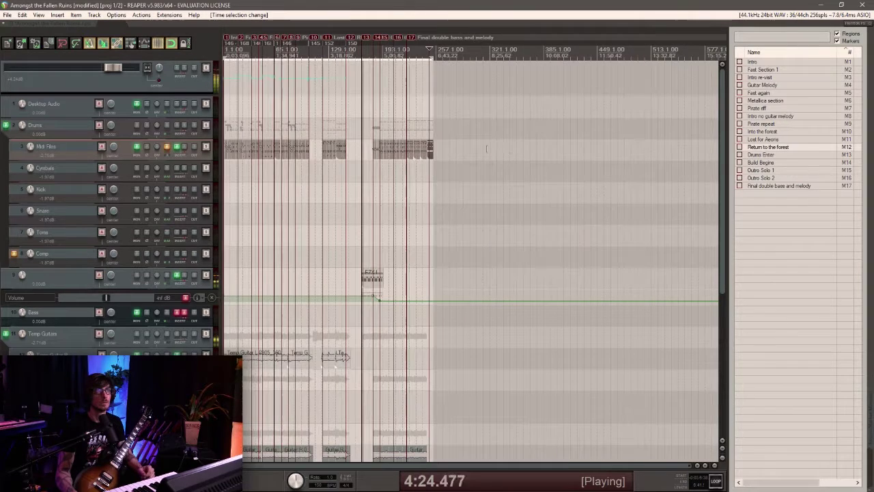
Create a region from the time selection named Dusks Embrace - Amongst the Fallen Ruins, and save the project.
key("shift+r")
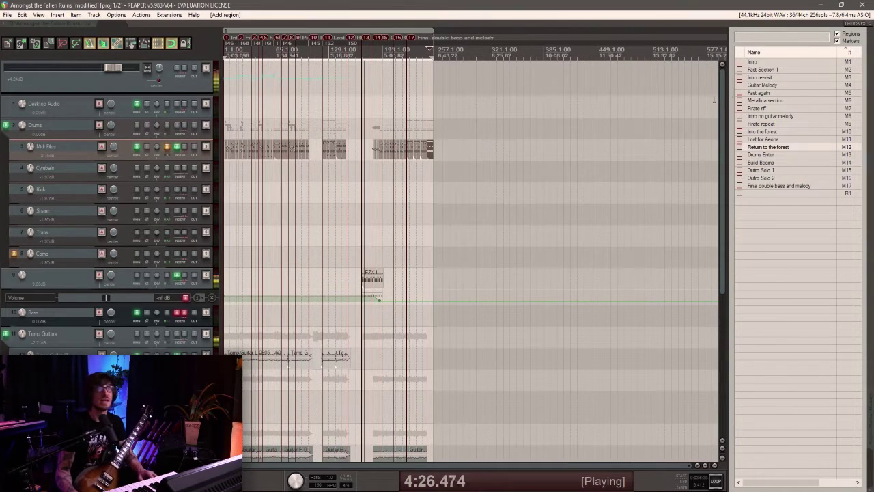
left_click(763, 194)
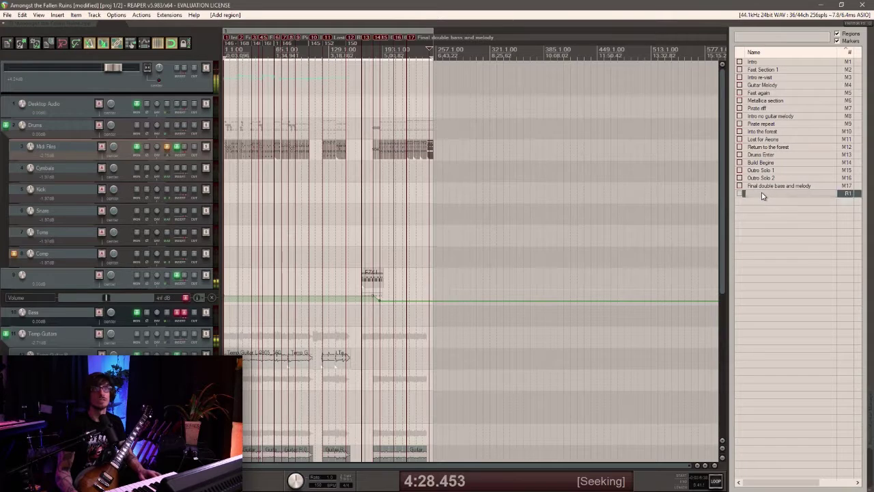
type("Duska Embrace")
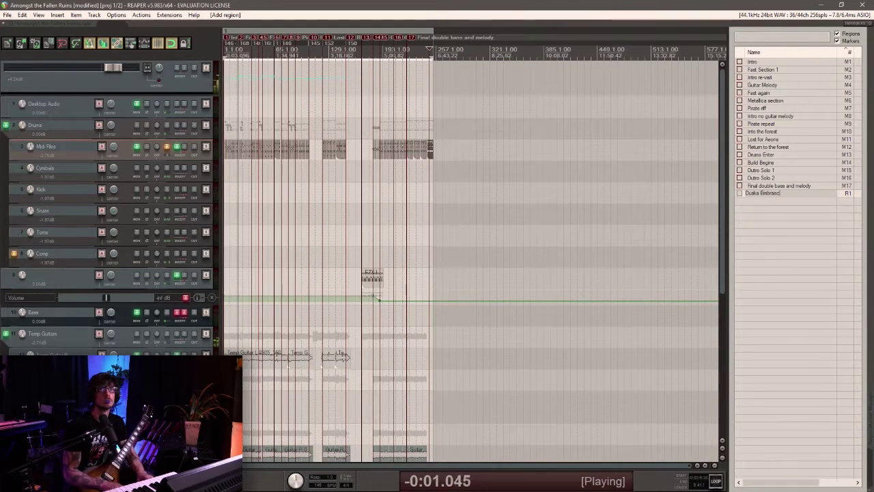
type(" - Amongst the Fallen Ruins")
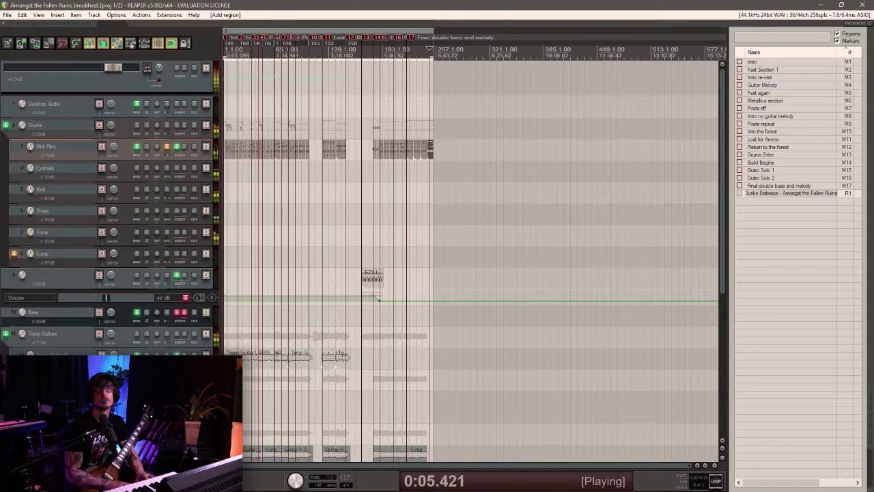
key("Return")
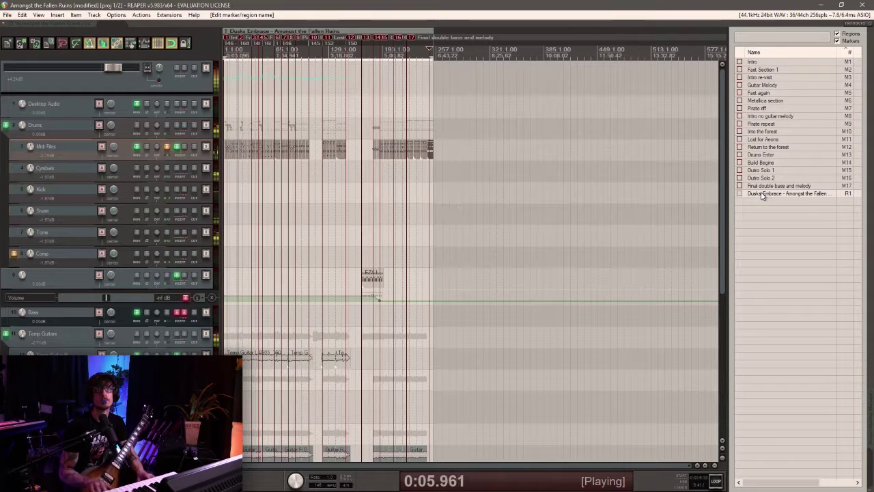
left_click(36, 43)
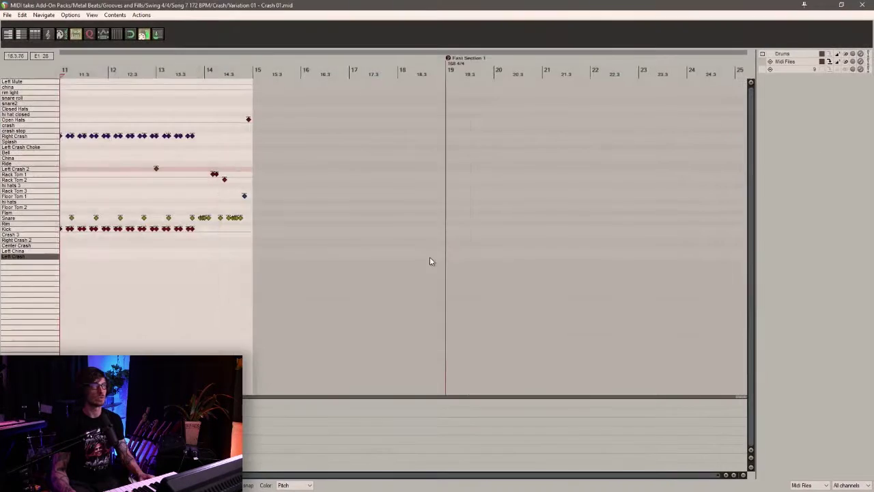
Show the grid for the Crash 01 MIDI take at bar 11 and change it to triplet divisions.
scroll(252, 248, "up", 8)
left_click(117, 36)
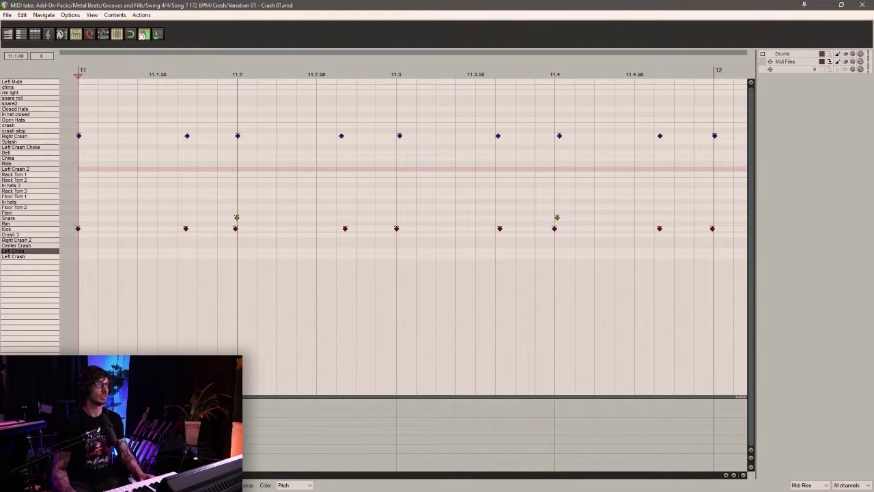
left_click(133, 470)
scroll(136, 484, "down", 2)
scroll(135, 485, "up", 1)
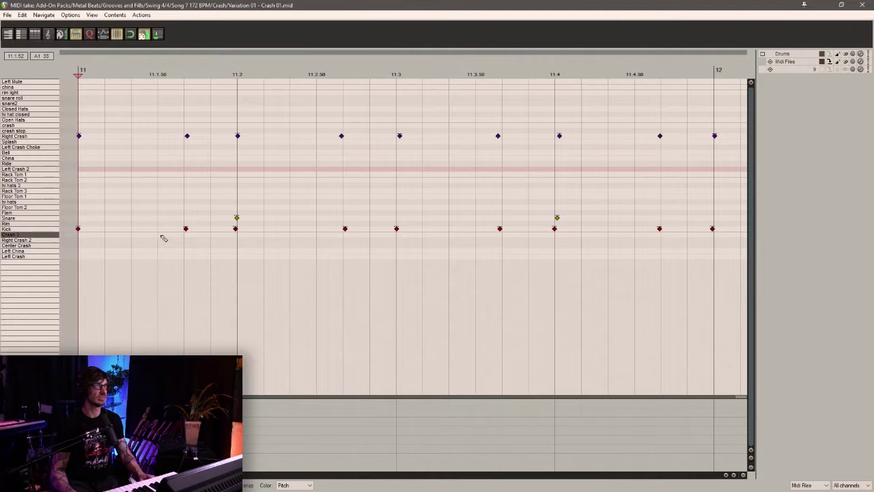
Add an extra kick note in bar 11 a third of the way between beats 2 and 3, auditioning its position.
left_click(186, 229)
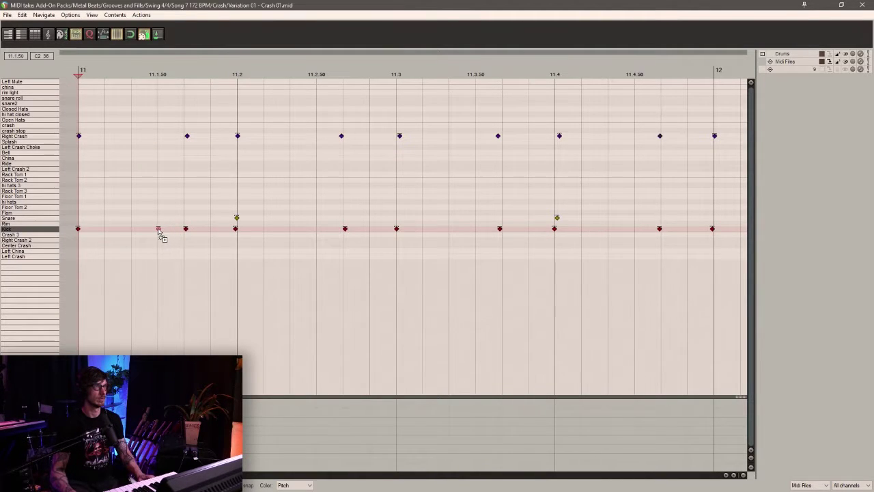
key("space")
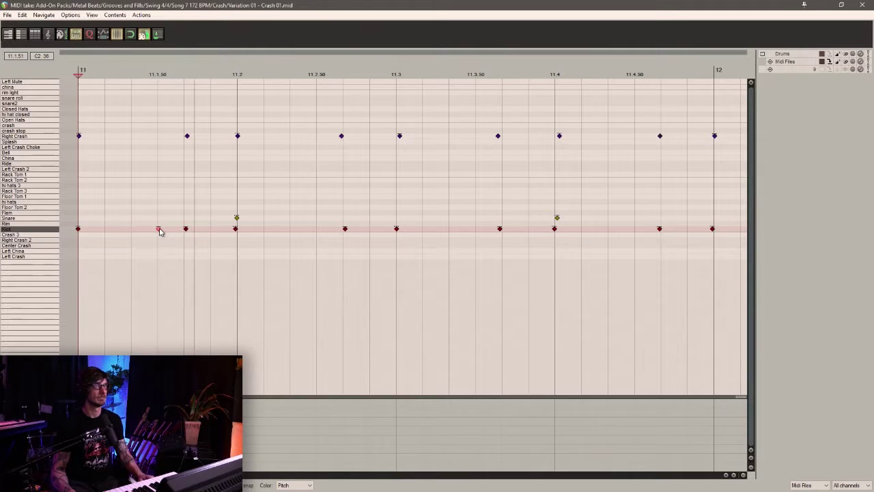
key("space")
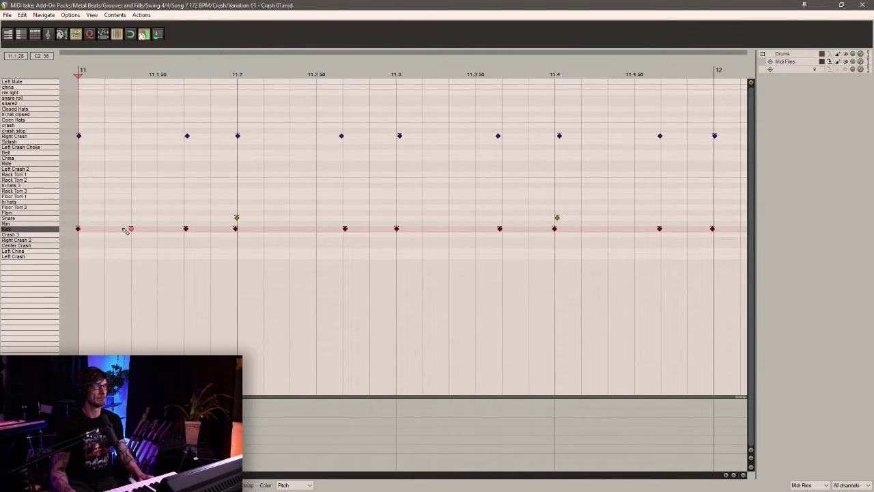
key("space")
key("space")
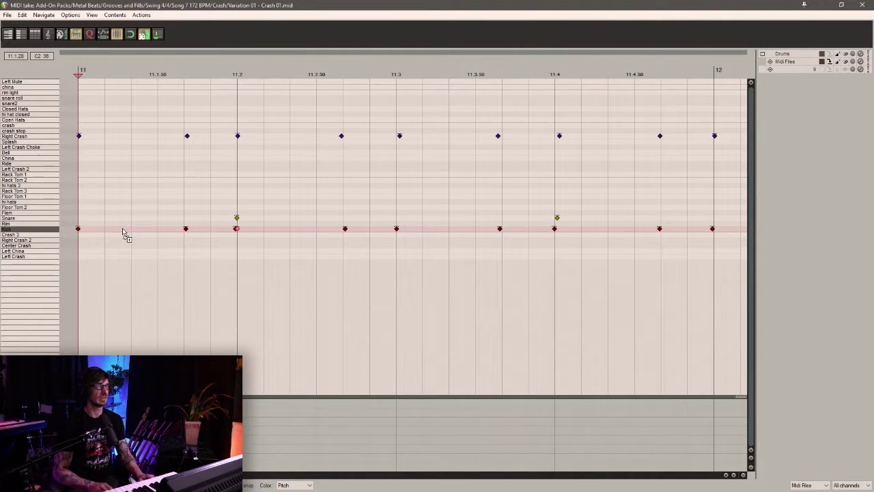
key("space")
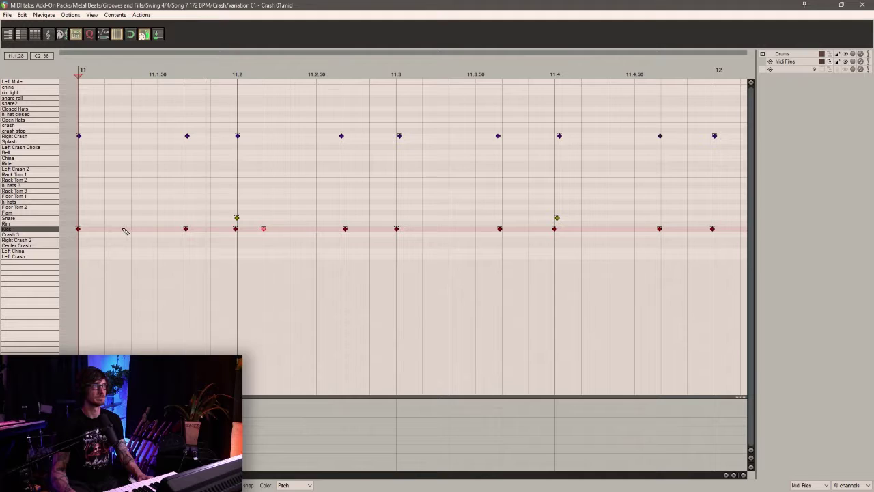
key("Right")
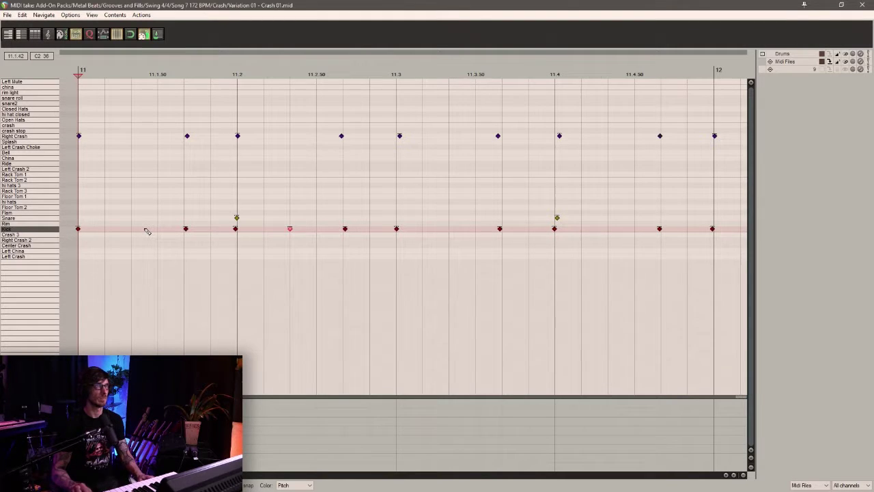
key("space")
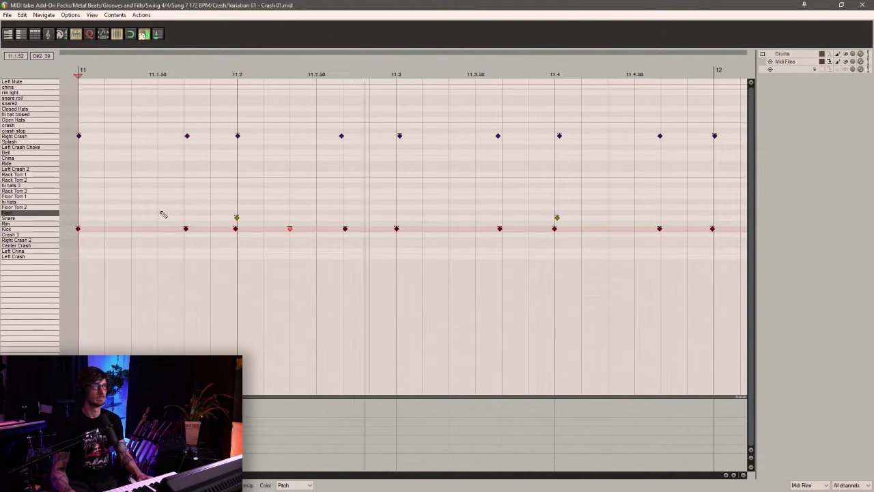
Add a kick note in bar 13 two thirds of the way between beats 2 and 3, keeping the kick on beat 3.
scroll(598, 238, "down", 4)
scroll(596, 235, "down", 2)
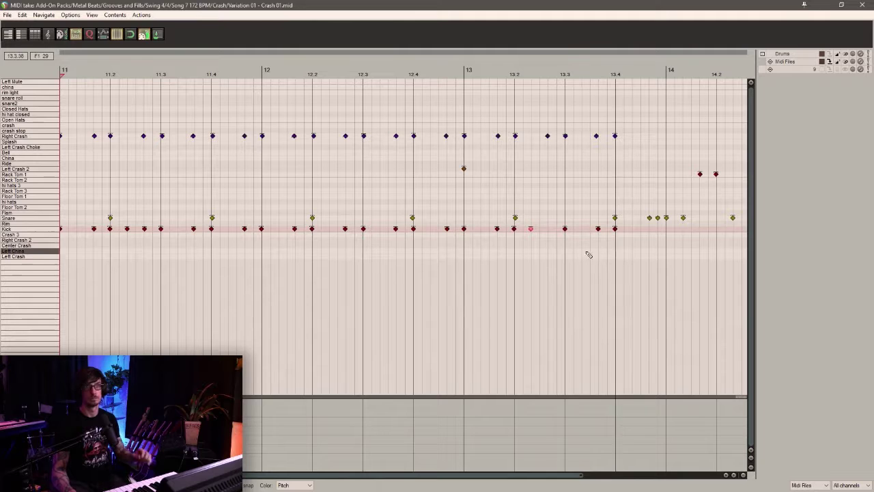
left_click(565, 229)
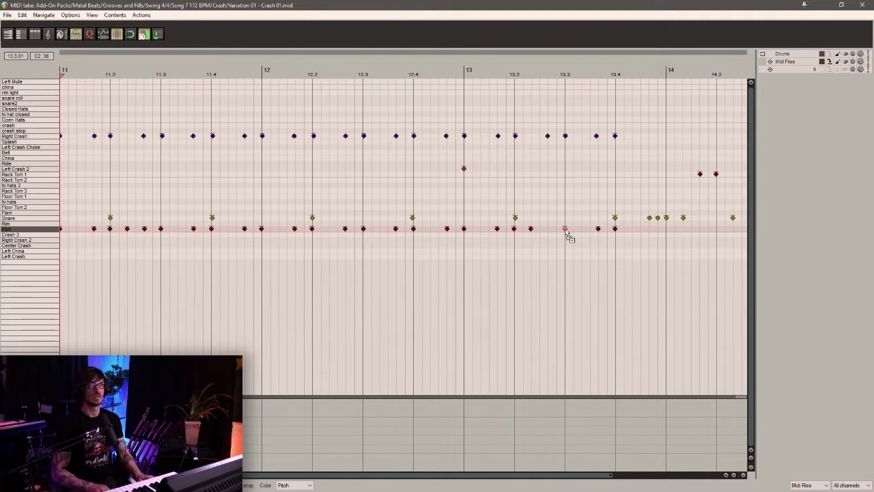
left_click(463, 70)
key("space")
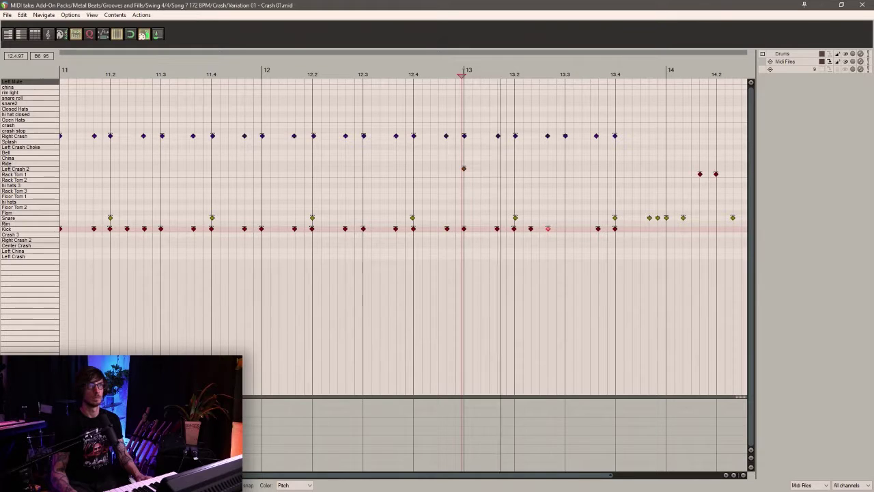
left_click(564, 229)
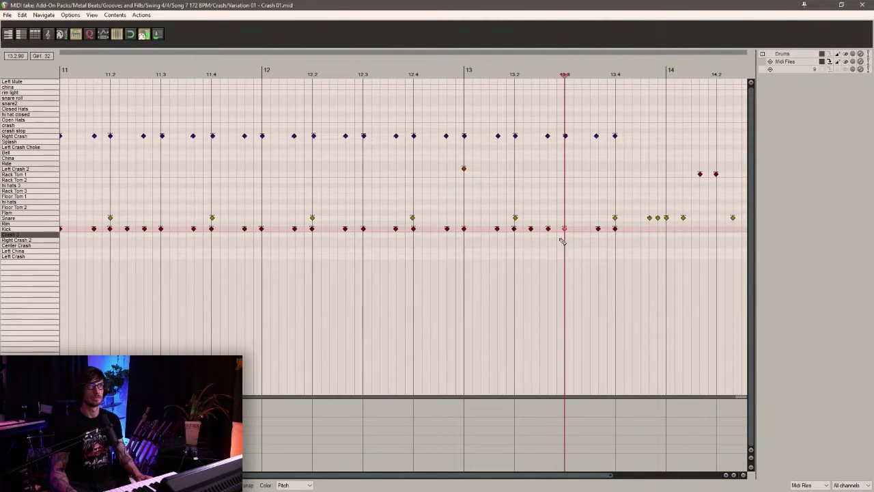
Delete the kick note on beat 2 of bar 13 and play the groove from the start of bar 13.
left_click(516, 219)
left_click(514, 229)
key("Delete")
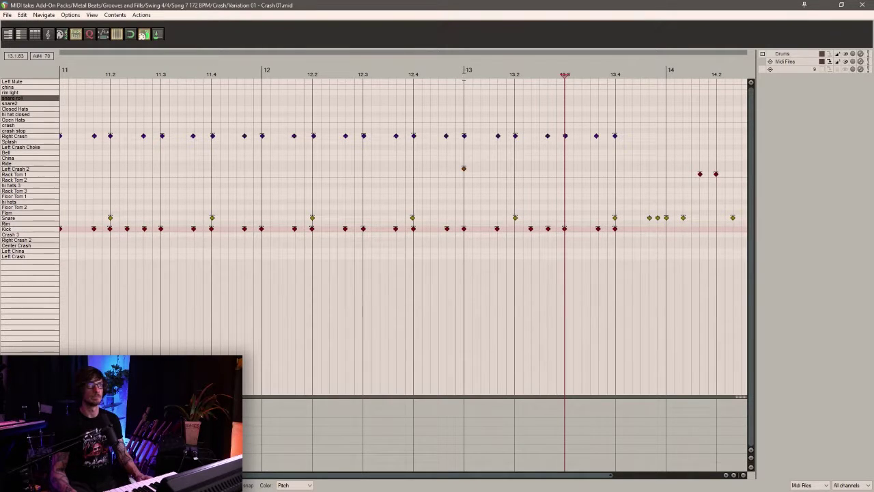
left_click(461, 84)
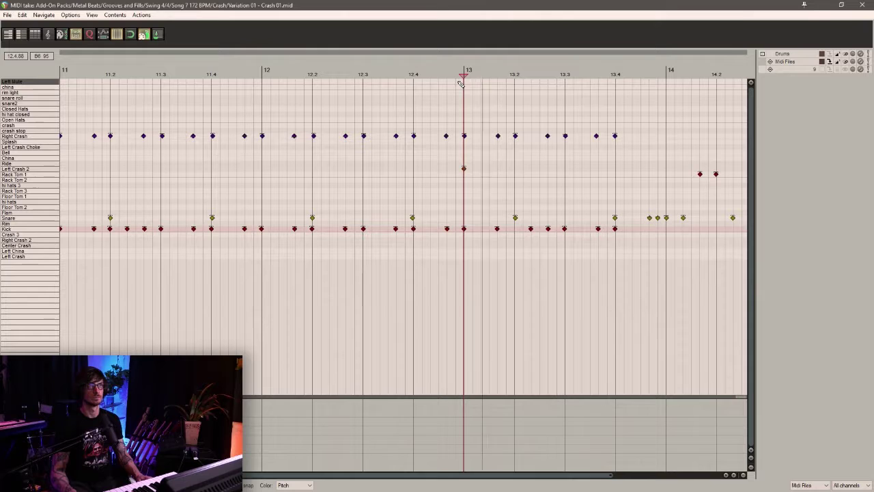
scroll(467, 91, "down", 3)
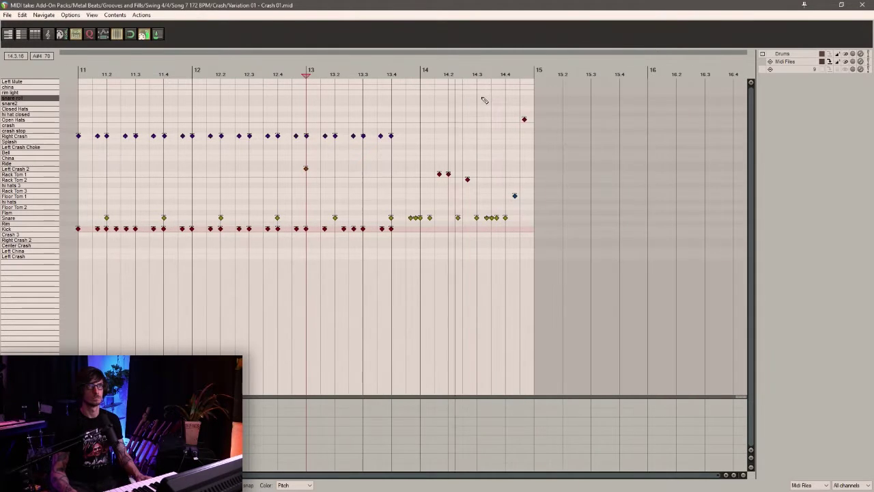
Replace the drum item between bar 15 and Fast Section 1 with a copy of the edited Crash 01 item.
left_click(861, 5)
key("space")
left_click_drag(629, 164, 614, 146)
key("Delete")
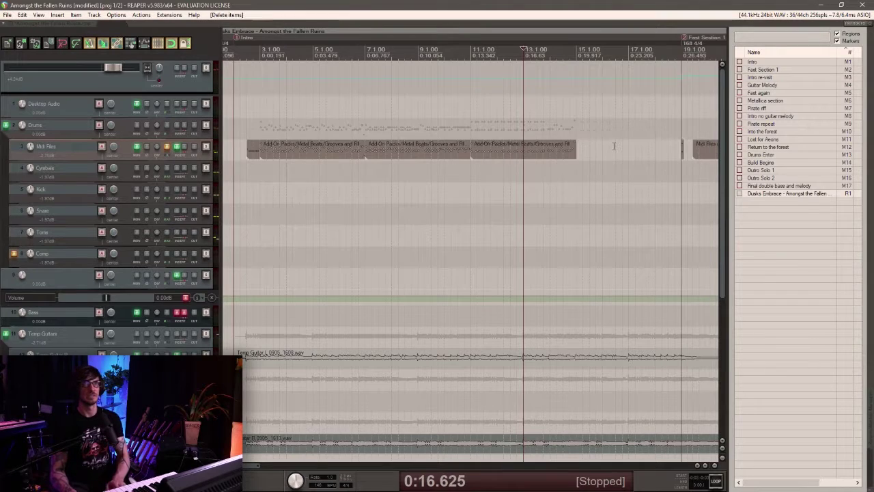
left_click(523, 157)
left_click_drag(499, 158, 627, 158)
left_click(628, 158)
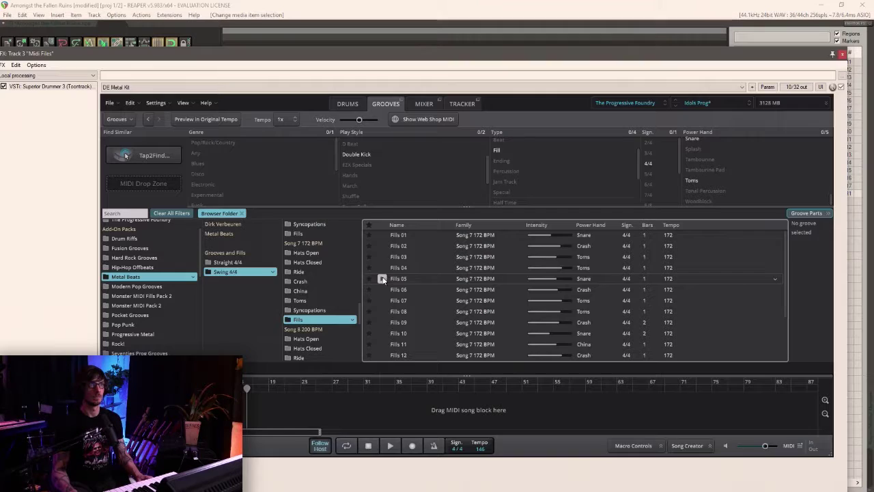
Preview Fills 05 and Fills 04 of Song 7 172 BPM and move the plug-in window off the arrangement.
left_click(381, 278)
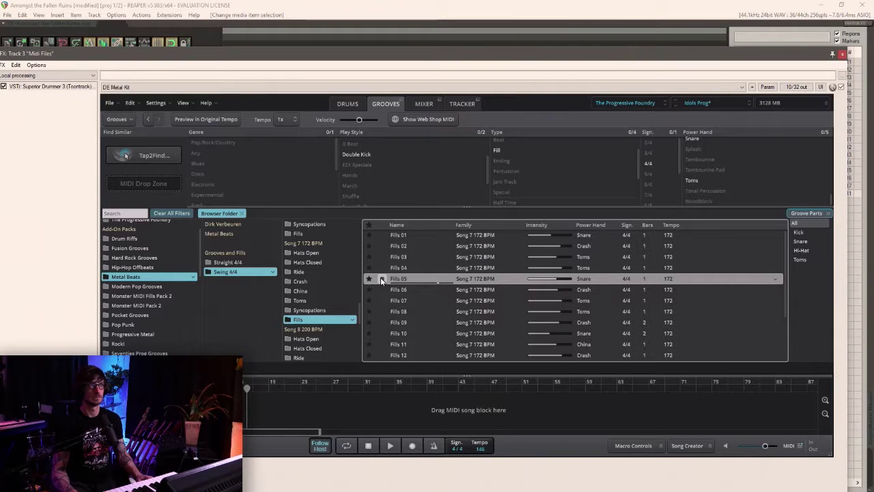
left_click(381, 269)
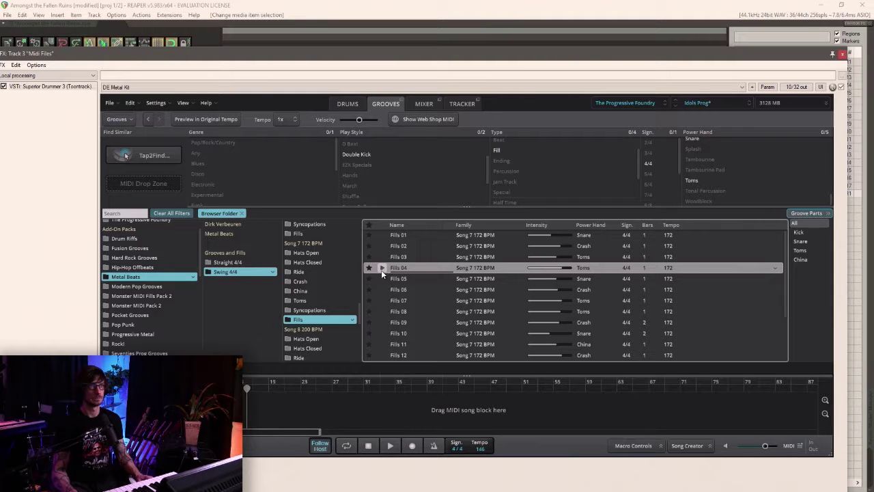
left_click_drag(339, 55, 409, 490)
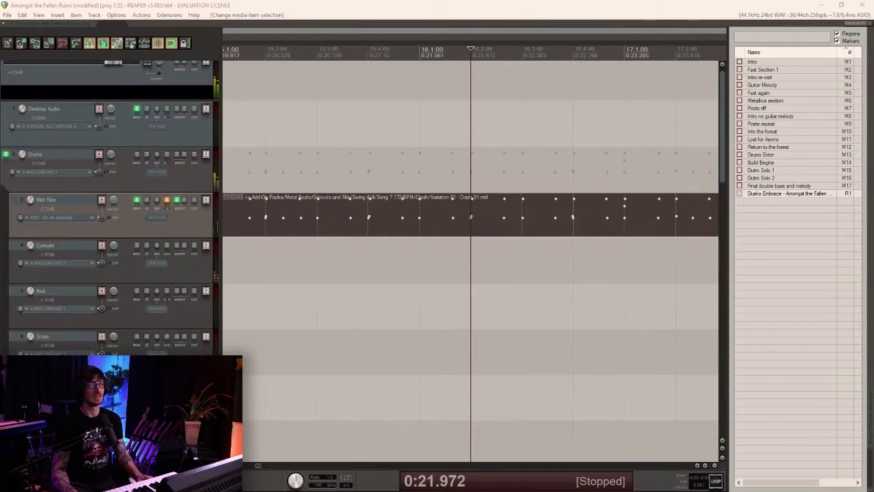
Shorten the copied crash item to end at bar 18, insert a drum fill there, and audition it from bar 15.
scroll(512, 191, "down", 4)
left_click_drag(613, 216, 560, 216)
left_click_drag(478, 490, 572, 219)
left_click(407, 48)
key("space")
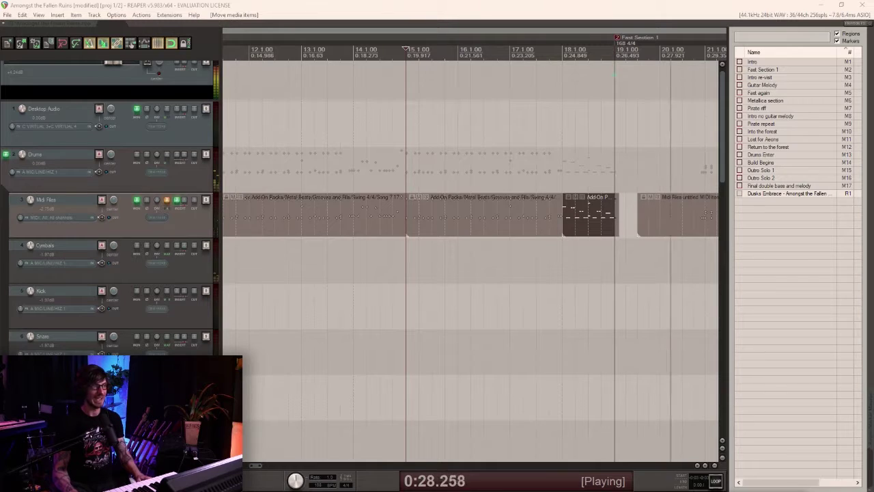
left_click(280, 7)
key("space")
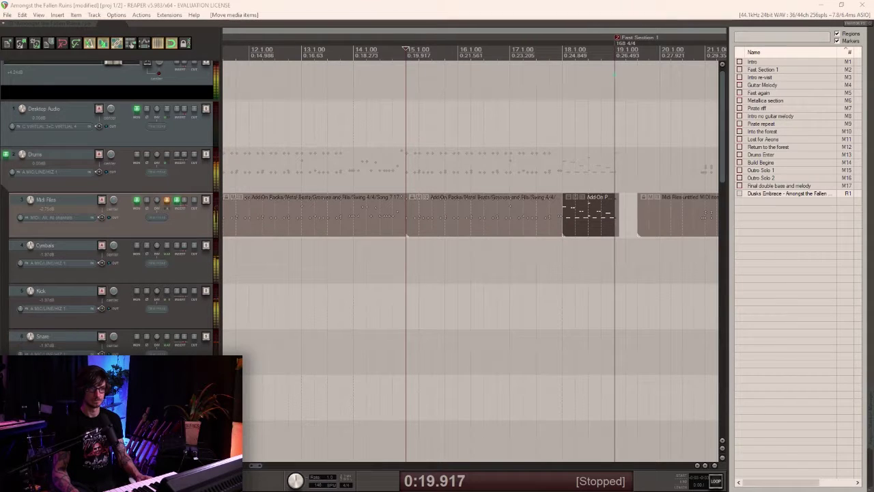
Swap the fill at bar 18 for a different drum fill and play the transition into Fast Section 1 from bar 17.
left_click_drag(273, 342, 584, 218)
left_click(574, 228)
left_click(444, 255)
left_click(486, 254)
left_click(504, 258)
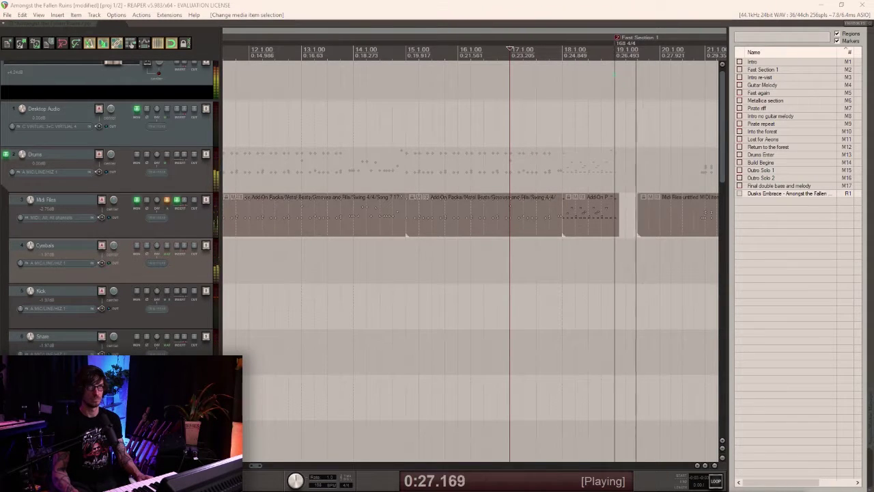
Bring up Superior Drummer 3 and preview the Verse 02 groove from Transformer 210 BPM, including with the edit cursor at bar 25.
scroll(538, 254, "down", 3)
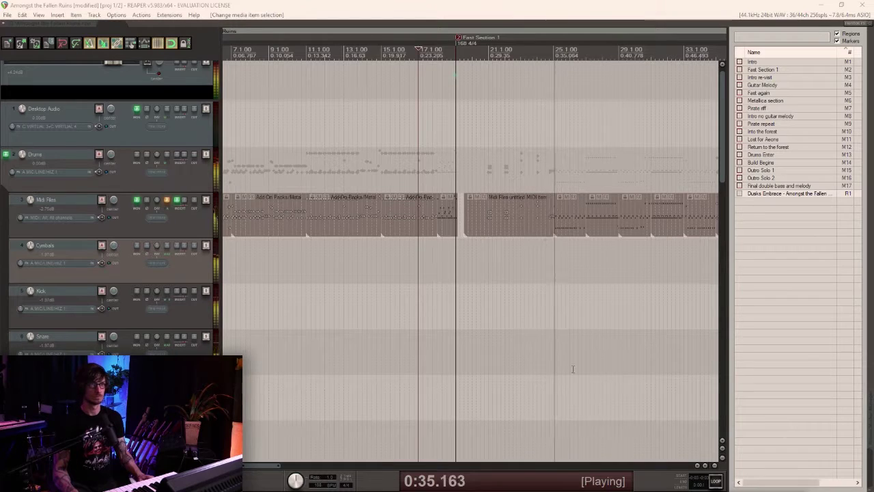
left_click(554, 4)
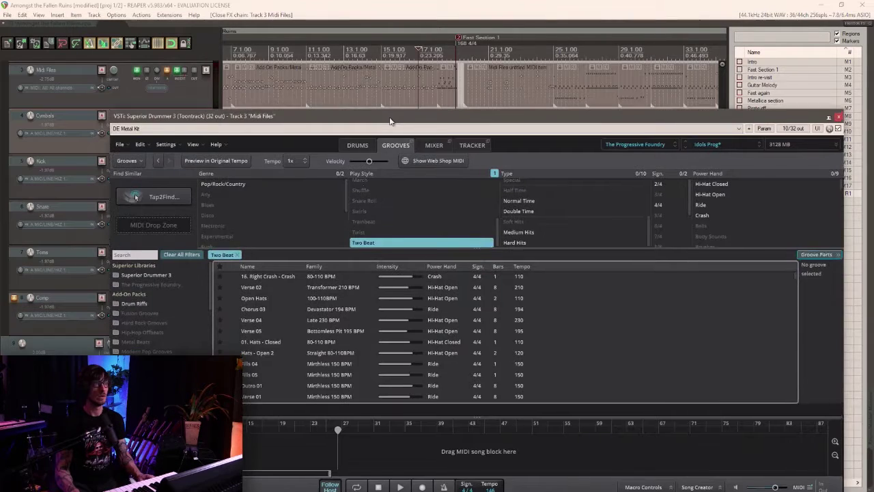
left_click_drag(390, 118, 390, 116)
left_click(233, 287)
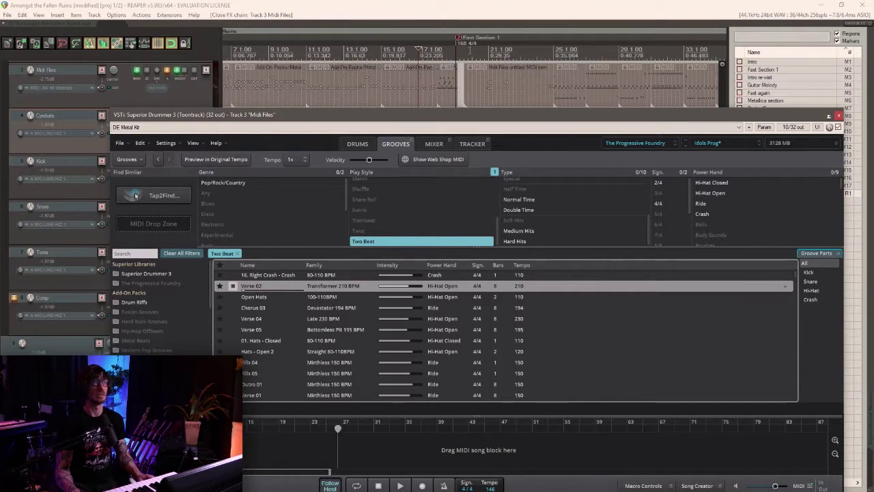
left_click(549, 51)
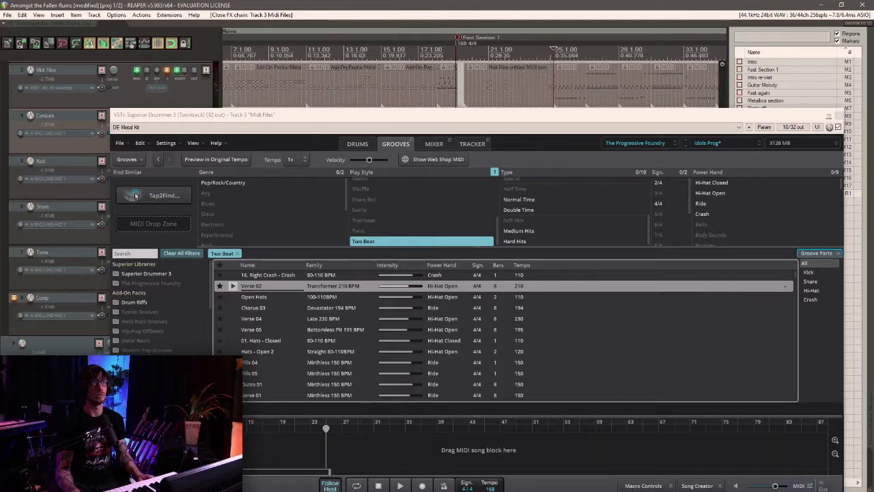
left_click(233, 286)
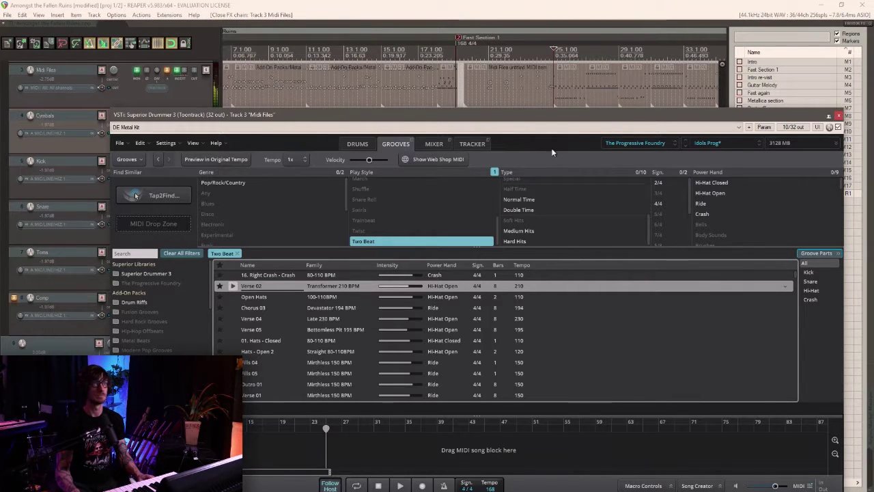
Replace the drum item at bar 25 with Verse 02, trimmed to fill the gap, and play the transition from about bar 24.
left_click_drag(594, 114, 617, 211)
left_click(565, 87)
key("Delete")
left_click_drag(265, 385, 555, 115)
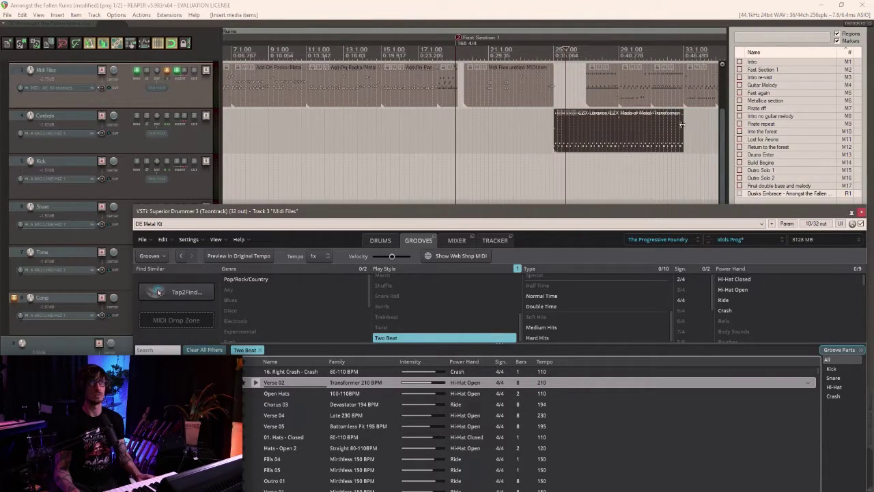
left_click_drag(681, 125, 579, 79)
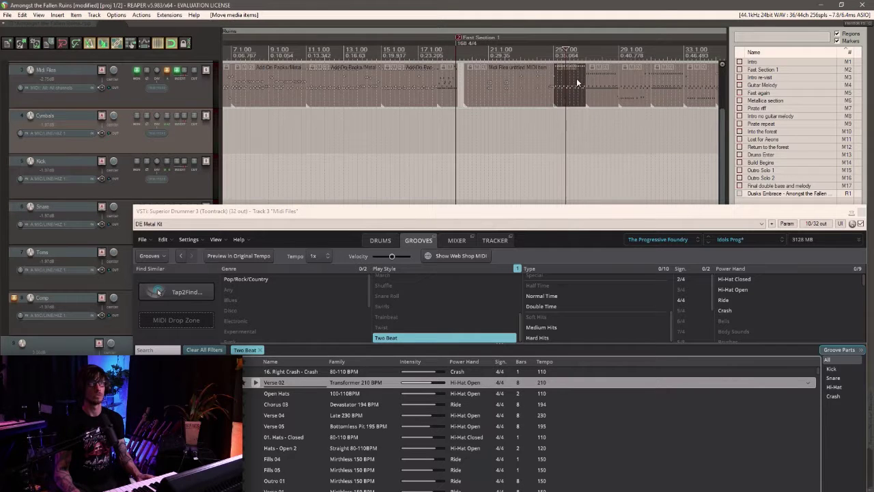
left_click(542, 119)
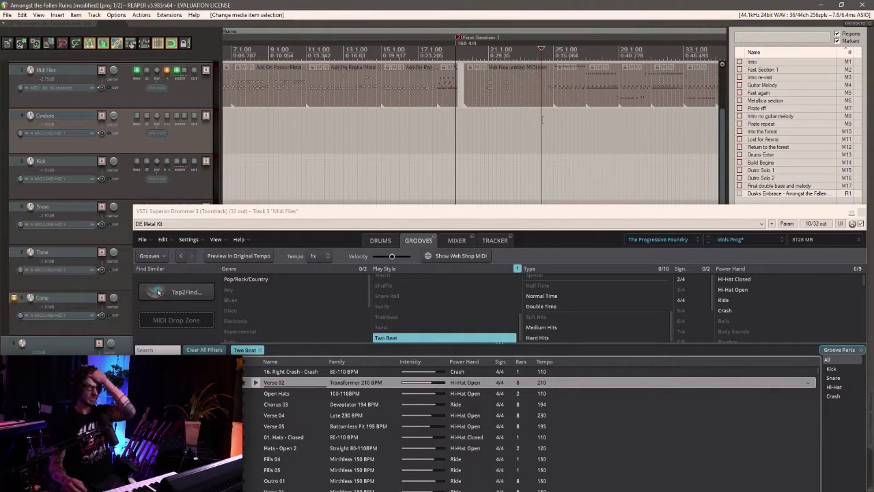
key("space")
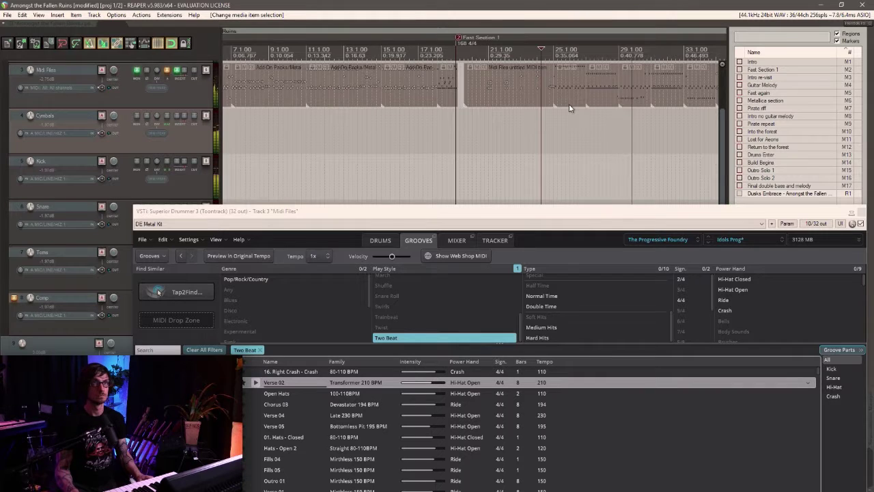
Delete the drum item at bar 25 and preview Open Hats, Chorus 03, Verse 04 and Verse 05 as replacements.
left_click(568, 104)
key("Delete")
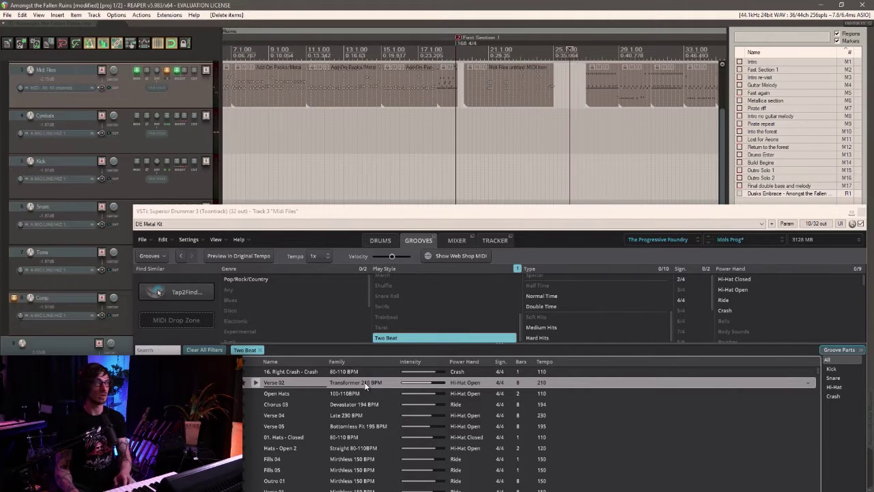
left_click(255, 394)
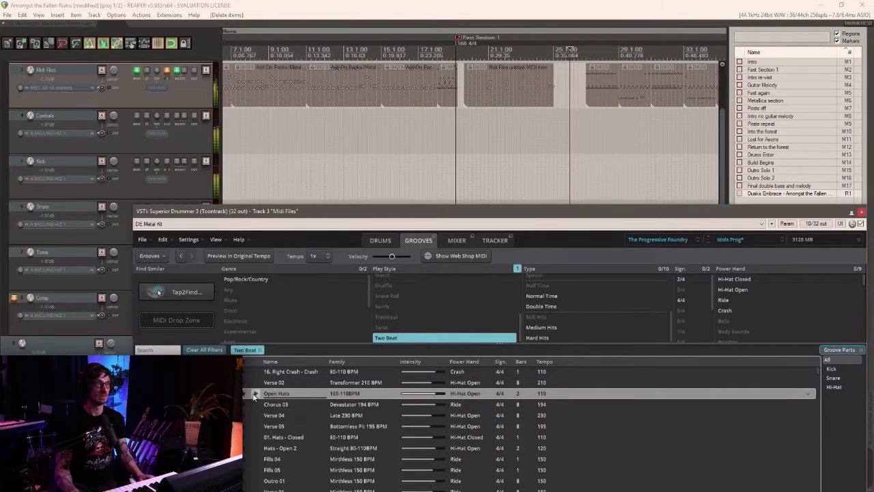
left_click(254, 405)
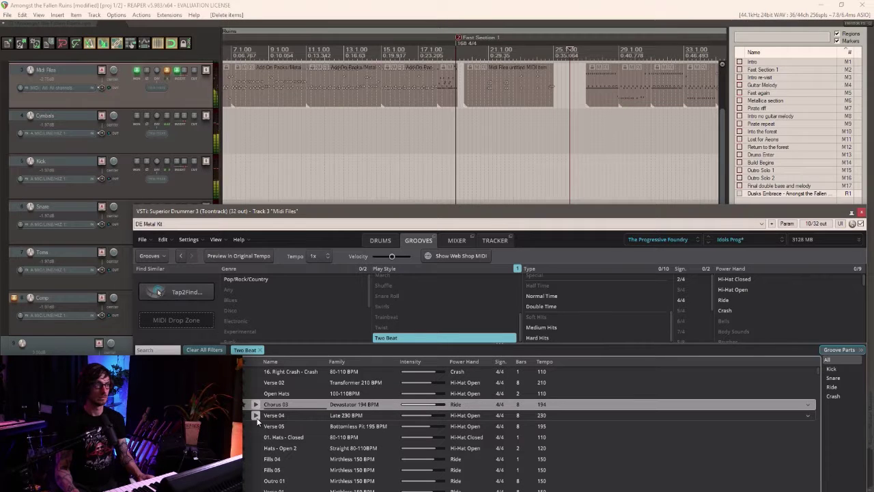
left_click(256, 415)
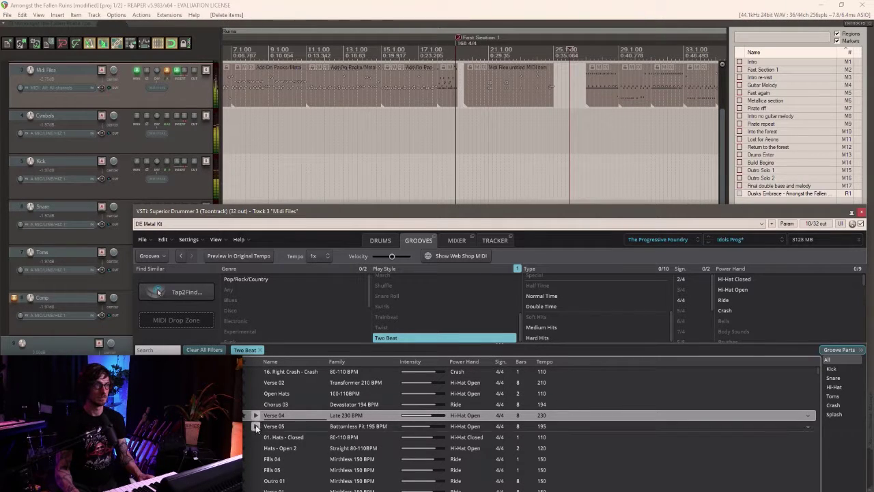
left_click(254, 426)
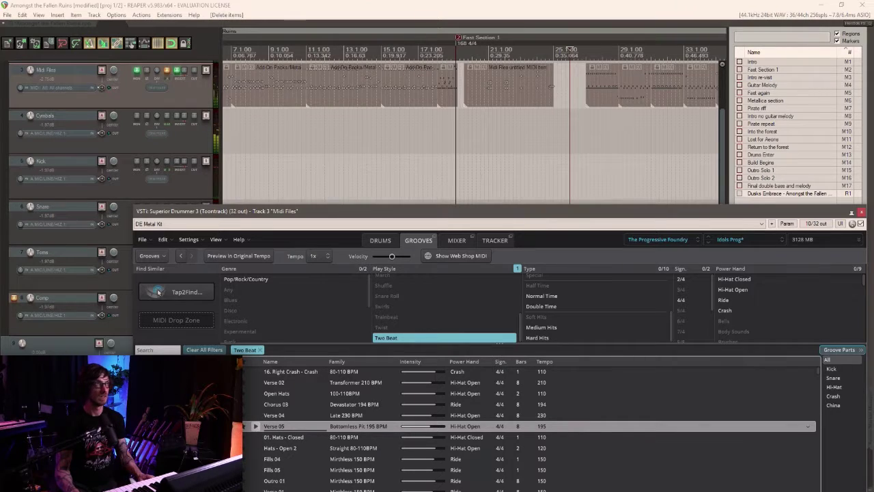
Switch to the Pirate project, solo its Drums track and clear the time selection.
left_click(112, 26)
scroll(485, 179, "up", 15)
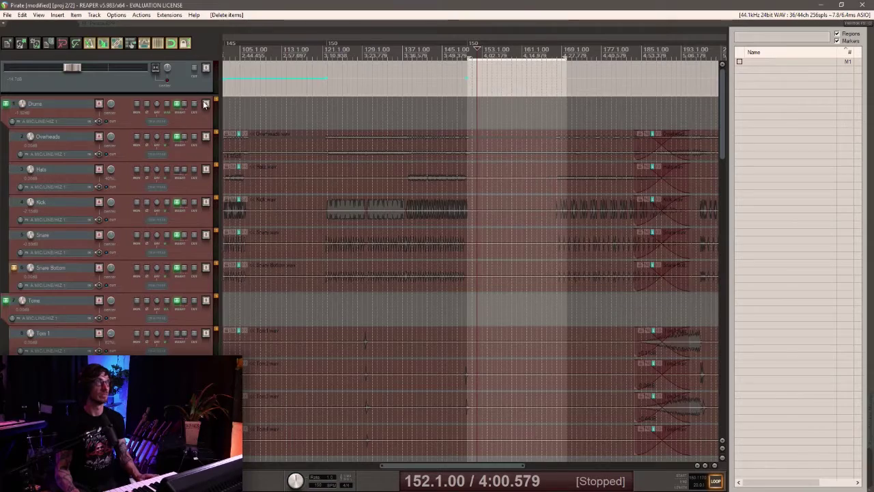
left_click(205, 105)
left_click(438, 104)
key("Escape")
scroll(342, 96, "down", 4)
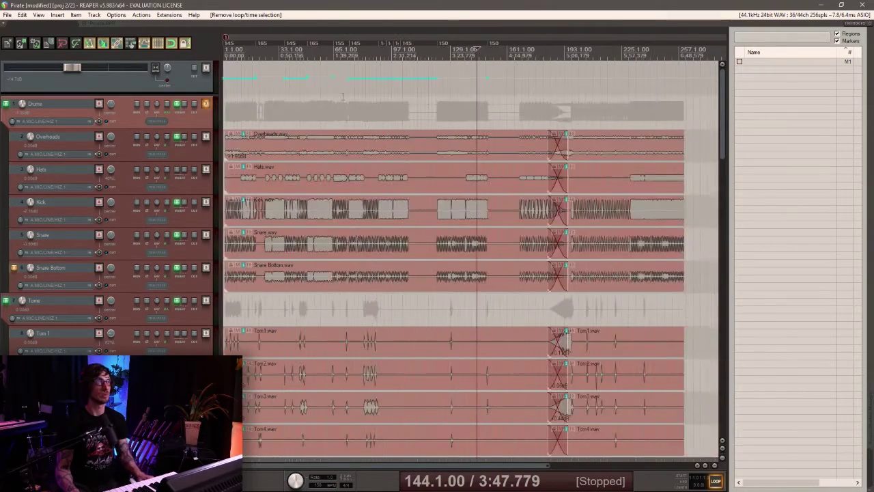
Audition Pirate's drums from about bar 25 and set the master volume to about -13.5 dB.
left_click(267, 103)
key("space")
scroll(267, 103, "up", 6)
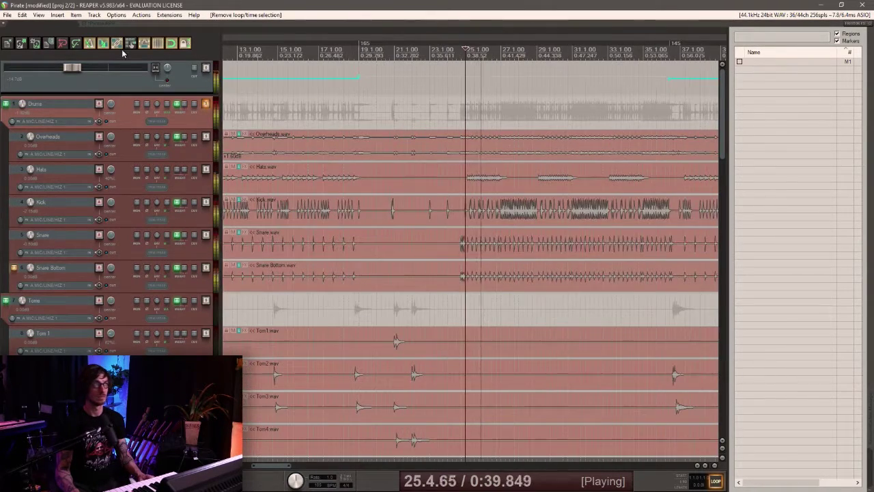
scroll(80, 71, "up", 4)
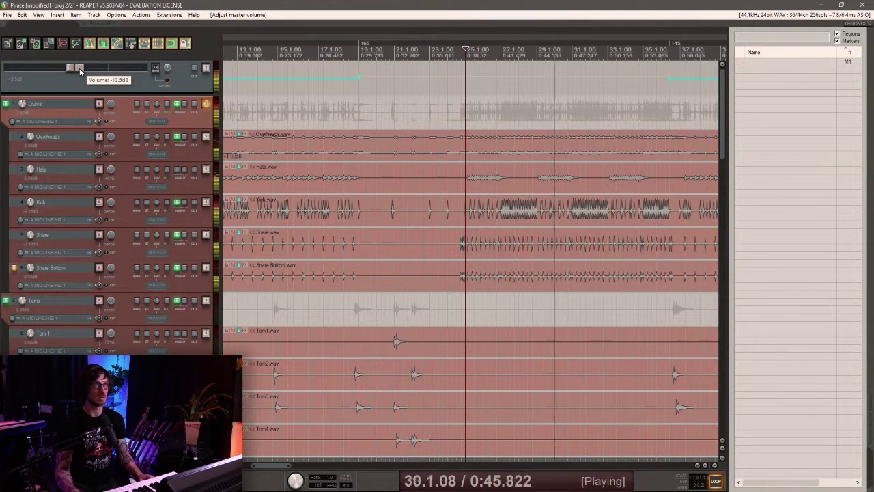
key("space")
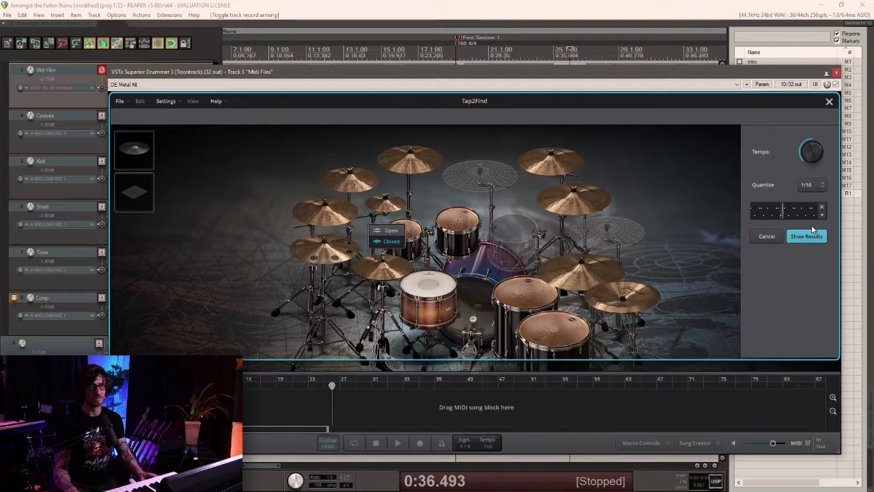
Show the Tap2Find results for the tapped beat and preview Bridge 05 from Century 129 BPM.
left_click(810, 237)
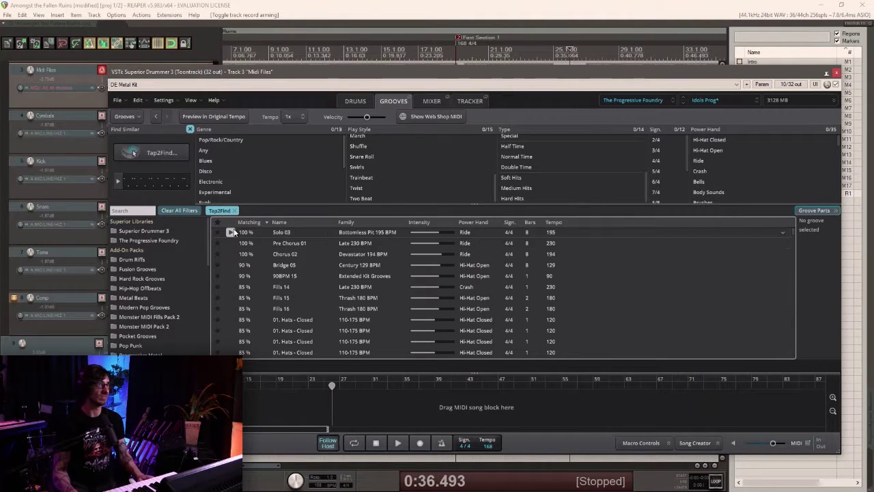
left_click(232, 266)
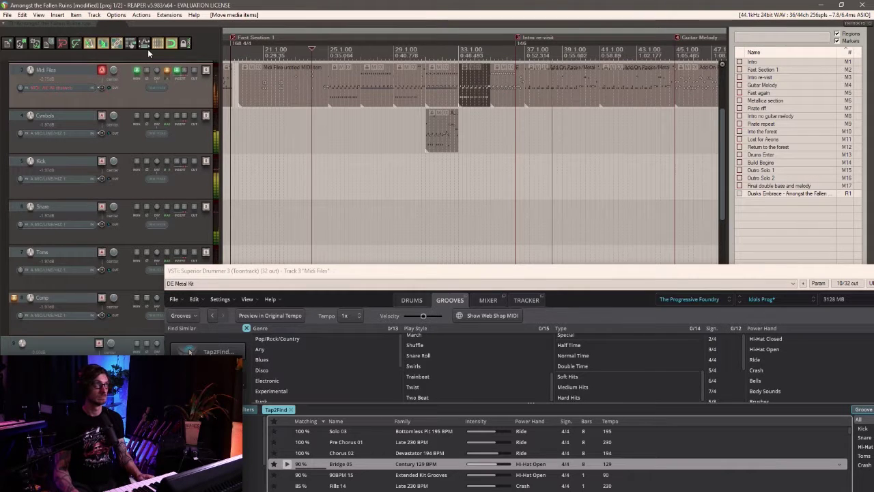
Stop playback and select the Pop Punk drum item on the Cymbals track at bar 31.
key("space")
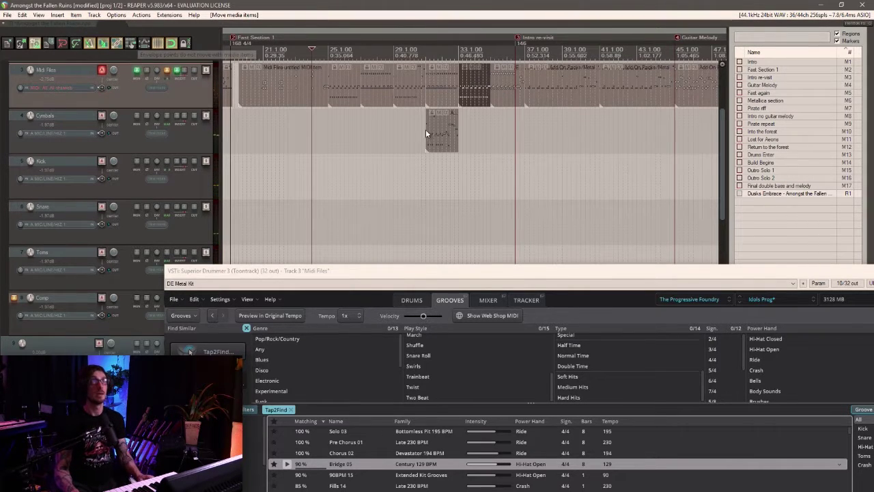
left_click(427, 132)
scroll(430, 138, "up", 4)
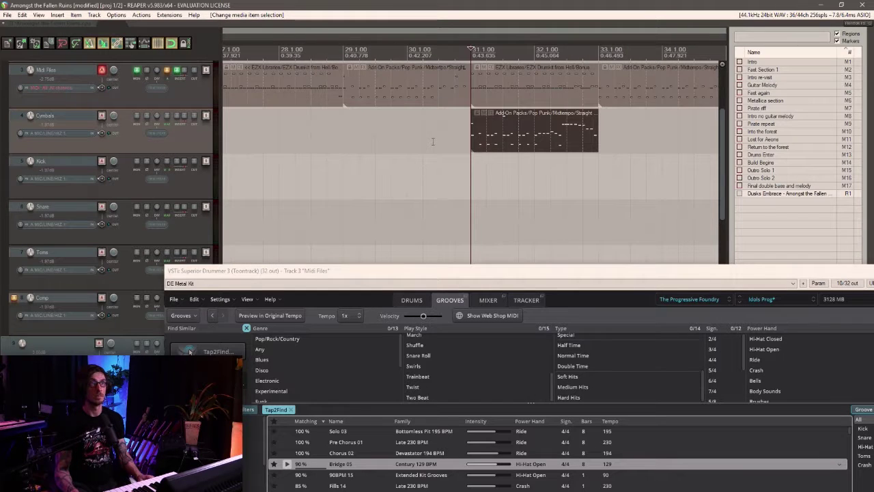
Play the snare notes at the end of bar 24 in the MIDI editor and close the editor.
scroll(537, 148, "down", 2)
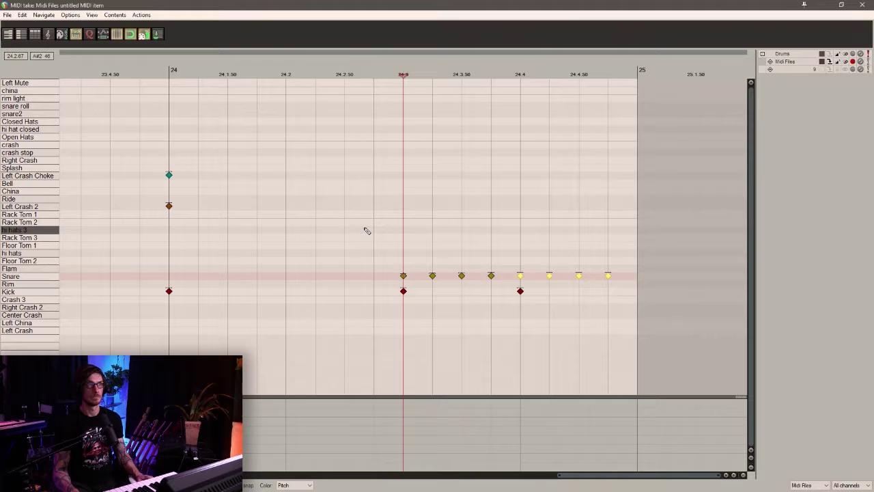
key("space")
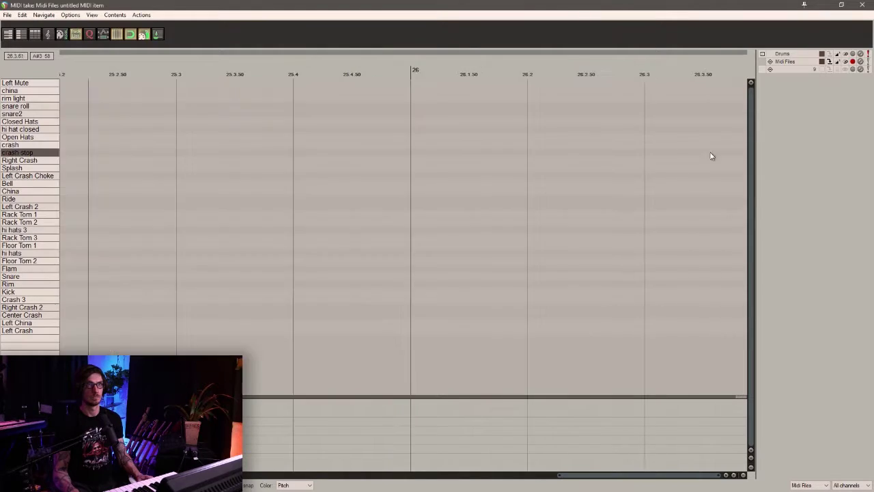
left_click(862, 5)
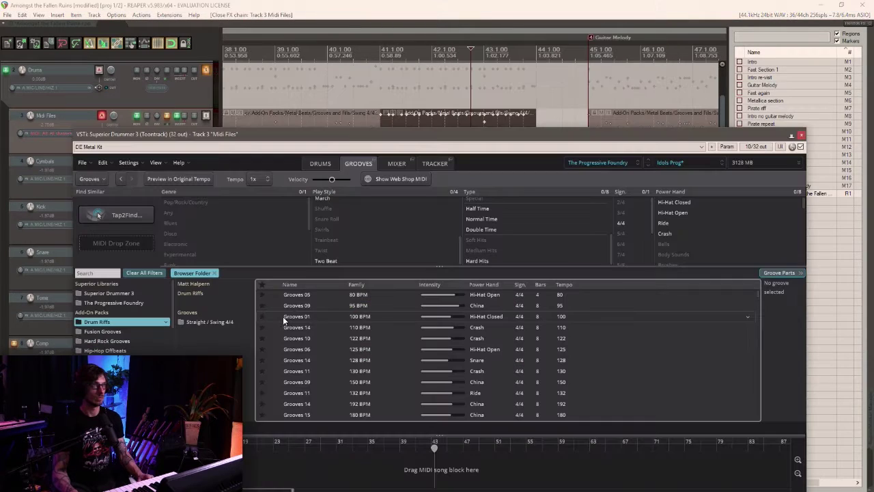
Preview Grooves 01 from Drum Riffs and browse to the Song 7 172 BPM fills in Metal Beats, Swing 4/4.
left_click(277, 318)
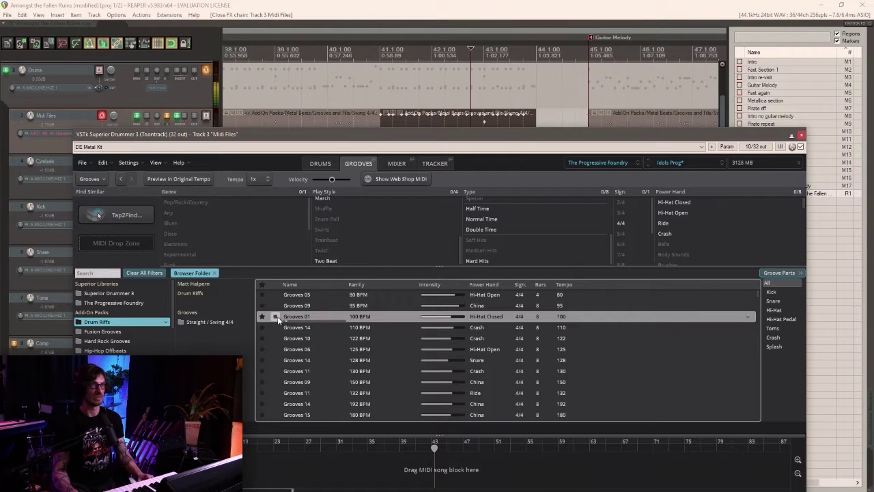
left_click(275, 318)
scroll(122, 317, "down", 2)
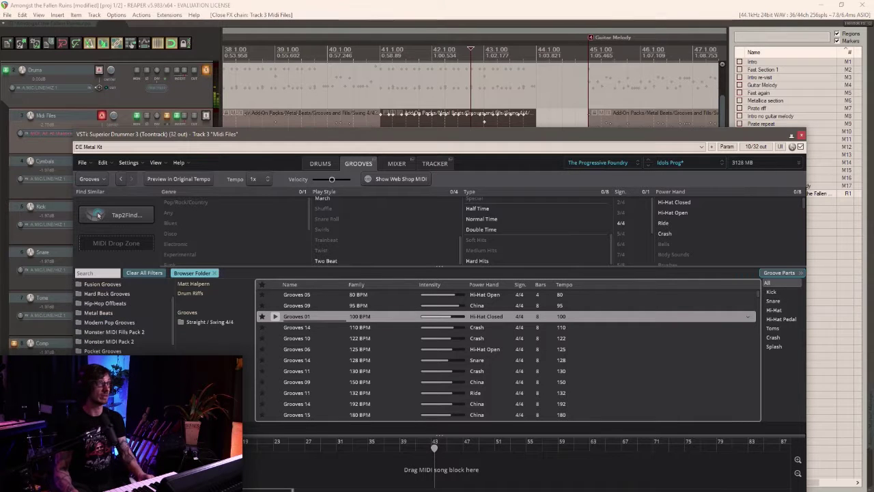
left_click(112, 313)
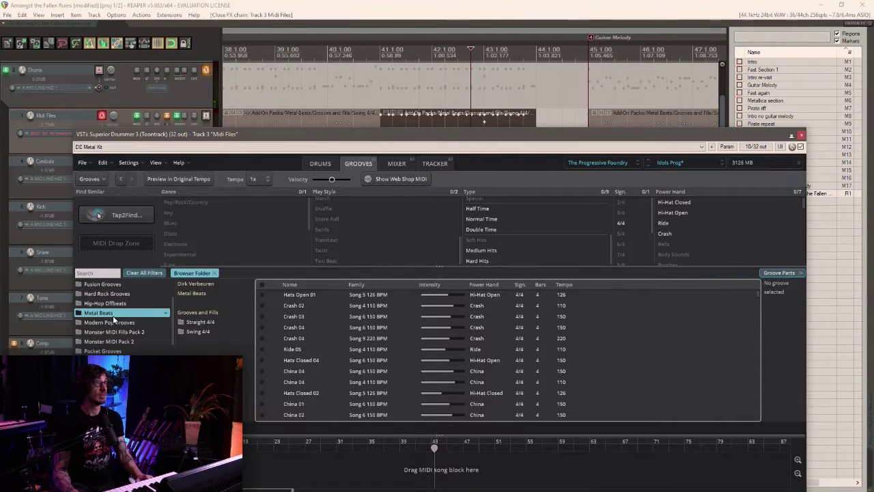
left_click(207, 331)
scroll(291, 341, "down", 10)
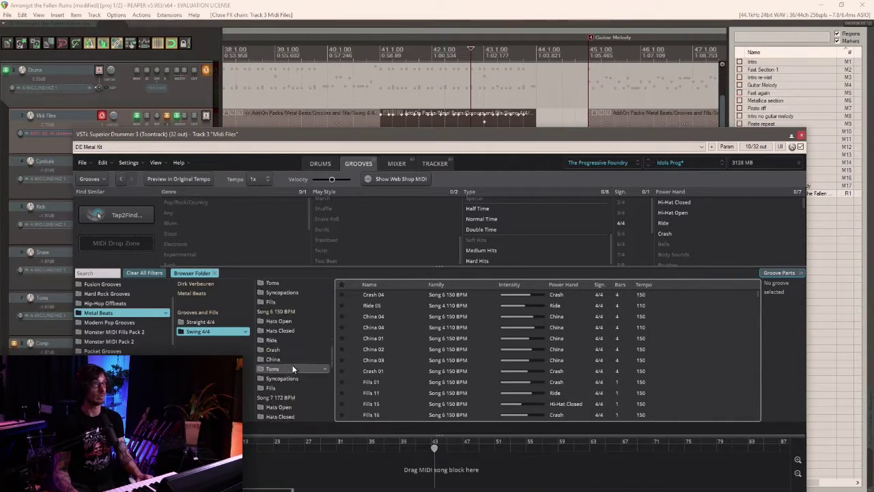
scroll(293, 369, "down", 1)
left_click(283, 379)
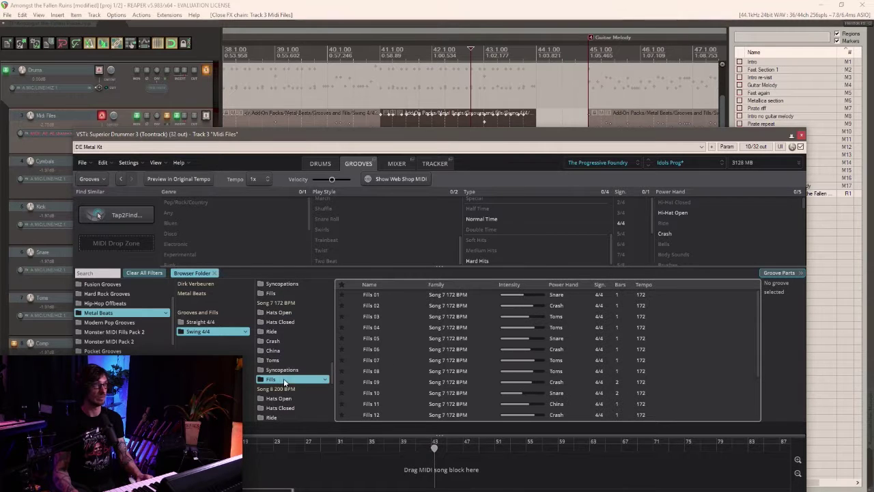
Preview Fills 05, Fills 01, Fills 06 and Fills 07 of Song 7 172 BPM.
left_click(358, 338)
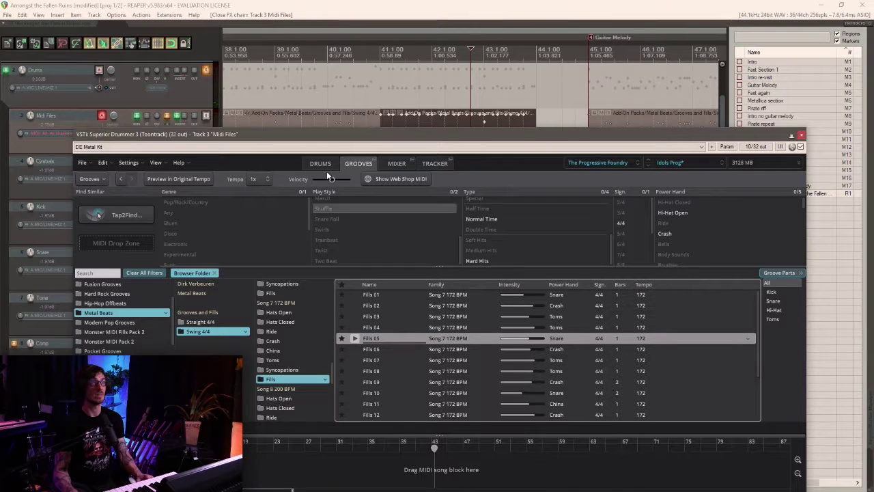
left_click(360, 295)
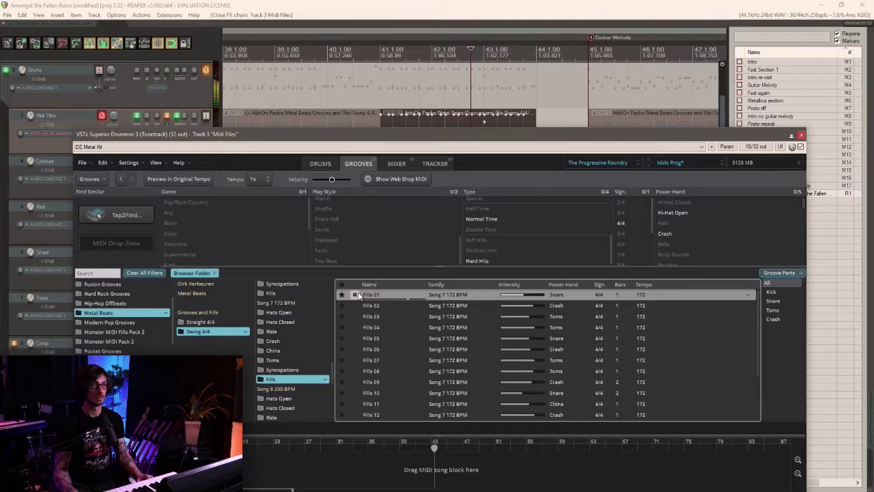
left_click(352, 350)
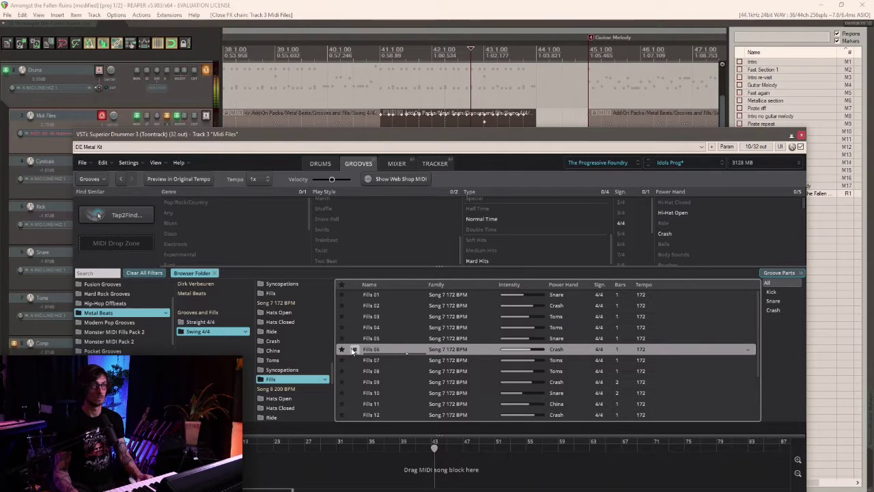
left_click(354, 360)
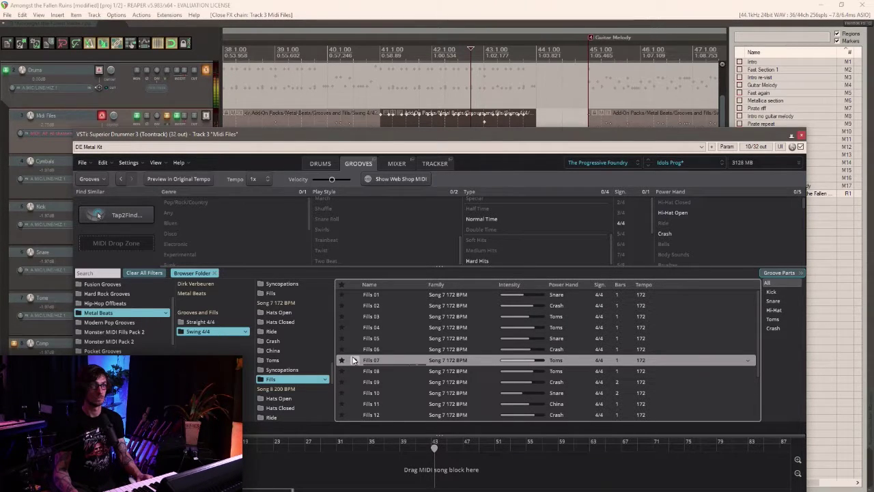
Preview Fills 04 and Fills 05 of Song 7 172 BPM.
left_click(355, 329)
left_click(355, 338)
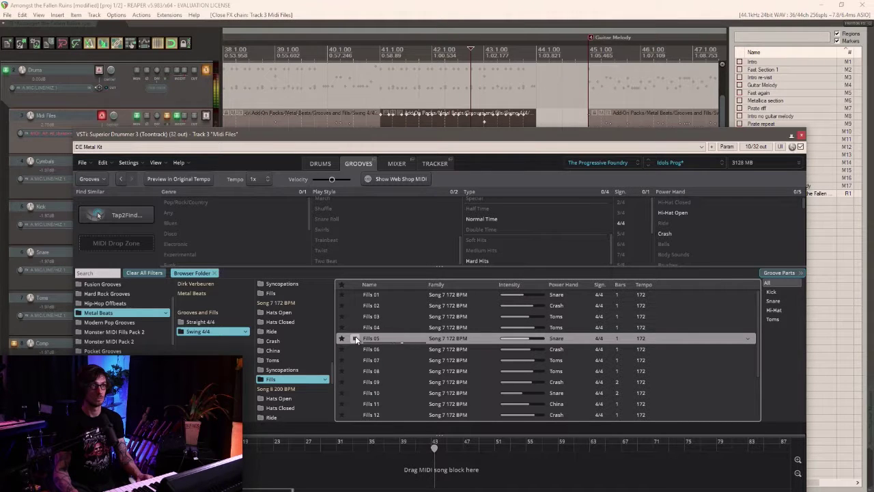
scroll(389, 340, "down", 3)
scroll(382, 312, "up", 3)
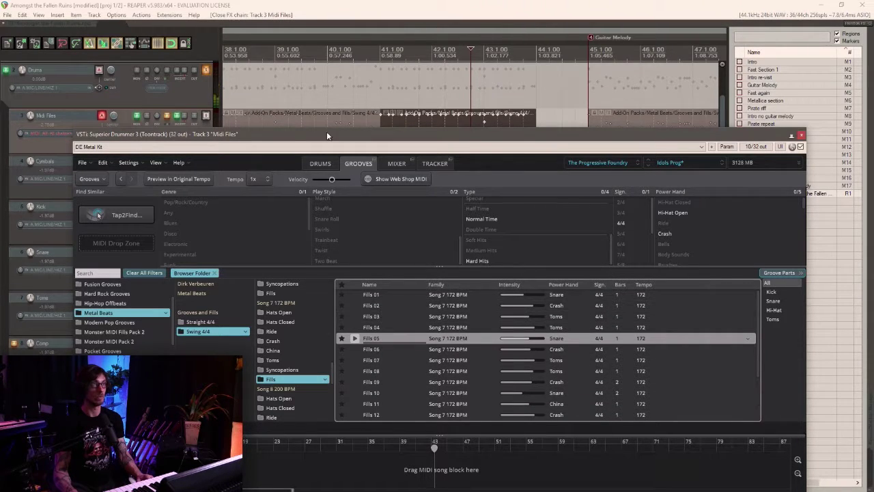
Insert Fills 05 of Song 7 172 BPM on the Cymbals track at bar 36.
scroll(310, 83, "down", 3)
left_click(384, 53)
scroll(393, 78, "up", 3)
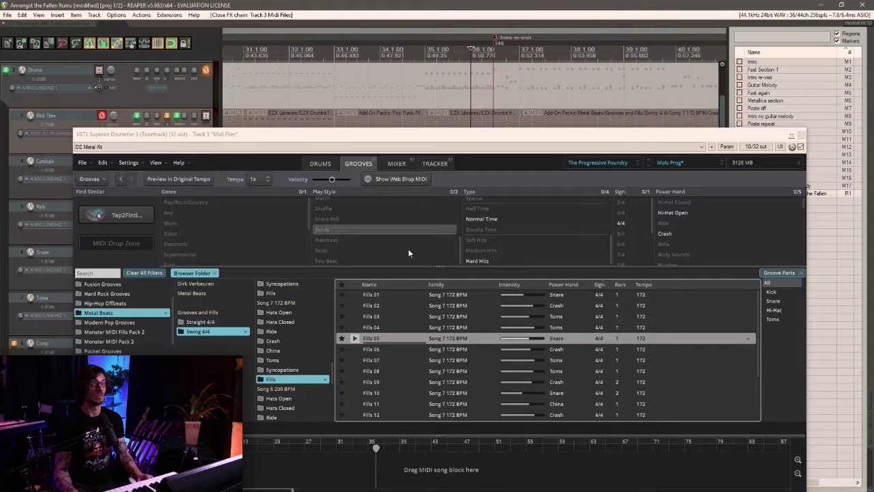
left_click_drag(450, 135, 449, 222)
left_click_drag(388, 422, 460, 183)
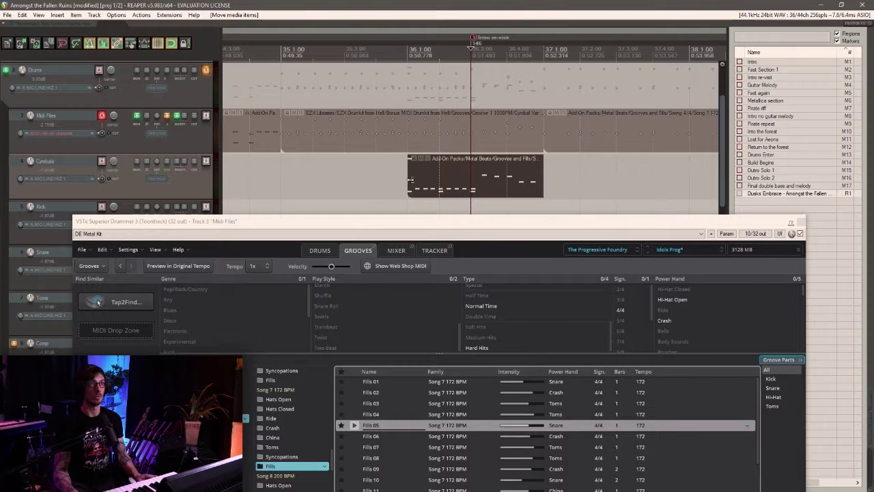
Trim the fill's start and the preceding groove's end to the Intro re-visit marker, with the fill moved onto the Midi Files track.
left_click_drag(407, 180, 471, 180)
left_click_drag(542, 135, 480, 135)
left_click_drag(482, 183, 482, 145)
left_click(347, 178)
key("space")
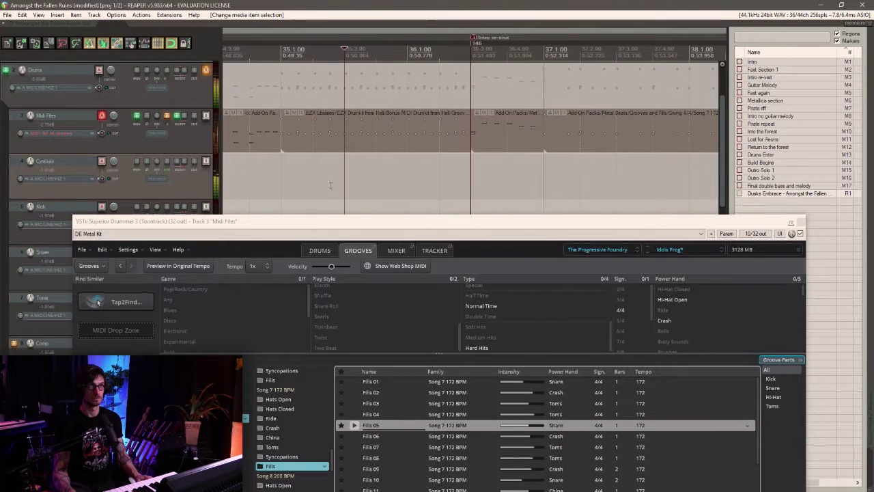
Move the fill's Rack Tom 1 note just after 36.3 down to the Snare row in the MIDI editor.
double_click(468, 145)
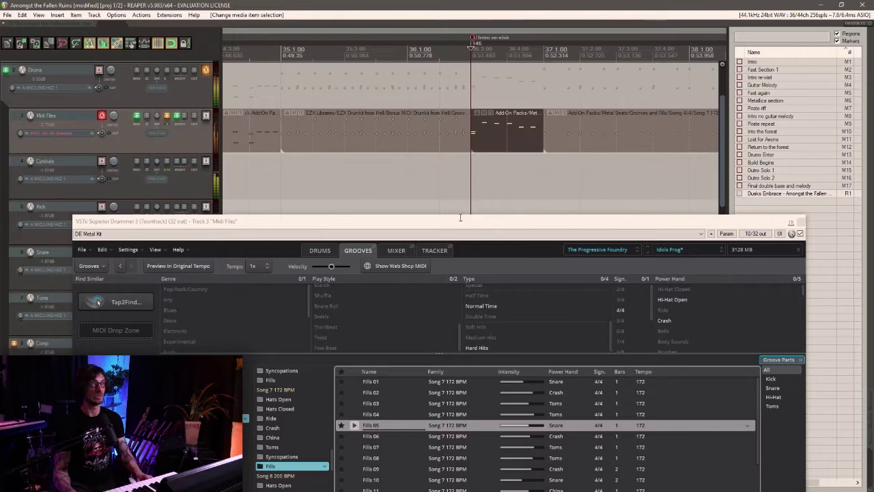
left_click(803, 223)
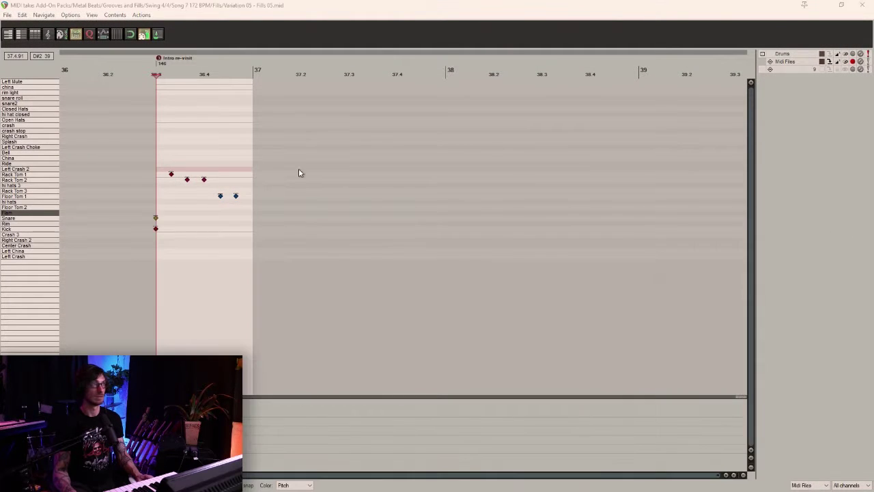
scroll(236, 197, "up", 4)
left_click_drag(432, 174, 431, 178)
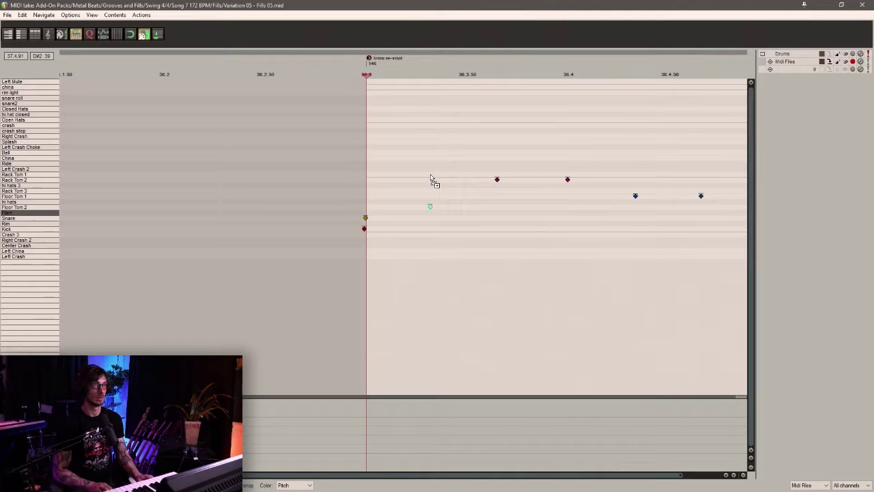
key("Down")
key("space")
key("space")
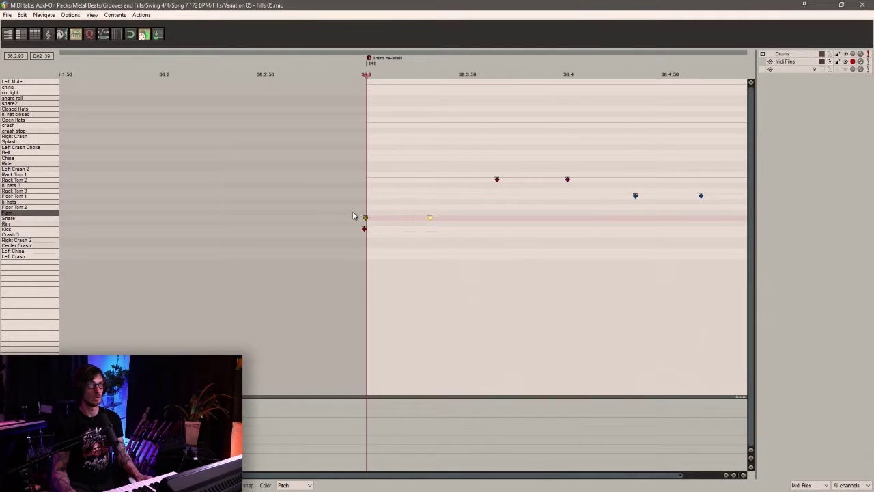
Close the MIDI editor and play the fill into the Intro re-visit section.
key("Escape")
key("space")
scroll(425, 255, "down", 8)
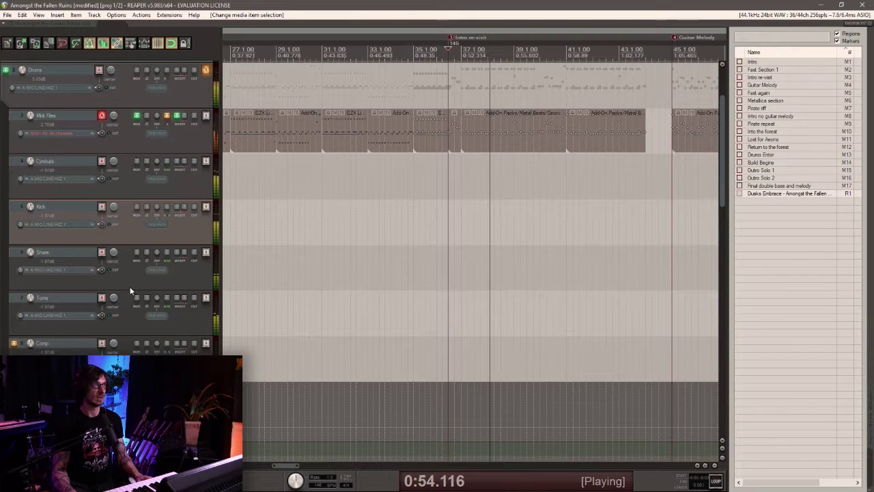
key("space")
Reopen Superior Drummer 3 on the Midi Files track and preview Fills 11, 15, 16 and 17 of Song 7 172 BPM.
left_click(177, 116)
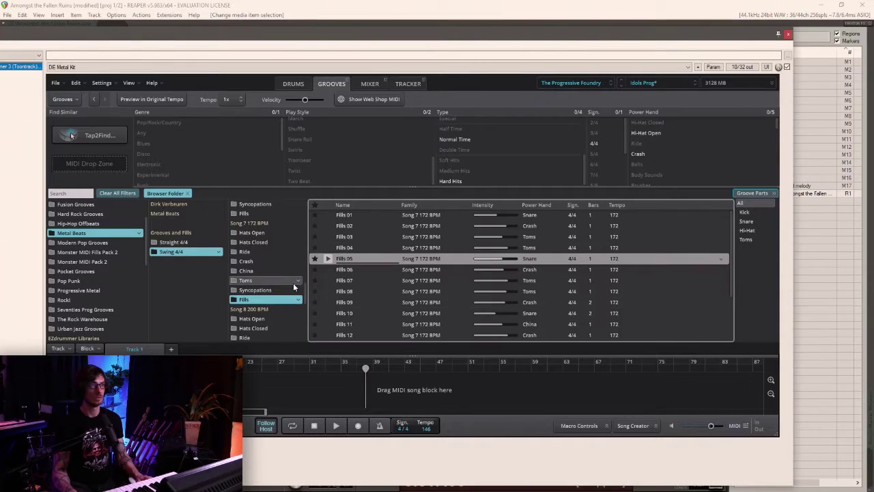
left_click(329, 323)
scroll(328, 323, "down", 2)
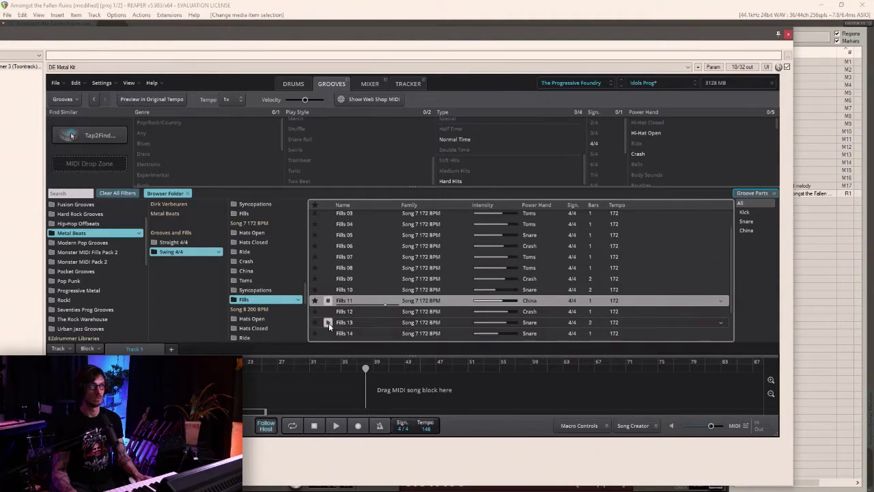
left_click(328, 304)
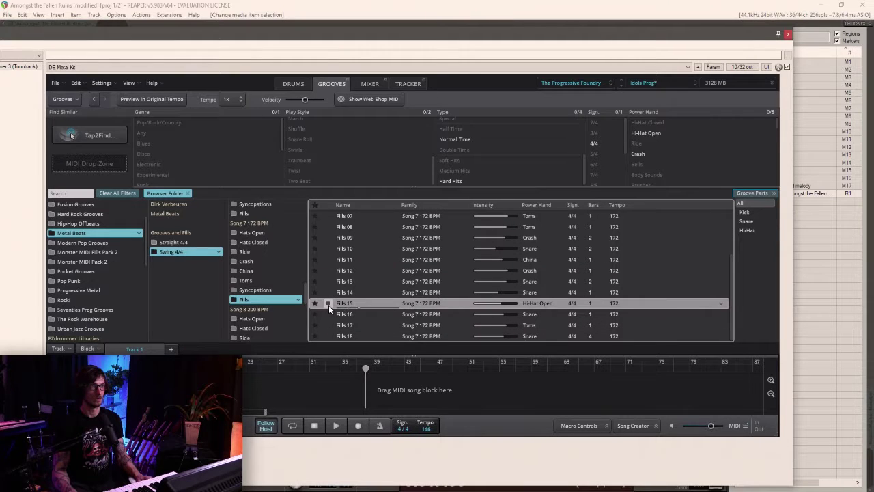
left_click(328, 316)
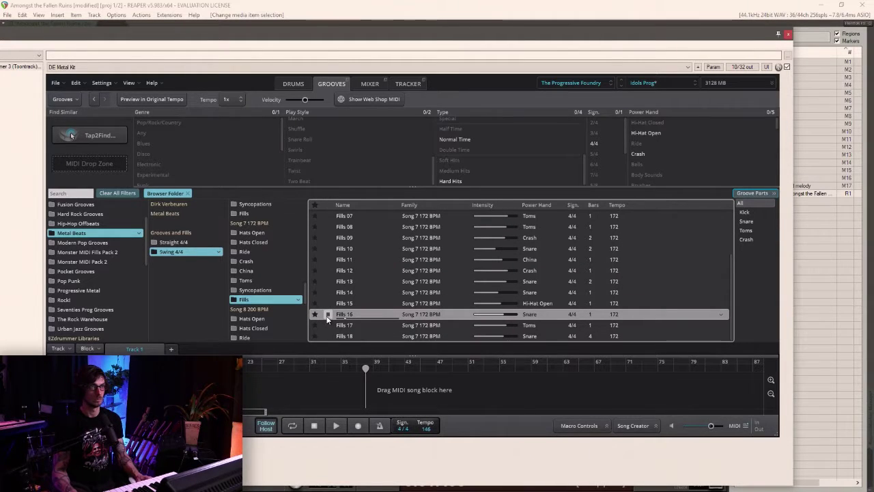
left_click(327, 325)
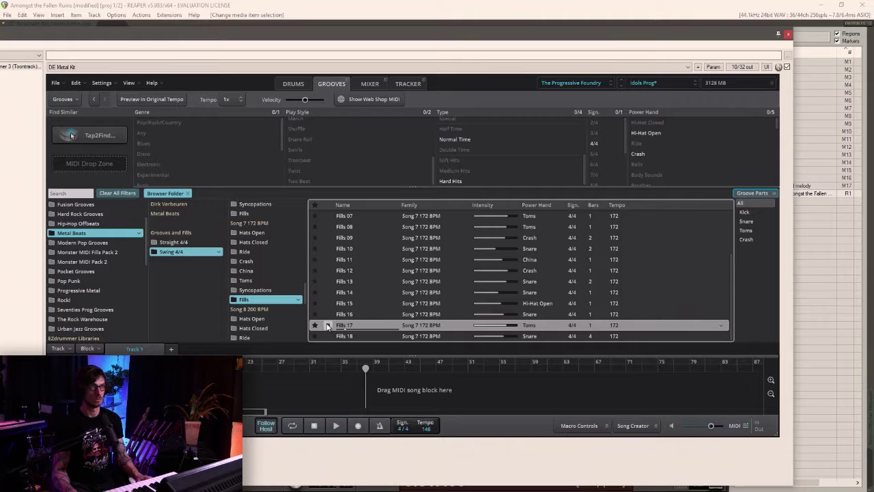
Preview Fills 13, 12, 11, 09, 08 and 07 of Song 7 172 BPM.
left_click(328, 282)
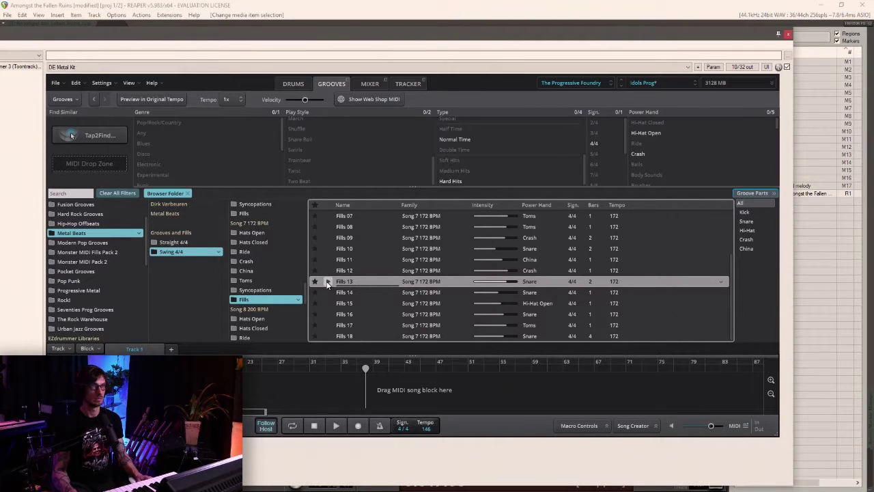
left_click(327, 271)
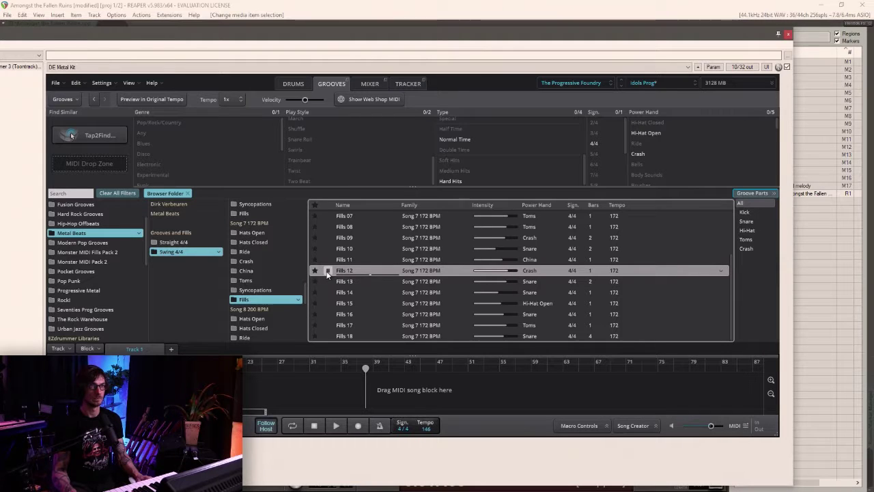
left_click(328, 261)
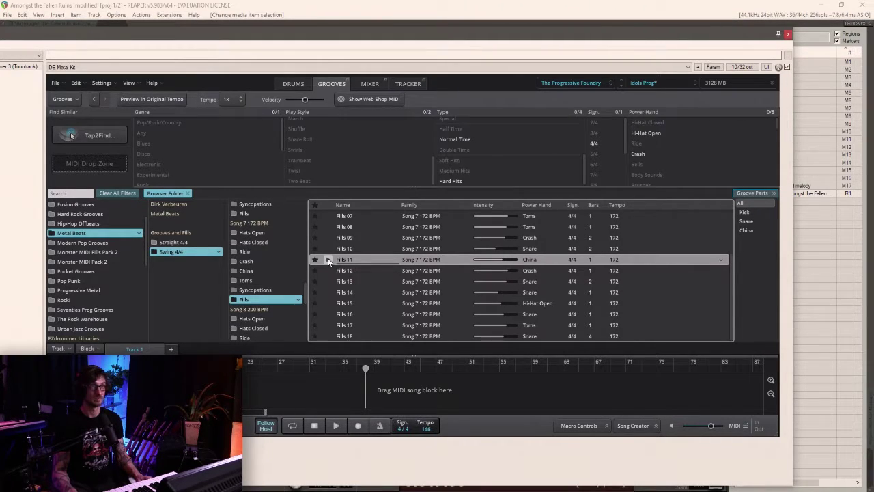
left_click(327, 239)
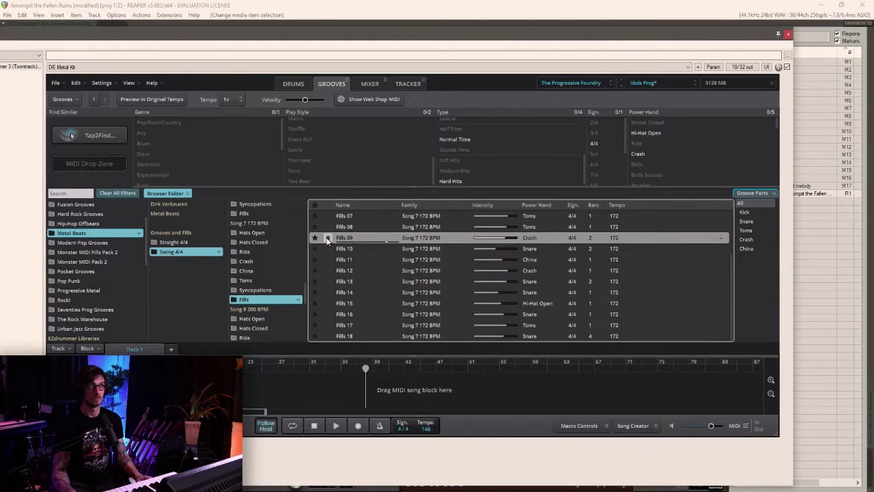
scroll(327, 243, "up", 1)
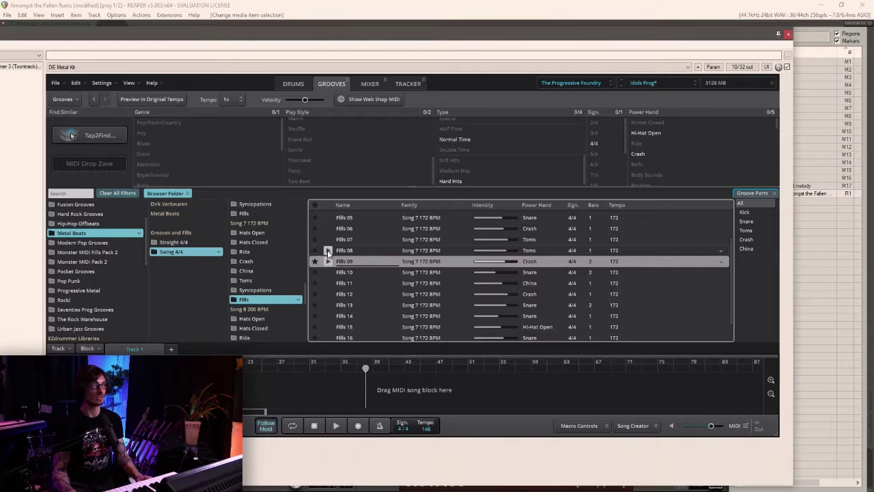
left_click(327, 250)
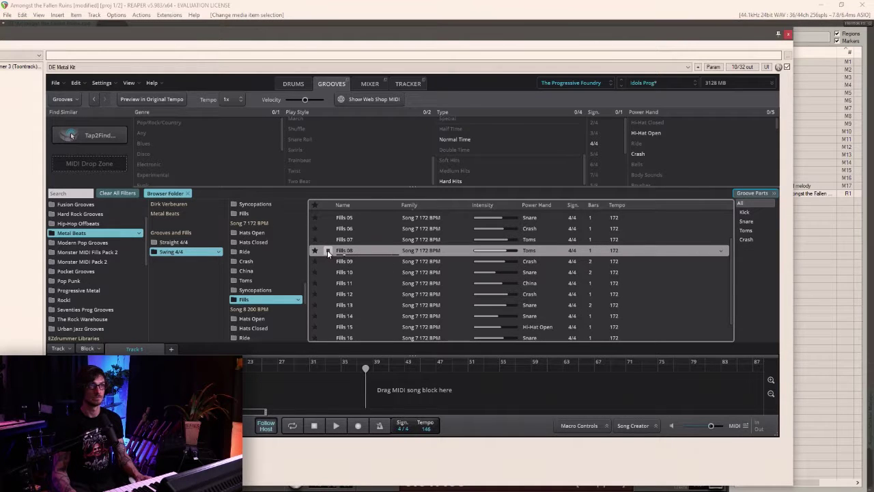
left_click(328, 239)
scroll(328, 245, "up", 2)
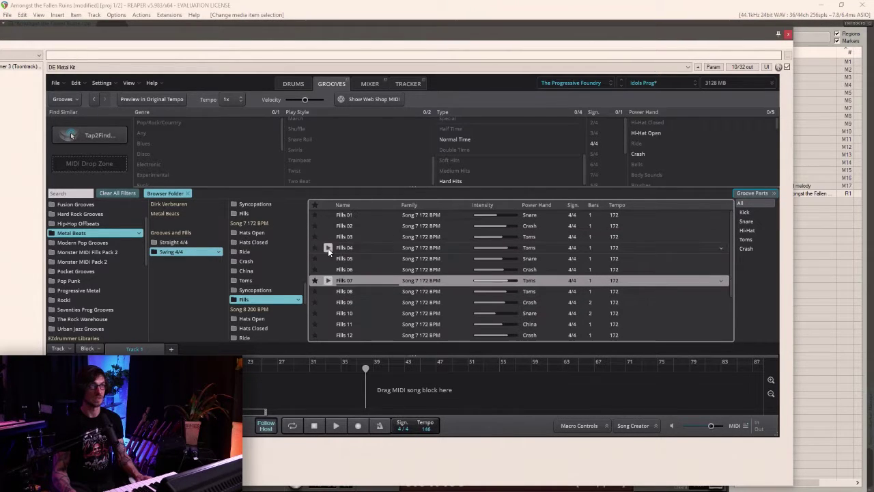
Preview Fills 01 and place it on the Midi Files track in the gap at bar 44, before the Guitar Melody marker.
left_click(327, 216)
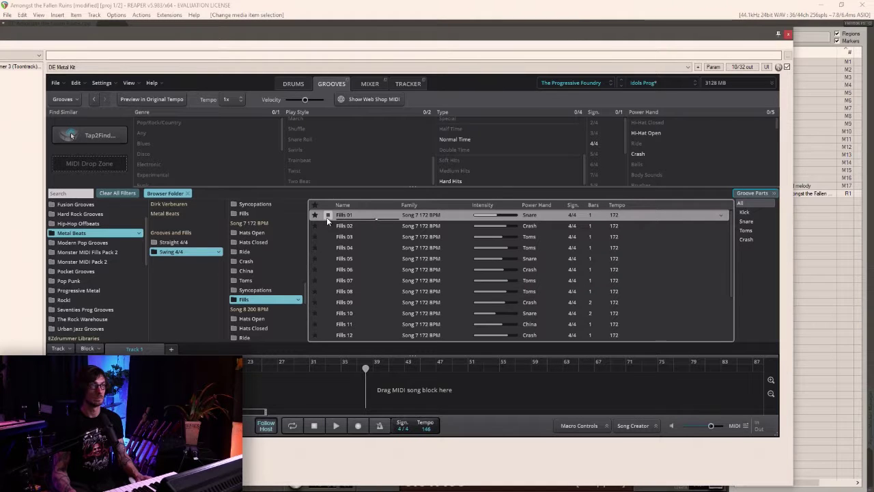
left_click_drag(389, 39, 472, 253)
left_click_drag(435, 432, 657, 148)
Play from bar 43 through the Guitar Melody section, close the plugin window and select the section's groove item.
left_click(632, 164)
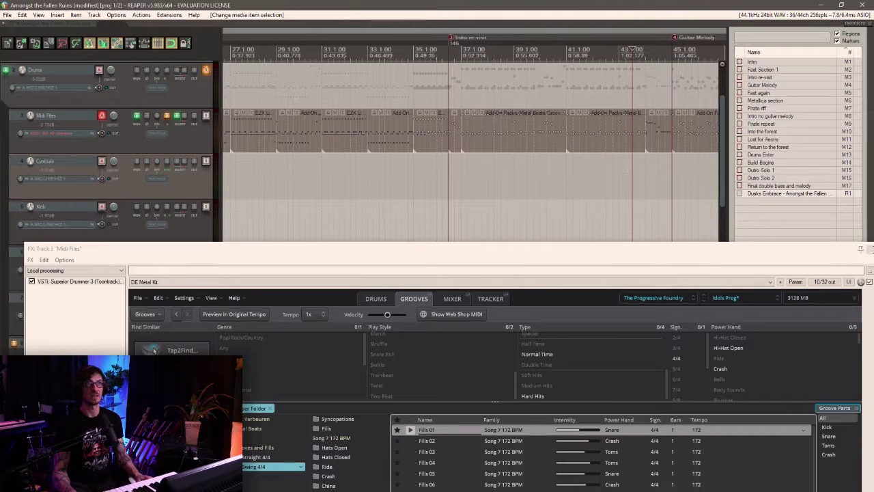
left_click_drag(808, 256, 803, 238)
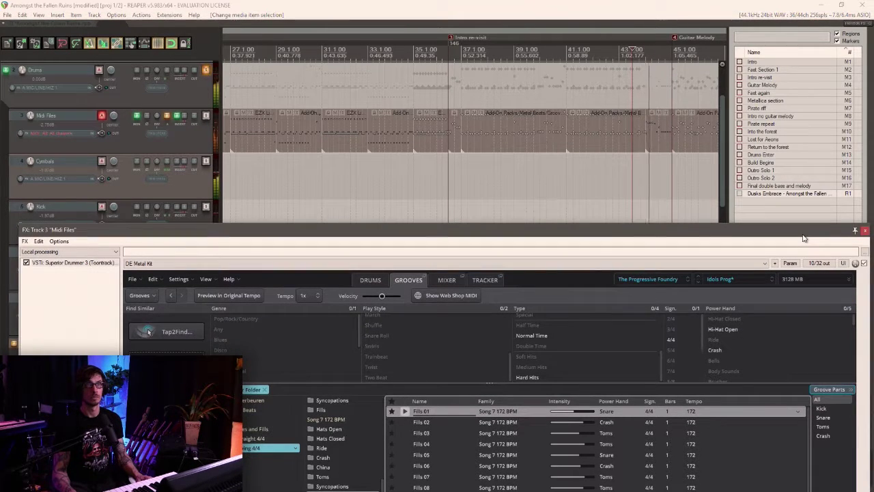
left_click(865, 233)
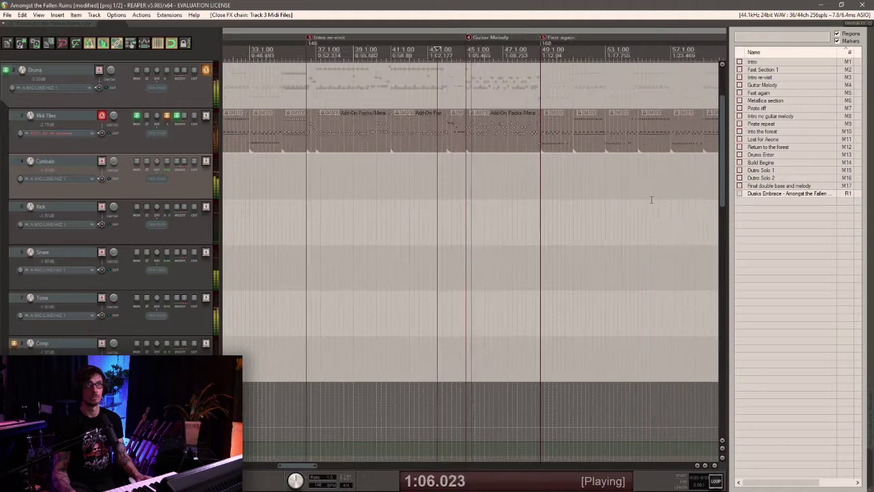
left_click(539, 145)
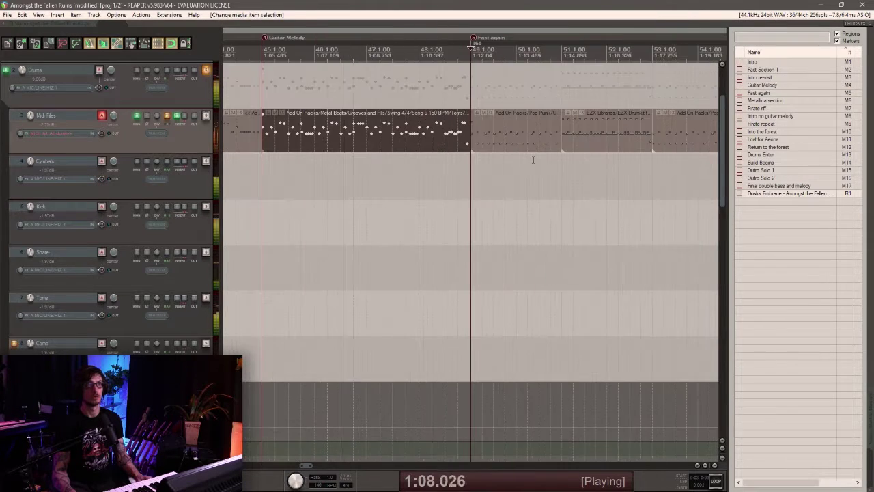
scroll(531, 161, "down", 2)
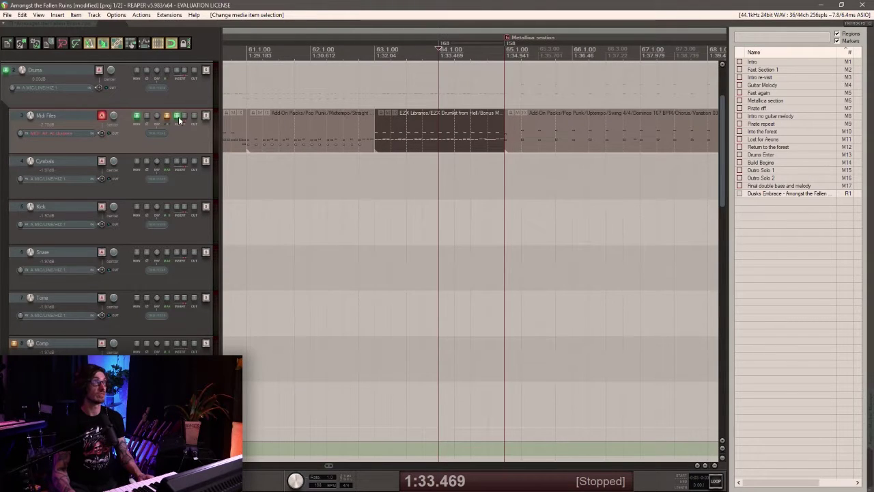
Browse to the Song 7 172 BPM fills in Metal Beats, Straight 4/4, and preview Fills 03, 05 and 09.
left_click(178, 116)
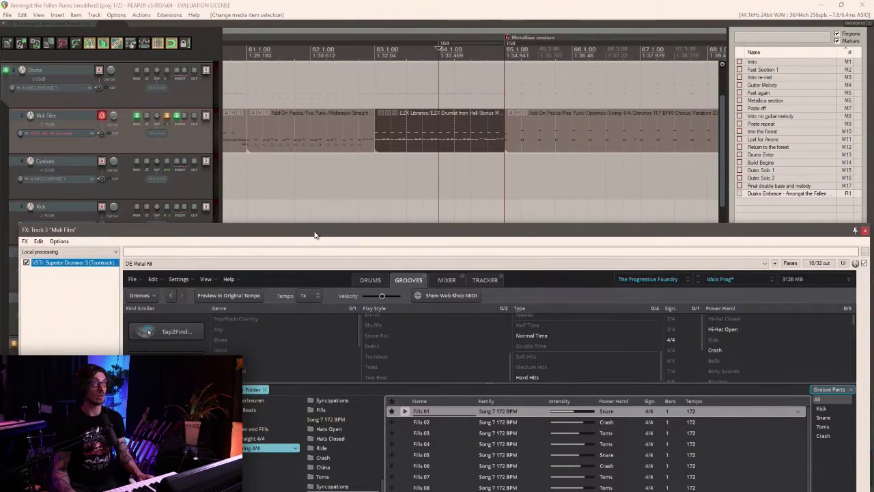
left_click_drag(315, 234, 315, 174)
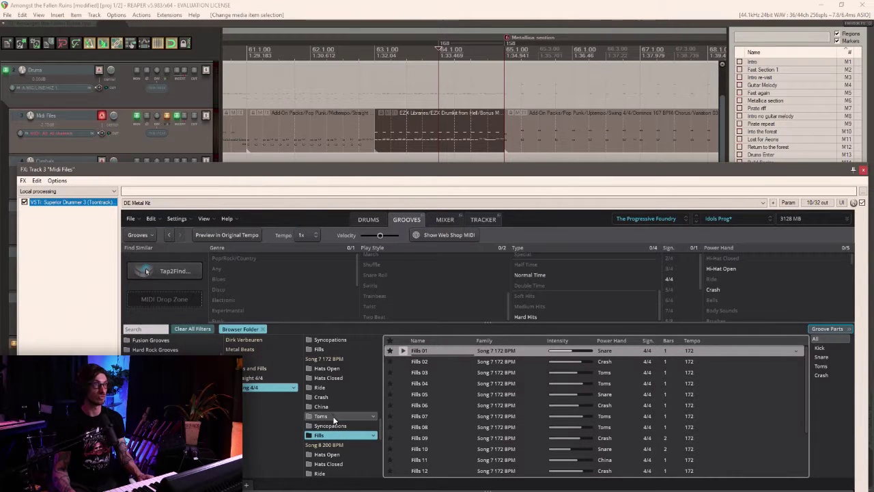
left_click(271, 378)
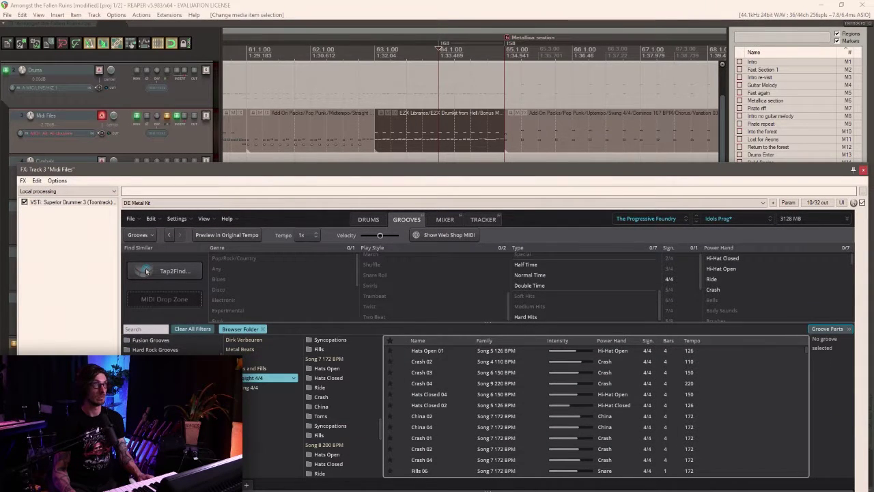
left_click(325, 435)
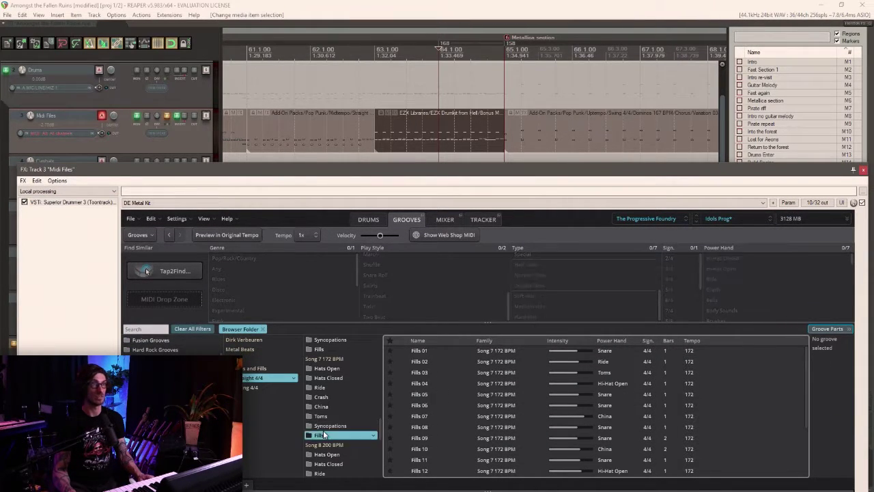
left_click(403, 372)
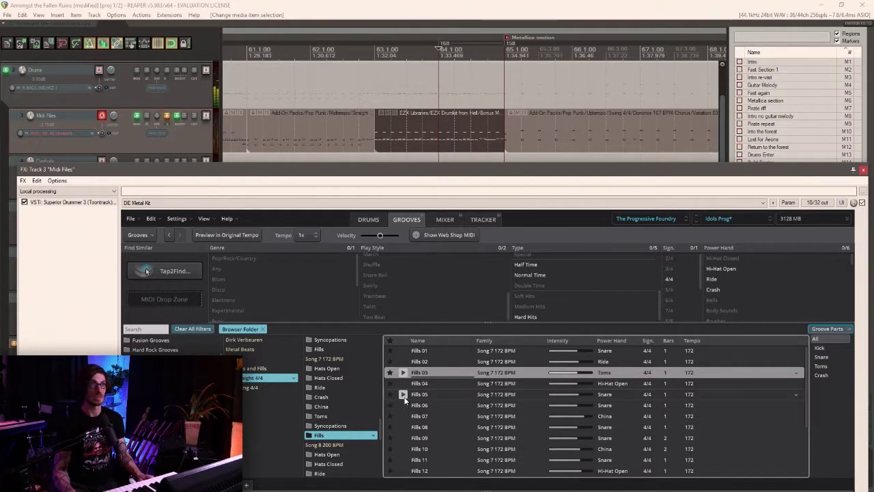
left_click(405, 394)
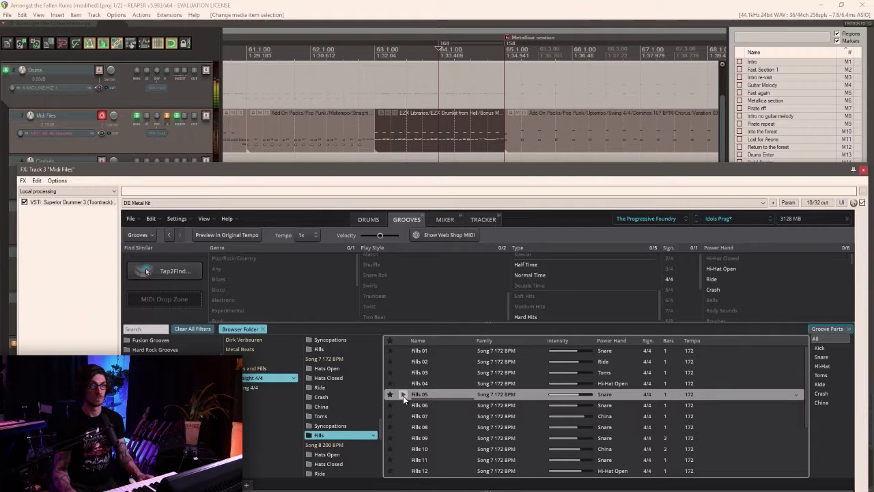
scroll(403, 395, "down", 1)
left_click(405, 414)
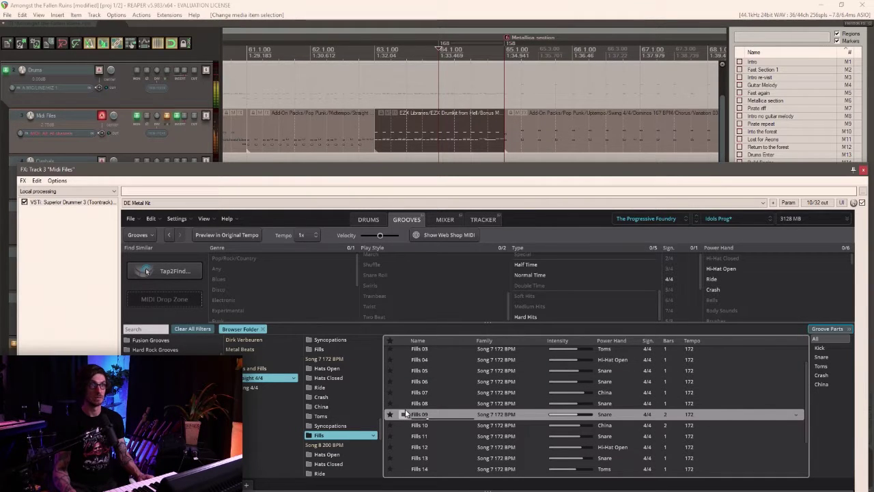
Preview Fills 08 and Fills 14 of Song 7 172 BPM.
left_click(405, 402)
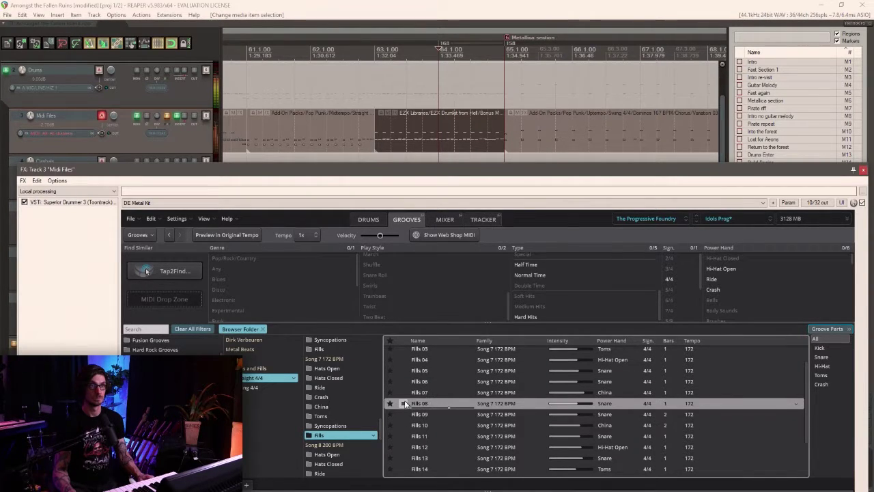
scroll(405, 457, "down", 2)
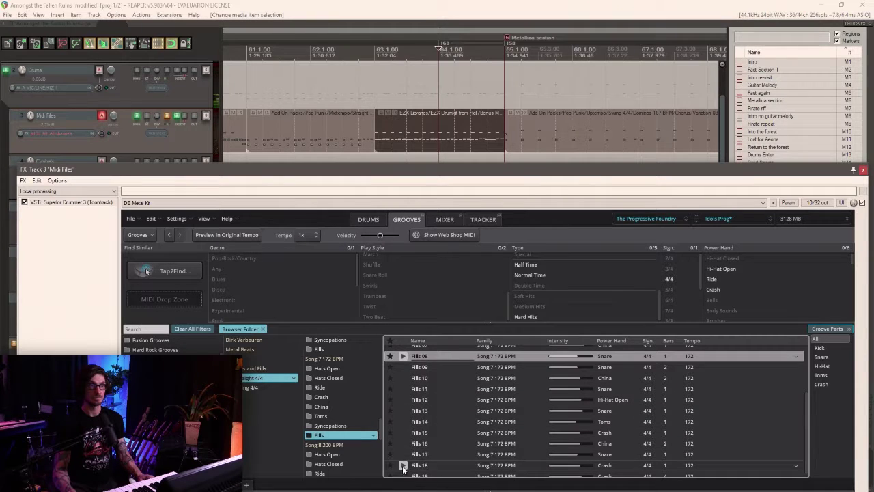
scroll(403, 464, "down", 1)
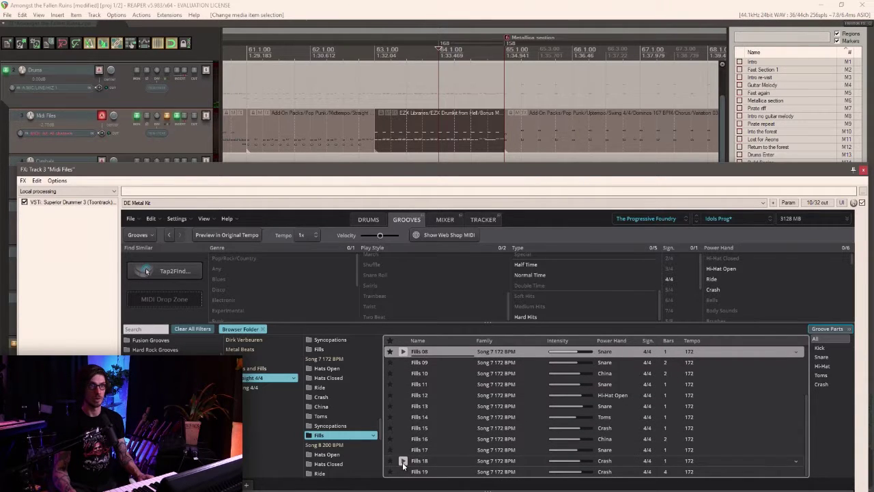
left_click(404, 417)
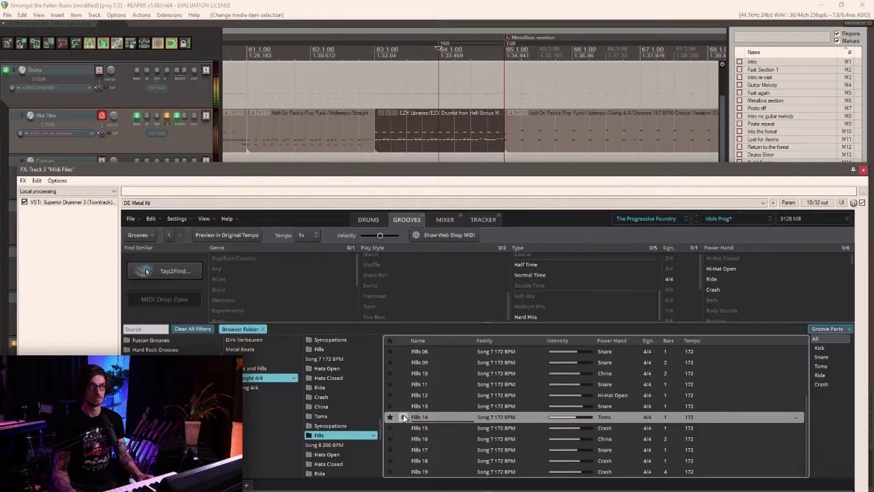
Browse the Toms and Fills folders of Song 6 150 BPM and preview Toms 04, Fills 04 and Fills 03.
scroll(410, 419, "up", 3)
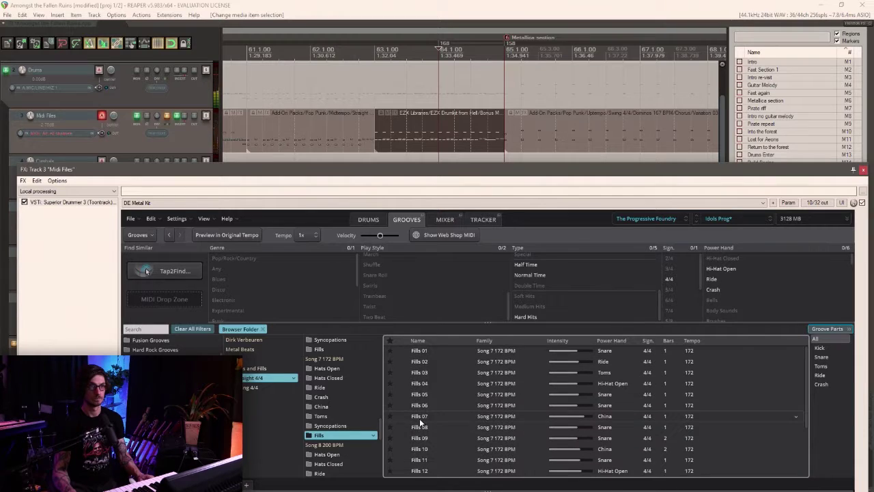
scroll(348, 420, "up", 3)
left_click(350, 425)
scroll(350, 423, "up", 3)
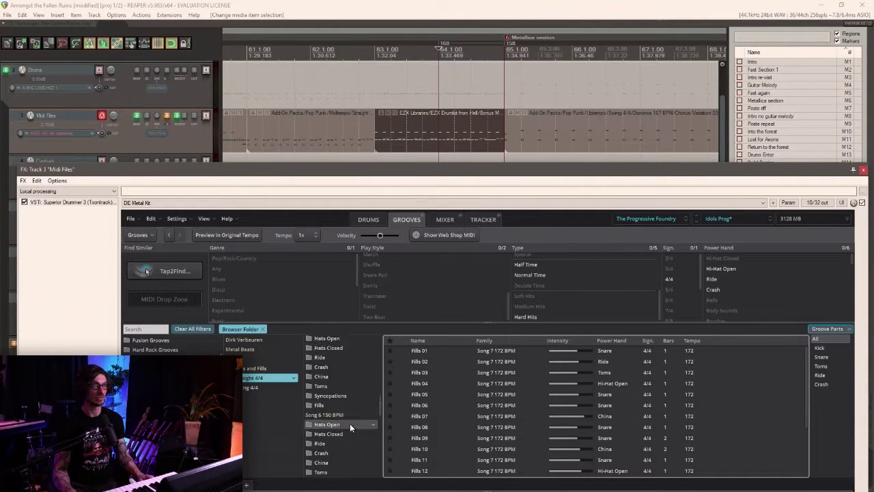
left_click(348, 424)
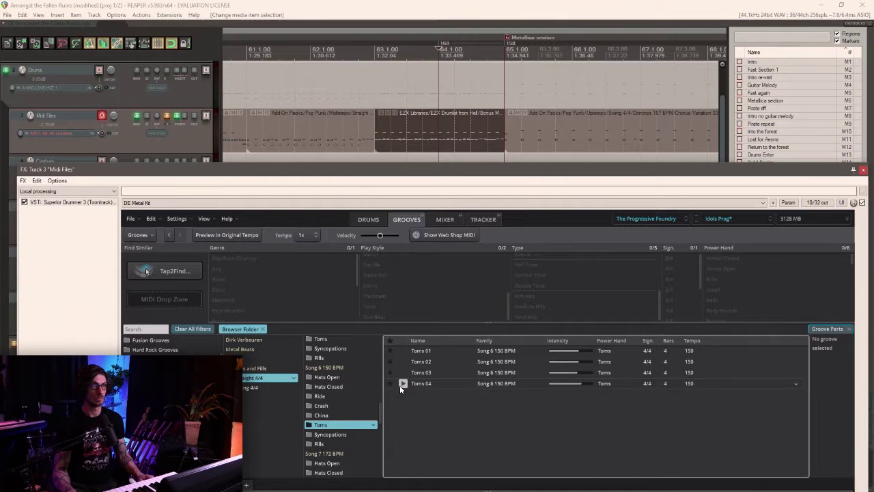
left_click(399, 383)
left_click(351, 443)
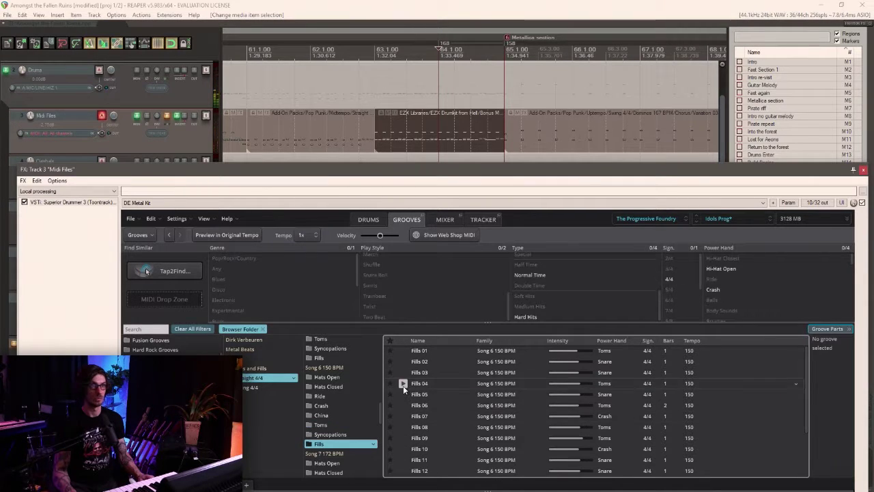
left_click(403, 383)
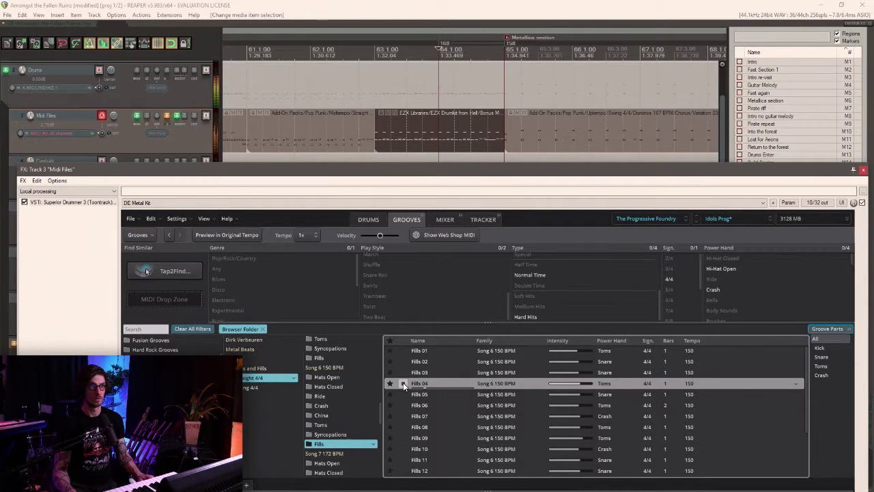
left_click(402, 376)
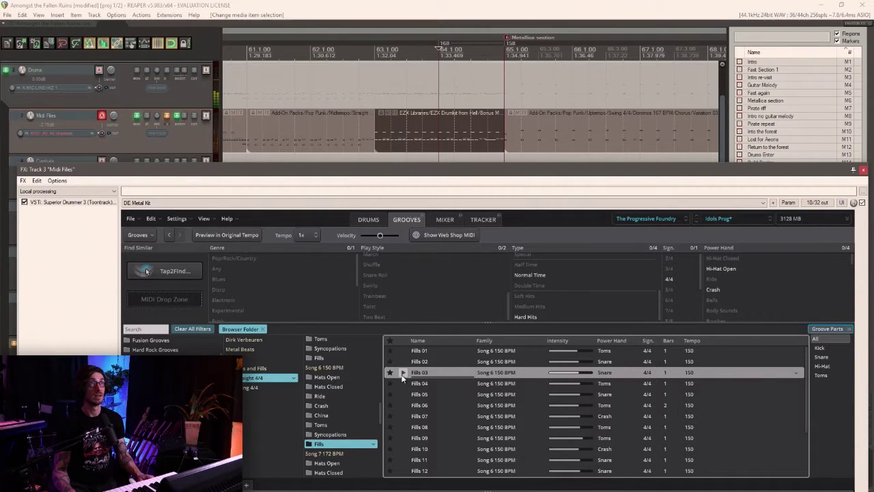
Return to the Song 7 172 BPM fills, preview Fills 03 and place it on the Midi Files track at bar 64, before the Metallica section marker.
scroll(339, 386, "down", 4)
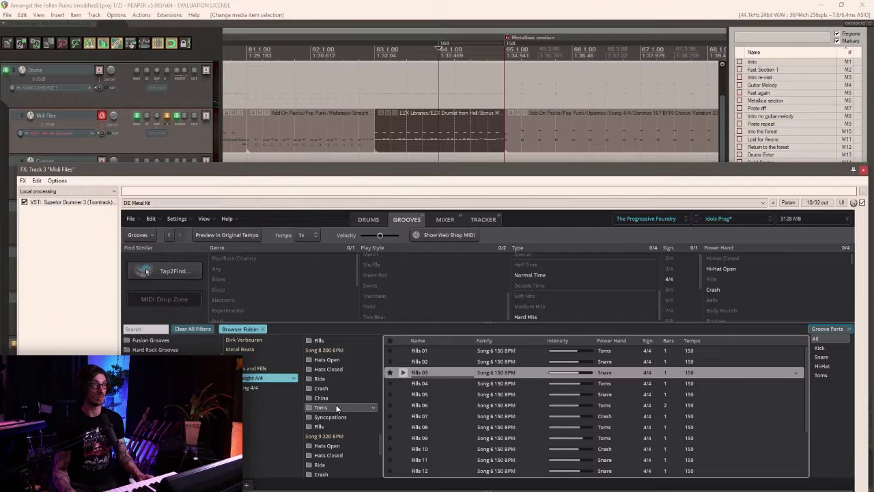
scroll(334, 409, "up", 1)
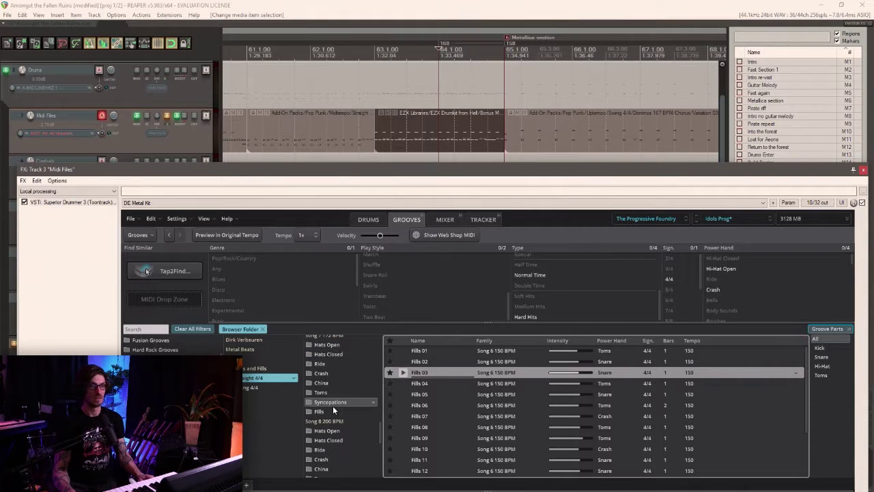
left_click(328, 410)
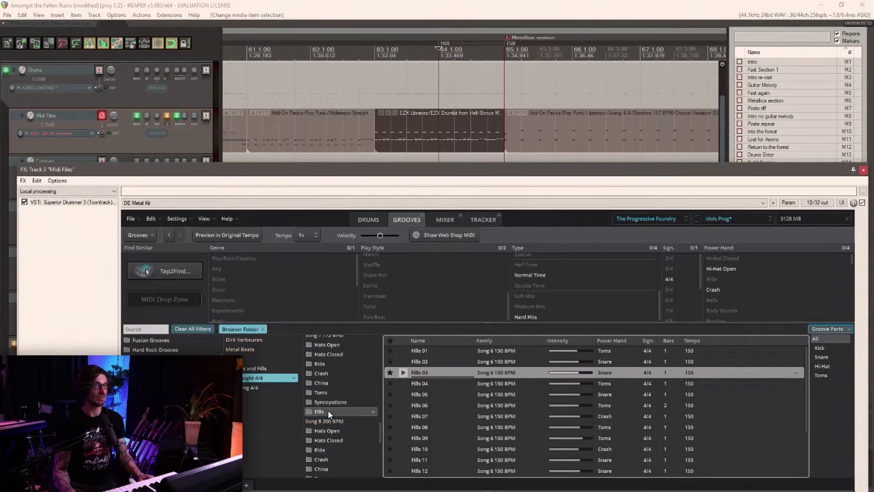
left_click(403, 373)
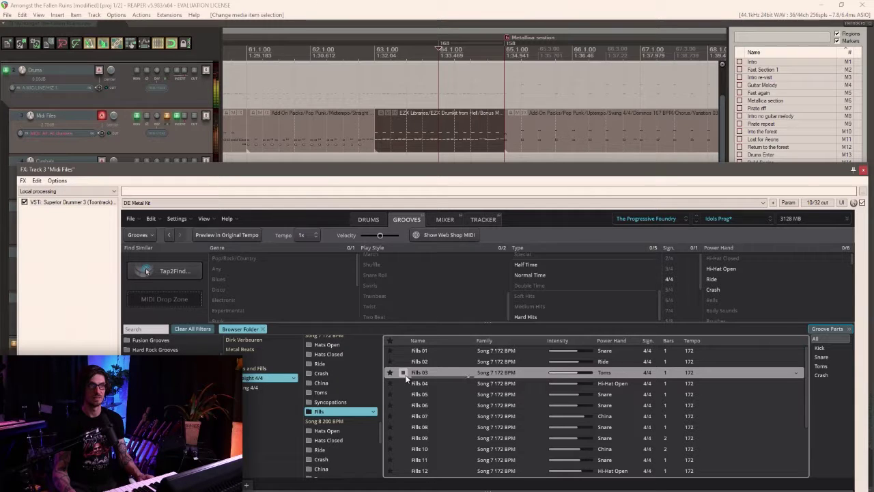
left_click_drag(403, 374, 437, 138)
left_click_drag(427, 373, 442, 142)
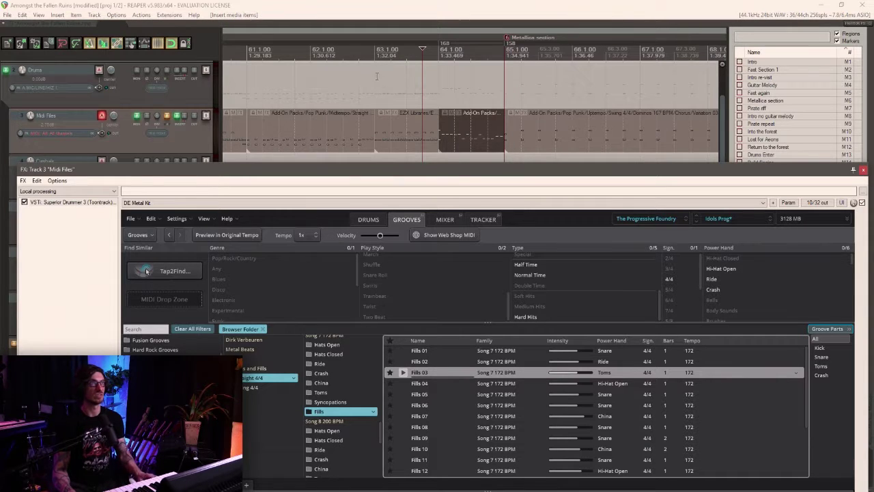
Play the transition from bar 63, close the plugin window and copy all kick notes from the bar 63 groove with the MIDI grid shown.
left_click(376, 78)
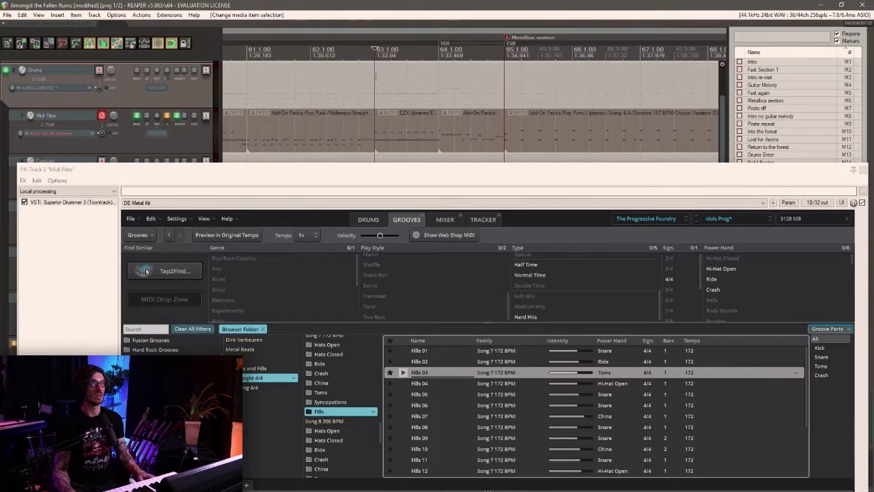
left_click(862, 171)
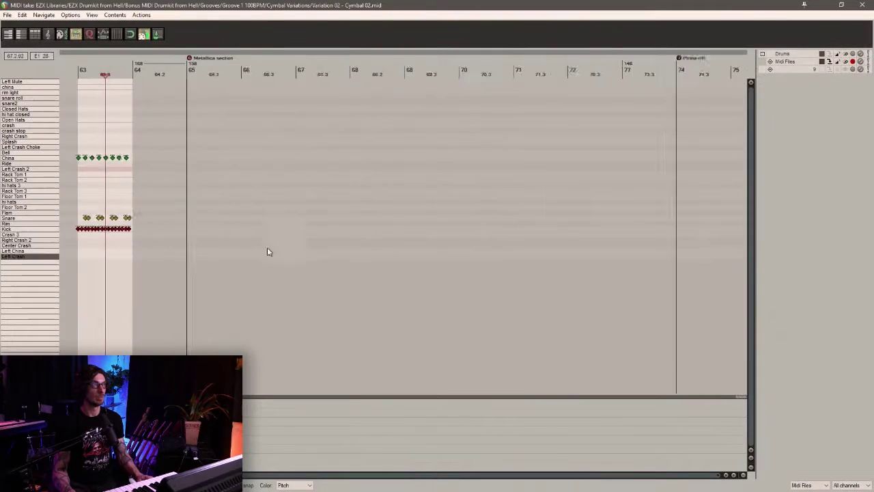
scroll(267, 247, "up", 8)
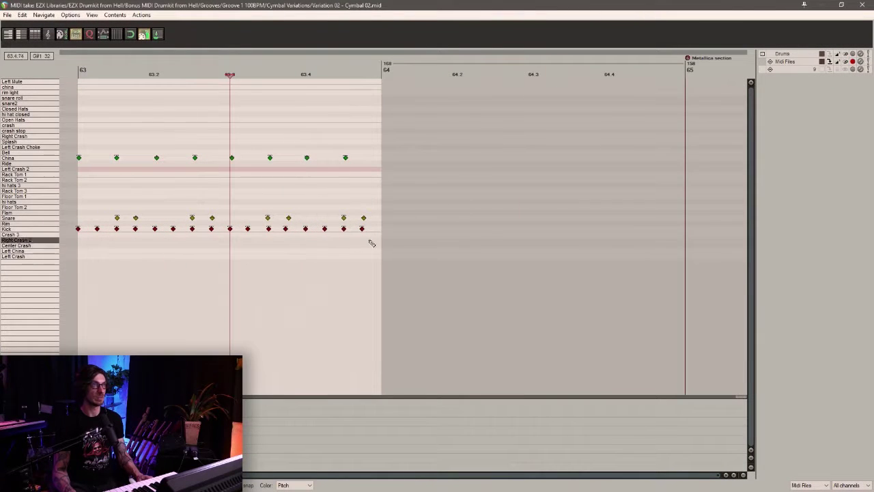
left_click(56, 231)
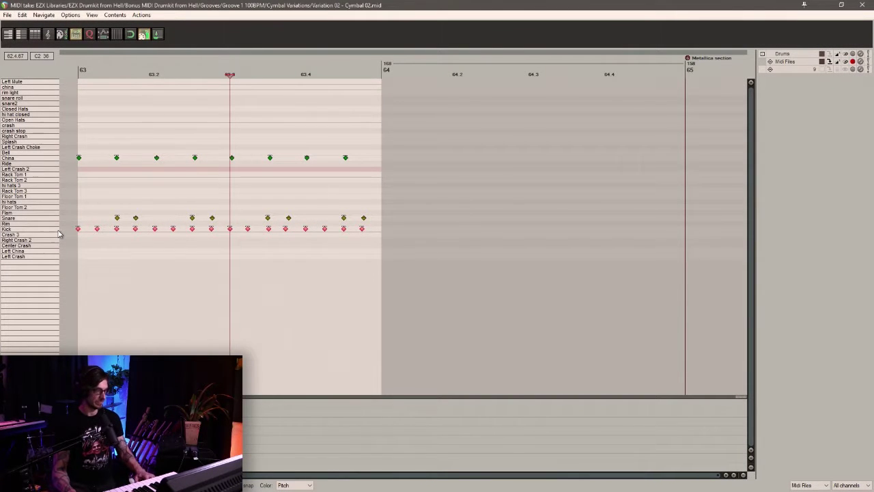
left_click(116, 34)
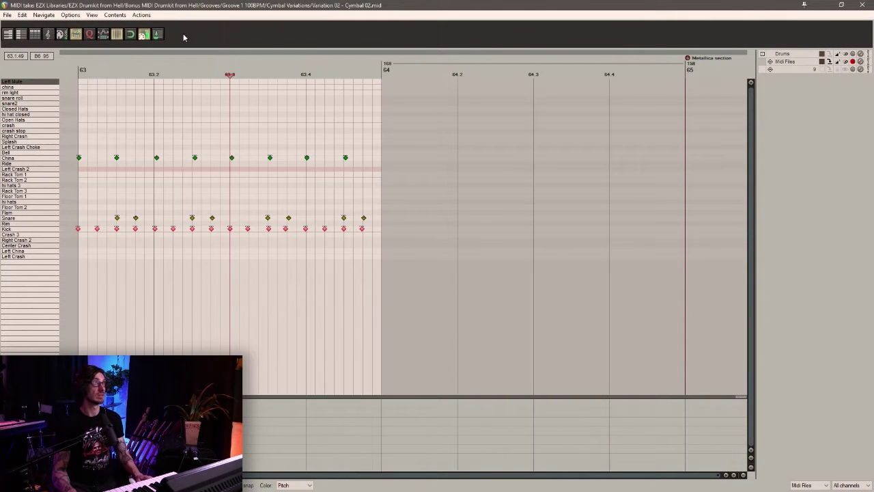
left_click(864, 5)
Paste the copied kick notes throughout the Fills 03 item at bar 64 in the MIDI editor and save the project.
double_click(437, 146)
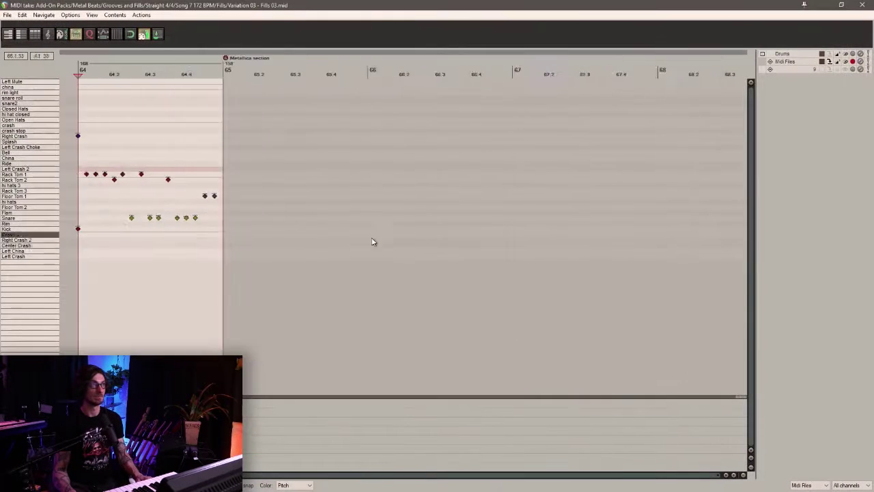
scroll(372, 241, "up", 5)
left_click_drag(190, 259, 71, 219)
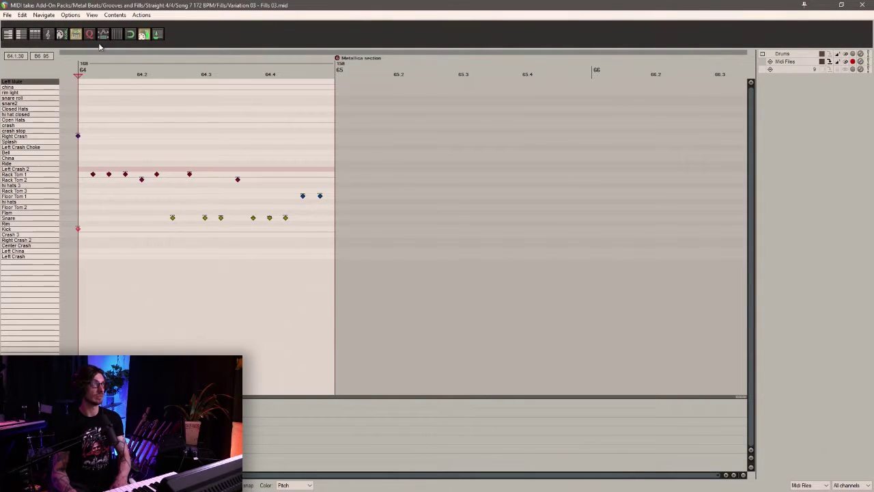
left_click(131, 34)
left_click(118, 35)
key("ctrl+v")
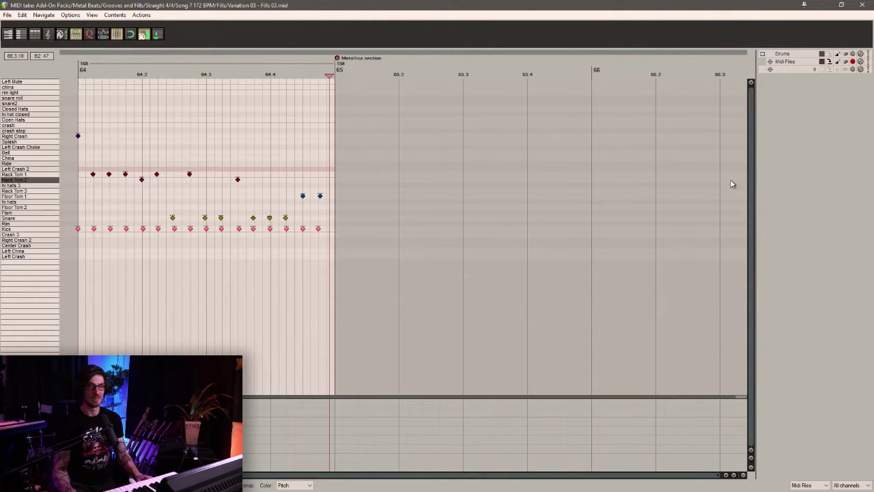
left_click(863, 4)
key("ctrl+s")
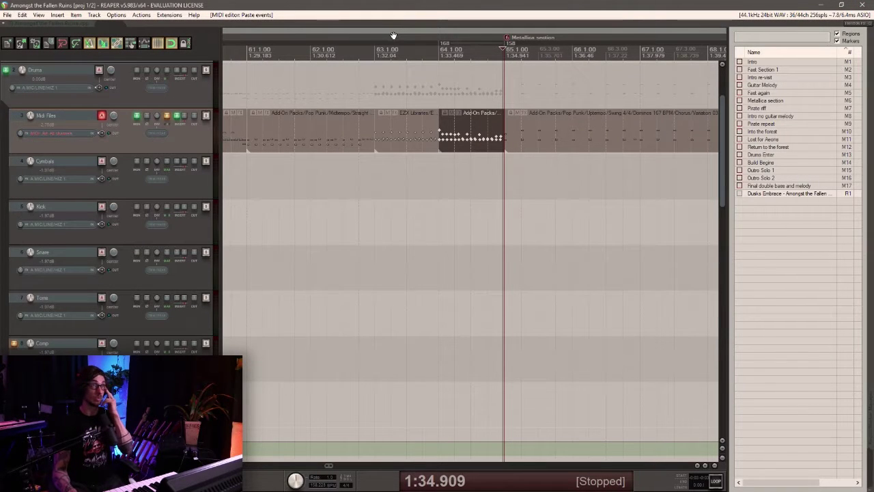
Play from bar 63 through the Metallica section and Pirate riff, selecting the Pirate riff's first groove item along the way.
scroll(472, 157, "down", 3)
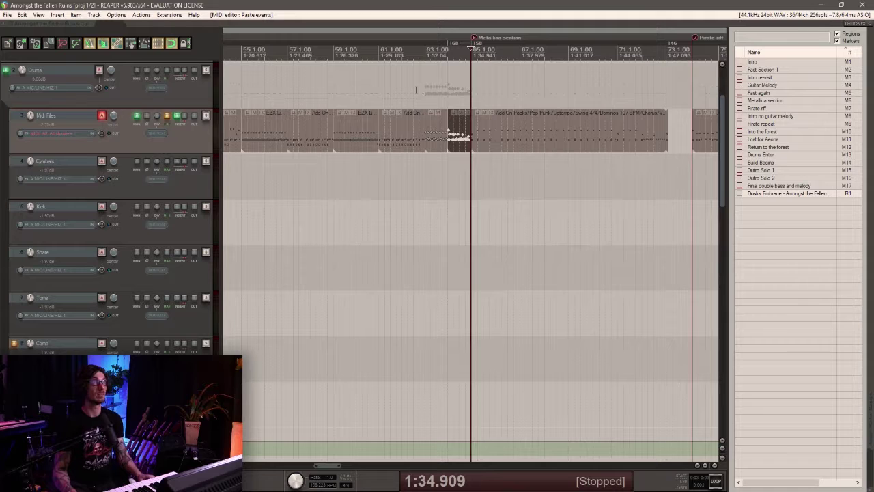
left_click(378, 50)
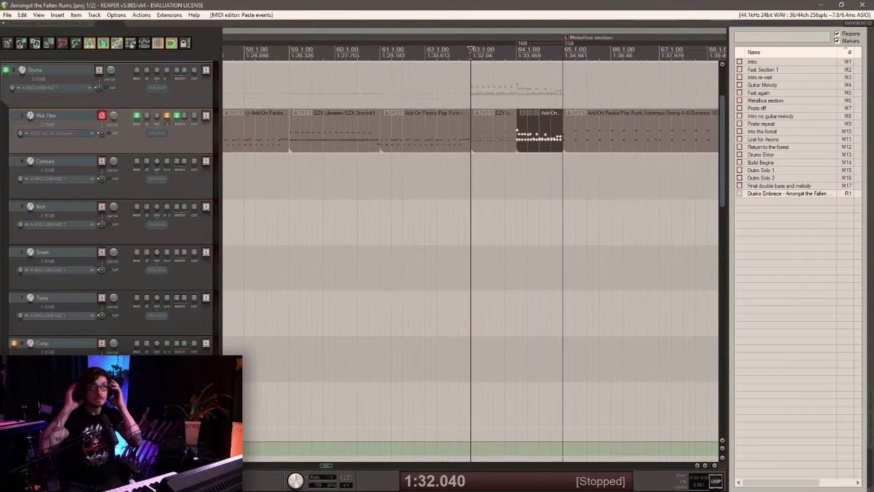
key("space")
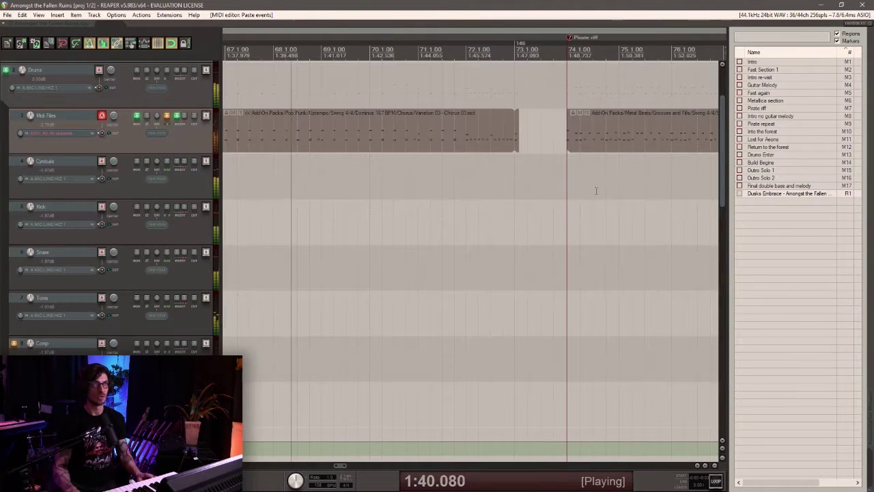
scroll(502, 143, "down", 1)
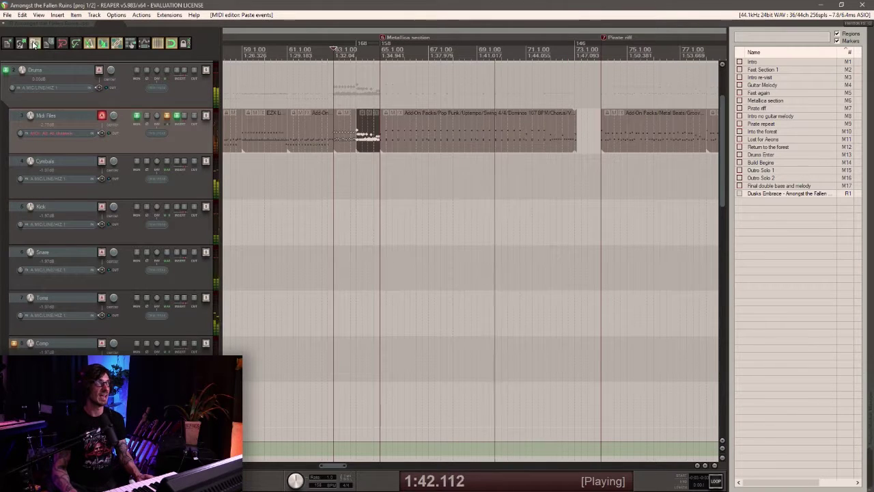
scroll(501, 144, "down", 2)
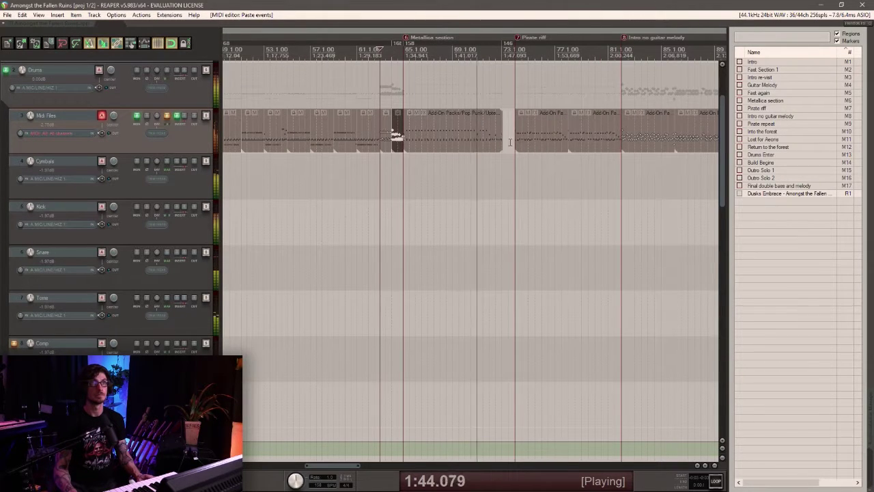
left_click(515, 141)
scroll(514, 144, "up", 3)
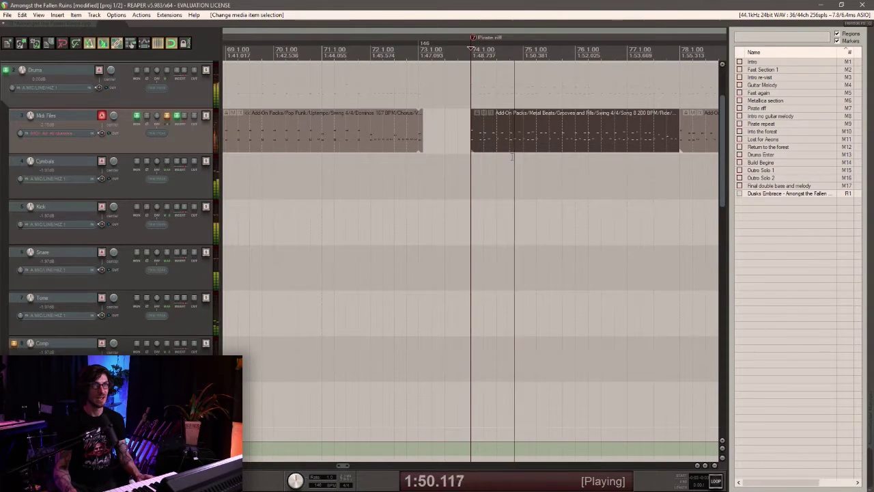
scroll(512, 156, "down", 2)
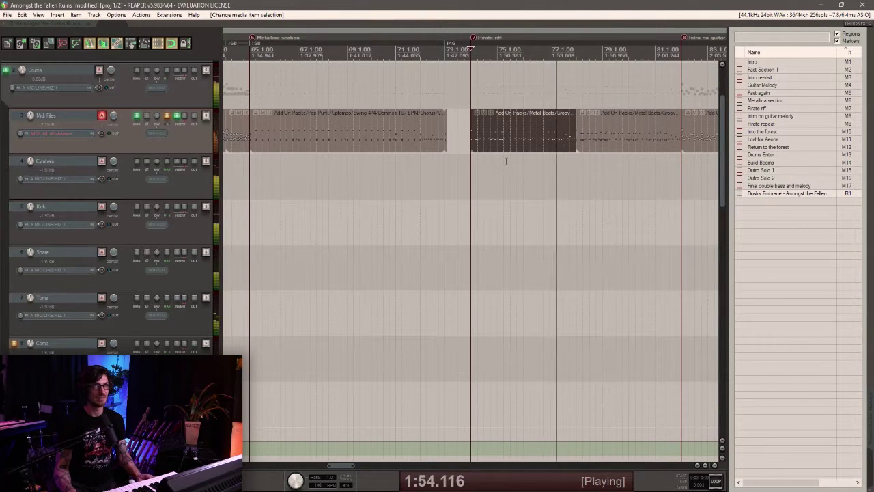
scroll(506, 161, "down", 2)
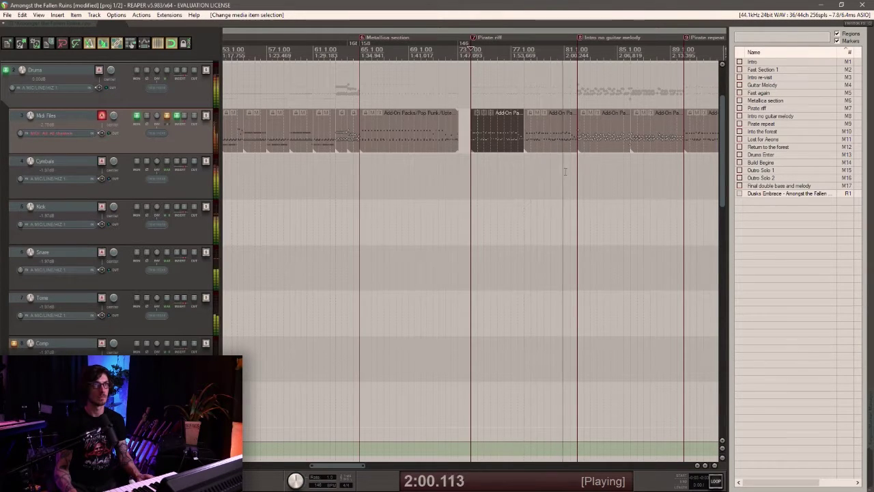
Adjust the fade where the Temp Guitar L items meet at the Intro no guitar melody marker, and move the edit cursor to bar 78.
scroll(560, 173, "down", 8)
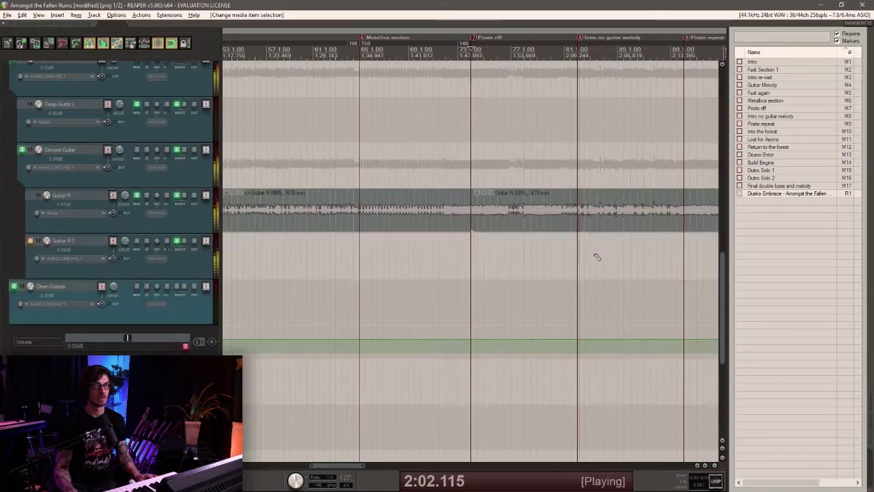
left_click(568, 214)
key("space")
scroll(570, 232, "up", 3)
left_click_drag(451, 211, 477, 219)
scroll(492, 223, "up", 3)
scroll(471, 220, "down", 4)
scroll(470, 219, "up", 5)
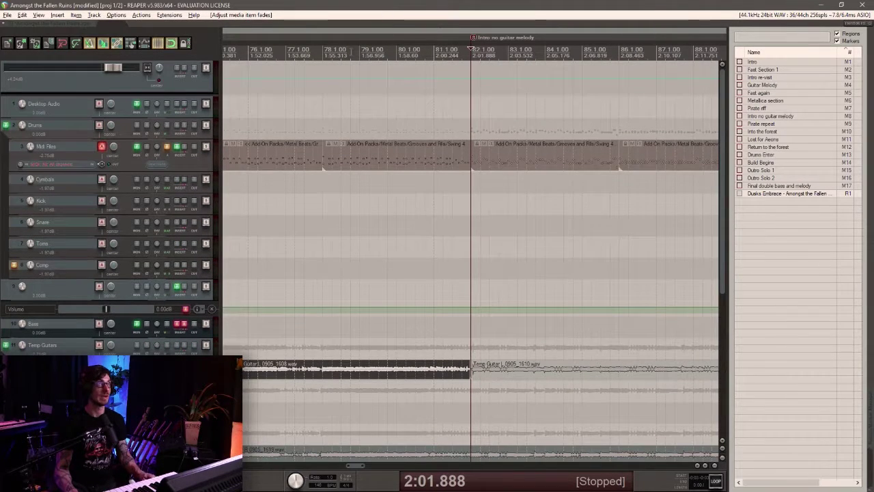
left_click(318, 50)
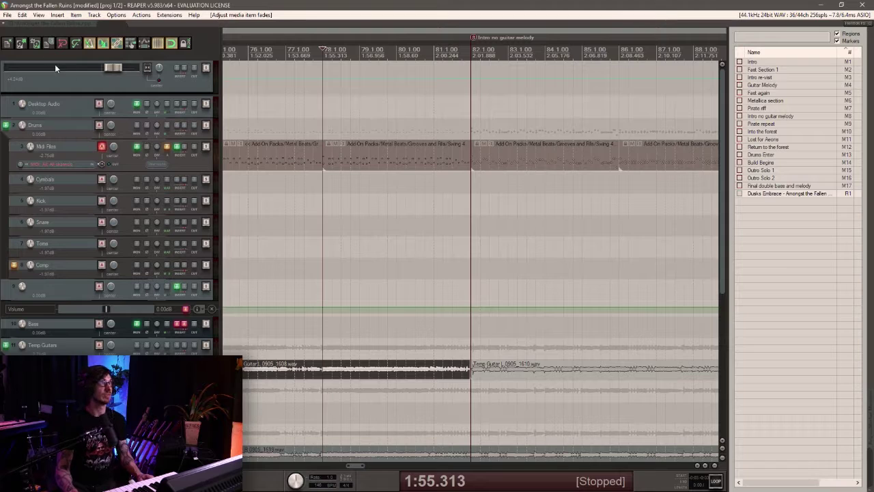
Play the Lost for Aeons section from its first groove and again from bar 138 to check its drums.
left_click(37, 42)
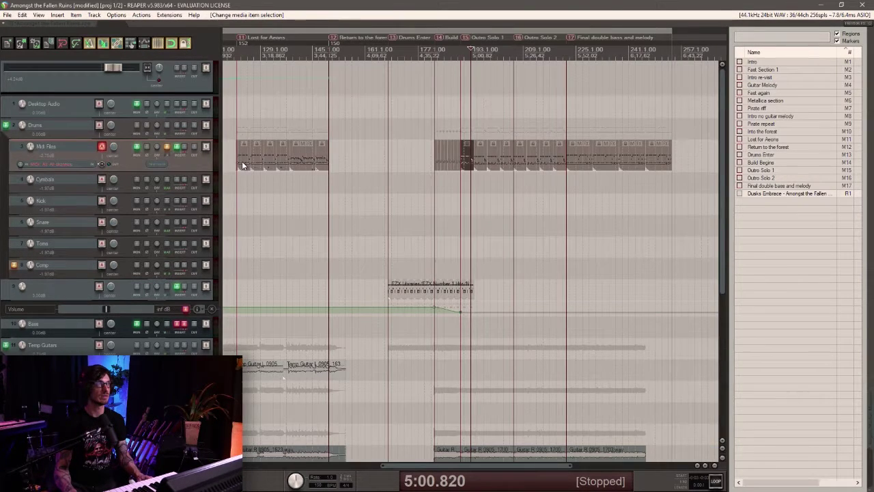
left_click(245, 166)
scroll(392, 205, "up", 8)
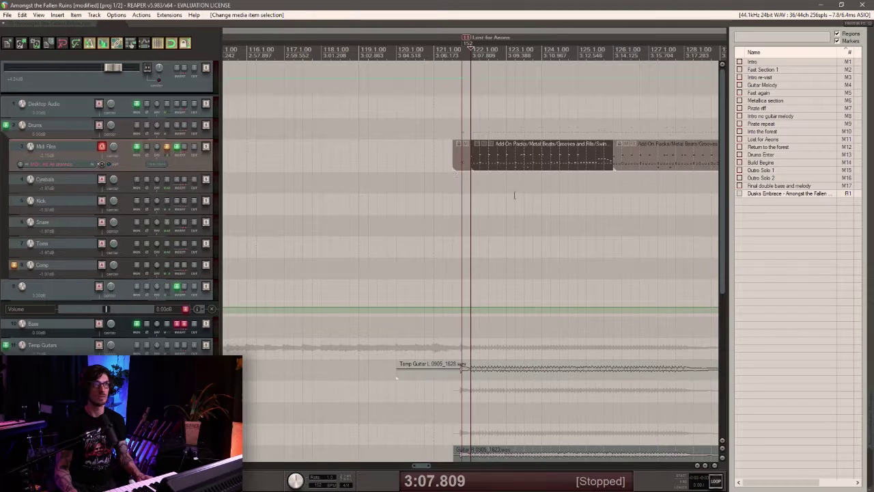
scroll(513, 195, "down", 4)
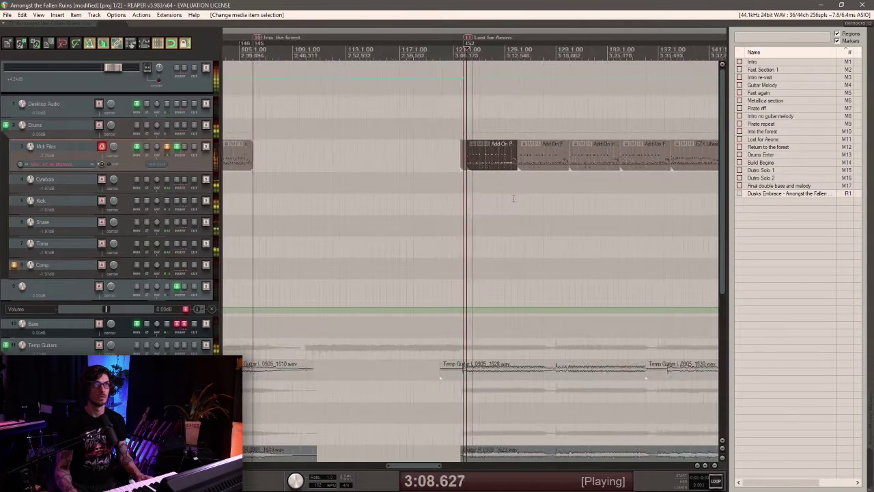
left_click(611, 182)
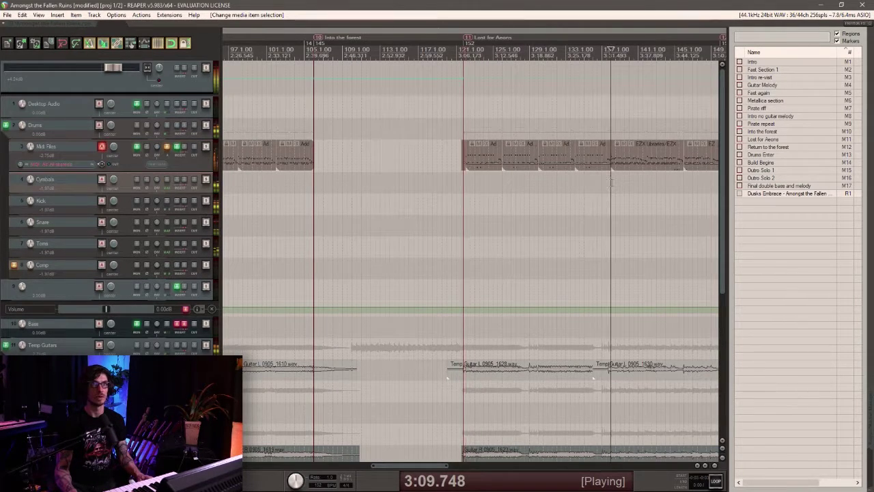
scroll(603, 185, "up", 6)
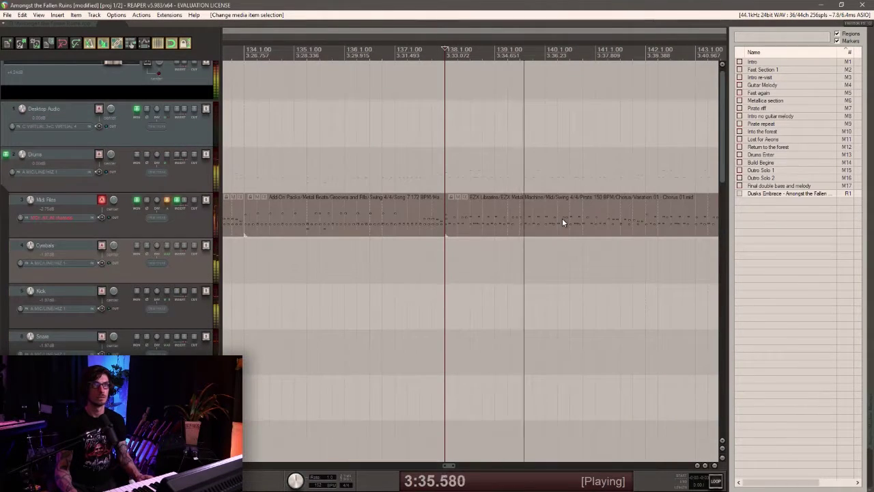
scroll(561, 218, "down", 2)
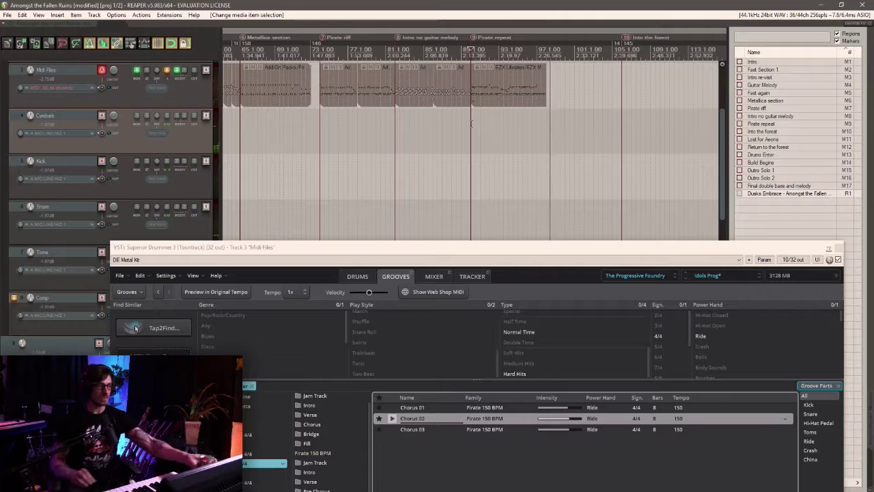
Audition the Pirate 150 BPM chorus grooves and insert Chorus 03 on the Midi Files track, from the Pirate repeat groove's end to the Into the forest marker.
left_click(391, 409)
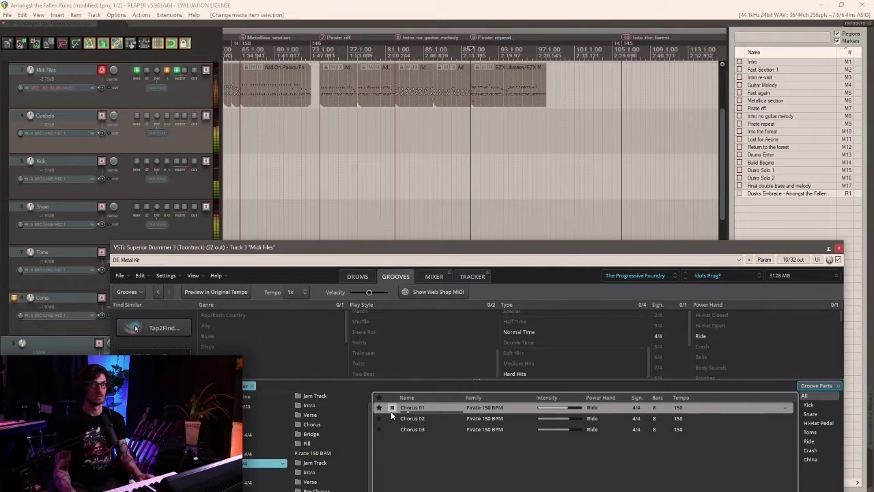
left_click(391, 408)
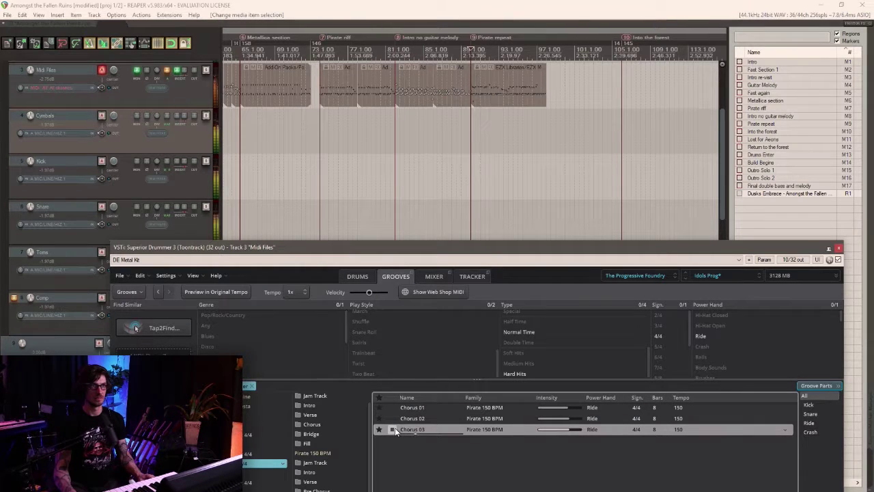
left_click_drag(395, 428, 552, 75)
scroll(613, 96, "up", 4)
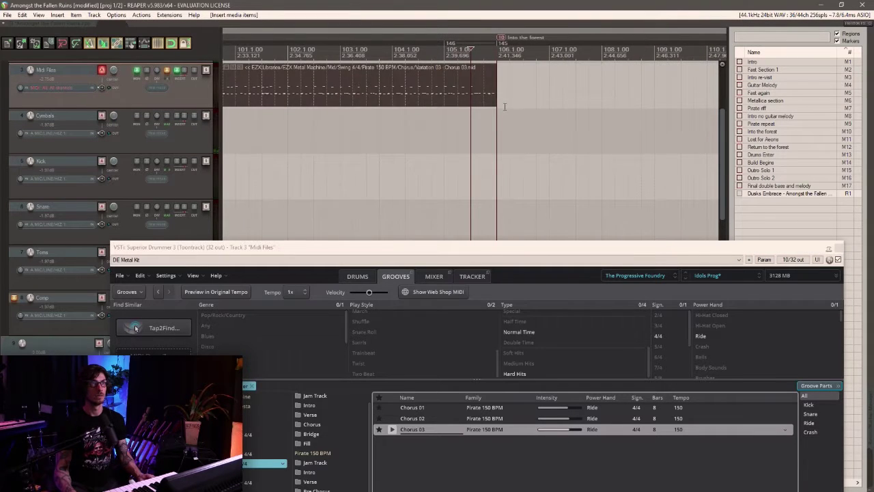
scroll(505, 105, "down", 2)
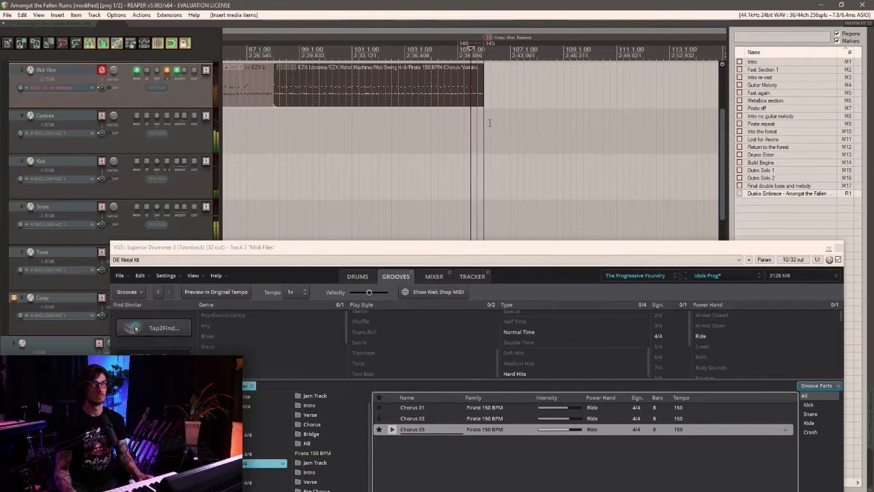
scroll(489, 123, "up", 2)
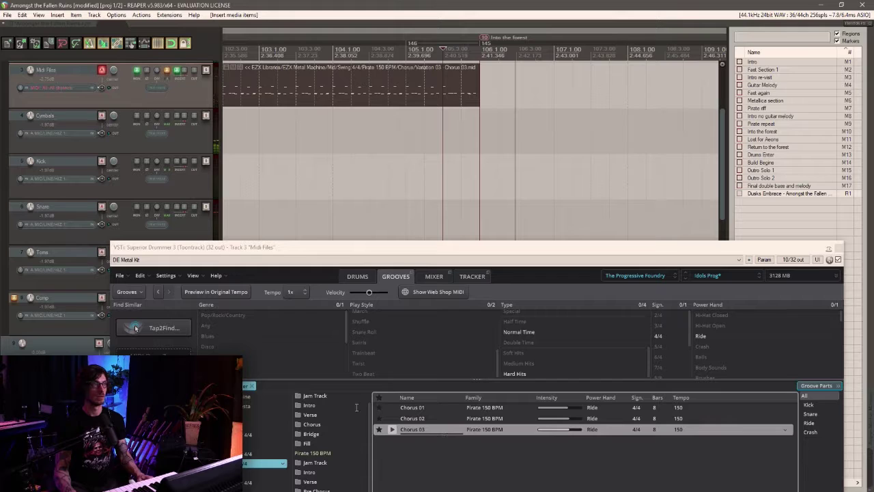
Open the Pirate 150 BPM fills in the groove browser and audition Fill 01.
left_click_drag(366, 250, 353, 183)
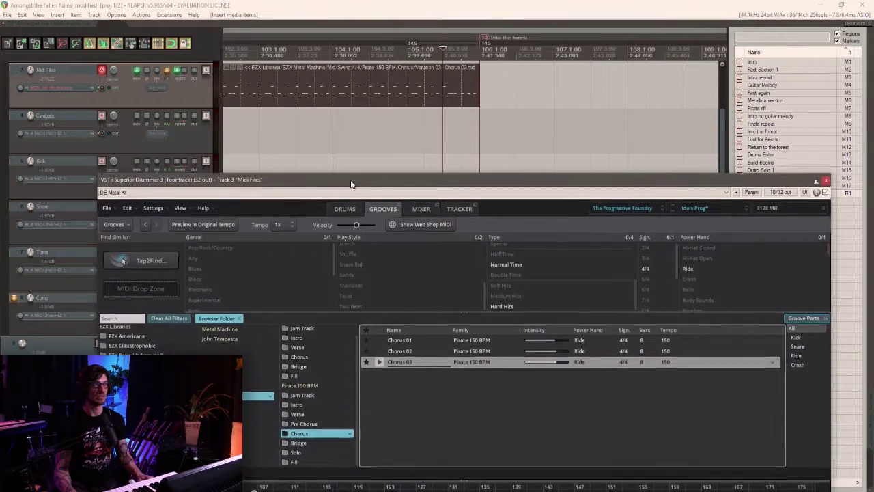
left_click(306, 464)
left_click(379, 341)
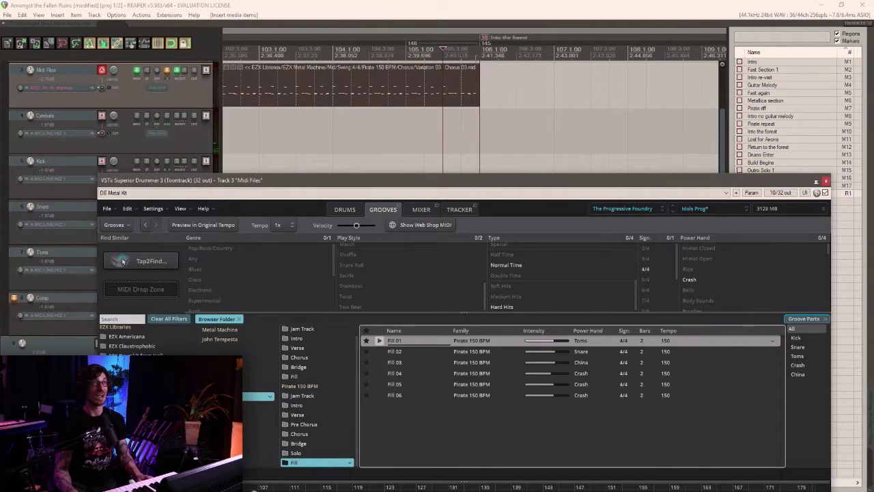
Insert Fill 01 over the end of the Chorus 03 groove, ending at the Into the forest marker, and play the transition from bar 104.
left_click(478, 83)
left_click_drag(405, 342, 388, 130)
left_click_drag(479, 93, 383, 94)
mouse_move(407, 123)
left_mouse_down()
mouse_move(408, 107)
mouse_move(414, 112)
left_mouse_up()
left_click(338, 127)
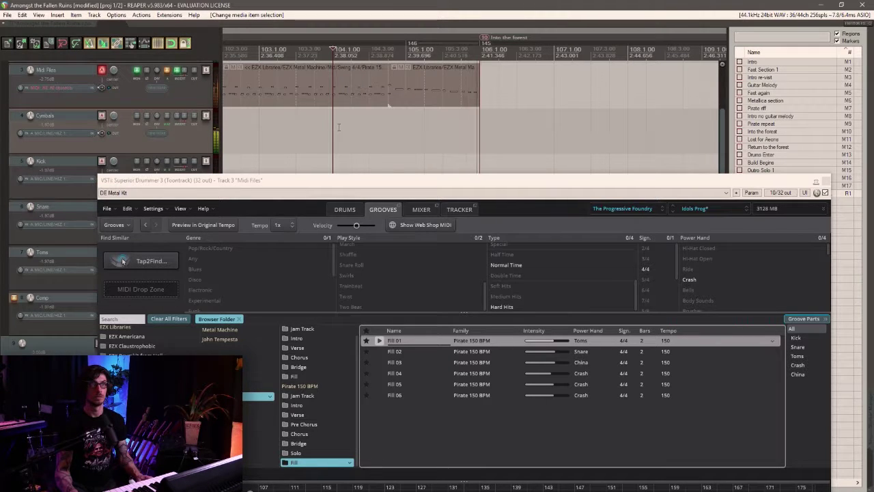
Extend the last drum MIDI item slightly past the Into the forest marker and close the Superior Drummer window.
mouse_move(479, 99)
left_mouse_down()
mouse_move(499, 99)
mouse_move(485, 99)
left_mouse_up()
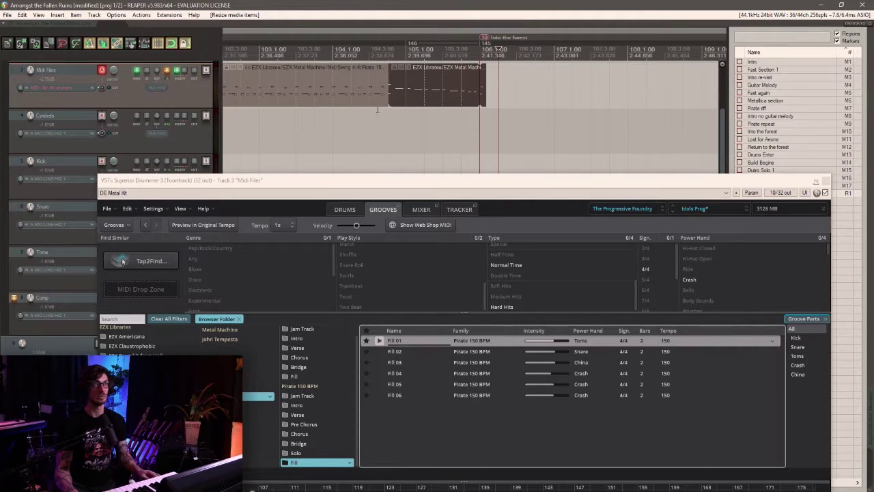
left_click(366, 121)
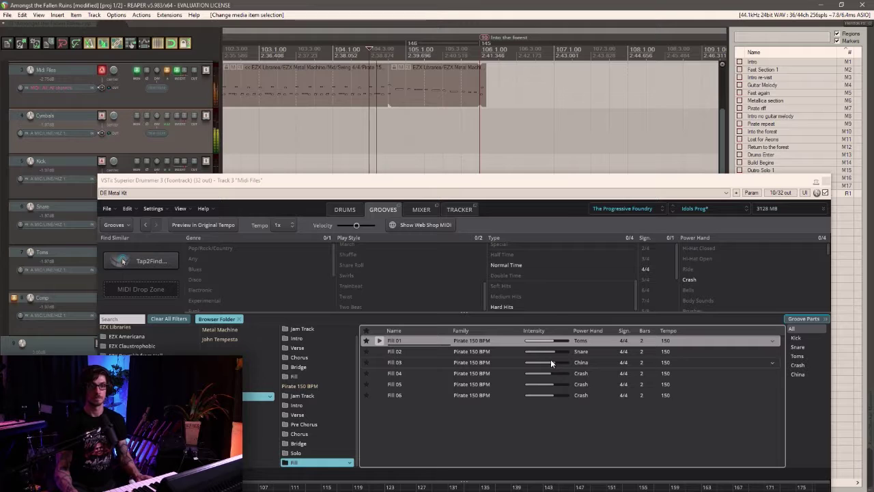
left_click(827, 181)
Play the song from the Pirate riff section and save the project.
scroll(547, 199, "down", 9)
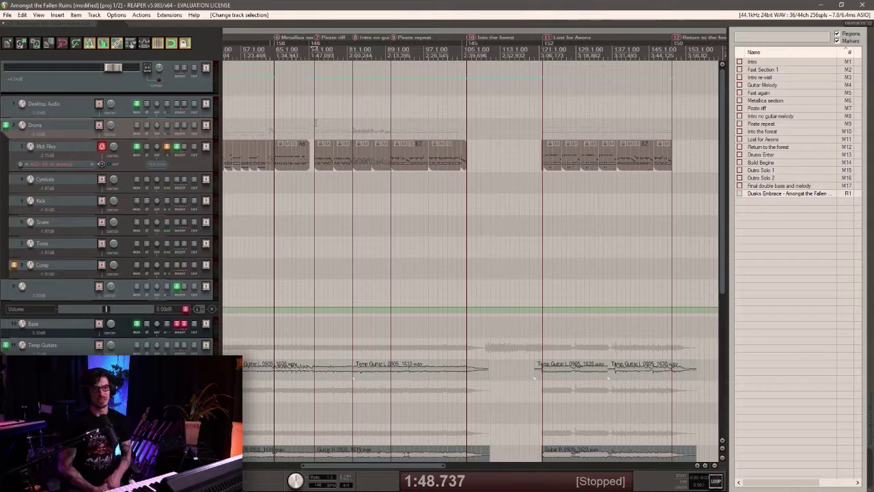
key("space")
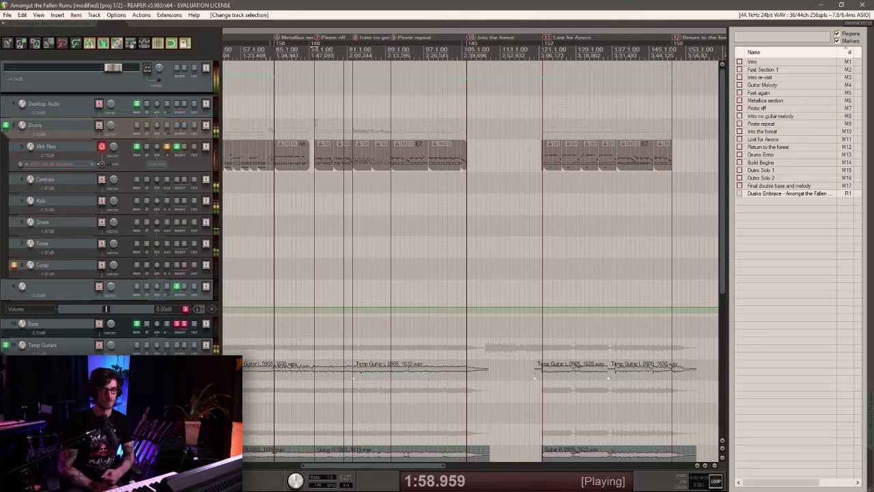
left_click(35, 43)
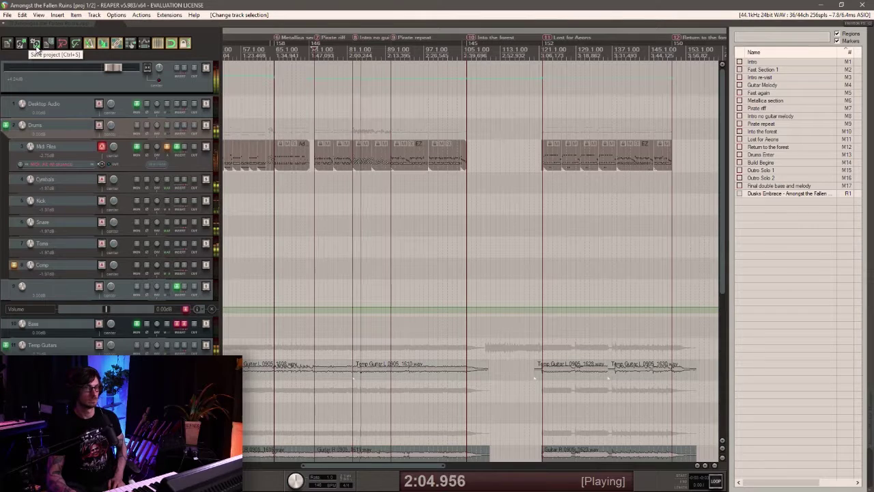
Examine the drum MIDI items from Pirate riff to Into the forest in the arrangement during playback.
left_click(359, 166)
scroll(358, 166, "up", 5)
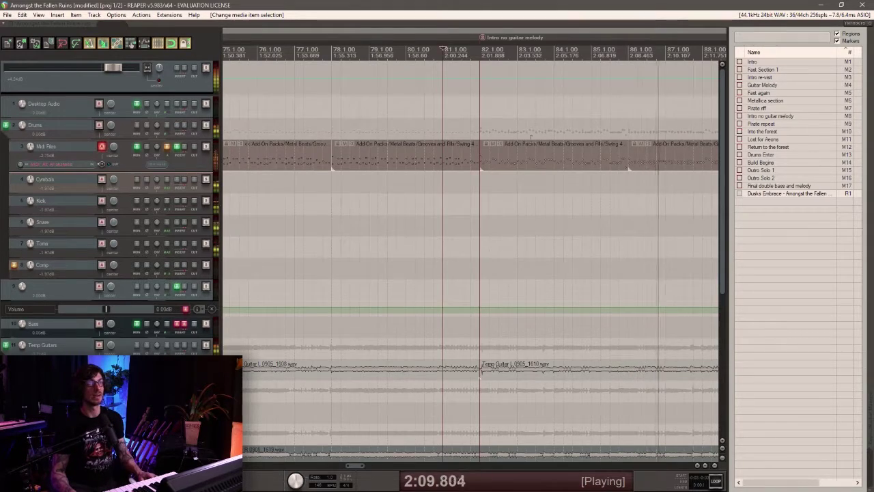
scroll(628, 169, "down", 4)
scroll(532, 172, "down", 3)
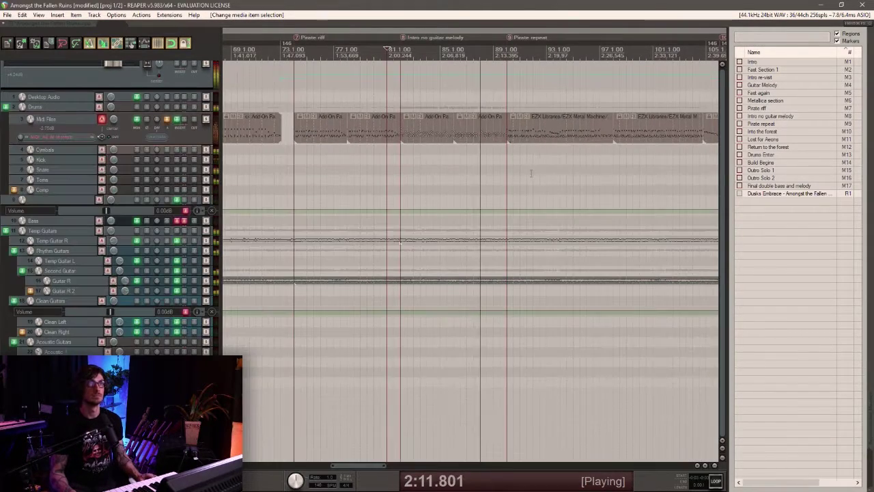
scroll(529, 174, "down", 3)
scroll(524, 176, "up", 3)
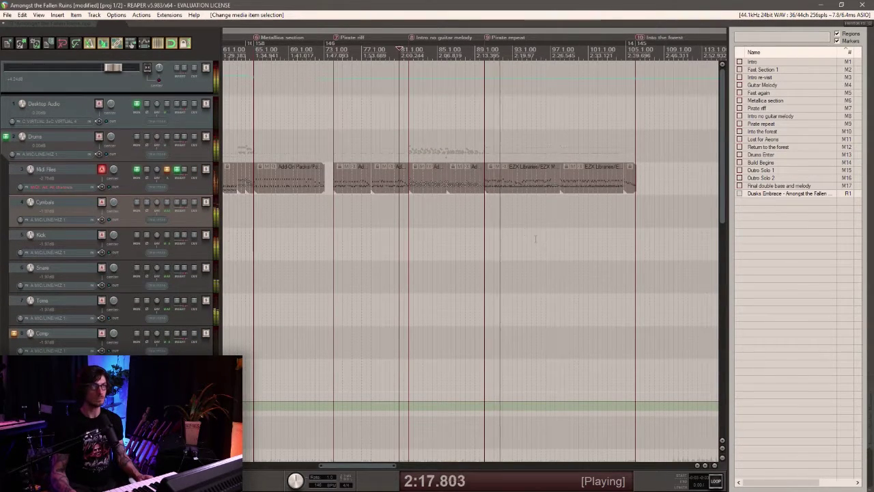
scroll(541, 212, "down", 3)
scroll(540, 212, "down", 2)
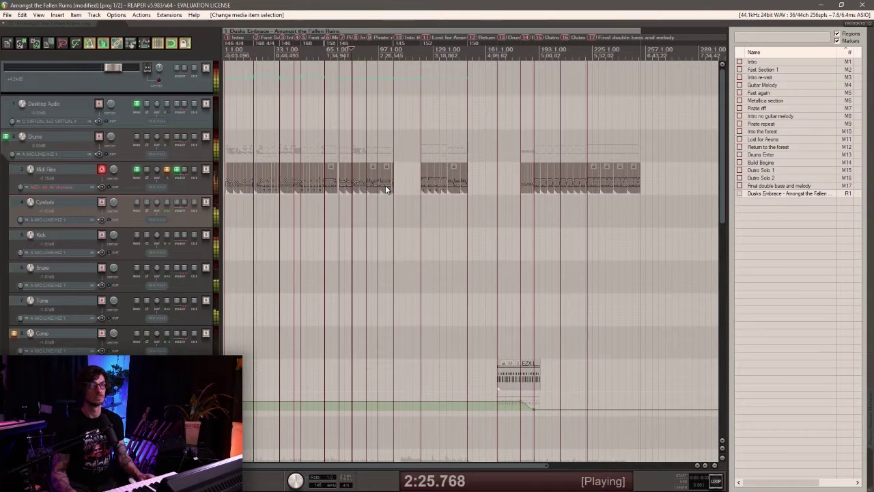
scroll(385, 185, "up", 5)
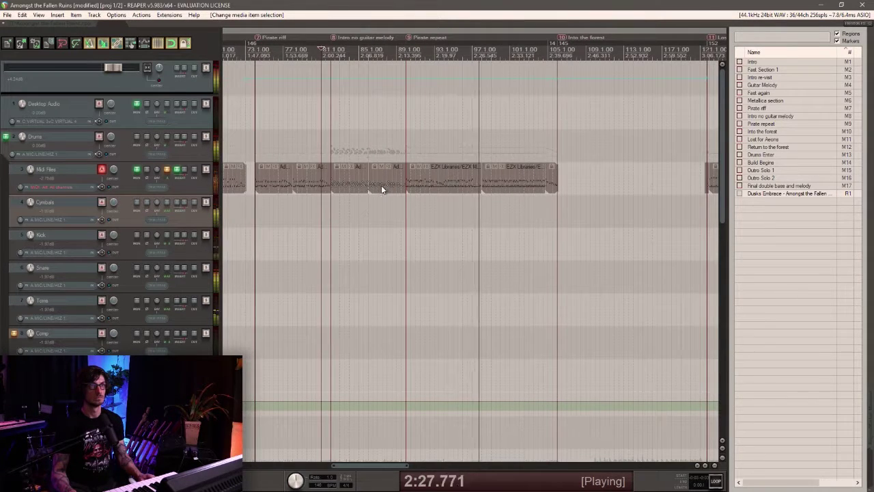
scroll(381, 186, "down", 2)
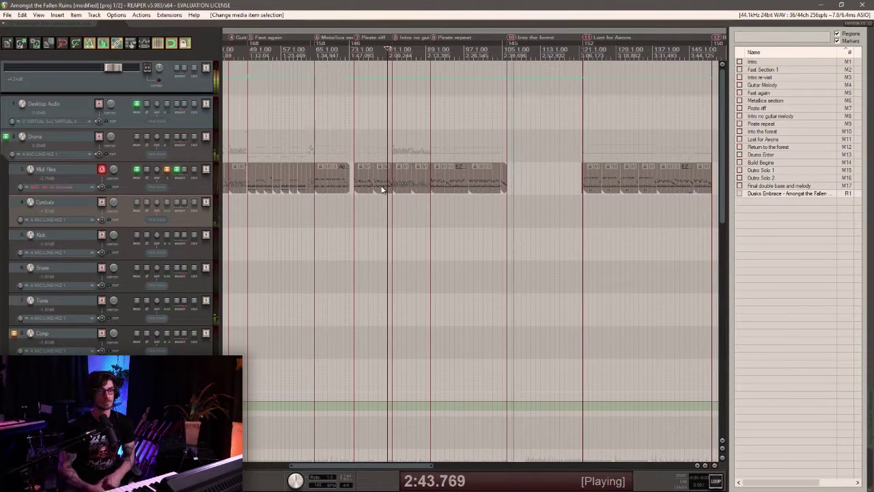
Open and close the metronome settings without changing them, and save the project.
right_click(90, 43)
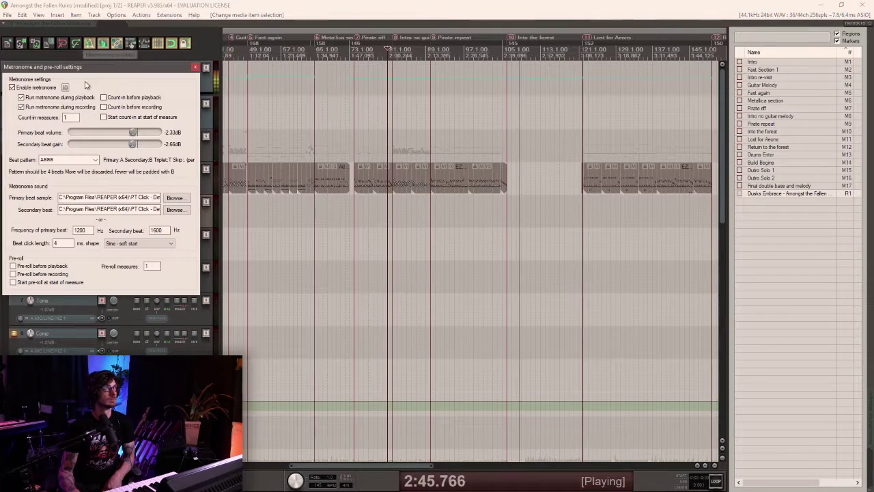
left_click(200, 67)
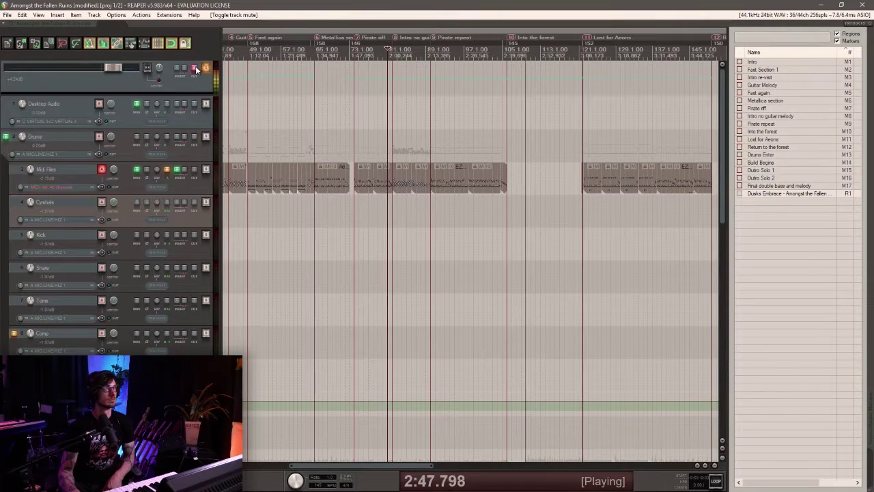
left_click(35, 45)
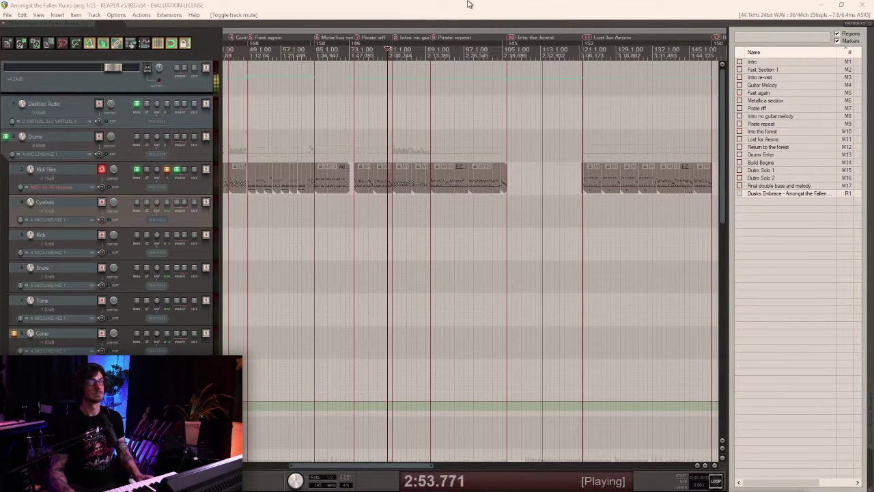
Lower the volume of the Acoustic Guitars folder track to -2.06 dB.
scroll(526, 192, "down", 4)
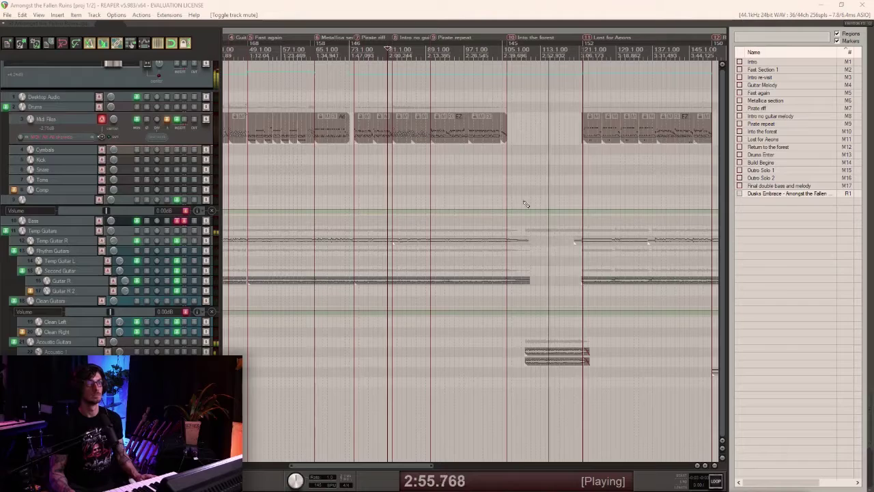
scroll(525, 204, "up", 4)
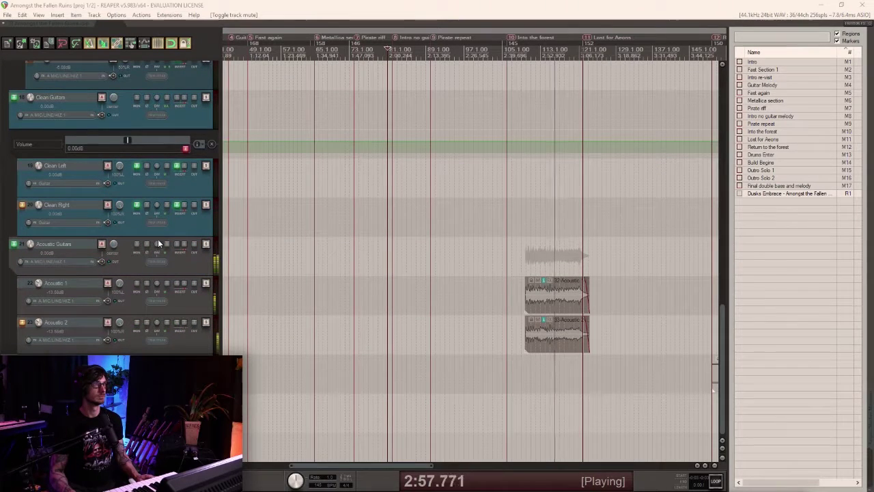
left_click(107, 340)
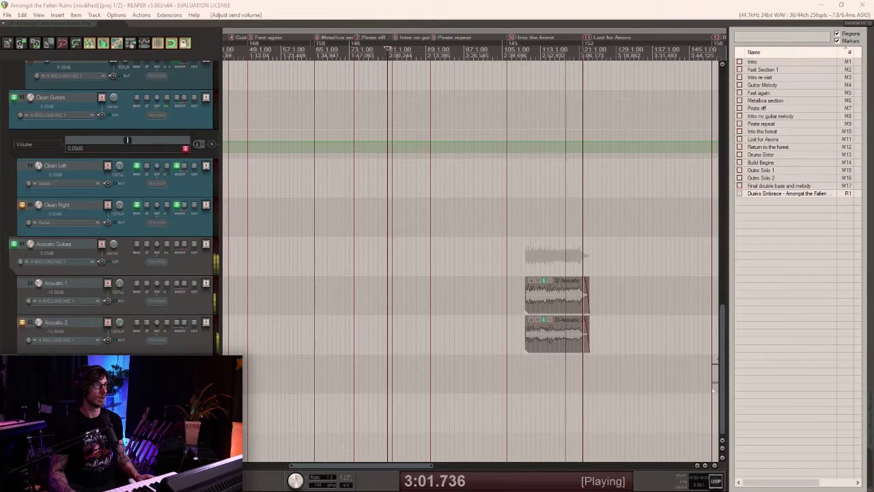
left_click(59, 256)
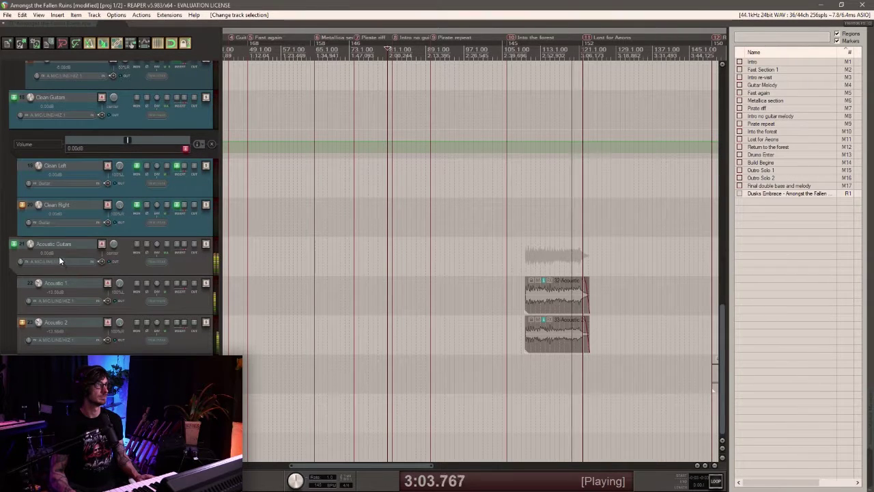
left_click_drag(33, 244, 31, 243)
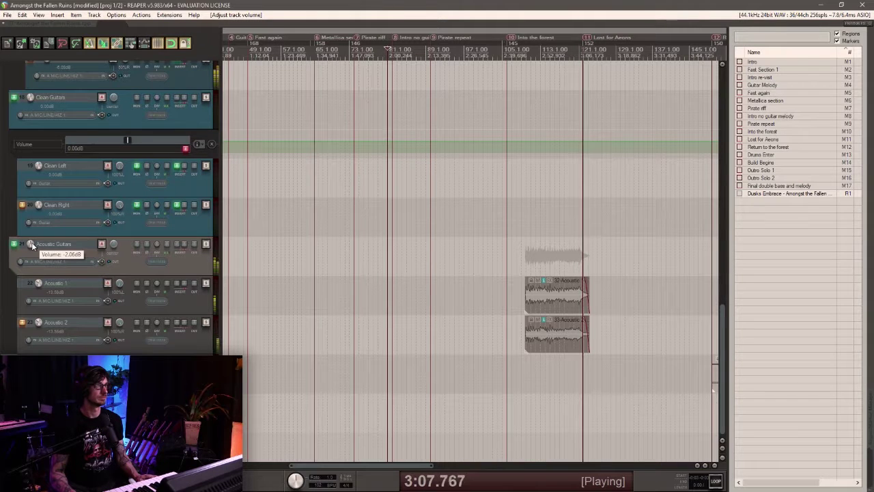
Adjust the Acoustic Guitars folder's send level to the Large Verb track and save the project.
left_click(167, 245)
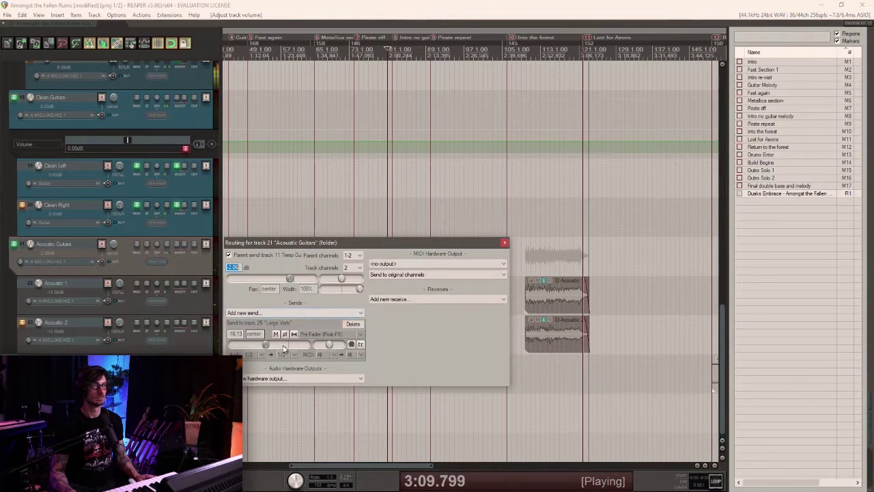
left_click_drag(273, 344, 271, 344)
left_click(503, 243)
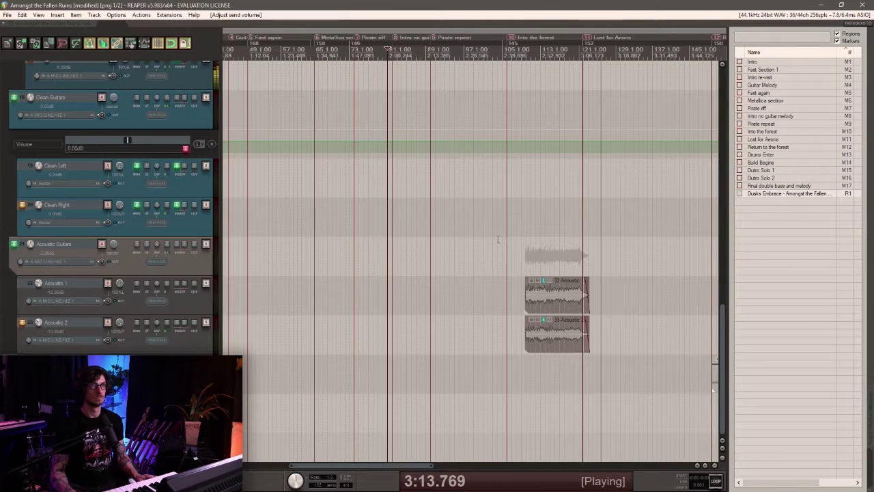
left_click(35, 44)
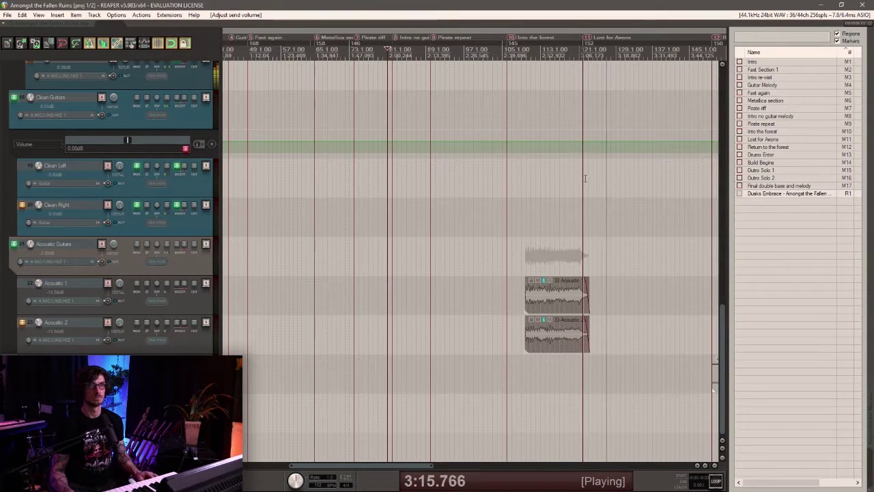
Adjust the fade where the two Lost for Aeons guitar items meet near bar 137 on the Temp Guitar R track.
scroll(638, 213, "down", 2)
scroll(637, 213, "up", 5)
scroll(628, 218, "up", 3)
scroll(614, 246, "down", 3)
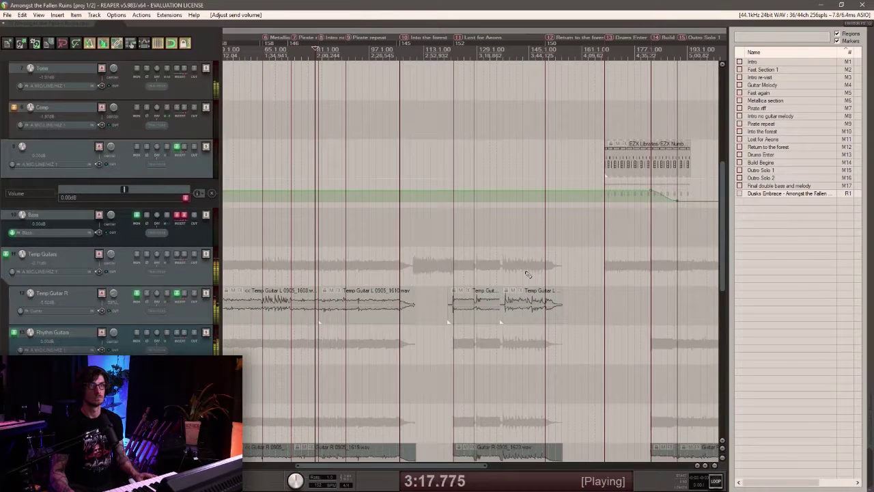
left_click(501, 311)
scroll(470, 308, "up", 5)
left_click_drag(472, 309, 588, 309)
scroll(591, 312, "up", 4)
left_click_drag(504, 309, 504, 312)
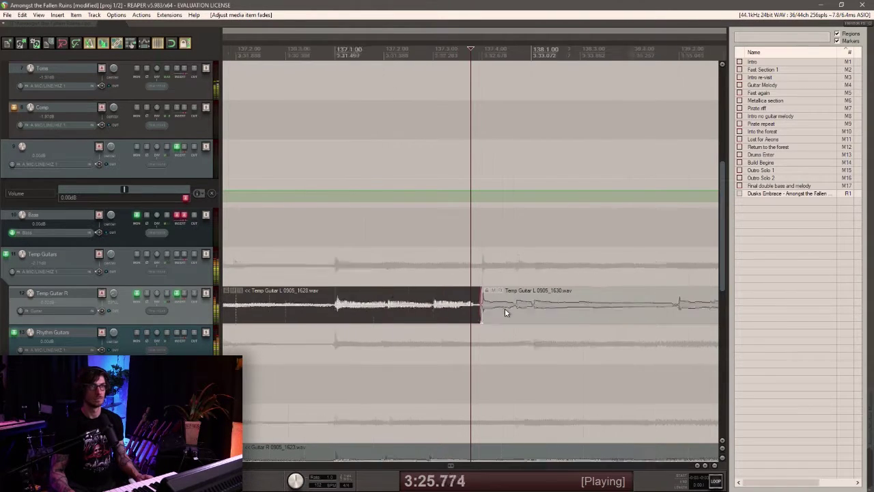
scroll(504, 312, "down", 5)
scroll(501, 312, "down", 6)
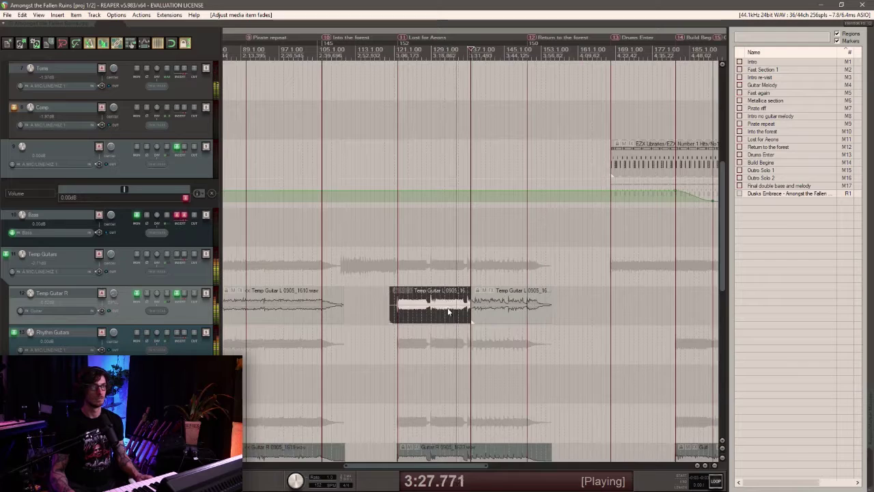
Show the volume envelope of the Second Guitar track.
scroll(449, 312, "down", 3)
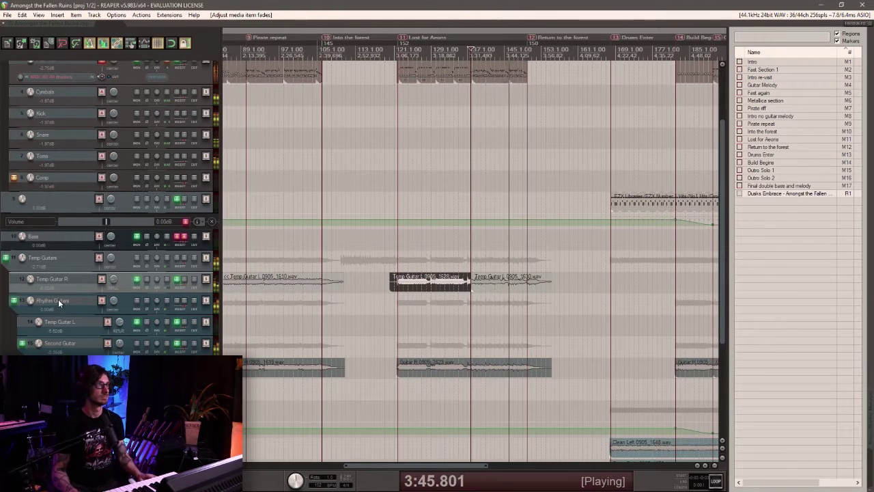
left_click(66, 325)
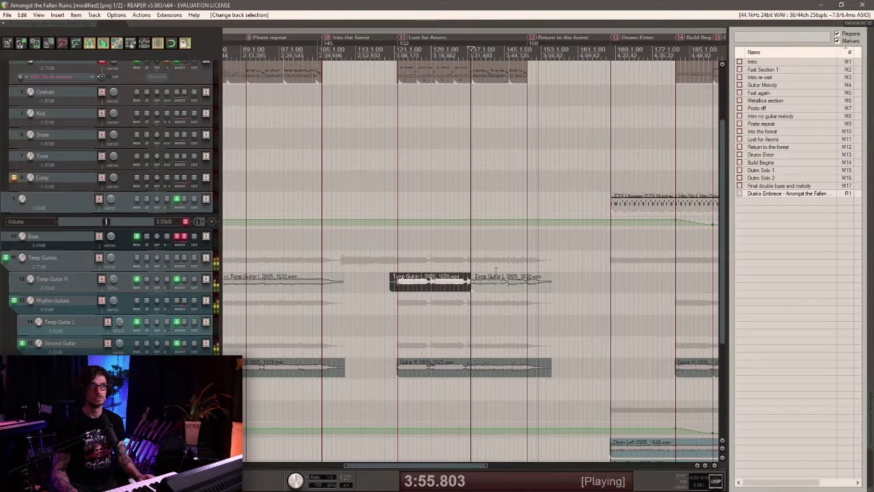
scroll(496, 271, "down", 4)
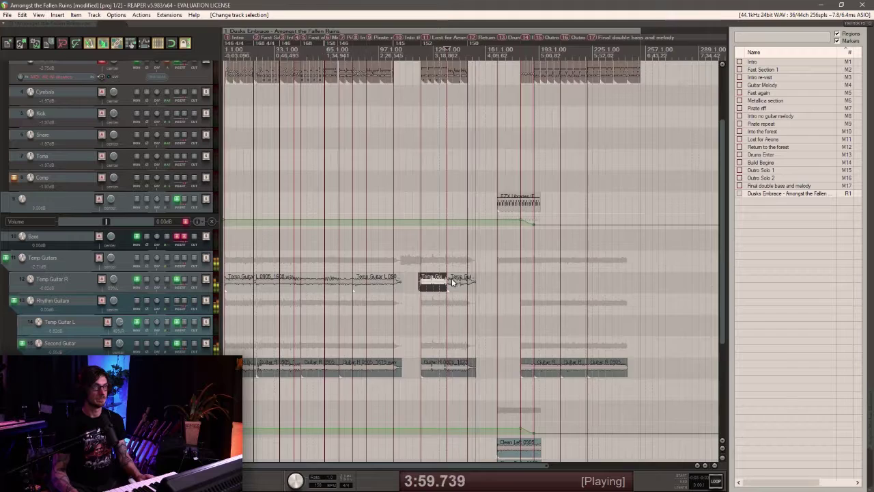
scroll(451, 278, "up", 4)
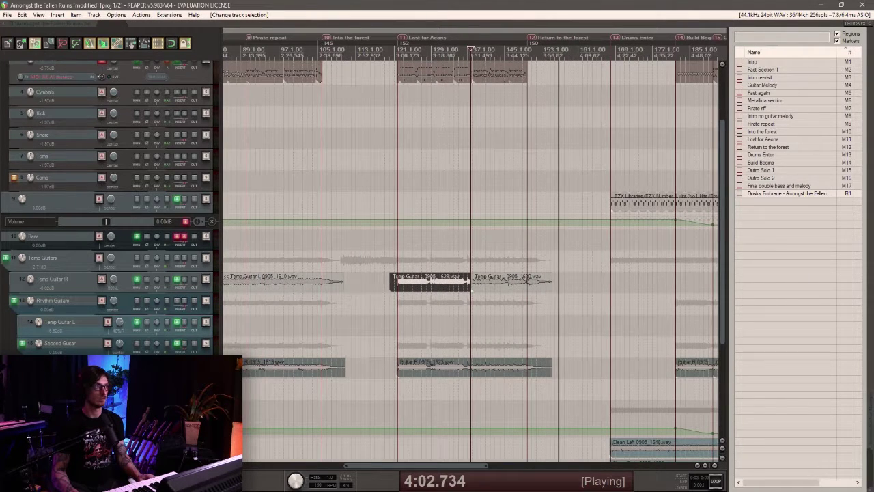
left_click(54, 342)
key("v")
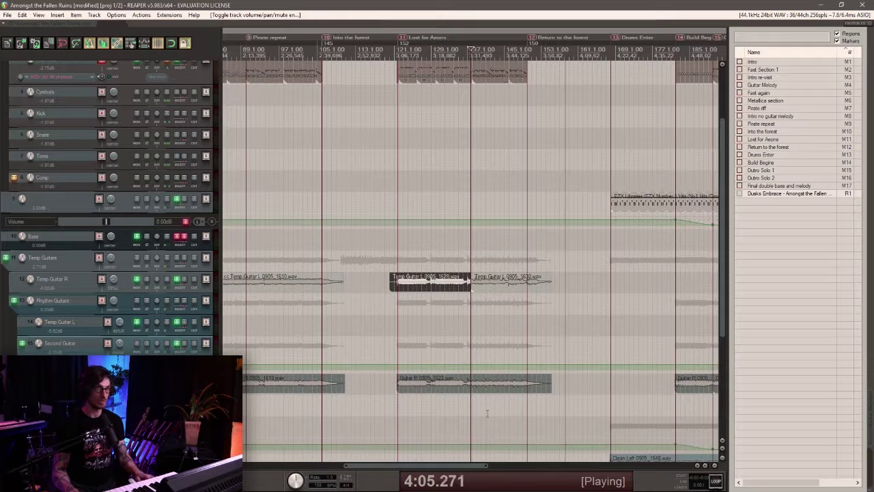
Add four points to the Second Guitar volume envelope between the Return to the forest and Drums Enter markers.
left_click(530, 391)
scroll(505, 383, "up", 4)
left_click(476, 365, "shift")
left_click(577, 367, "shift")
left_click(612, 367, "shift")
scroll(648, 366, "down", 2)
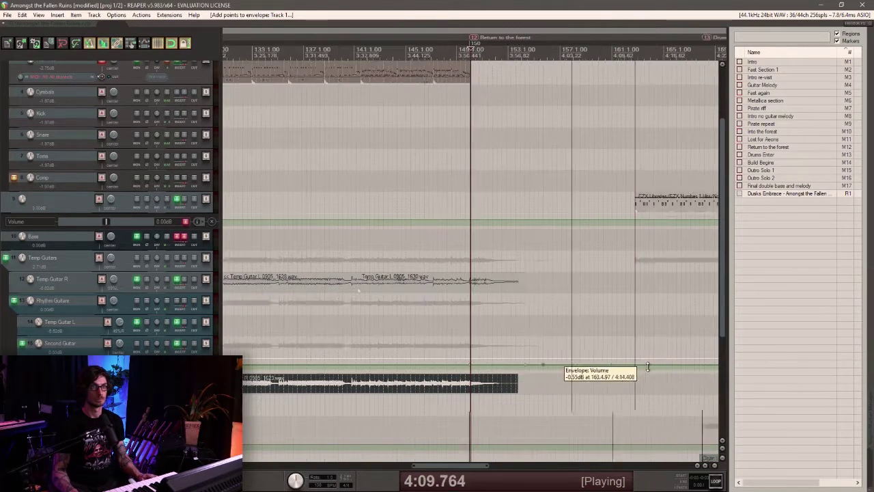
left_click(635, 366, "shift")
Lower the Second Guitar volume envelope between its two middle points and move the first lowered point slightly earlier.
left_click_drag(533, 365, 527, 428)
left_click_drag(596, 380, 599, 377)
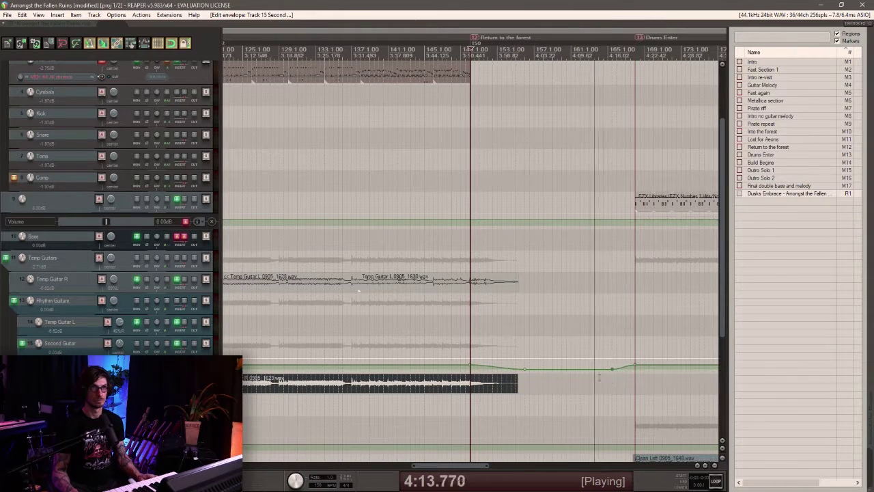
left_click_drag(527, 369, 512, 369)
Examine the arrangement around Return to the forest, Drums Enter and Build Begins during playback.
scroll(513, 382, "down", 1)
scroll(513, 382, "down", 1)
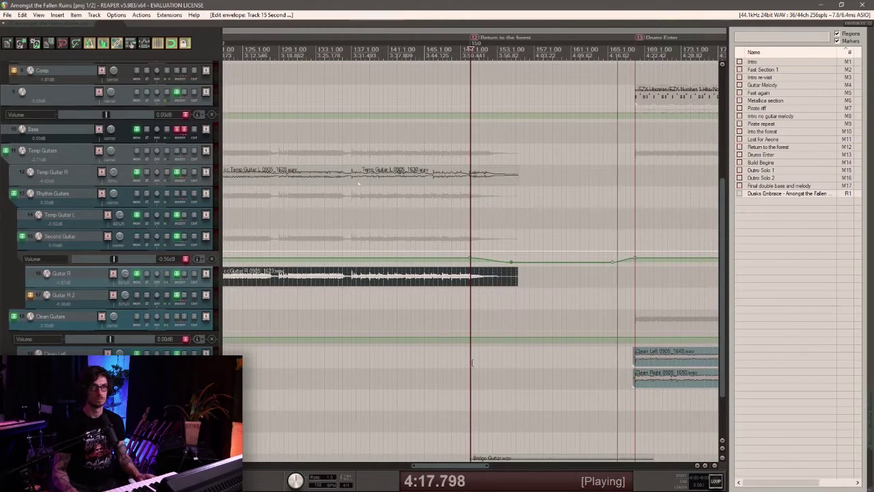
scroll(482, 342, "down", 3)
scroll(481, 342, "up", 3)
scroll(482, 342, "down", 1)
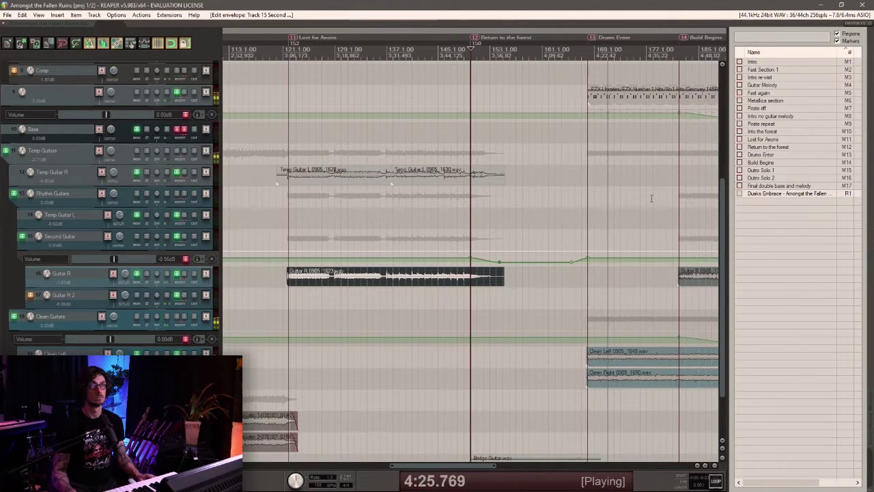
scroll(649, 198, "down", 1)
scroll(649, 202, "up", 3)
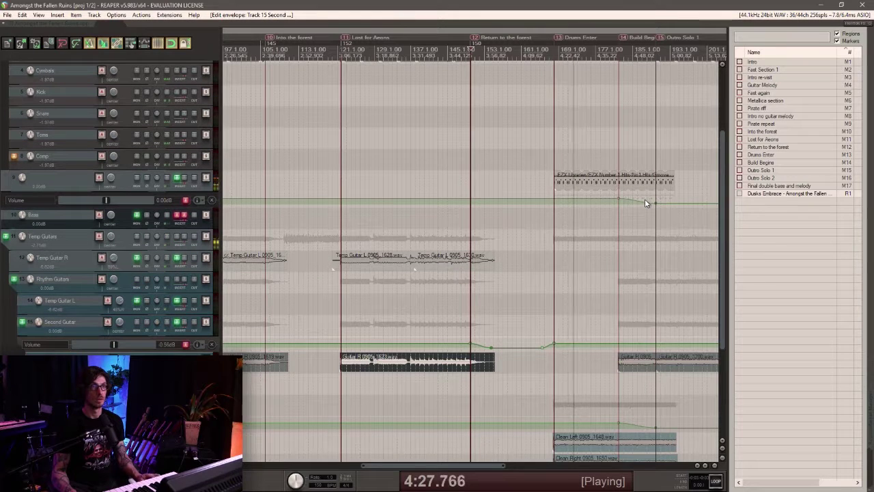
Trim the start of the Temp Guitar R track's clip to the Lost for Aeons marker and save the project.
left_click_drag(632, 199, 622, 198)
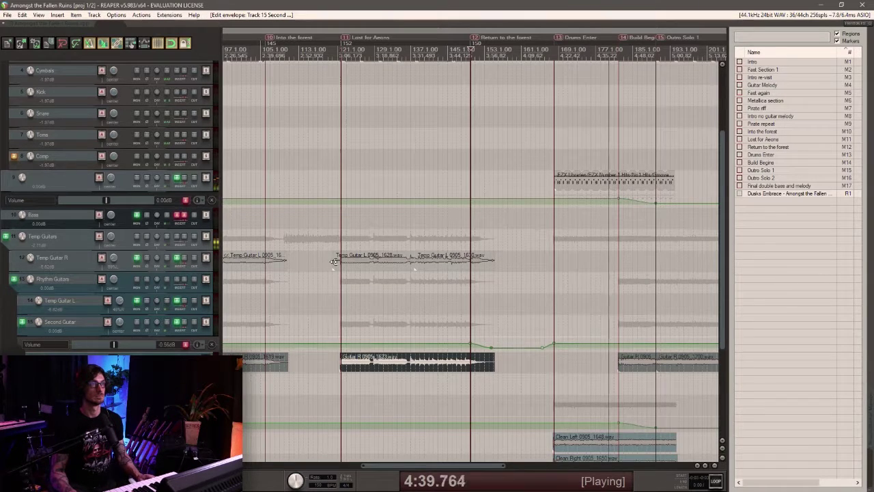
left_click_drag(334, 264, 339, 264)
key("ctrl+s")
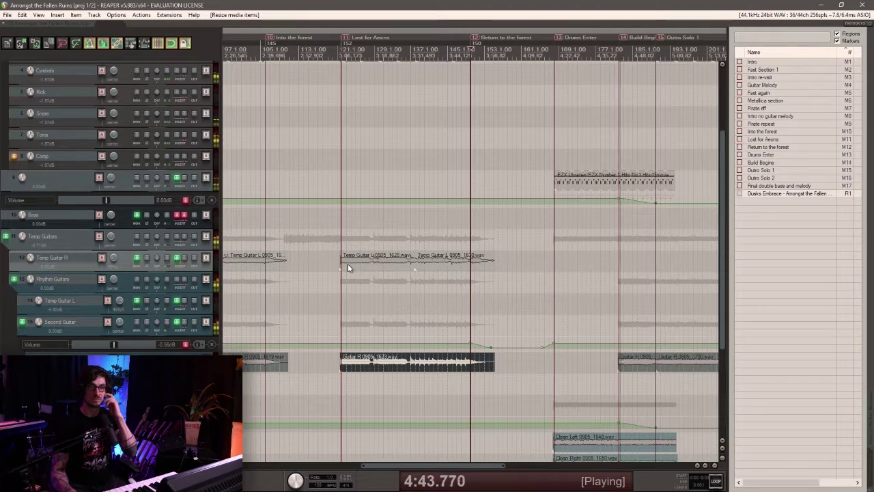
Add Second Guitar volume envelope points around the start of the Build Begins guitar clip and just before Outro Solo 1, deleting the one at the Outro Solo 1 marker.
scroll(611, 390, "down", 3)
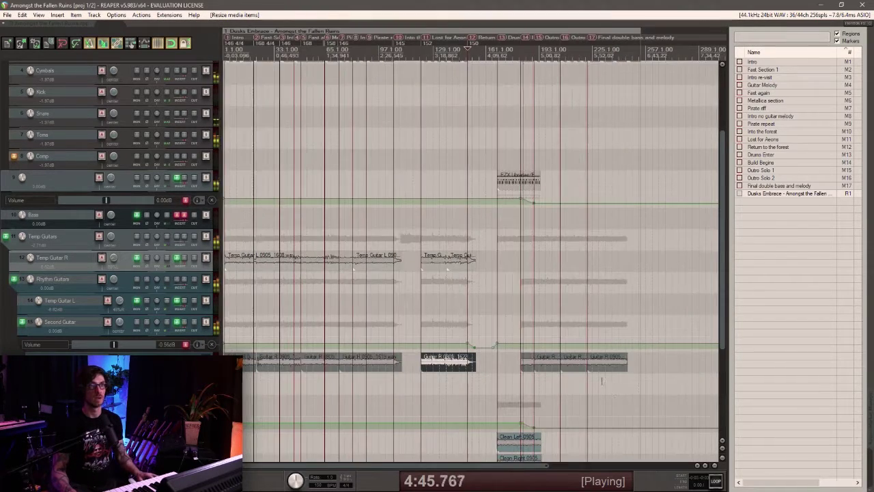
scroll(600, 383, "up", 1)
scroll(599, 381, "down", 3)
scroll(599, 381, "up", 2)
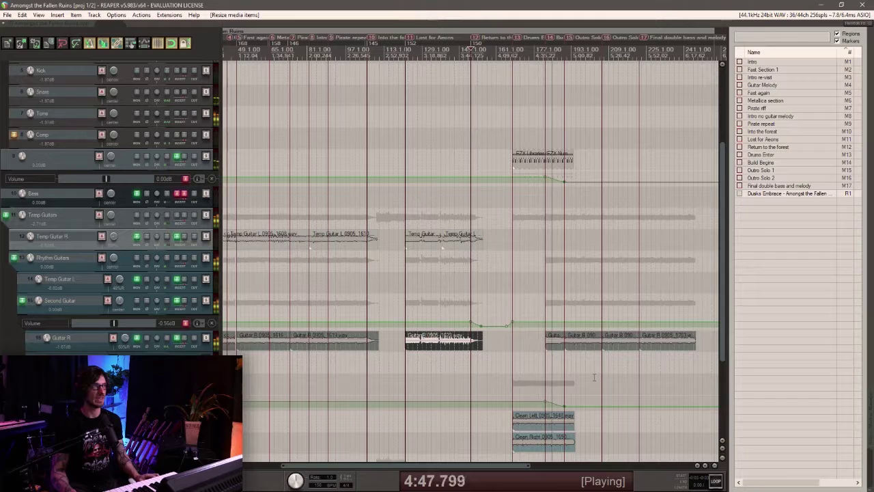
left_click(546, 342)
scroll(546, 341, "up", 5)
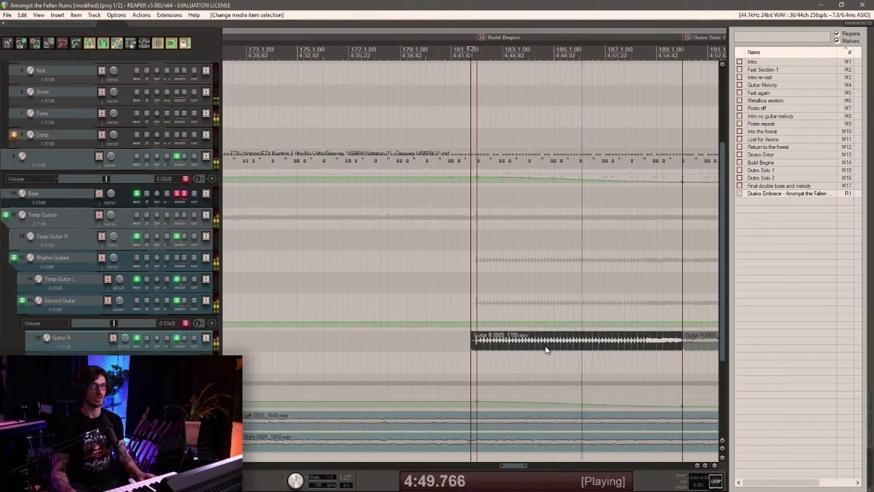
key("space")
left_click(464, 322)
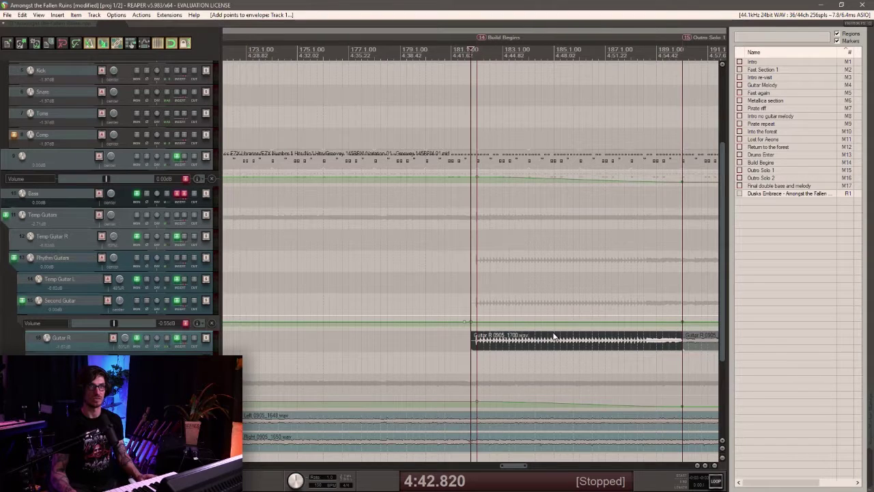
scroll(554, 337, "down", 1)
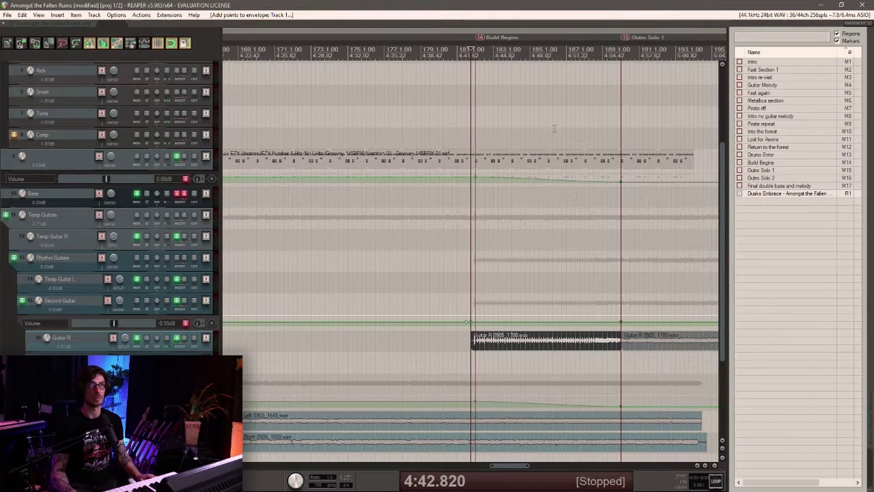
left_click(603, 52)
left_click(603, 322, "shift")
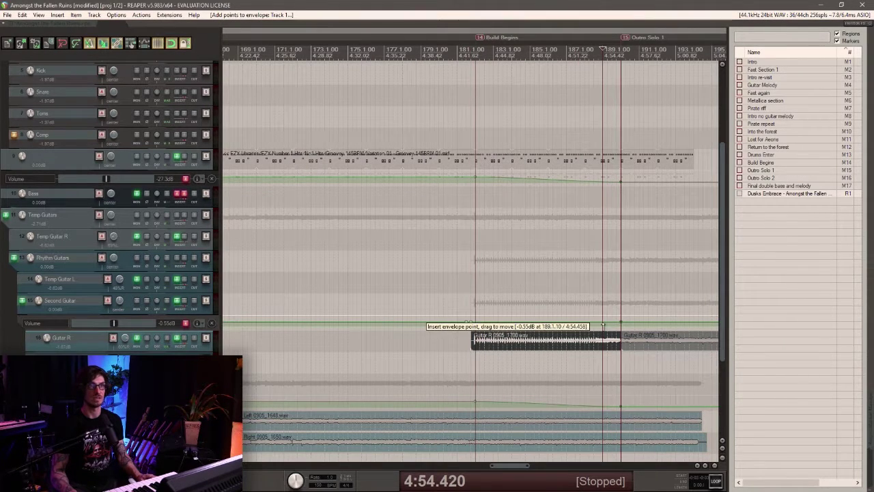
left_click(620, 322, "alt")
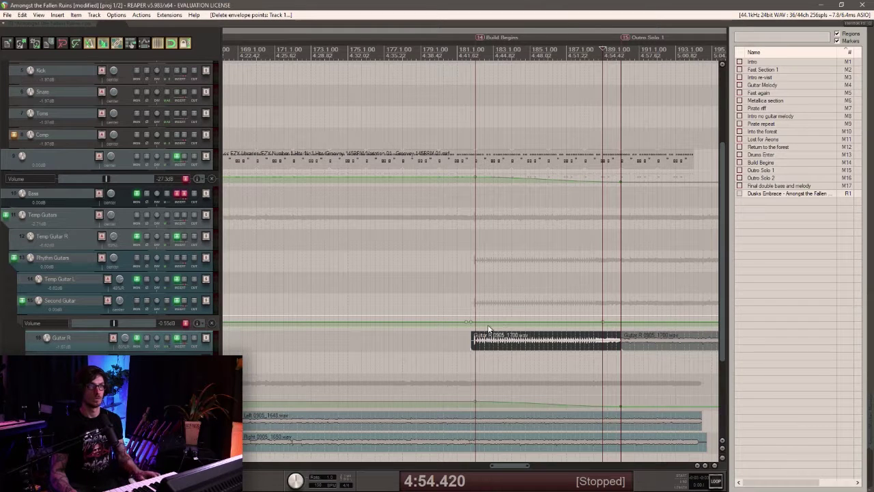
Lower the Second Guitar volume envelope to -inf dB at Build Begins and delete the extra points back to the fade-out after Return to the forest.
left_click_drag(469, 322, 473, 369)
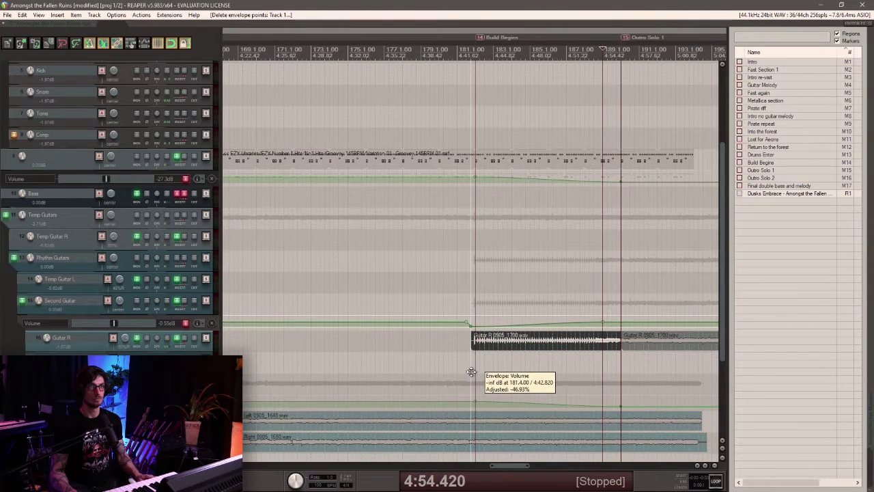
scroll(473, 369, "down", 3)
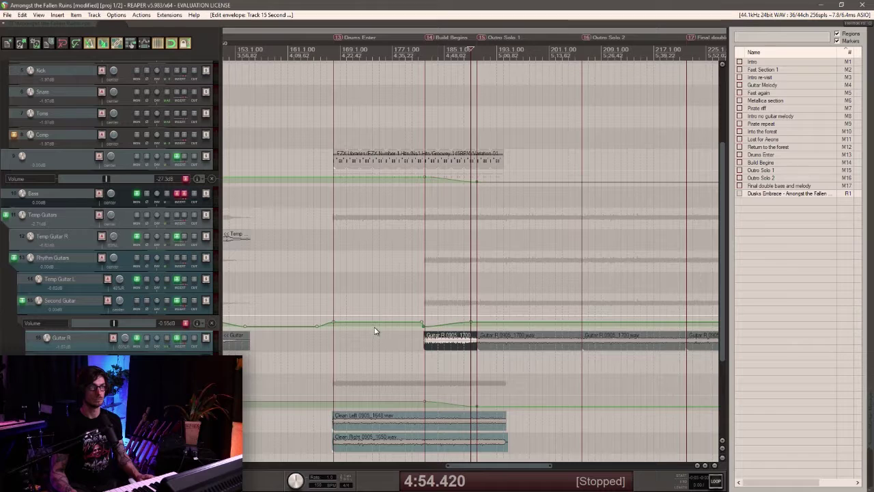
left_click(421, 322, "alt")
left_click(333, 321, "alt")
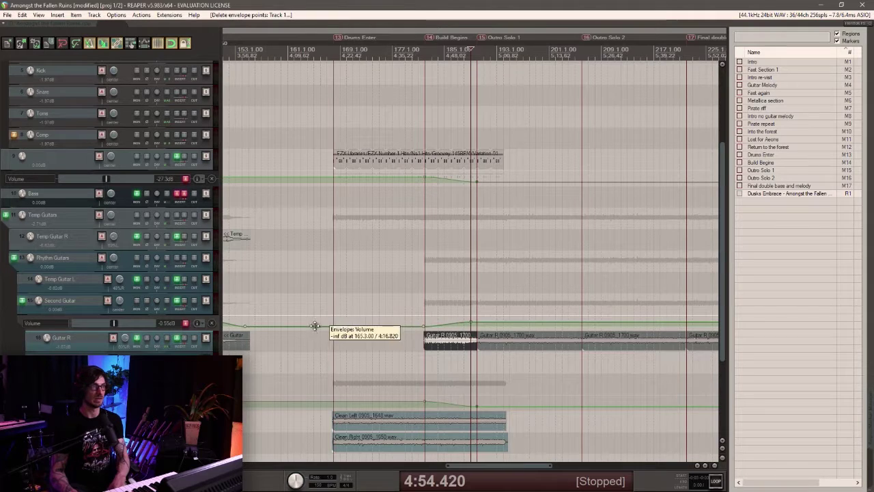
left_click(340, 331)
left_click(309, 322, "alt")
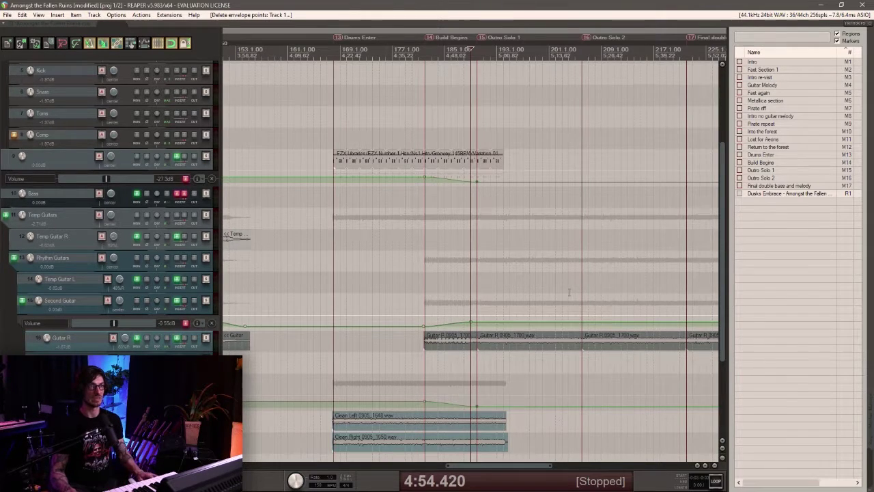
Show the volume envelope of the Drums track.
scroll(528, 267, "up", 3)
left_click(75, 152)
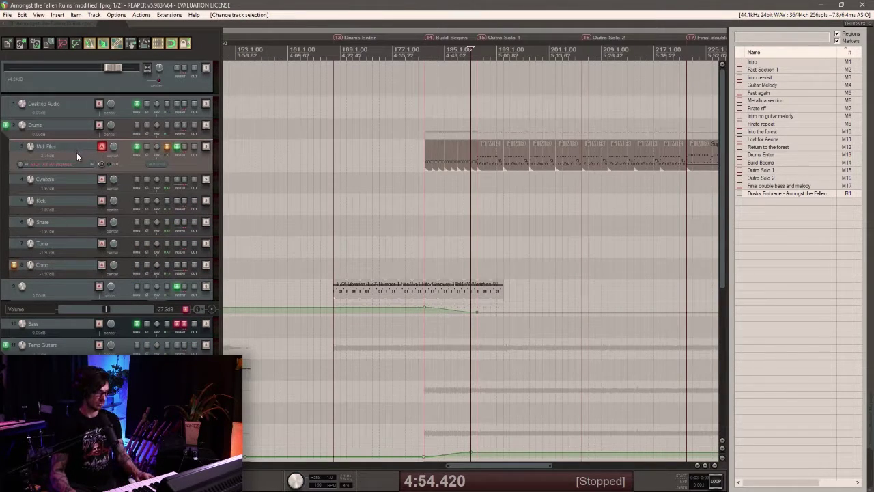
key("v")
key("v")
left_click(64, 132)
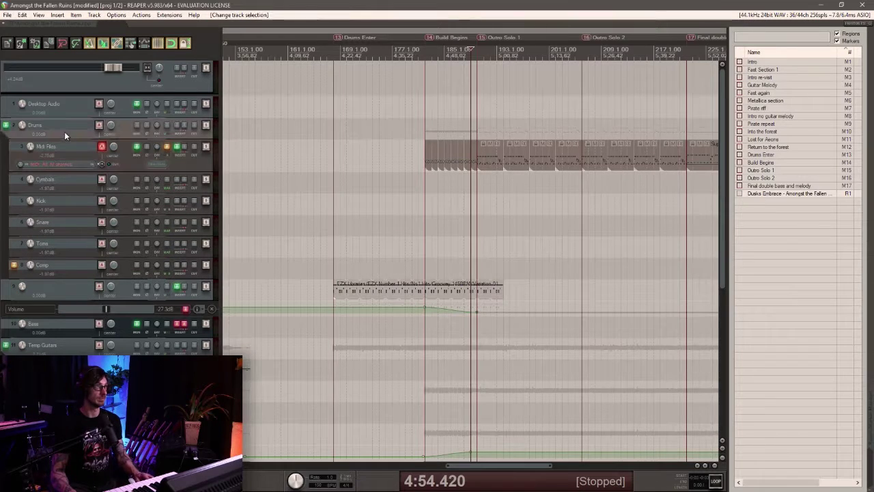
key("v")
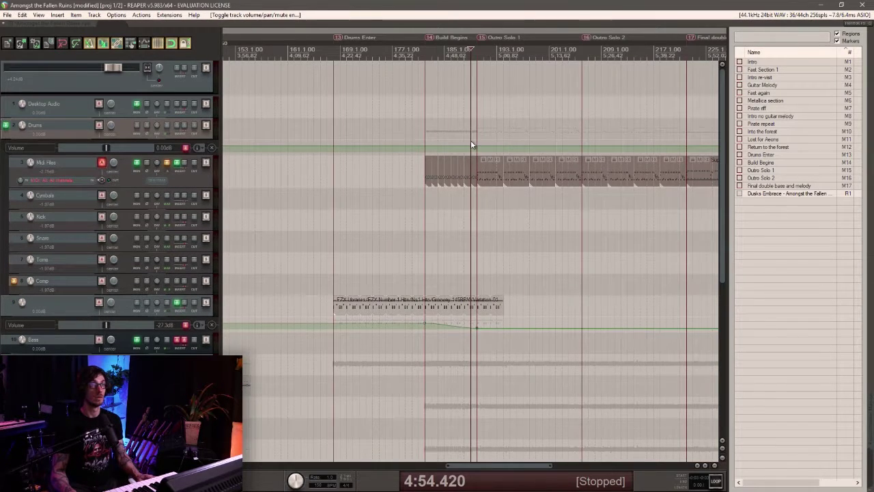
Add points to the Drums volume envelope around Return to the forest and Build Begins, and pull the stretch between them down.
scroll(470, 140, "down", 3)
scroll(464, 140, "down", 3)
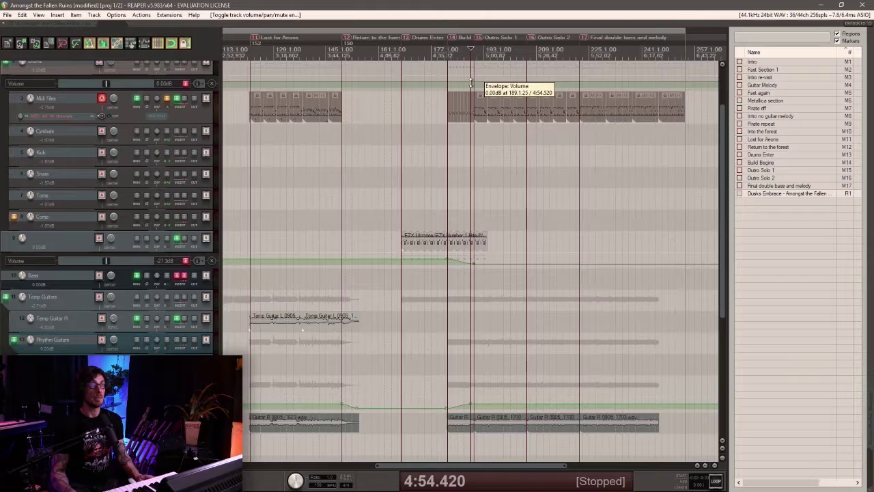
scroll(470, 83, "up", 6)
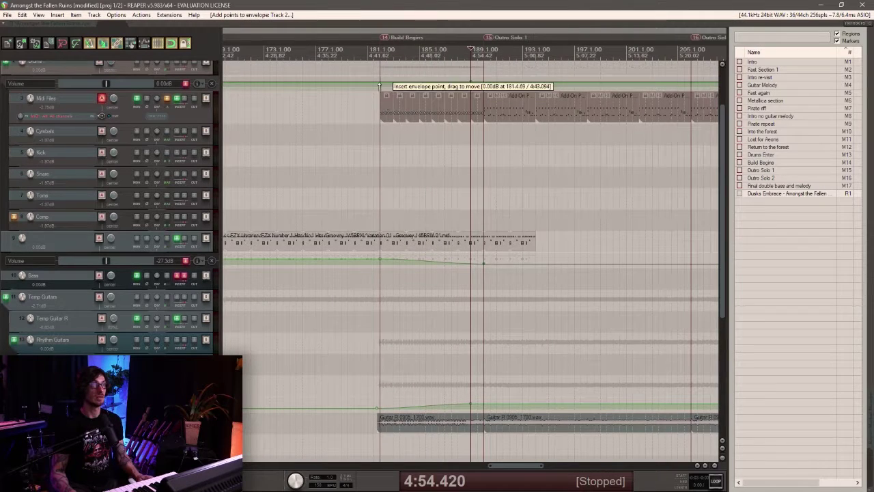
scroll(376, 86, "down", 4)
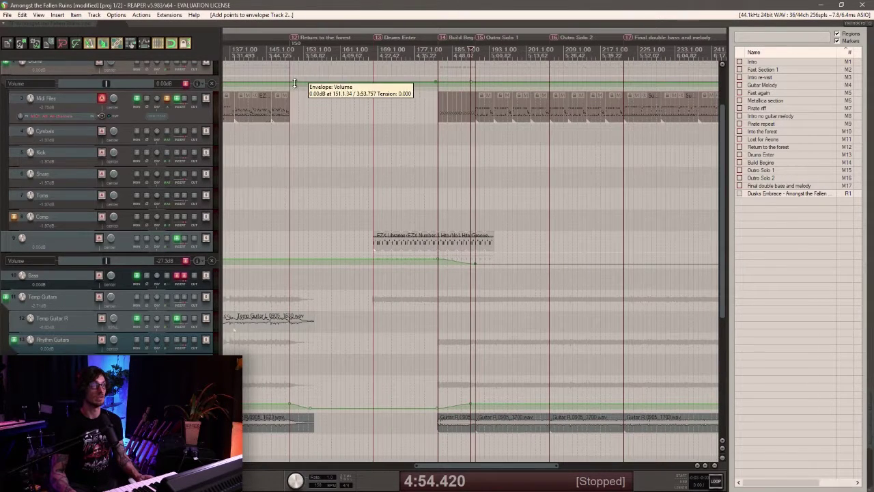
left_click_drag(377, 84, 376, 161)
Play from Build Begins, move the lowered Drums envelope point slightly closer to that marker, and save the project.
left_click(437, 132)
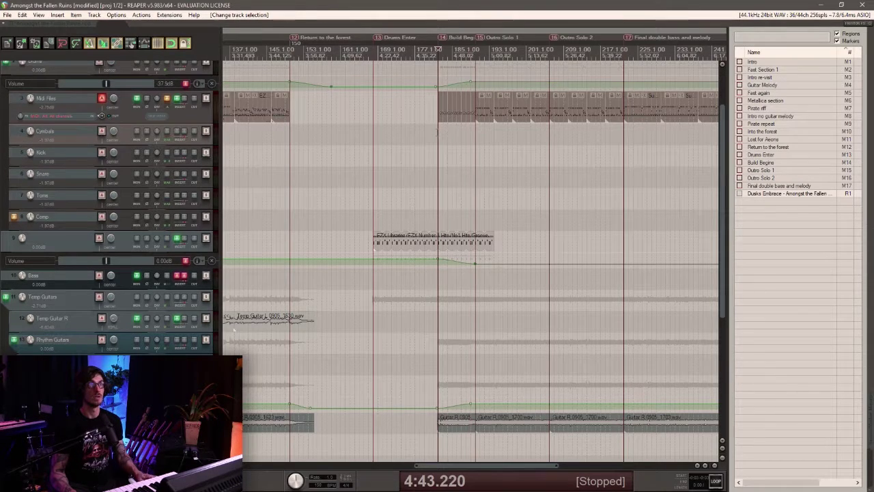
key("space")
scroll(438, 132, "up", 8)
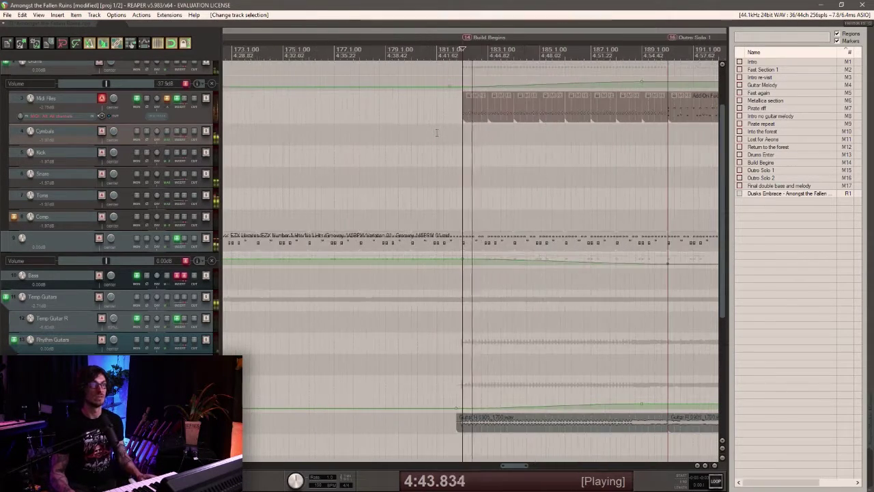
left_click_drag(431, 83, 440, 95)
key("ctrl+s")
Examine the arrangement from Build Begins through Outro Solo 1 during playback.
scroll(568, 254, "down", 4)
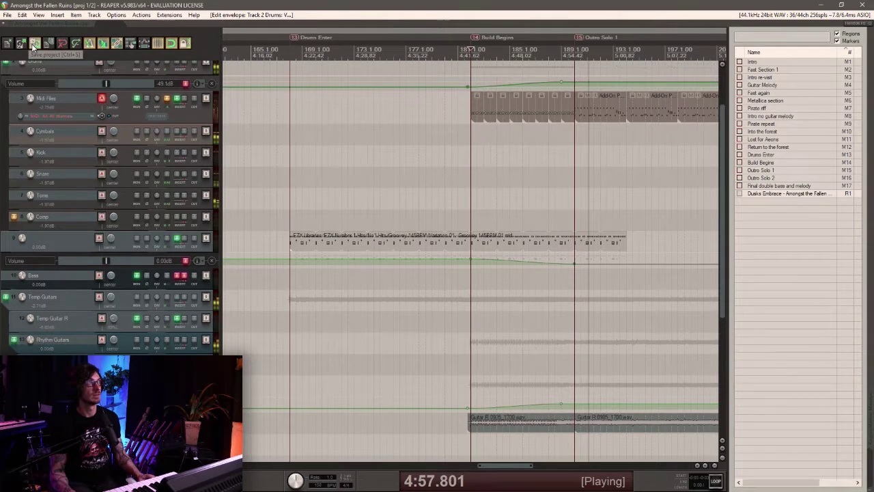
scroll(495, 137, "down", 5)
scroll(495, 139, "up", 3)
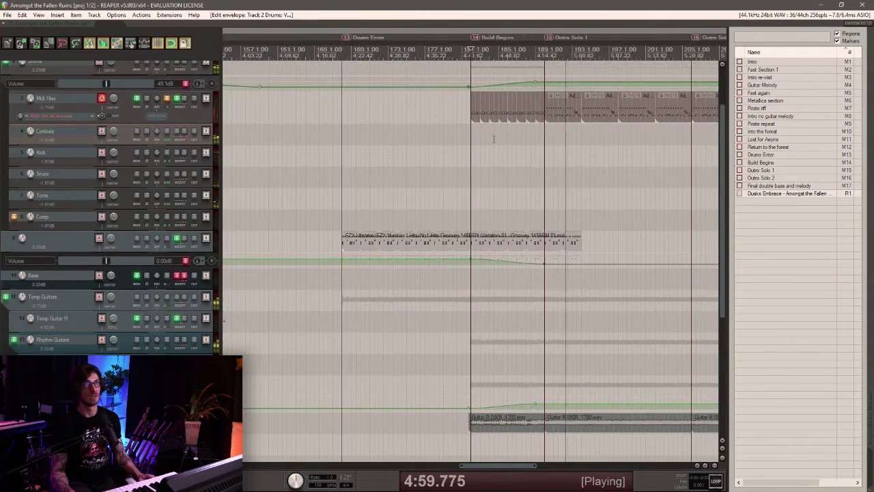
scroll(492, 138, "down", 3)
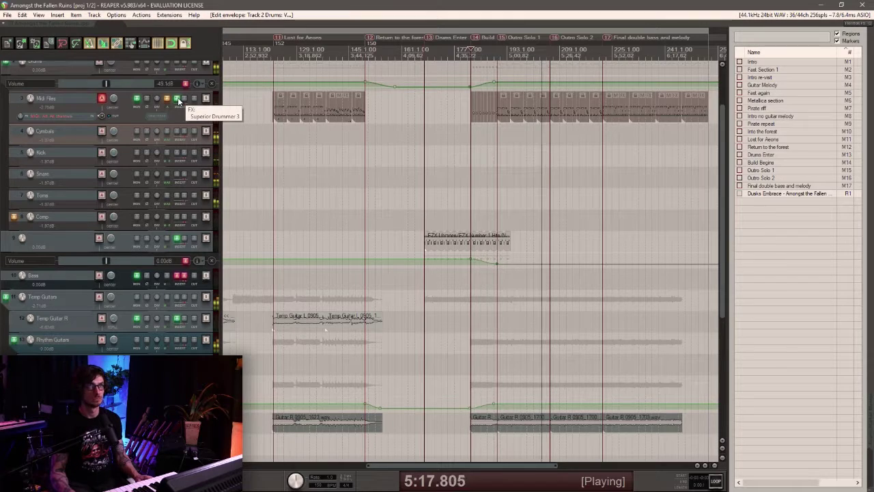
scroll(610, 157, "up", 4)
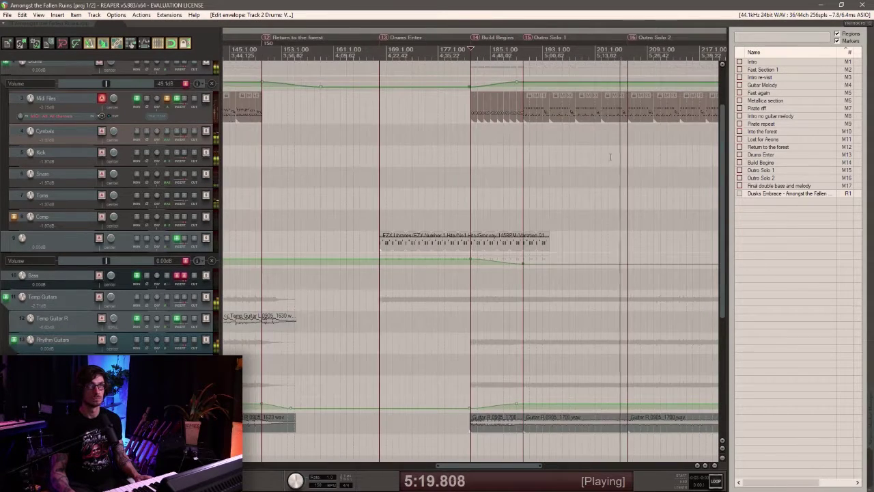
scroll(610, 156, "down", 2)
Play the song from the Outro Solo 2 marker and from the Final double bass and melody marker.
left_click(574, 120)
scroll(569, 126, "up", 6)
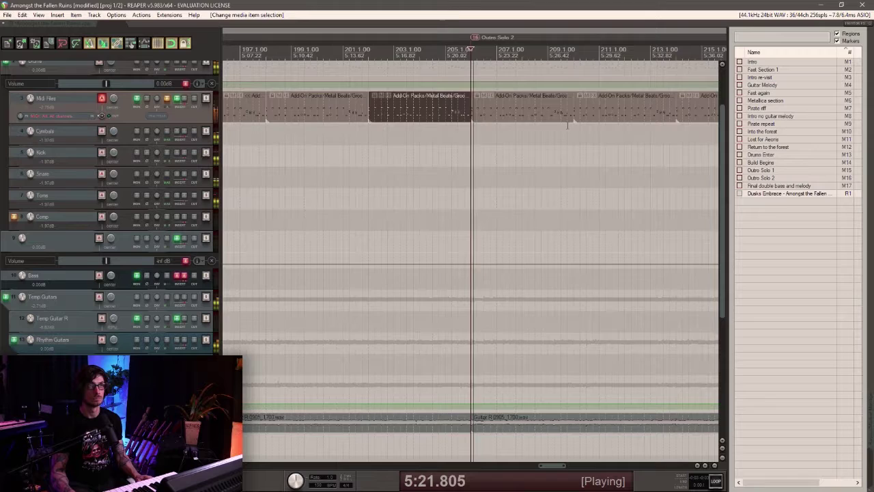
scroll(568, 126, "down", 6)
key("space")
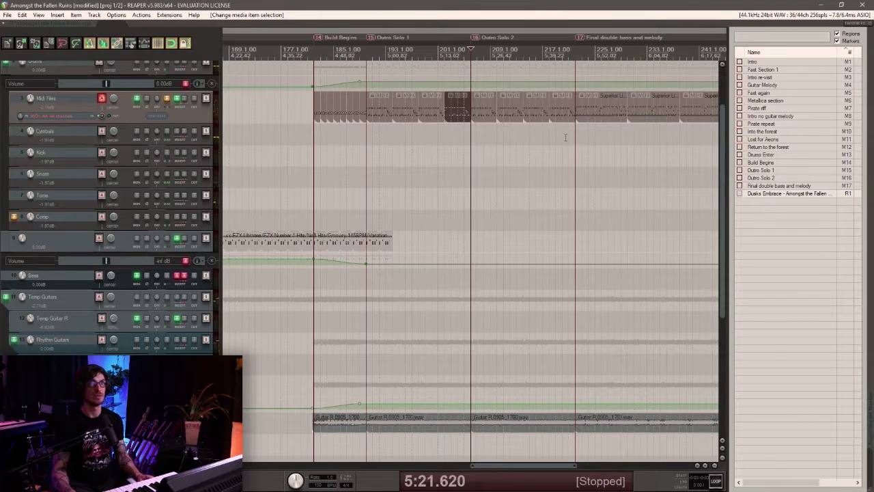
left_click(576, 126)
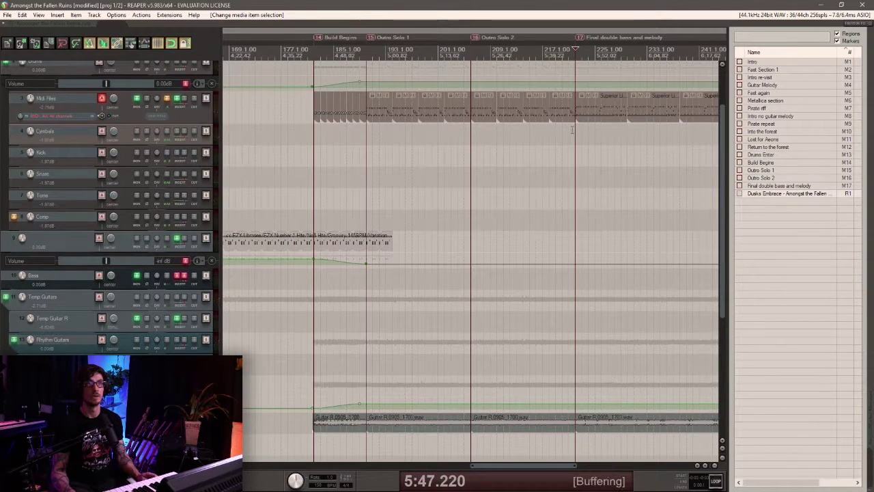
scroll(571, 131, "up", 4)
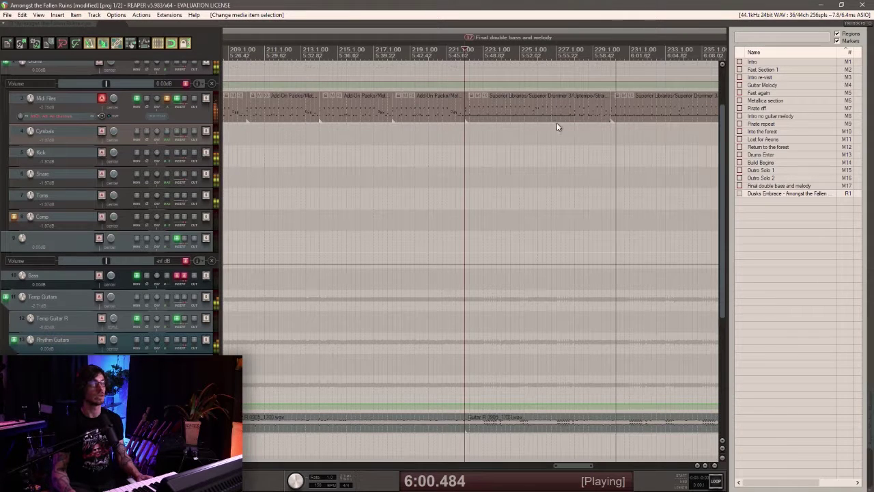
key("space")
scroll(557, 126, "down", 3)
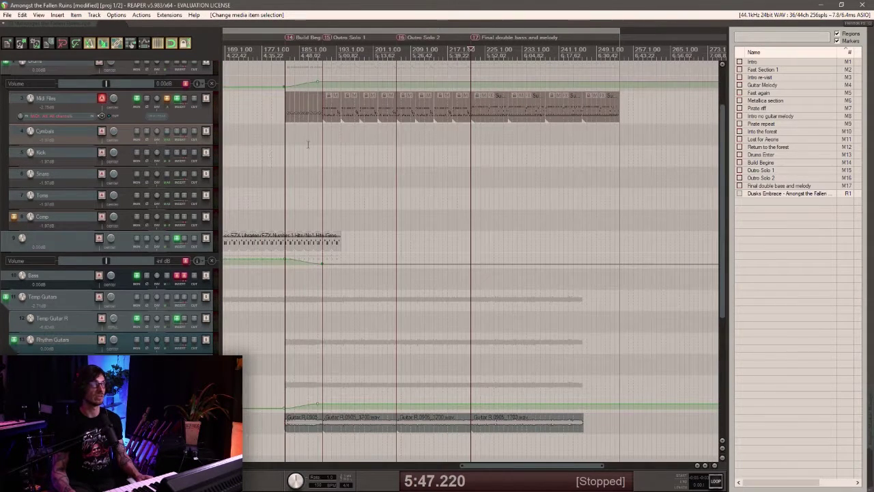
Select the drum MIDI item at Outro Solo 2, followed by the first one at the Outro Solo 1 marker.
left_click(407, 118)
scroll(403, 127, "up", 3)
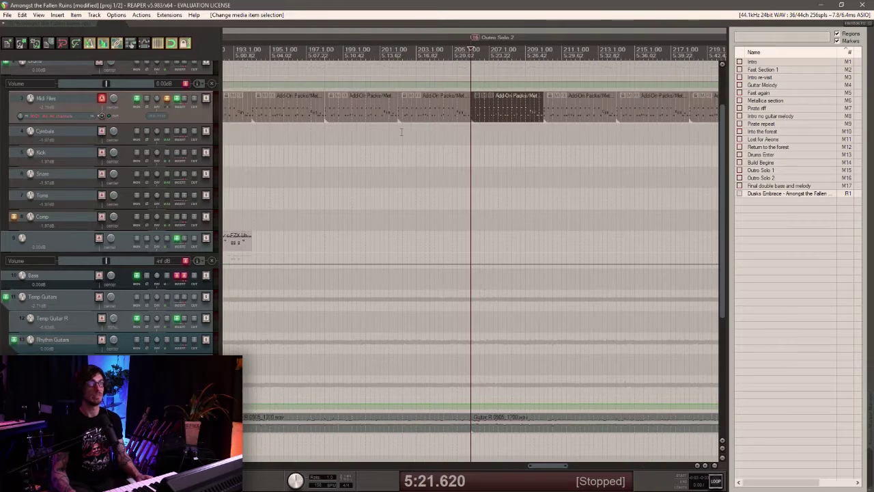
left_click(372, 120)
scroll(394, 137, "up", 6)
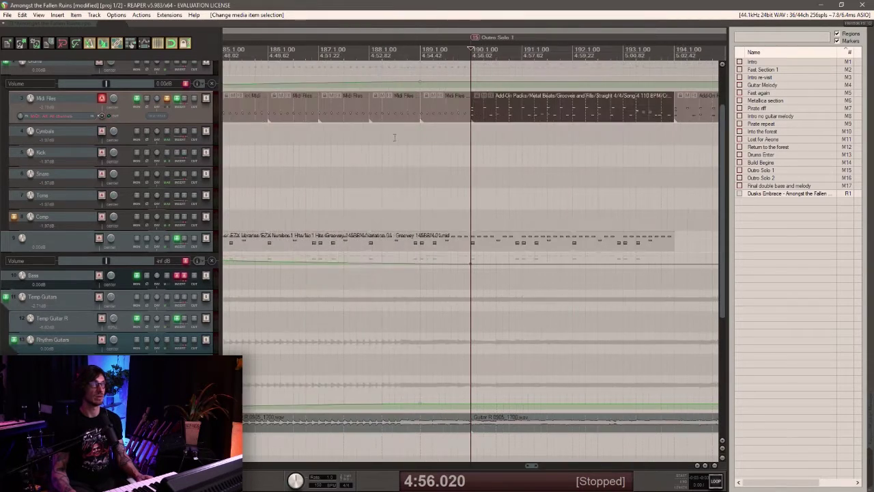
scroll(410, 147, "down", 1)
scroll(442, 166, "up", 2)
scroll(546, 191, "up", 3)
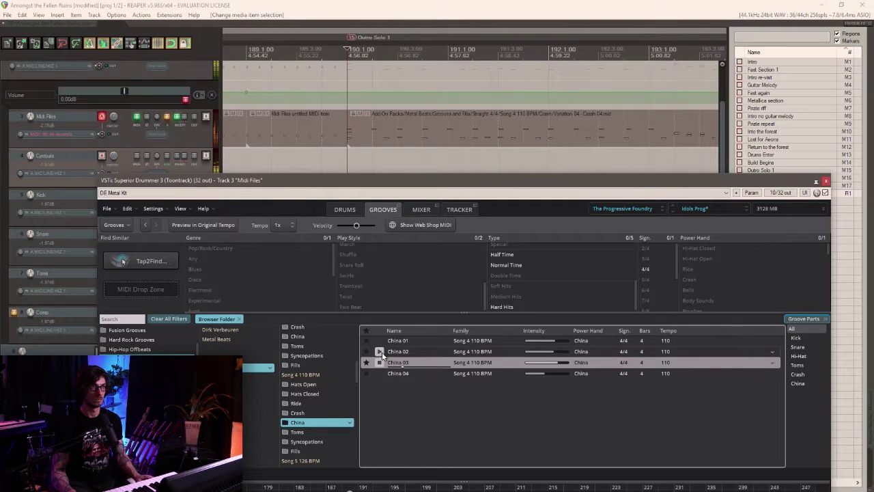
Preview the China 01 and Crash 01 grooves of Song 4 110 BPM in Superior Drummer 3.
left_click(380, 342)
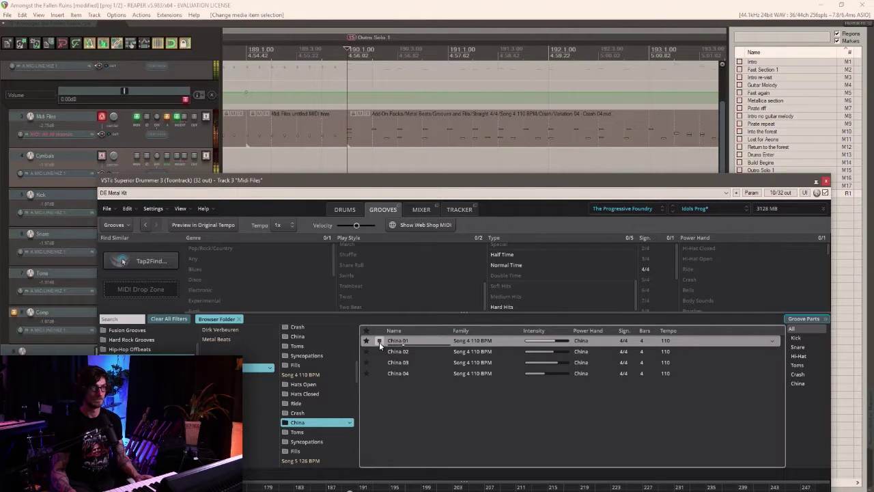
left_click(323, 413)
left_click(380, 341)
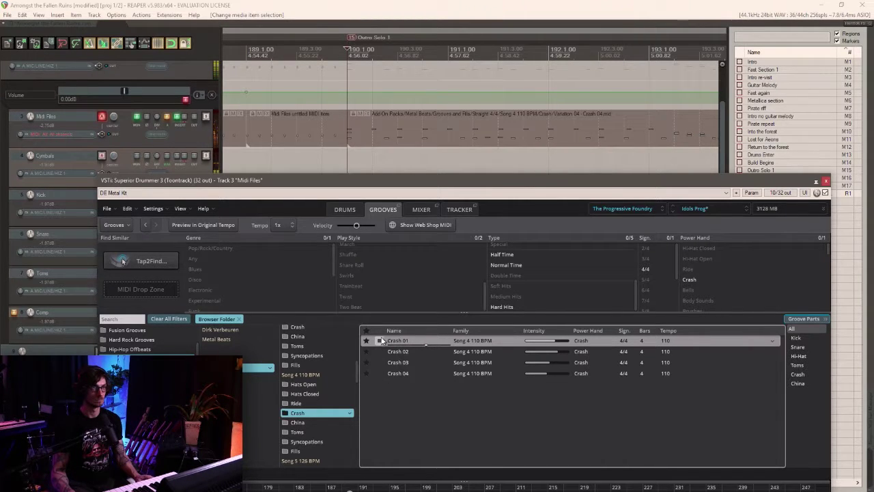
Preview the Crash 02, 03 and 04 grooves of Song 4 110 BPM, followed by Hats Open 06 and 05.
left_click(384, 352)
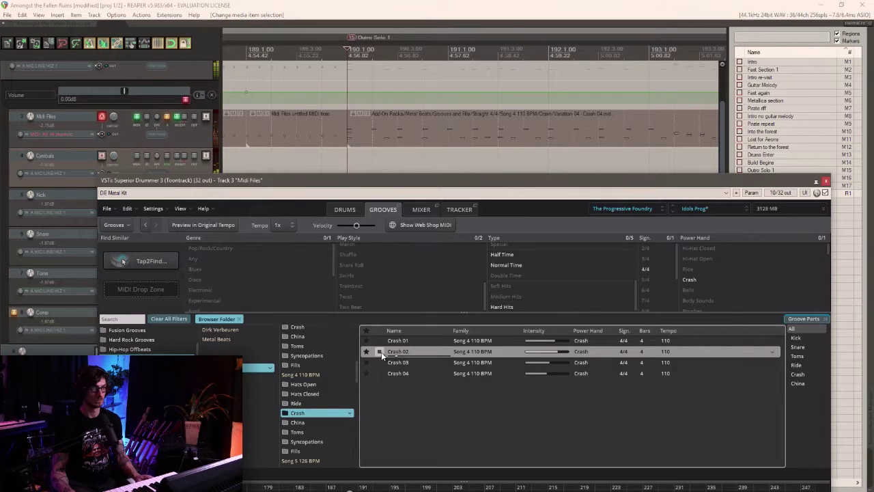
left_click(380, 363)
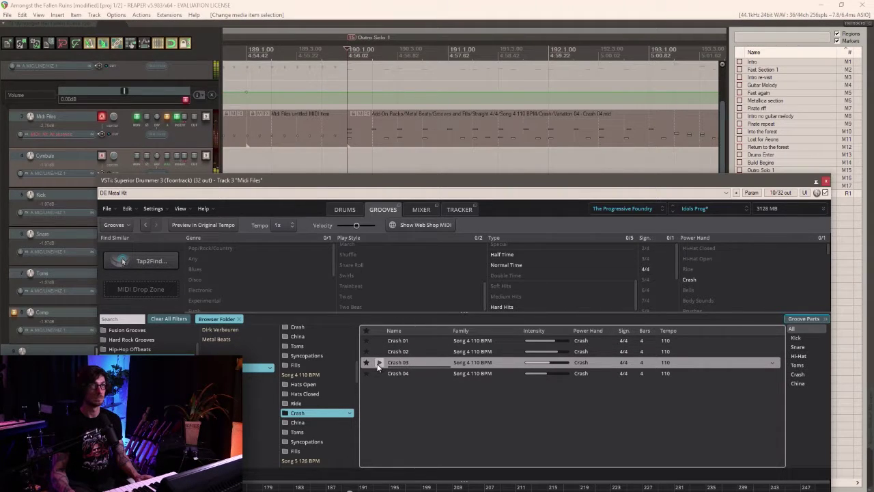
left_click(380, 374)
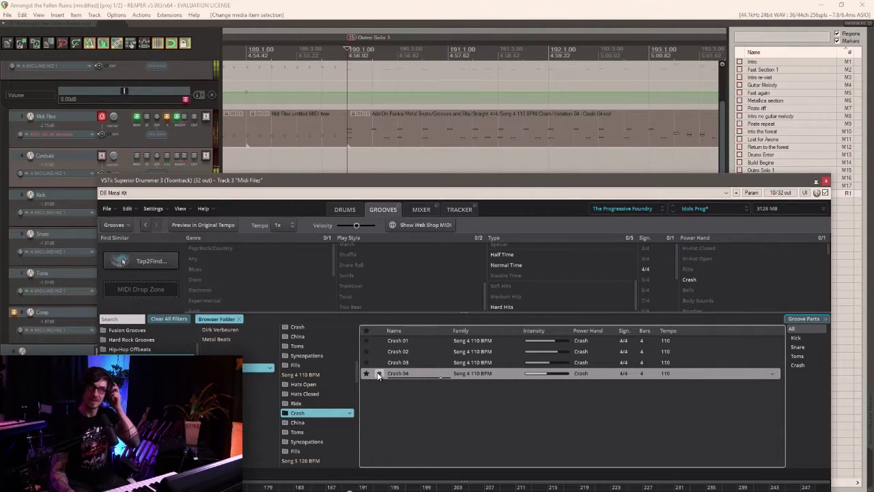
left_click(347, 385)
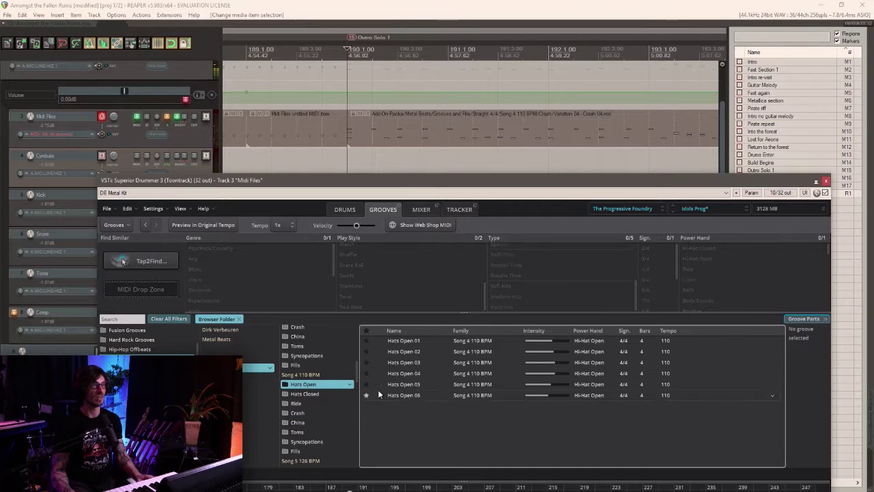
left_click(381, 394)
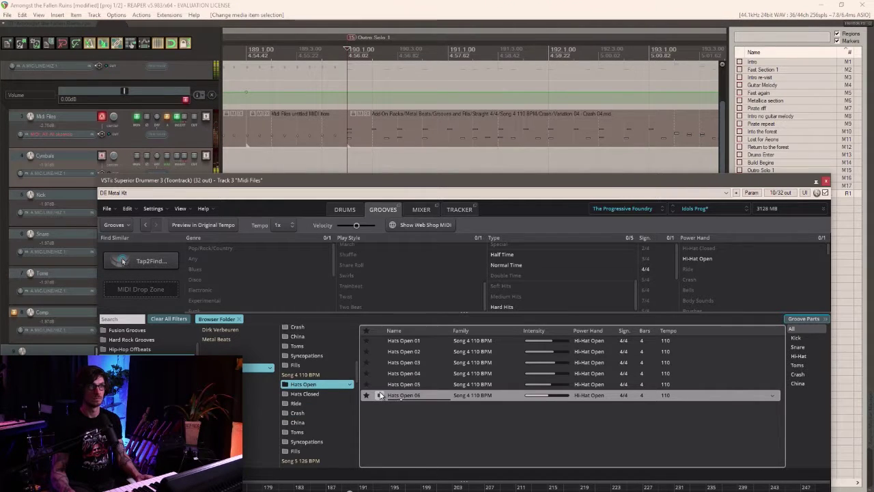
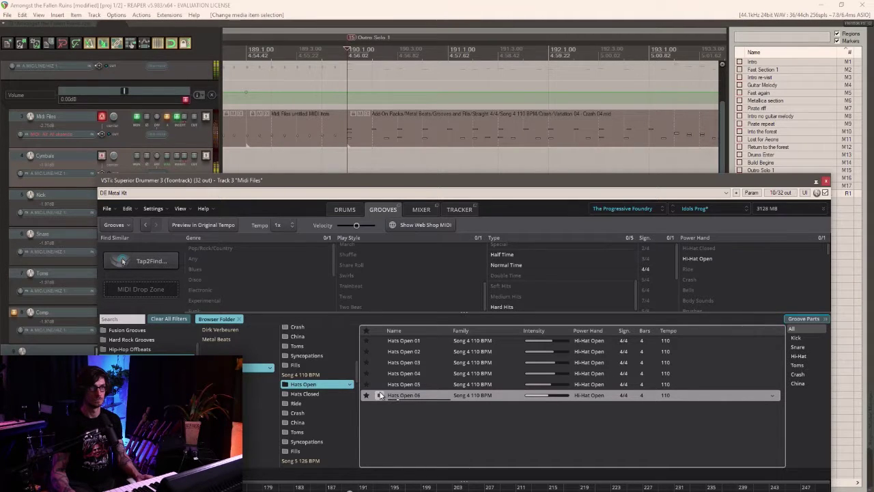
left_click(379, 384)
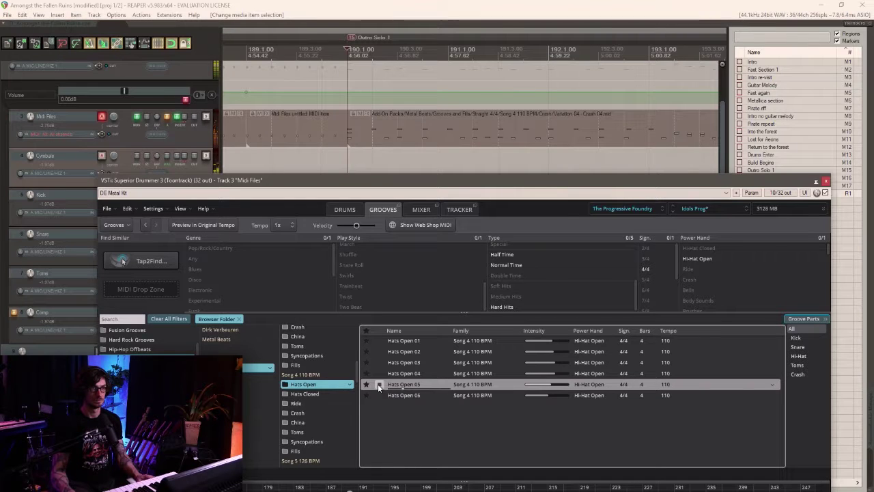
Delete the drum MIDI items on the Midi Files track from Outro Solo 1 up to the Final double bass and melody marker.
left_click(397, 142)
scroll(437, 150, "down", 3)
key("Delete")
scroll(616, 141, "down", 4)
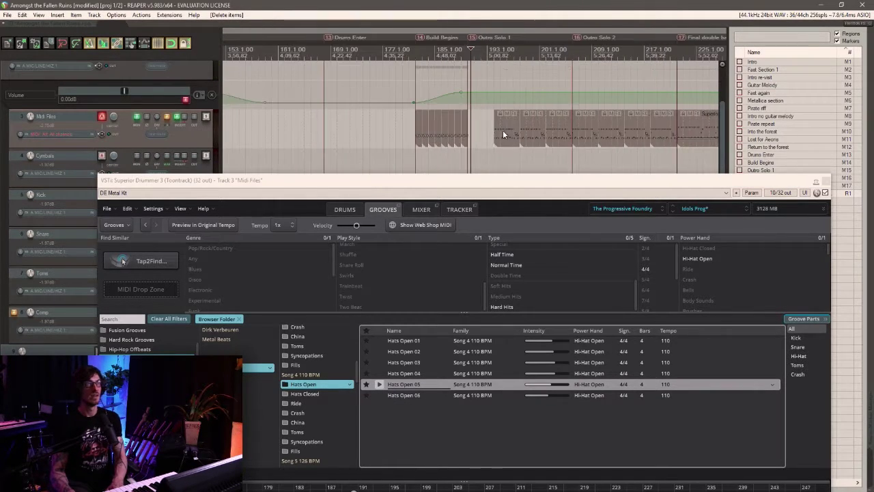
left_click_drag(656, 142, 657, 143)
key("Delete")
Insert the Hats Open 06 groove at the Outro Solo 1 marker on the Midi Files track and shorten it to two bars.
left_click_drag(413, 395, 471, 127)
scroll(469, 154, "up", 4)
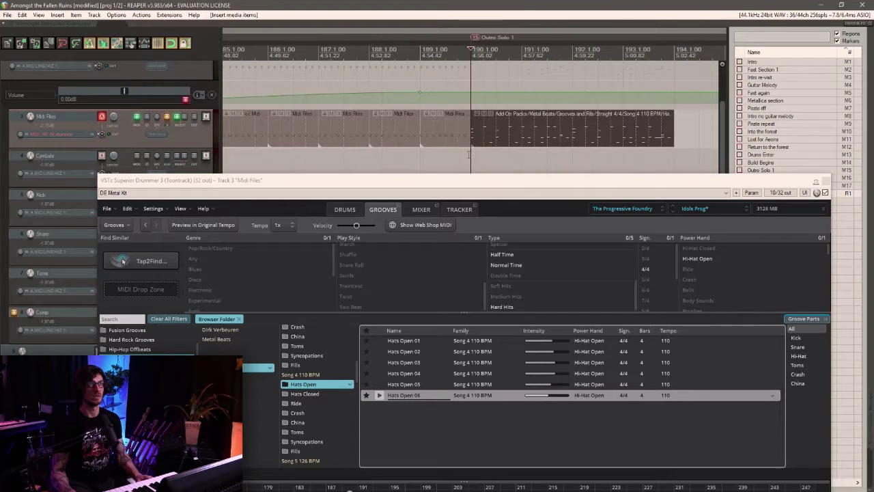
left_click_drag(666, 135, 548, 138)
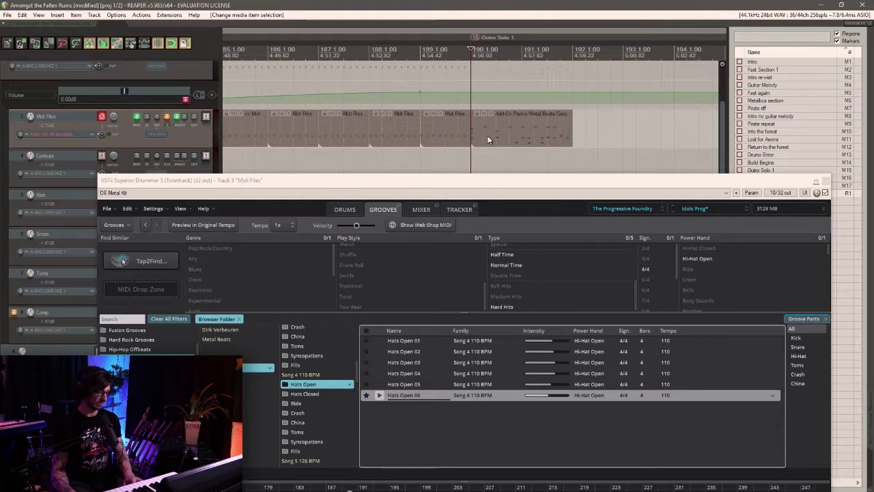
Copy the two-bar Hats Open 06 item repeatedly to fill Outro Solo 1 and Outro Solo 2 up to the Final double bass and melody marker.
scroll(488, 139, "down", 2)
mouse_move(482, 130)
left_mouse_down()
mouse_move(585, 137)
mouse_move(646, 129)
mouse_move(482, 123)
left_mouse_up()
scroll(646, 129, "down", 2)
mouse_move(483, 125)
left_mouse_down()
mouse_move(605, 131)
mouse_move(593, 129)
left_mouse_up()
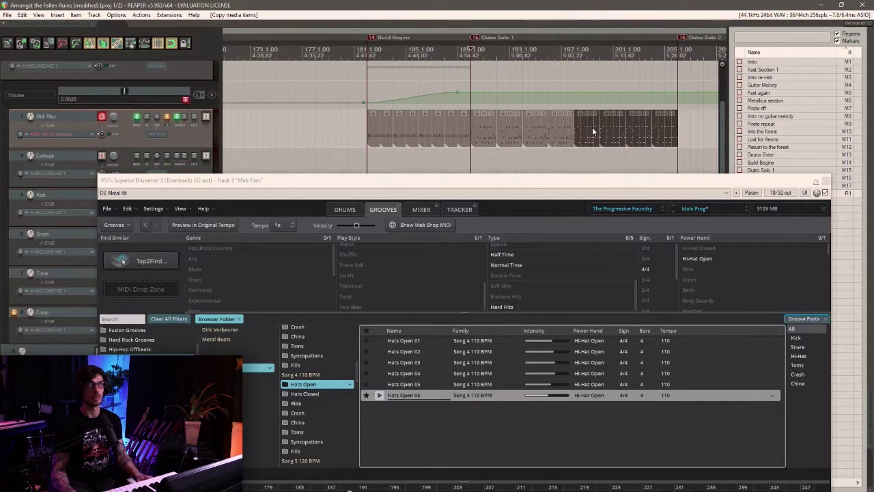
scroll(594, 137, "down", 3)
mouse_move(583, 146)
left_mouse_down()
mouse_move(482, 132)
mouse_move(588, 135)
left_mouse_up()
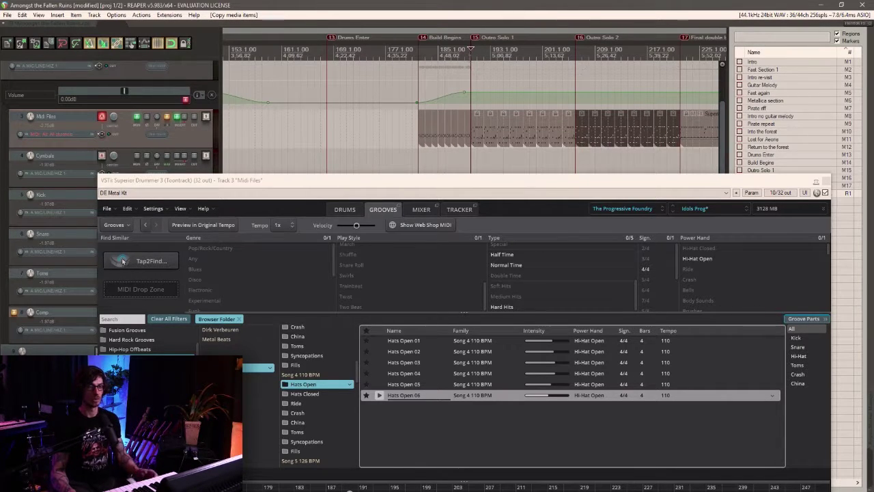
Glue the drum items across Outro Solo 1 and Outro Solo 2 into one item and open it in the MIDI editor.
key("space")
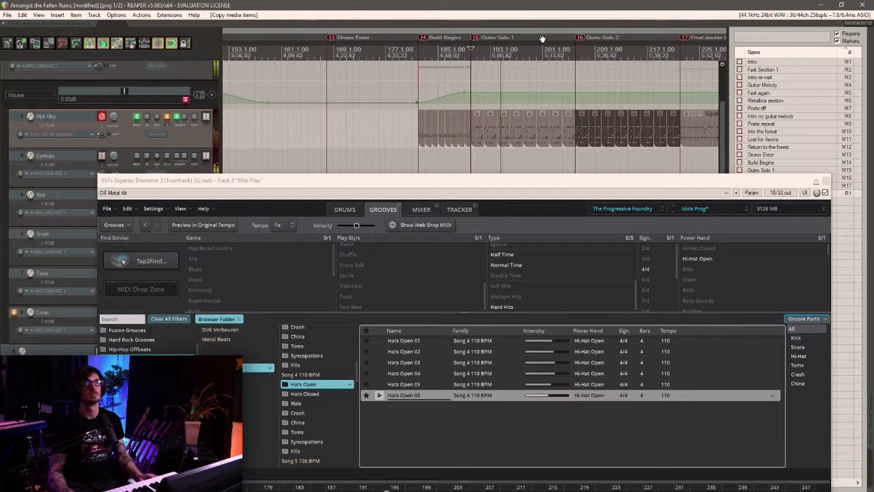
left_click_drag(673, 129, 478, 133)
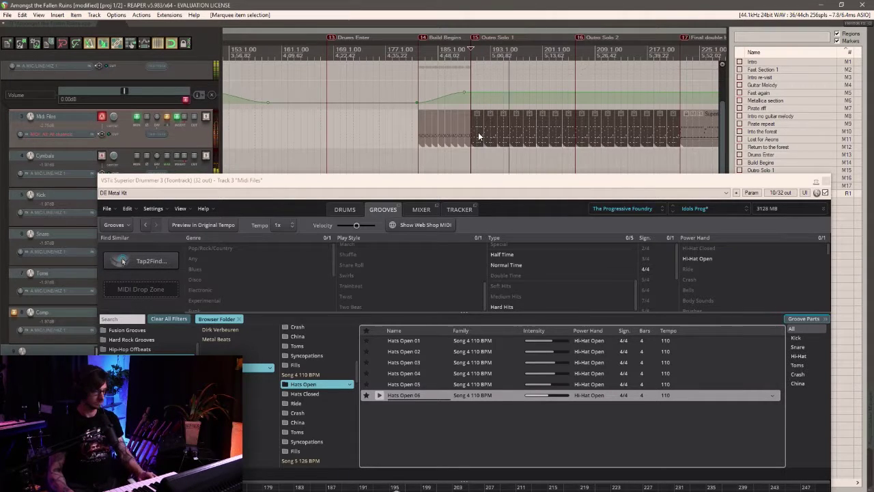
key("ctrl+shift+g")
double_click(512, 143)
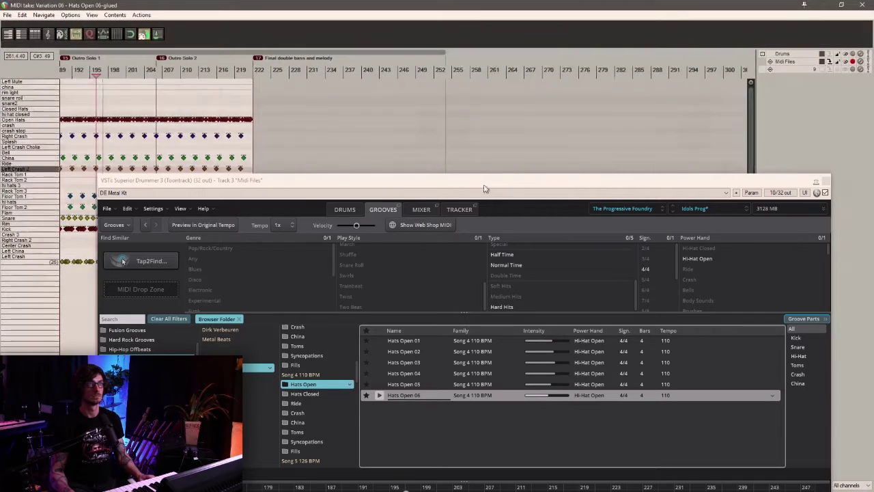
left_click(826, 181)
scroll(328, 186, "up", 3)
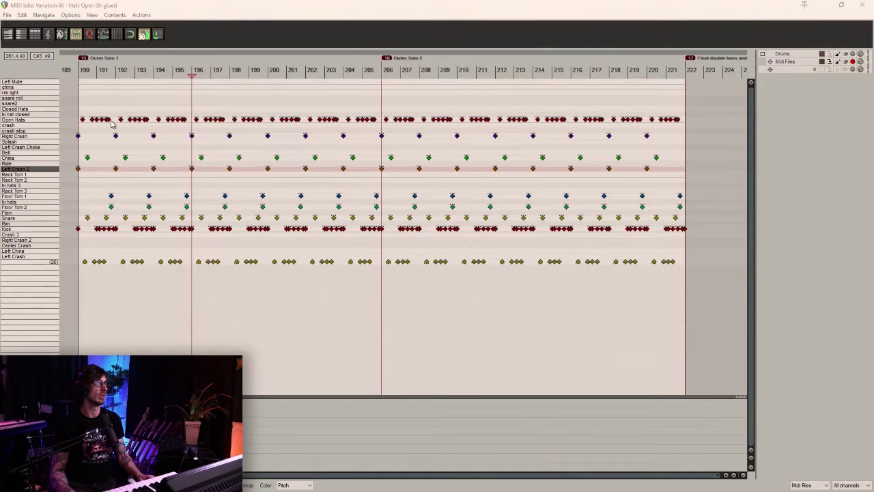
scroll(72, 128, "up", 4)
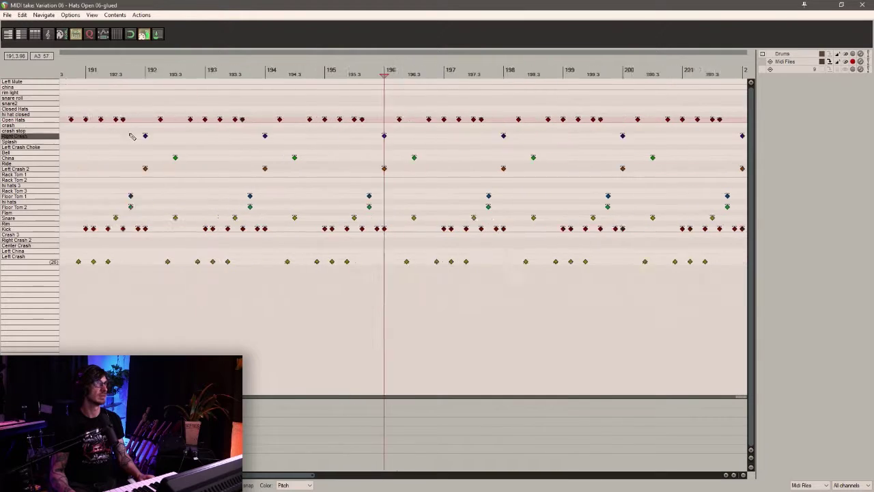
Move all Open Hats notes to the Left Crash 2 row.
left_click(49, 121)
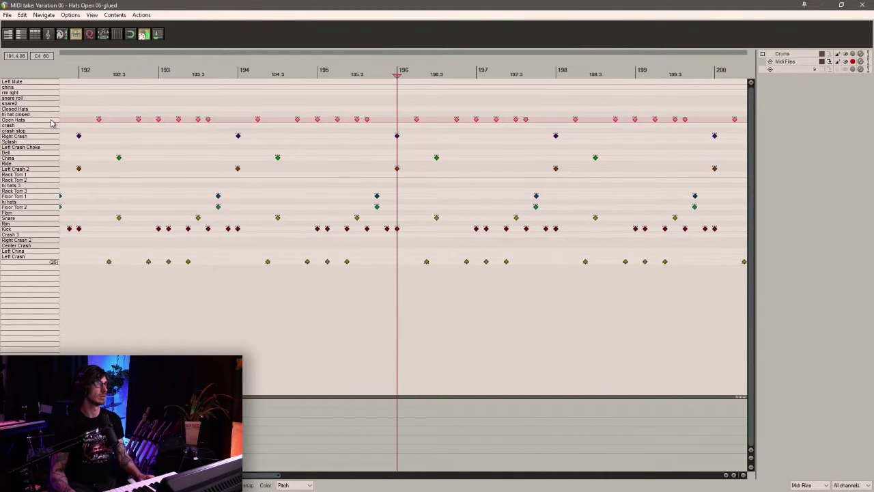
left_click(37, 121)
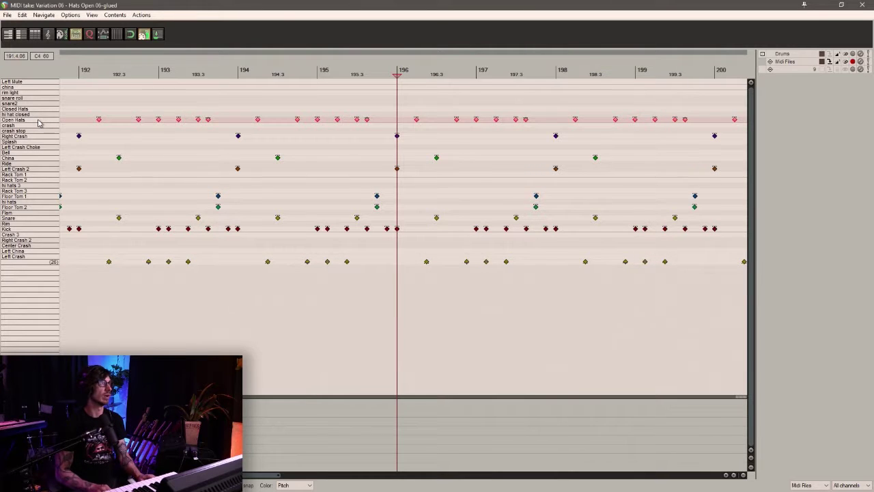
key("Down")
key("Up")
key("Up")
key("Up")
key("Up")
key("Up")
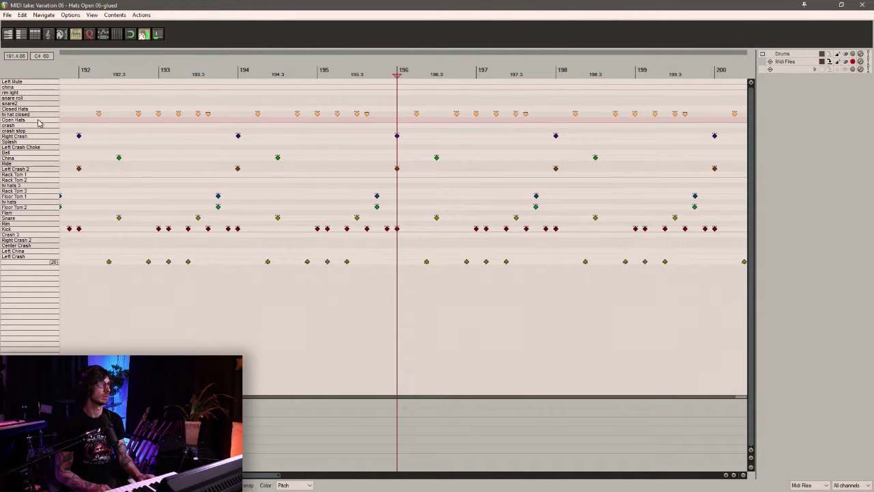
key("Up")
key("Up")
key("Up")
key("Down")
key("Down")
key("Down")
key("Down")
key("Down")
key("Down")
key("Down")
key("Down")
key("Down")
key("Down")
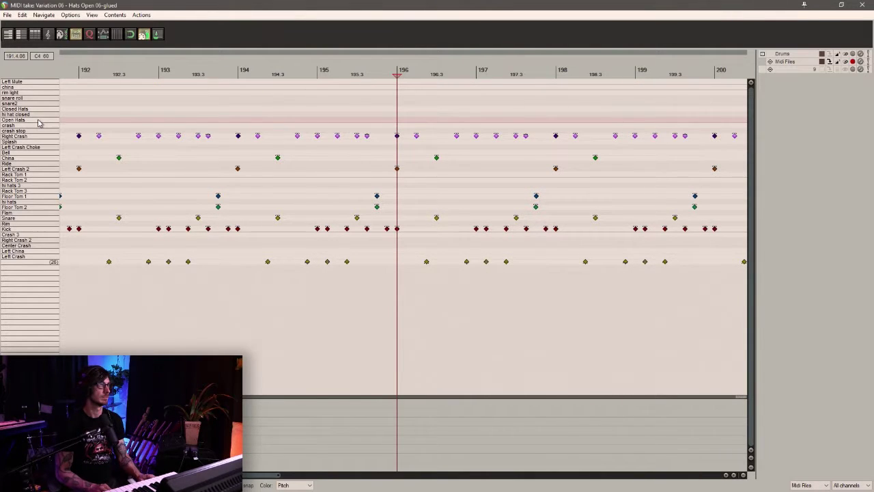
key("Down")
key("Down")
key("Down")
key("Down")
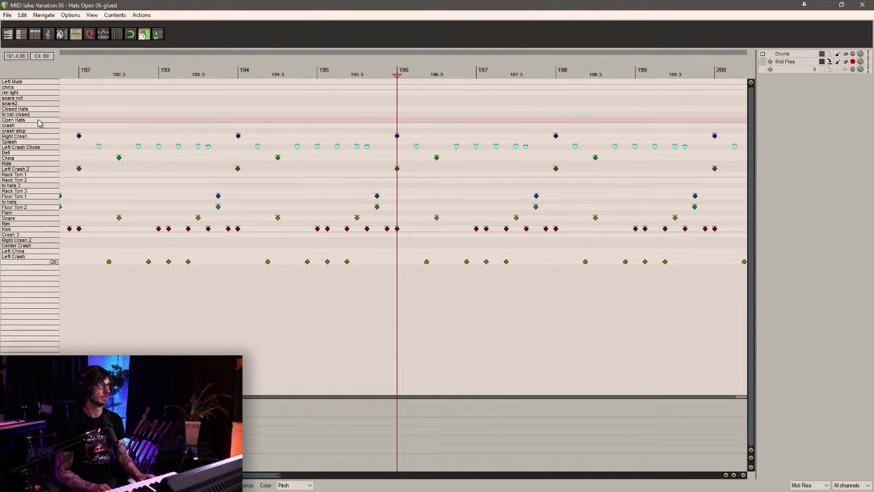
key("Down")
key("Down")
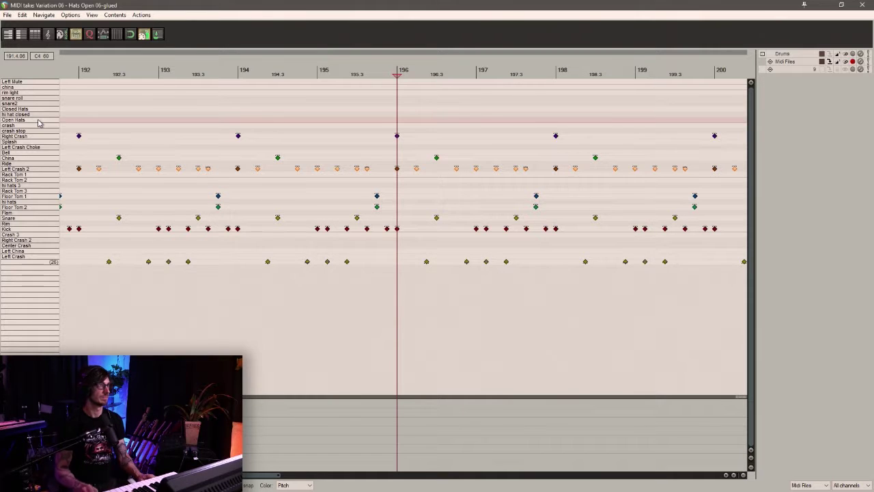
Move all notes on the unnamed row 26 up to the Left Crash 2 row.
left_click(53, 262)
right_click(54, 265)
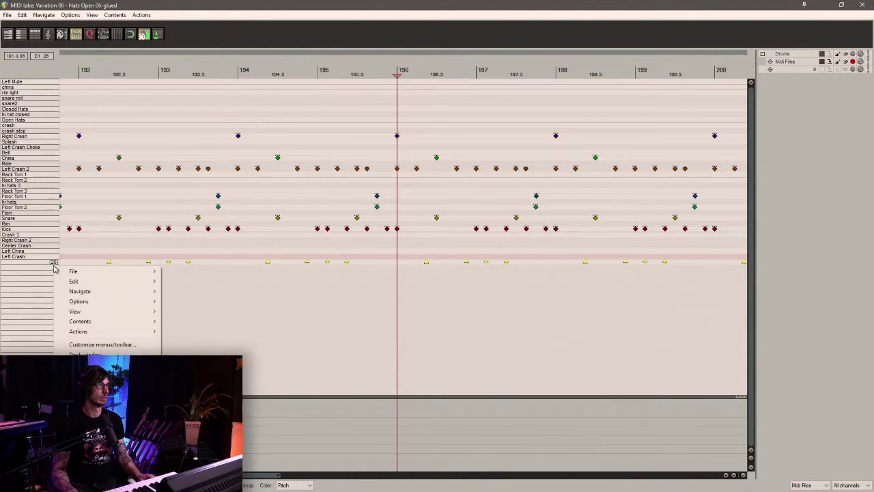
left_click(54, 264)
key("Up")
key("Up")
key("Up")
key("Up")
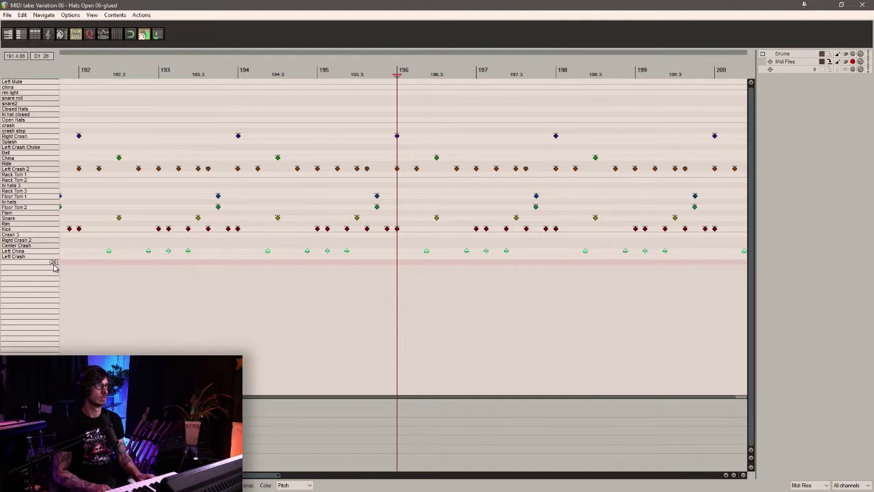
key("Up")
key("Up")
key("Up")
key("Up")
key("Up")
key("Up")
key("Up")
key("Up")
key("Up")
key("Up")
key("Up")
key("Up")
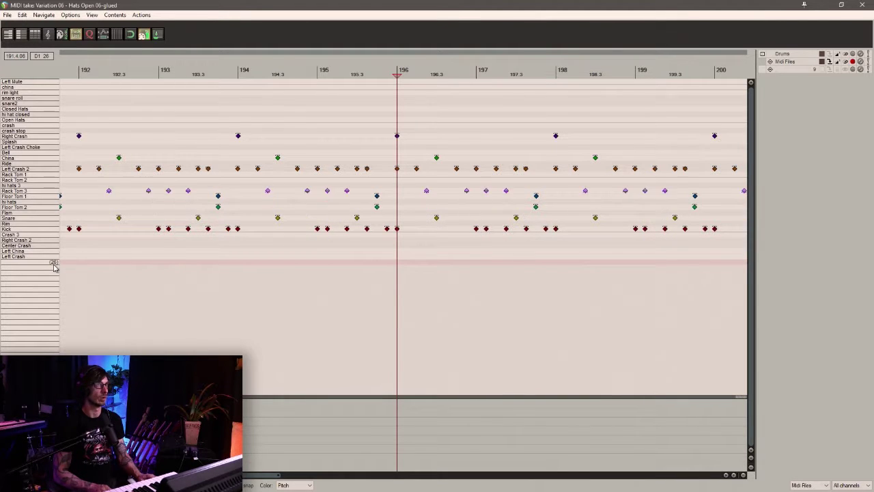
key("Up")
Close the MIDI editor and save the project.
key("space")
key("space")
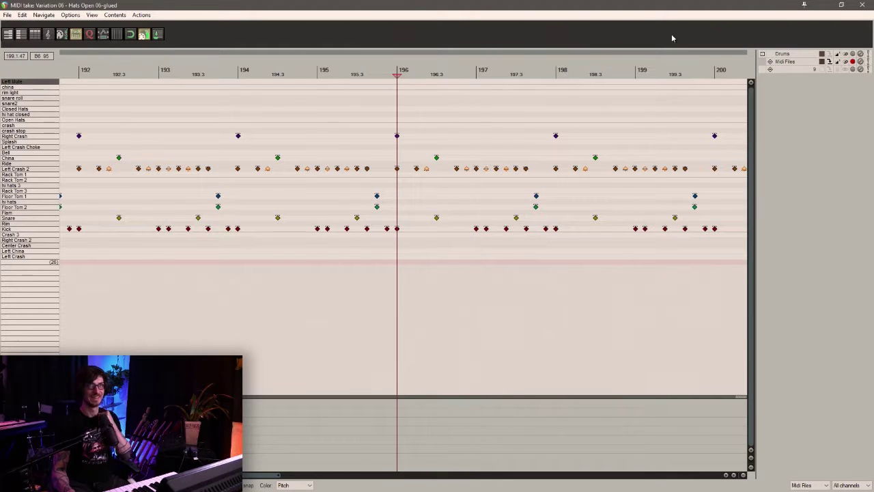
left_click(863, 5)
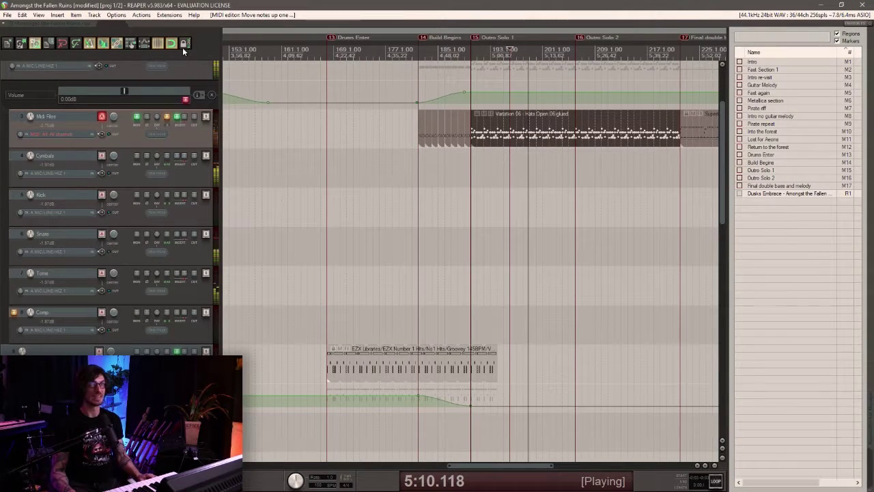
key("ctrl+s")
Stop playback and place the edit cursor one bar before the Outro Solo 2 marker.
scroll(385, 145, "down", 2)
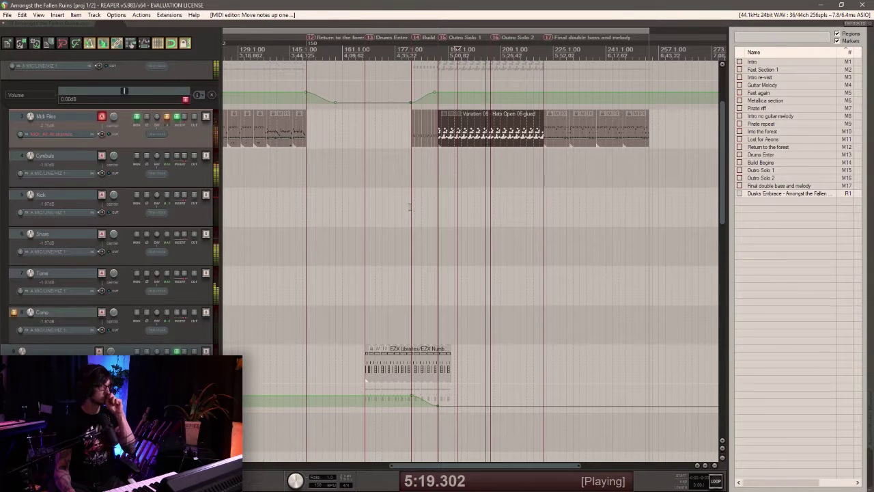
scroll(478, 167, "up", 5)
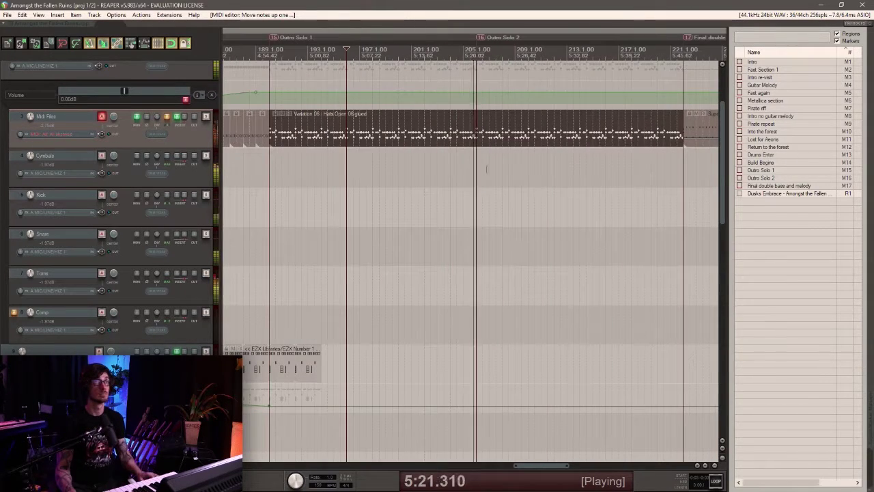
key("space")
left_click(464, 143)
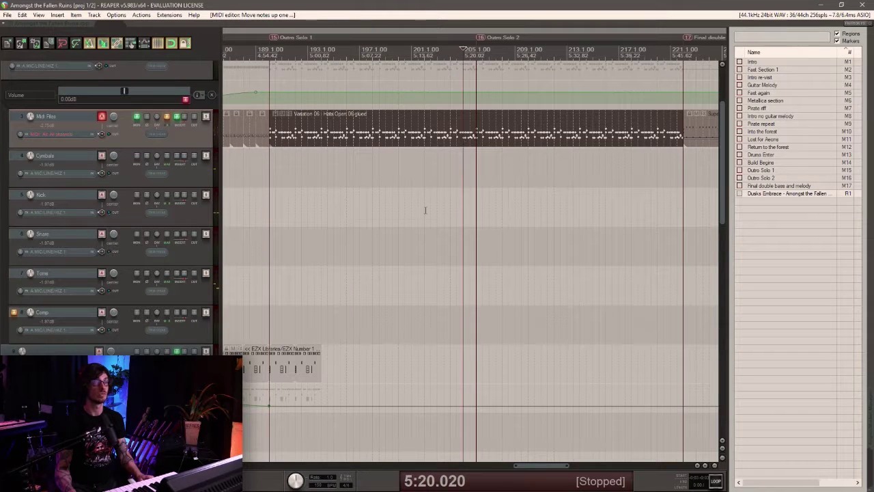
Open Superior Drummer 3 from the Midi Files track's insert and browse to the Song 4 110 BPM fills.
key("ctrl+m")
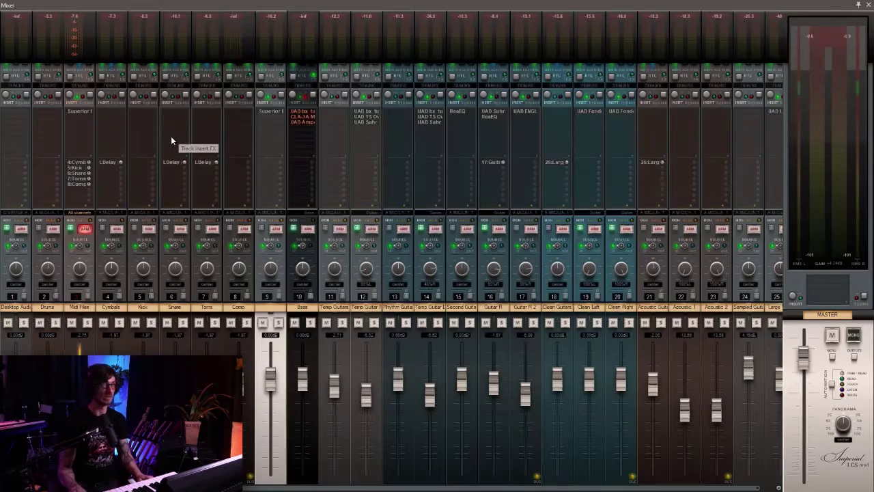
left_click(82, 115)
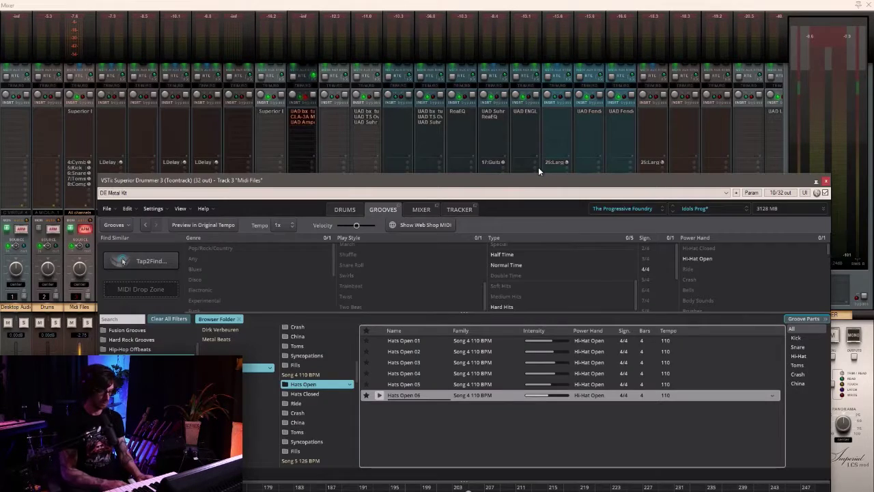
key("ctrl+m")
left_click(301, 450)
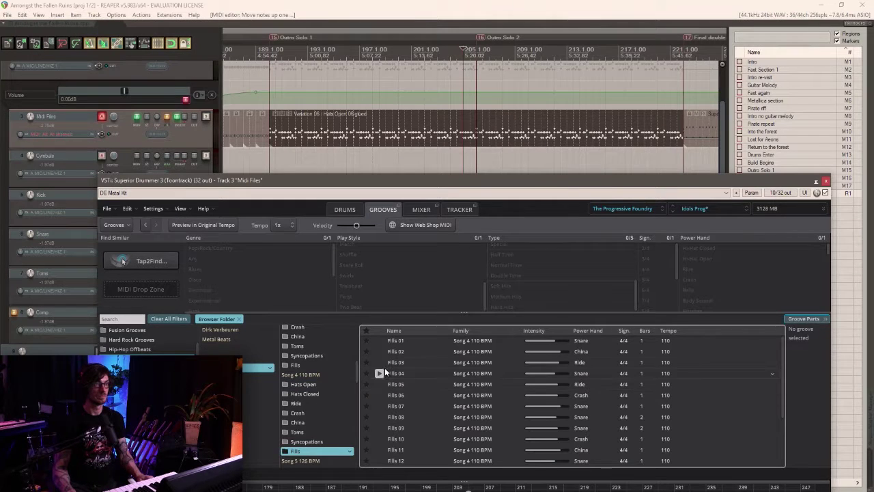
Sort the Song 4 110 BPM fills by intensity and audition Fills 03, Fills 16 and Fills 01.
left_click(382, 363)
scroll(385, 385, "down", 3)
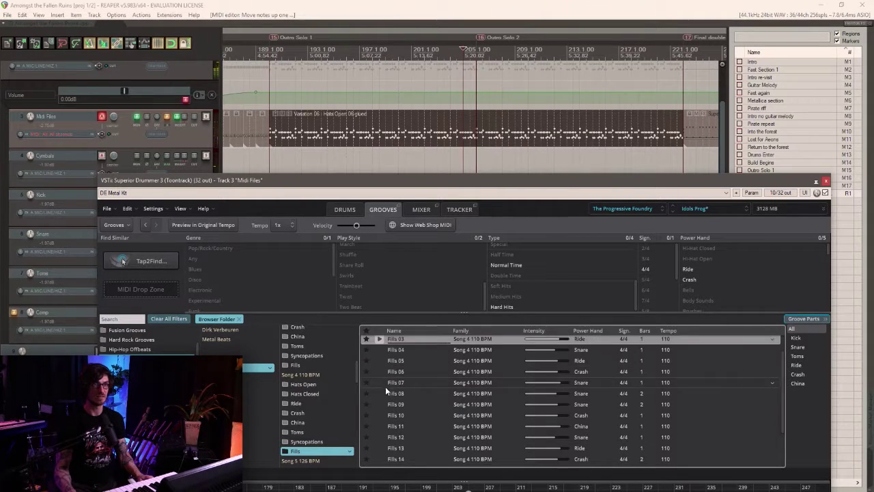
left_click(532, 332)
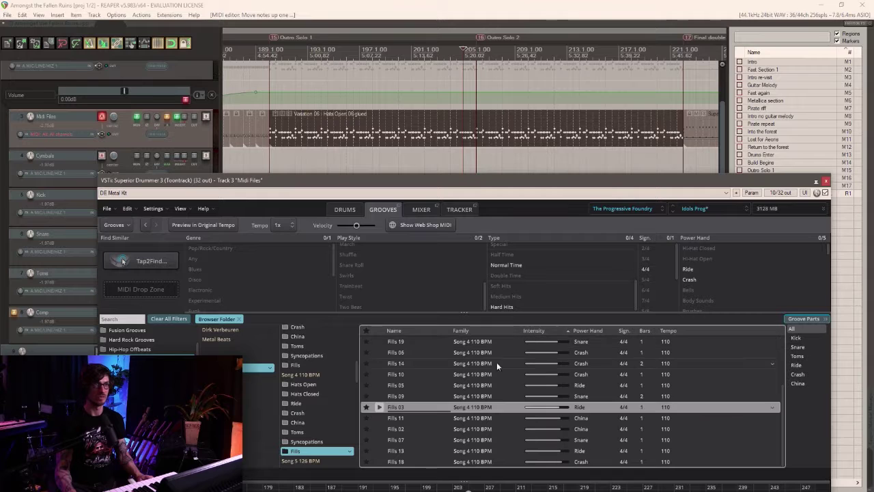
left_click(381, 340)
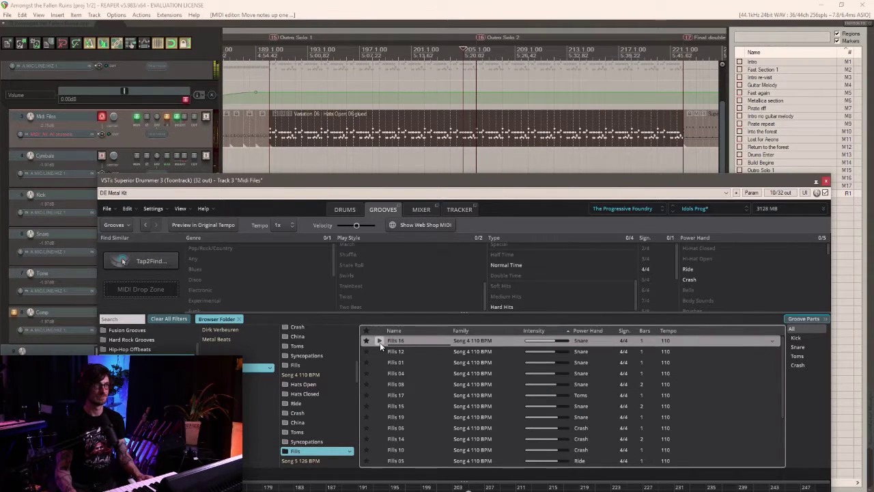
left_click(381, 360)
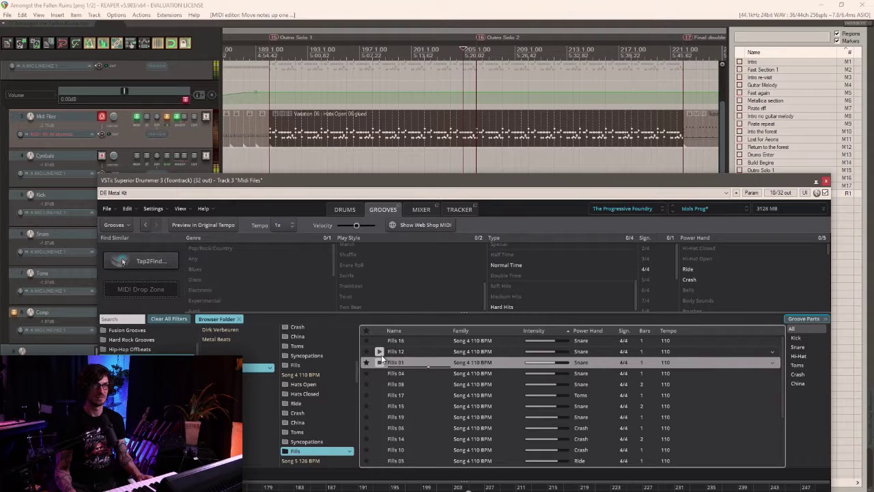
Browse to the Song 6 150 BPM Syncopations folder and audition Syncopations 02.
scroll(342, 410, "down", 10)
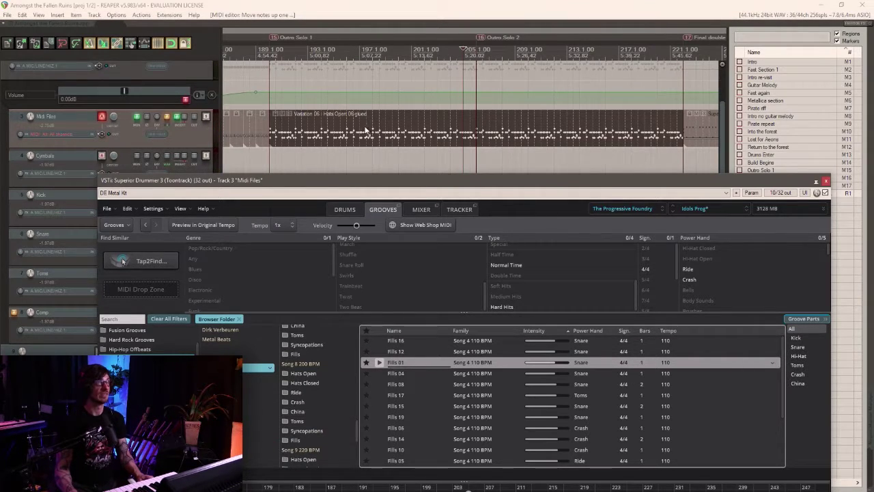
scroll(365, 131, "down", 1)
scroll(365, 132, "up", 1)
scroll(305, 384, "up", 4)
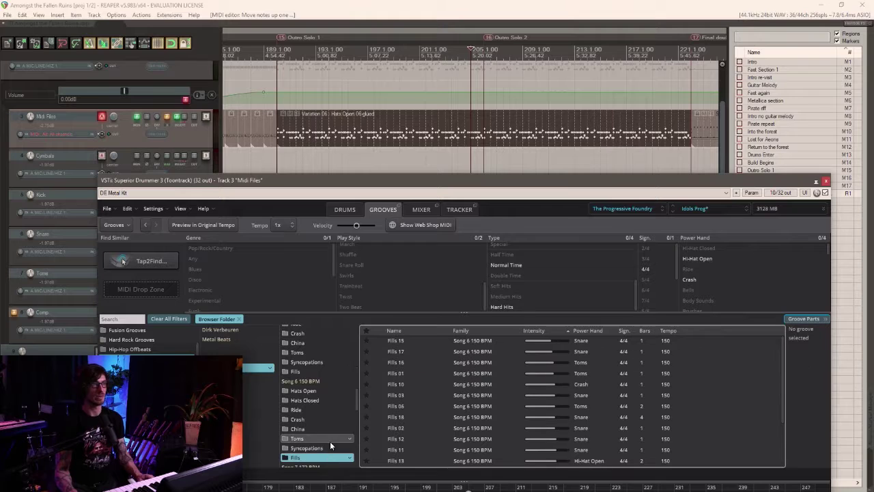
left_click(330, 447)
left_click(387, 363)
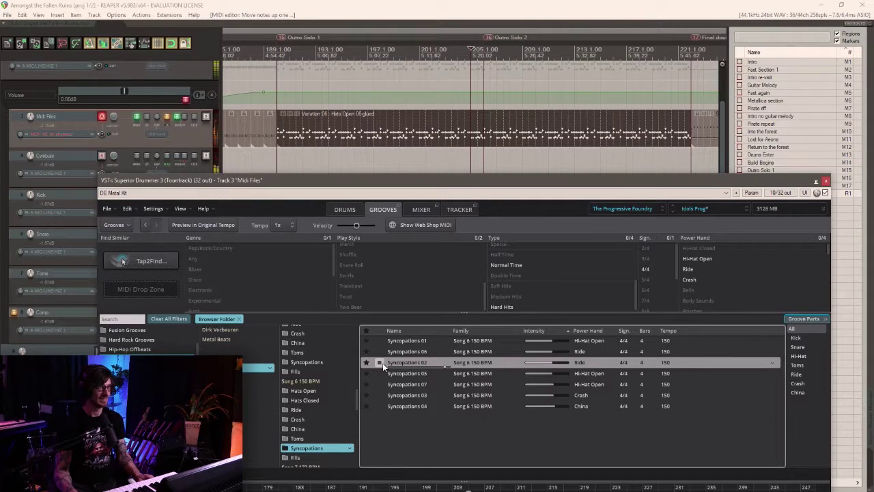
Audition Fills 01, 10 and 15 from Song 6 150 BPM and place Fills 15 on the Cymbals track at bar 205.
scroll(311, 413, "down", 1)
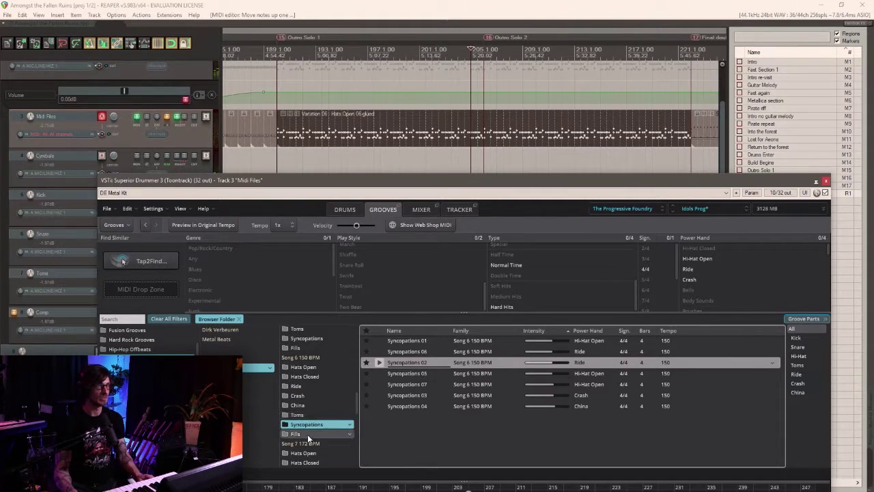
left_click(308, 435)
left_click(383, 374)
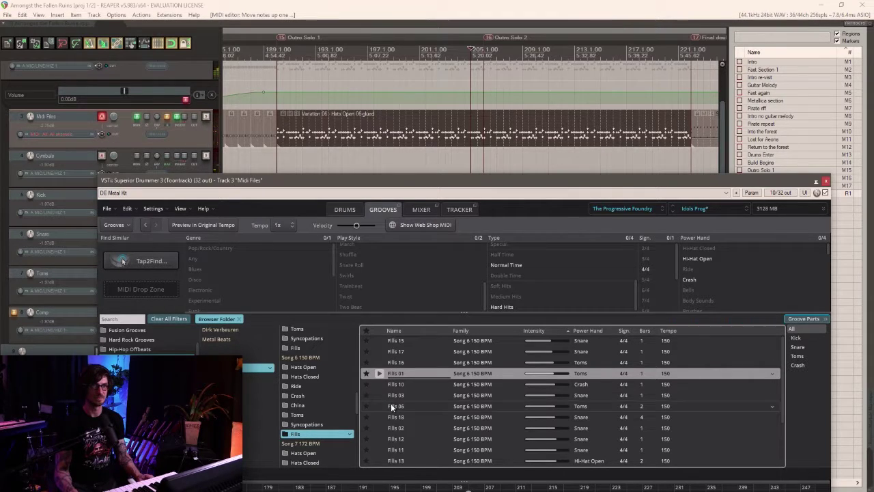
left_click(379, 384)
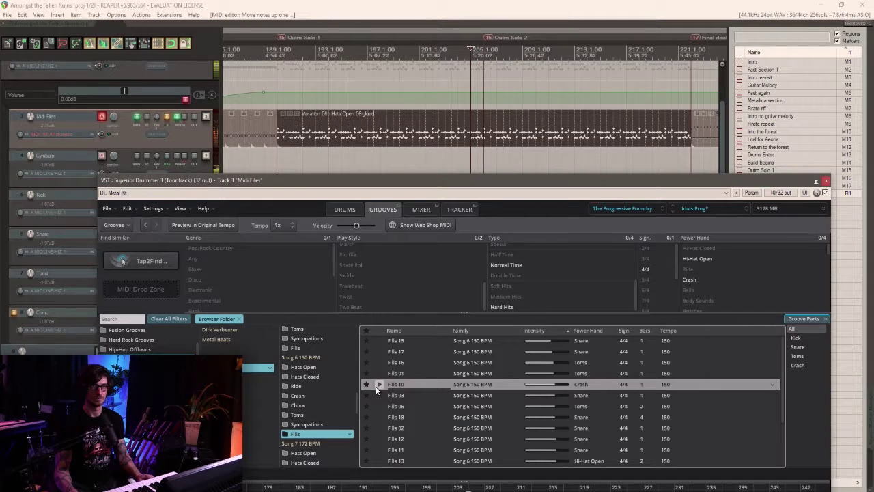
left_click(375, 342)
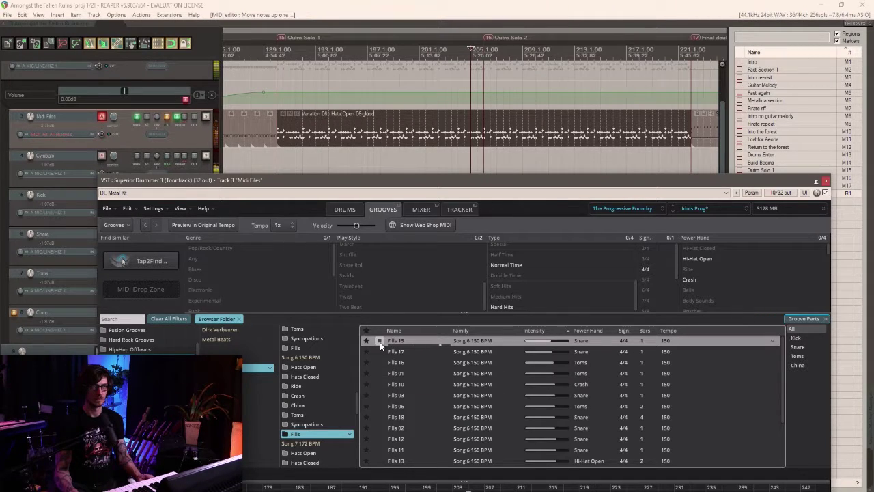
left_click_drag(402, 341, 478, 169)
Split the glued Hats Open groove at bars 205 and 206 and delete the one-bar piece before the Outro Solo 2 marker.
scroll(510, 142, "up", 5)
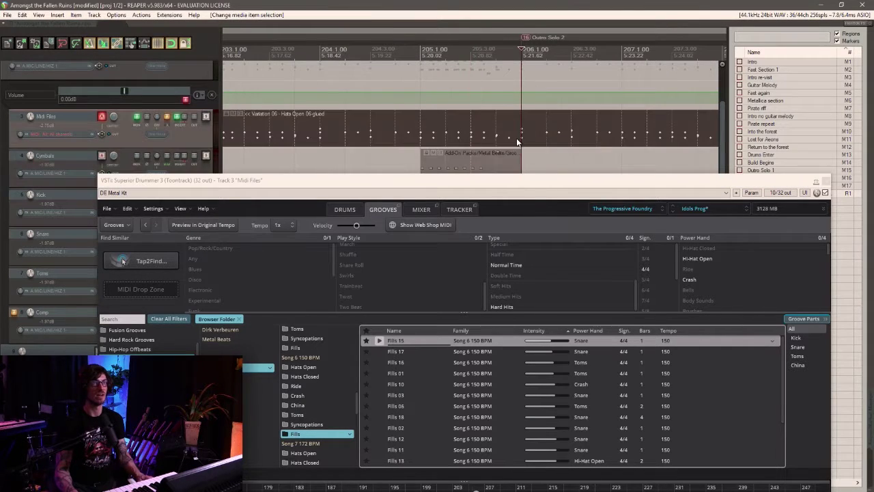
key("s")
left_click(427, 129)
key("s")
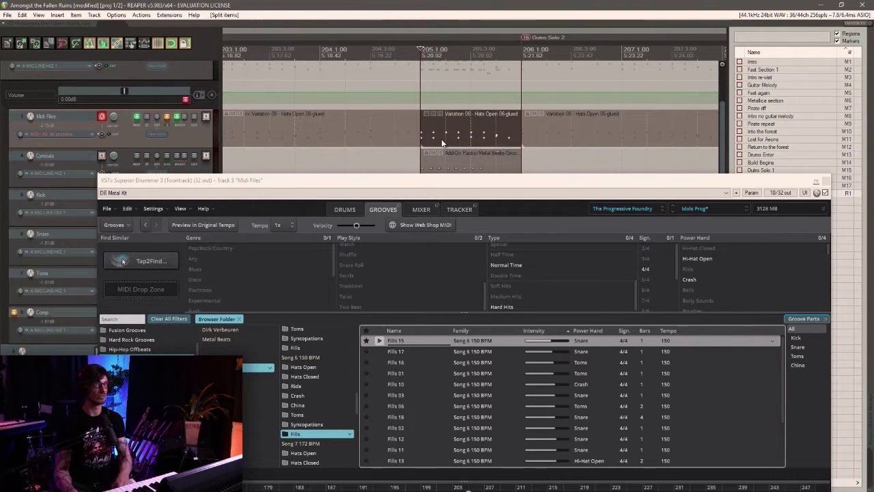
key("Delete")
Move the Fills 15 item from the Cymbals track up into the bar 205 gap on the Midi Files track.
left_click_drag(445, 156, 448, 135)
left_click(507, 139)
scroll(508, 144, "up", 4)
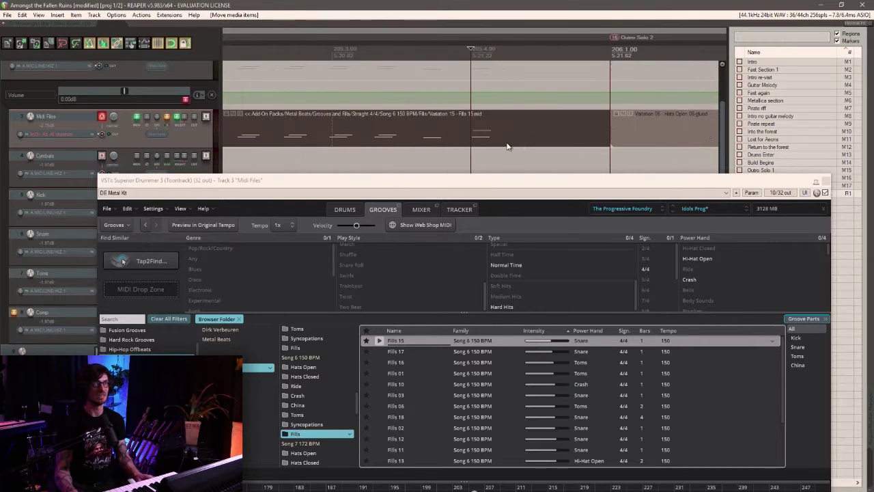
scroll(507, 144, "down", 4)
scroll(366, 153, "down", 1)
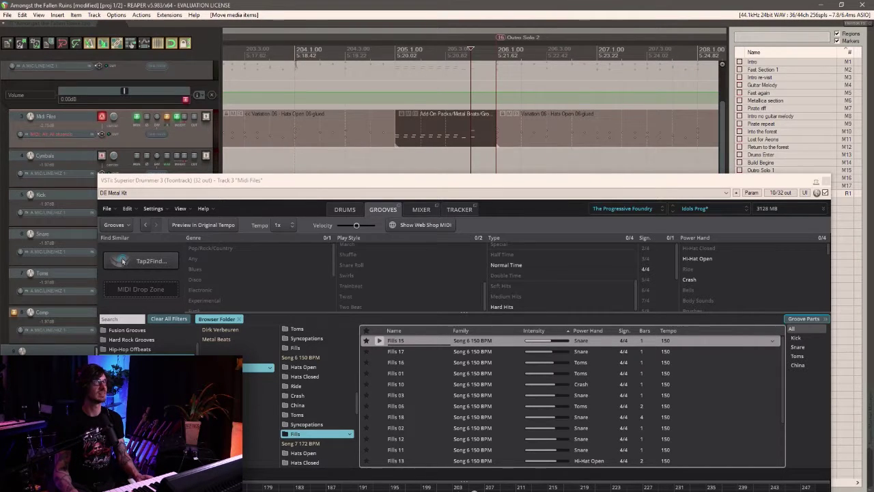
Save the project and play the new fill into Outro Solo 2 from bar 204.
left_click(336, 166)
scroll(337, 144, "down", 3)
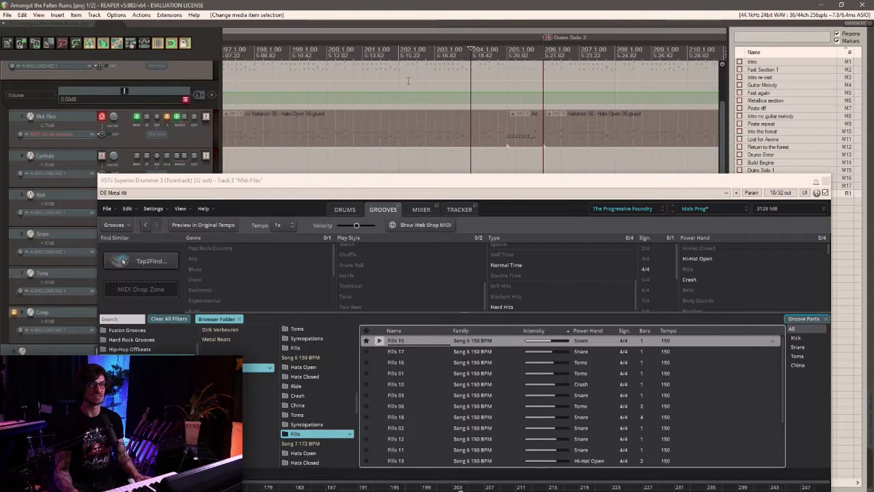
key("space")
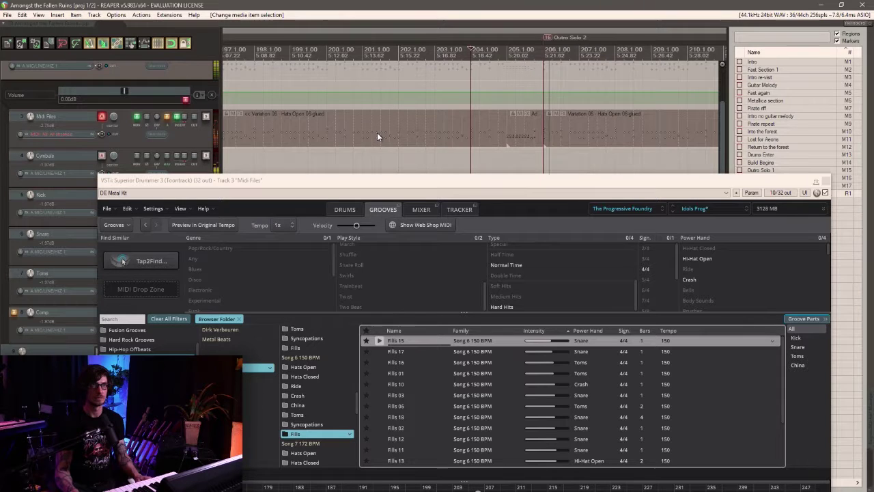
Audition Fills 16 from Song 6 150 BPM and place it on the Cymbals track at bar 221.
scroll(506, 140, "down", 3)
scroll(509, 144, "down", 2)
scroll(566, 134, "up", 5)
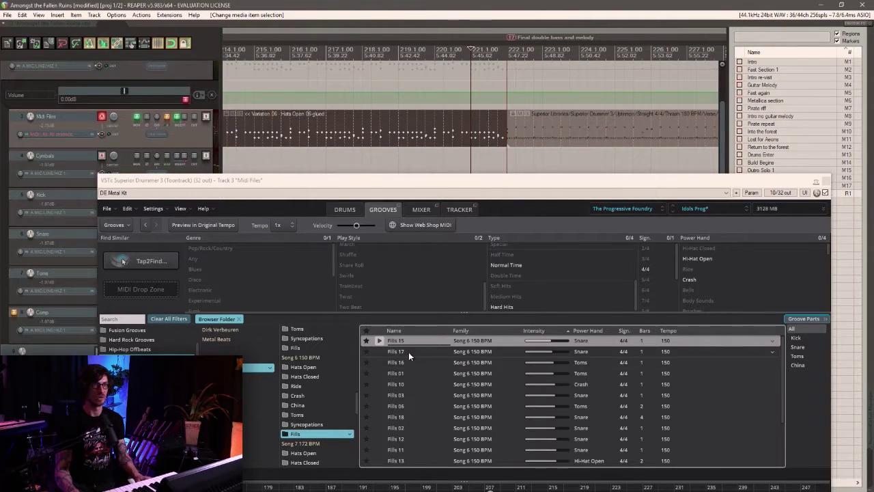
left_click(377, 363)
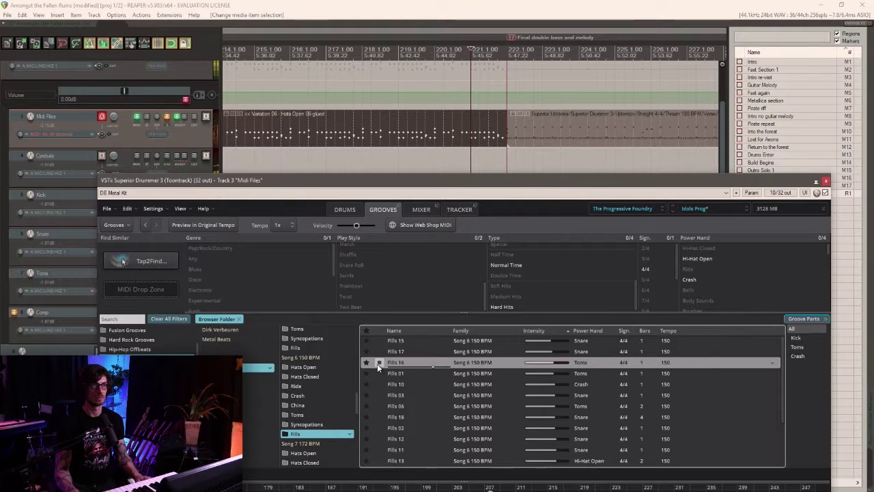
left_click_drag(377, 363, 480, 166)
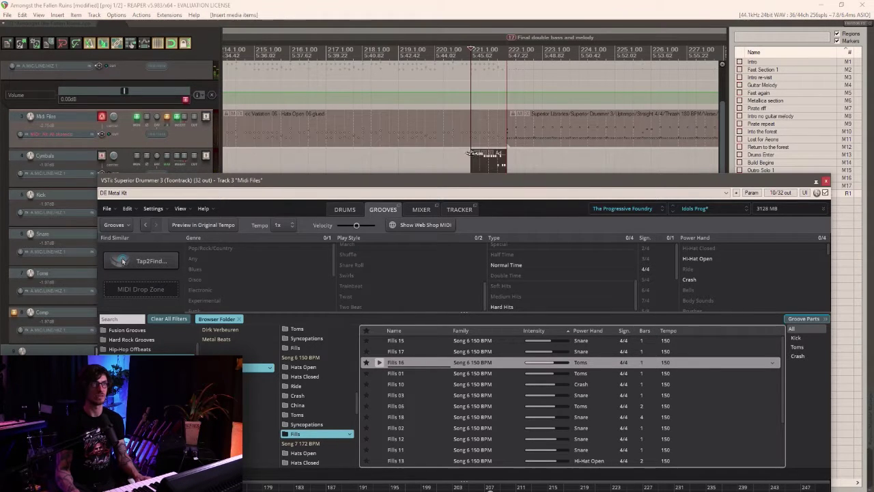
Trim the Hats Open groove's end back to bar 221, move Fills 16 into the gap on Midi Files, and play the transition.
left_click(480, 166)
left_click_drag(505, 136, 472, 138)
left_click_drag(484, 172, 483, 139)
left_click(453, 153)
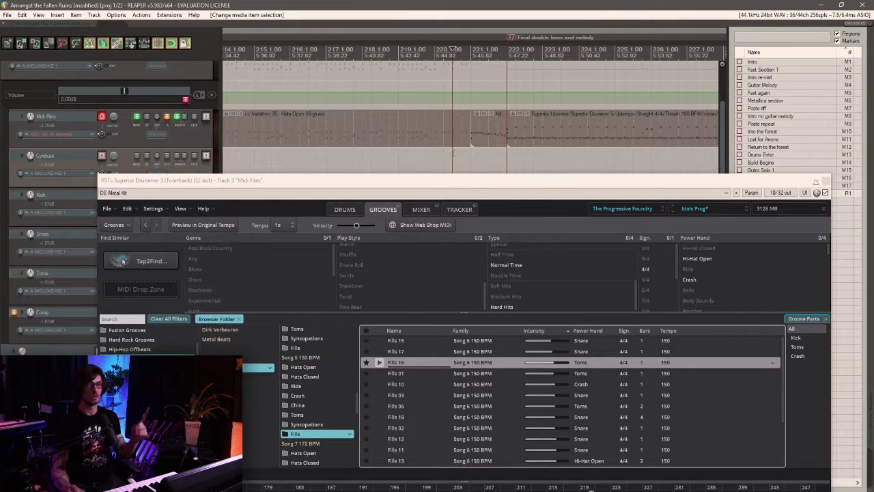
key("space")
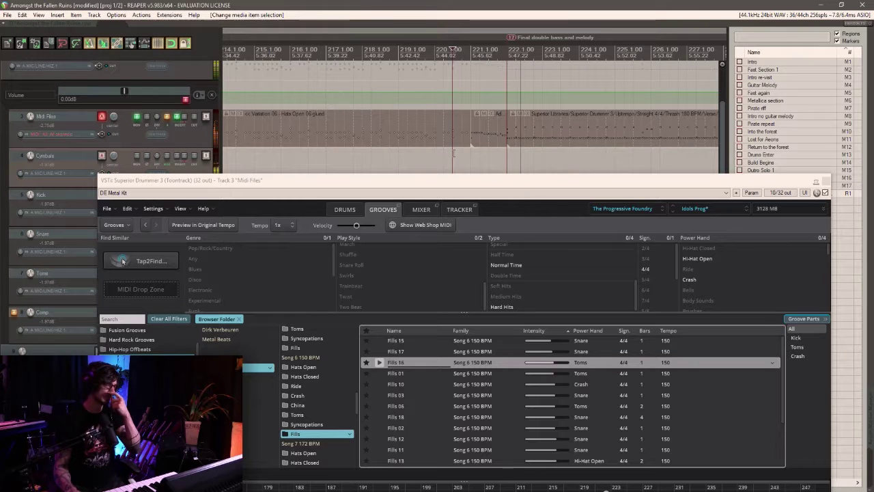
Close the Superior Drummer window and save the project.
left_click(826, 182)
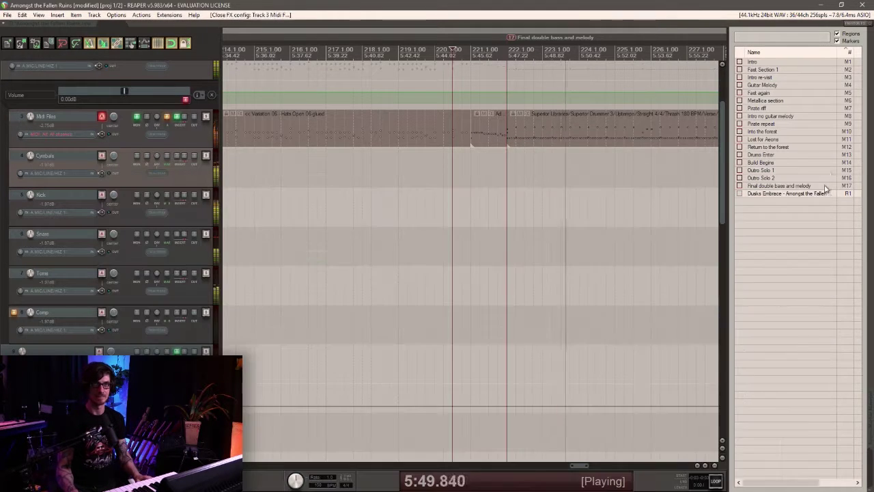
scroll(515, 213, "down", 2)
scroll(515, 214, "down", 3)
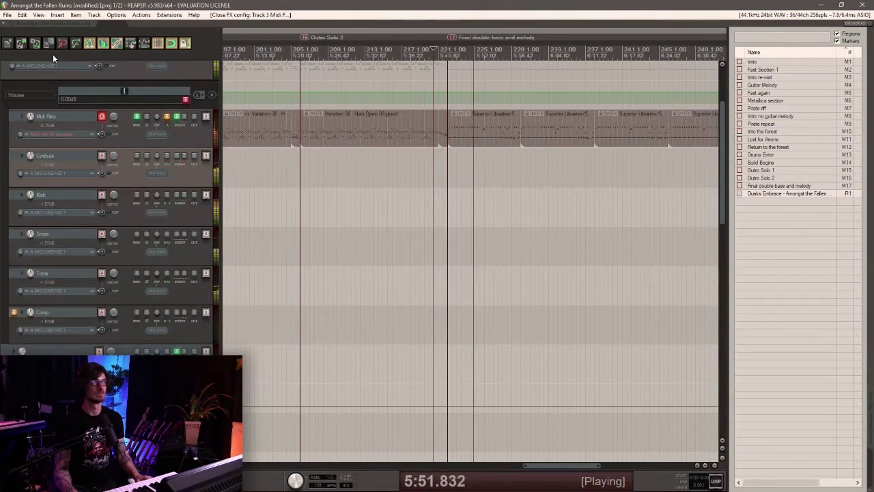
scroll(419, 142, "up", 3)
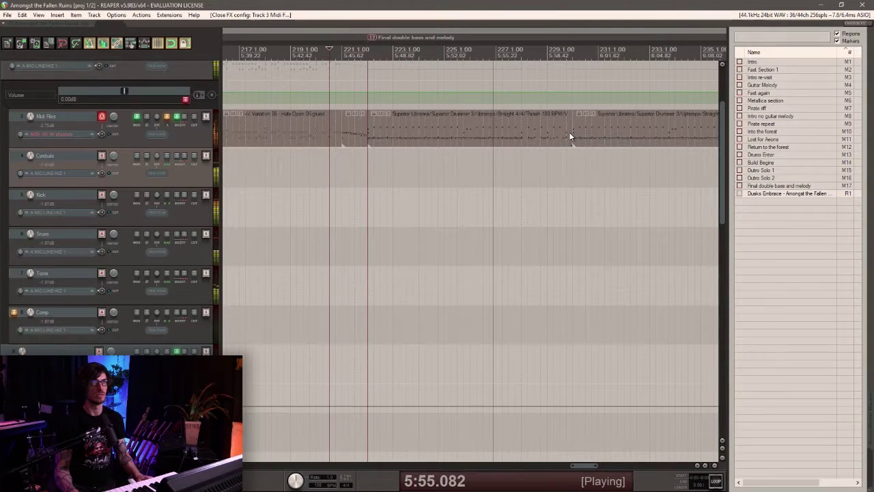
Try to trim the first groove after the Final double bass and melody marker back to within bar 226 and play it.
key("space")
left_click_drag(572, 132, 489, 130)
left_click(429, 144)
key("space")
scroll(432, 145, "up", 3)
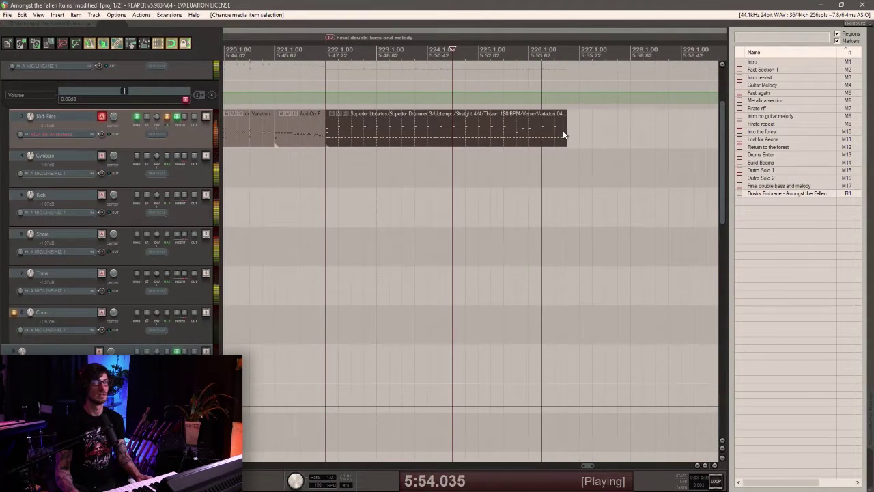
Audition the Thrash 180 BPM fills, including Fills 07, 14, 06, 08, 12, 02, 03, 04, 13 and 01.
left_click(377, 376)
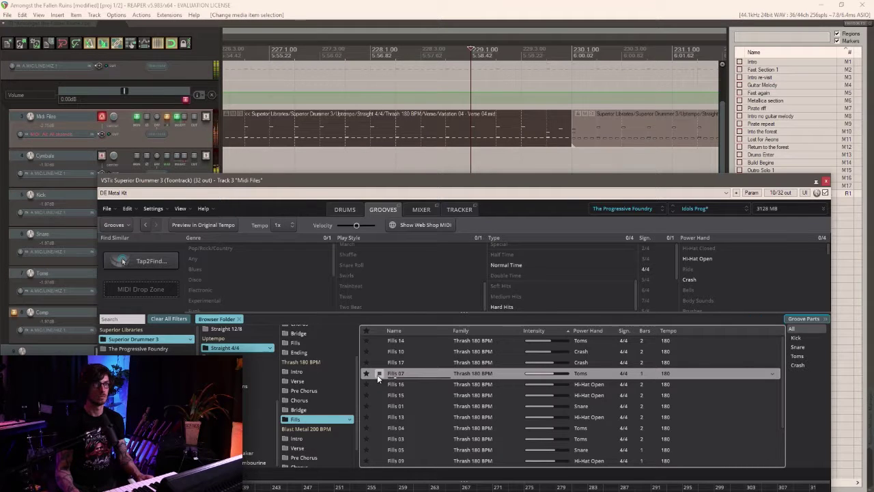
left_click(379, 342)
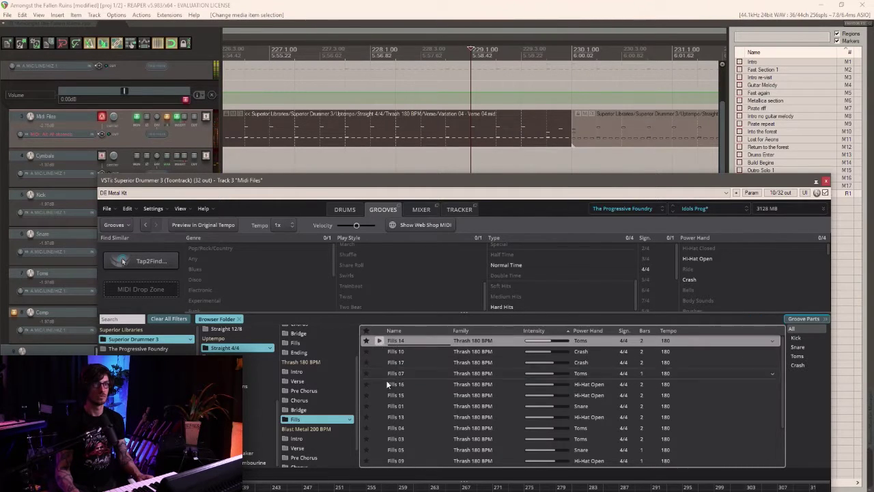
scroll(385, 396, "down", 2)
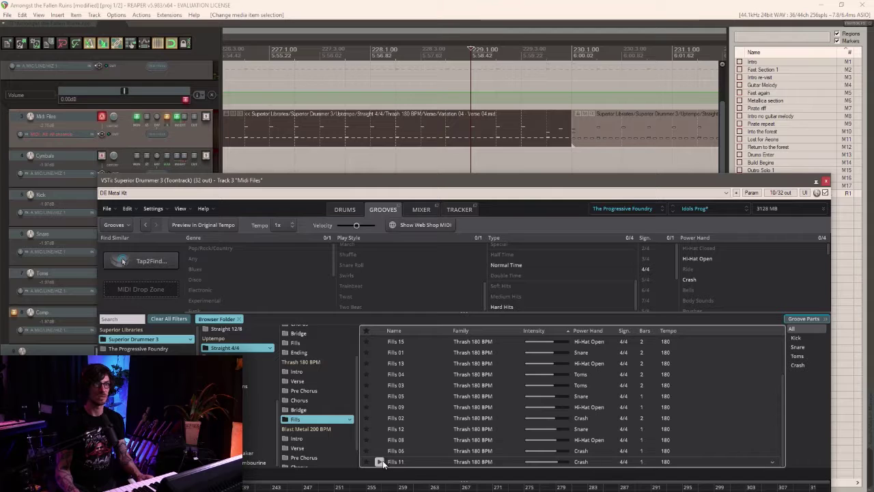
left_click(384, 452)
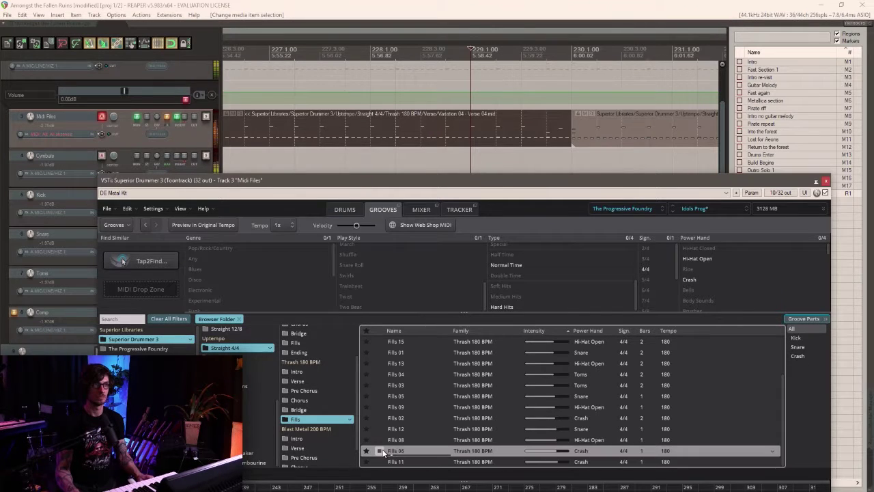
left_click(380, 441)
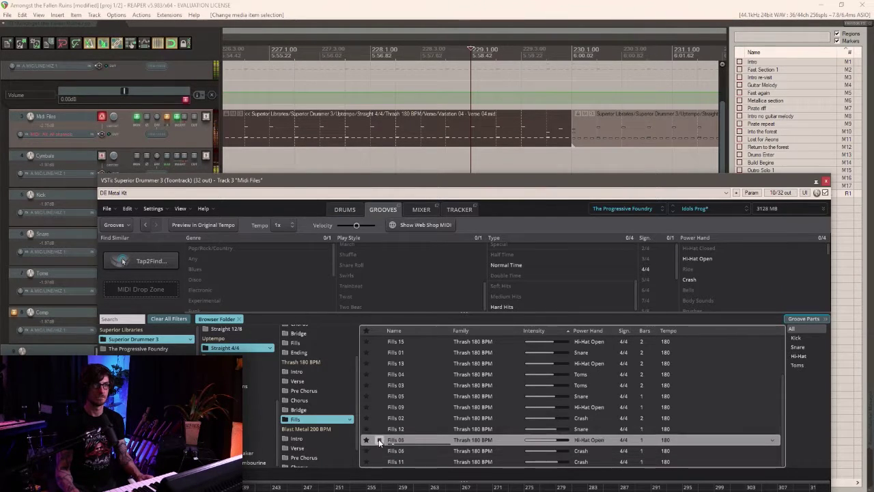
left_click(380, 430)
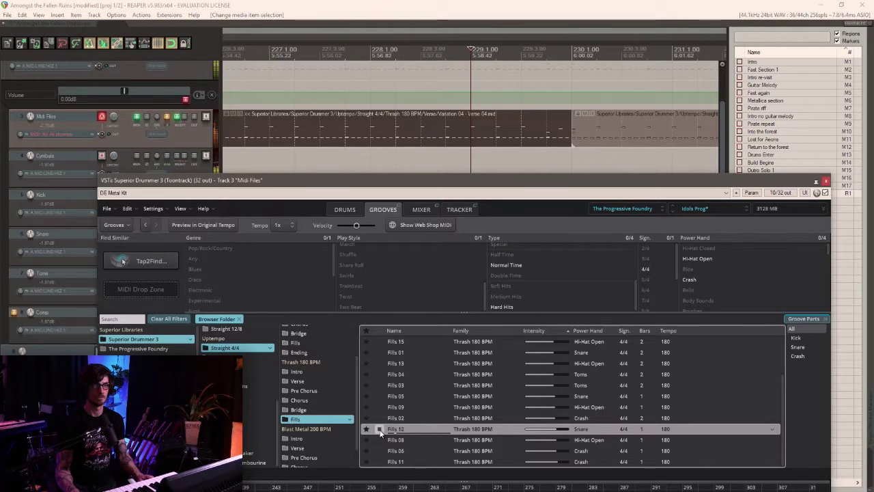
left_click(380, 418)
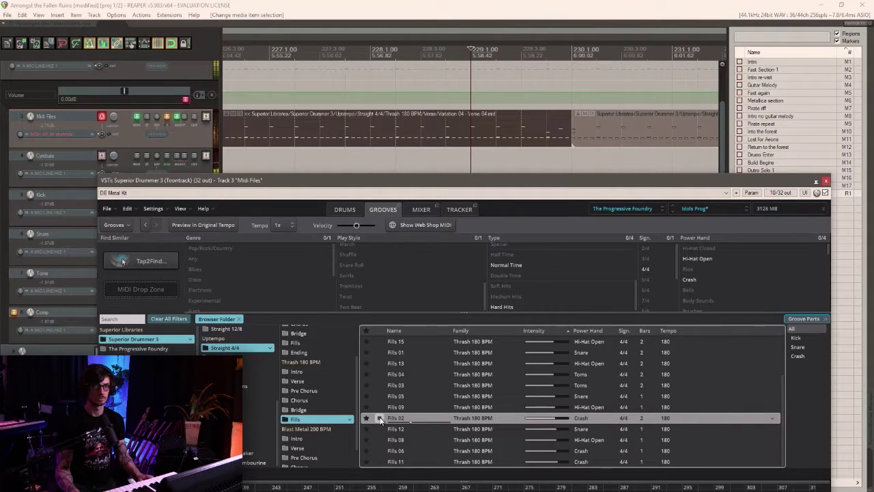
left_click(380, 385)
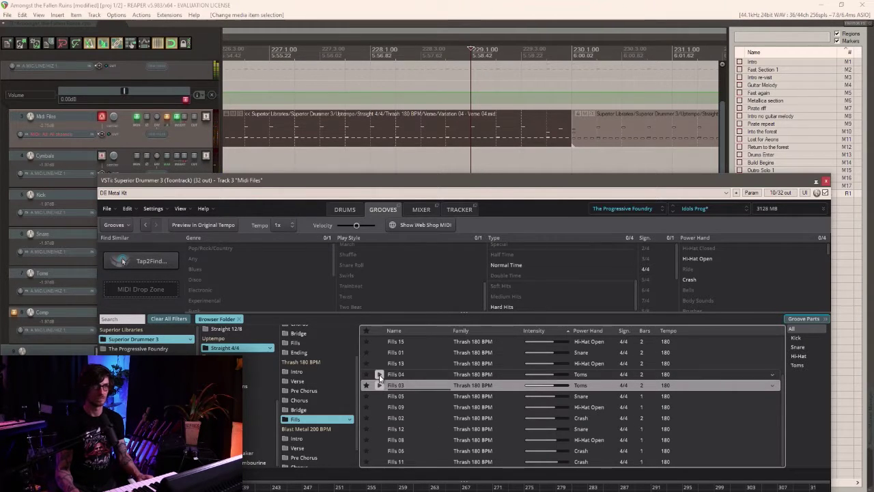
left_click(379, 374)
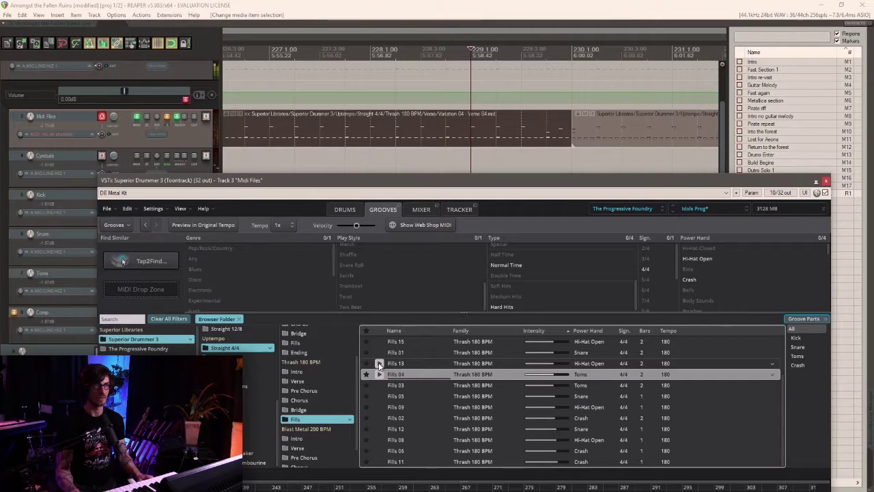
left_click(379, 363)
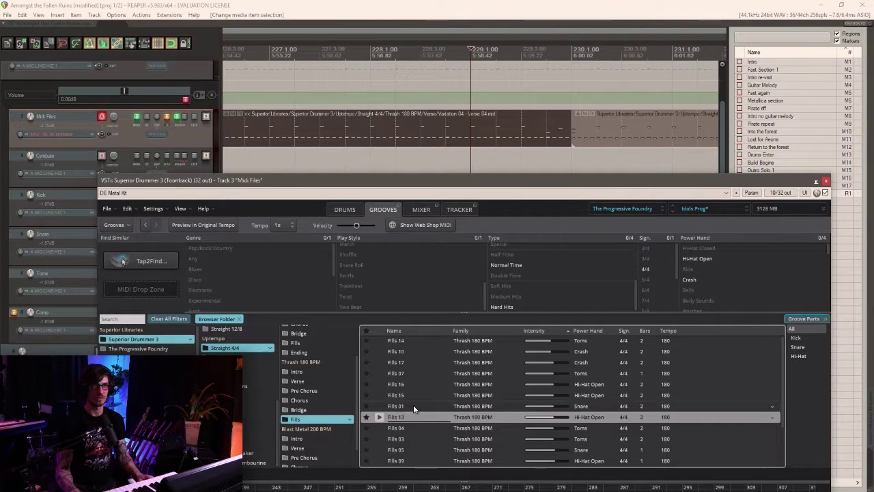
left_click(380, 407)
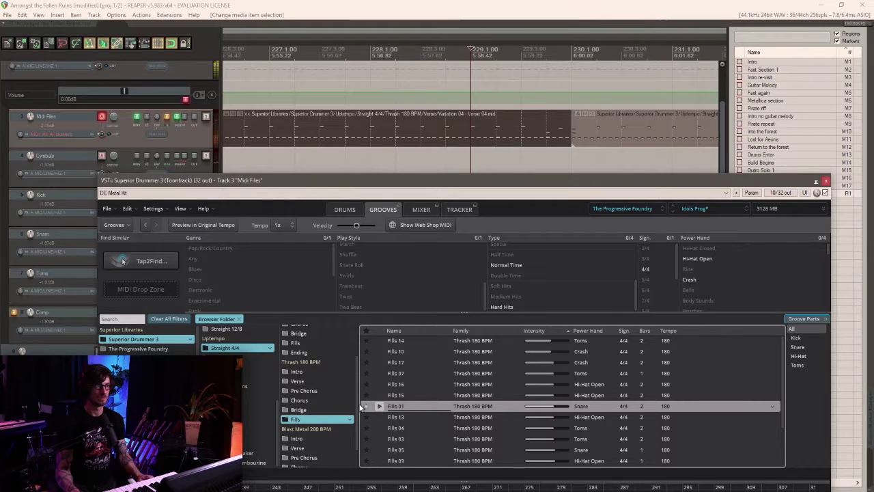
Audition Fills 07 and Fills 22 from the Blast Metal 200 BPM fills.
scroll(326, 437, "down", 1)
left_click(314, 461)
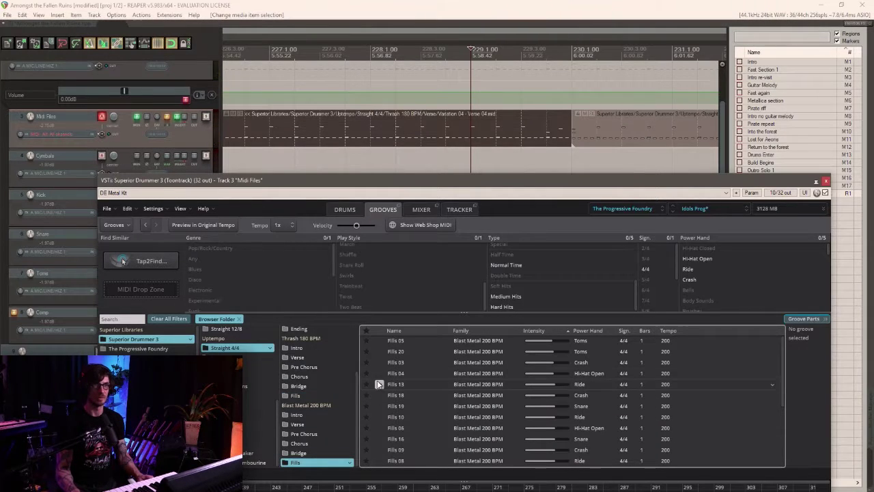
scroll(377, 398, "down", 3)
left_click(378, 441)
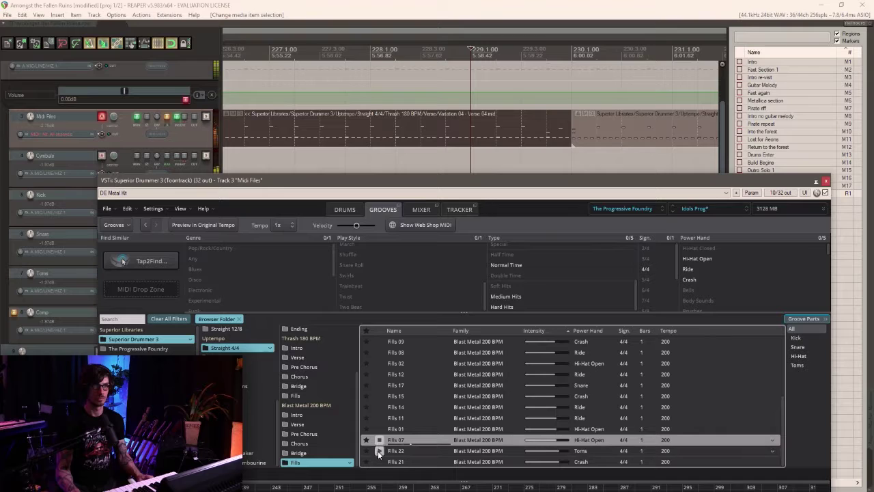
left_click(380, 452)
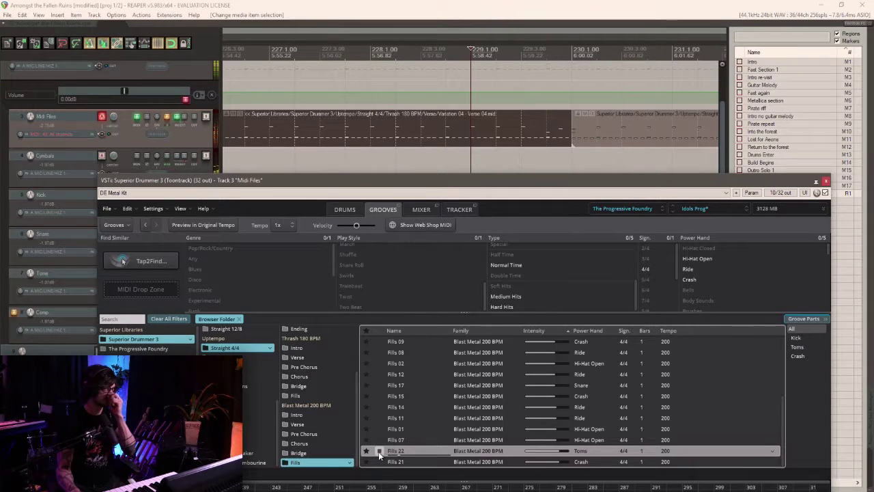
Audition Fills 05 from Thrash 180 BPM and place it on the Cymbals track at bar 229.
left_click(312, 396)
left_click(376, 396)
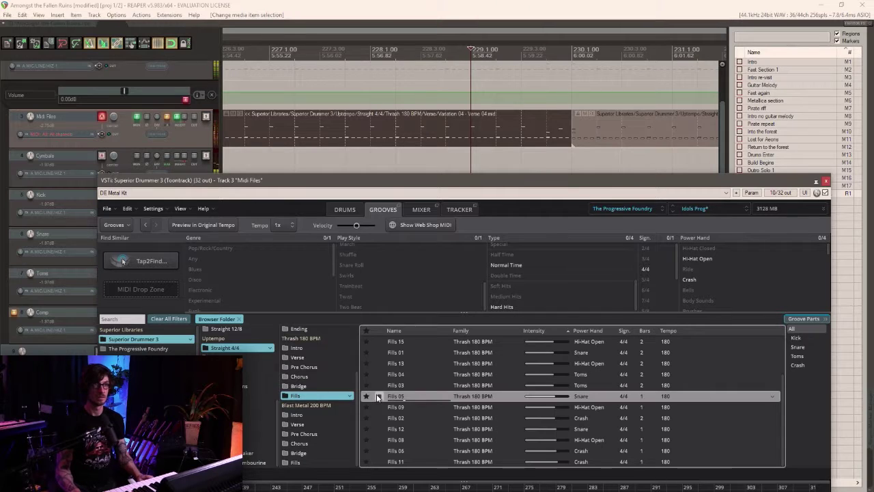
left_click_drag(401, 400, 473, 160)
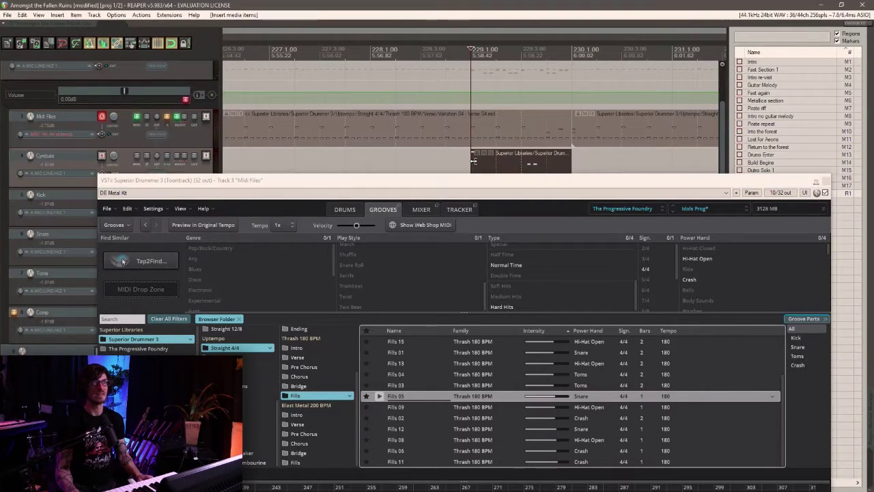
Close Superior Drummer, then in the MIDI editor add a Right Crash note at the start of the bar 229 fill and lower a copy of it.
double_click(474, 161)
left_click(826, 181)
scroll(200, 173, "down", 3)
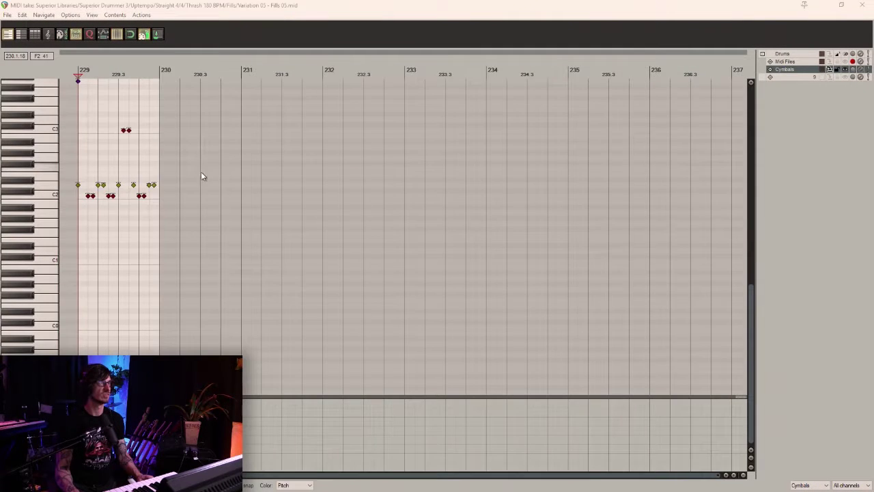
scroll(122, 133, "up", 3)
scroll(111, 121, "up", 1)
left_click(78, 108)
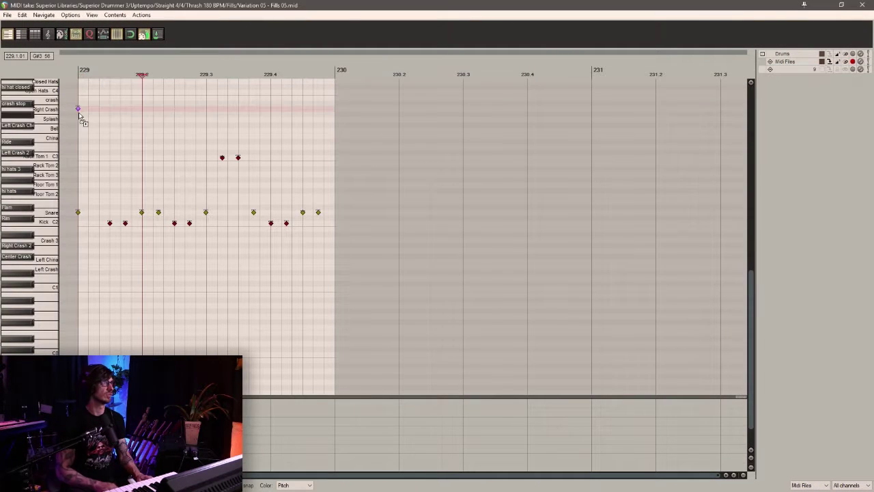
key("Down")
key("Down")
key("Down")
key("Down")
key("Down")
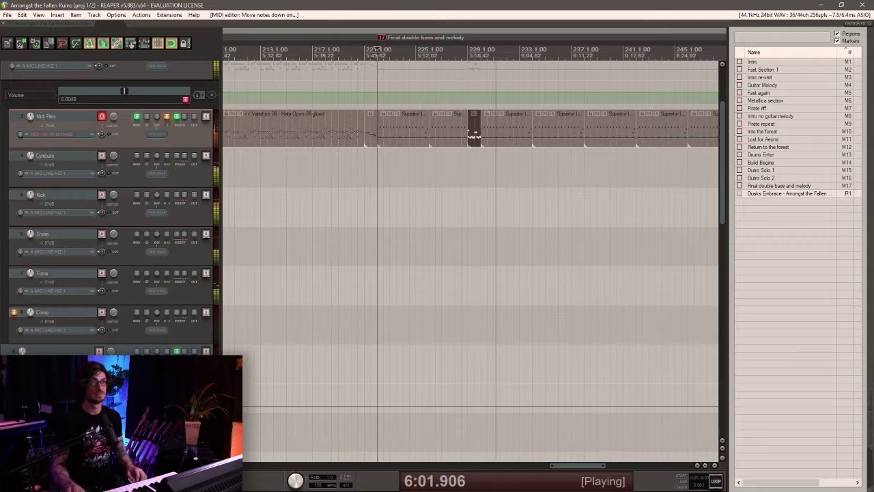
Set the edit cursor at bar 238 and audition Fills 03, Fills 04 and Fills 07 from Thrash 180 BPM.
left_click(584, 134)
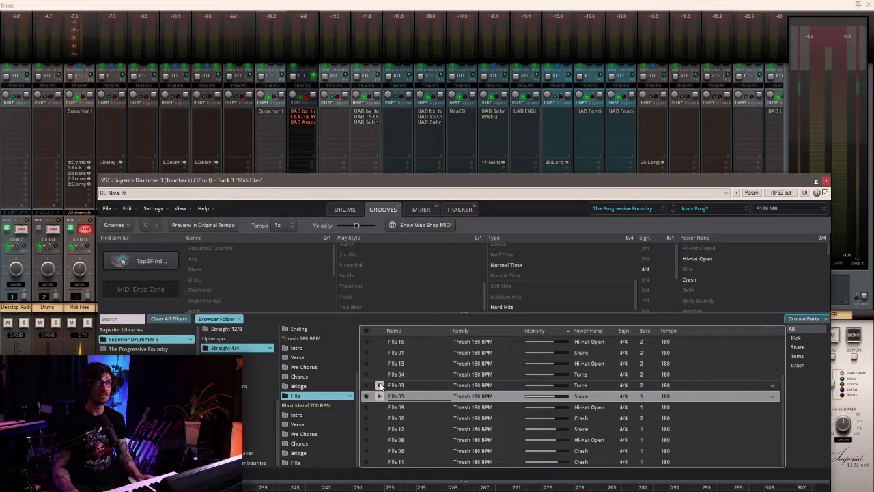
left_click(380, 385)
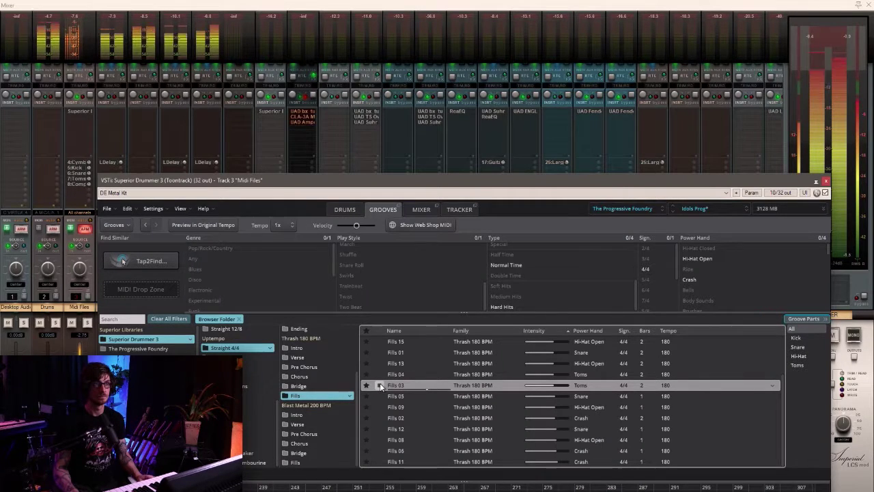
left_click(380, 373)
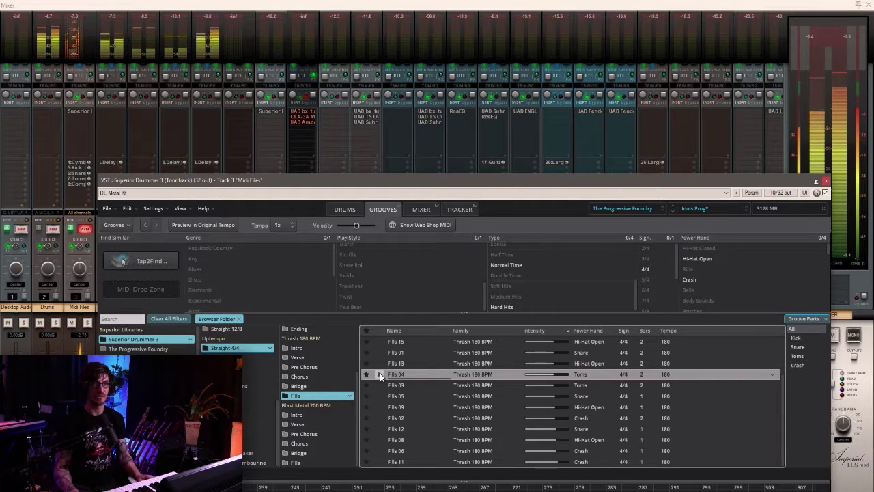
scroll(379, 373, "up", 5)
left_click(383, 373)
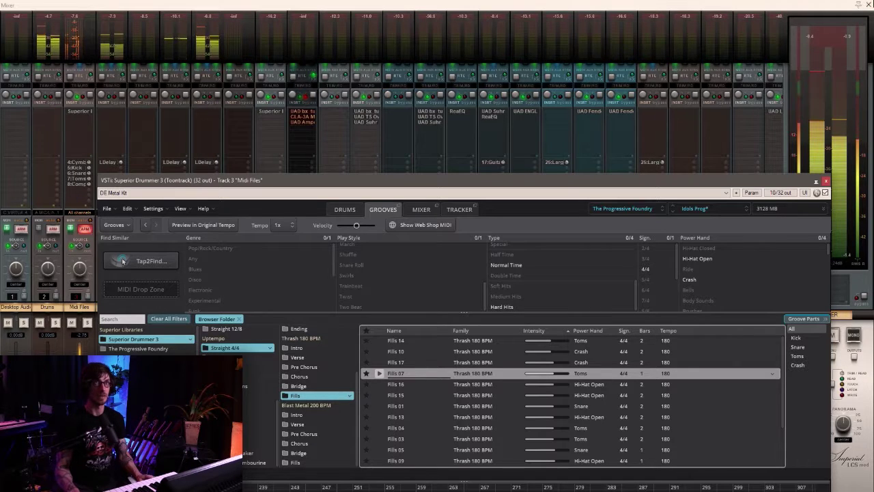
Trim the groove ending at bar 238 back to bar 237, fill the gap on Midi Files with Fills 07, and play the transition.
left_click(868, 5)
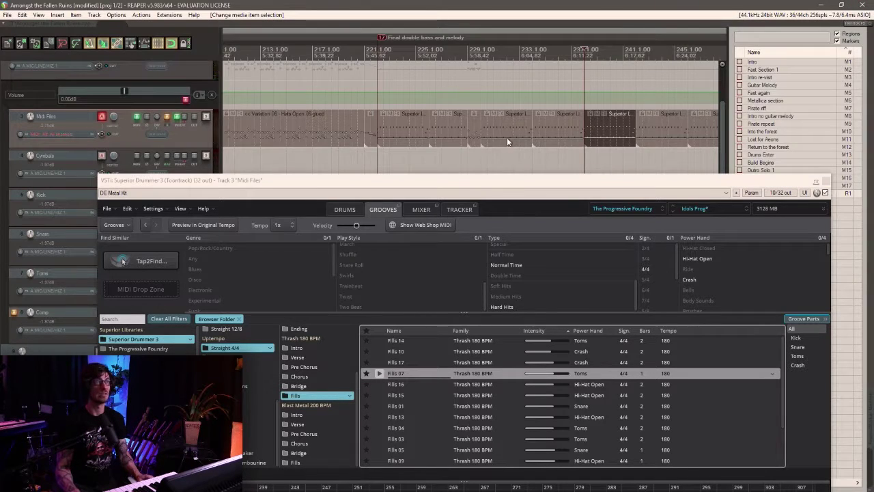
left_click_drag(580, 136, 570, 130)
left_click_drag(437, 373, 579, 140)
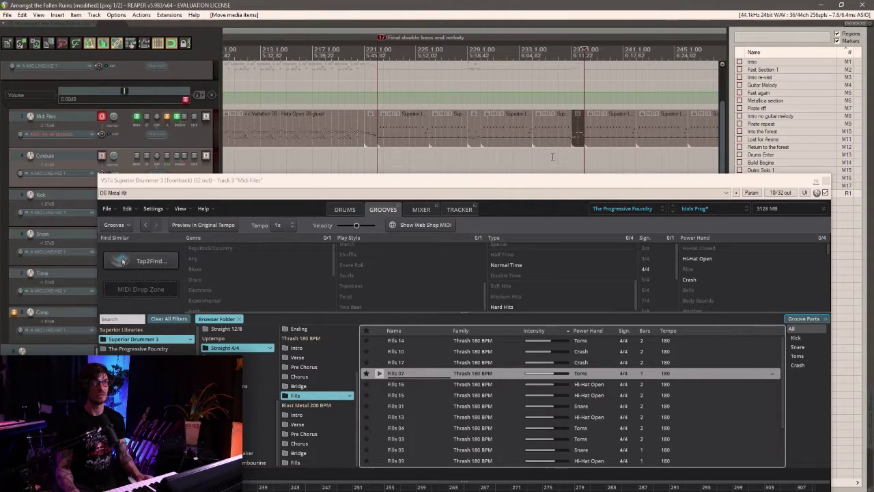
left_click(557, 158)
key("space")
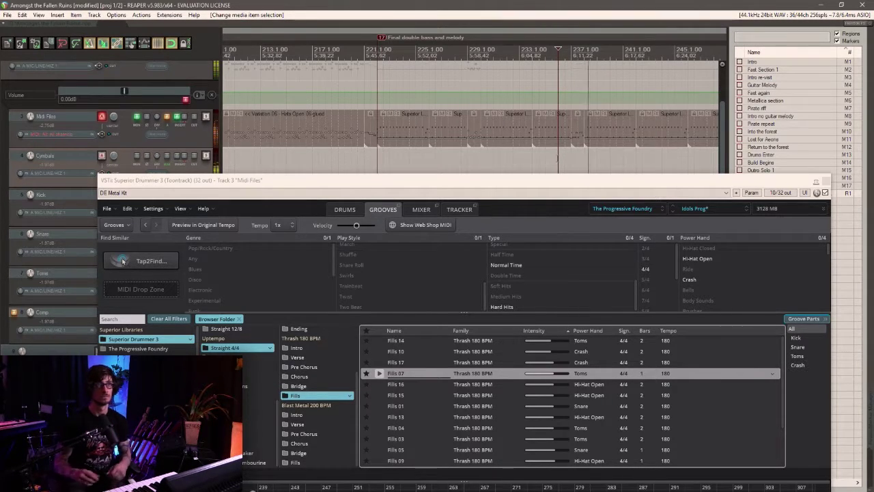
Stop playback and glue the Midi Files grooves from bar 238 to the end of the song into one item.
scroll(563, 155, "down", 2)
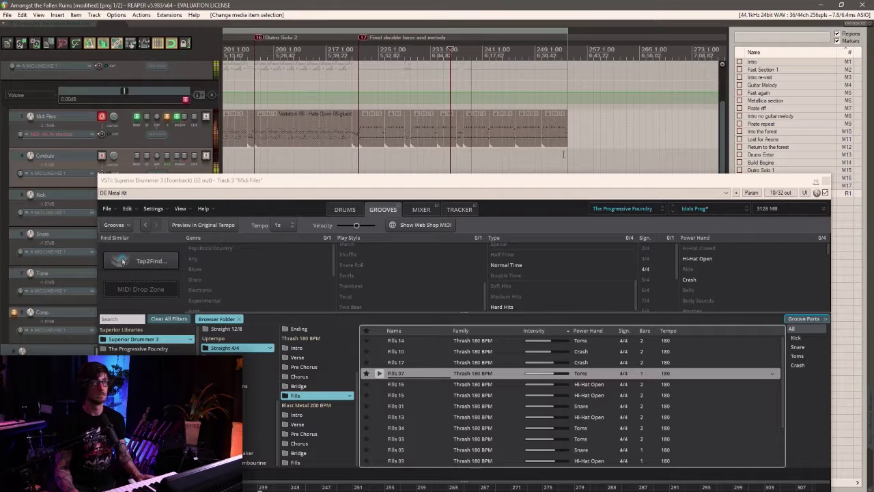
key("space")
left_click_drag(560, 139, 480, 142)
key("ctrl+shift+g")
Move all Open Hats notes in the glued Verse 04 item down to Left Crash 2, then close Superior Drummer and the MIDI editor.
double_click(480, 144)
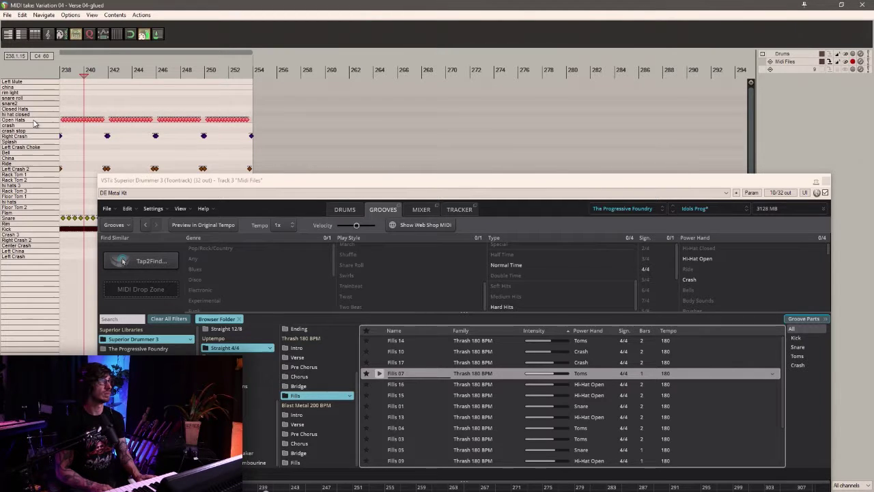
key("Down")
key("Down")
key("Down")
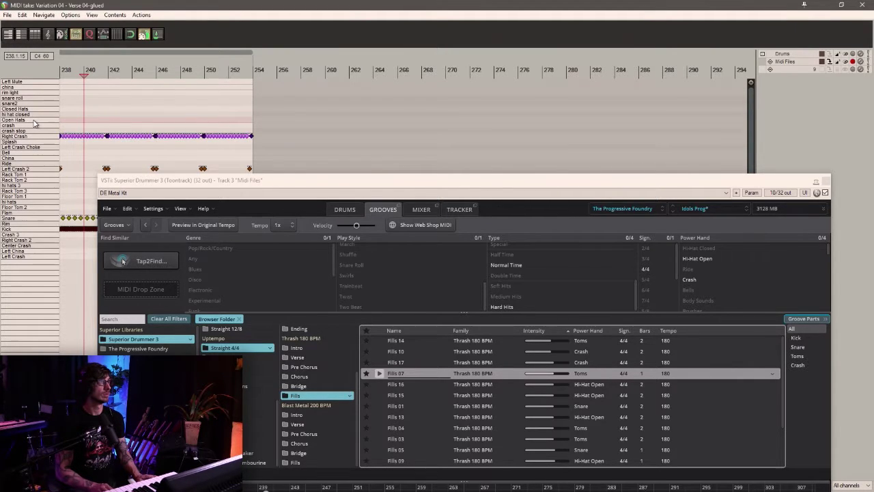
key("Down")
key("Down")
key("Down")
key("Down")
key("Down")
key("Down")
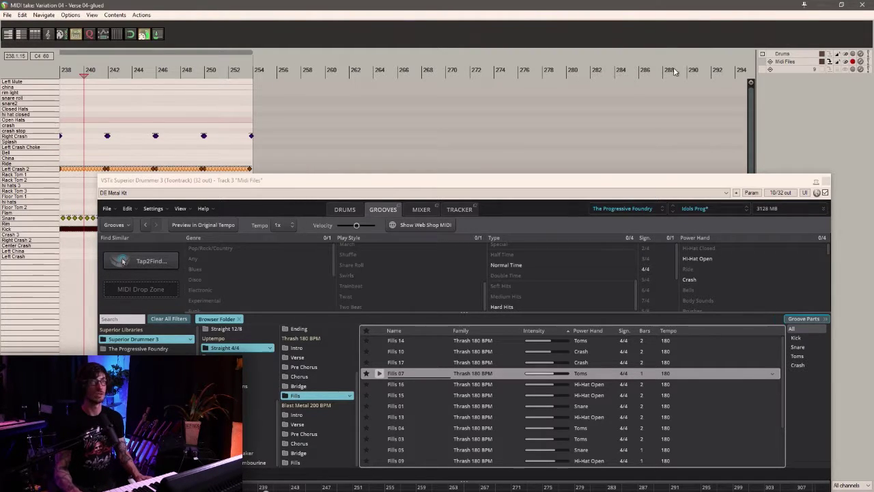
left_click(825, 181)
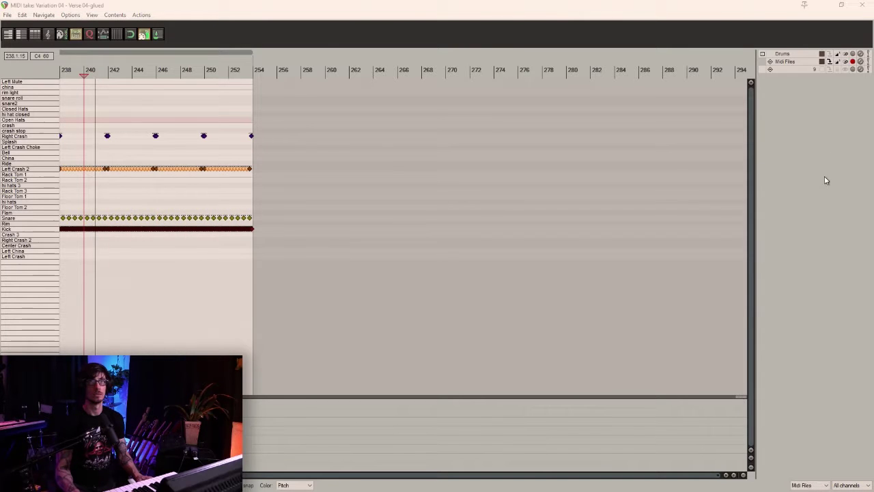
left_click(861, 5)
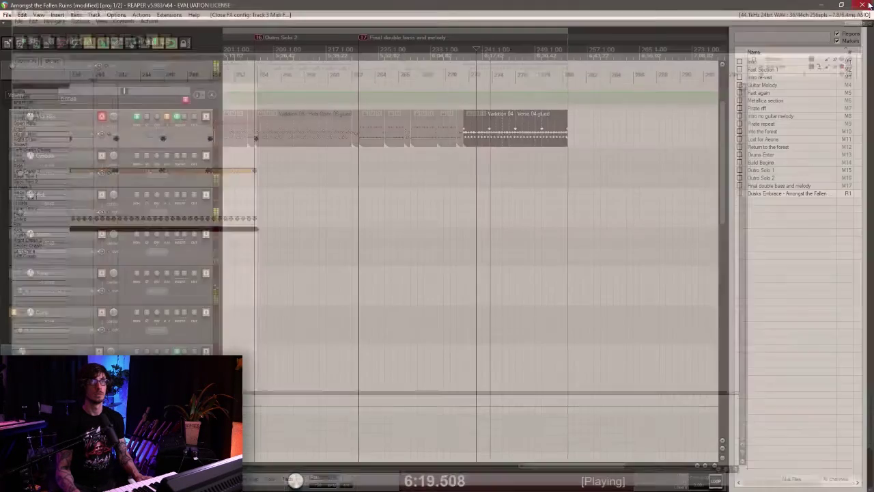
Stop playback, set the edit cursor at bar 238 and play the glued Verse 04 groove from there.
key("space")
scroll(445, 132, "up", 3)
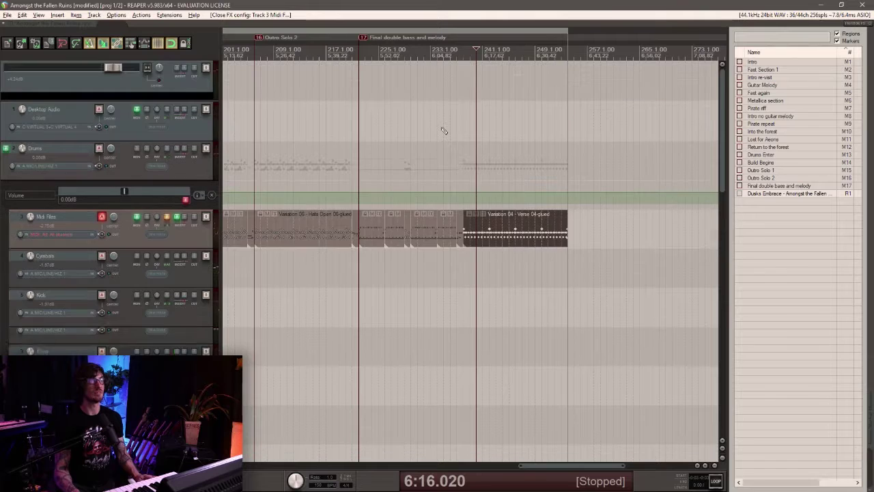
left_click(67, 86)
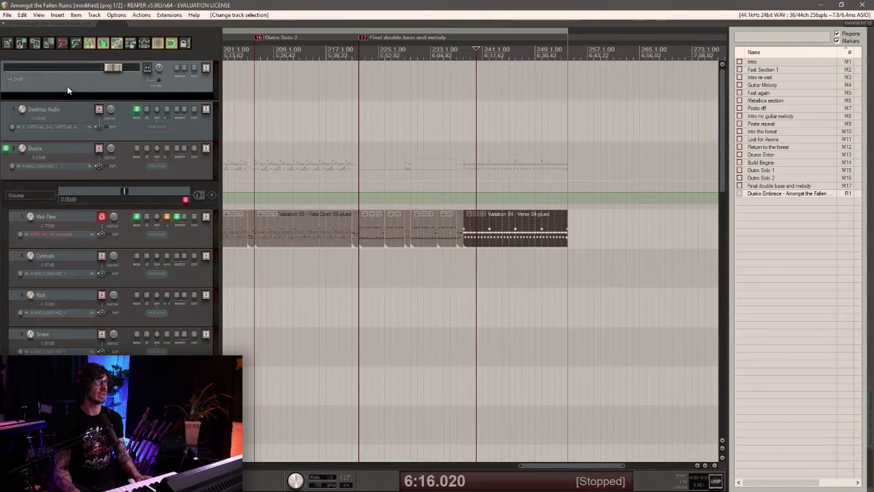
left_click(493, 236)
scroll(497, 239, "up", 3)
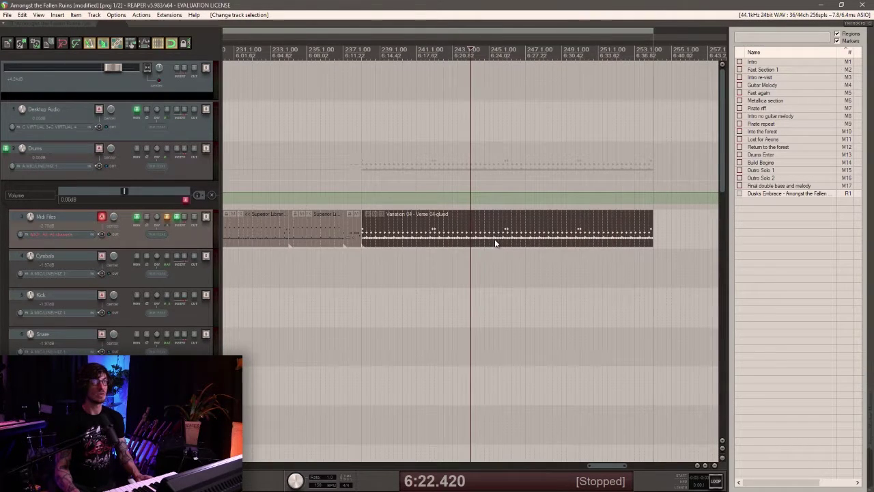
left_click(362, 99)
key("space")
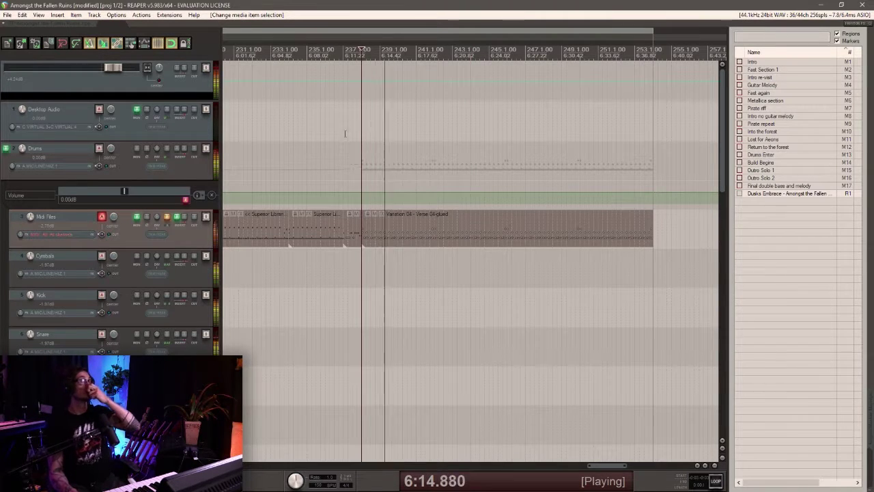
scroll(342, 139, "up", 2)
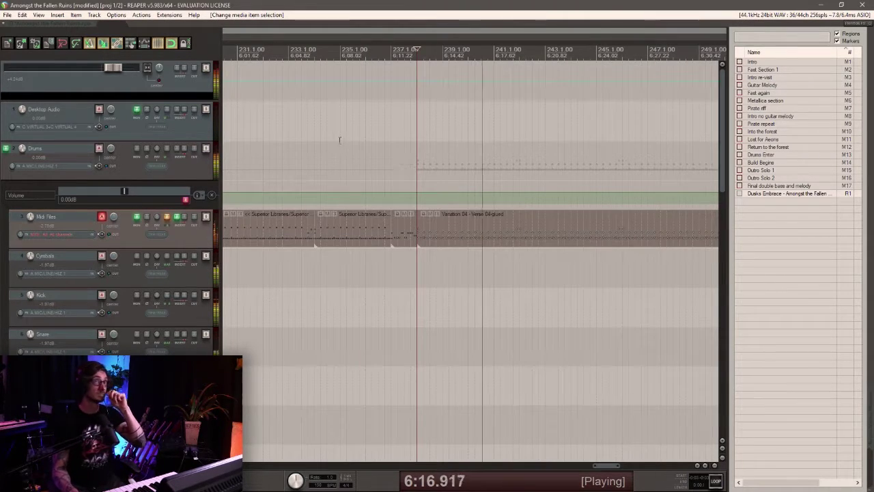
scroll(343, 140, "down", 2)
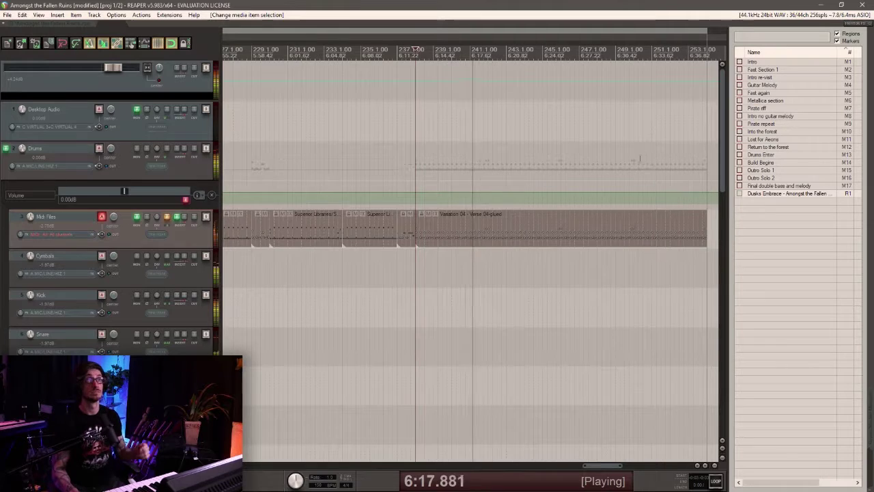
Split the glued Verse 04 item on Midi Files at bar 246 and stop playback.
left_click(507, 238)
scroll(507, 239, "up", 2)
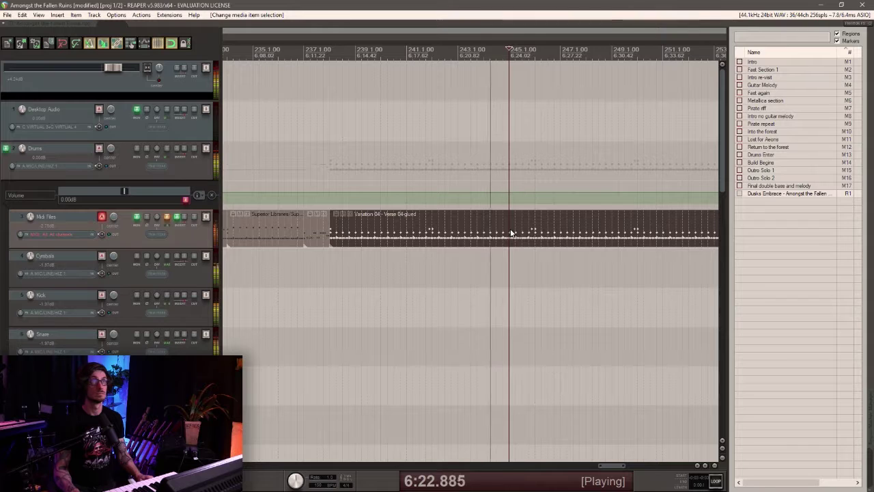
left_click(535, 232)
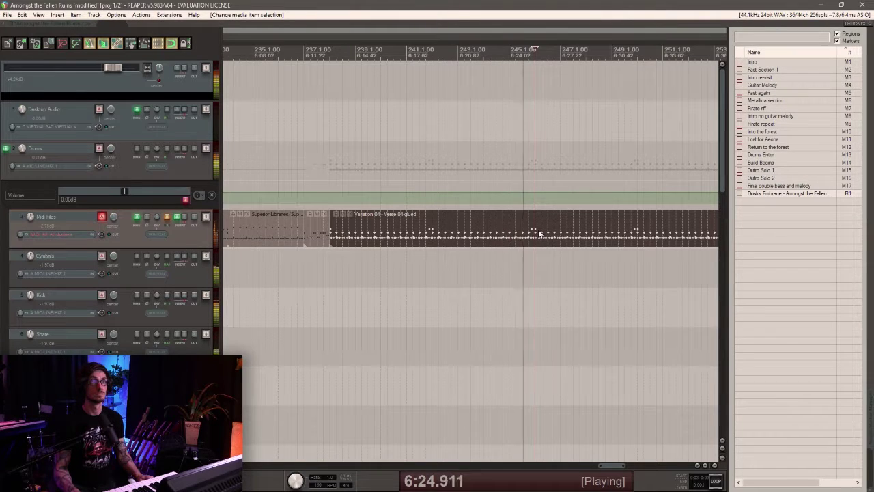
key("s")
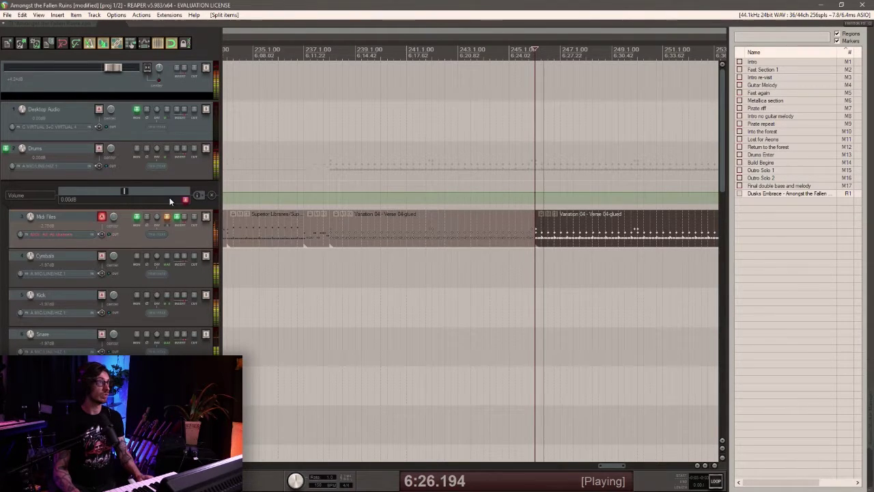
key("space")
Reopen Superior Drummer from the mixer, sort the Thrash 180 BPM fills by highest intensity, and insert Fills 11 at bar 245.
key("ctrl+m")
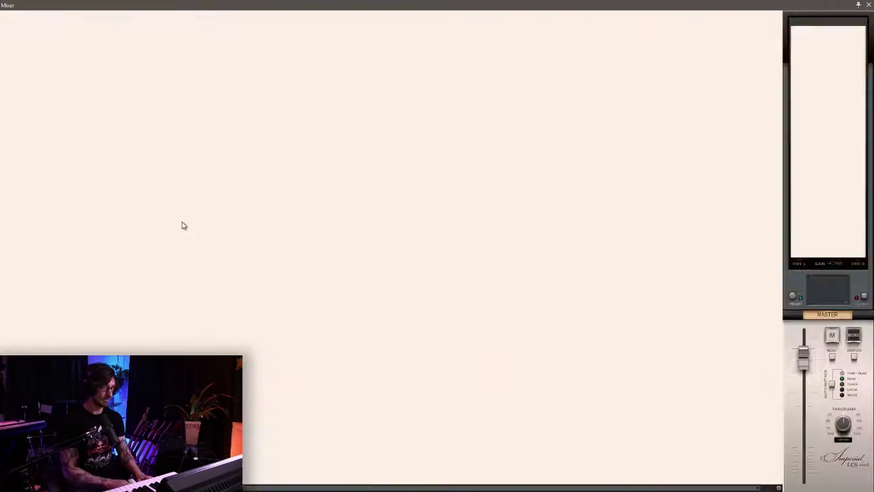
left_click(78, 112)
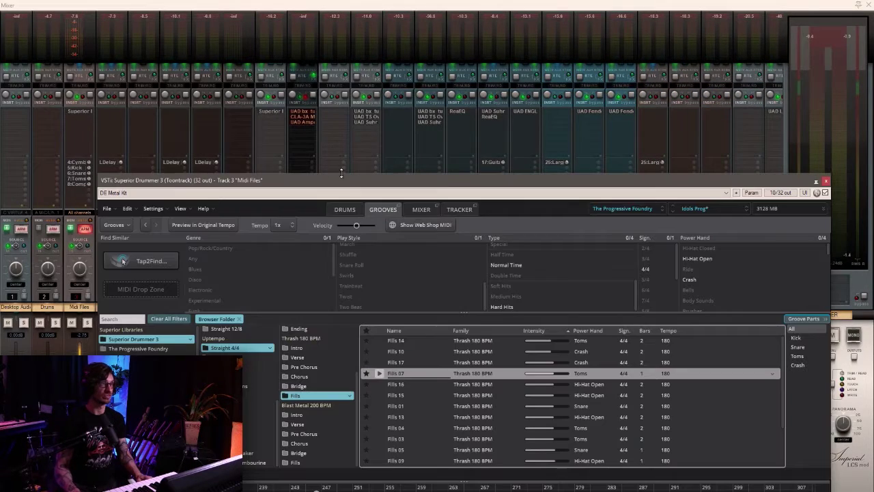
key("ctrl+m")
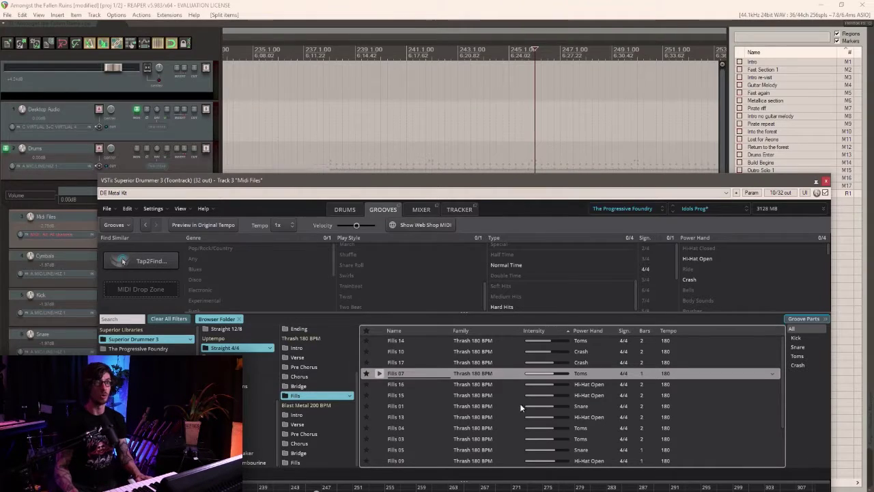
left_click(553, 330)
left_click(381, 340)
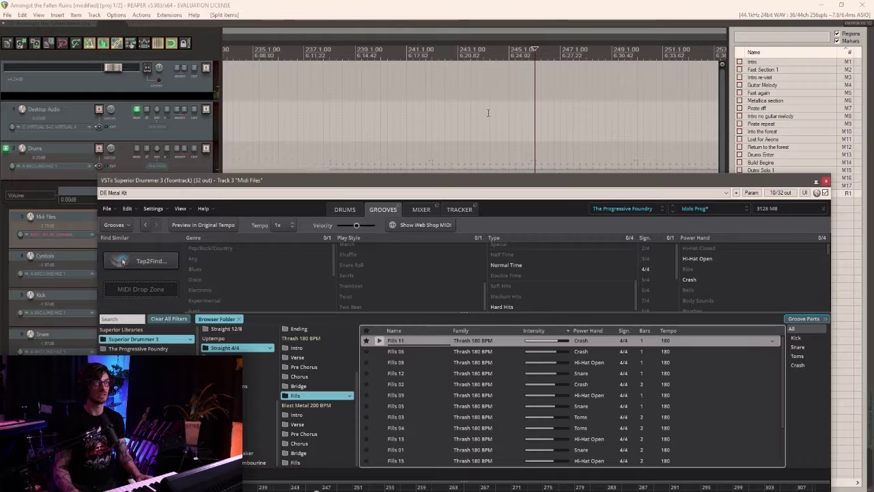
left_click_drag(504, 137, 500, 132)
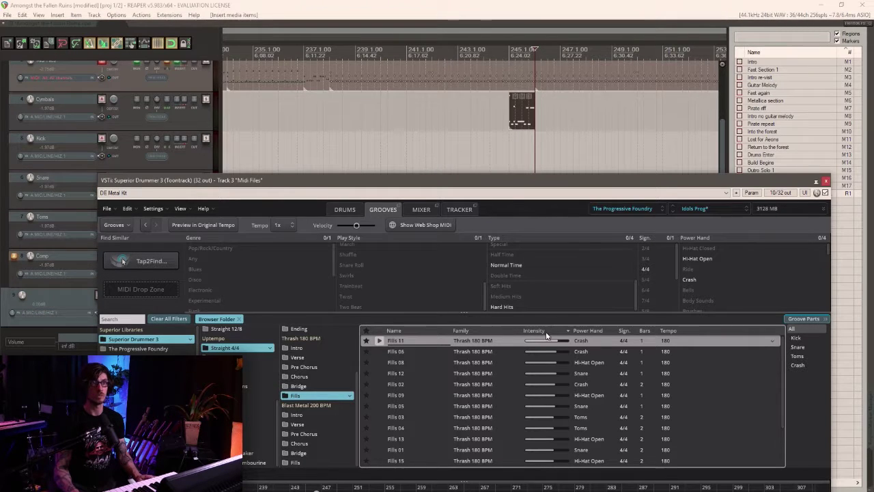
Audition Fills 02, Fills 09, Fills 03, Fills 04 and Fills 17 from Thrash 180 BPM.
left_click(380, 384)
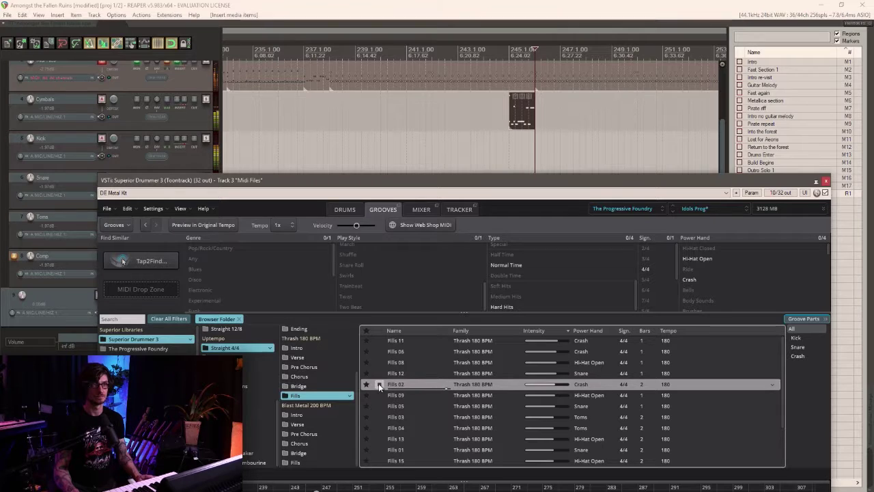
left_click(380, 396)
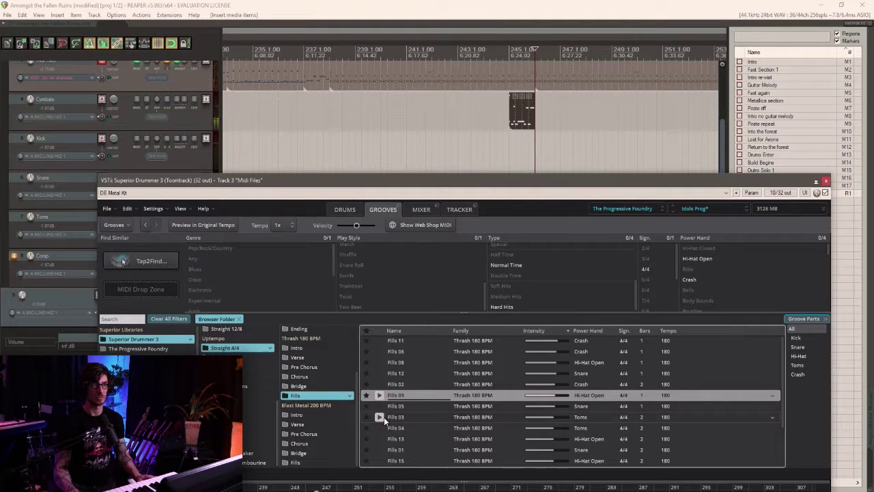
left_click(380, 417)
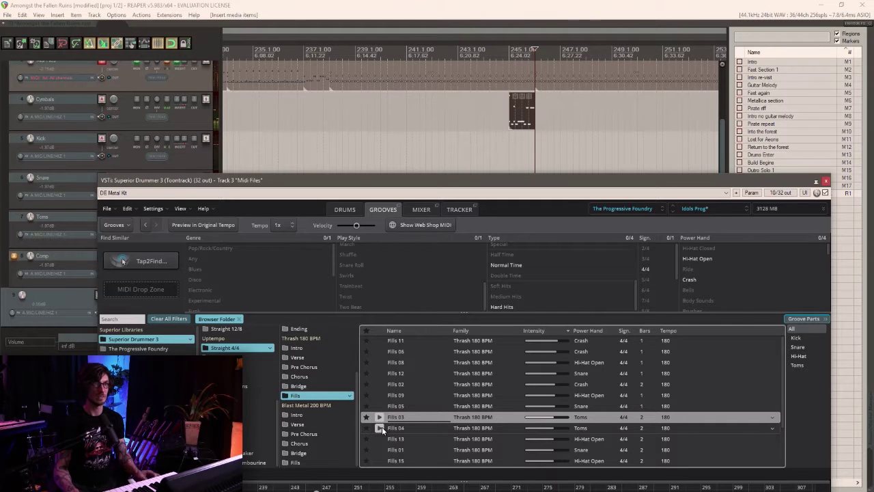
left_click(380, 427)
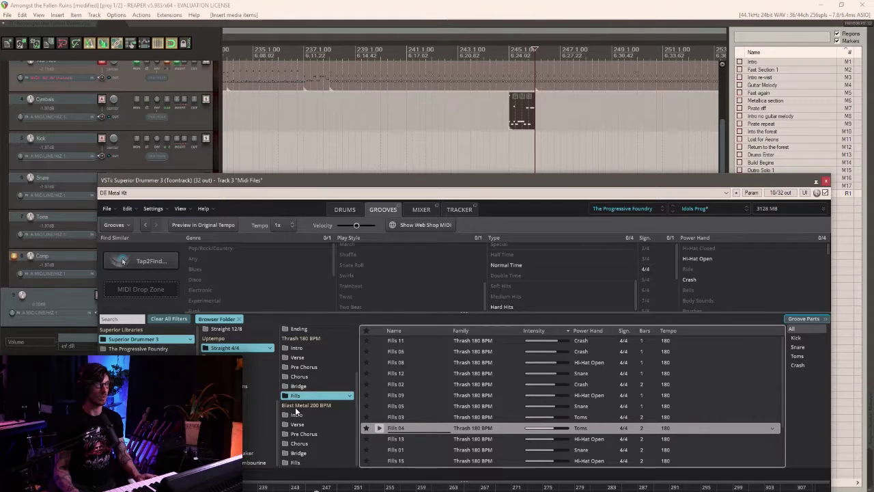
scroll(389, 444, "down", 3)
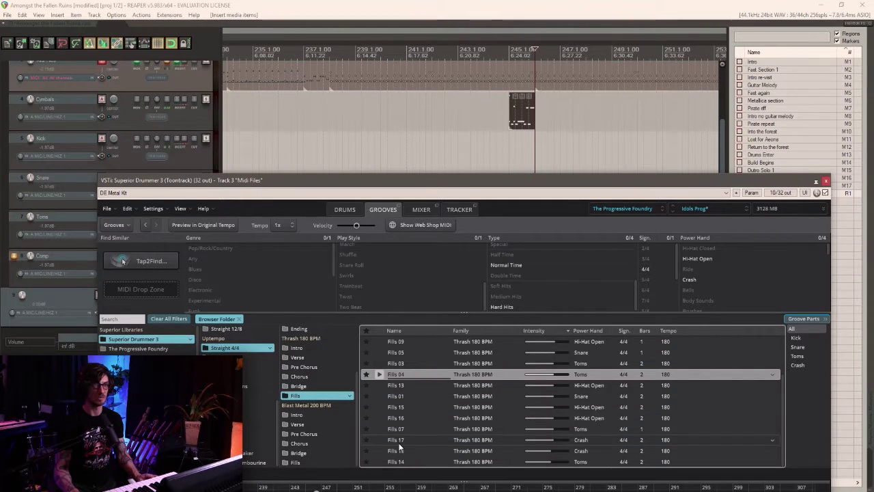
left_click(380, 440)
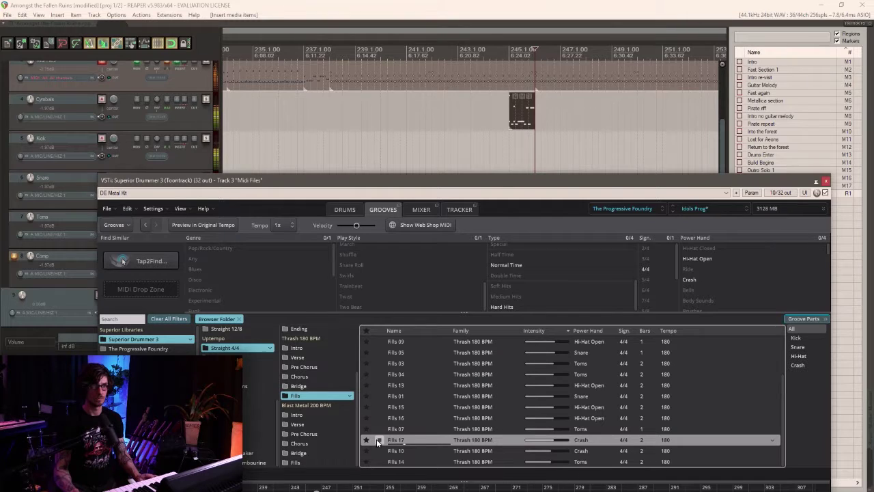
Try the Fills 11 item at bar 245 on Midi Files, play the transition into bar 246, and delete the fill.
scroll(519, 144, "up", 3)
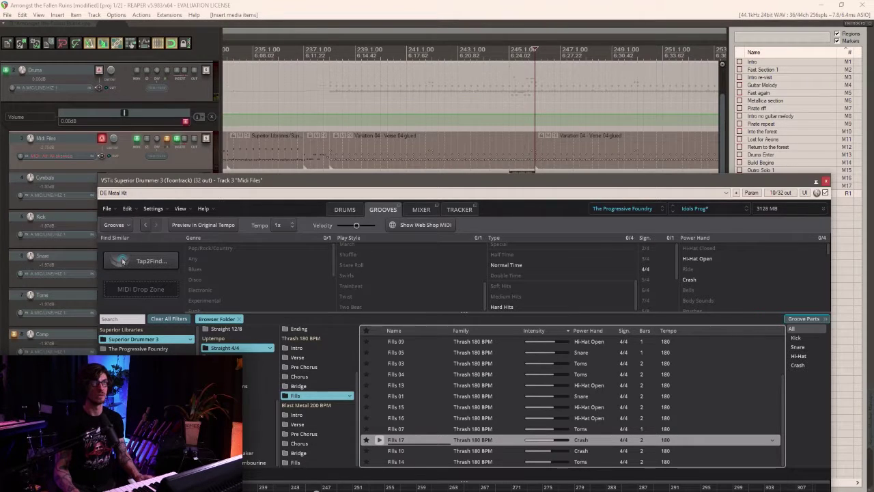
left_click(444, 106)
scroll(444, 105, "down", 3)
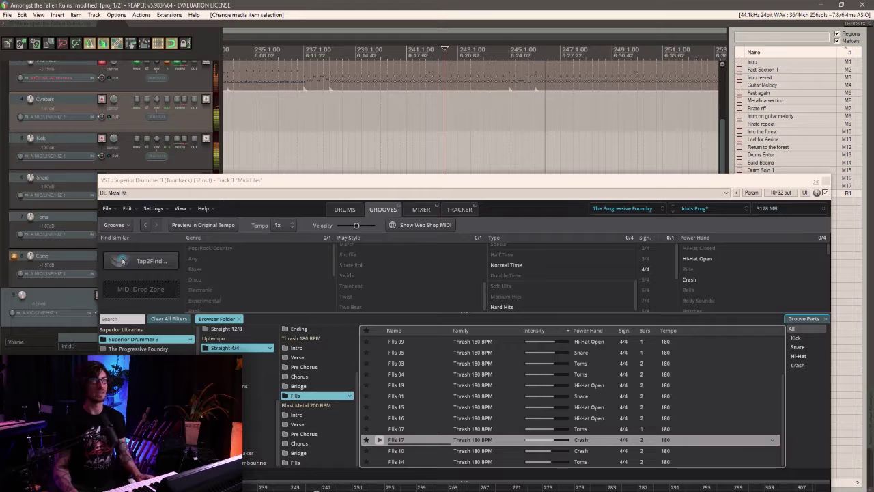
key("Delete")
Audition Fills 07 and Fills 01, fill the bar 245 gap on Midi Files with Fills 01, play the transition and close Superior Drummer.
left_click(379, 428)
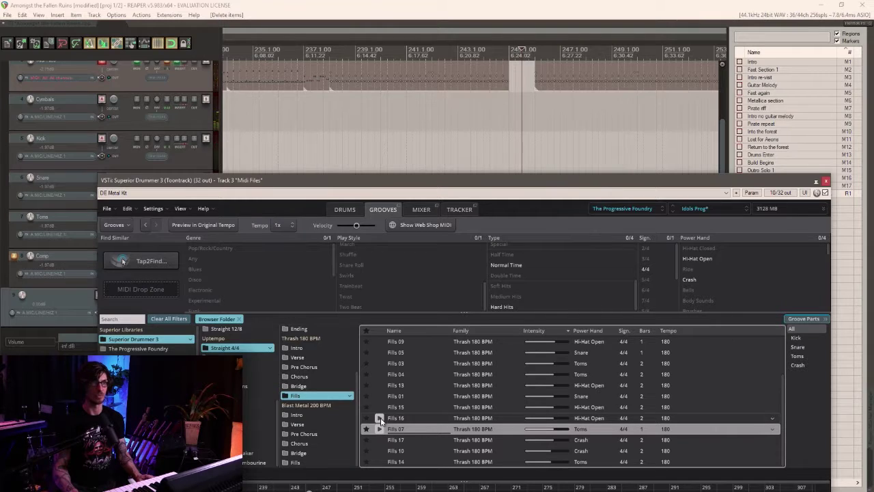
left_click(380, 396)
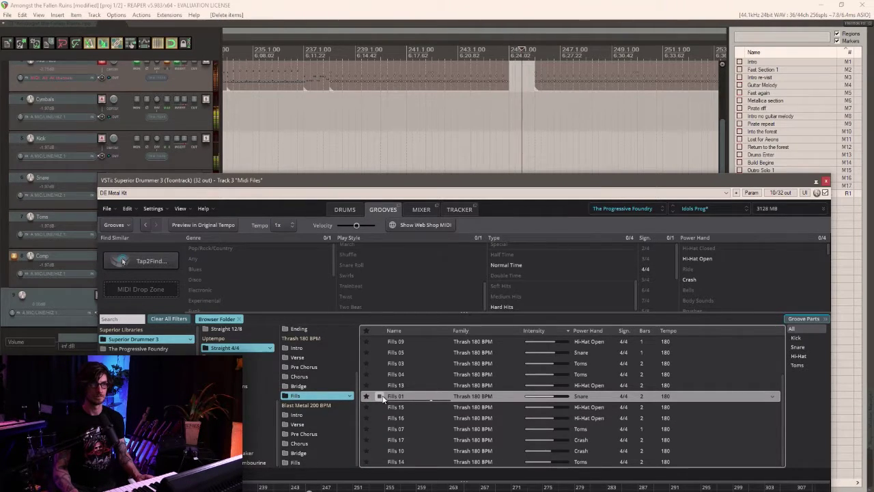
left_click_drag(401, 398, 512, 108)
left_click(471, 112)
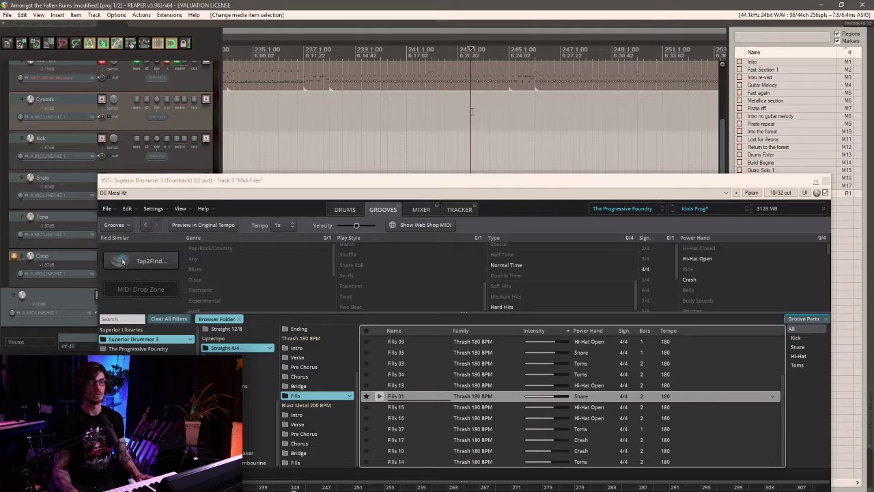
key("space")
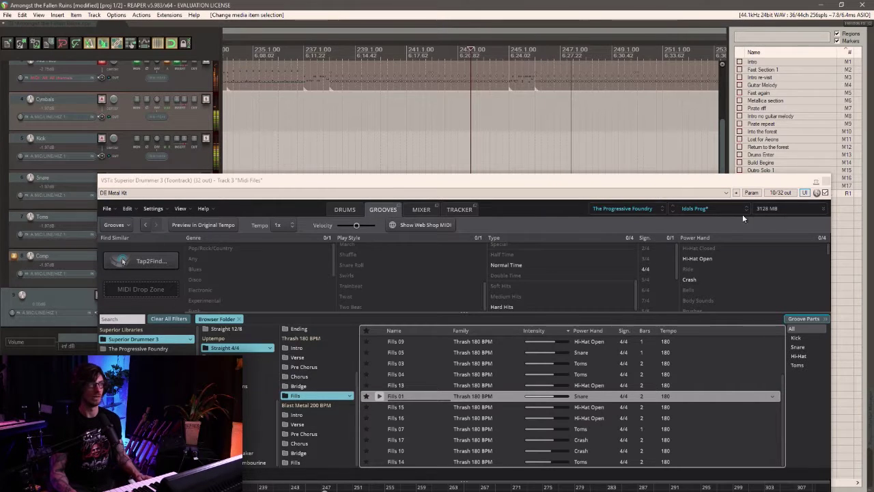
key("space")
left_click(826, 181)
Name the unnamed track between Comp and Bass "Electro Drums".
scroll(560, 156, "down", 3)
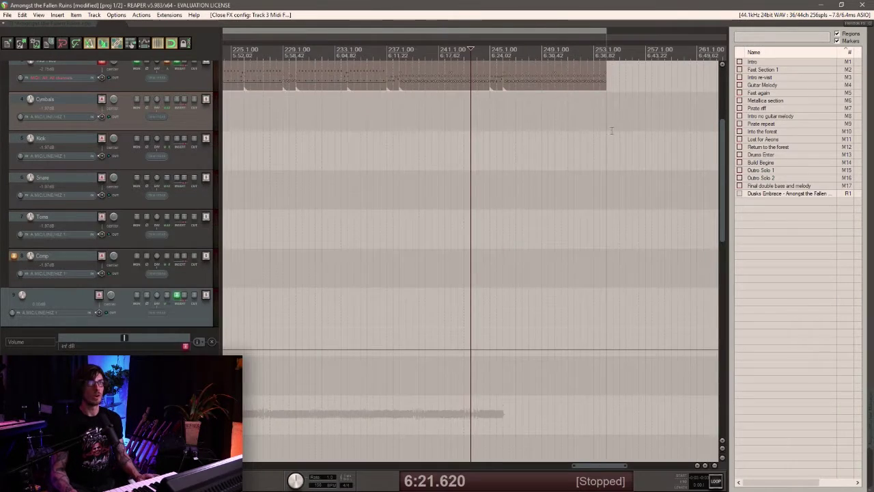
scroll(556, 154, "up", 3)
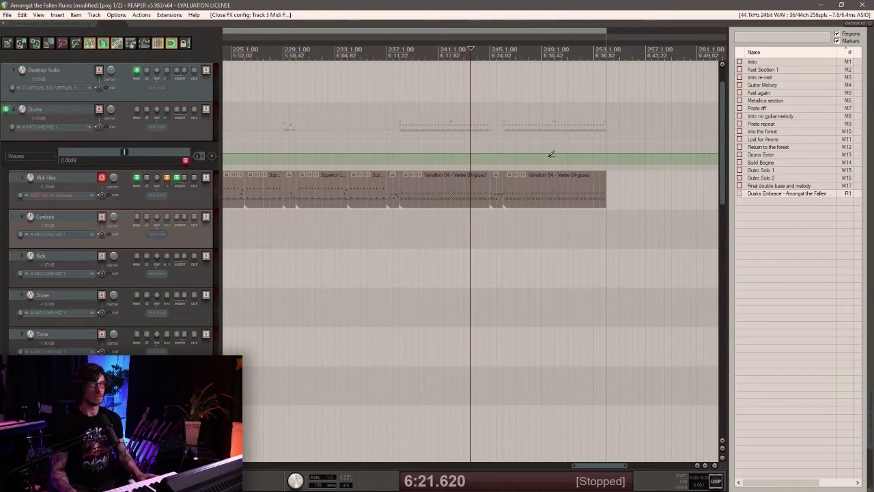
scroll(526, 162, "down", 8)
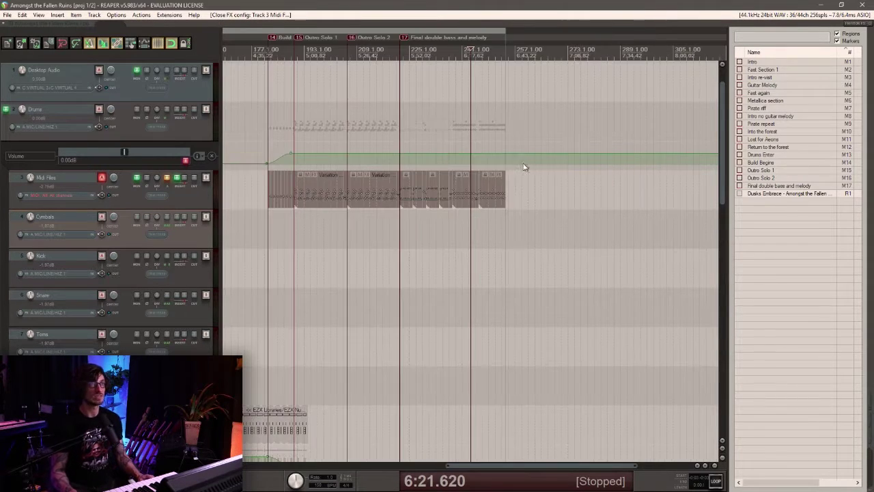
scroll(290, 222, "down", 3)
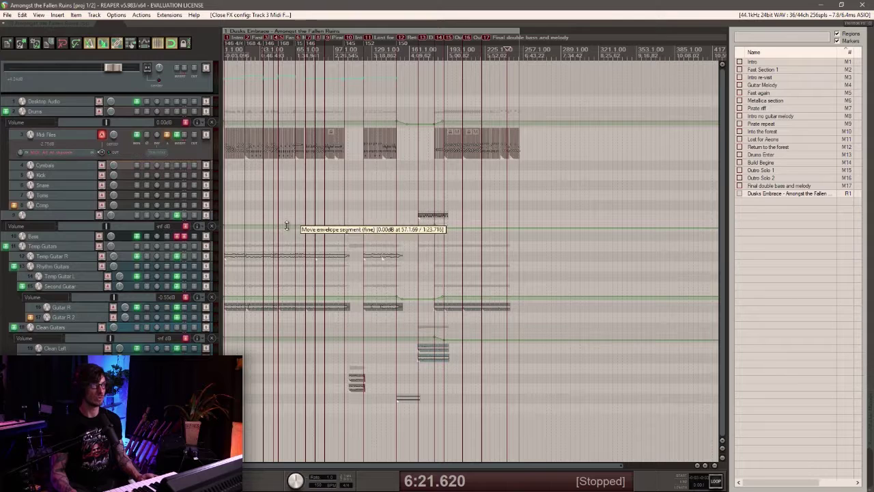
left_click(50, 219)
scroll(458, 268, "up", 3)
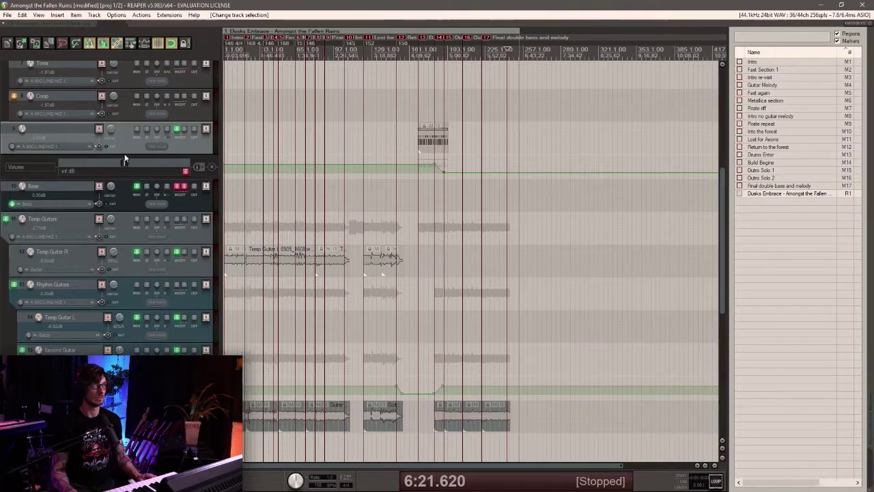
double_click(53, 129)
type("Electro Drums")
key("Return")
Group Drums and Electro Drums under a new Percussion folder track, and add a track named "Drum&Bass" above it.
scroll(54, 127, "up", 5)
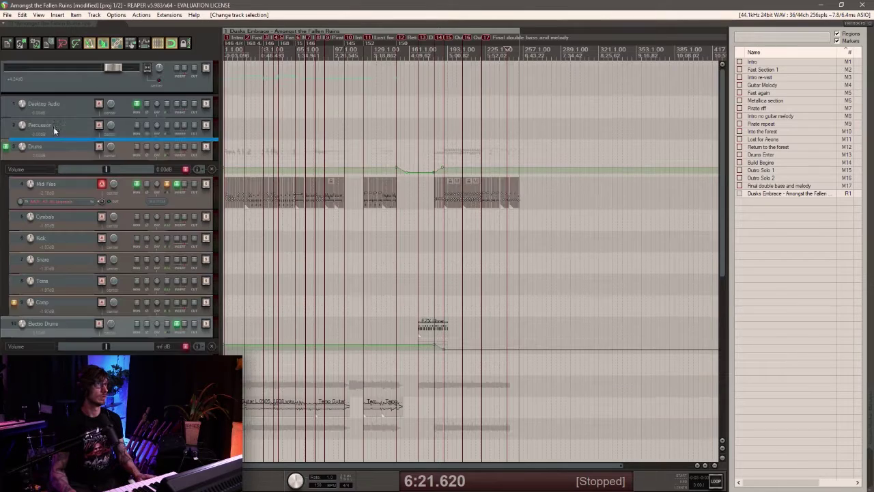
key("ctrl+t")
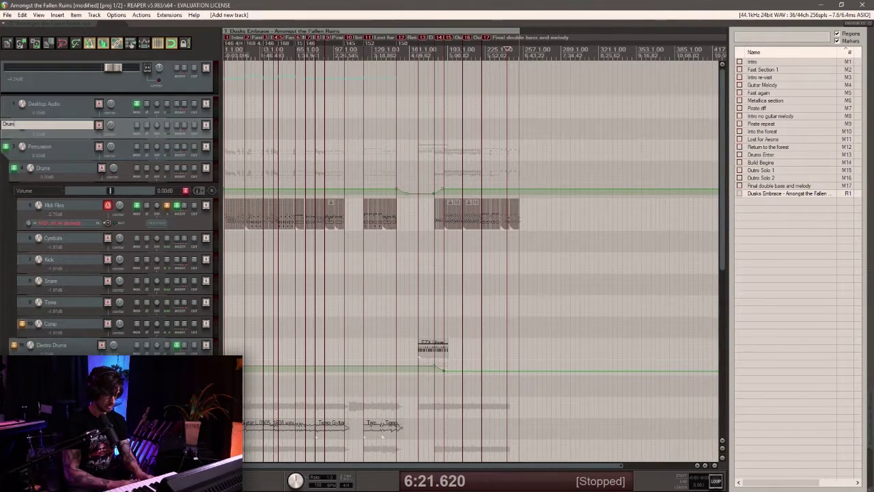
type("Drum&Bass")
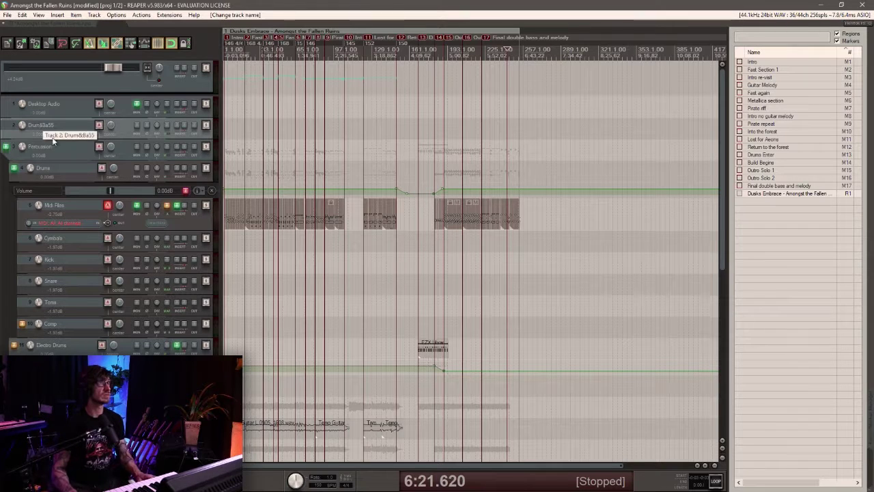
left_click(71, 146)
left_click(43, 171)
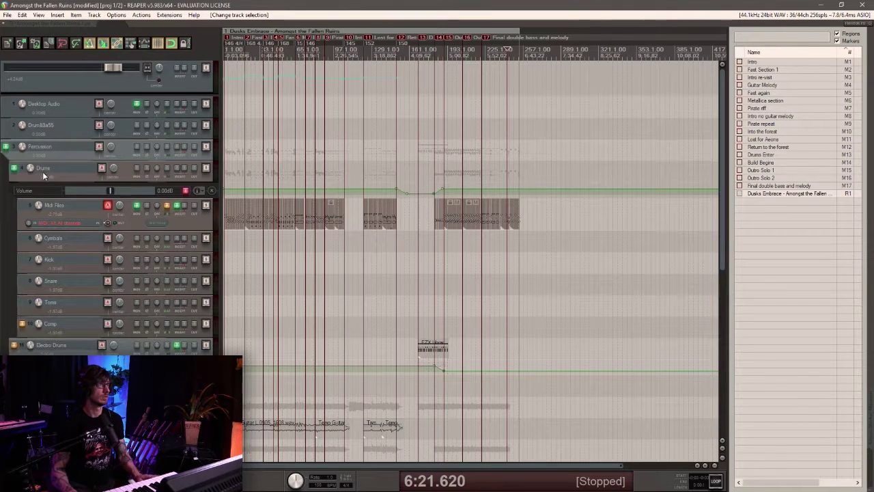
Make Drum&Bass the parent folder of Percussion and Bass, and delete the Desktop Audio track.
left_click_drag(53, 147, 57, 128)
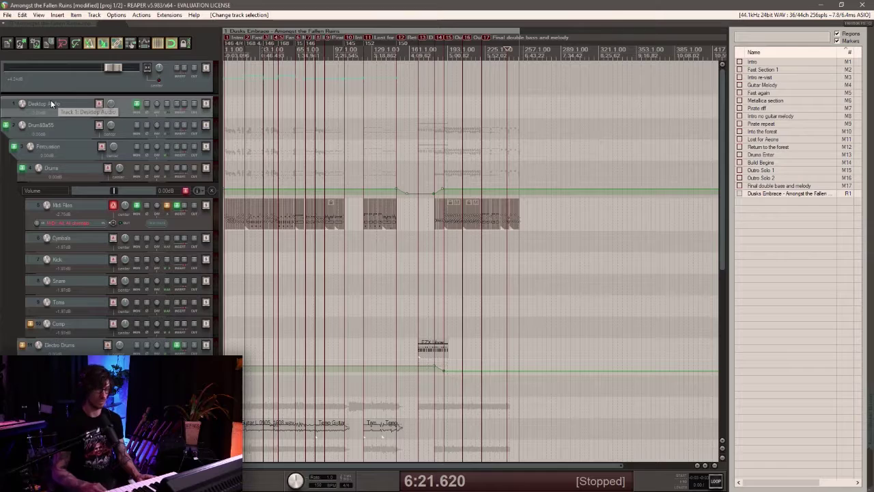
key("Delete")
scroll(241, 171, "down", 5)
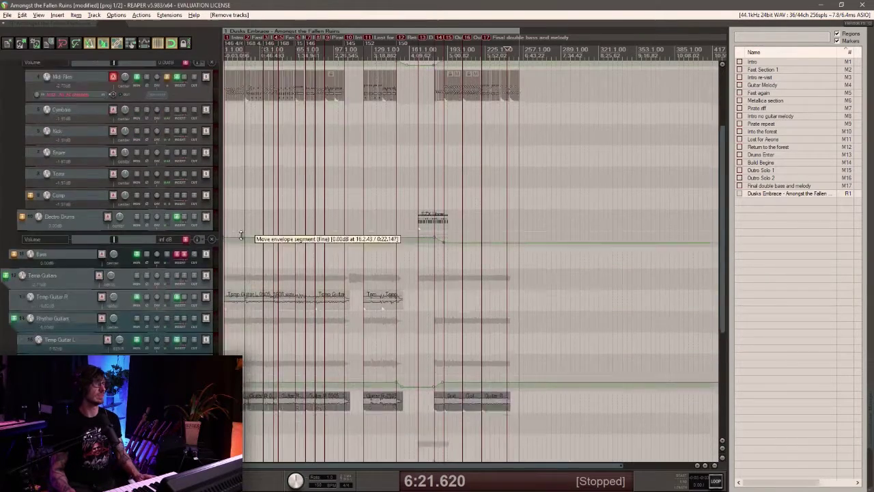
Rename Temp Guitars to "Guitars", Temp Guitar R to "Live Guitar" and Temp Guitar L to "Second Backing Guitar".
double_click(47, 149)
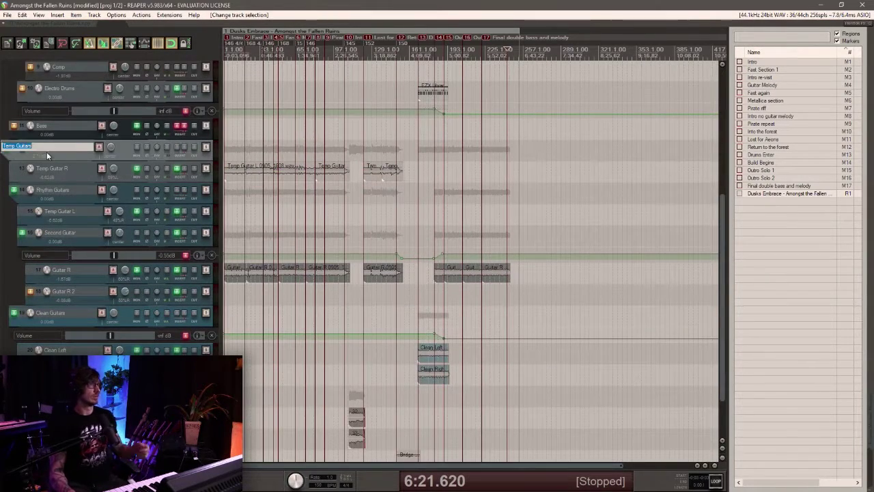
type("Guitars")
key("Return")
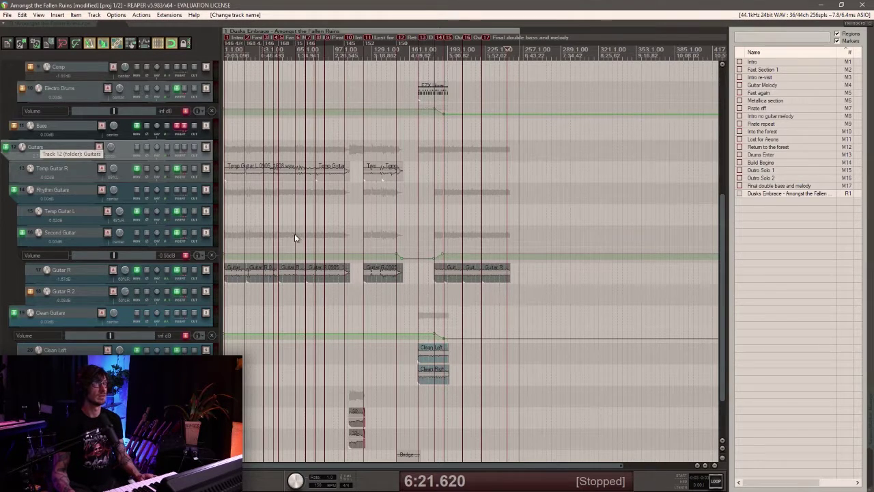
scroll(297, 237, "down", 3)
scroll(296, 237, "up", 1)
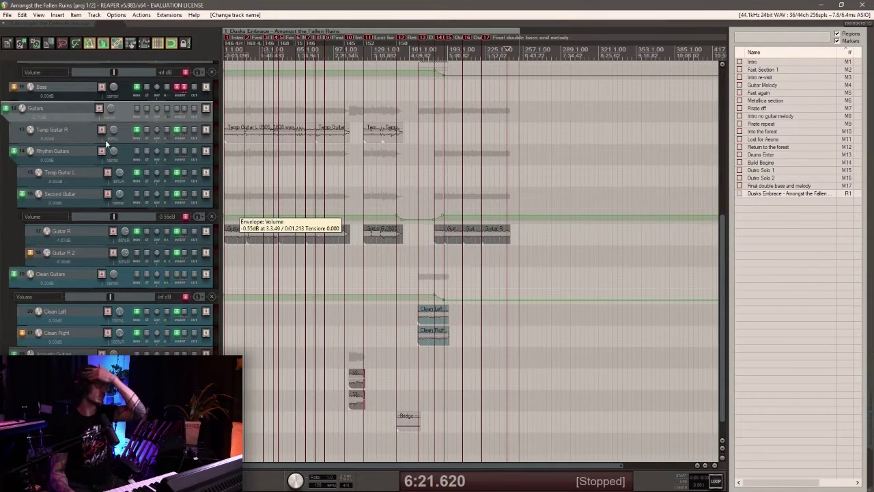
double_click(69, 128)
type("Live Guitar")
key("Return")
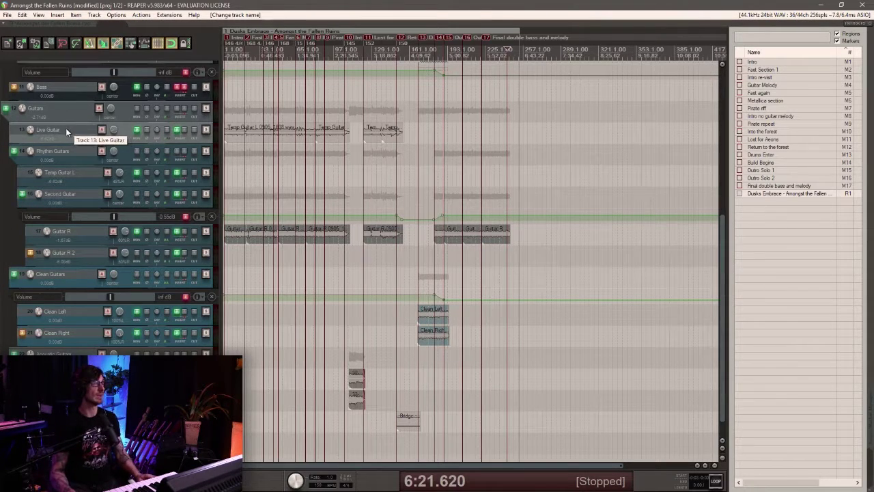
double_click(69, 173)
type("Second Backing")
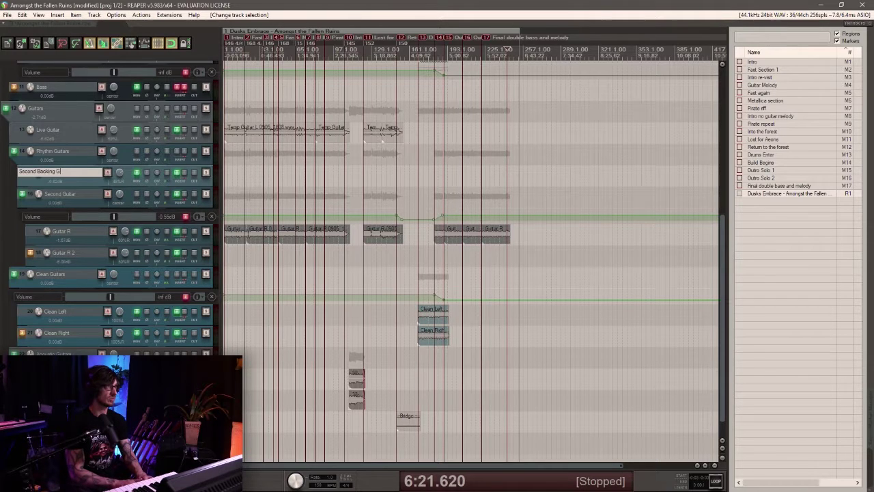
key("Return")
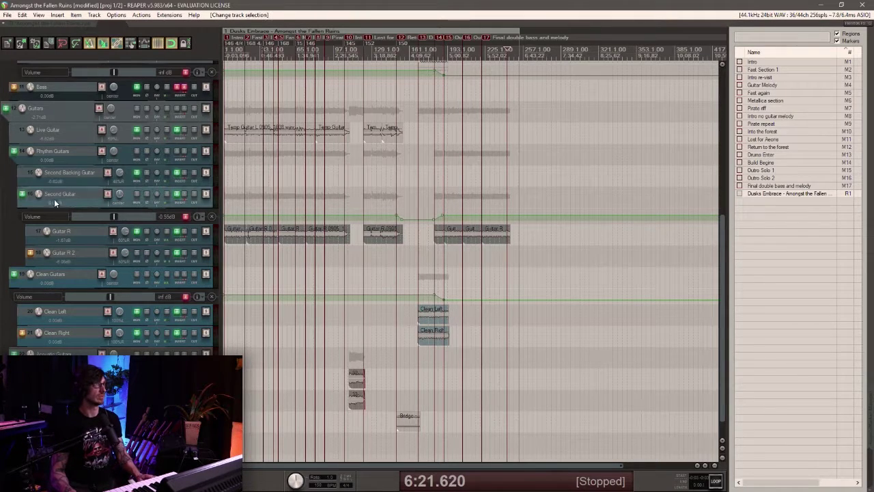
Move the Second Guitar folder above Second Backing Guitar inside Rhythm Guitars and save the project.
left_click_drag(46, 196, 66, 179)
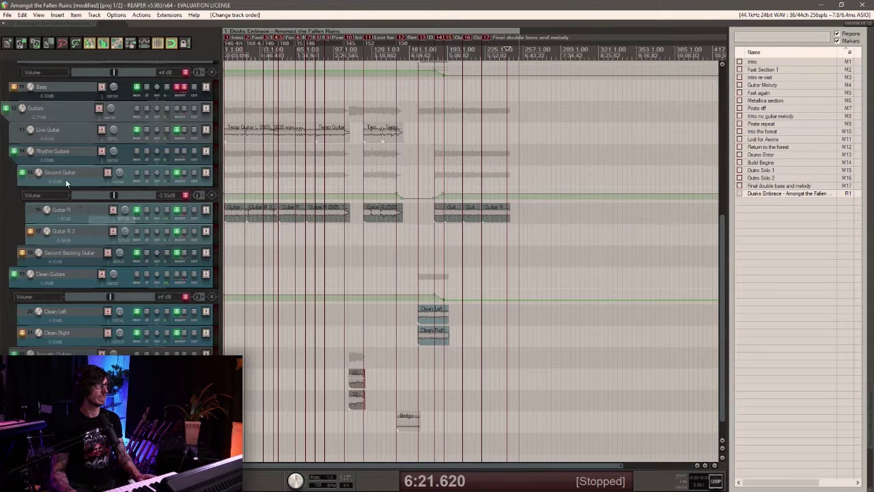
left_click(67, 251)
key("ctrl+s")
Recolour the Clean Guitars folder and its Clean Left and Clean Right tracks a lighter teal.
left_click(59, 274)
left_click(75, 339, "shift")
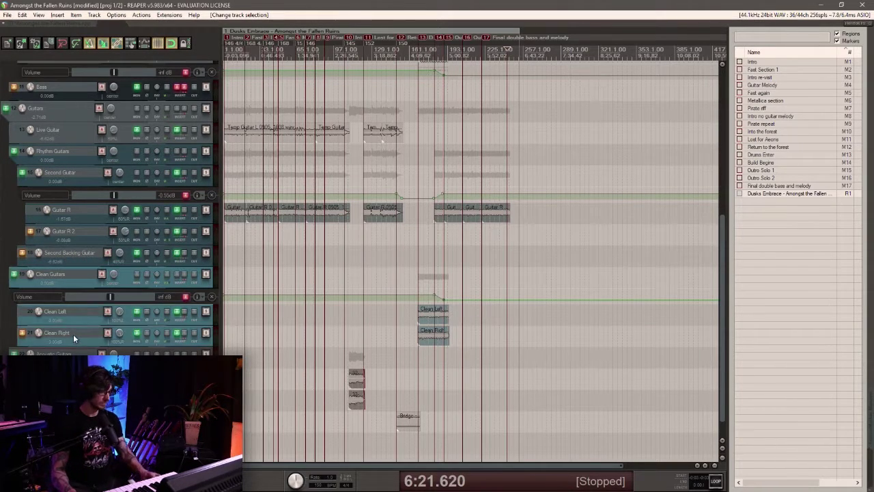
key("shift+c")
left_click_drag(486, 275, 486, 259)
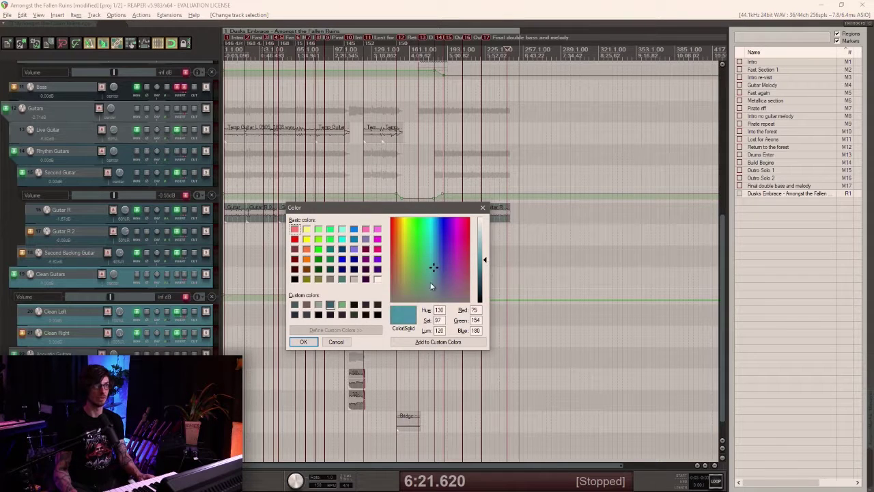
left_click(303, 341)
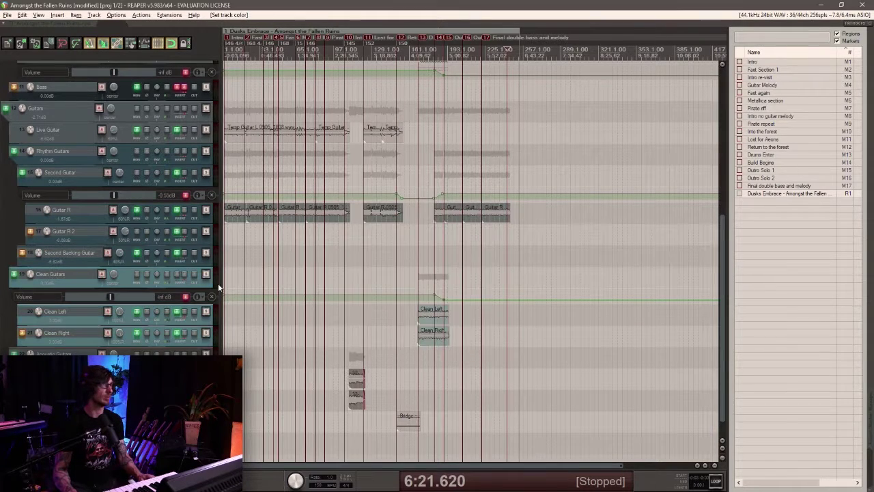
Move the Clean Guitars, Acoustic Guitars and Sampled Guitar tracks into the Rhythm Guitars folder.
left_click(82, 261)
scroll(331, 282, "down", 1)
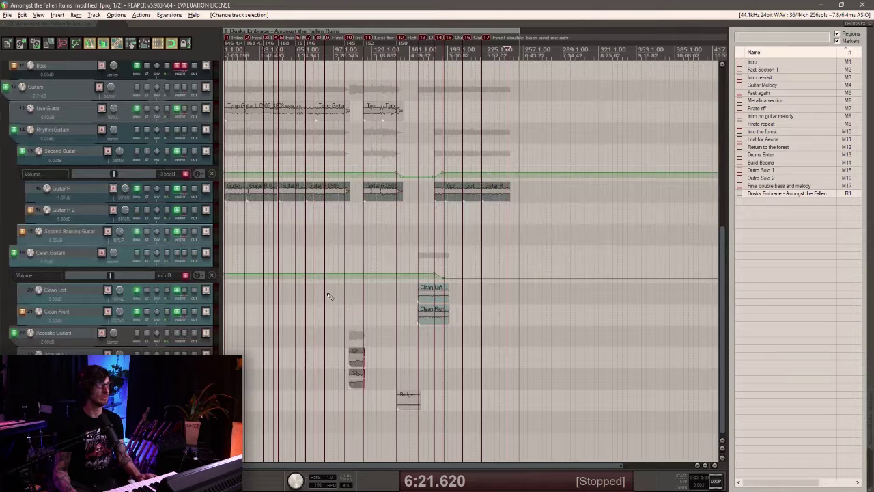
scroll(329, 299, "up", 1)
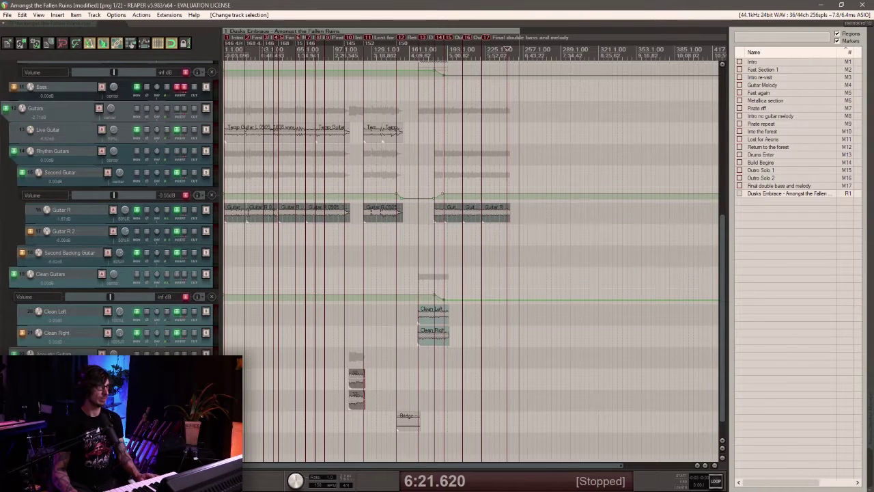
left_click_drag(54, 421, 41, 167)
key("ctrl+z")
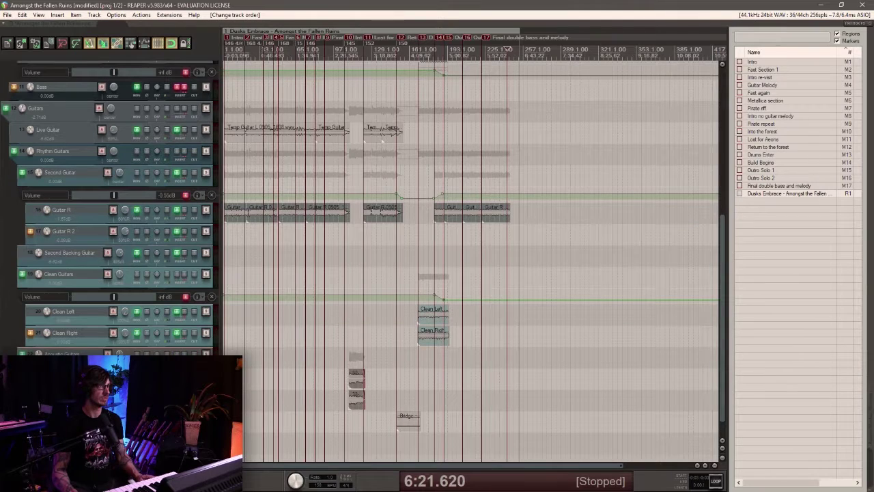
Colour the Sampled Guitar track with the dark purple custom colour (red 45, green 35, blue 50) and make Live Guitar blue.
left_click(55, 421)
key("shift+c")
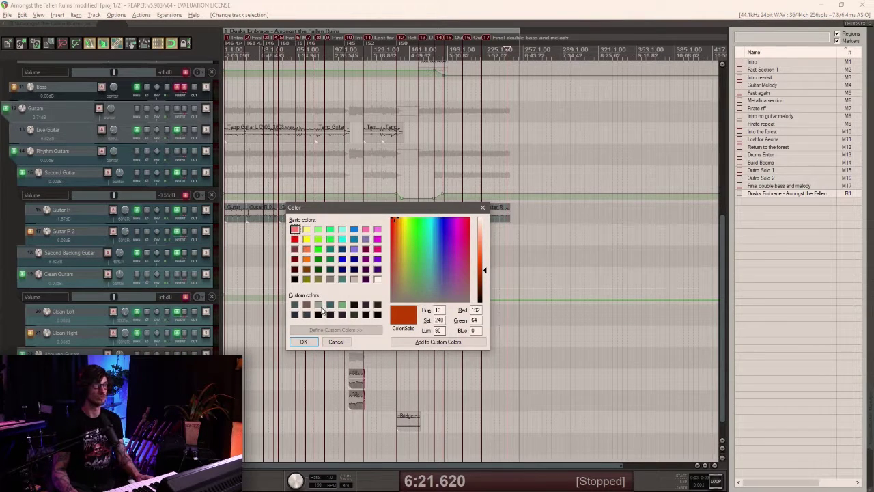
left_click(377, 305)
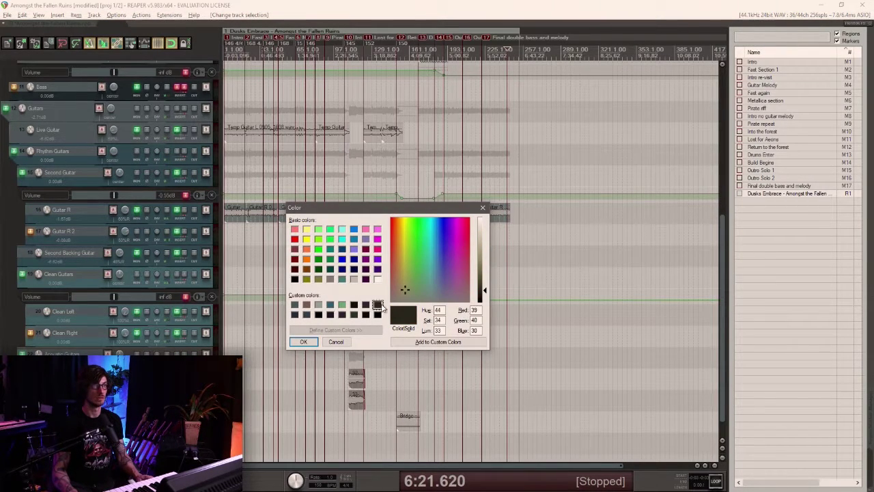
left_click(380, 314)
left_click(366, 314)
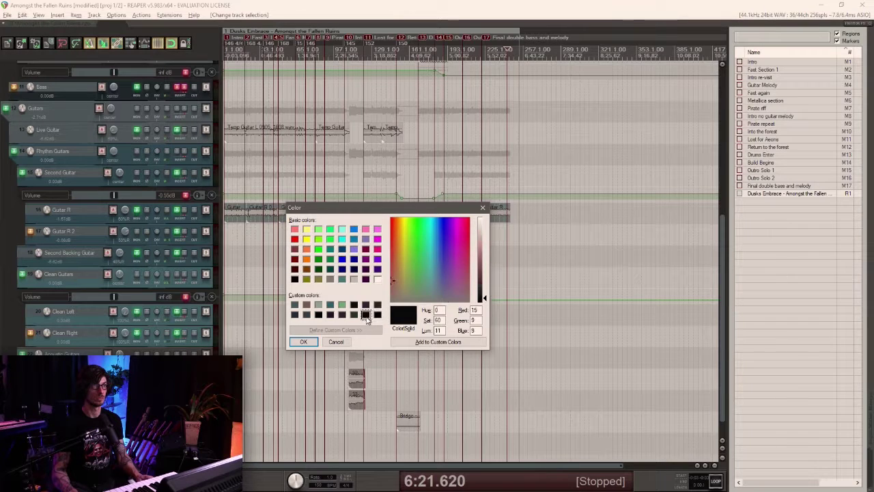
left_click(354, 315)
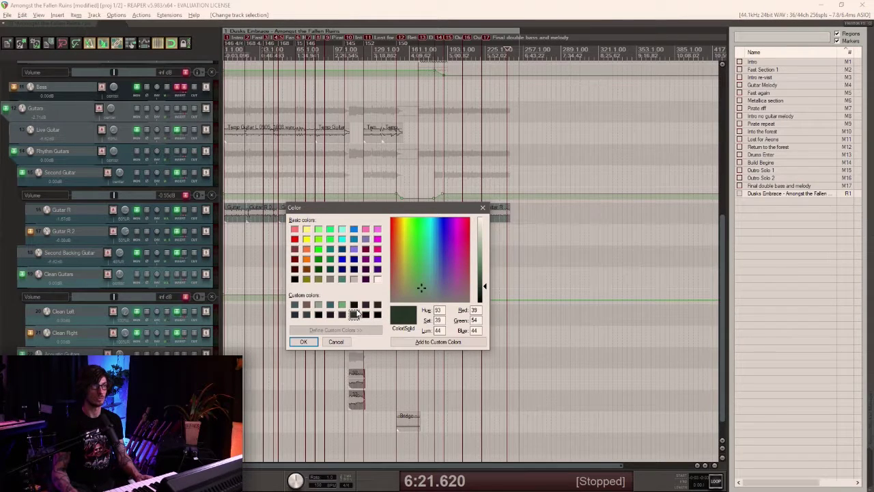
left_click(355, 305)
left_click(342, 315)
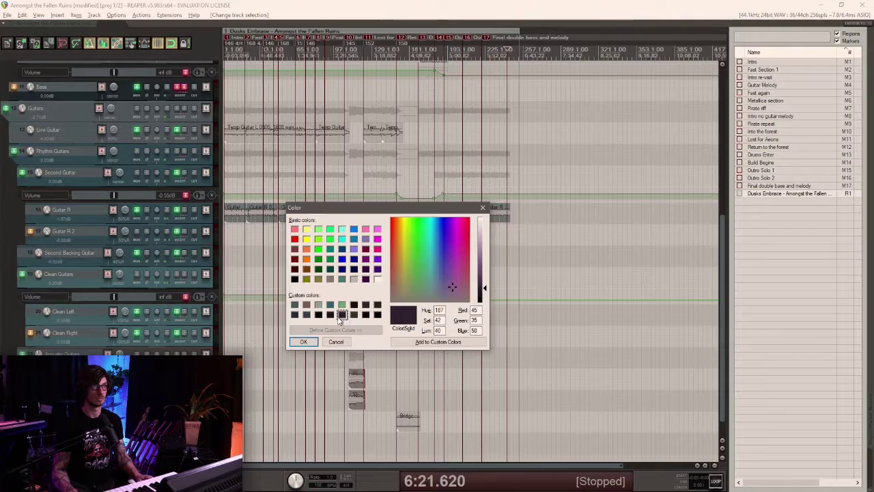
left_click(303, 341)
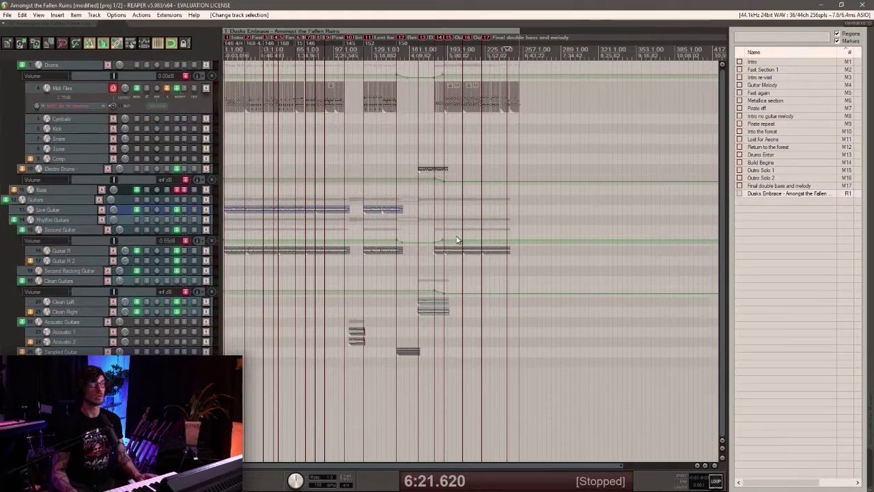
Glue all the drum items on Midi Files into one item and open it in the MIDI editor.
scroll(457, 239, "up", 5)
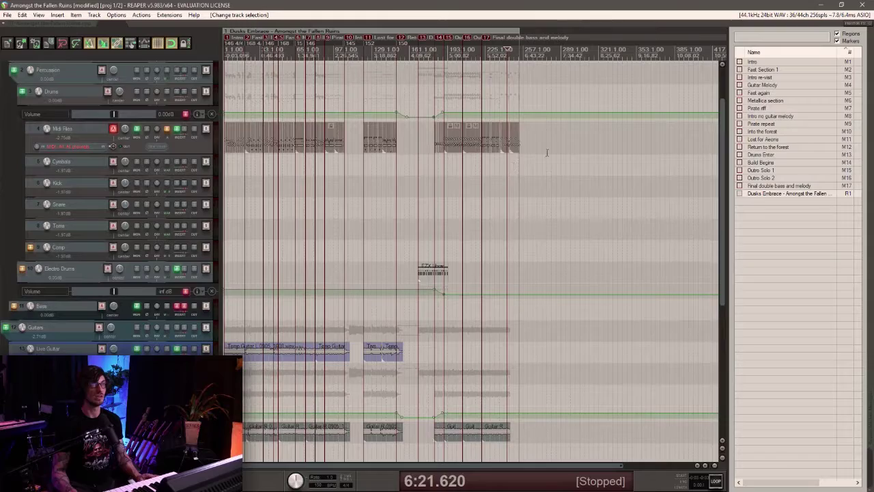
left_click_drag(549, 165, 231, 145)
key("ctrl+shift+g")
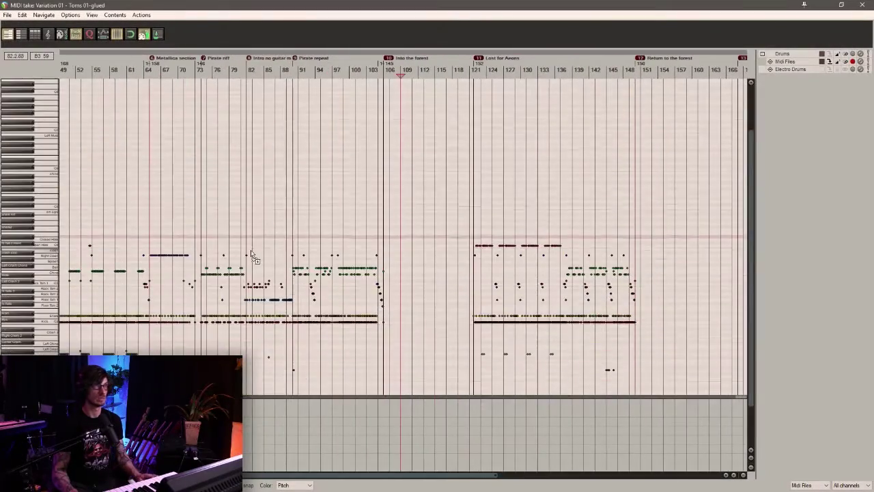
Hide the unnamed note rows, show the drum notes as diamonds, and look over the patterns around the Pirate repeat section.
left_click(92, 15)
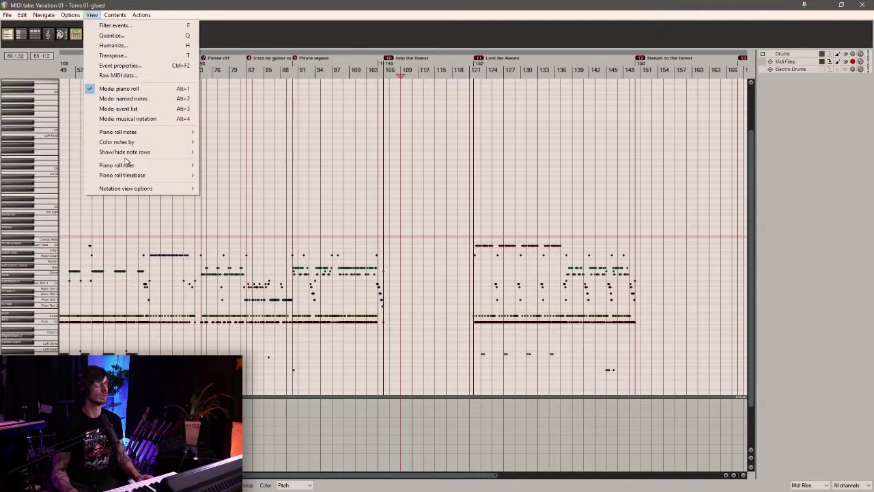
mouse_move(127, 152)
left_click(312, 174)
scroll(344, 224, "up", 5)
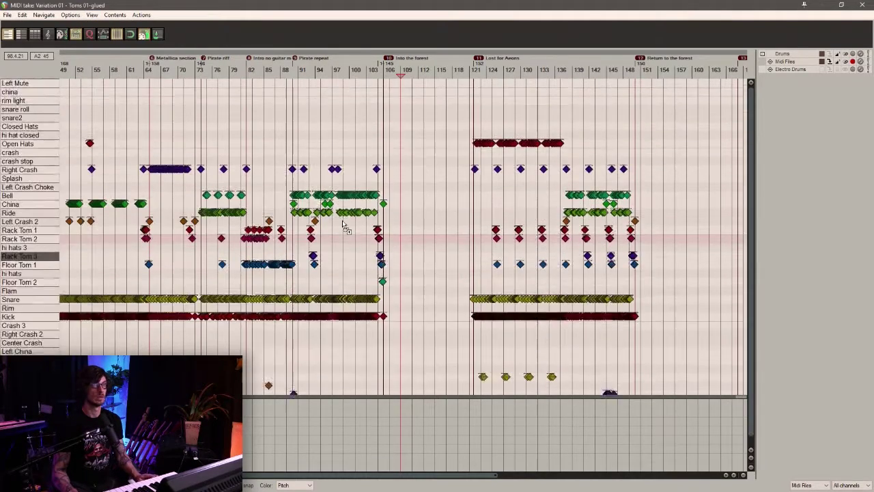
scroll(345, 226, "up", 5)
scroll(350, 225, "down", 5)
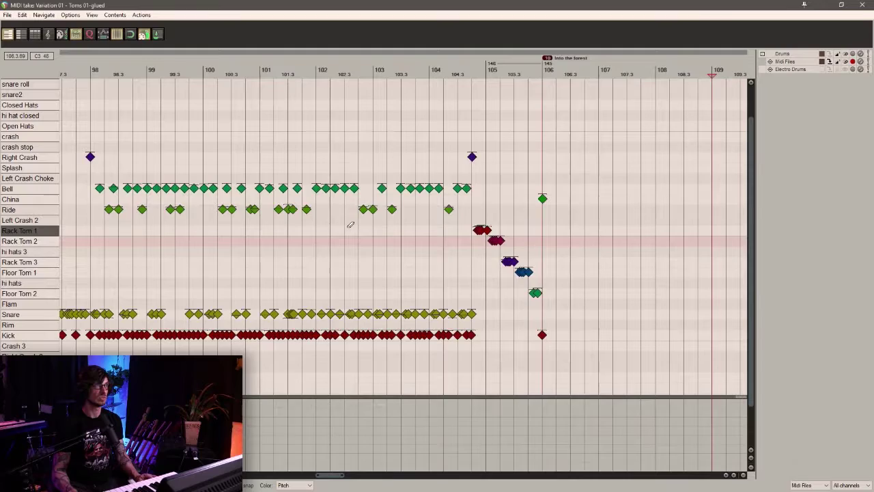
scroll(338, 219, "up", 5)
scroll(350, 212, "down", 2)
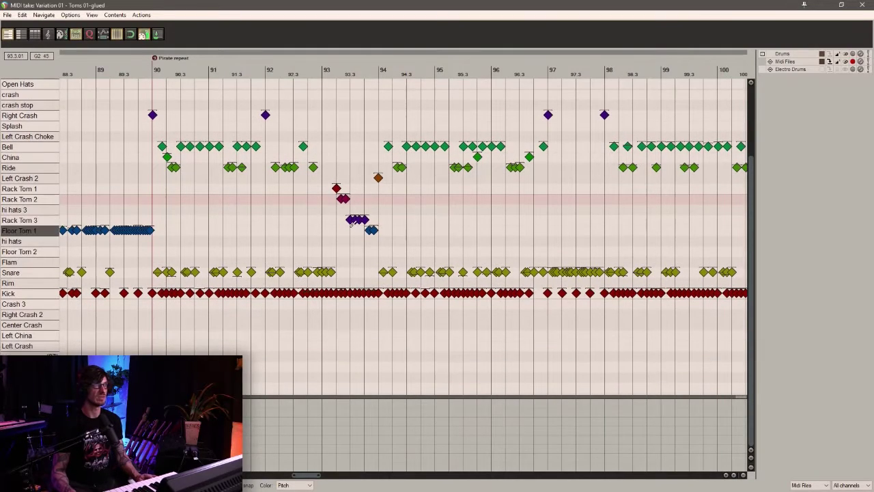
scroll(403, 225, "down", 4)
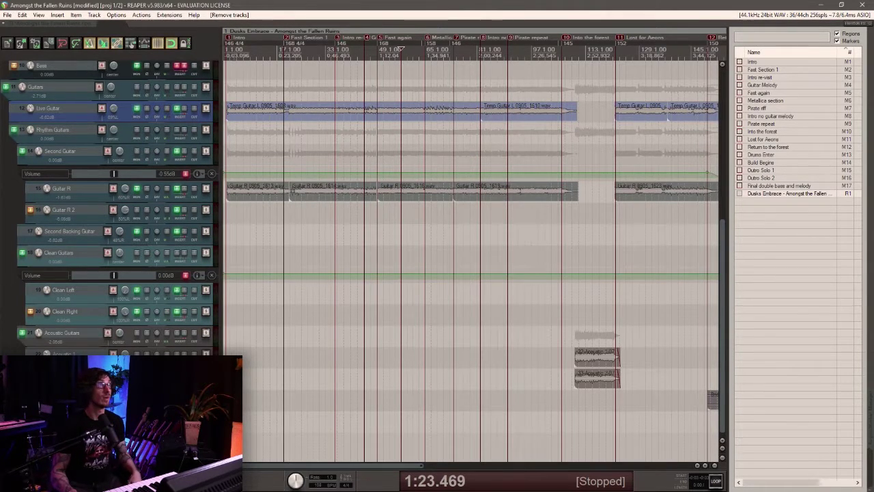
Remove the Comp track from the Drums folder and save the project.
left_click(108, 67)
left_click(36, 43)
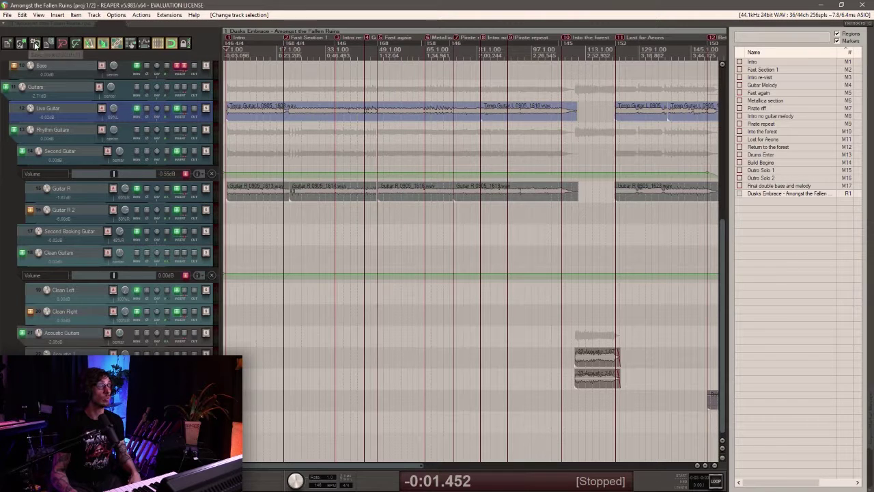
Play the song from the Drums Enter section, review the arrangement while listening, and save the project.
scroll(524, 204, "down", 3)
left_click(498, 235)
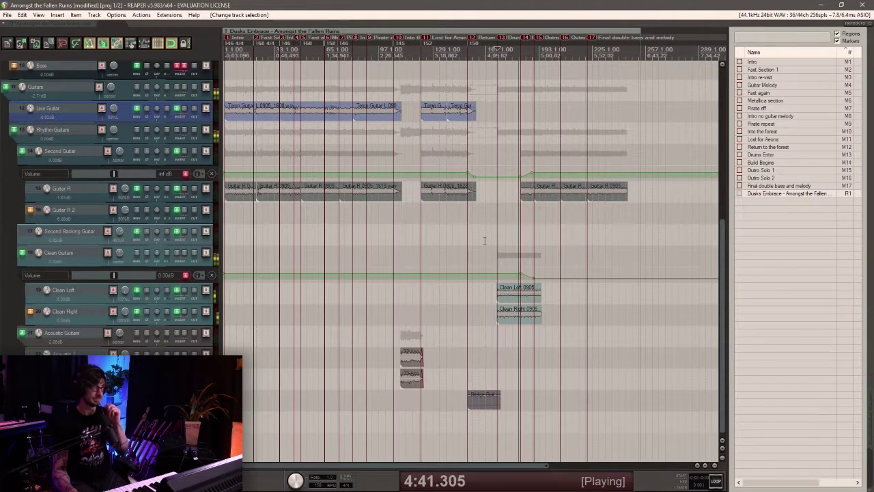
scroll(489, 240, "up", 5)
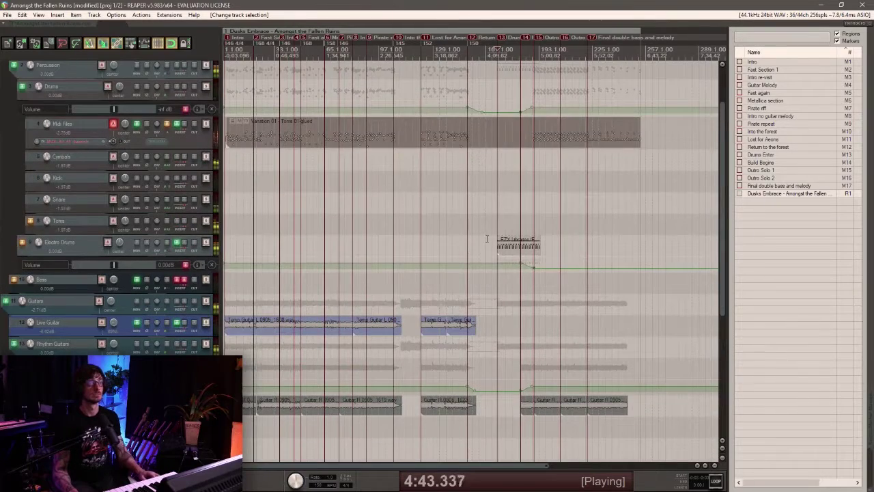
scroll(487, 238, "down", 2)
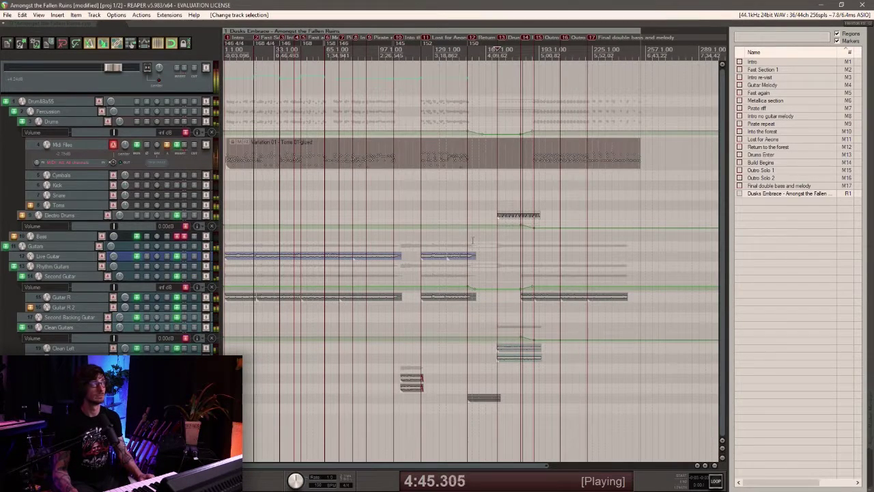
left_click(34, 43)
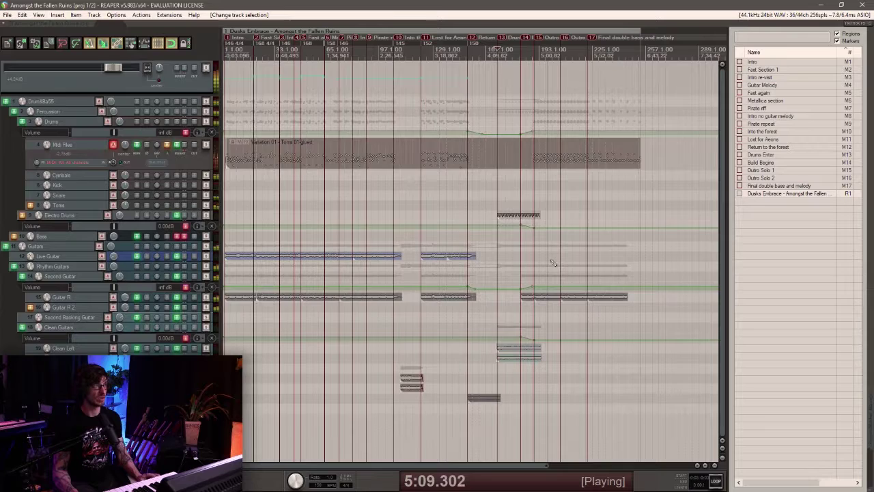
scroll(553, 262, "up", 2)
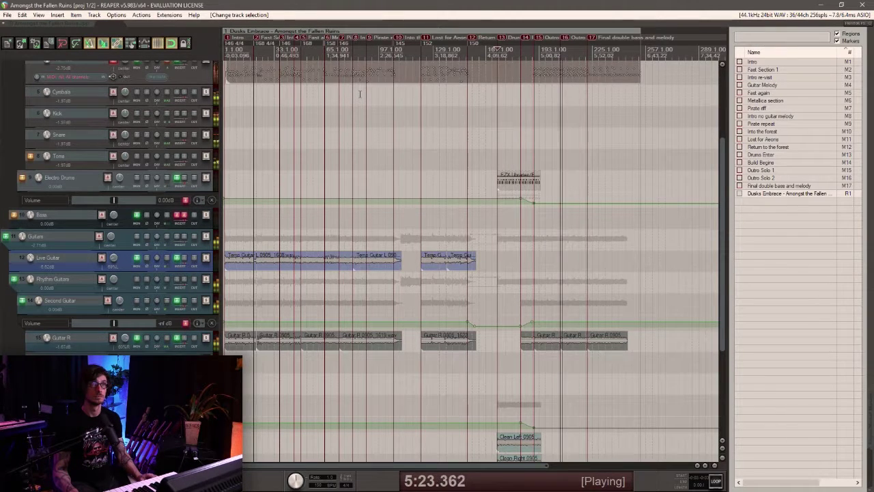
scroll(448, 103, "down", 3)
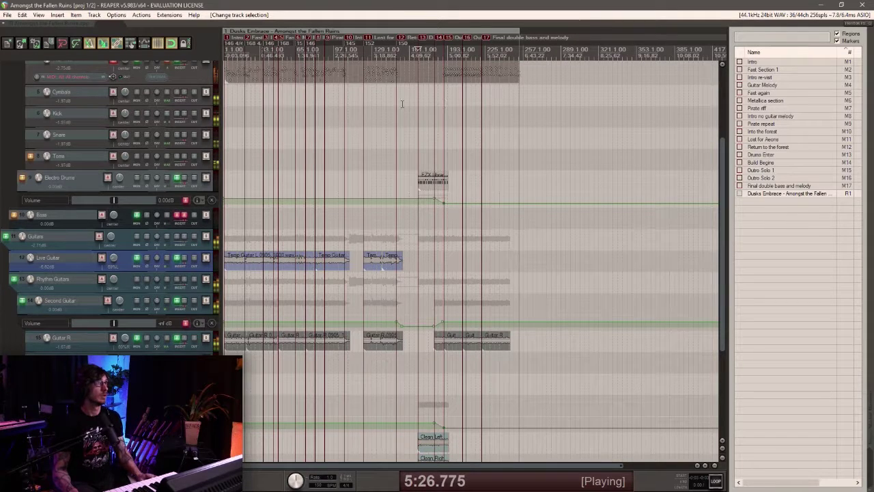
Stop playback at the song's opening, save the project, and disarm the Midi Files track for recording.
key("space")
left_click(235, 80)
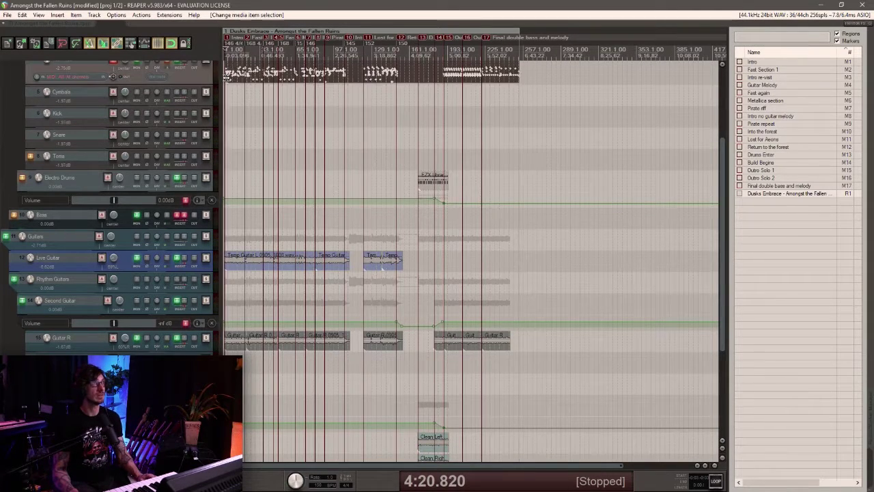
scroll(236, 80, "up", 8)
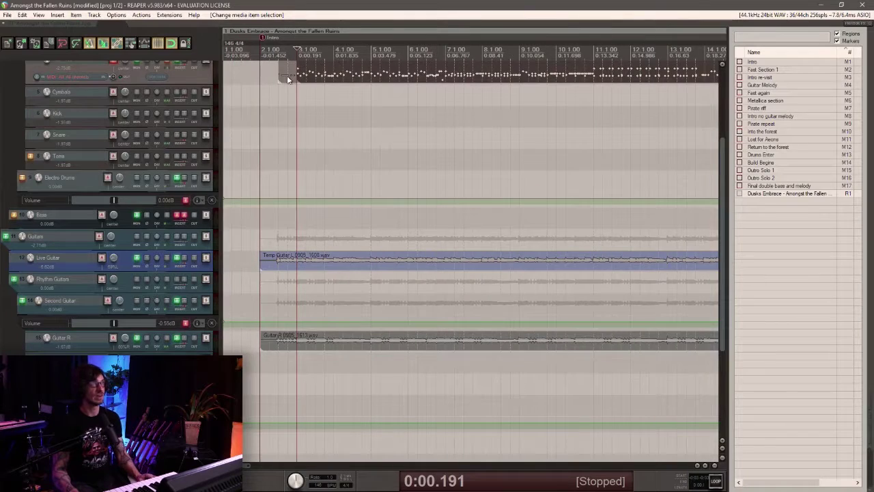
left_click(260, 70)
left_click(36, 43)
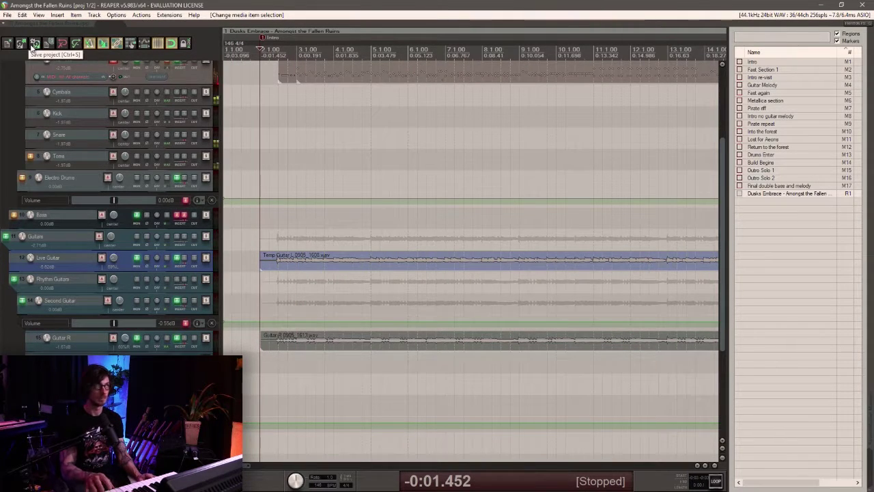
left_click(114, 61)
scroll(287, 143, "up", 3)
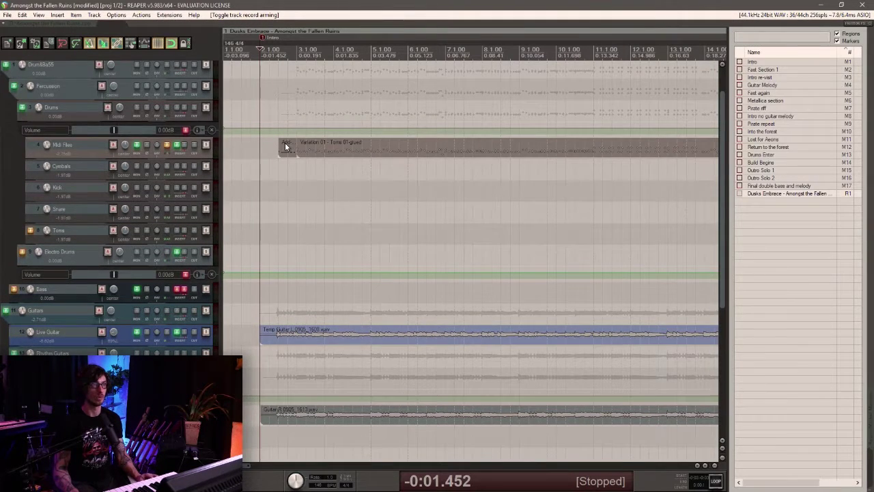
Trim the starts of the first Live Guitar and Guitar R items to just before the opening notes, and save the project.
scroll(287, 144, "down", 3)
left_click_drag(262, 272, 276, 275)
left_click(278, 275)
scroll(279, 288, "up", 5)
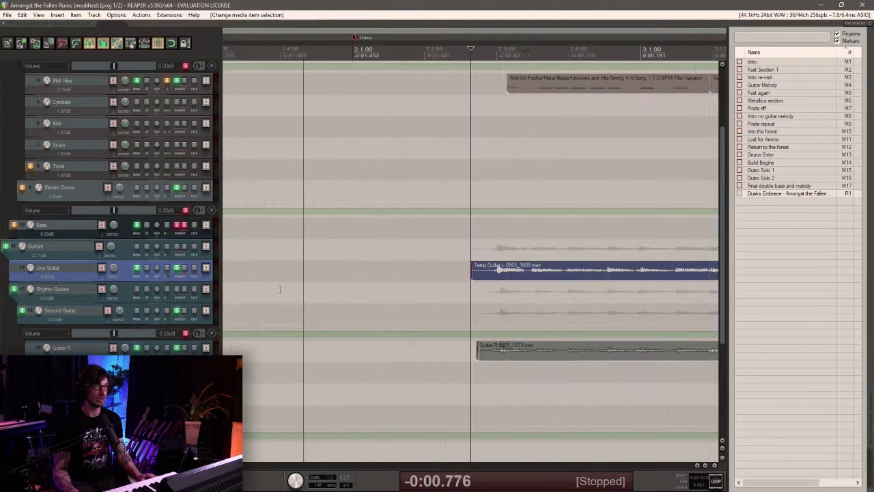
left_click_drag(477, 355, 473, 314)
left_click_drag(471, 270, 493, 271)
left_click_drag(475, 354, 492, 354)
scroll(481, 355, "down", 8)
key("ctrl+s")
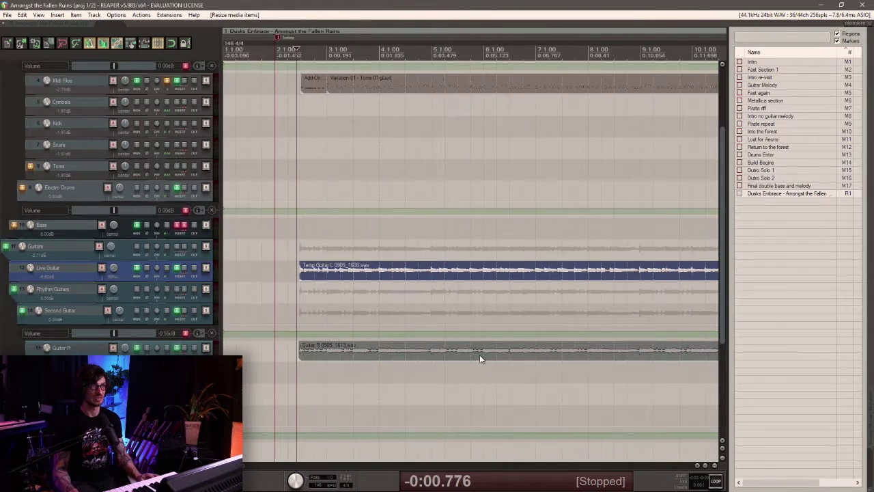
Go to the start of the Lost for Aeons section and add a Bridge Tron track under Keys with Omnisphere's Choirwerk 2 patch.
scroll(479, 359, "down", 9)
scroll(472, 357, "down", 8)
scroll(469, 355, "up", 4)
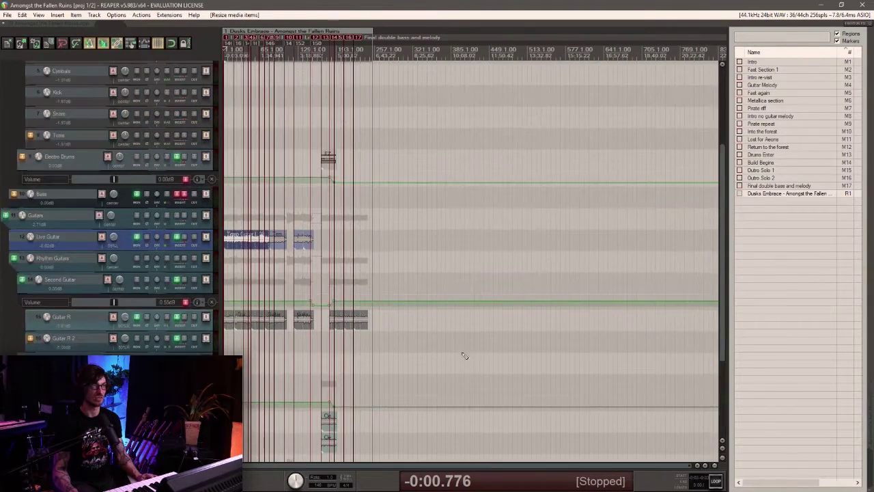
scroll(465, 356, "up", 3)
scroll(278, 159, "up", 5)
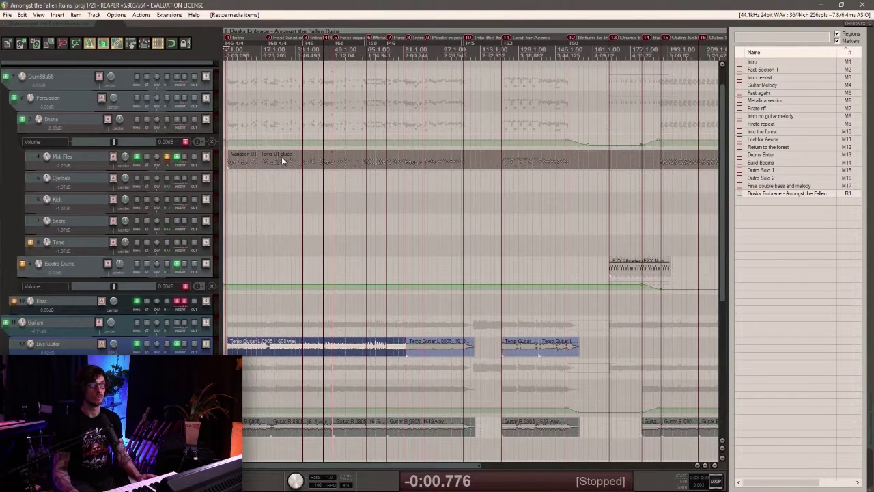
left_click(505, 208)
scroll(506, 209, "up", 6)
key("alt+s")
left_click(461, 210)
scroll(443, 230, "down", 3)
scroll(441, 230, "down", 3)
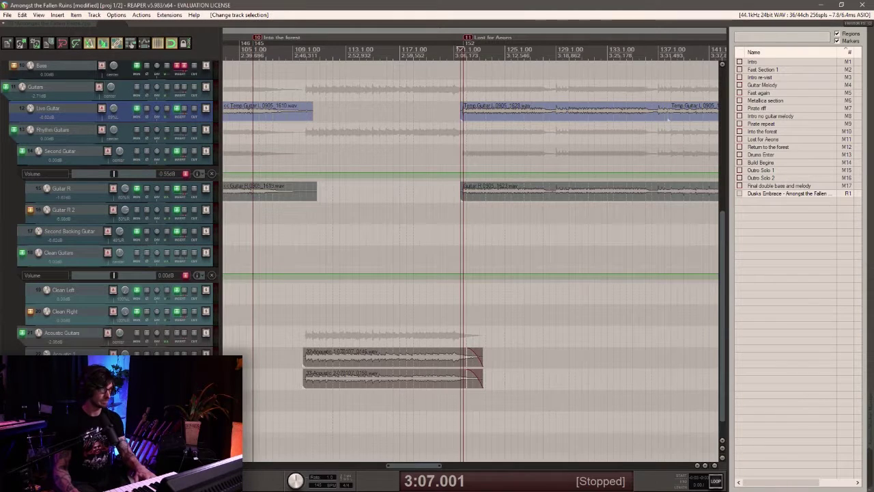
key("ctrl+t")
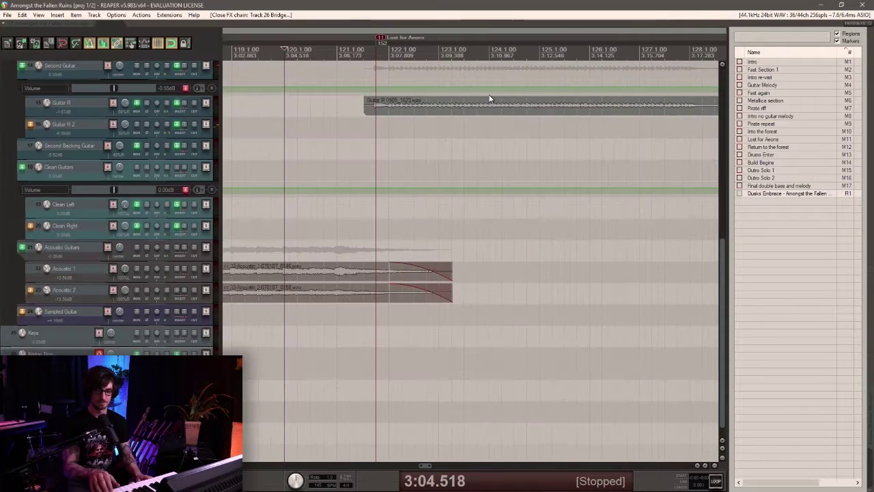
Record a MIDI chord part on Bridge Tron through Lost for Aeons, save the take, and select the recorded item.
key("ctrl+r")
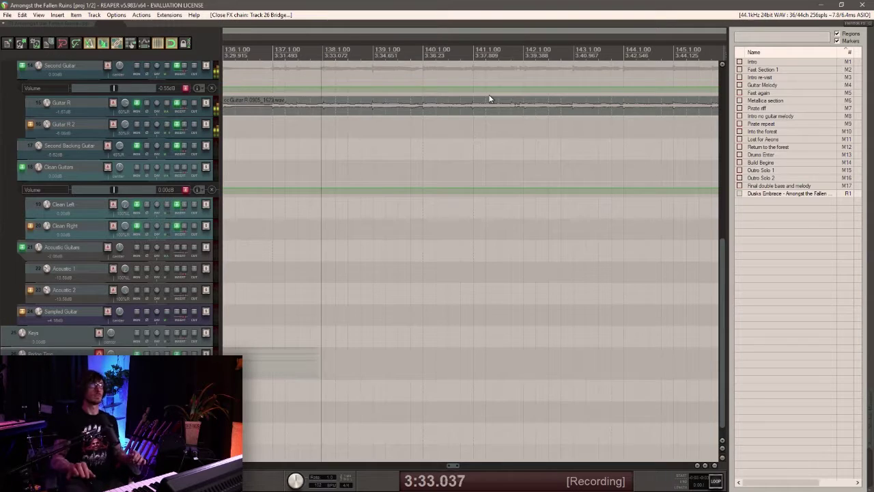
key("space")
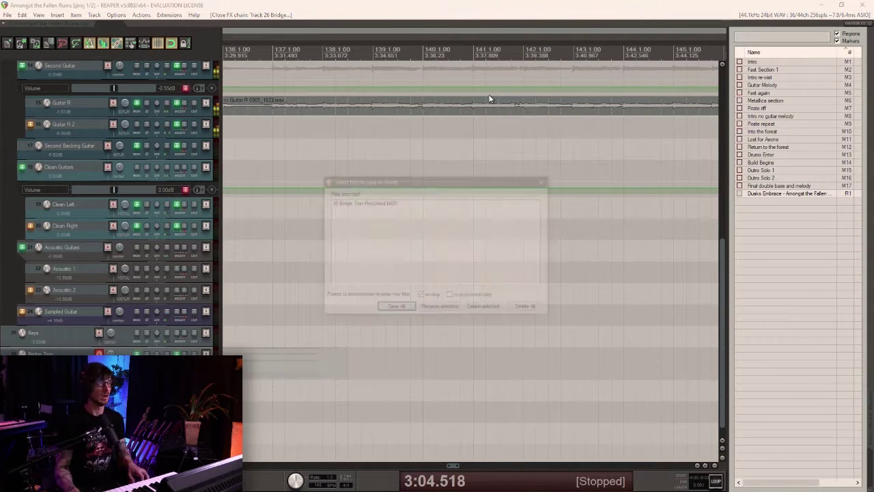
key("Return")
scroll(528, 382, "down", 3)
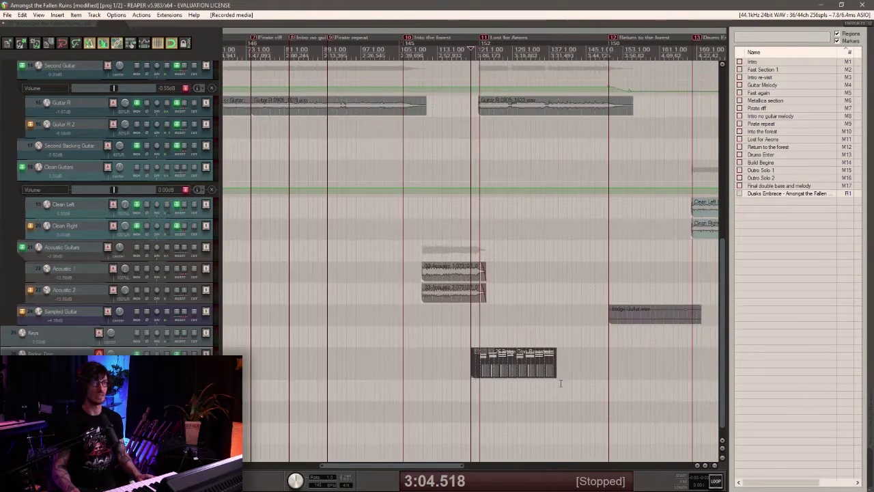
left_click(550, 374)
Play the soloed Bridge Tron part from Lost for Aeons and load the Life in the 70's patch in Omnisphere.
scroll(544, 378, "up", 6)
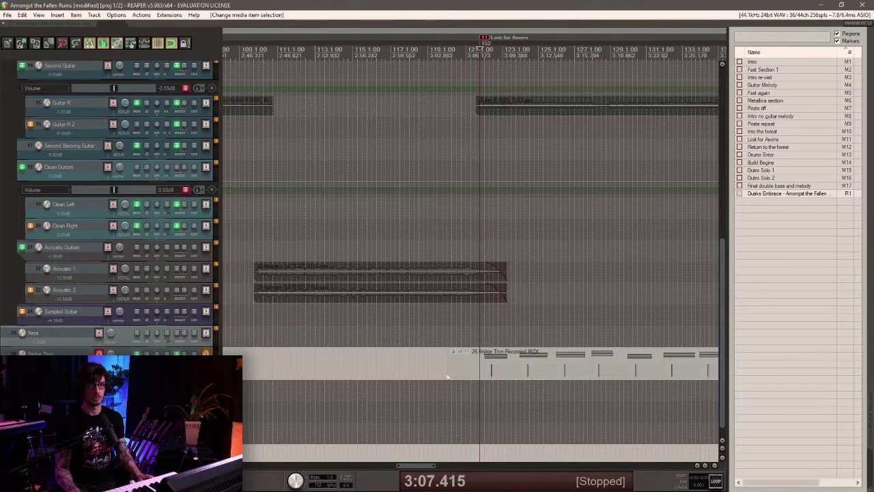
key("space")
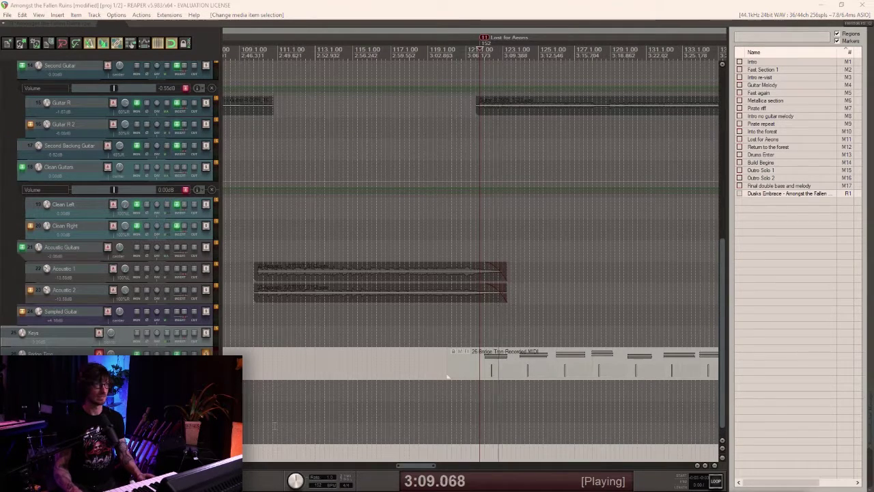
key("f")
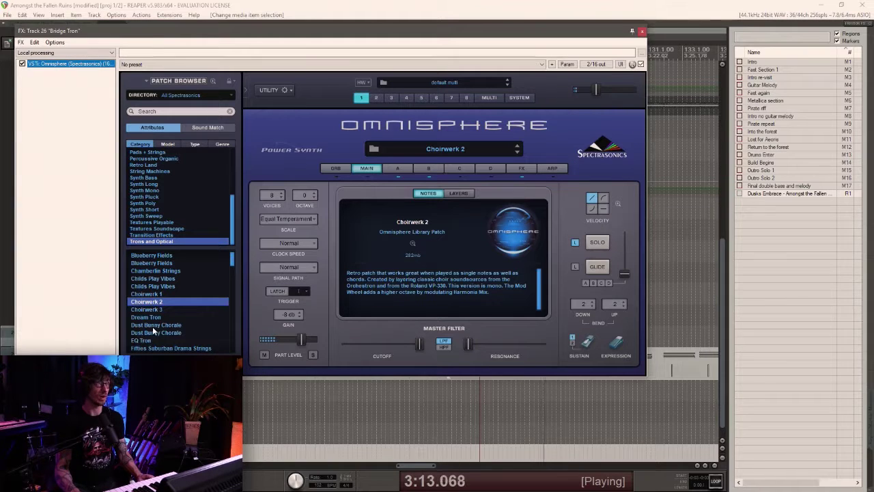
scroll(156, 330, "down", 2)
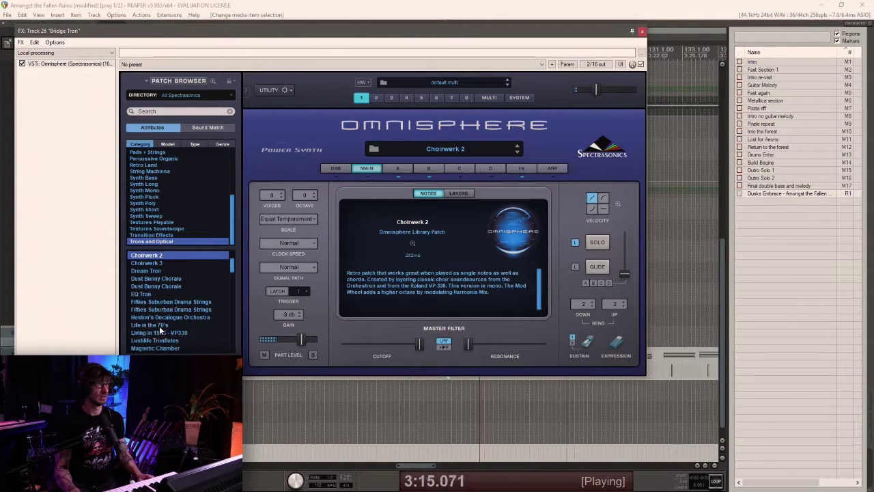
left_click(159, 326)
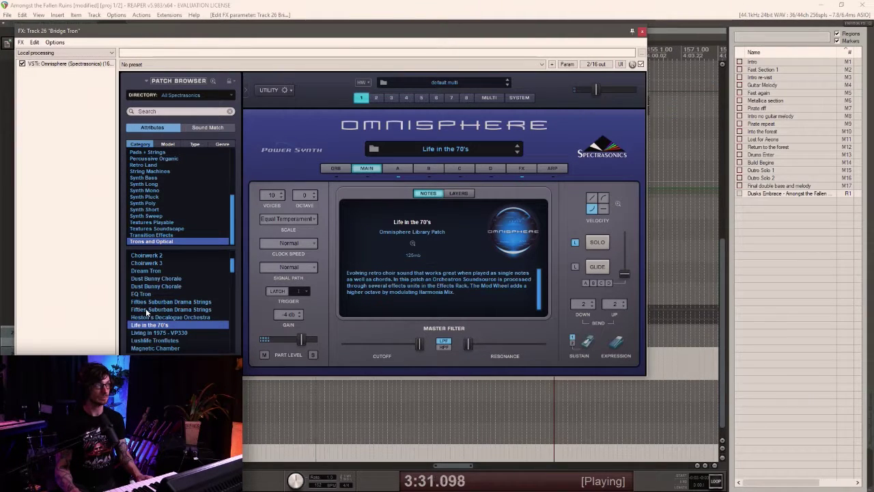
left_click(640, 32)
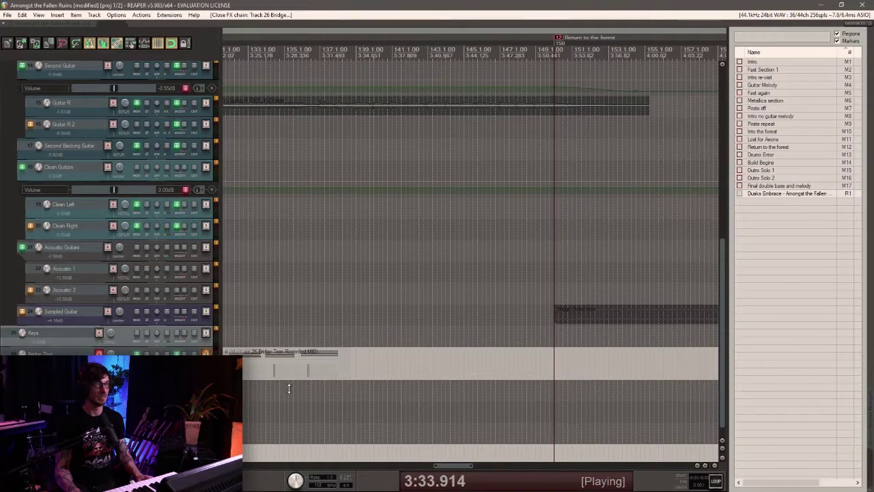
Play Lost for Aeons with the full mix and raise Omnisphere's output level slightly on Bridge Tron.
key("space")
key("space")
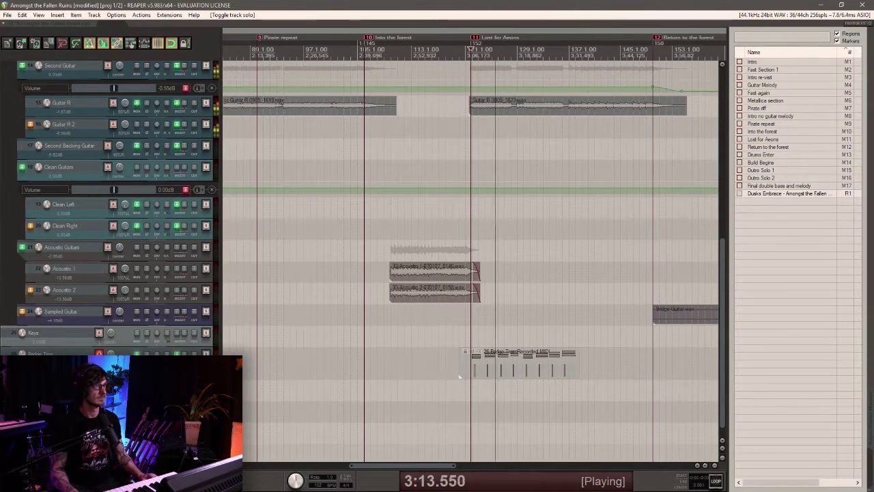
left_click(68, 361)
left_click(176, 355)
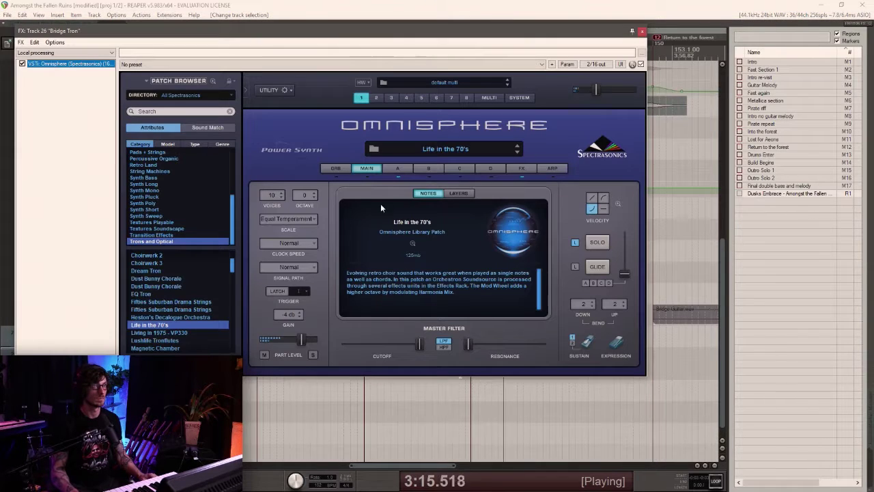
left_click_drag(594, 91, 597, 90)
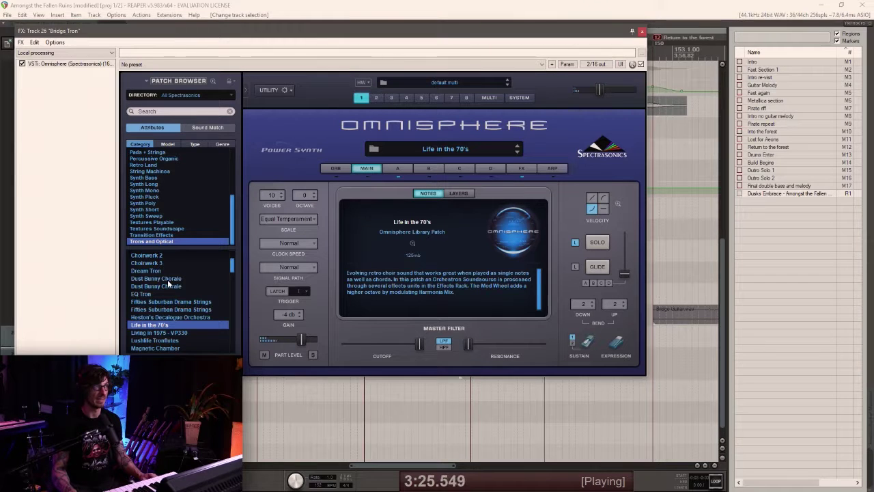
Load the Strings on Tape patch in Omnisphere's first part and lower the output level to -16.4 dB.
left_click(254, 3)
key("space")
left_click(159, 274)
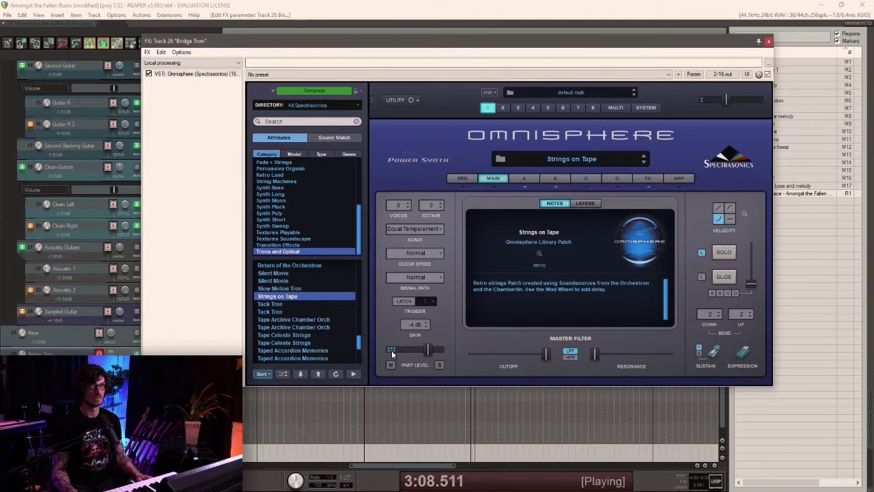
left_click_drag(725, 104, 722, 104)
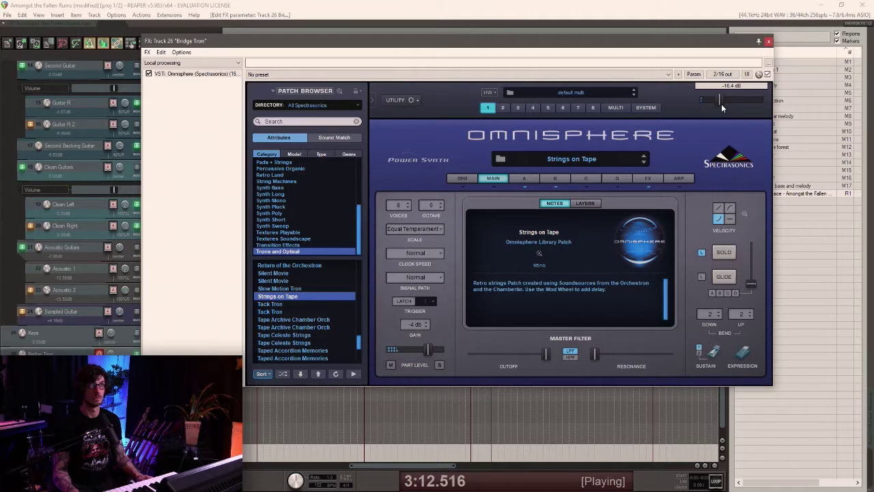
Load Life in the 70's from Trons and Optical into Omnisphere's second part.
left_click(614, 107)
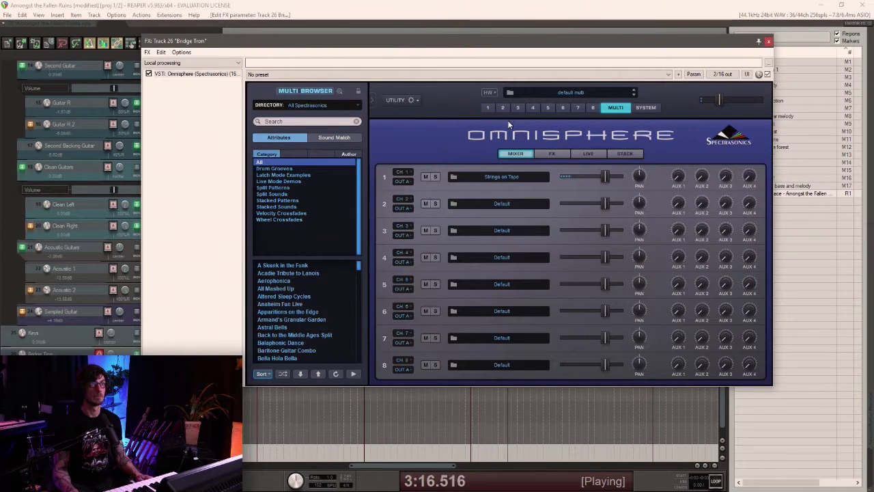
left_click(503, 107)
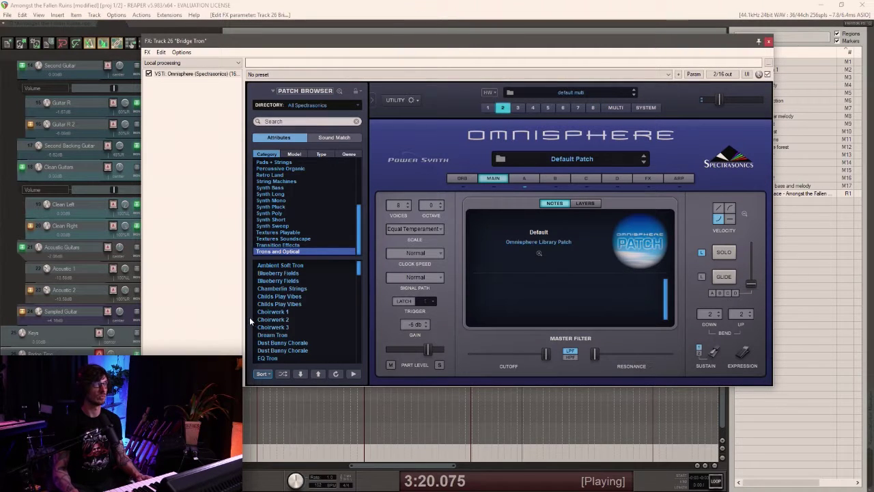
key("space")
scroll(284, 300, "down", 5)
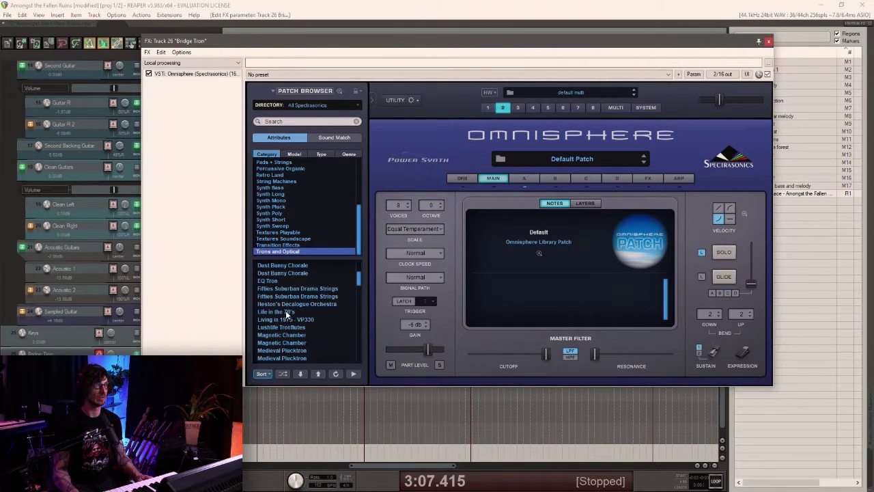
left_click(280, 311)
Enable Omnisphere's Stack Mode to layer Strings on Tape and Life in the 70's across the keyboard.
left_click(614, 107)
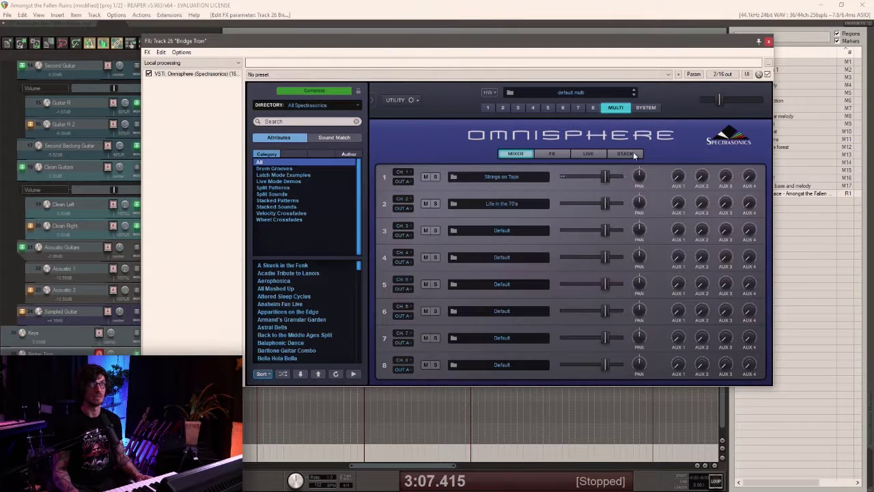
key("space")
left_click(589, 156)
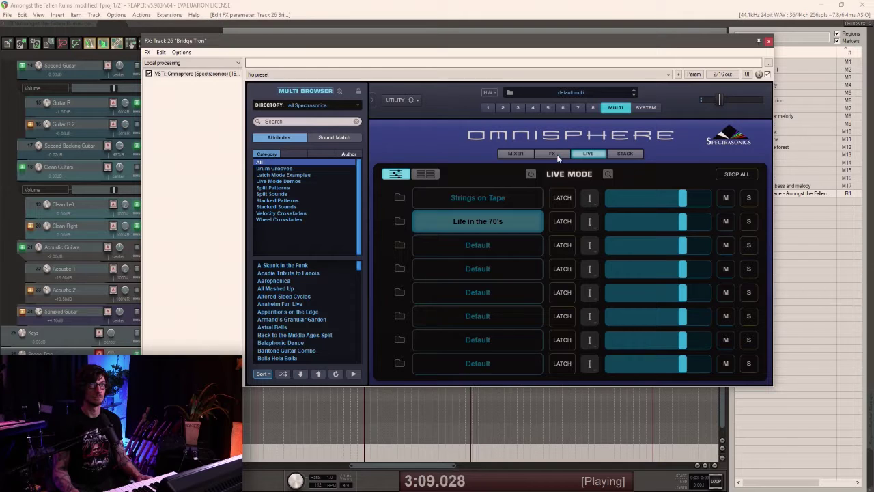
left_click(502, 108)
left_click(616, 107)
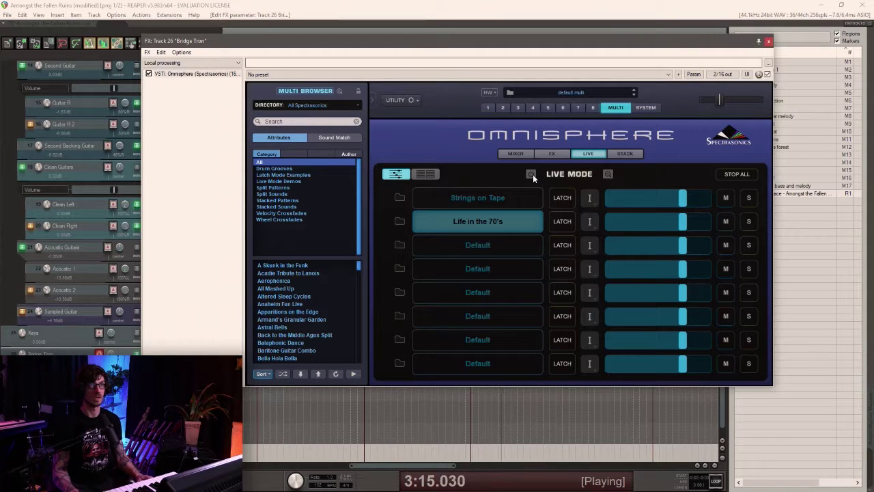
left_click(621, 154)
left_click(532, 173)
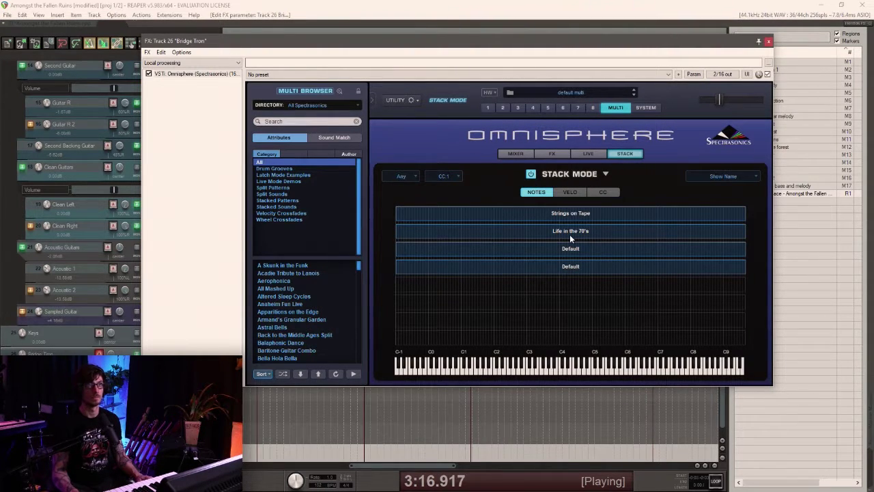
Set the octave of Life in the 70's to -1, close Omnisphere, and unsolo all tracks.
left_click(403, 4)
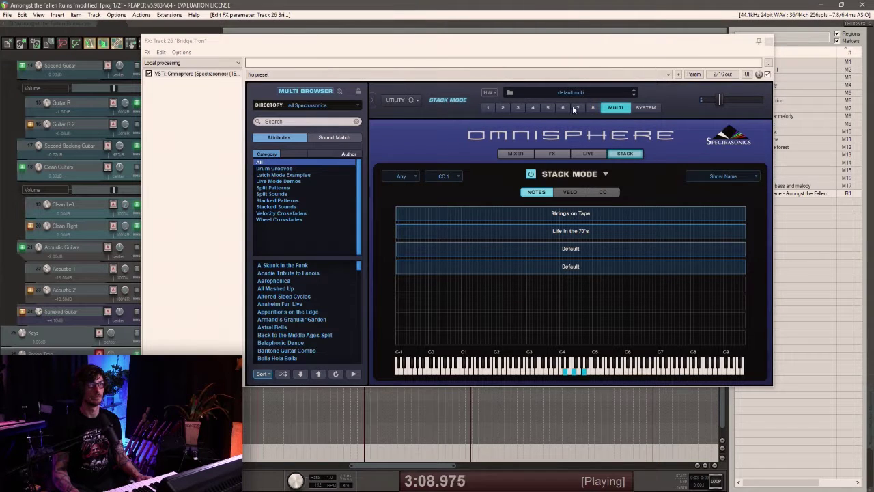
left_click(503, 107)
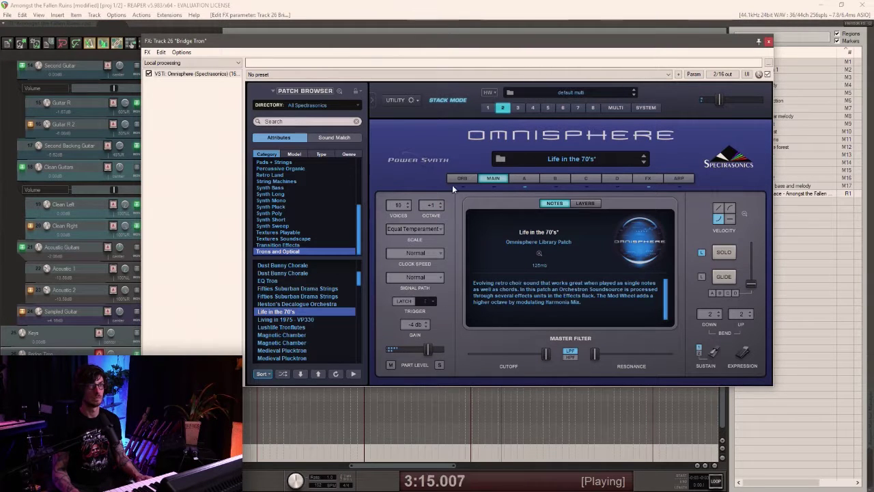
left_click(524, 178)
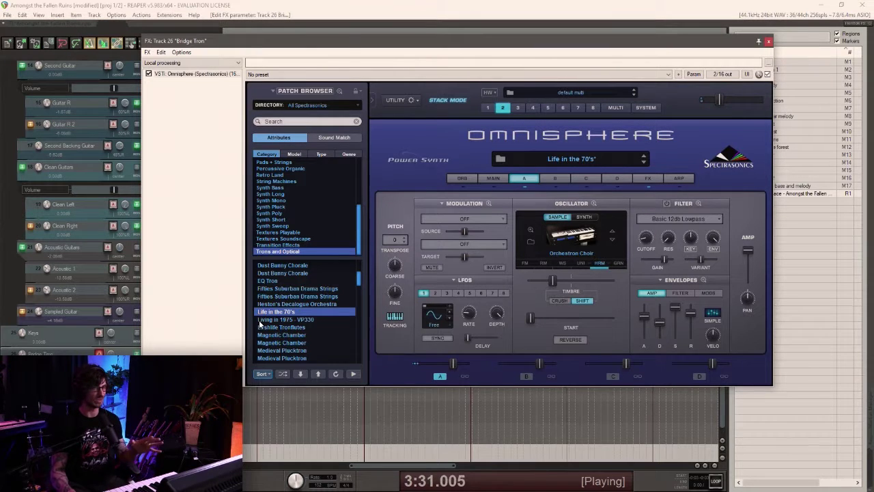
left_click(768, 41)
left_click(206, 353, "ctrl")
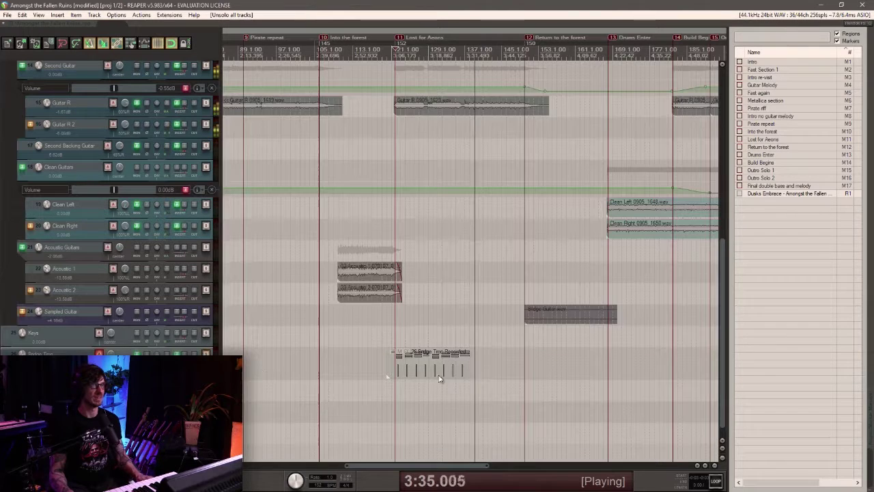
Place the edit cursor at 3:04.518, just before Lost for Aeons, save the project, and play the section back.
left_click(386, 329)
key("space")
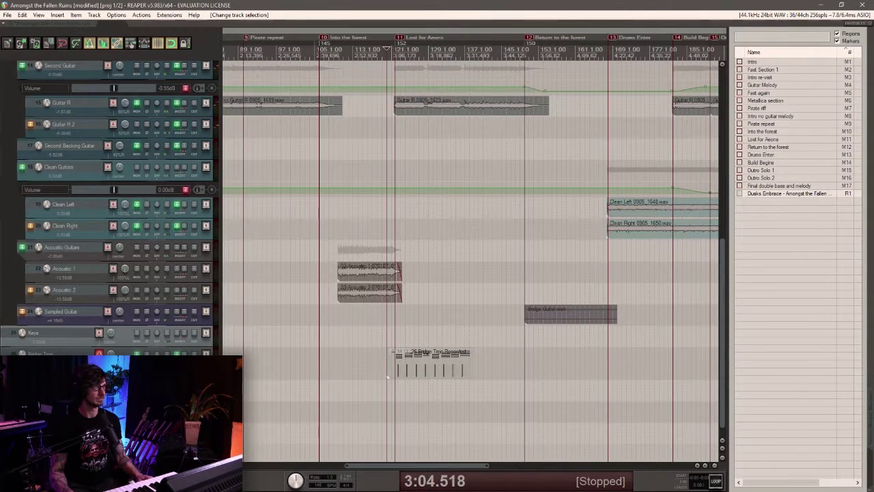
key("ctrl+s")
key("space")
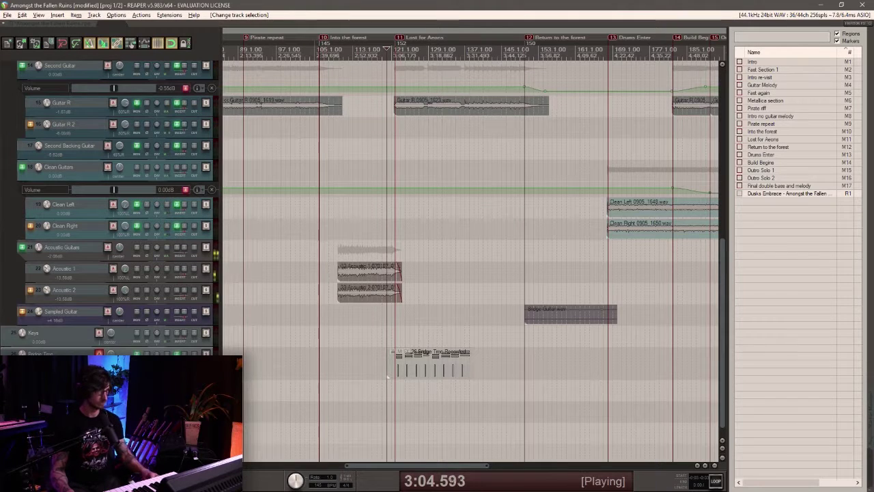
Colour the Bridge Tron track dark purple using the custom colour Red 31, Green 22, Blue 37.
key("c")
left_click(341, 317)
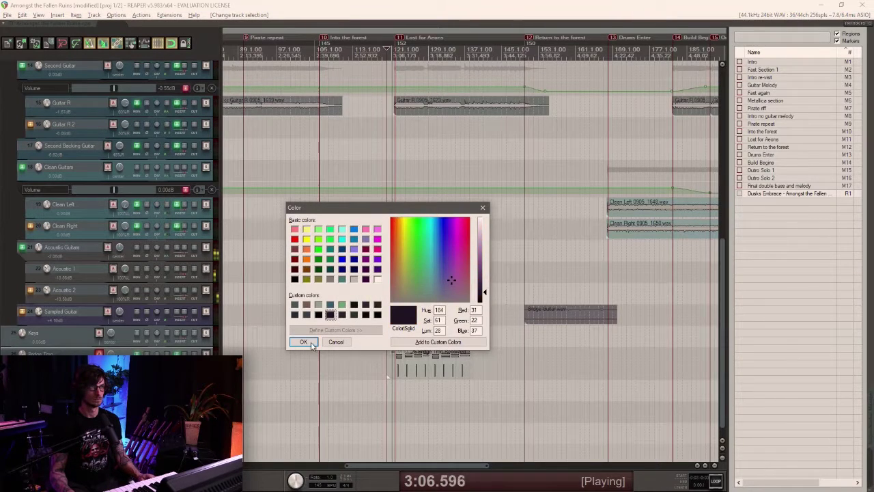
left_click(315, 341)
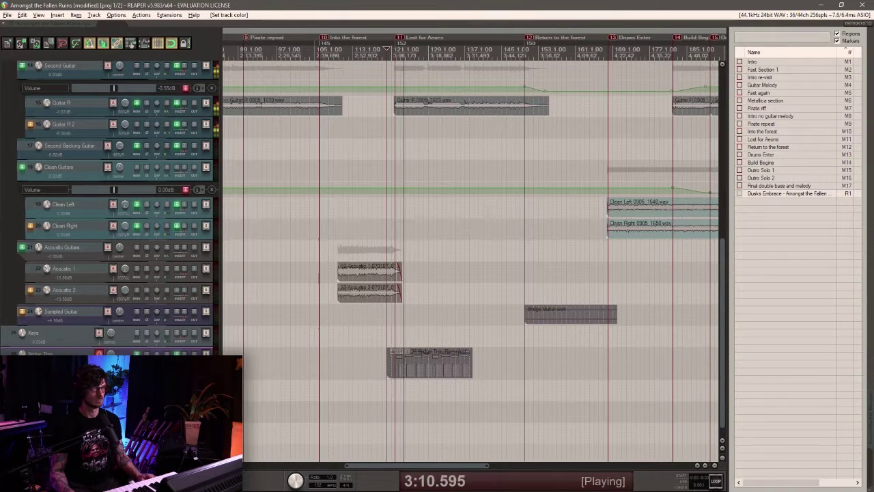
Check Omnisphere on the Bridge Tron track, close it, adjust the track's volume, and save the project.
left_click(177, 354)
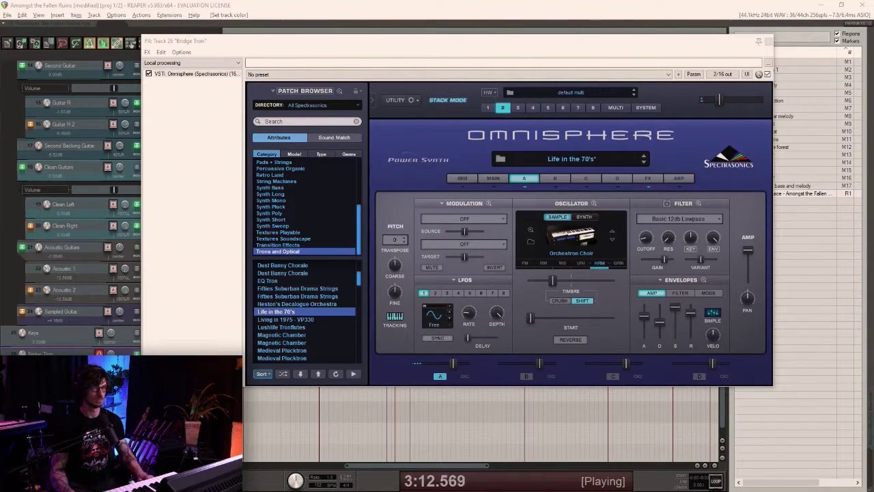
key("Return")
left_click_drag(322, 189, 359, 387)
left_click(769, 42)
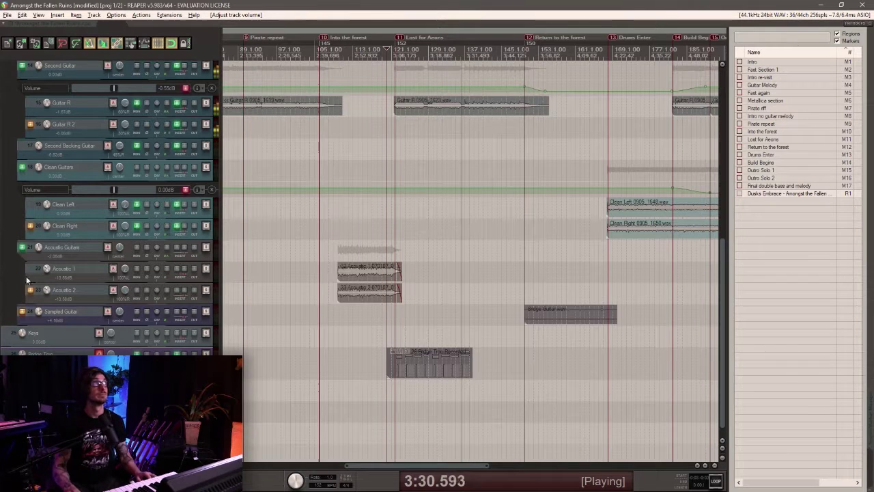
left_click(35, 44)
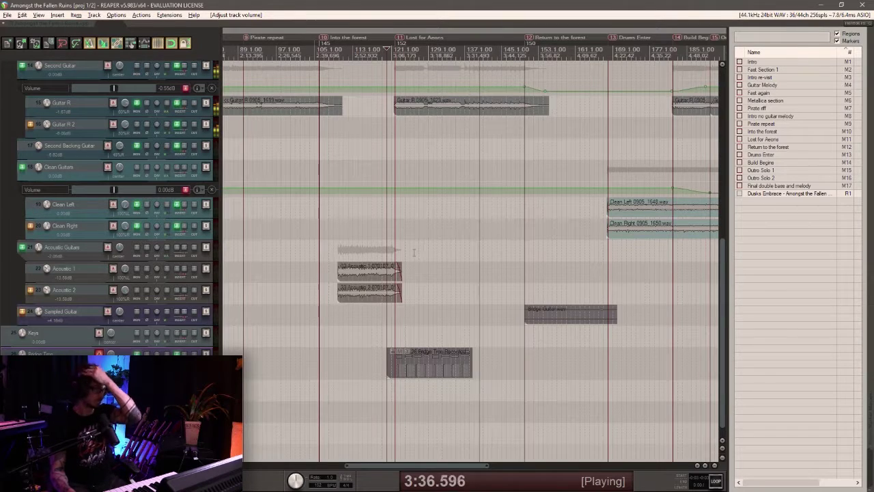
Show the Live Guitar track's volume envelope and select its last clip in Lost for Aeons.
scroll(377, 111, "down", 3)
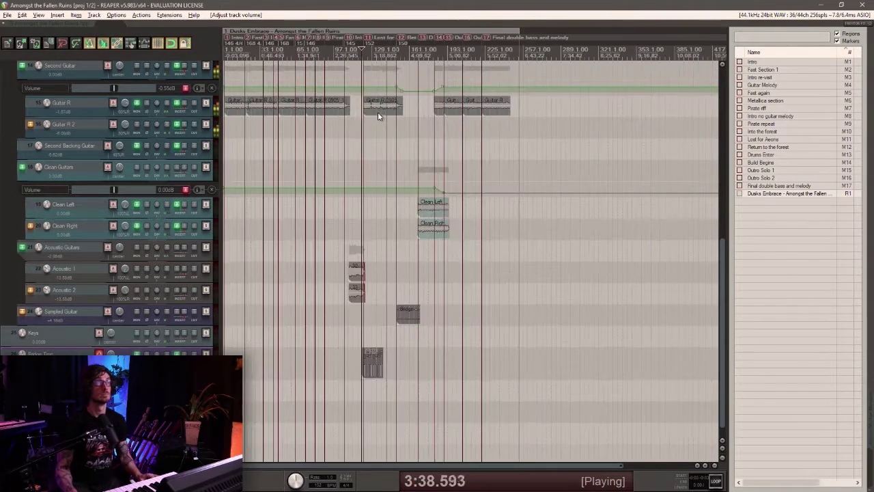
scroll(378, 114, "up", 5)
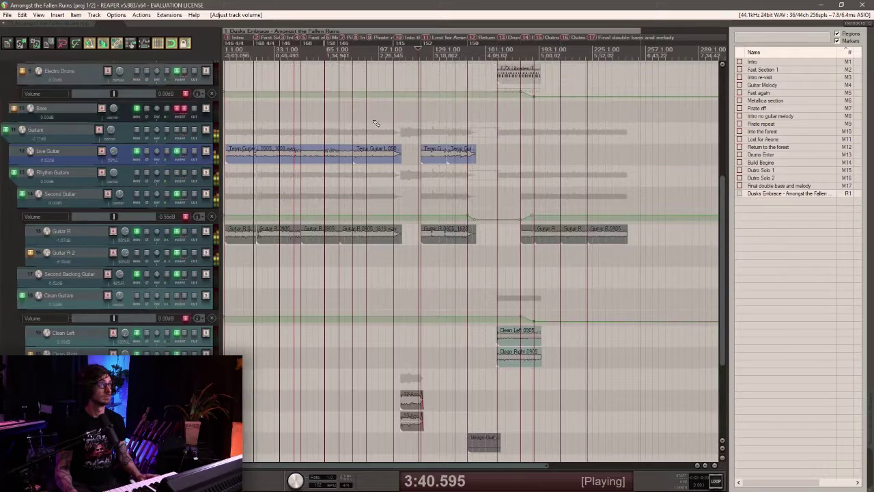
scroll(375, 125, "down", 3)
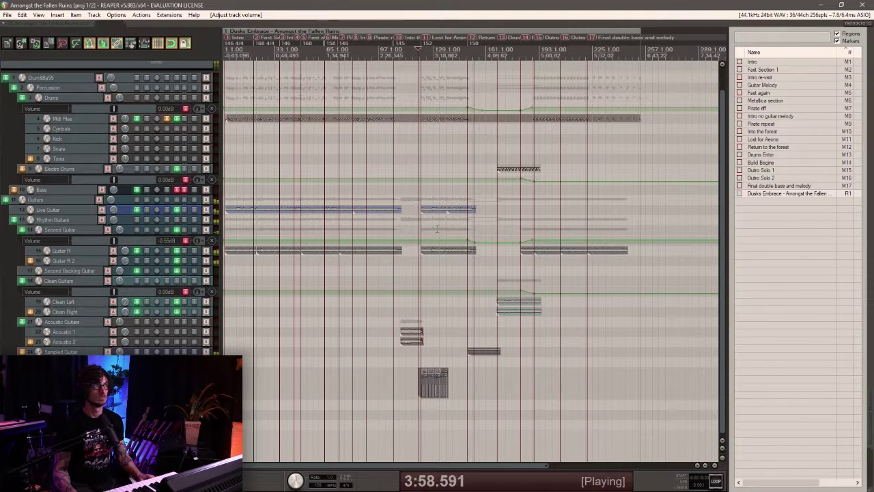
scroll(477, 228, "up", 8)
scroll(489, 240, "up", 2)
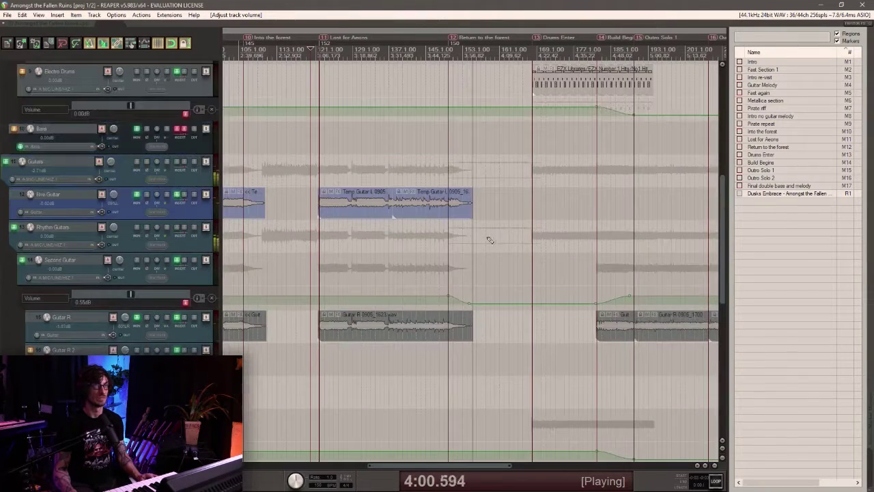
left_click(81, 202)
key("v")
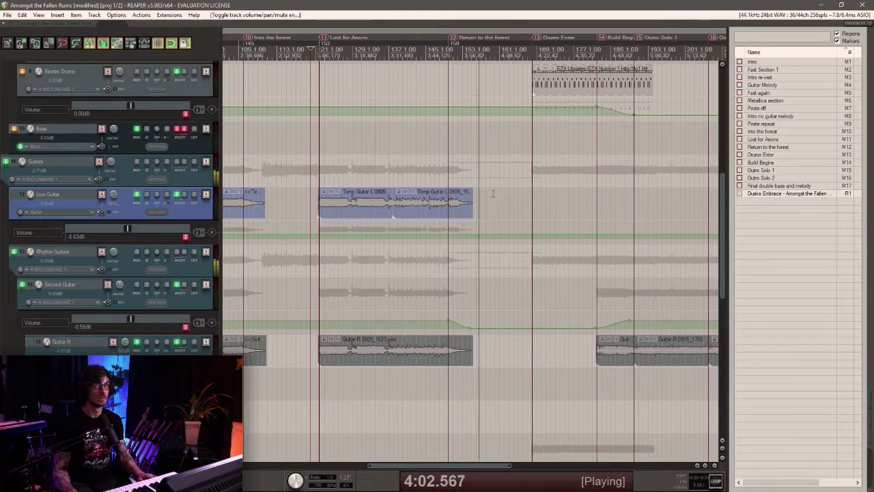
left_click(459, 212)
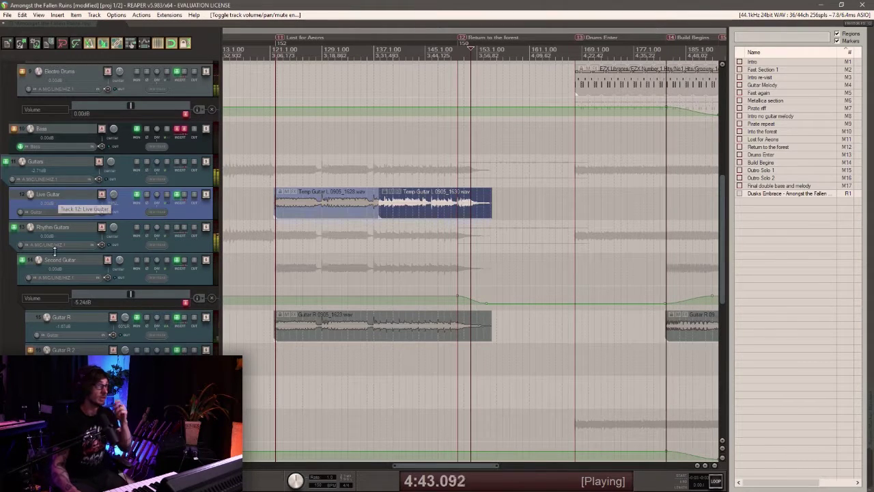
Stop playback, disarm the Bridge Tron track, and extend the end of its clip in Lost for Aeons.
scroll(650, 83, "down", 3)
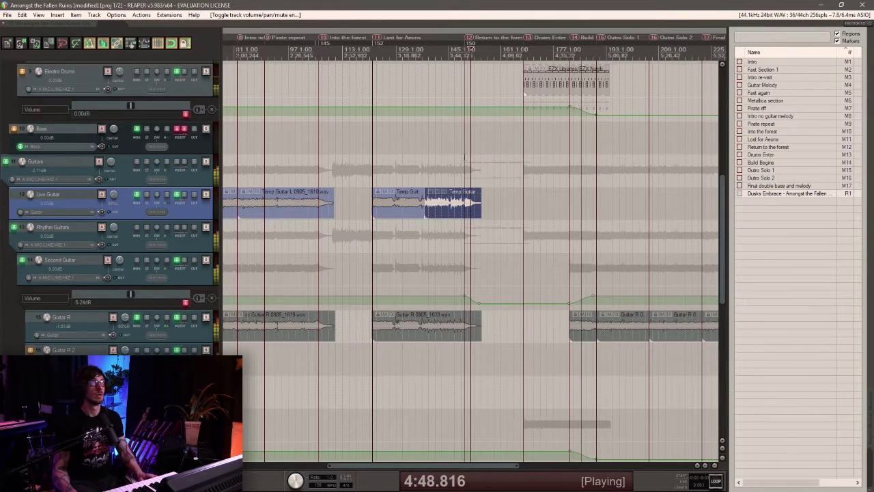
key("space")
scroll(443, 255, "down", 10)
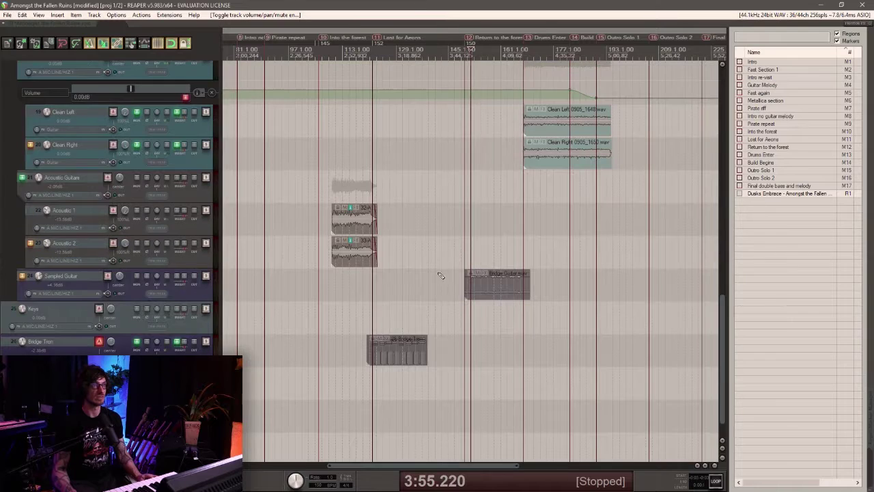
left_click(98, 341)
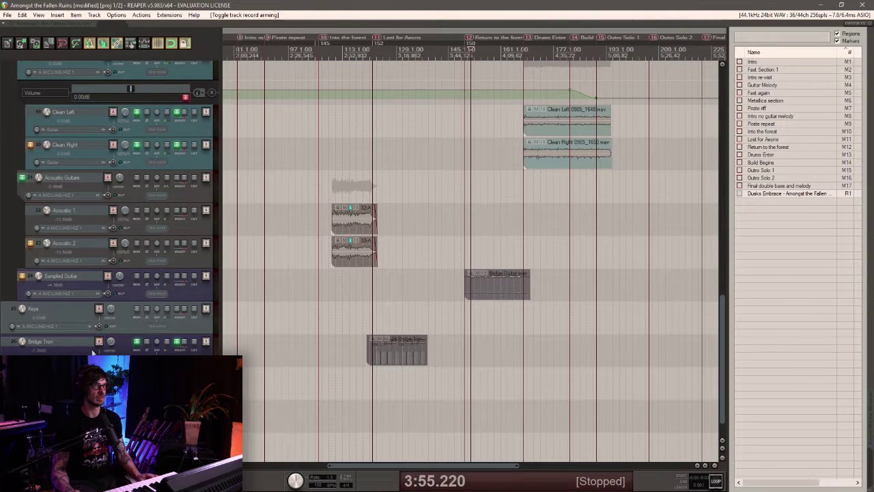
left_click_drag(426, 357, 436, 355)
left_click(429, 354)
scroll(429, 354, "up", 3)
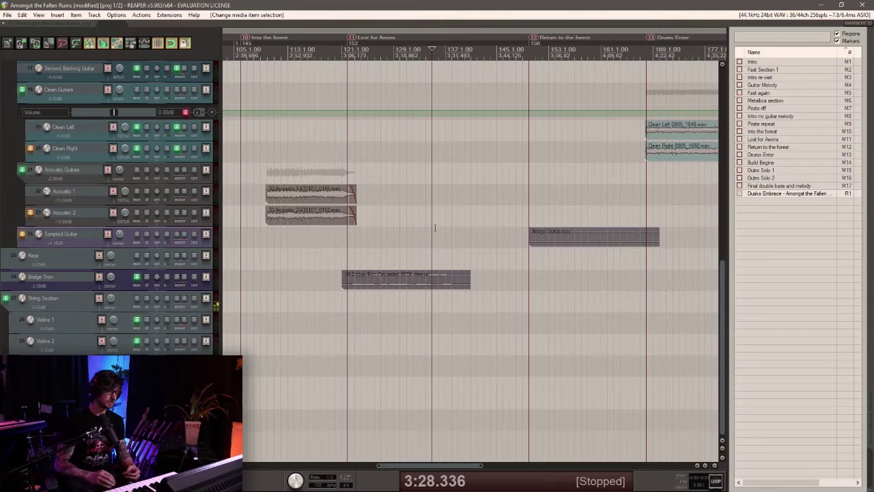
Rehearse and record a MIDI part on the Celli track from 3:28.336 until just past the Return to the forest marker.
key("space")
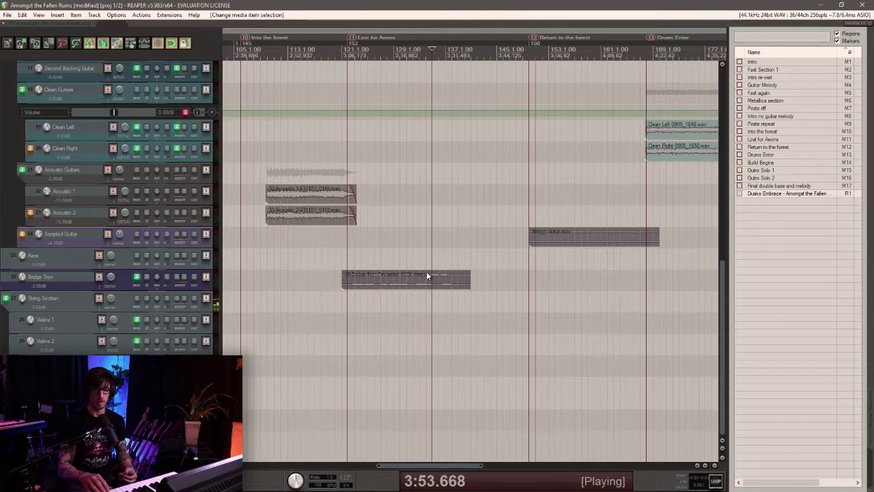
key("space")
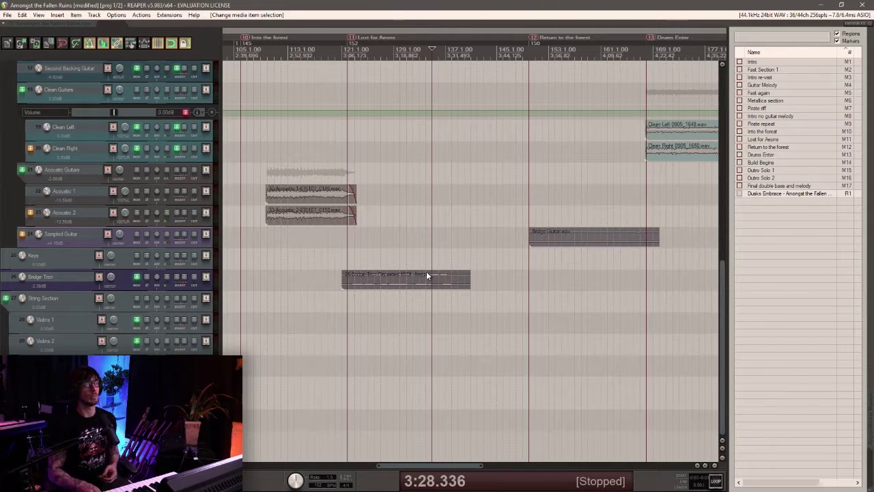
key("ctrl+r")
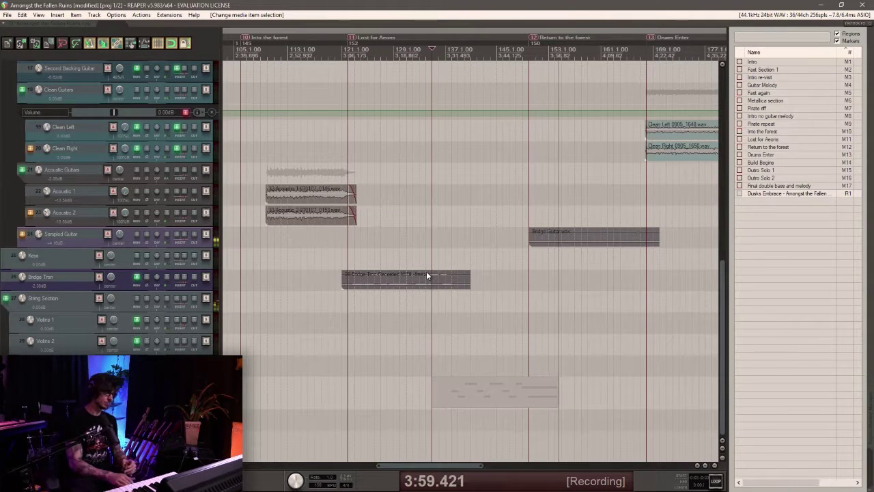
key("space")
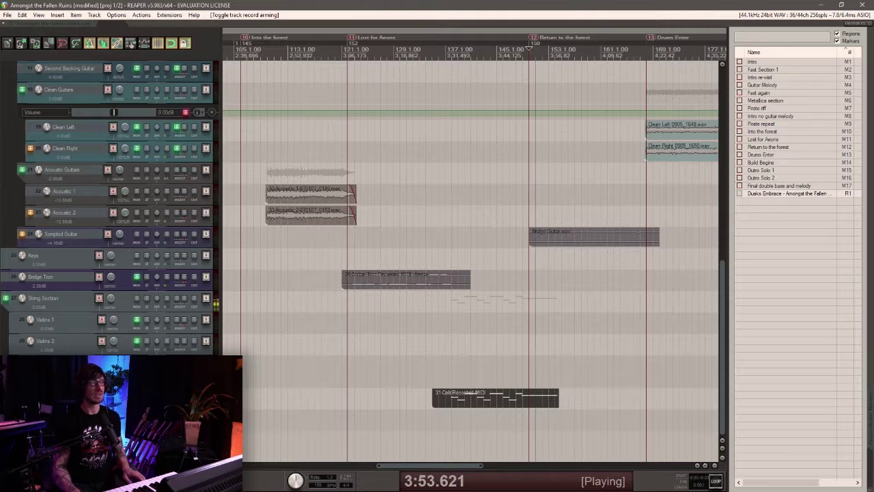
Stop playback, adjust the volume of the Spotlight Strings cello instrument in Kontakt, and close its window.
key("space")
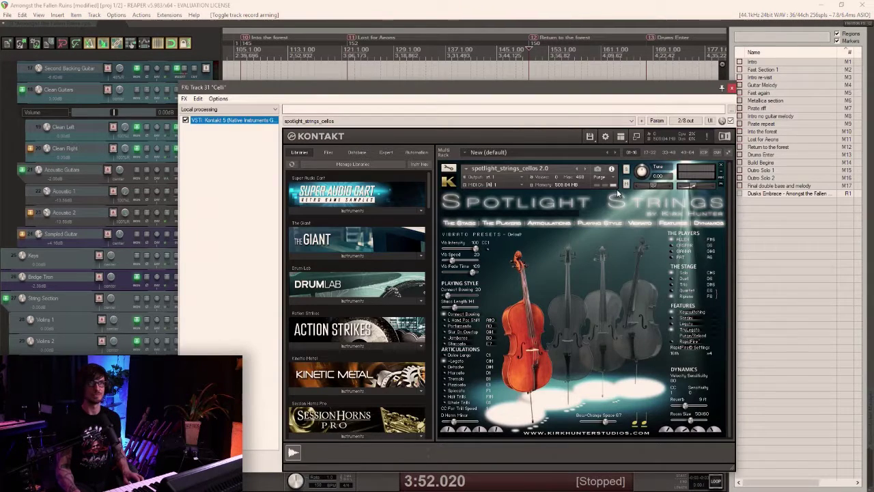
left_click(616, 194)
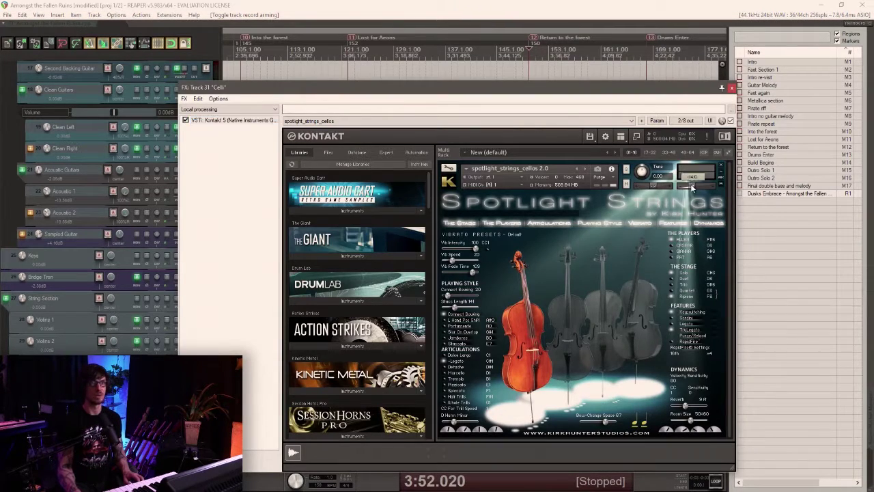
left_click(732, 88)
Rehearse and record a second MIDI string part on the track directly above Celli, starting at 3:28.336.
left_click(433, 374)
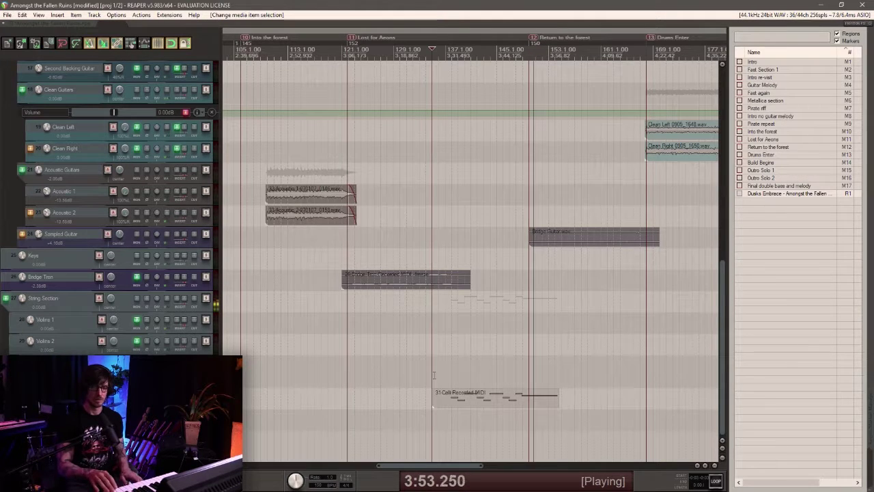
key("space")
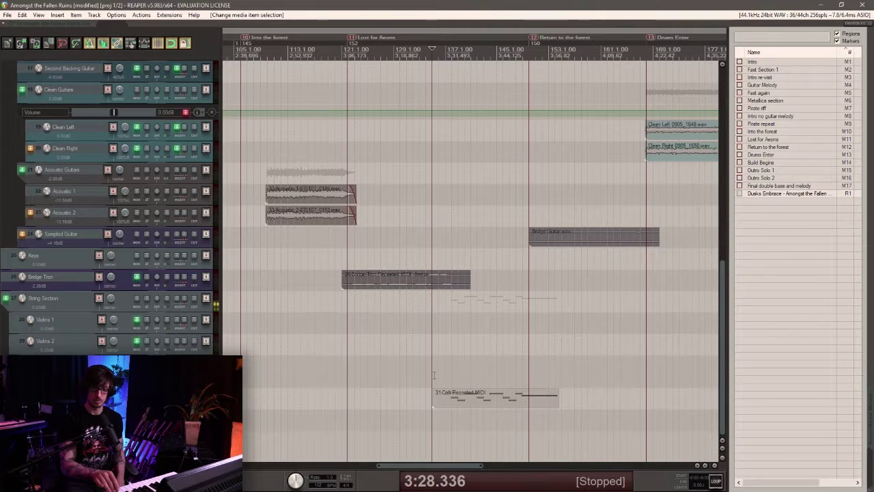
key("ctrl+r")
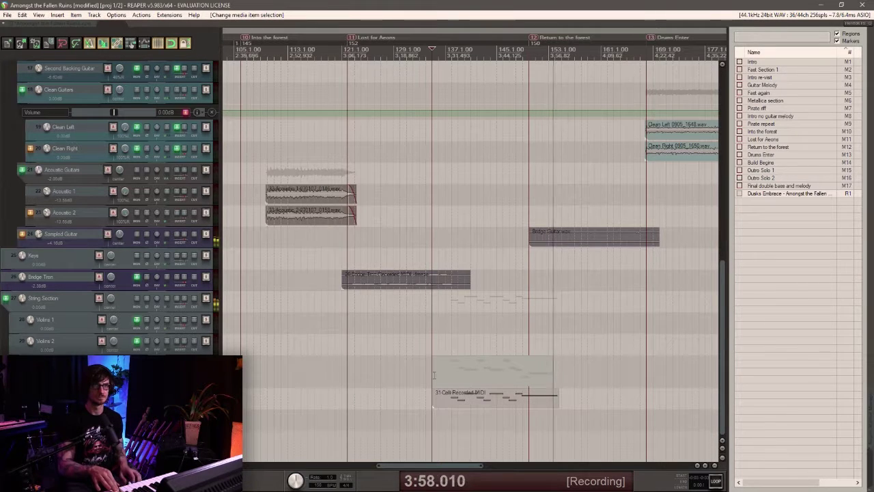
Stop the recording and save the new Violas MIDI take.
key("space")
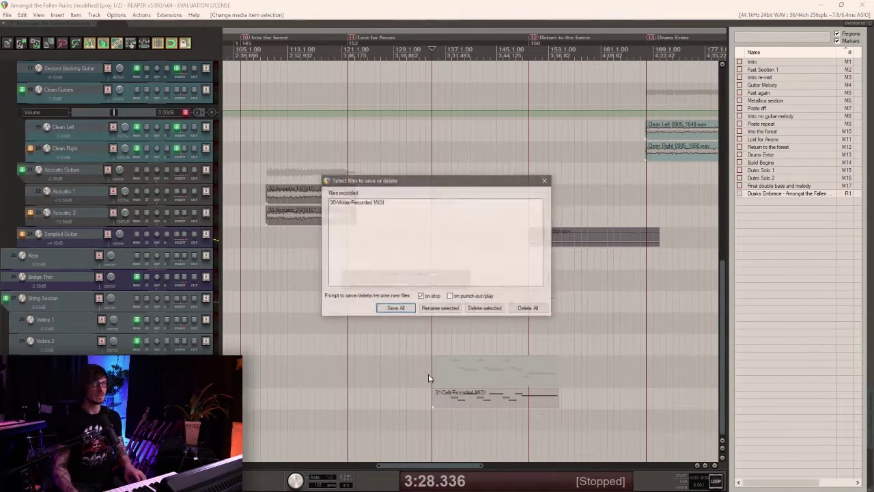
key("Return")
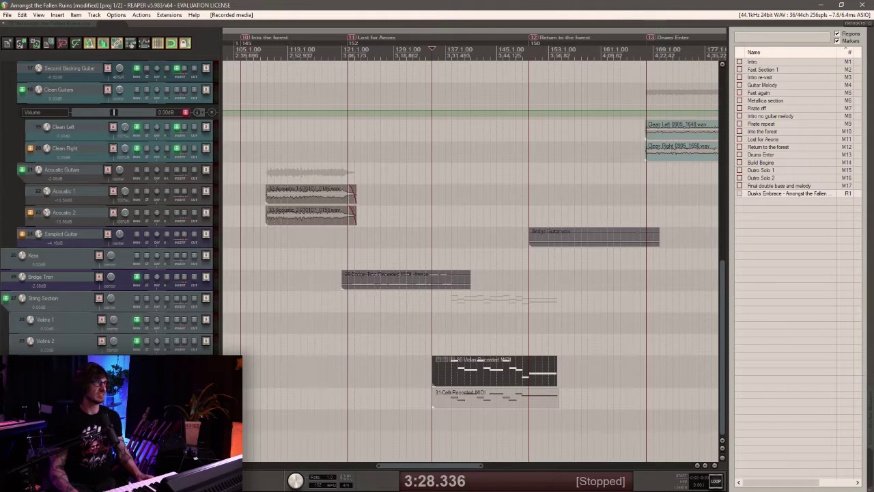
Solo the String Section and adjust the output volume of the Violas instrument in Kontakt.
left_click(205, 299)
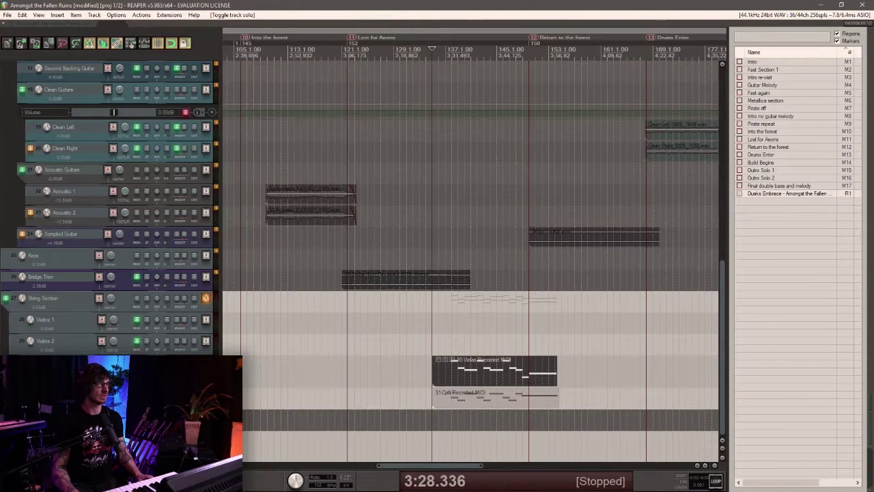
left_click(177, 361)
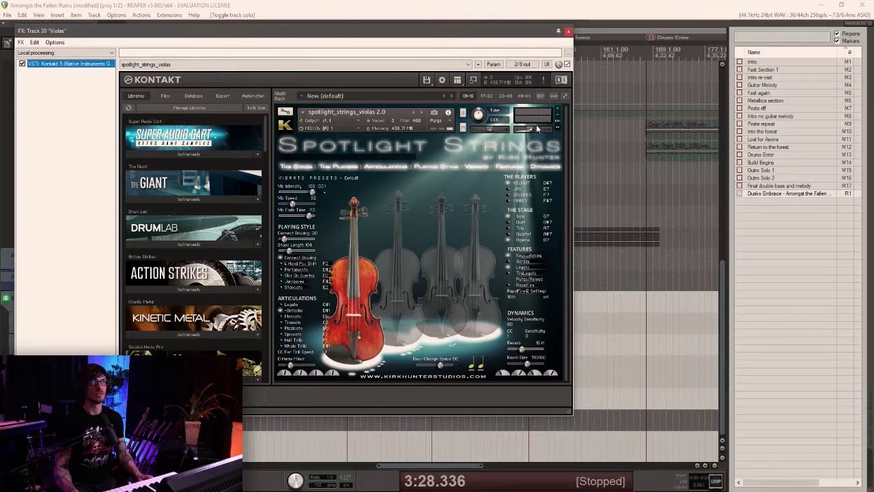
left_click_drag(531, 130, 529, 129)
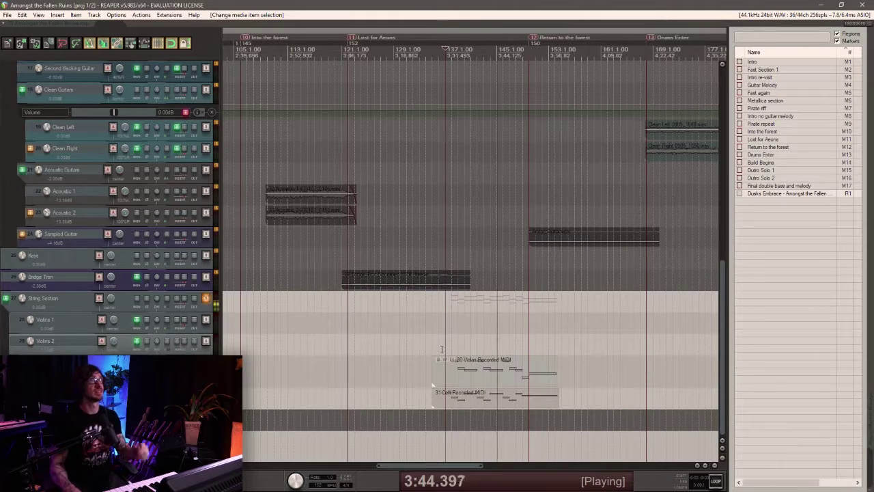
Solo the Second Guitar track along with the strings and restart playback to compare them.
scroll(465, 179, "up", 5)
left_click(204, 197)
left_click(206, 161)
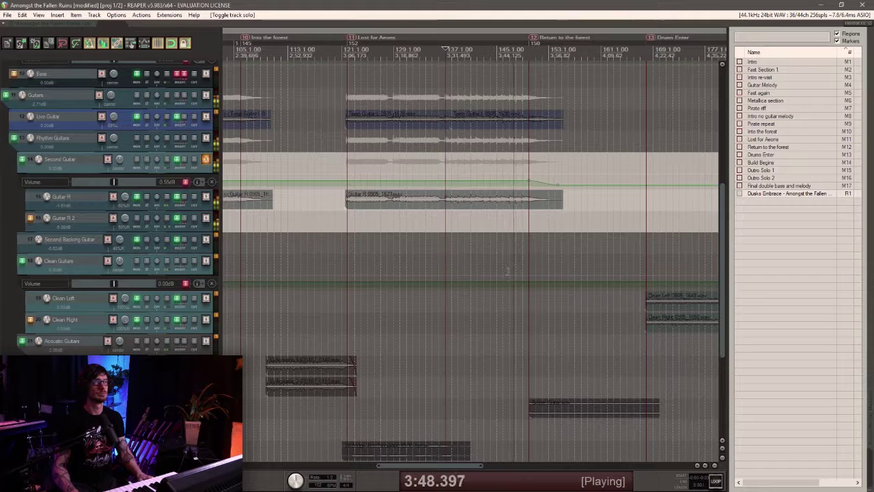
key("space")
key("space")
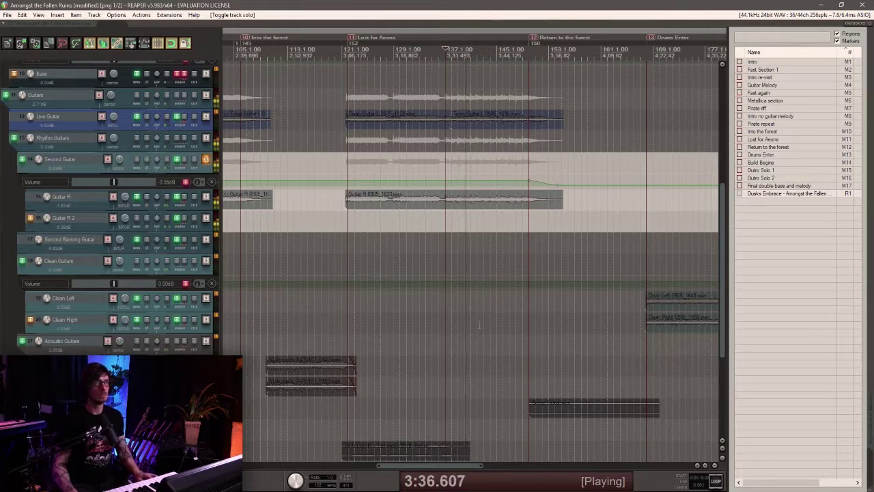
Check the Violas instrument's output level in Kontakt during playback.
scroll(479, 325, "down", 5)
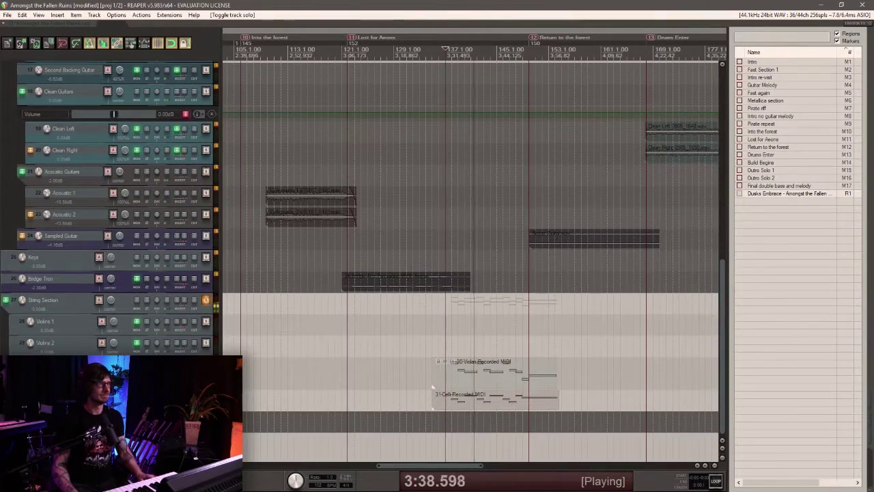
left_click(177, 364)
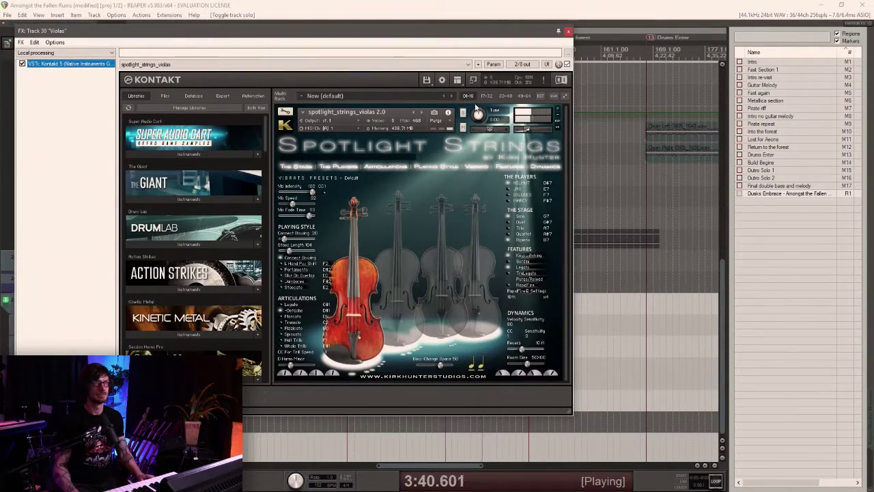
left_click(568, 31)
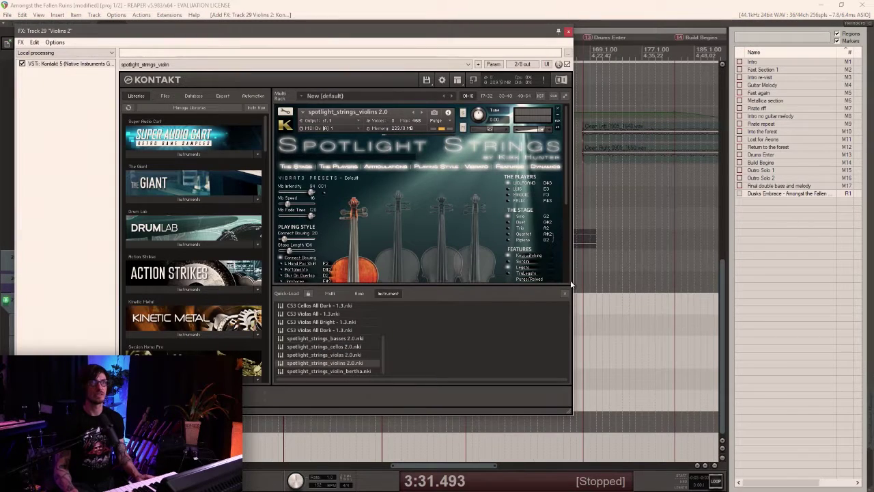
Enable the Ripieno stage option for the Violins 2 instrument and lower its output volume to about -16.5.
left_click(564, 293)
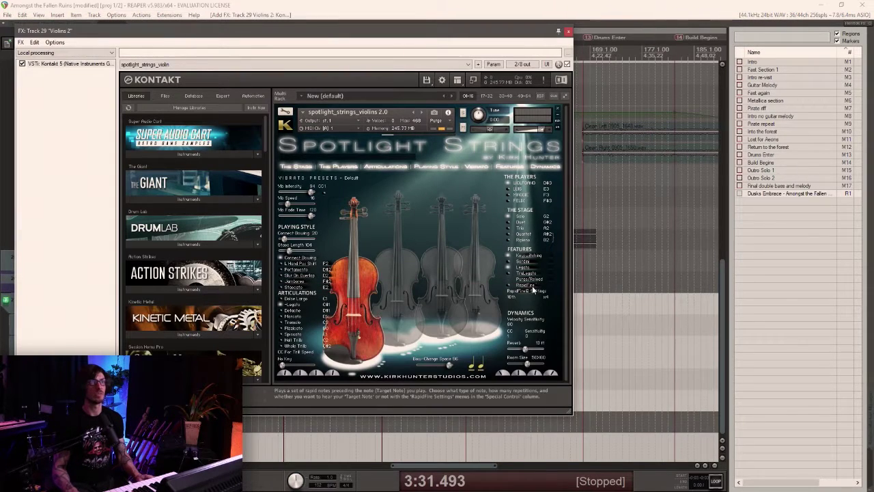
left_click(508, 239)
left_click_drag(540, 130, 525, 131)
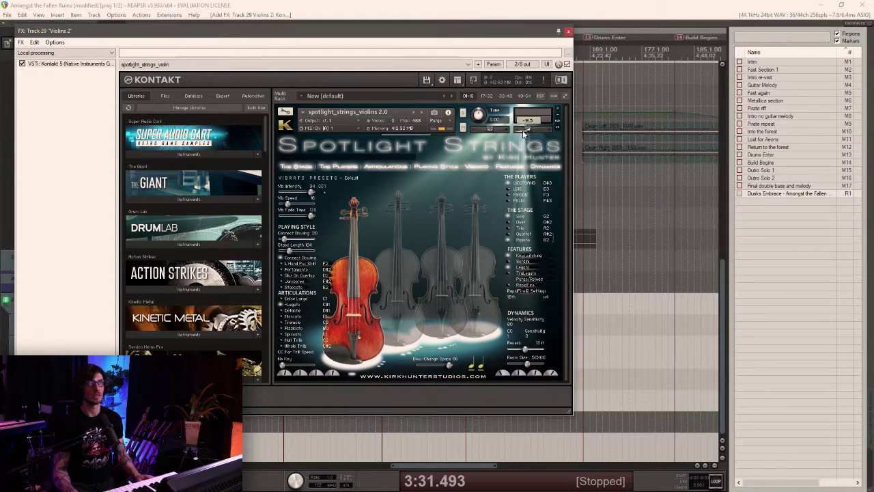
key("Escape")
Play the soloed strings from bar 137 to rehearse the Violins 2 part.
left_click(410, 394)
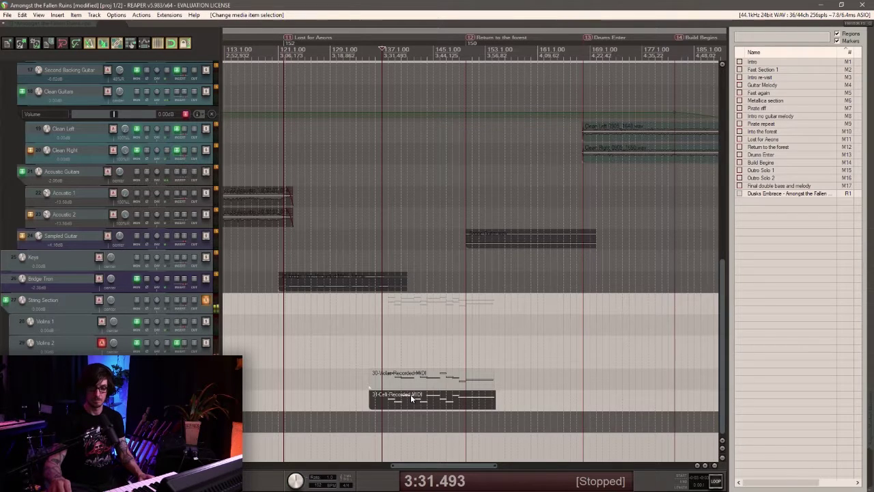
key("space")
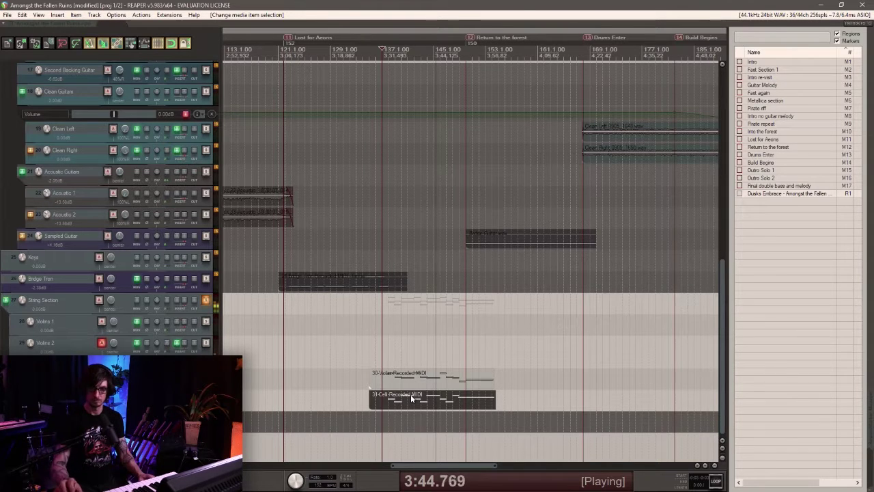
key("space")
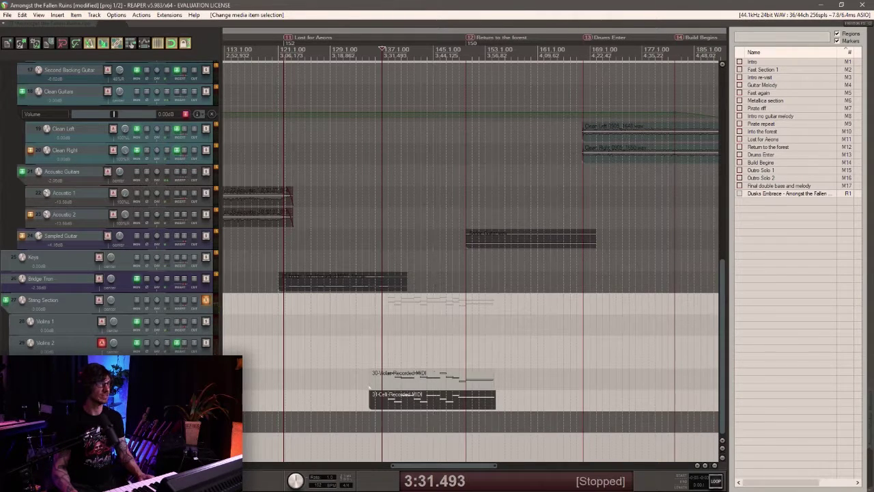
Switch the Violins 2 instrument's articulation to Detache and close its plugin window.
left_click(176, 343)
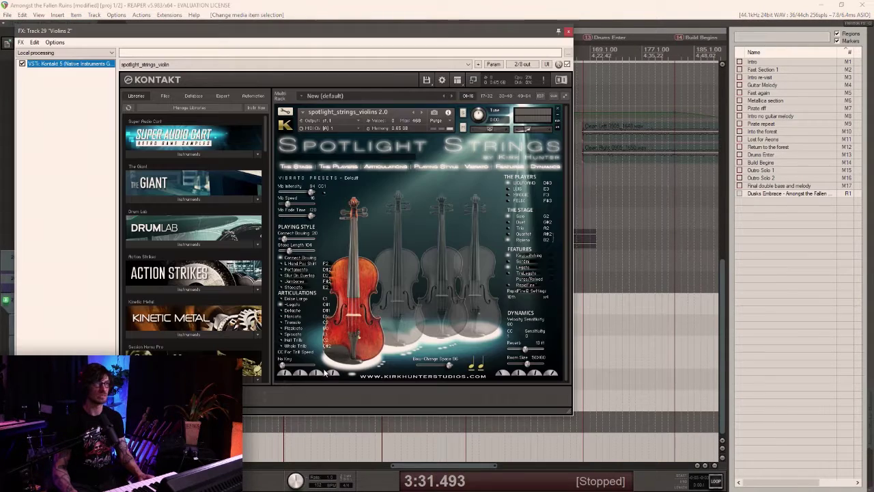
left_click(280, 310)
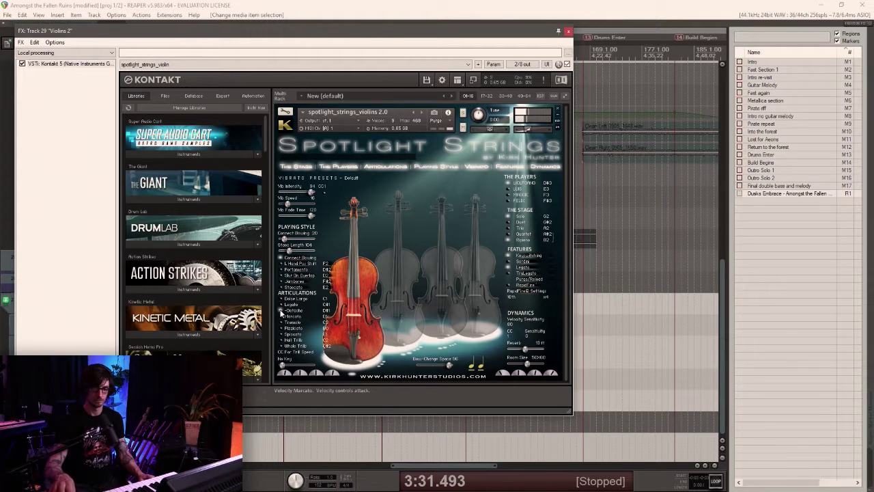
left_click(567, 31)
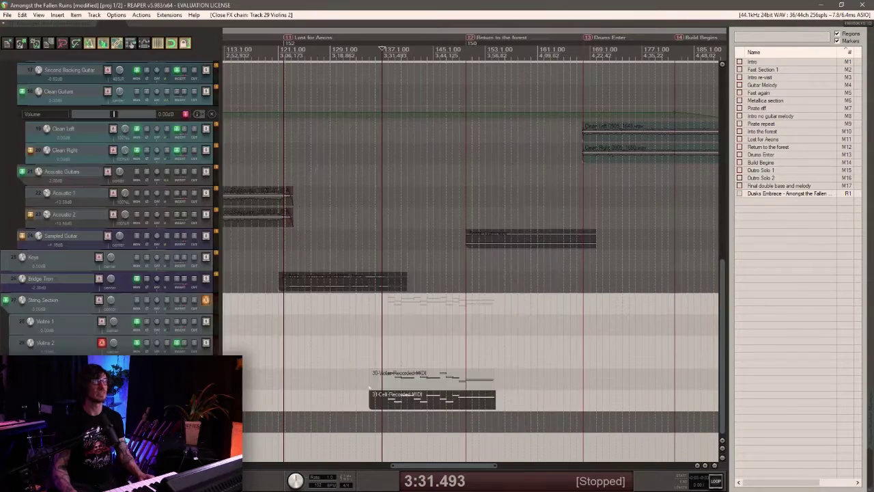
Toggle off the String Section solo and review the metronome and pre-roll settings.
left_click(206, 302)
right_click(89, 45)
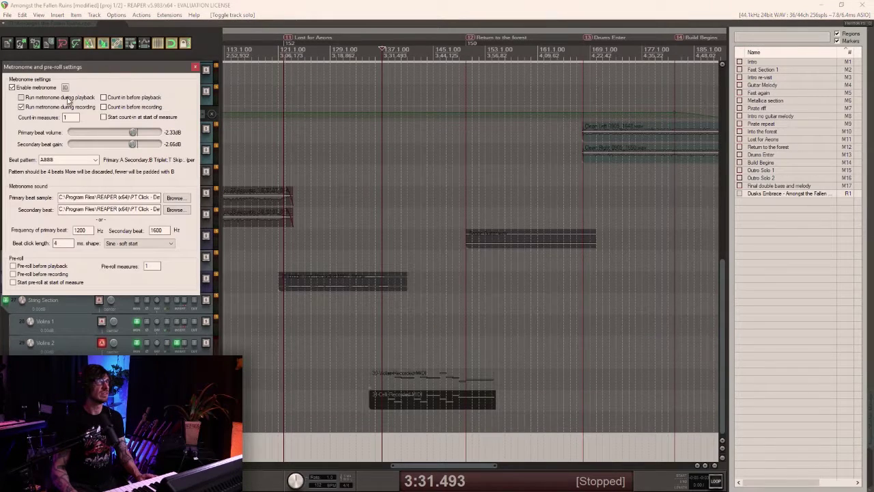
left_click(195, 67)
Solo the Live Guitar track instead of Second Guitar as the reference for rehearsing the violin part.
scroll(348, 288, "up", 5)
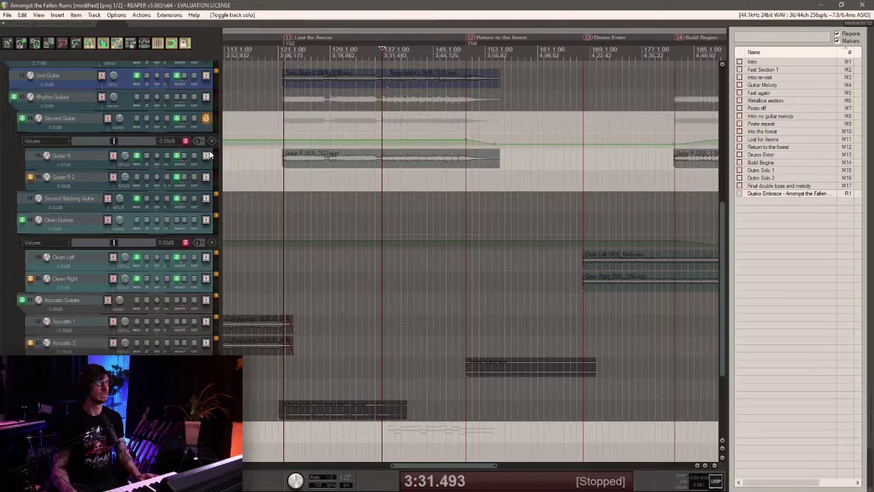
left_click(206, 118)
left_click(206, 76)
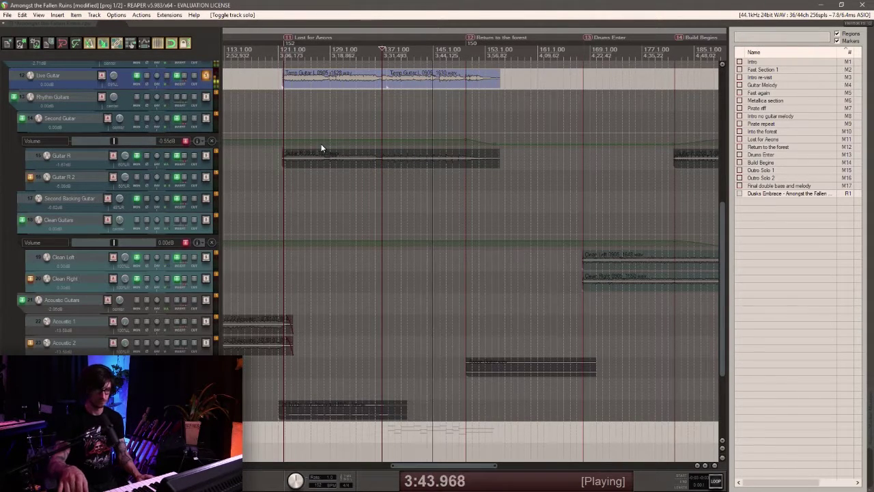
Stop playback and record the Violins 2 part from bar 137.
key("space")
scroll(386, 332, "down", 5)
key("ctrl+r")
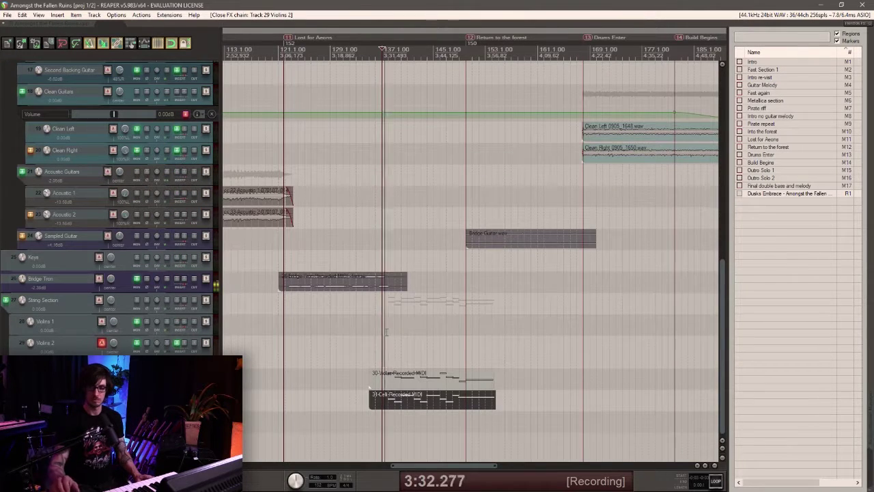
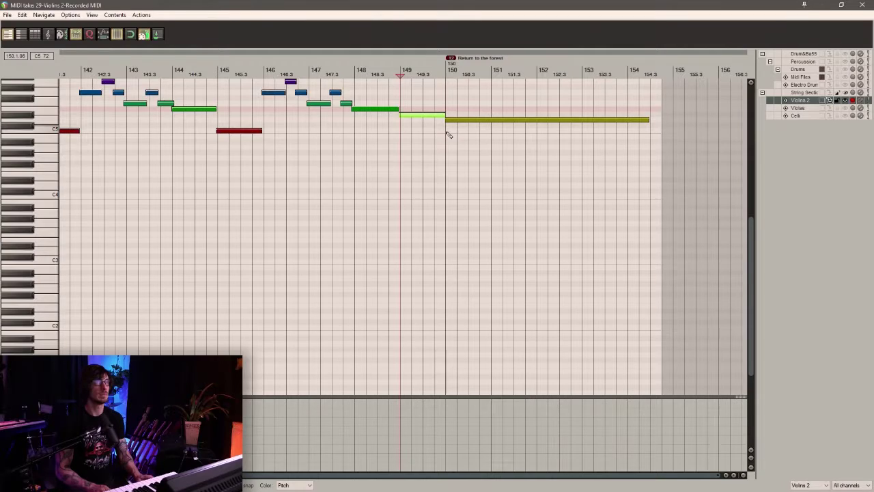
In the Violins 2 take, delete the note in bar 149 and extend the preceding note to bar 150.
double_click(412, 131)
left_click_drag(398, 108, 444, 116)
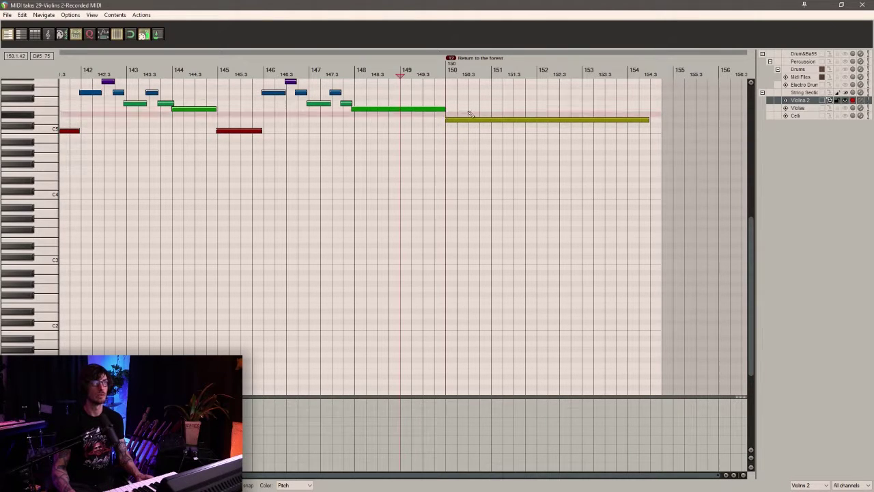
left_click(863, 5)
Solo the String Section for playback from bar 137 and trim the starts of the Violas and Celli items to that bar.
left_click(205, 299)
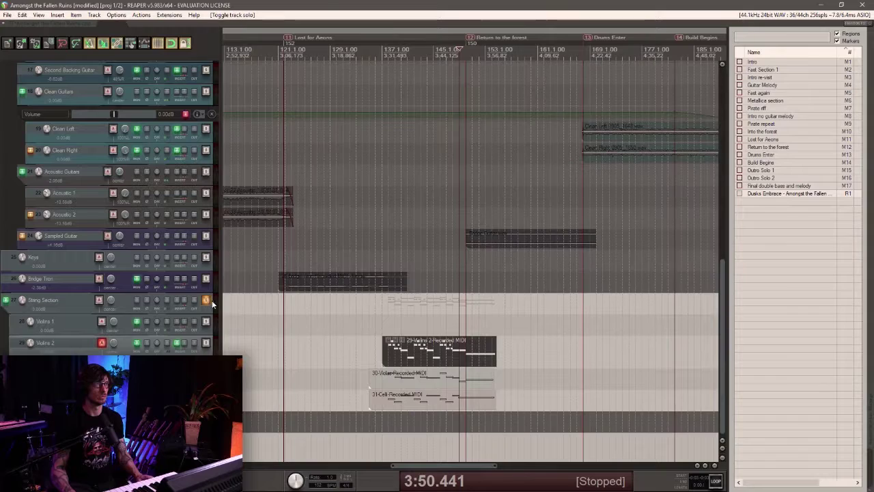
left_click(382, 325)
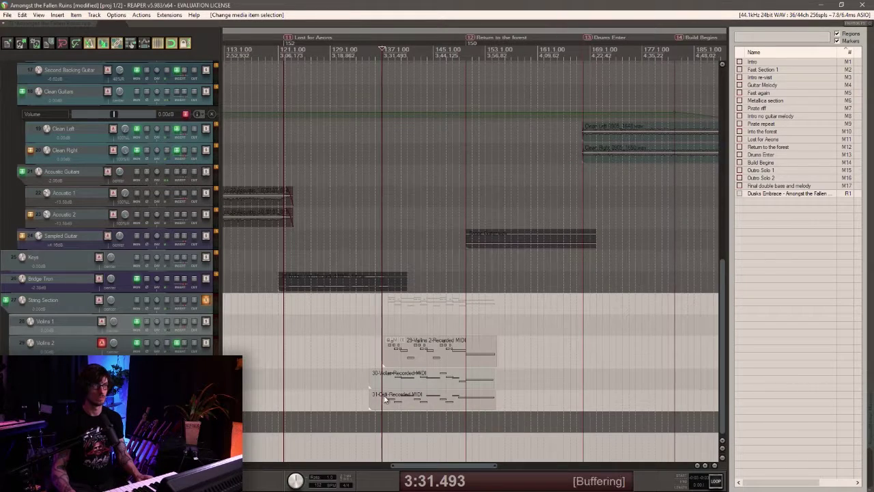
scroll(385, 400, "up", 5)
left_click_drag(400, 405, 468, 384)
scroll(467, 383, "down", 3)
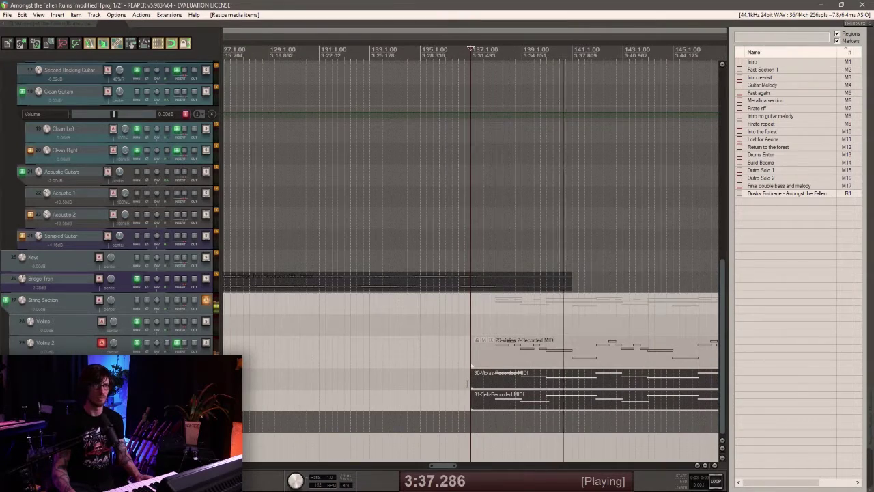
Examine the recorded notes of the Celli and Violas takes in the MIDI editor.
scroll(468, 384, "up", 4)
scroll(471, 384, "down", 4)
double_click(494, 357)
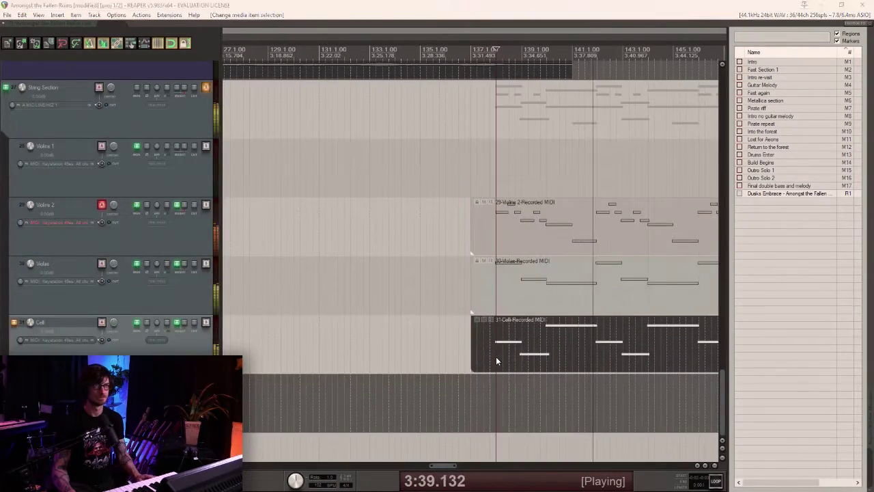
scroll(211, 180, "down", 3)
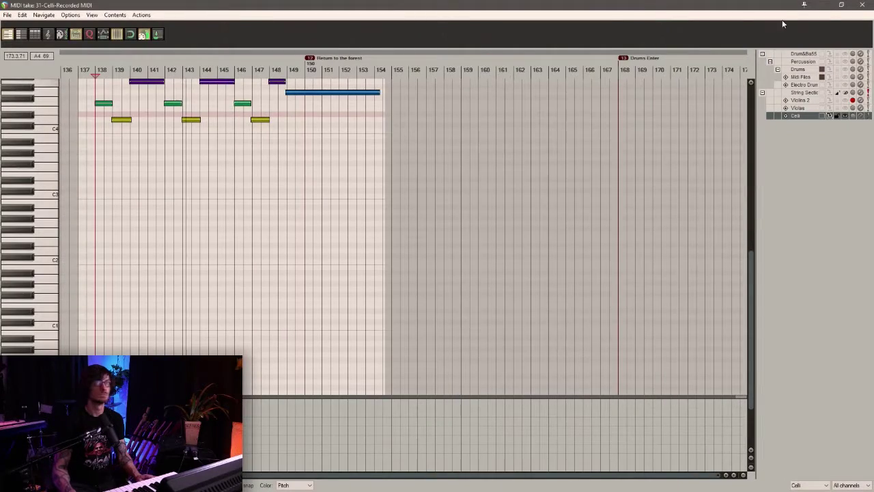
left_click(861, 5)
double_click(490, 265)
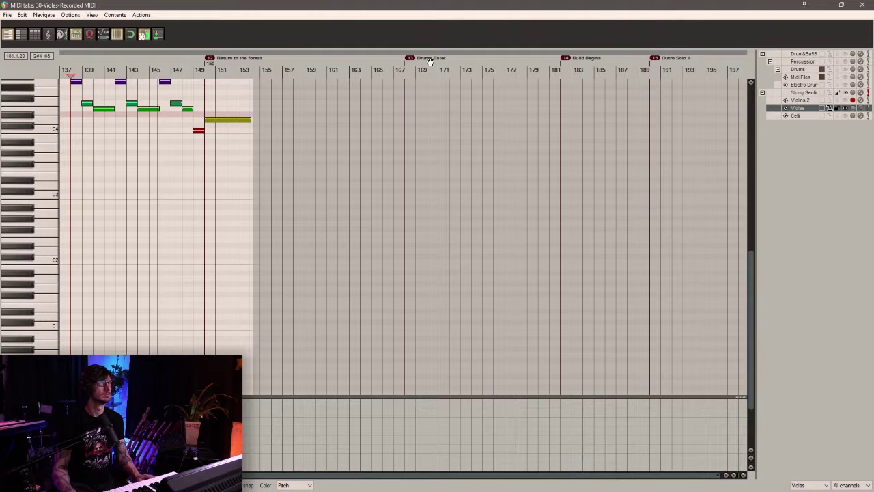
left_click(868, 4)
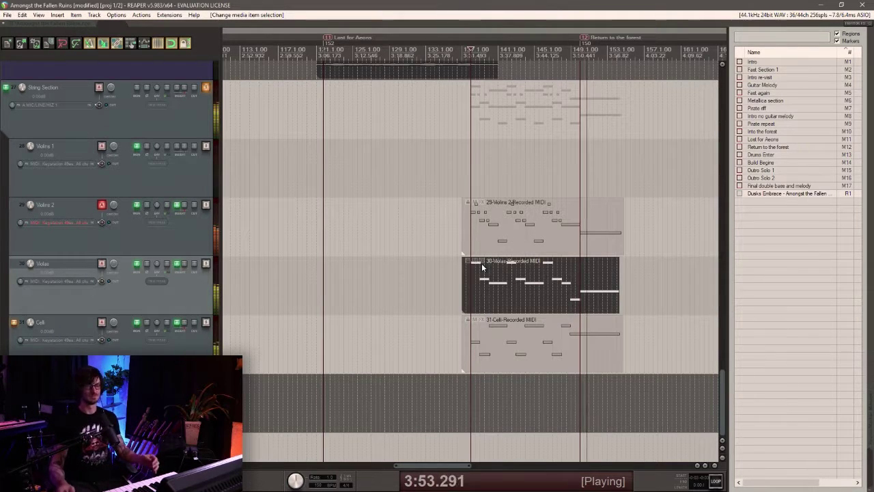
Stop playback and trim the end of the Violins 2 item to line up with the end of the Violas item.
left_click(61, 208)
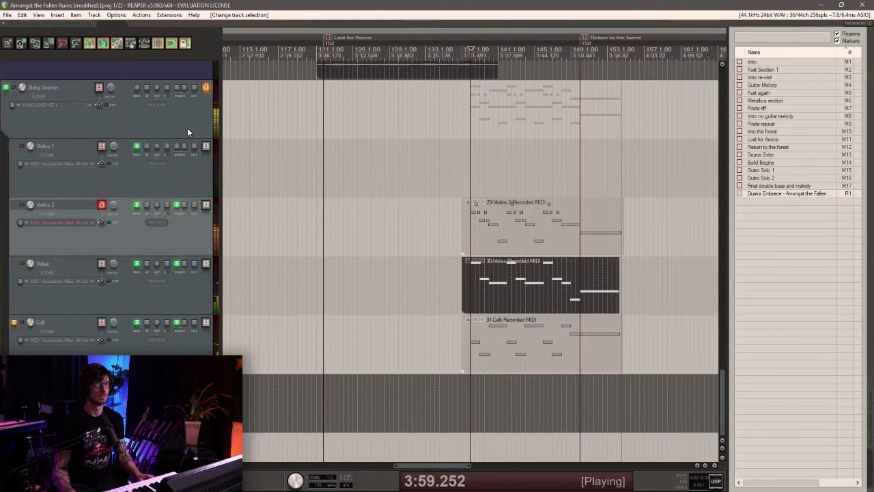
left_click(621, 242)
scroll(621, 242, "up", 5)
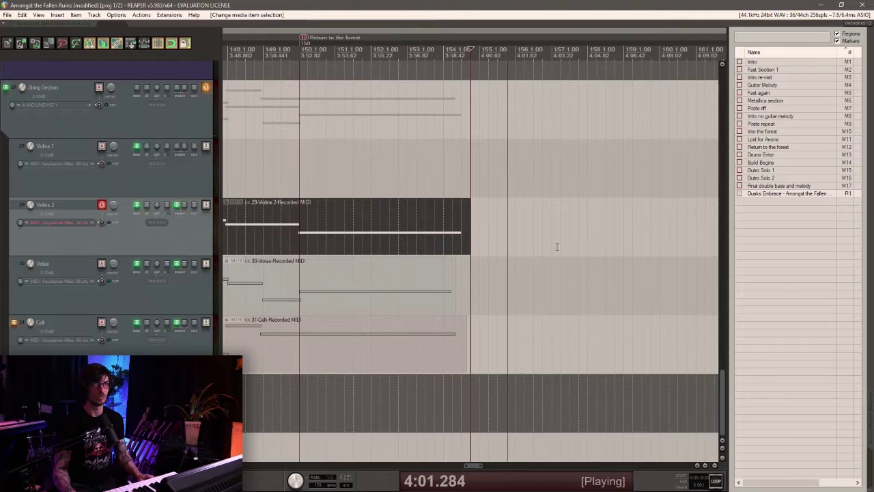
key("space")
left_click_drag(471, 241, 453, 278)
left_click(453, 278)
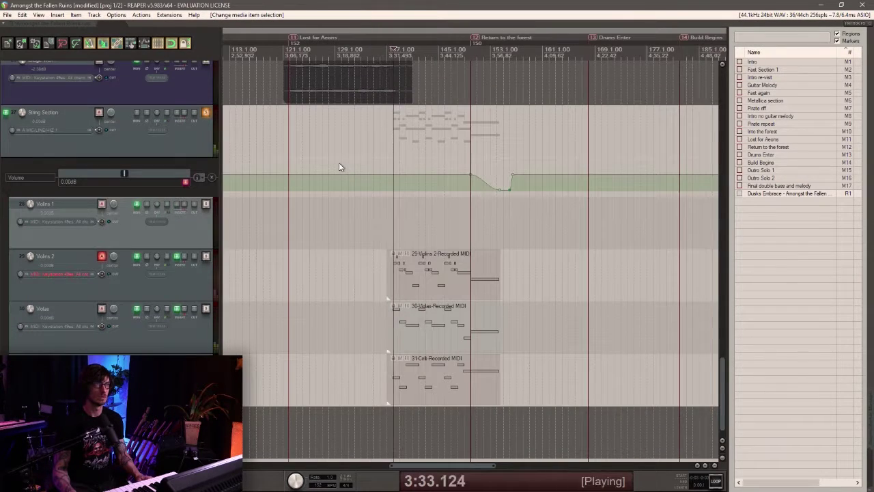
scroll(339, 162, "up", 3)
scroll(338, 167, "up", 3)
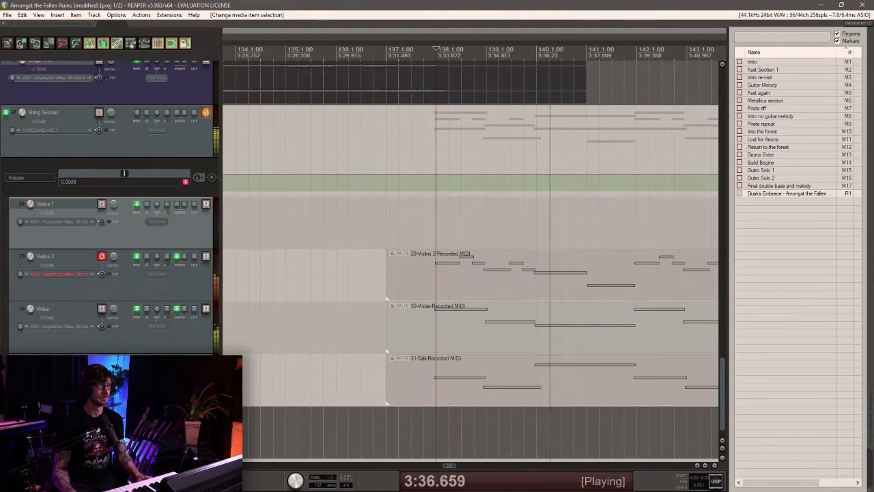
Lower the Kontakt instrument volume on the Violins 2 track to about -12.2 dB and stop playback.
left_click(25, 295)
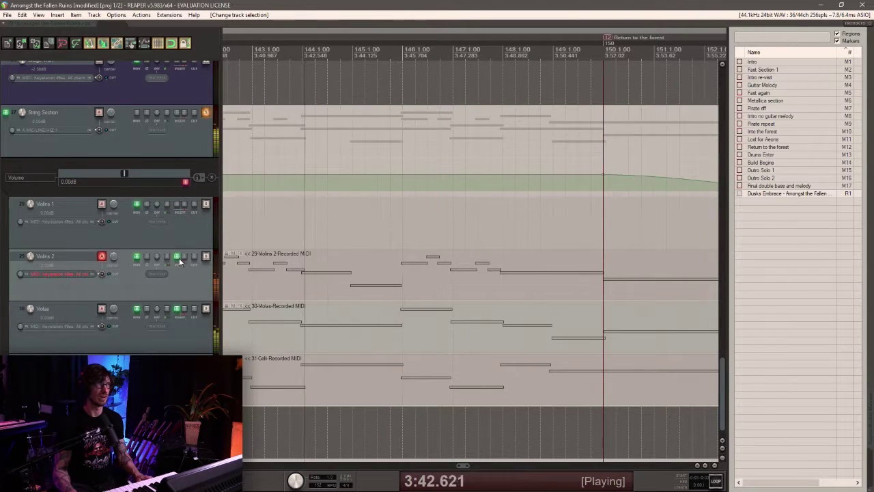
left_click(178, 257)
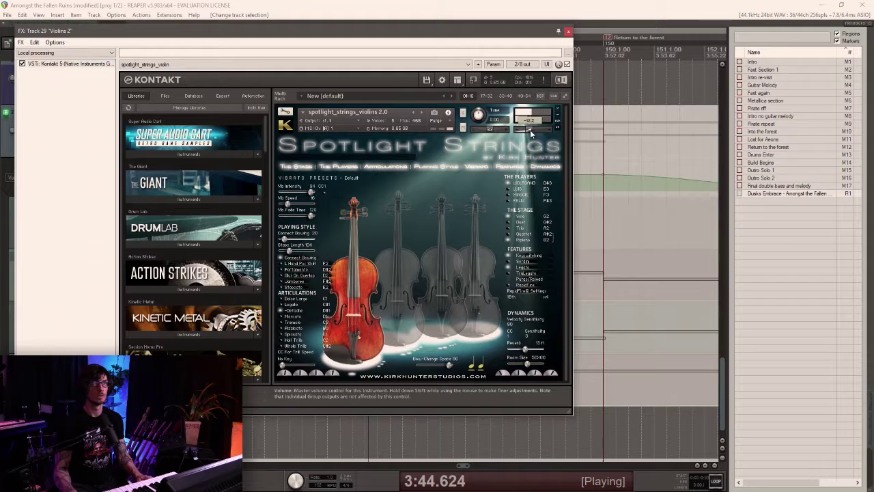
left_click(566, 31)
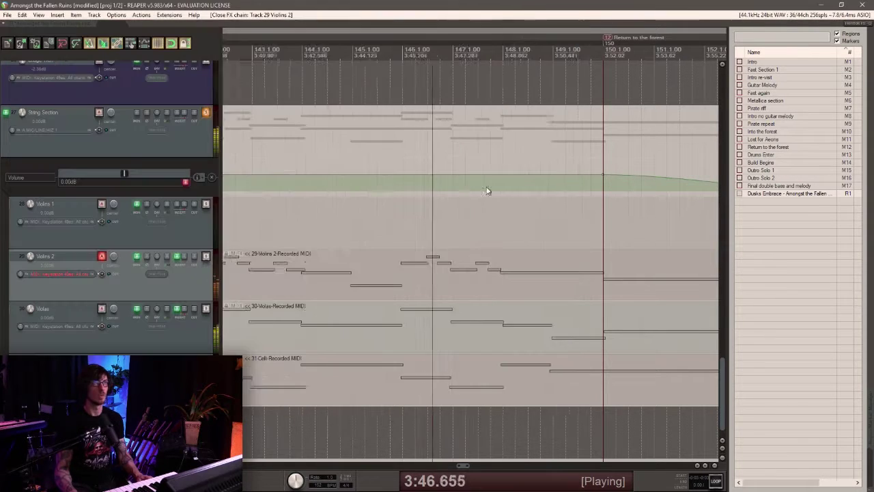
key("space")
Disarm Violins 2, arm Violins 1 for recording, and load its Kontakt instrument with CS3 1st Violins All Dark 1.3.
left_click(164, 250)
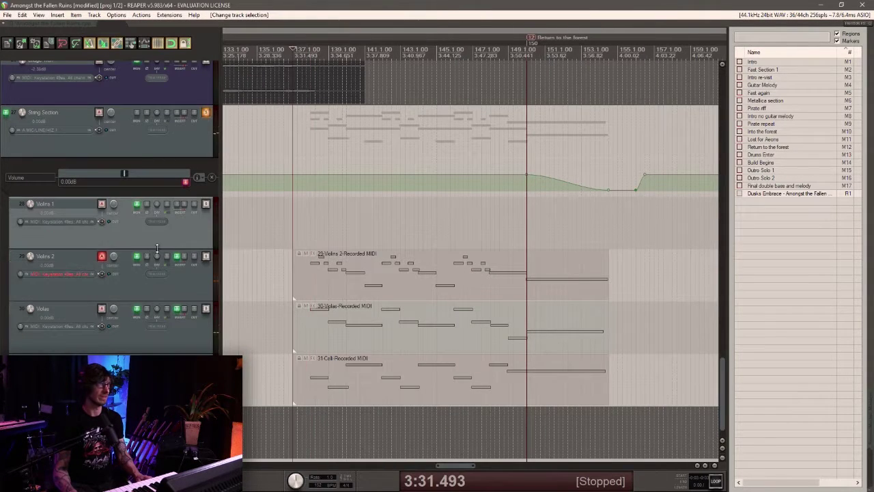
left_click(102, 258)
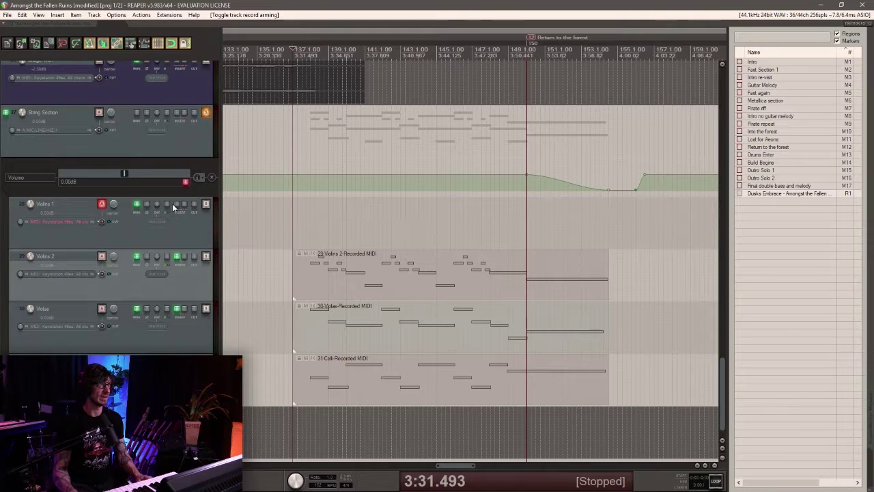
left_click(173, 206)
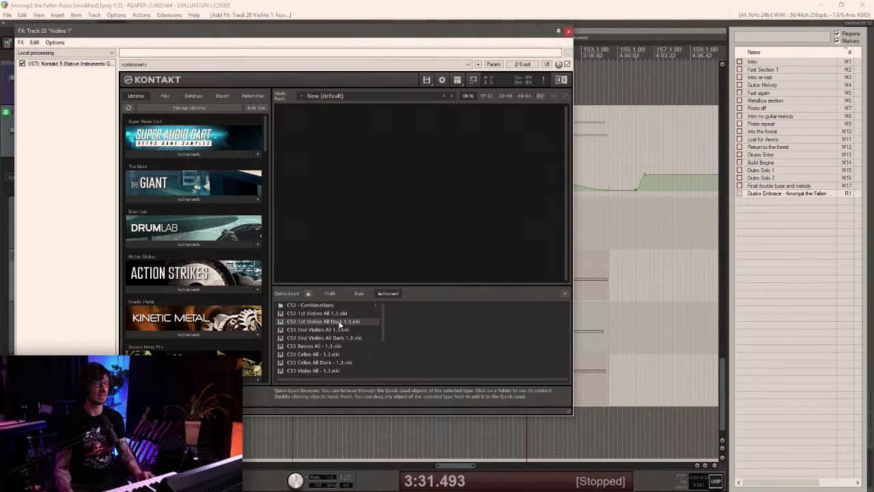
double_click(339, 325)
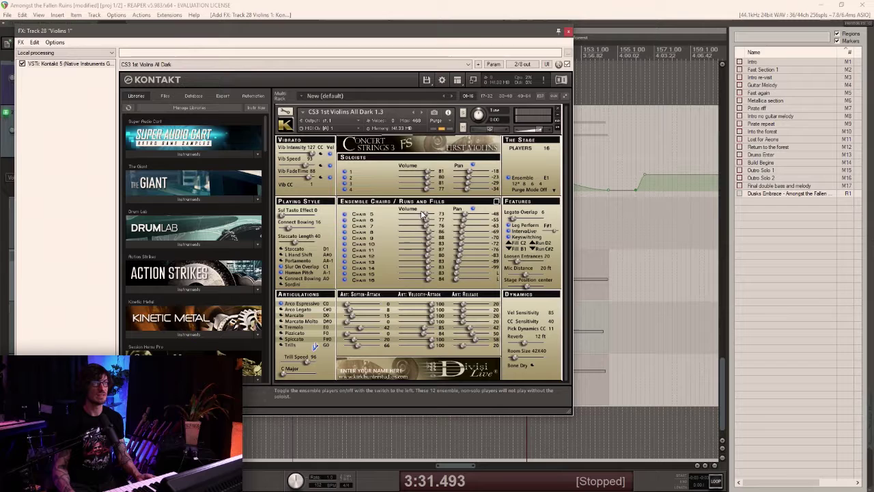
mouse_move(537, 132)
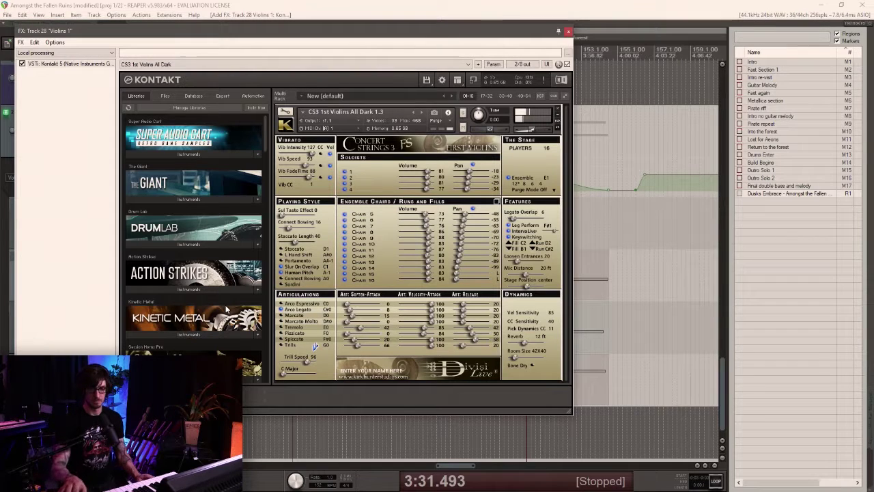
left_click(567, 31)
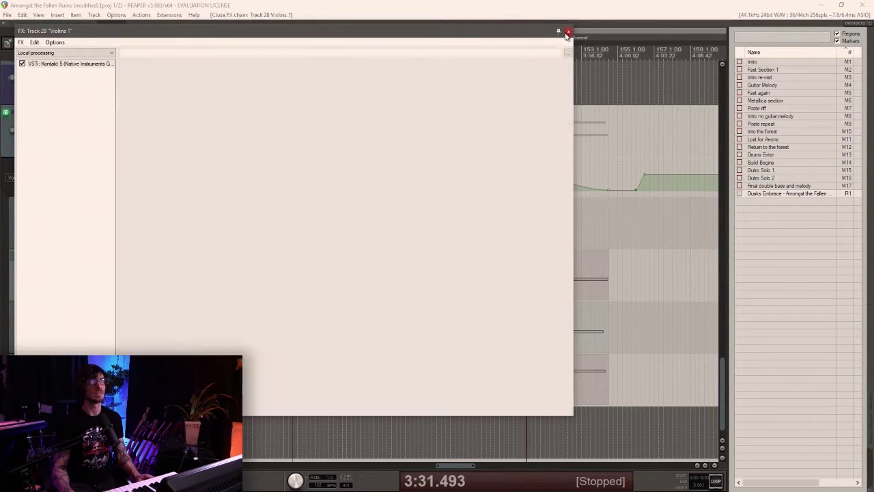
Copy the Violins 2 MIDI item onto the Violins 1 track at bar 137 and play it from near its start.
left_click_drag(299, 282, 311, 243)
left_click(295, 233)
left_click(305, 230)
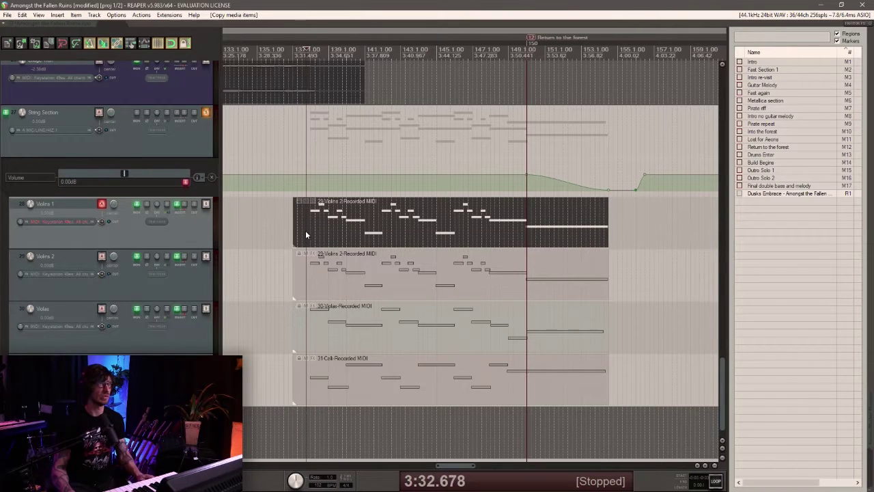
key("space")
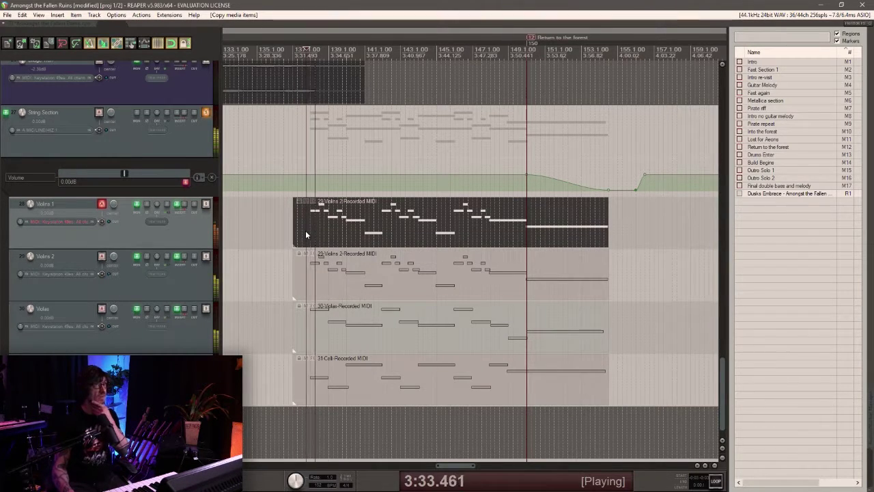
Reduce the Kontakt instrument volume on Violins 1 to balance it with the other strings, and save the project.
left_click(178, 203)
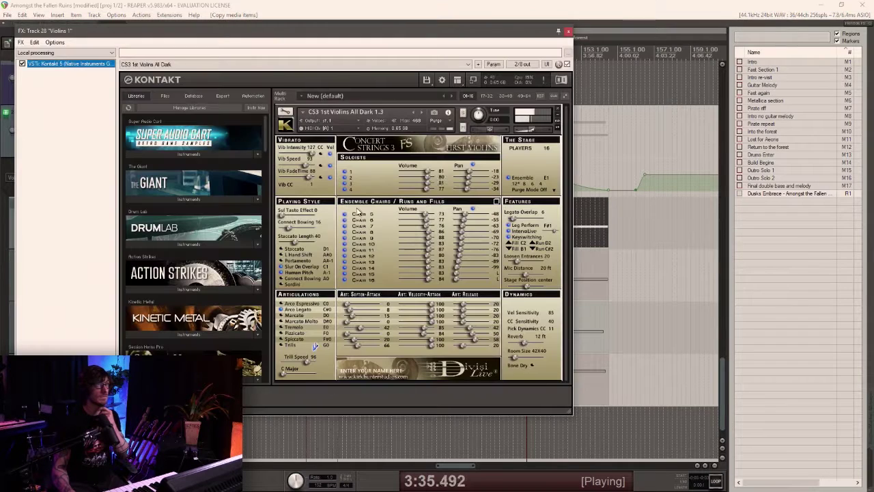
left_click_drag(551, 125, 535, 130)
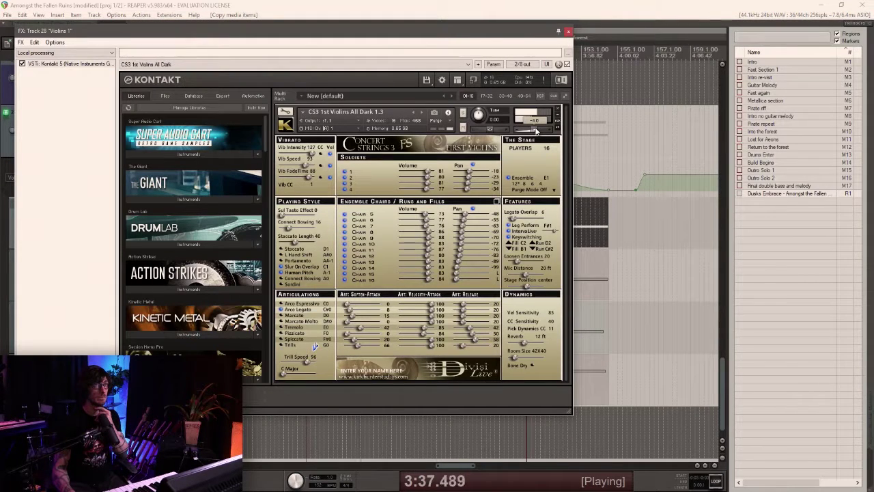
left_click(568, 31)
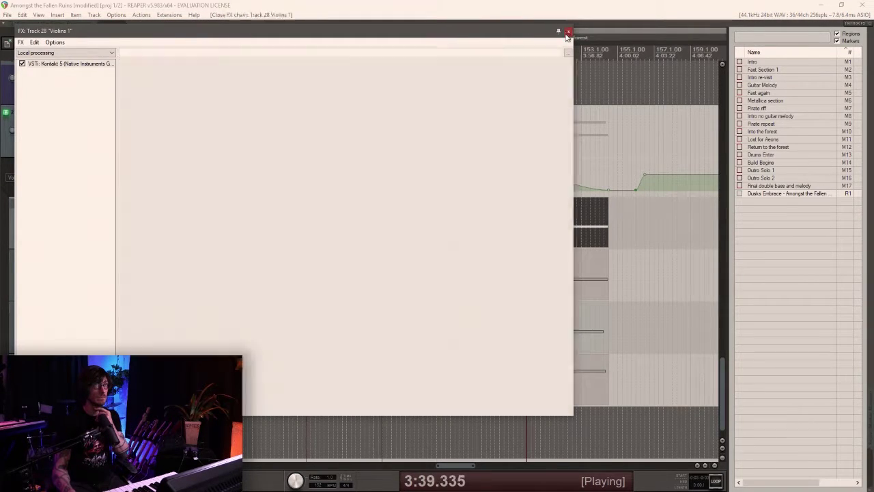
left_click(207, 204)
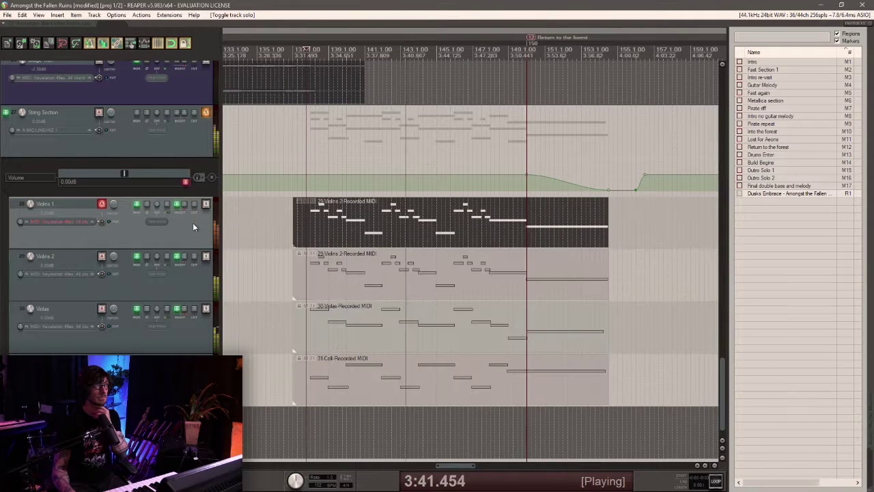
left_click(176, 203)
left_click_drag(534, 129, 529, 128)
left_click(568, 32)
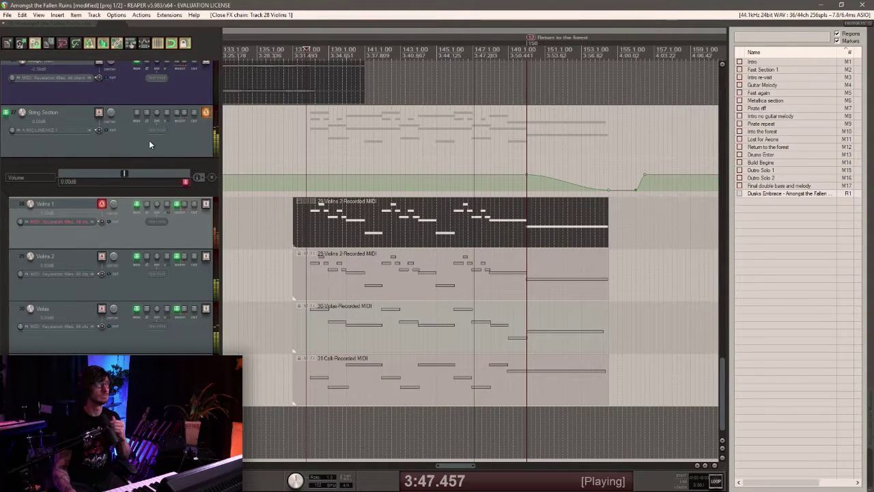
key("ctrl+s")
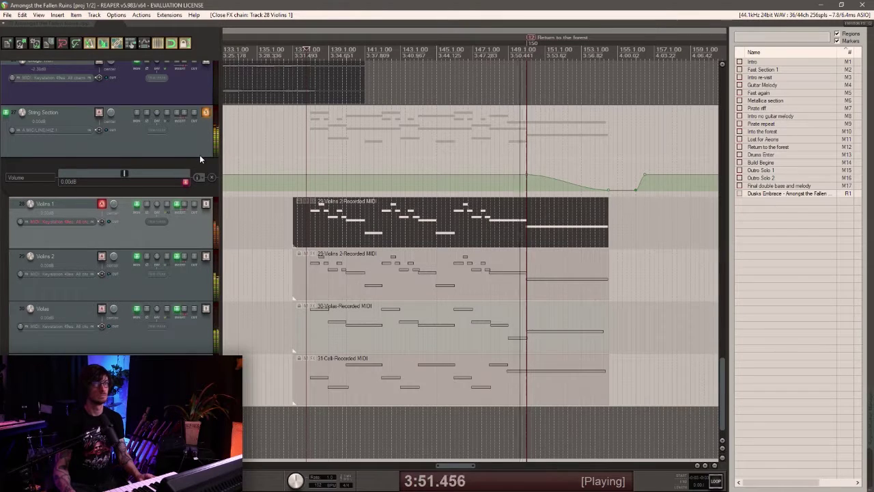
Transpose all notes in the copied take on Violins 1 up one octave and return to the arrangement.
double_click(526, 237)
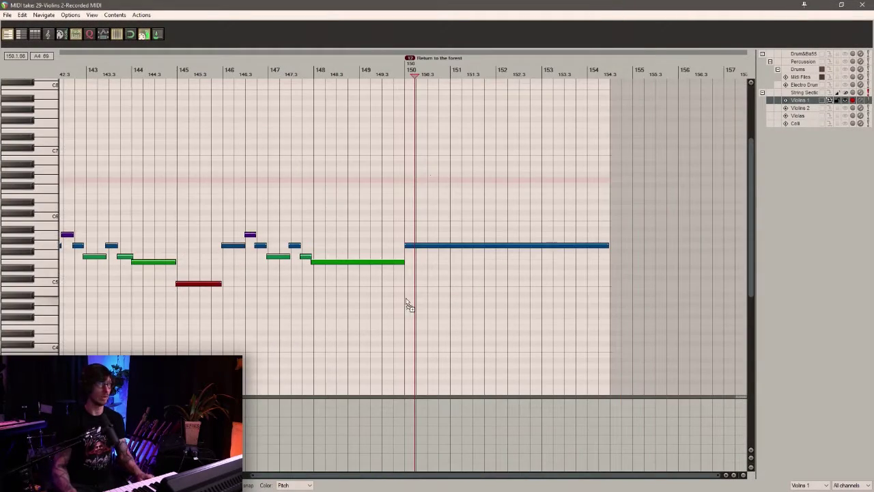
key("ctrl+a")
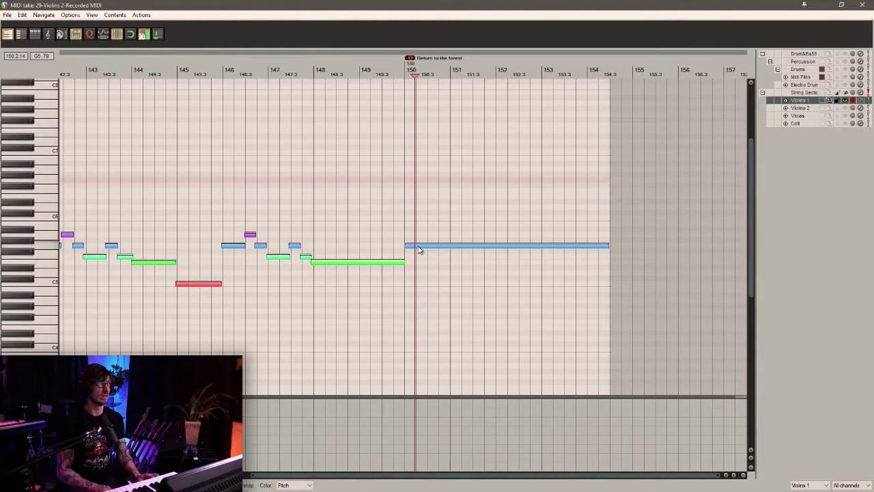
key("ctrl+Up")
key("ctrl+Up")
key("ctrl+Up")
key("ctrl+Up")
key("ctrl+Up")
key("ctrl+Up")
key("ctrl+Up")
key("ctrl+Up")
key("ctrl+Up")
key("ctrl+Up")
key("ctrl+Up")
key("ctrl+Up")
key("ctrl+Up")
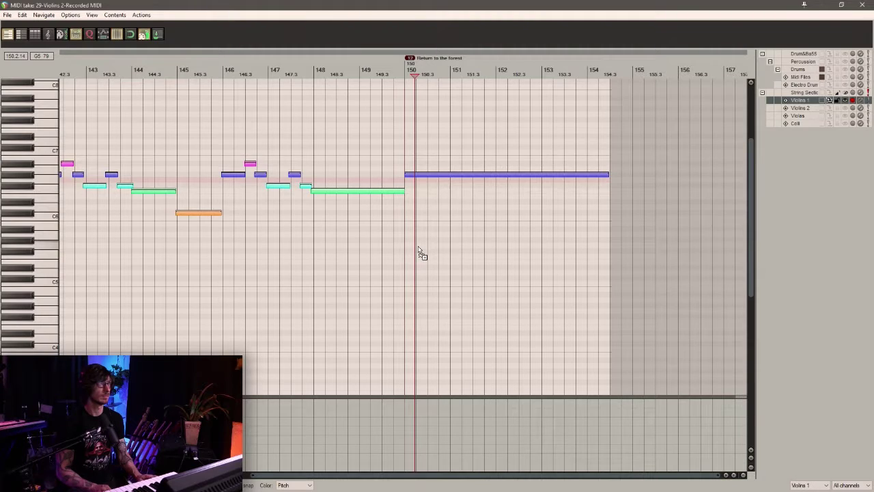
key("ctrl+Down")
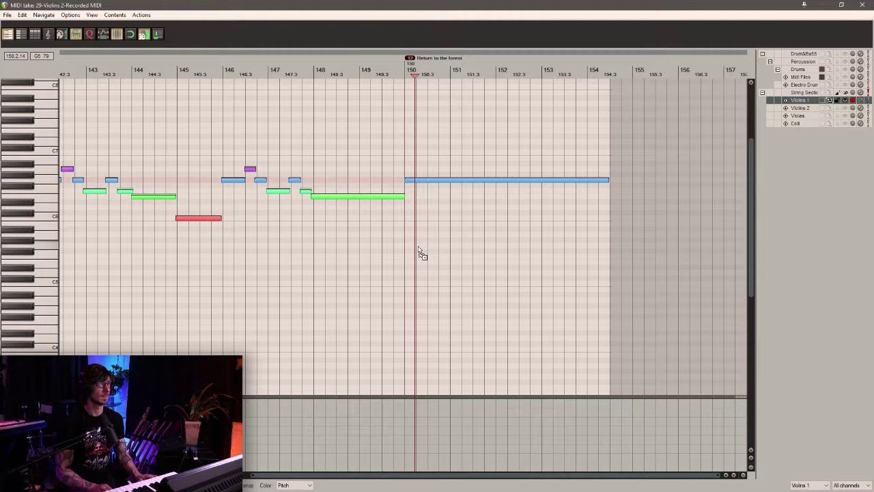
left_click(863, 6)
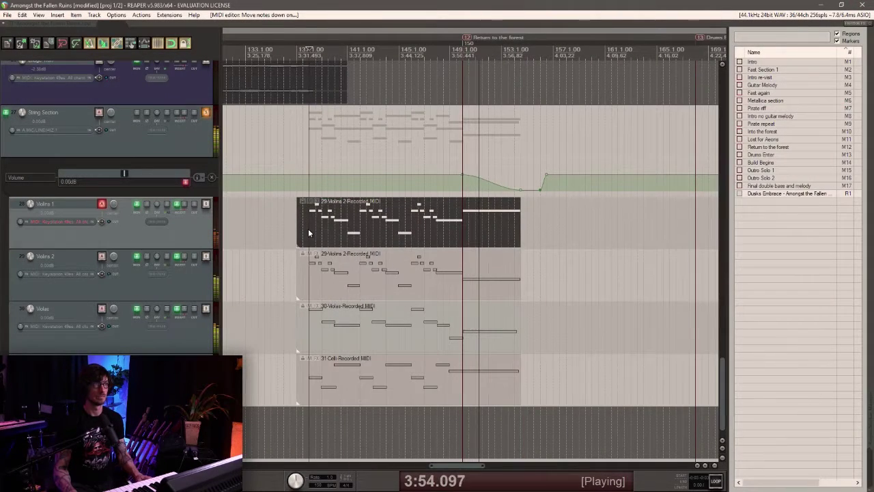
Replay the section, briefly solo Violins 1 to check it, and fine-tune its Kontakt instrument volume.
key("space")
key("space")
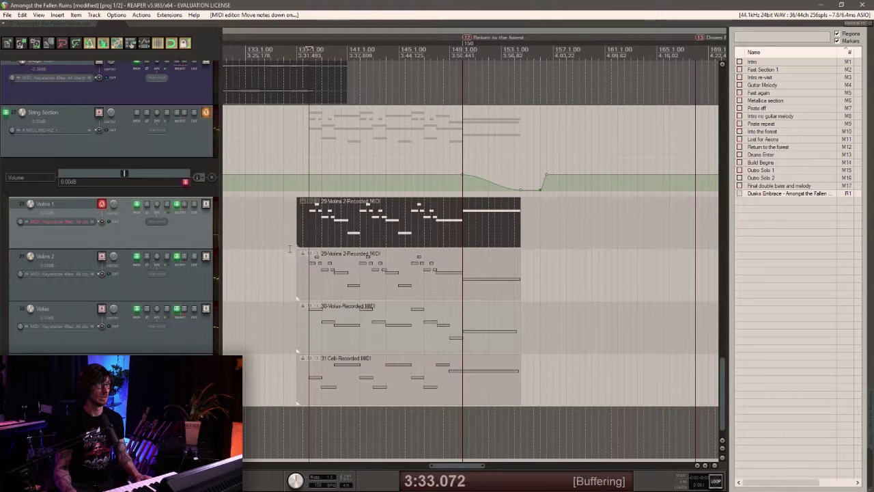
left_click(205, 205)
left_click(205, 204)
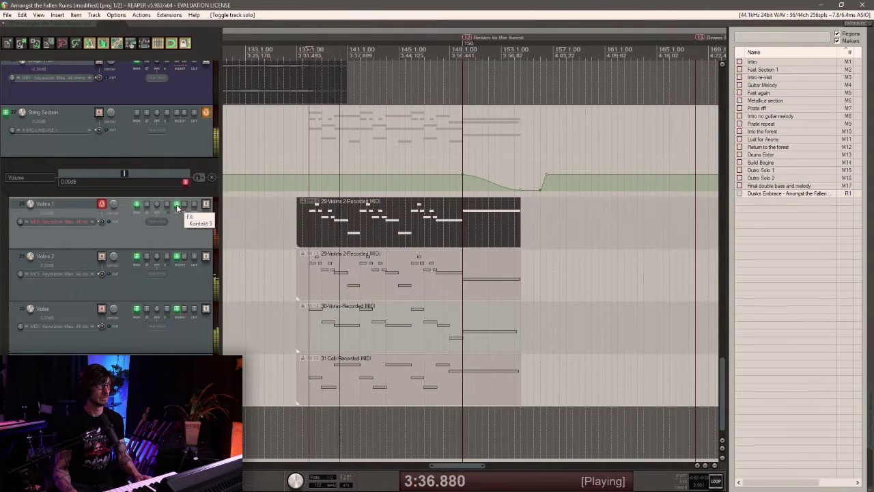
left_click(178, 210)
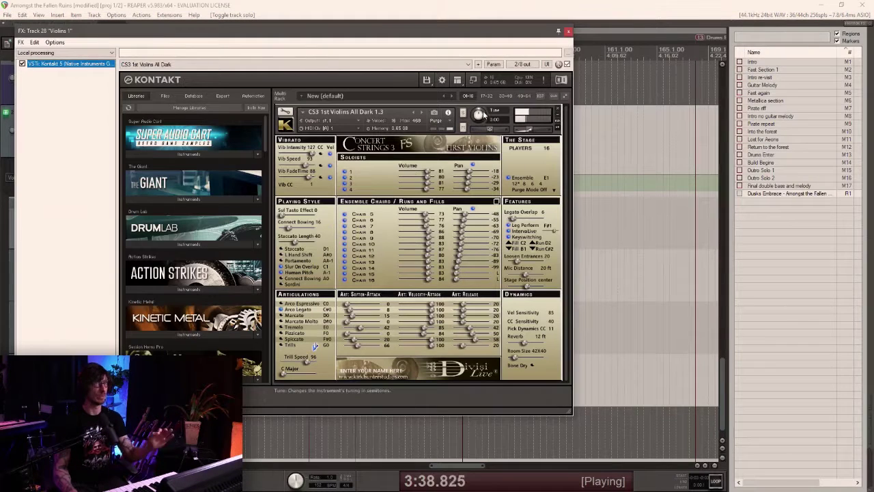
left_click(533, 132)
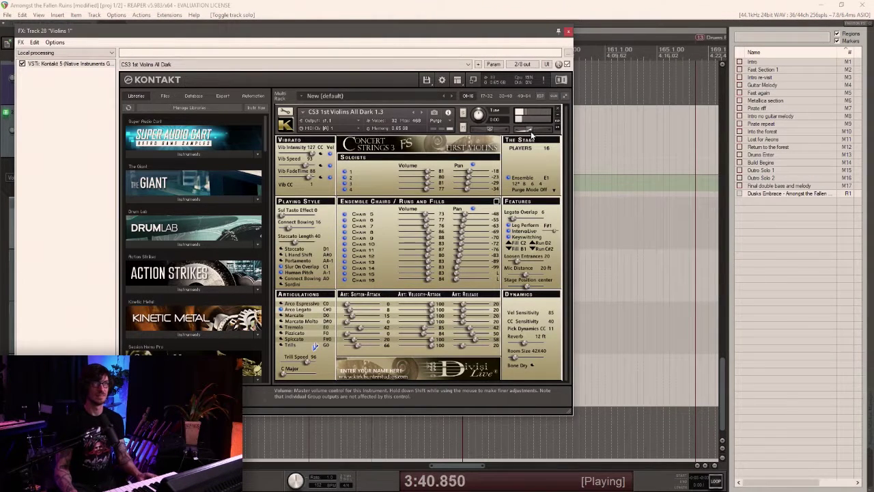
left_click(568, 31)
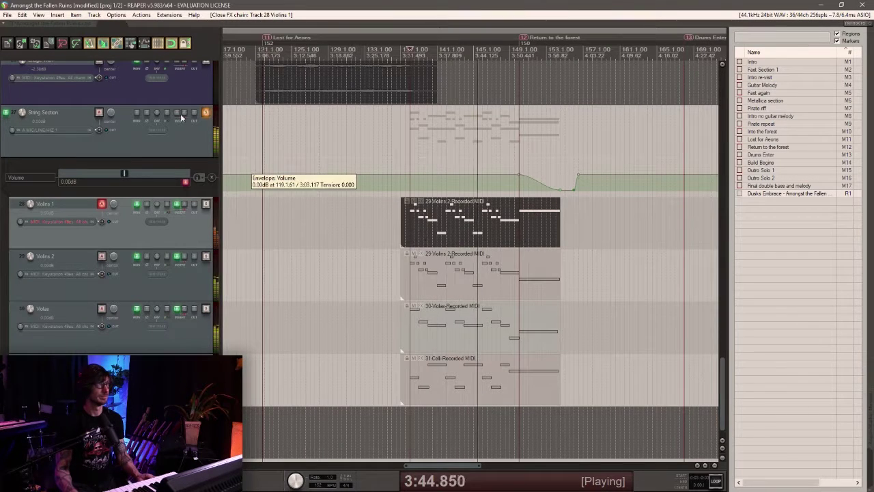
Add the UAD Teletronix LA-2A Gray compressor to the String Section folder and adjust its gain and peak reduction during playback.
left_click(205, 112)
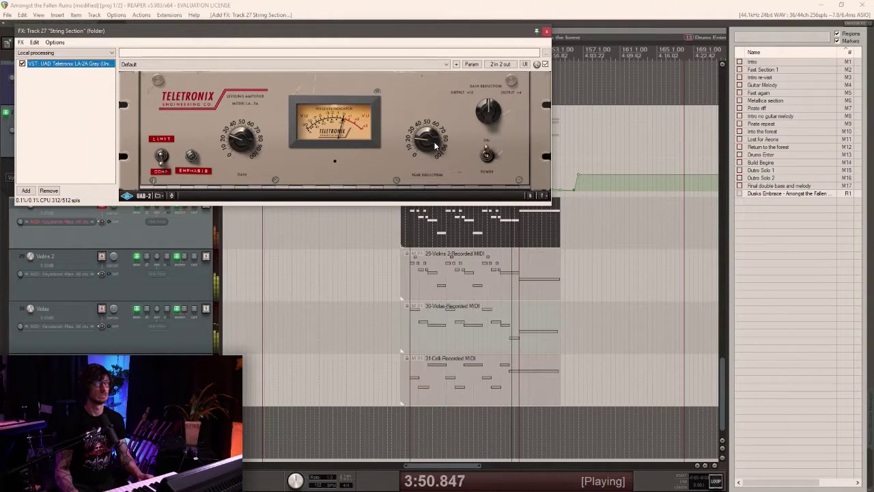
left_click_drag(243, 144, 242, 148)
left_click_drag(430, 139, 431, 143)
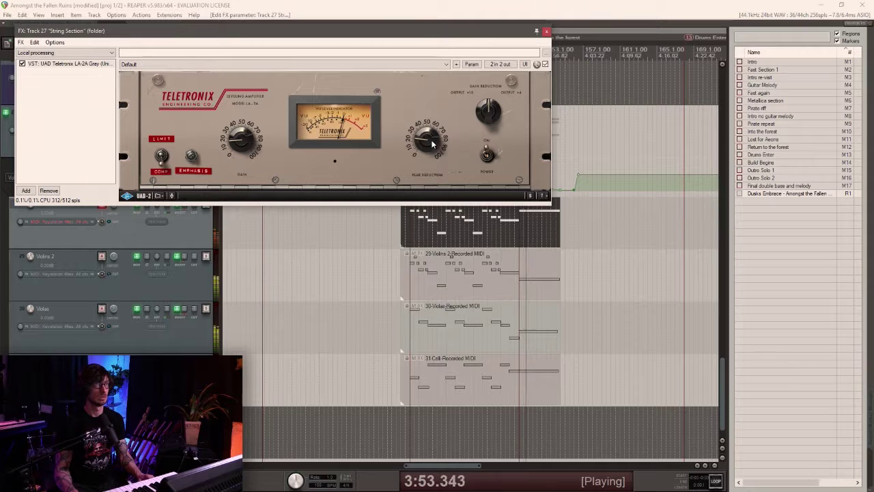
left_click(408, 222)
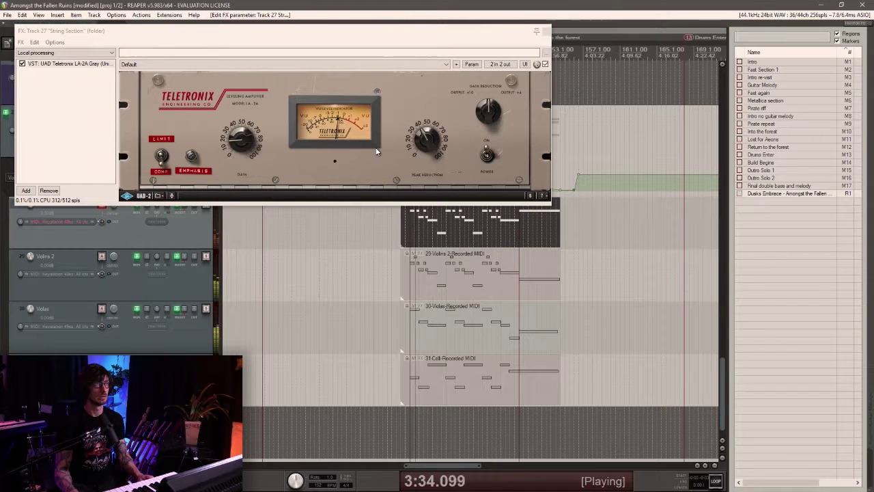
left_click(239, 142)
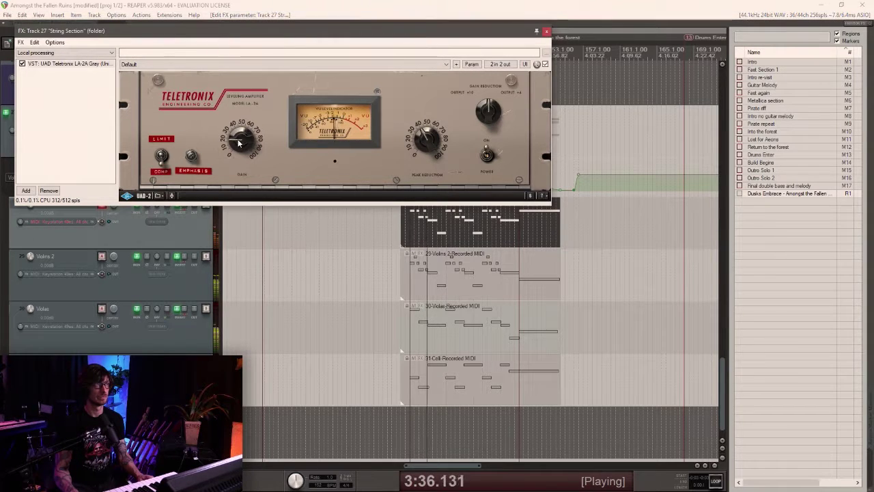
Add ReaEQ to the String Section effects chain and place it before the LA-2A compressor.
left_click(331, 291)
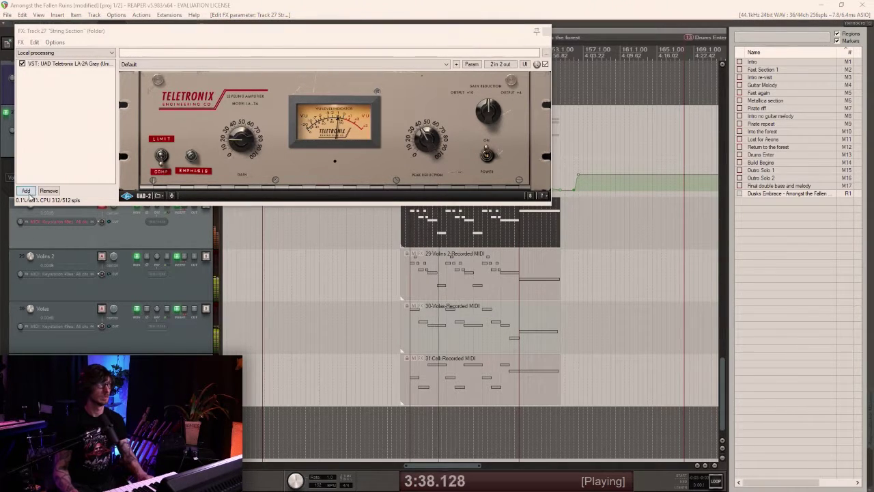
key("e")
left_click_drag(52, 71, 53, 62)
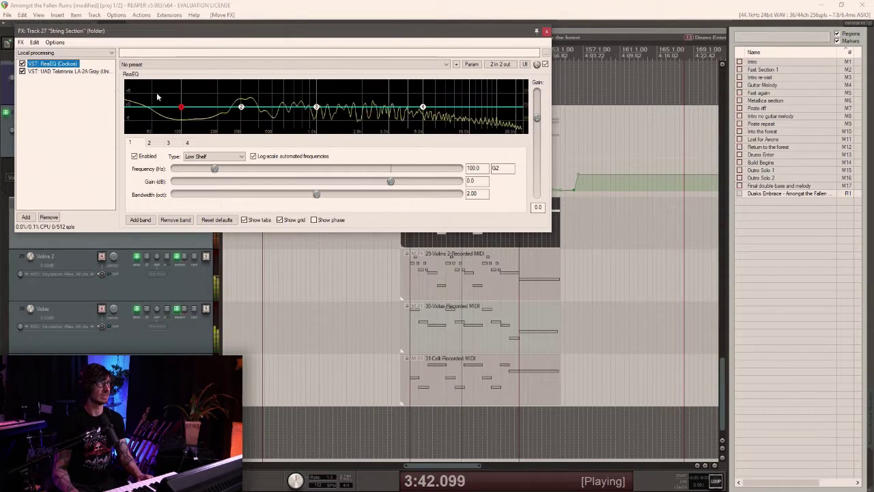
In ReaEQ, set the band 1 low shelf to -inf gain at 142.2 Hz with 1.76 bandwidth, and slightly cut band 2.
left_click_drag(181, 108, 186, 175)
mouse_move(241, 108)
left_mouse_down()
mouse_move(250, 123)
mouse_move(247, 115)
left_mouse_up()
left_click_drag(187, 135, 193, 137)
left_click_drag(316, 194, 299, 195)
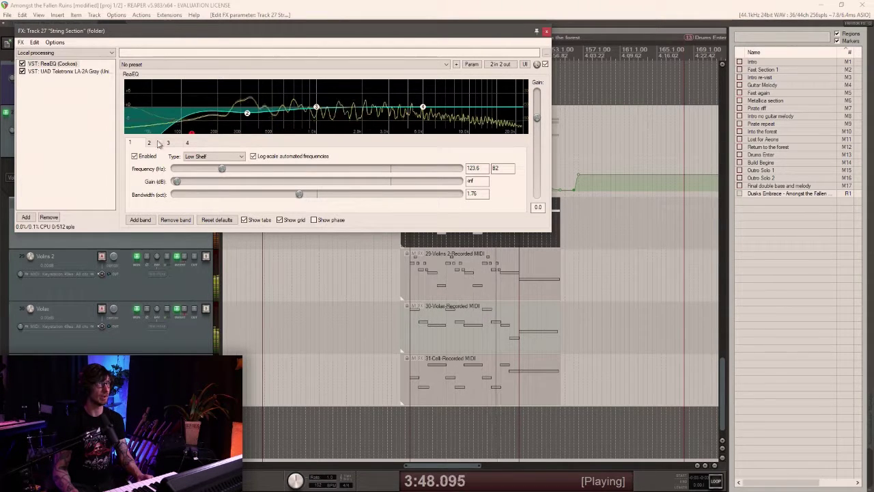
left_click_drag(194, 134, 198, 134)
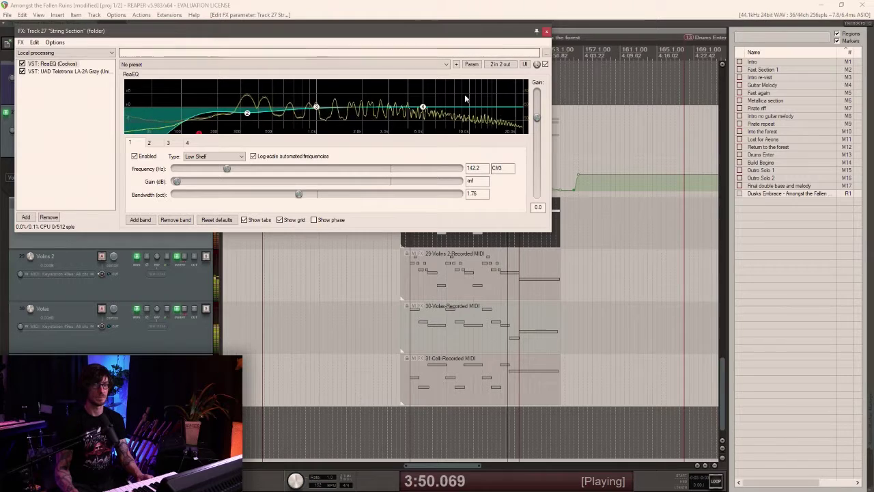
Close the String Section effects window, take the folder out of solo and stop playback.
left_click(546, 31)
scroll(243, 124, "down", 3)
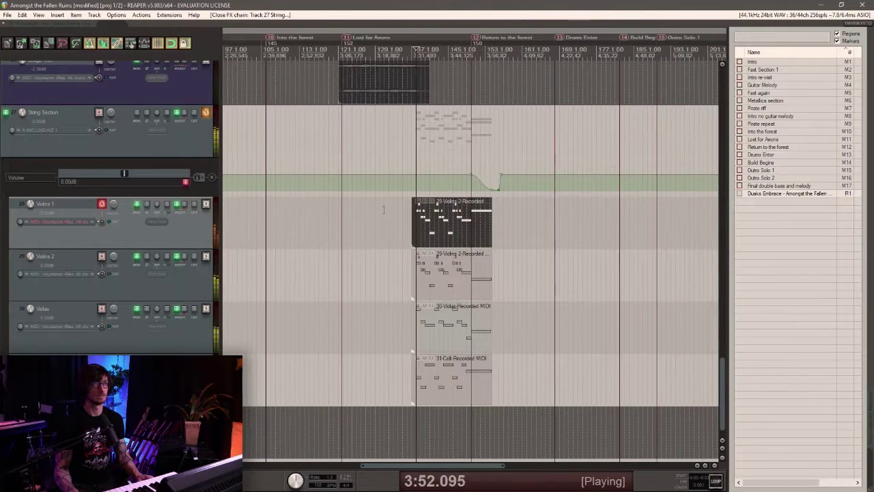
scroll(244, 125, "down", 5)
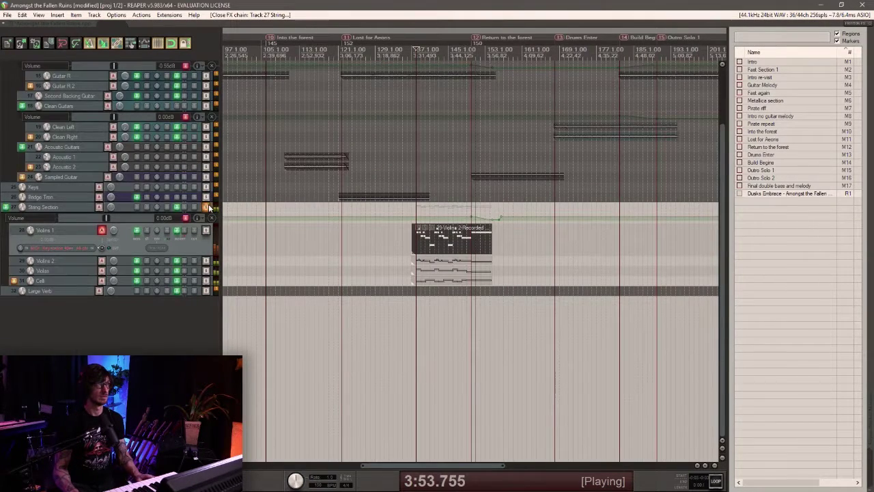
left_click(208, 206)
key("space")
Place the edit cursor at 3:25.178, save the project and play the section with the full mix.
scroll(387, 203, "up", 5)
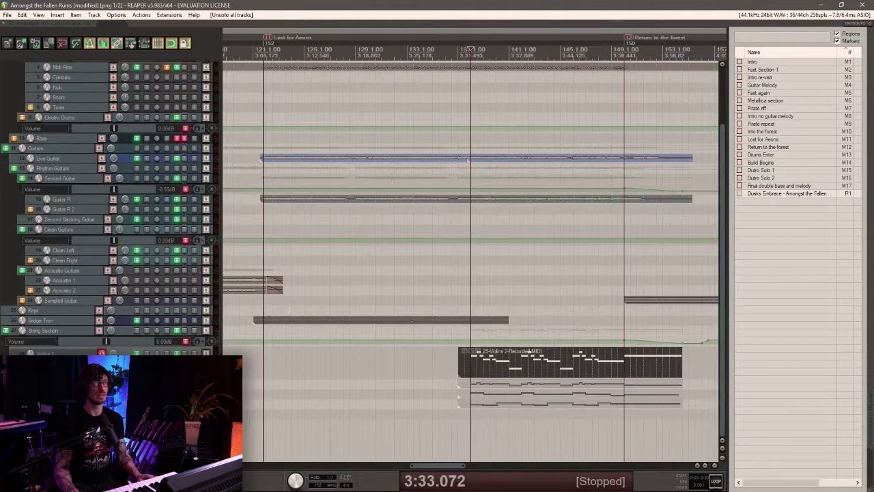
left_click(451, 266)
left_click(408, 266)
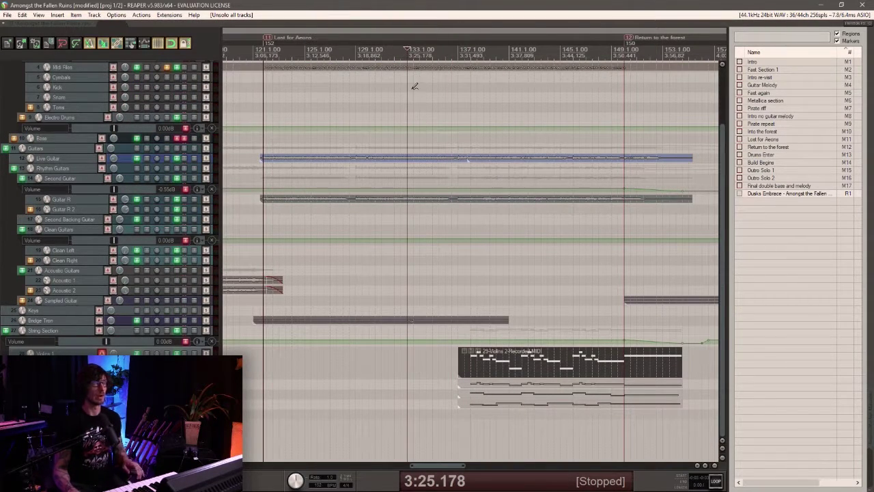
key("ctrl+s")
key("space")
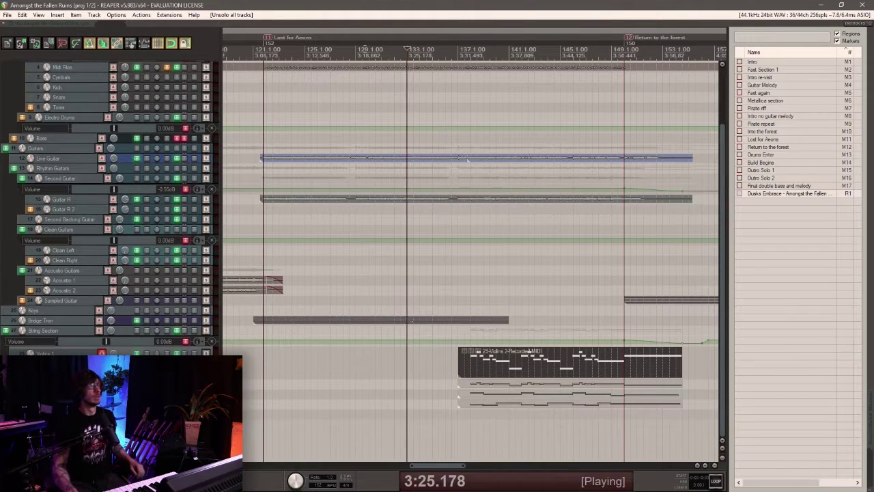
scroll(412, 205, "up", 1)
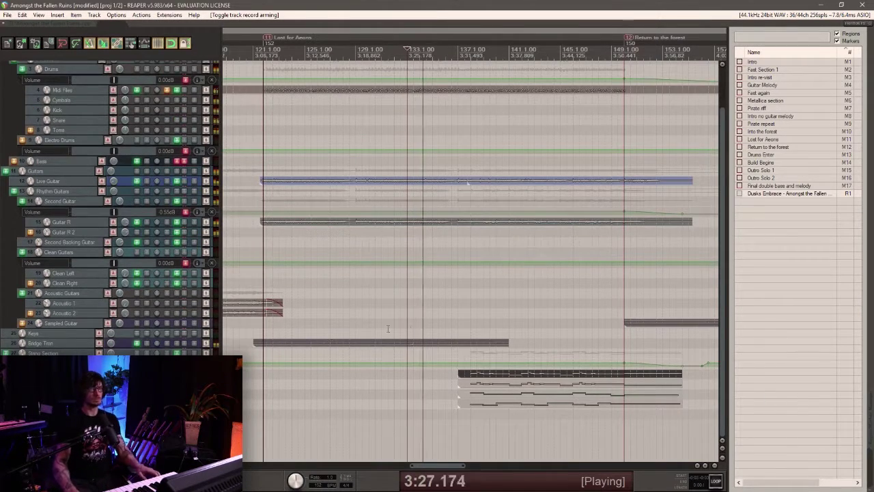
scroll(392, 383, "up", 3)
scroll(393, 386, "down", 3)
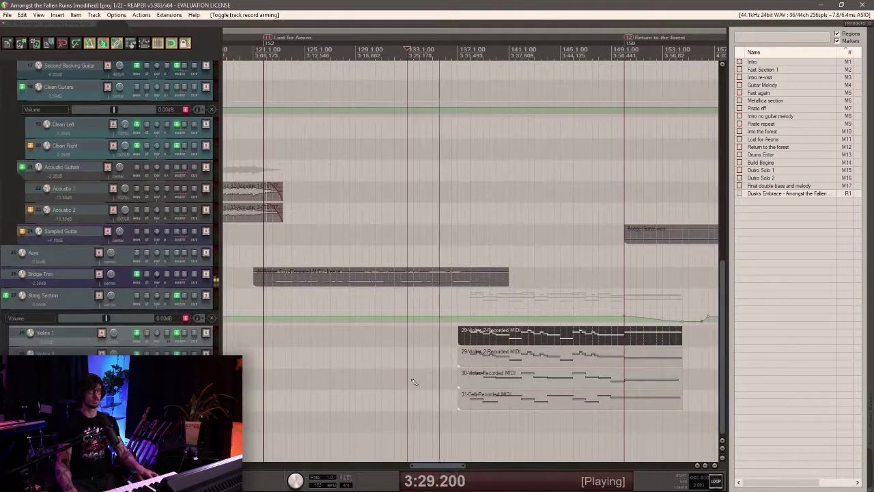
Recolour the String Section folder and its instrument tracks with a muted teal based on a custom colour.
left_click(59, 332)
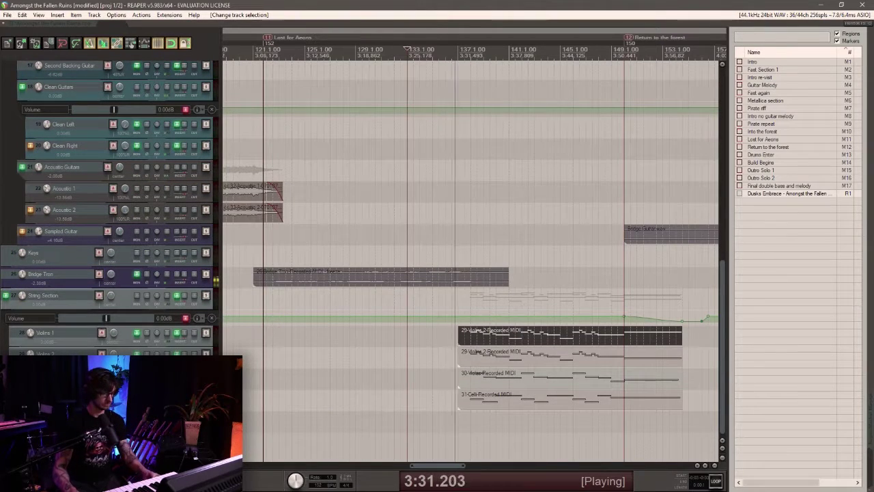
key("shift+c")
left_click(329, 304)
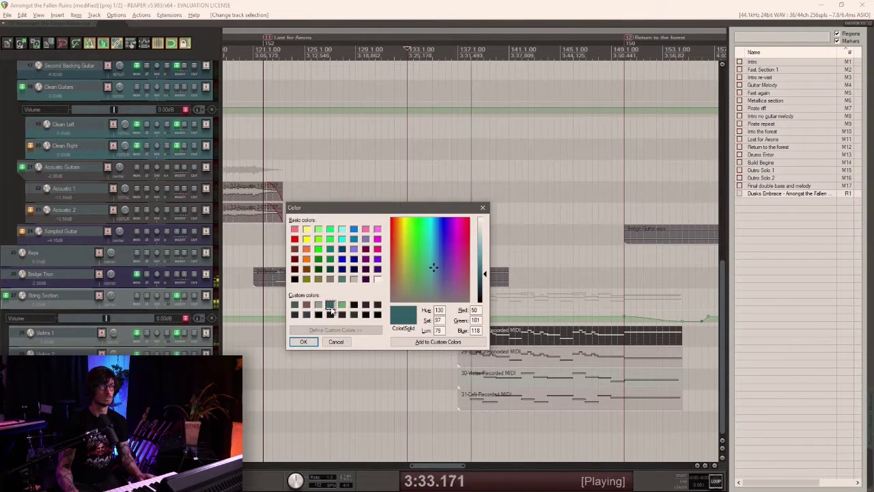
left_click_drag(484, 274, 484, 251)
left_click(433, 285)
left_click(313, 342)
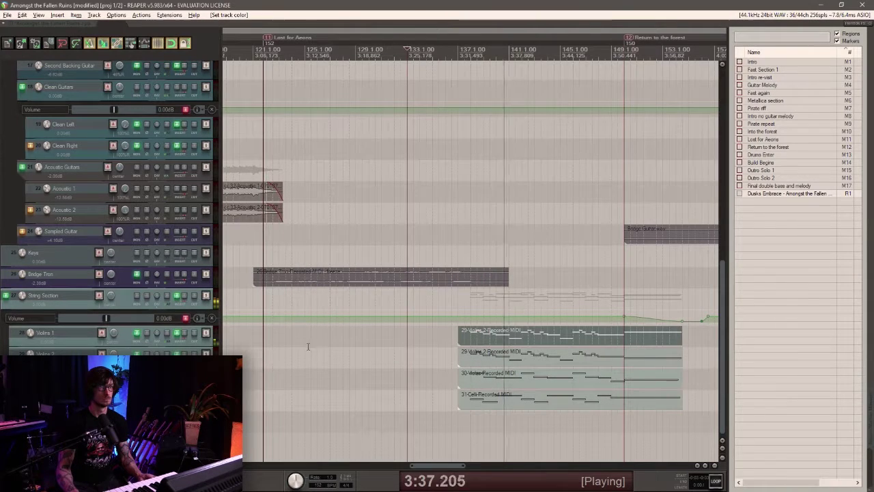
Listen through the strings into Return to the forest, survey the whole song timeline and stop playback.
left_click(52, 306)
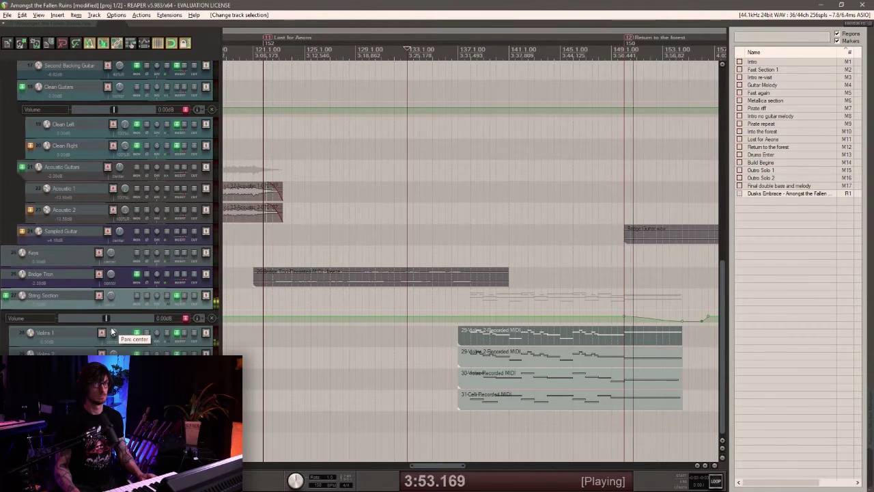
scroll(466, 345, "down", 2)
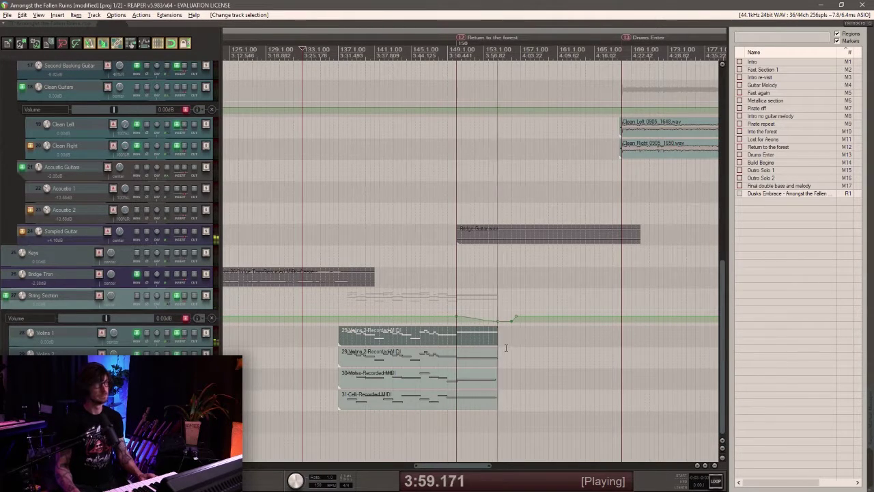
scroll(423, 352, "down", 3)
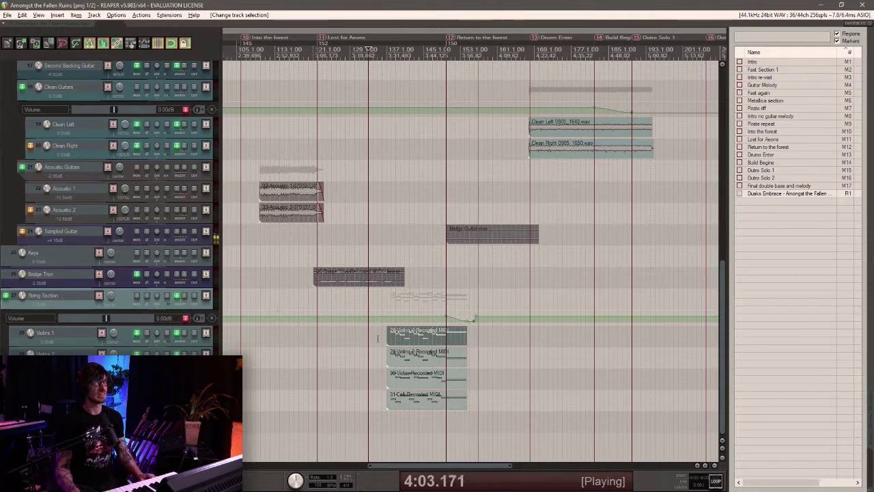
scroll(379, 341, "down", 7)
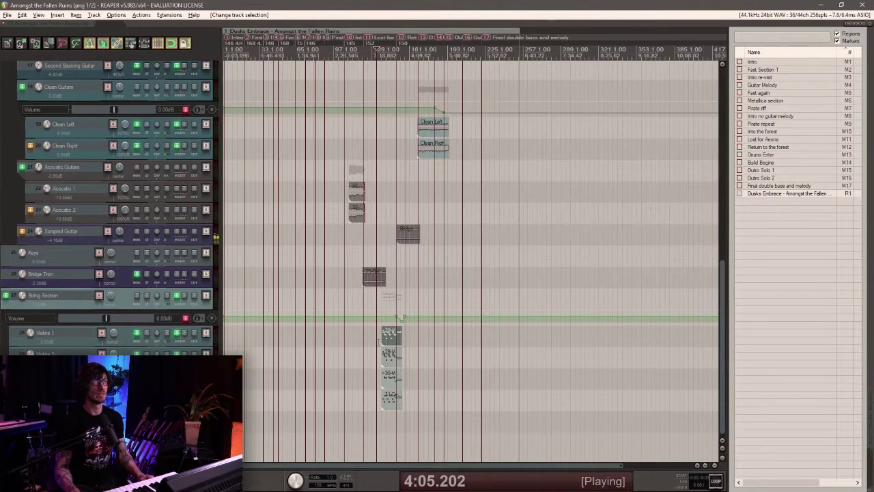
scroll(379, 342, "up", 2)
key("space")
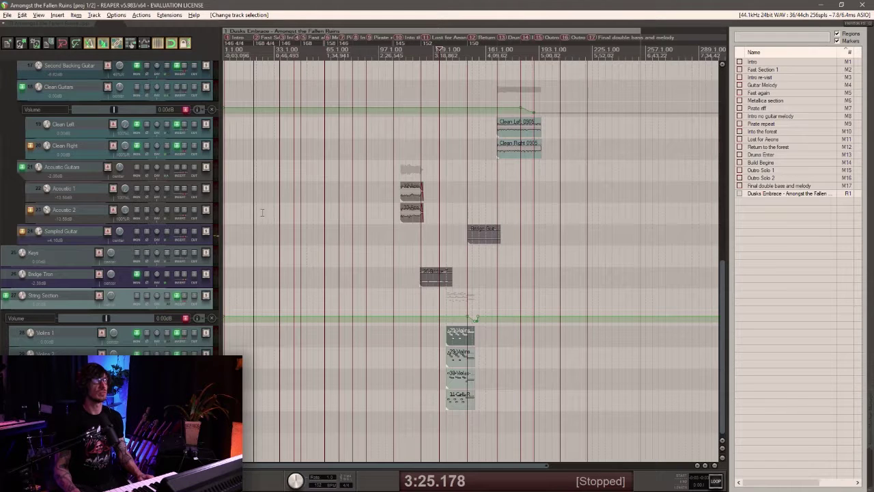
Go to the start of the song, record-arm the Violins 1 and 2 tracks, record a MIDI part over the Intro and save both takes.
left_click(257, 213)
scroll(263, 225, "up", 3)
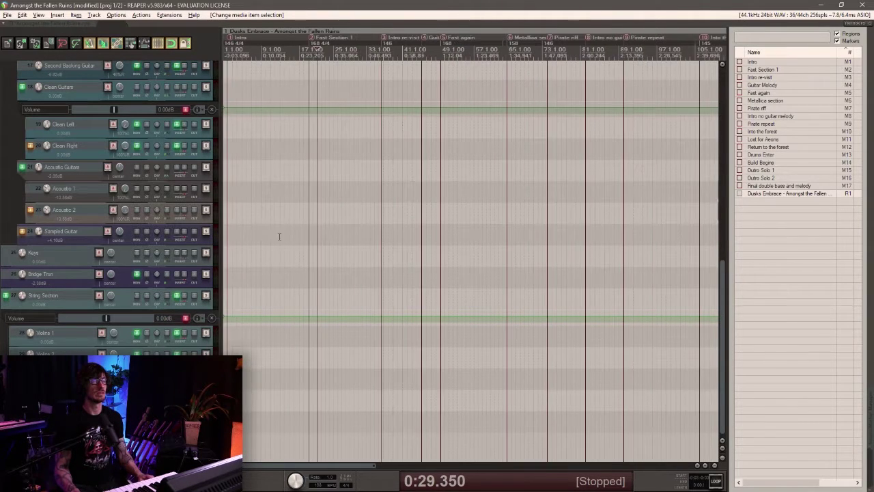
left_click(102, 335)
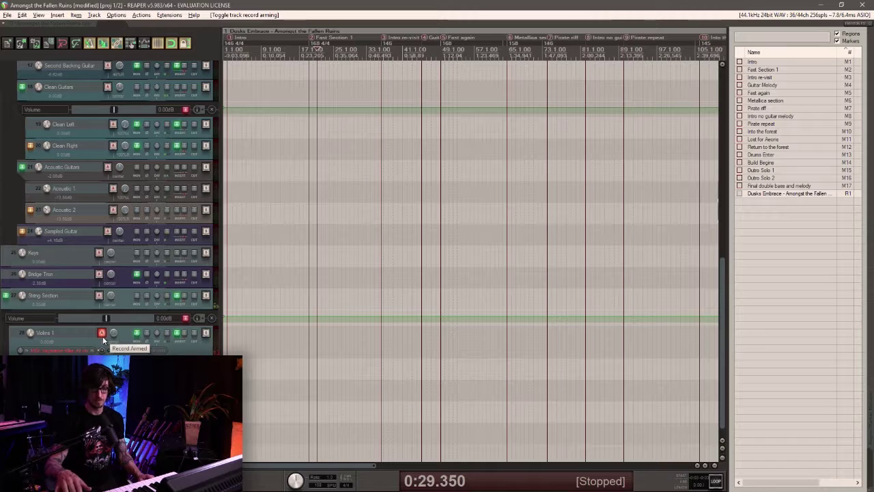
key("ctrl+r")
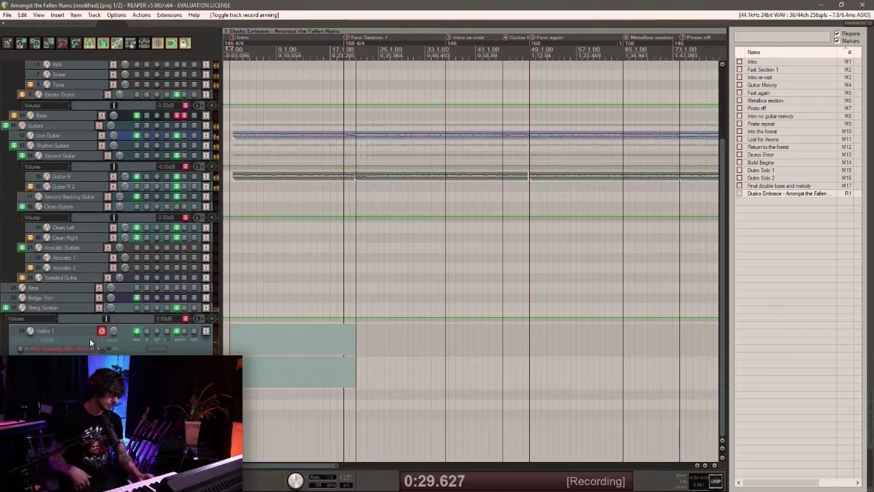
key("space")
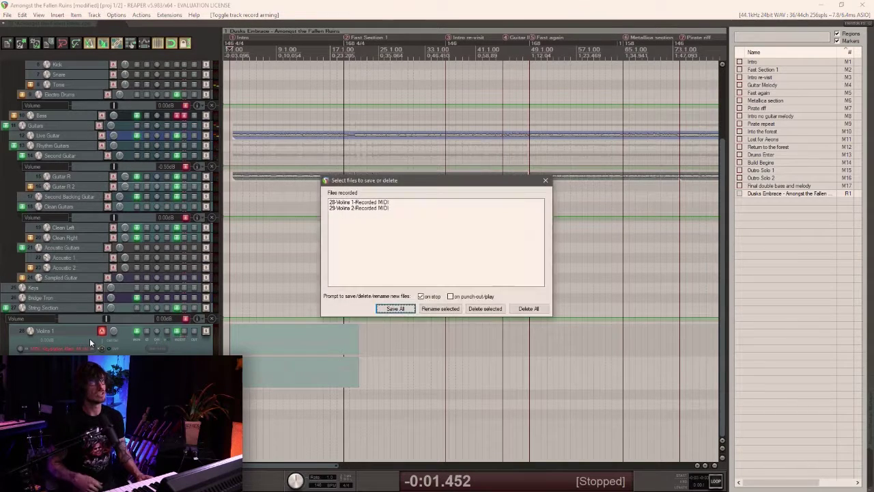
key("Return")
Solo Violins 1 and Violins 2 and play back the newly recorded Intro part up to about bar 11.
left_click(205, 363)
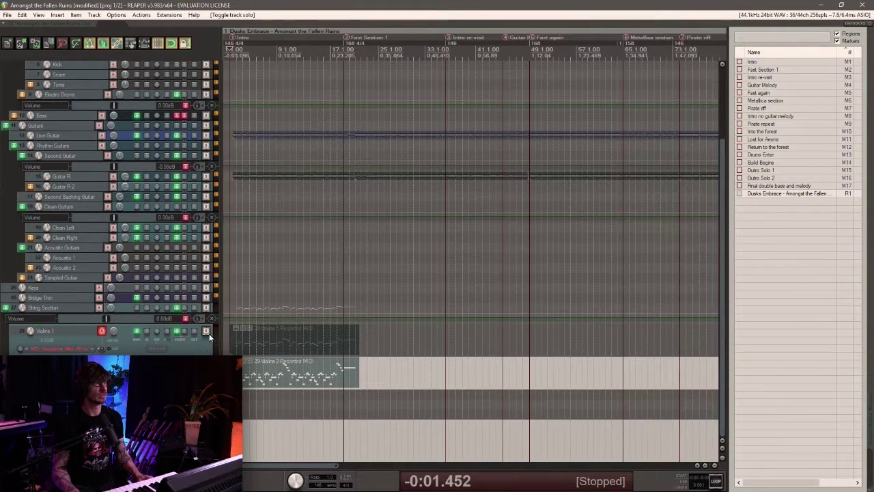
left_click(206, 330)
left_click(237, 372)
key("space")
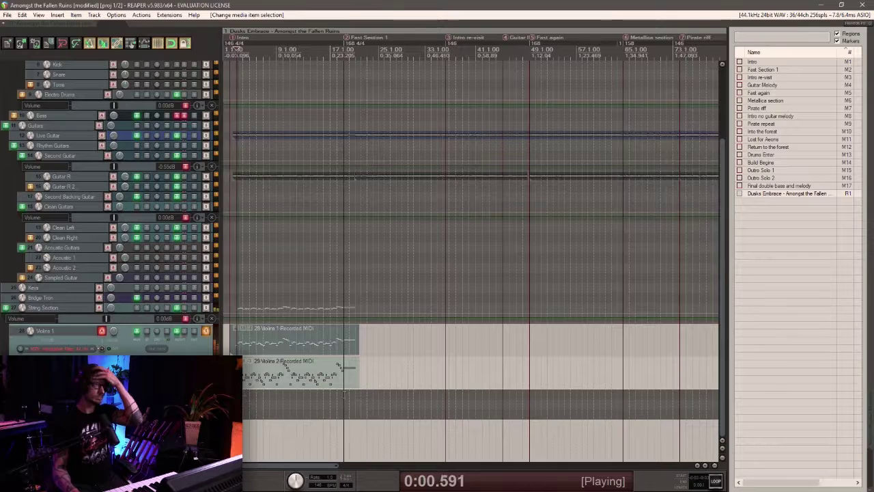
scroll(344, 390, "up", 6)
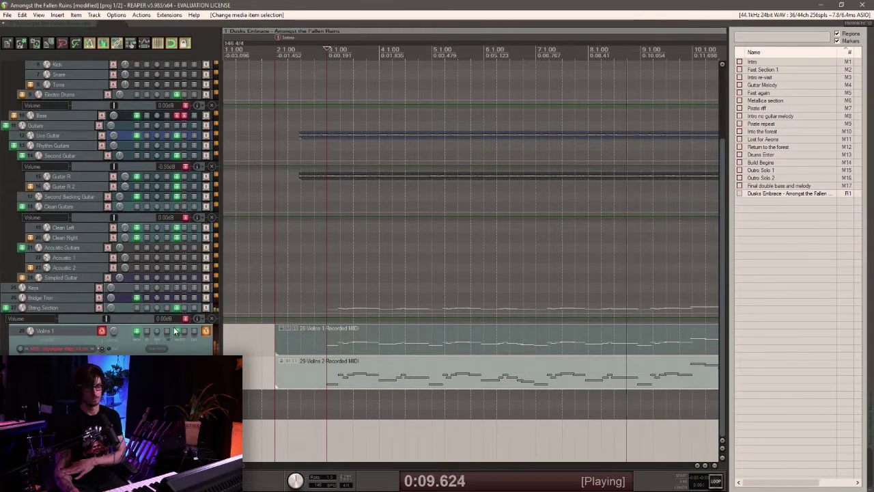
scroll(364, 360, "down", 4)
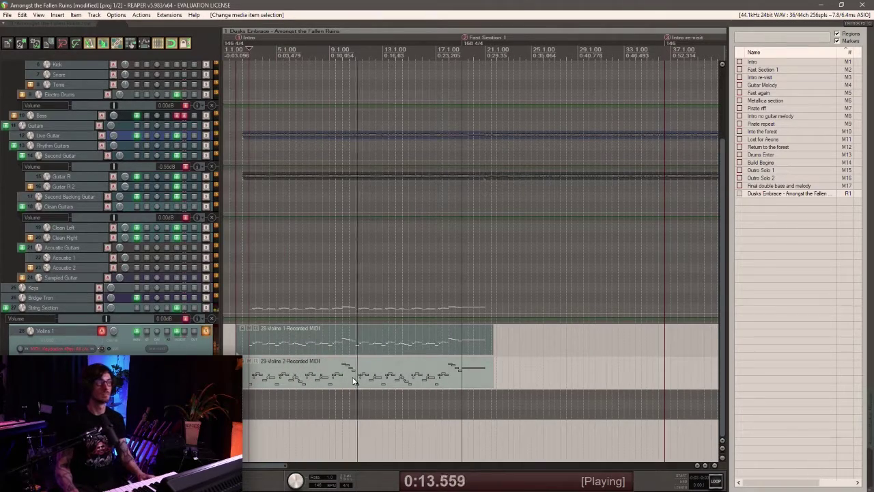
key("space")
Open the Violins 2 take in the MIDI editor and transpose its upper notes from bar 11 onward, including the closing run, up to a harmony.
left_click(356, 385)
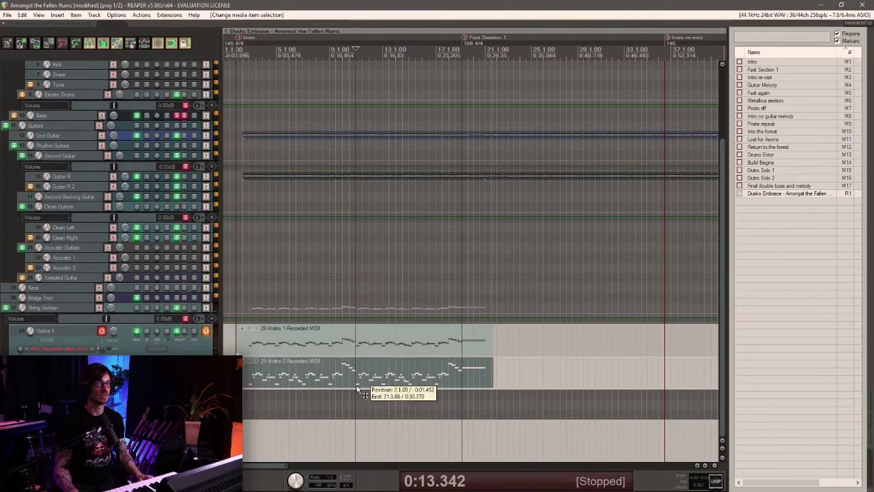
double_click(356, 385)
scroll(379, 295, "up", 6)
scroll(451, 284, "up", 4)
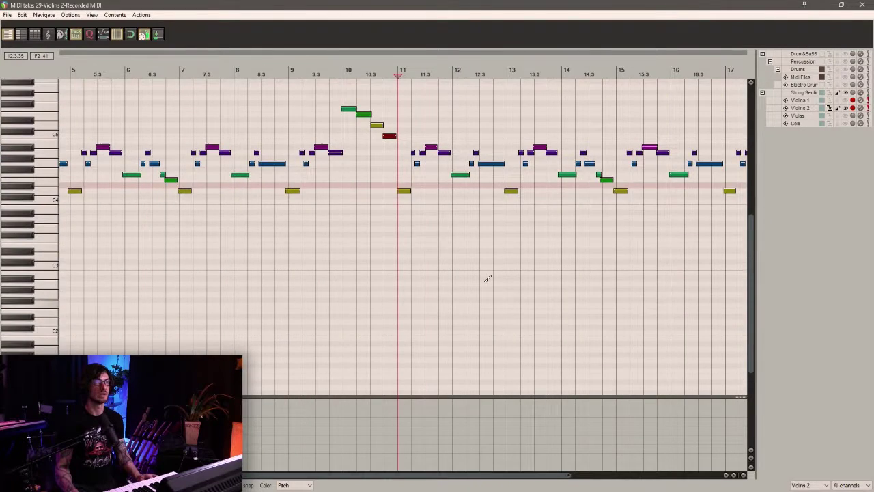
scroll(496, 239, "down", 3)
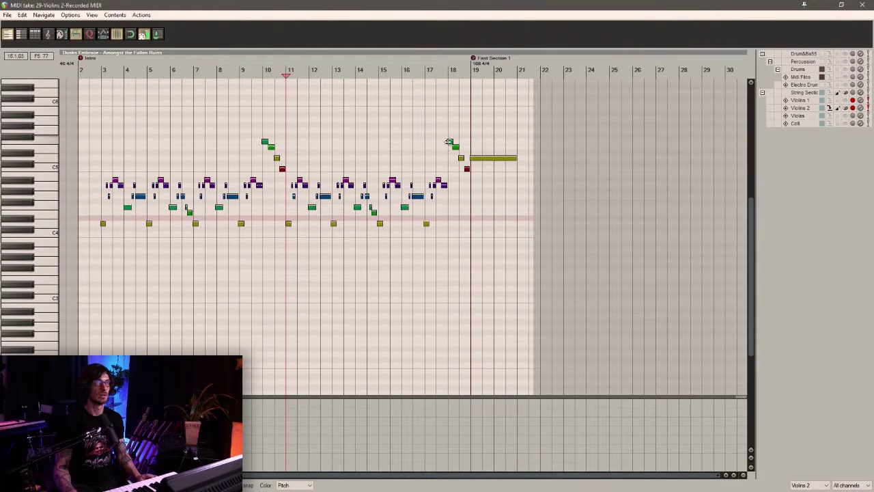
left_click(451, 144)
key("Up")
key("Up")
key("Up")
key("Up")
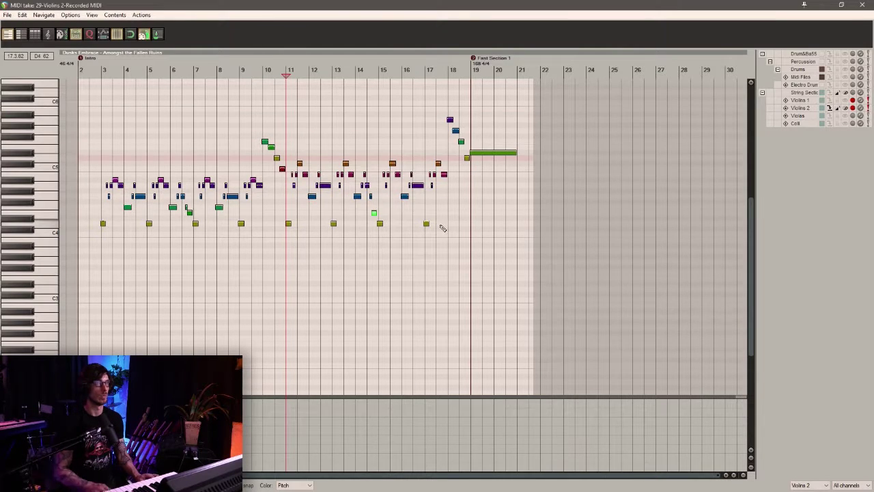
key("Up")
Raise the lowest Violins 2 notes at the starts of bars 11, 13, 15 and 17 by two semitones.
left_click_drag(271, 219, 469, 237)
key("Up")
key("Up")
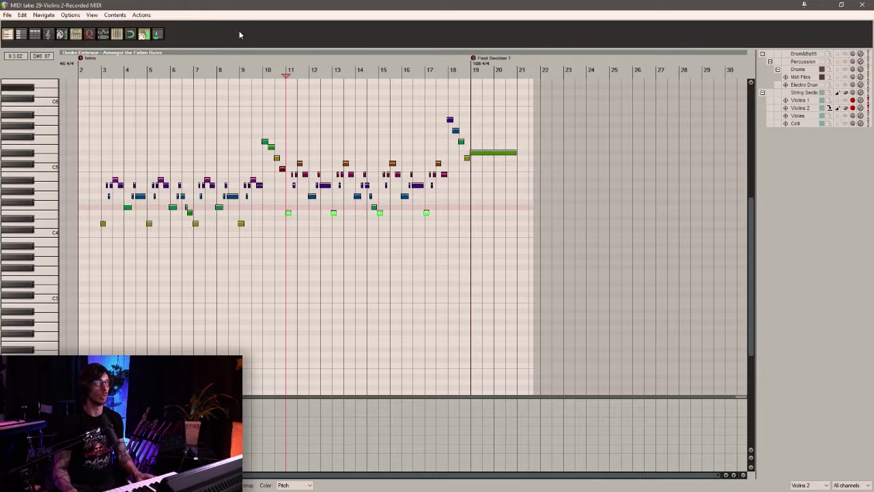
Play the harmony from bar 11 and raise the two upper rows of repeated notes in bars 11–17 by a semitone.
key("space")
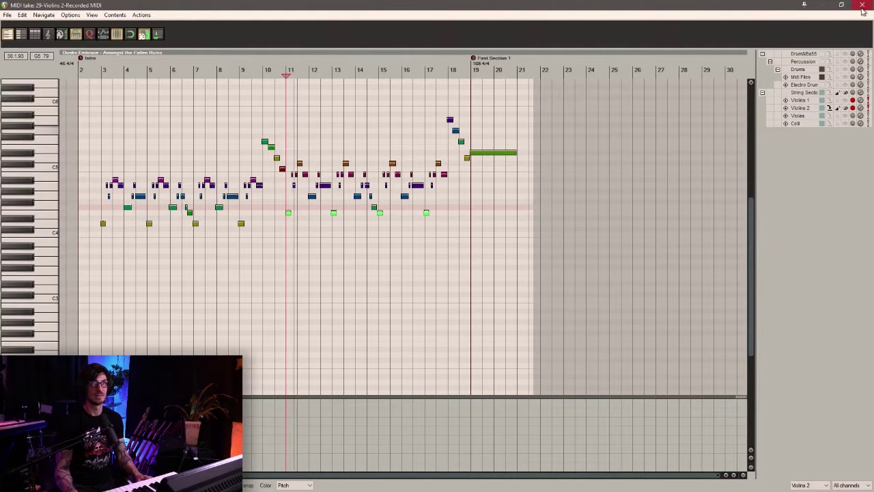
scroll(530, 215, "up", 3)
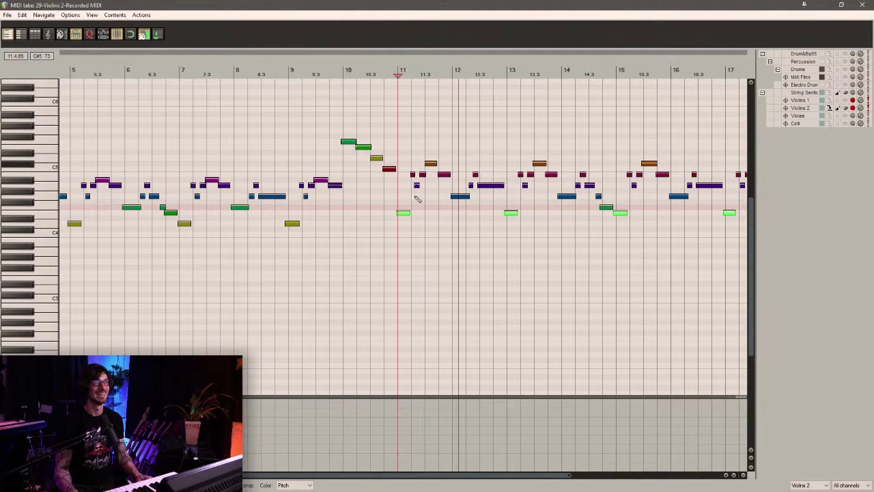
scroll(422, 188, "down", 3)
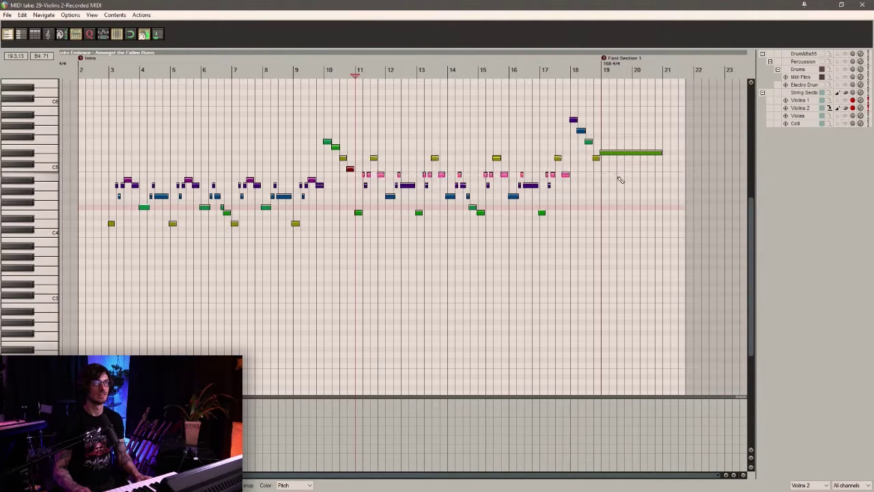
key("Up")
Raise the middle row of notes in bars 11–17 by a semitone, along with the longer notes just below it.
right_click(361, 193)
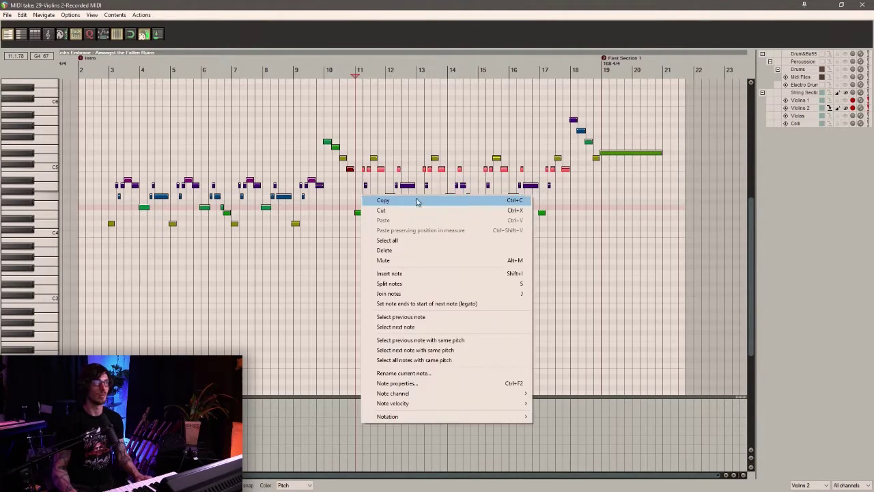
left_click_drag(624, 205, 558, 200)
left_click_drag(437, 203, 567, 206)
key("Up")
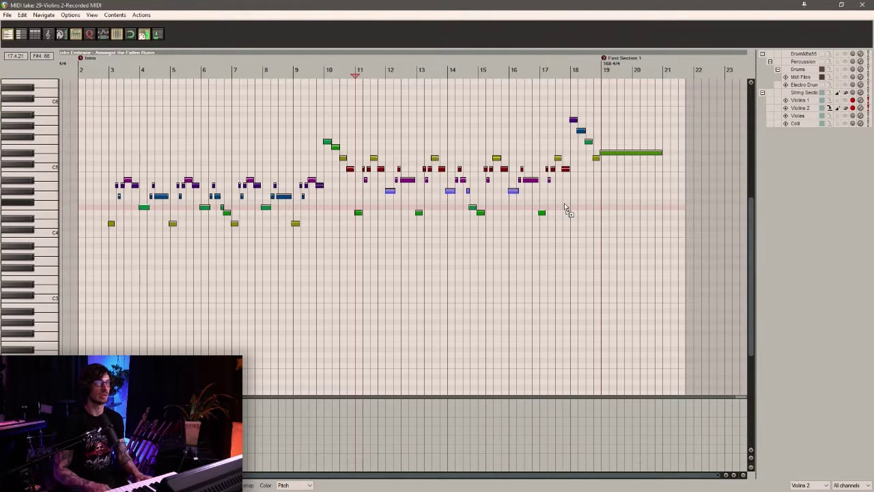
Raise the longer notes in bars 12, 14 and 16 another semitone, and the last note of bar 14 by two semitones.
right_click(559, 213)
left_click(497, 208)
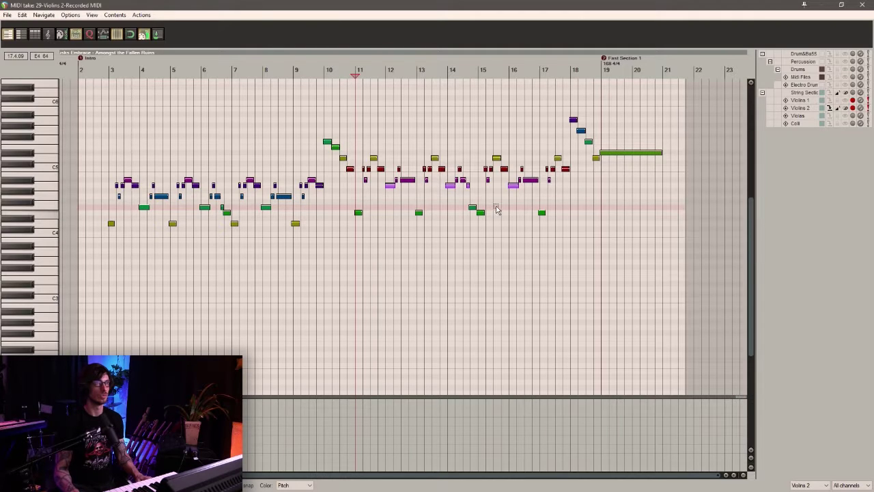
key("Up")
key("Up")
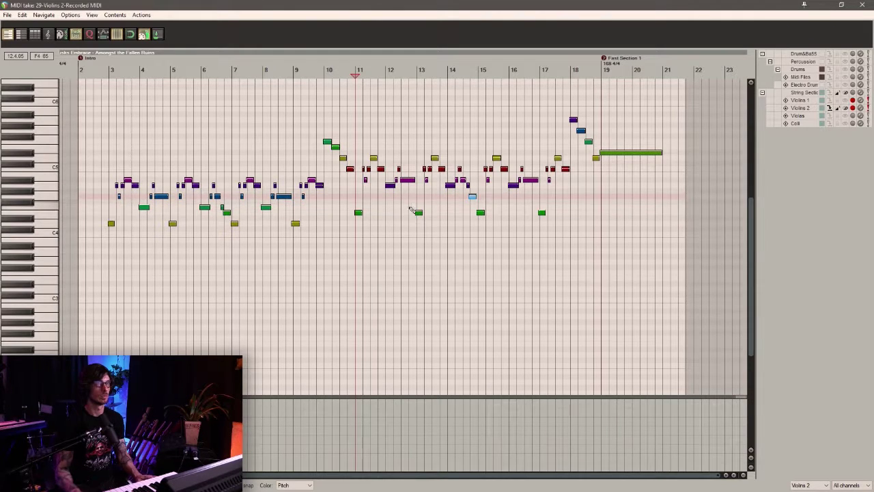
Raise the lowest Violins 2 notes at the starts of bars 11, 13, 15 and 17 another semitone and play the result.
left_click_drag(349, 214, 614, 239)
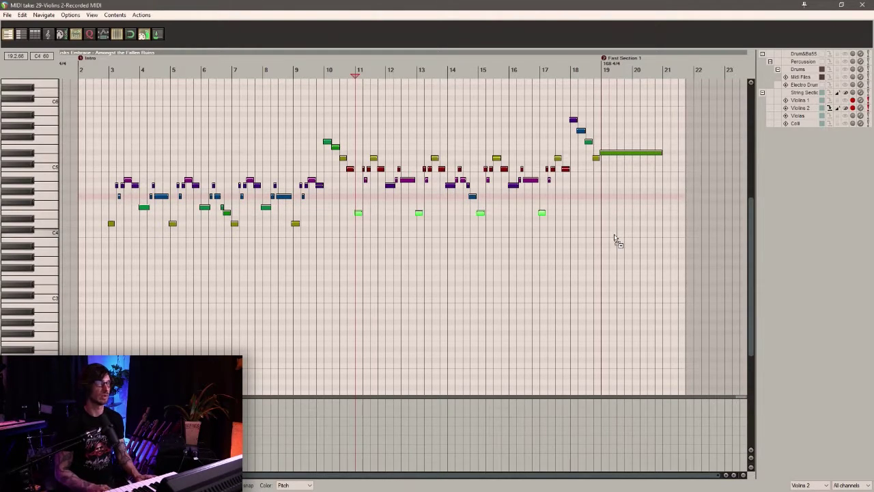
key("Up")
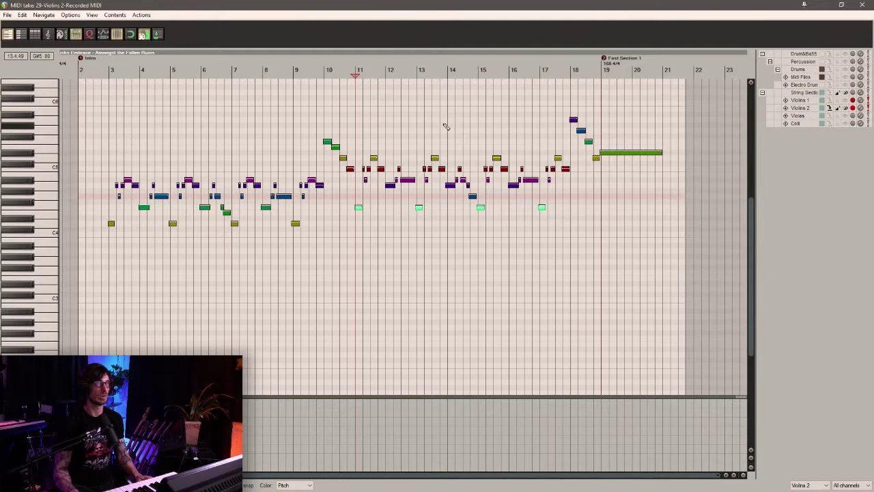
key("space")
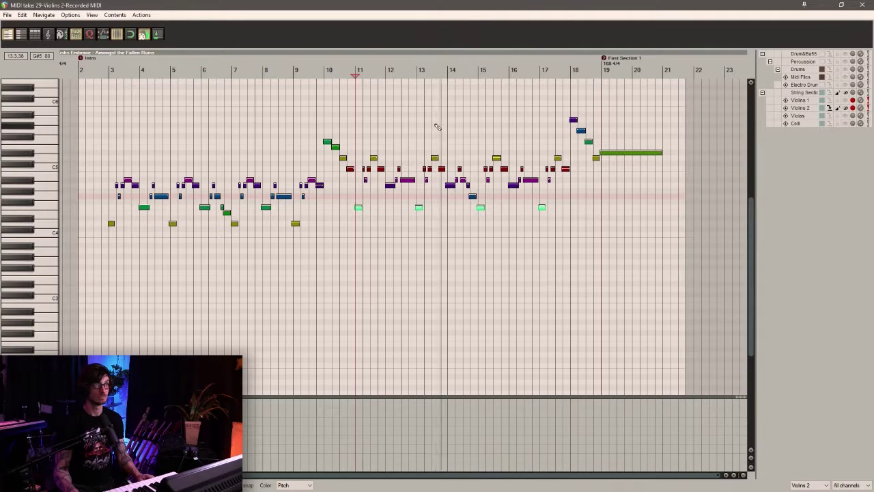
Humanize the selected Violins 2 notes in bars 3–10 with timing 6%, velocity 7% and timing bias -4%.
left_click_drag(102, 161, 322, 260)
left_click_drag(87, 113, 350, 262)
key("h")
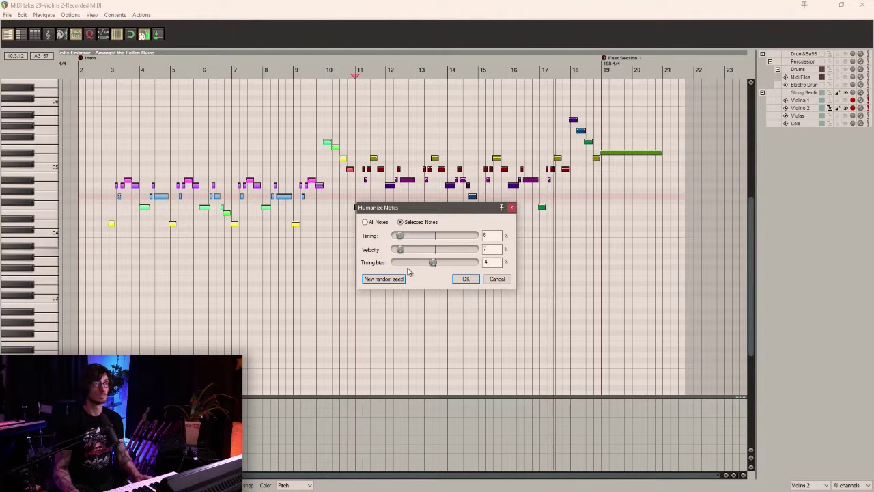
left_click(464, 278)
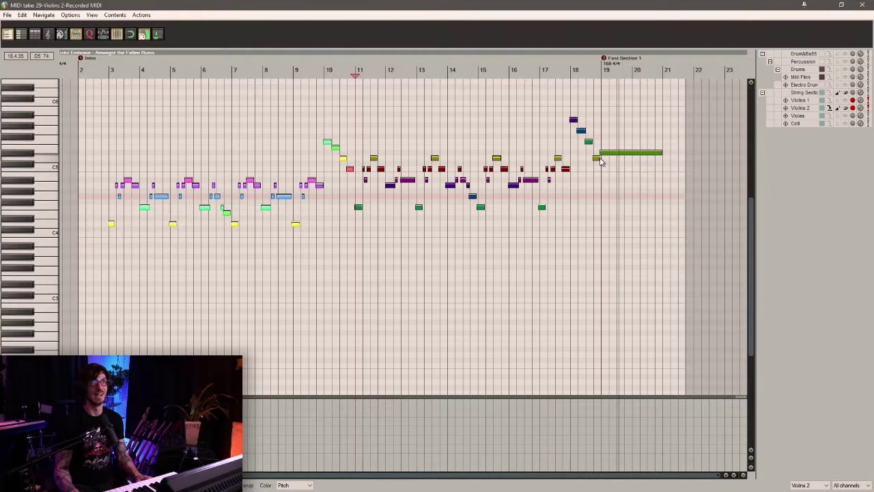
Raise the last note of bar 18 to C6 and move the long note starting at bar 19 up to A5.
left_click(597, 159)
left_click(606, 152)
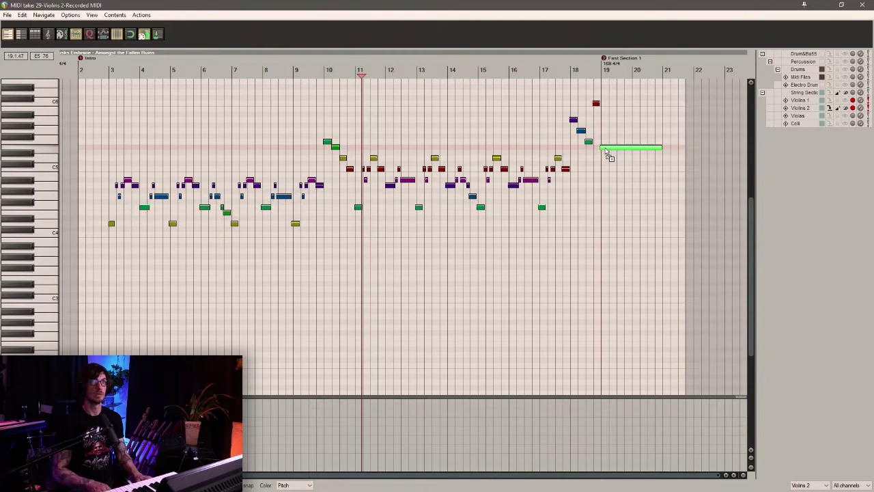
key("Up")
key("Up")
key("Up")
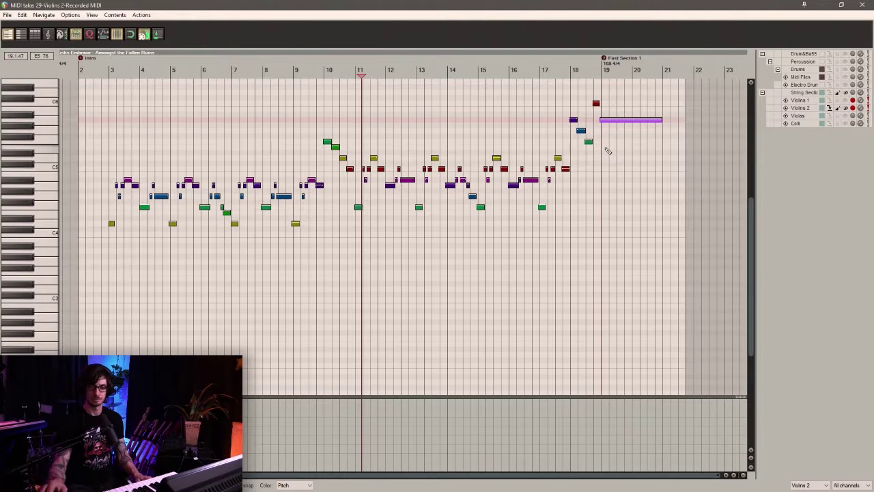
Bring the long note starting at bar 19 back down in semitones to D5.
key("ctrl+z")
key("Down")
key("Down")
key("Down")
key("Down")
key("Down")
key("Down")
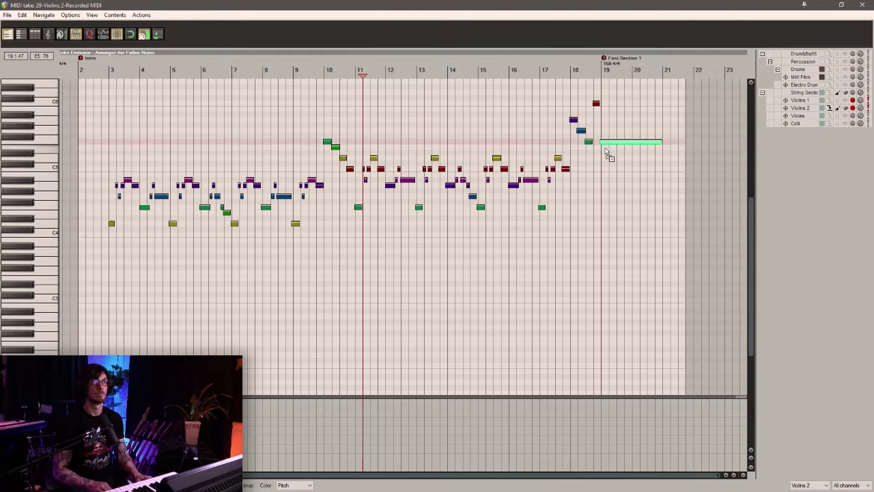
key("Down")
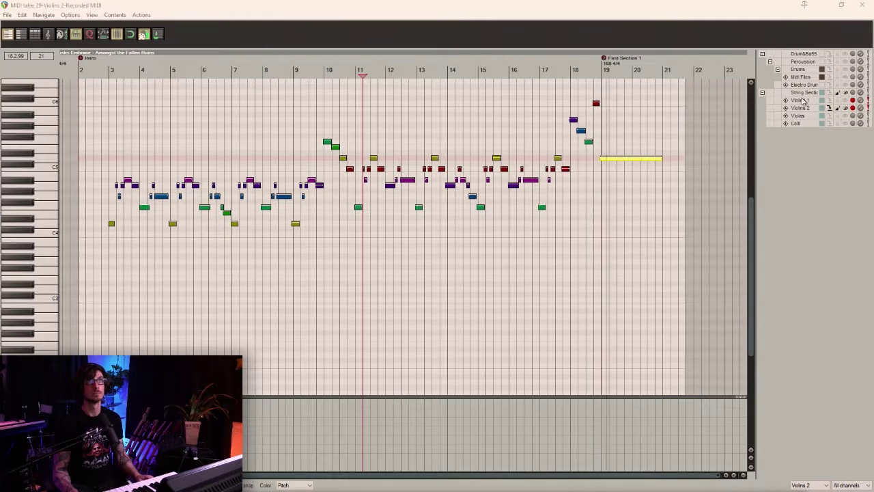
Play through the Intro violins from bar 2 and record a cello part beneath them on the Celli track.
left_click(641, 172)
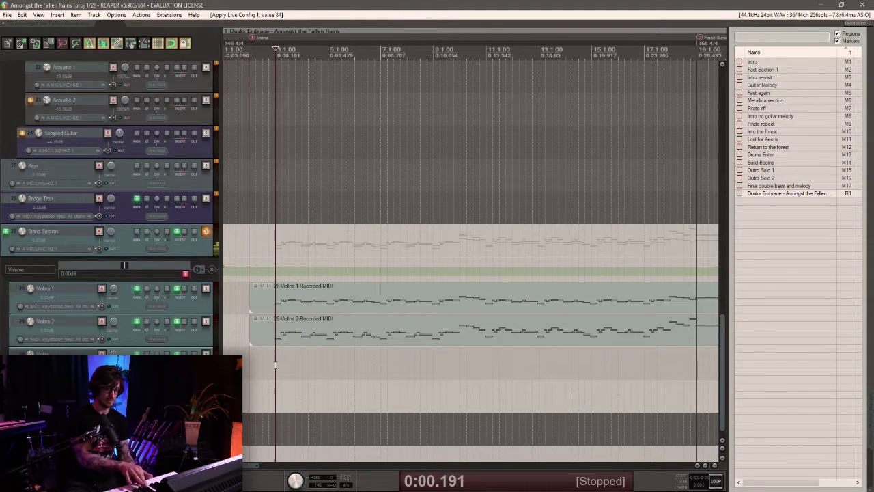
key("space")
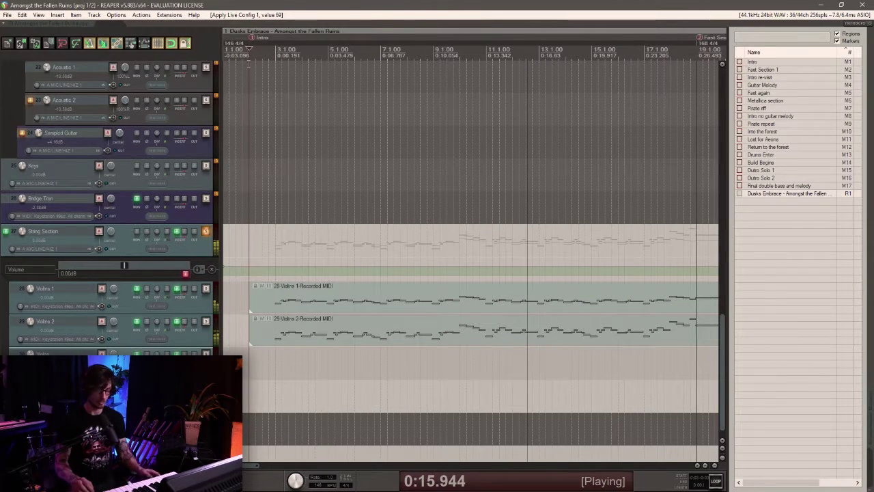
key("space")
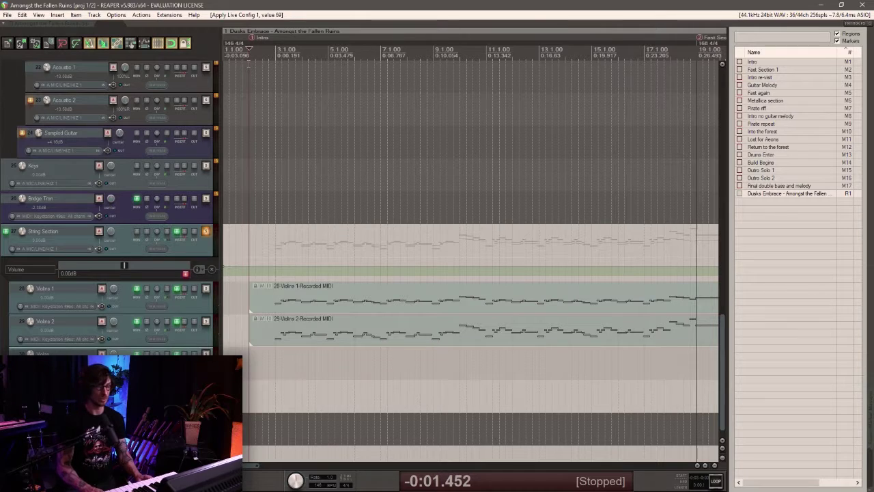
key("ctrl+r")
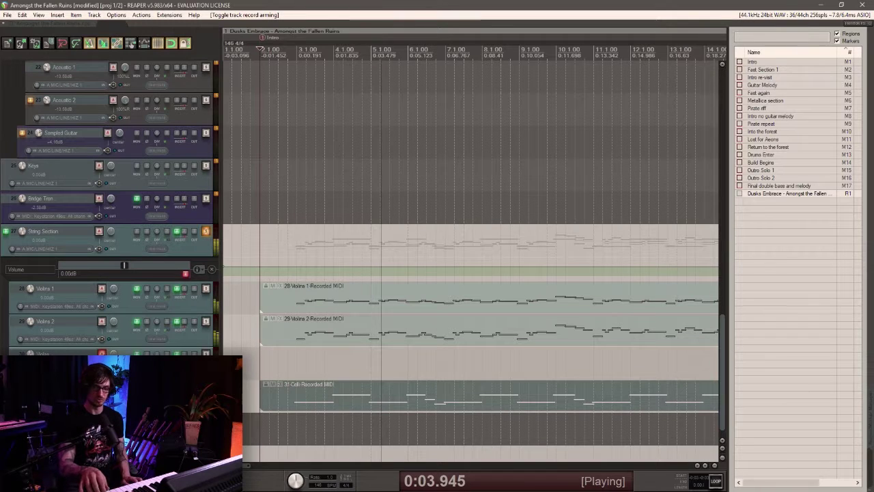
Play the Intro violins and celli repeatedly to work out a viola harmony, including the passage leading into Fast Section 1.
key("space")
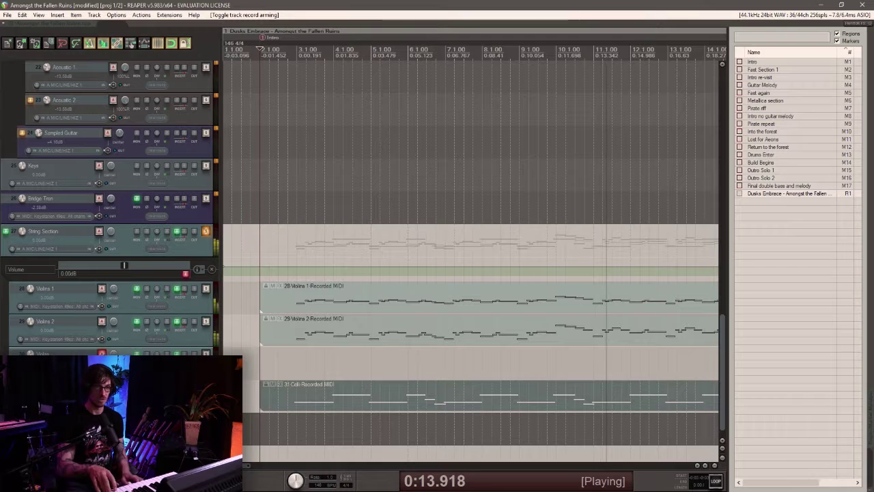
key("space")
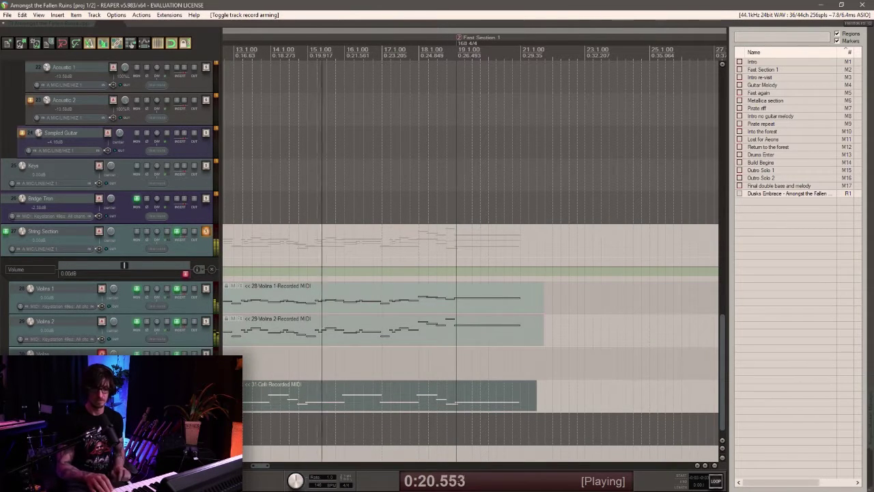
key("space")
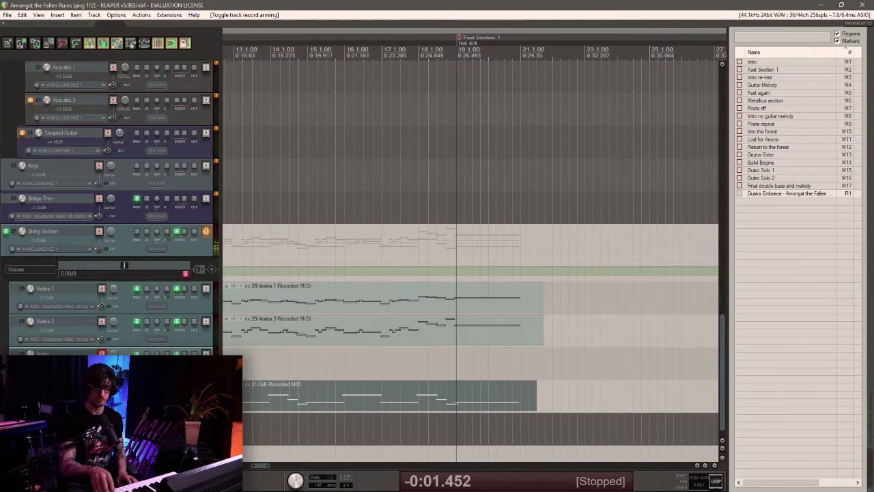
key("space")
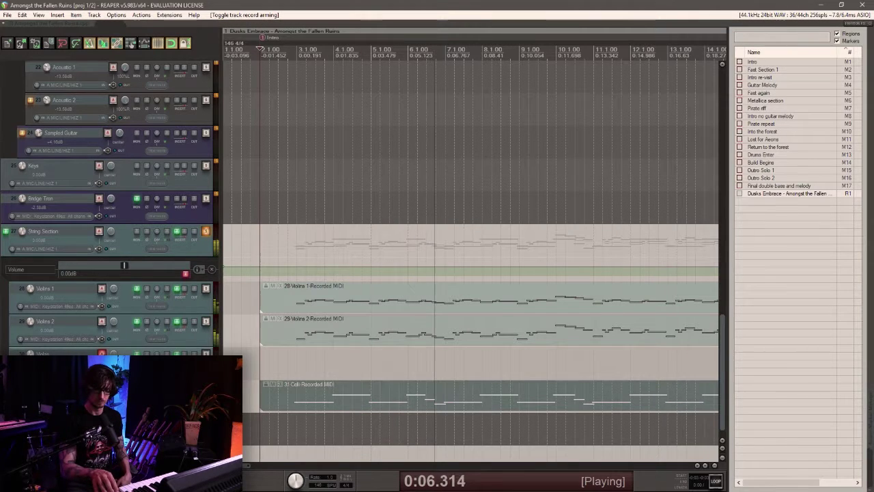
key("space")
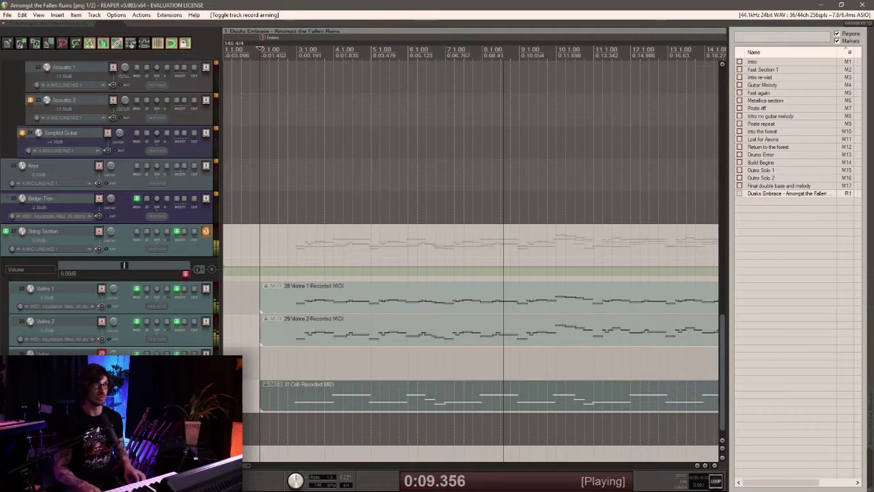
key("space")
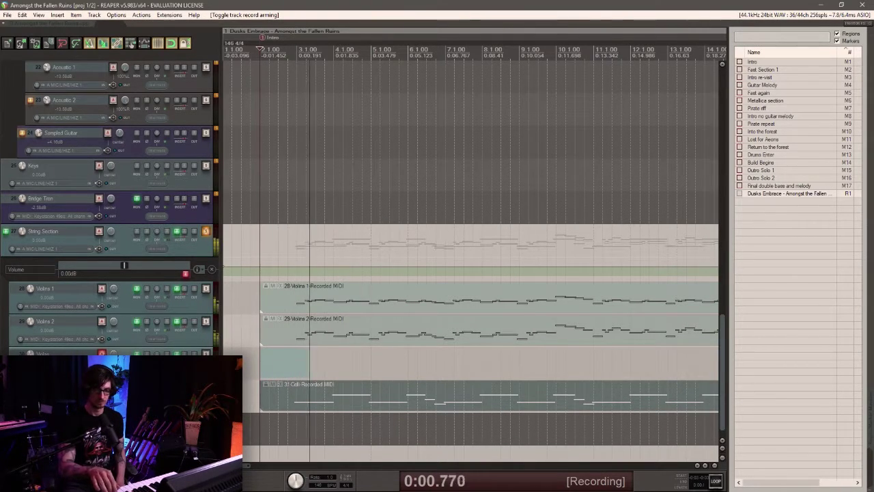
key("space")
key("Return")
key("Return")
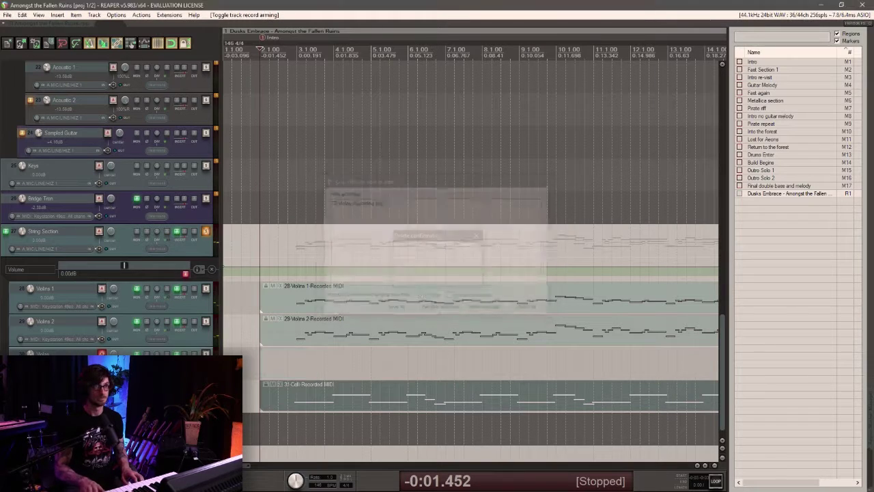
Record the viola part from bar 2 to the end of the last held note in Fast Section 1 and save the take.
key("ctrl+r")
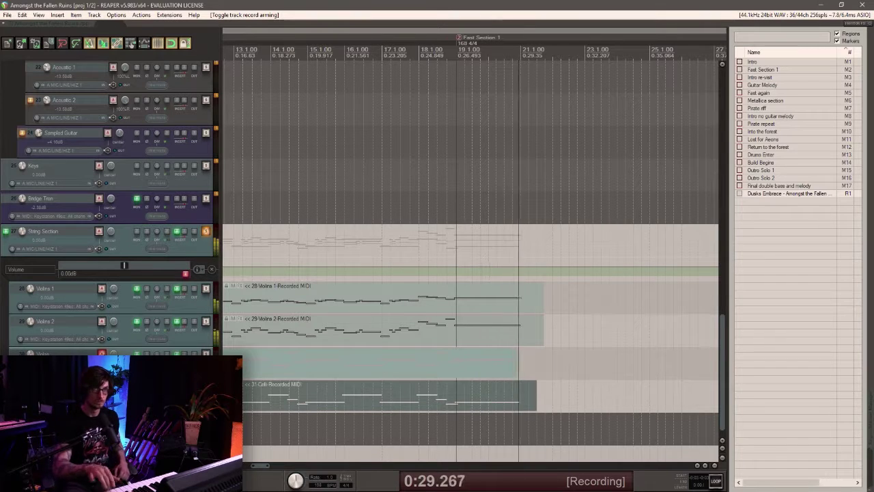
key("space")
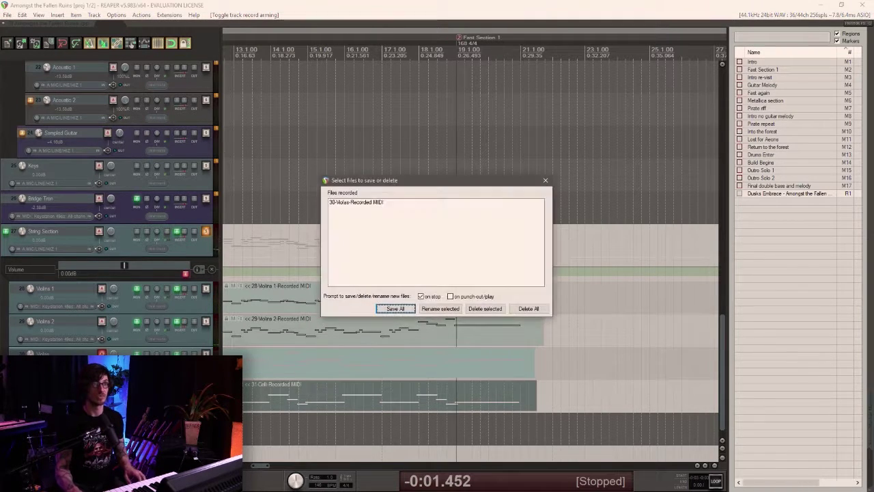
key("Return")
Trim the ends of the Violins 2, Violins 1 and Violas items to match the Celli item near 21.3, and save the project.
left_click(532, 329)
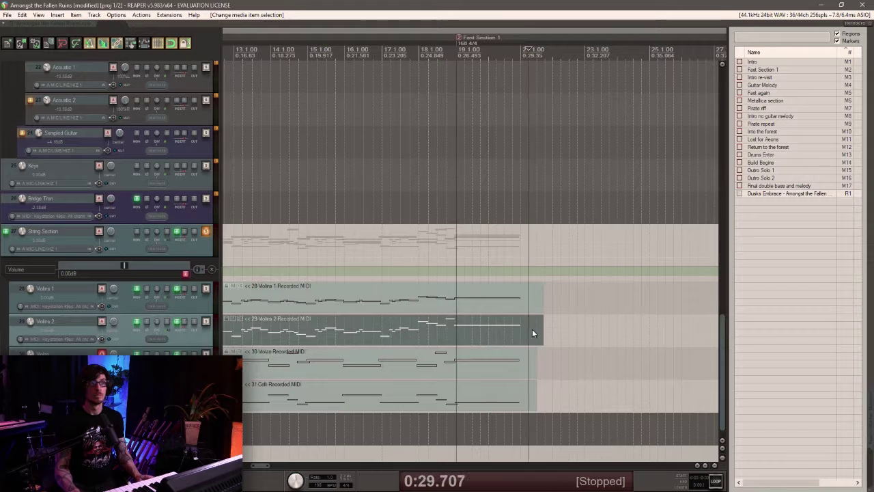
scroll(531, 329, "up", 3)
left_click_drag(552, 335, 516, 333)
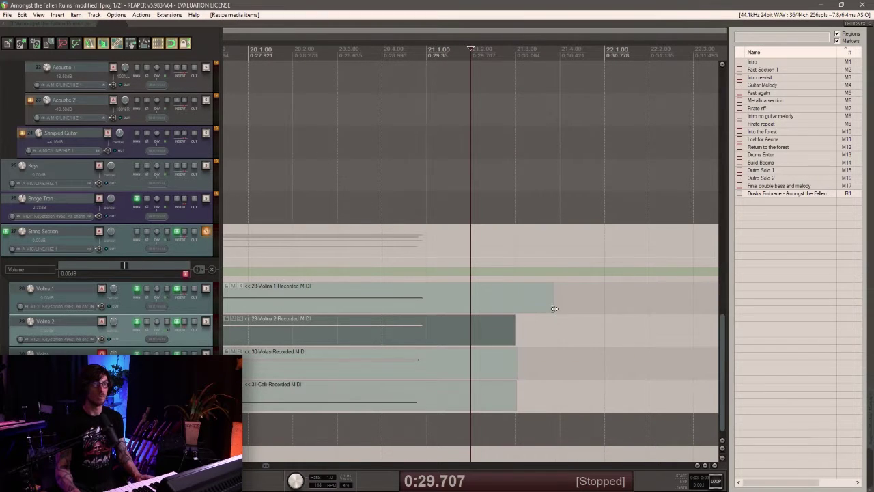
left_click_drag(553, 309, 516, 310)
left_click_drag(519, 349, 516, 355)
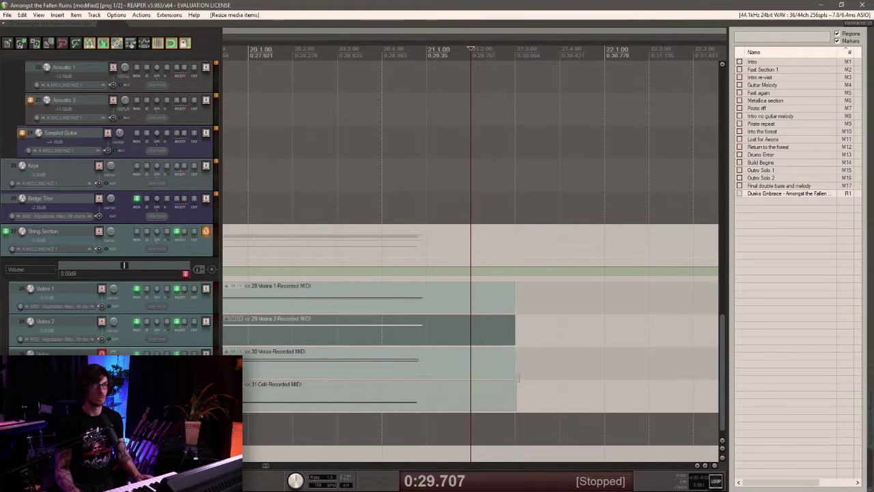
scroll(509, 392, "down", 4)
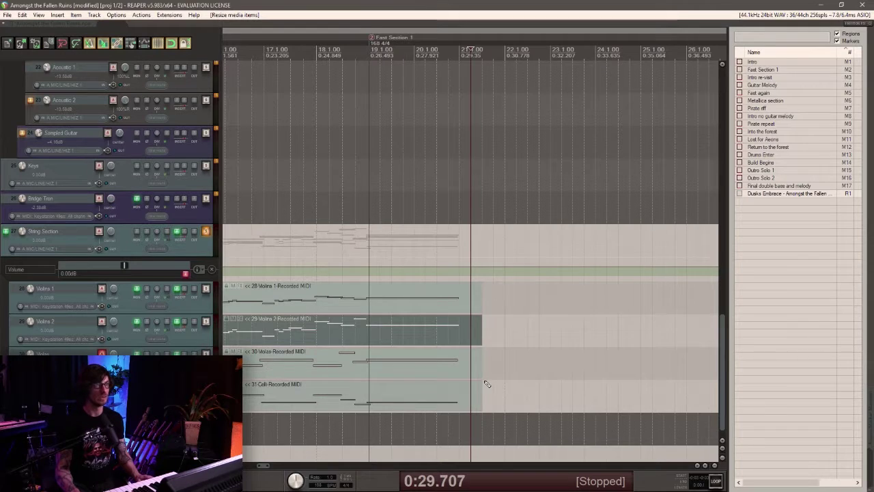
scroll(486, 384, "down", 6)
key("ctrl+s")
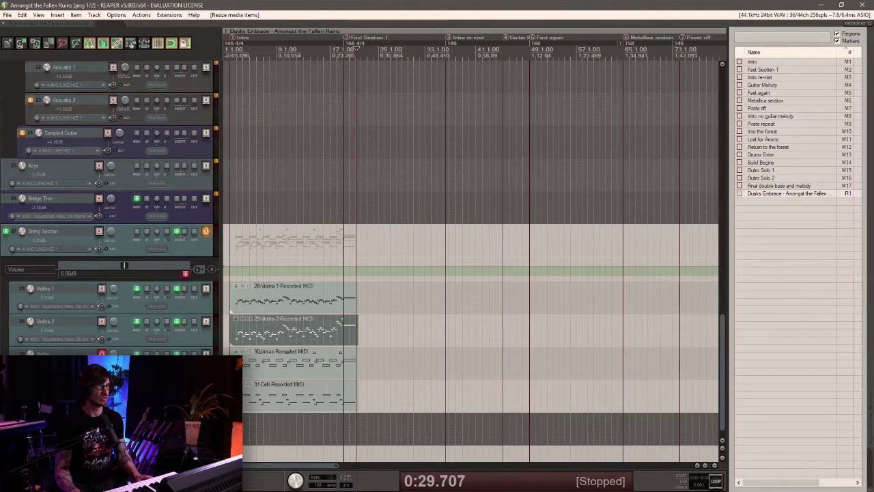
Select the recorded Violas item, save the project and disarm the Violas track for recording.
left_click(280, 365)
scroll(279, 372, "up", 10)
scroll(279, 369, "down", 2)
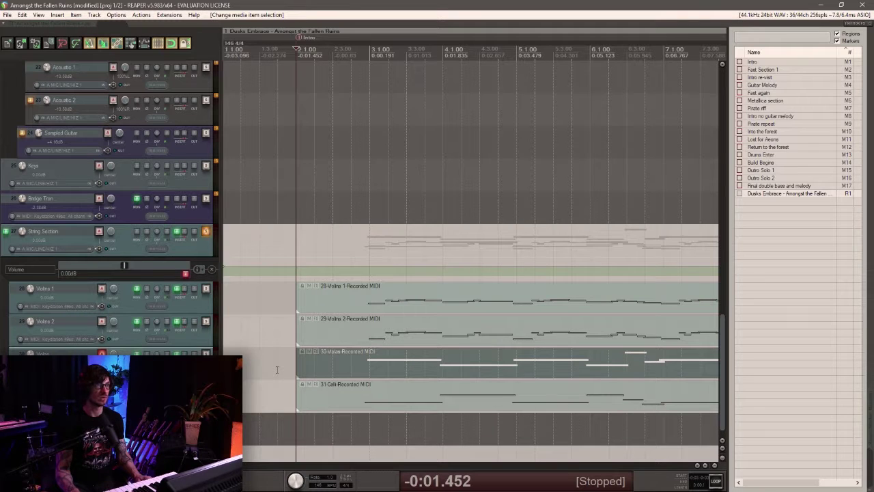
scroll(229, 304, "down", 3)
key("ctrl+s")
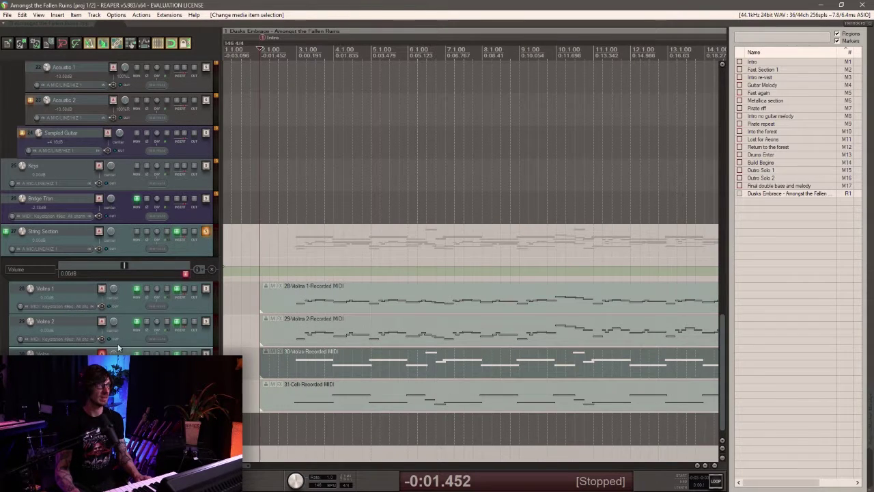
left_click(102, 355)
Solo the Second Guitar track and play it together with the strings from just before bar 3.
scroll(356, 328, "up", 4)
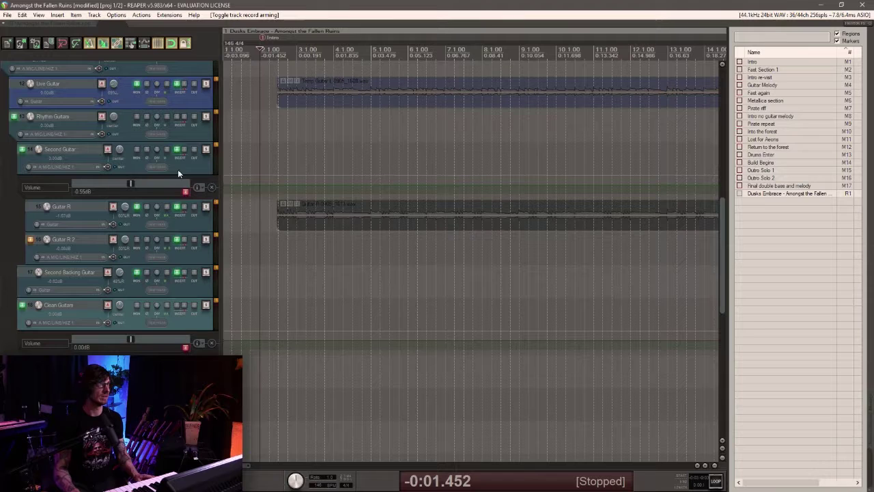
left_click(205, 149)
left_click(269, 164)
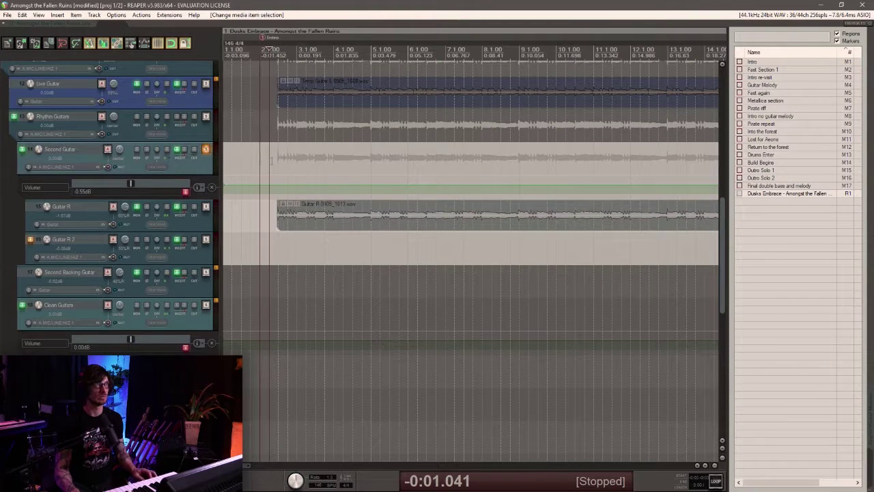
scroll(267, 183, "down", 2)
left_click(263, 162)
key("space")
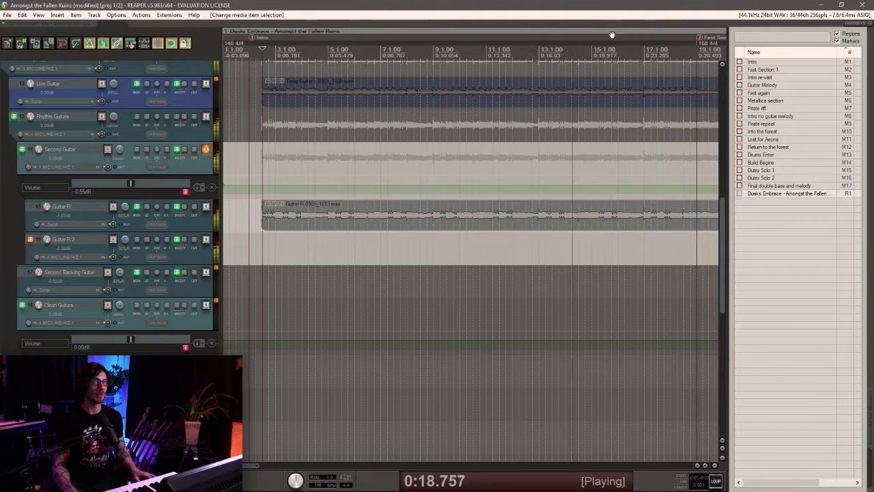
left_click(23, 42)
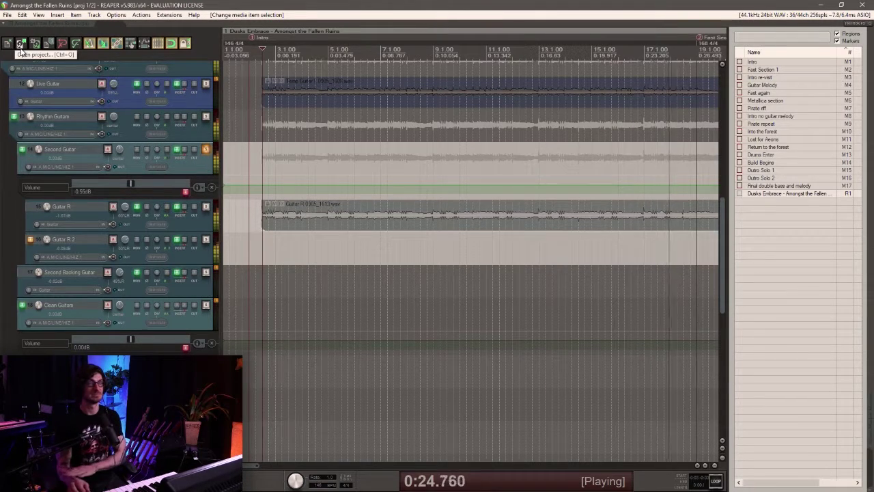
scroll(374, 217, "down", 2)
scroll(374, 219, "down", 3)
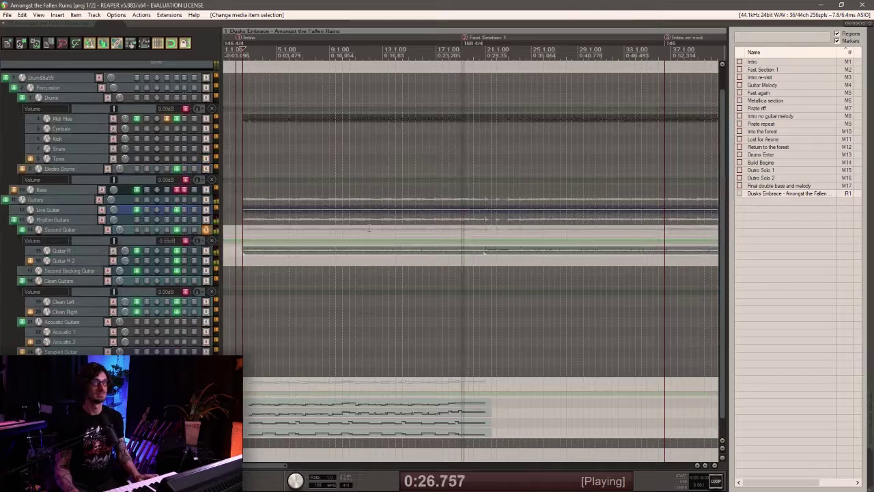
scroll(366, 231, "down", 1)
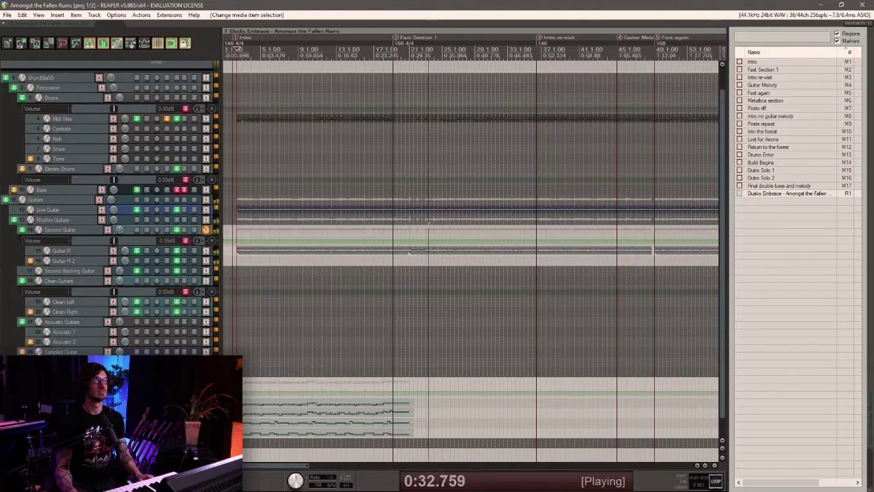
Clear the track solos and play the full arrangement from bar 2.
key("space")
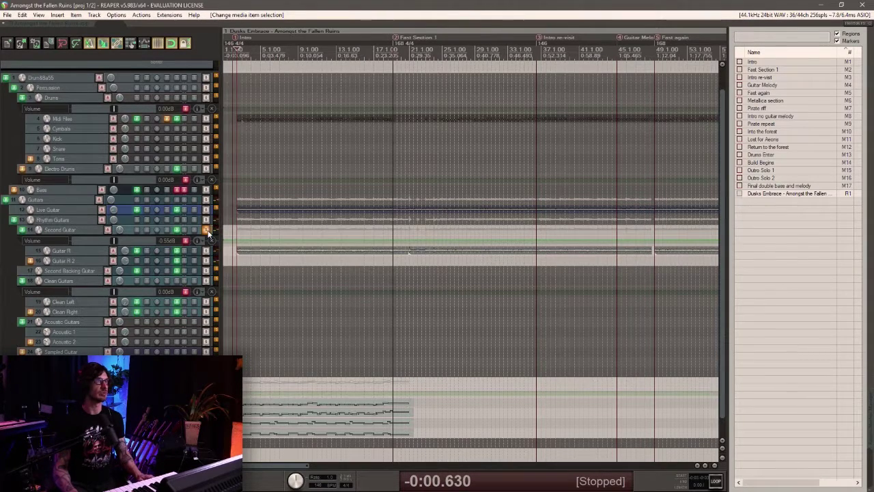
left_click(207, 229)
left_click(232, 199)
scroll(234, 204, "up", 4)
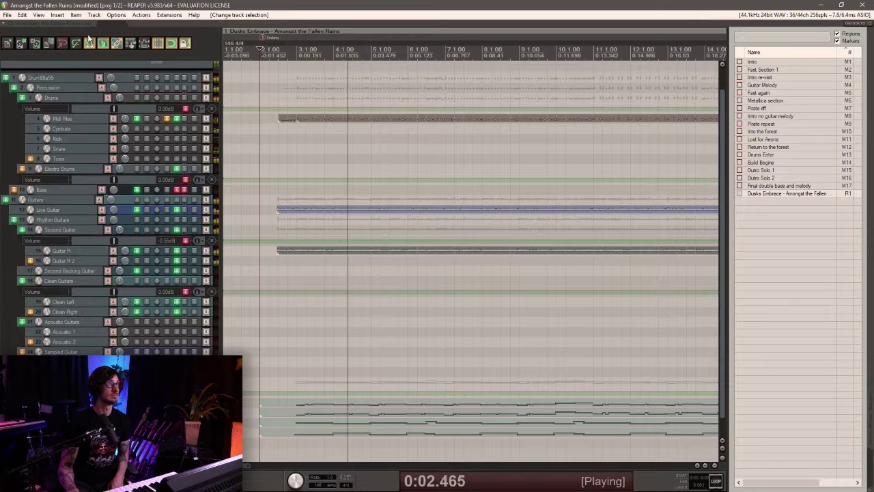
Turn off the metronome during playback and save the project.
right_click(90, 43)
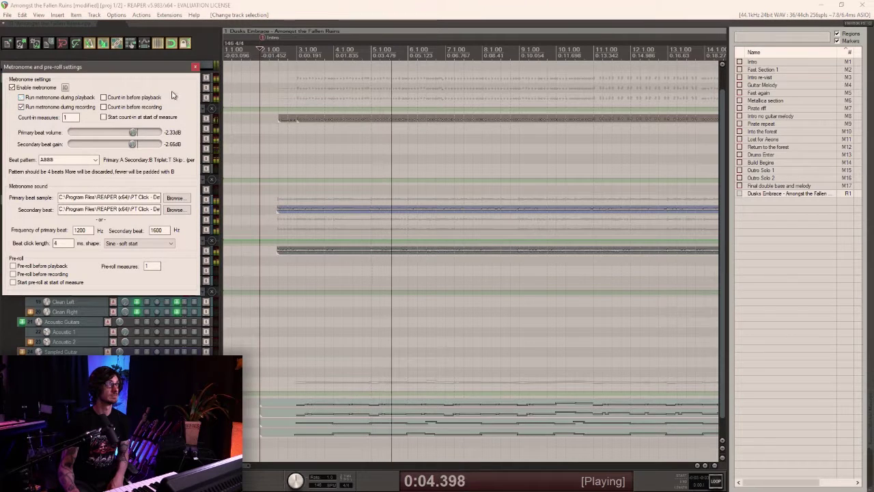
left_click(195, 67)
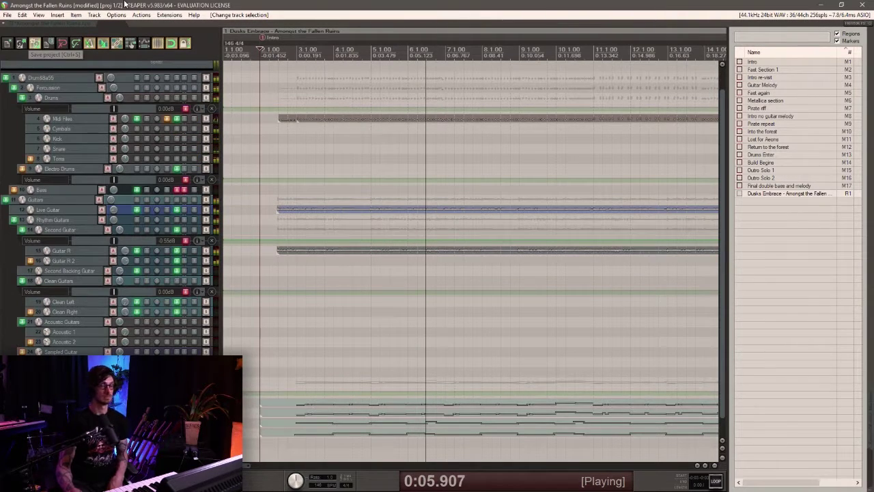
key("ctrl+s")
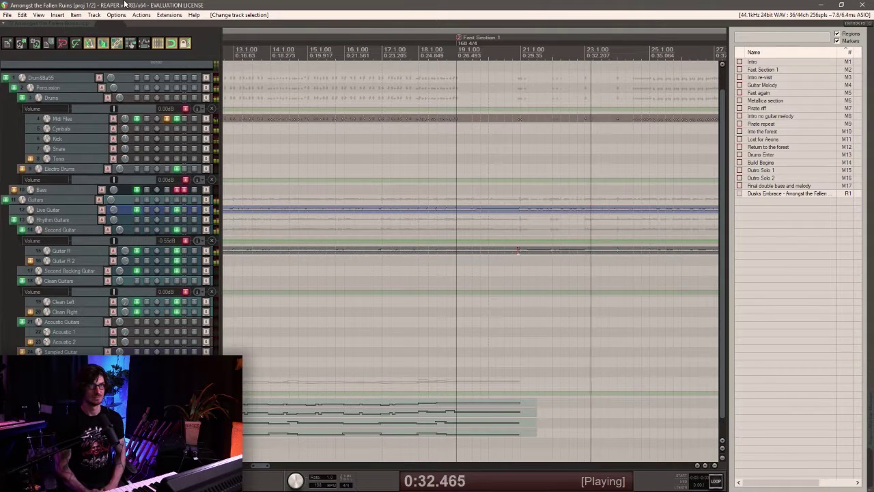
Split the Guitar R item after its first chord in bar 21 and trim away the gap before the chord at bar 22.
scroll(498, 286, "up", 3)
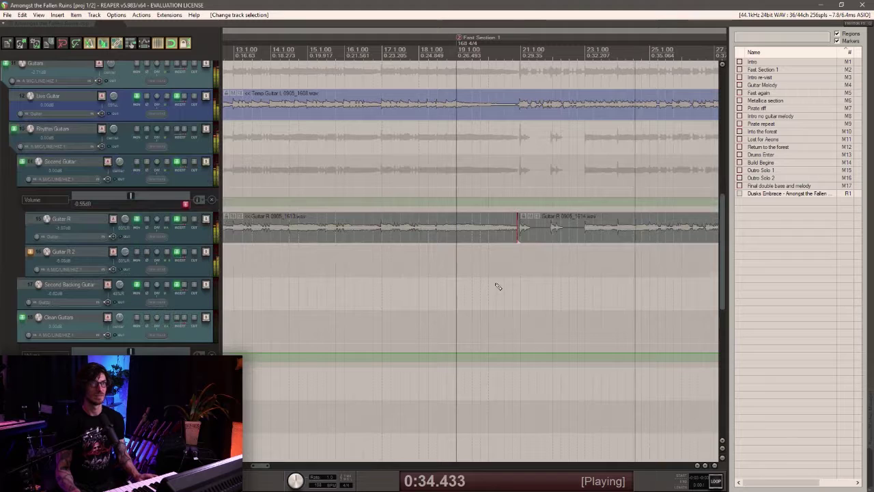
left_click(535, 235)
key("space")
scroll(527, 246, "up", 5)
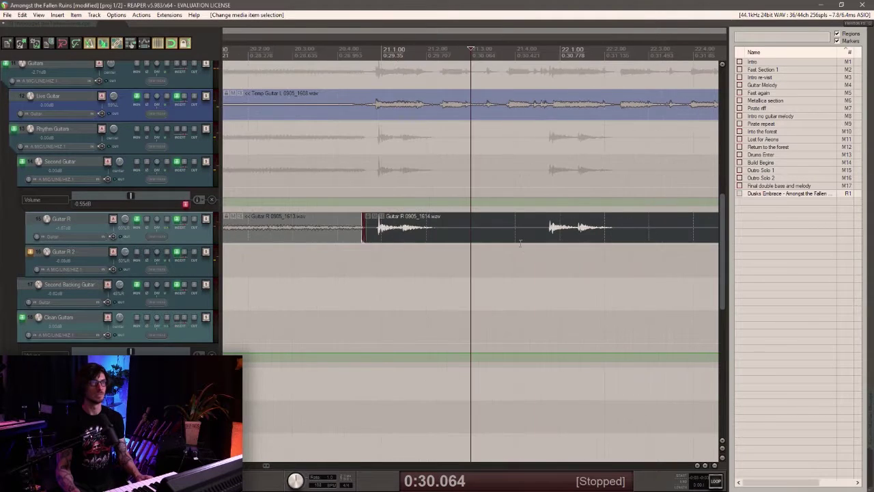
left_click(443, 234)
key("s")
left_click_drag(444, 232, 545, 233)
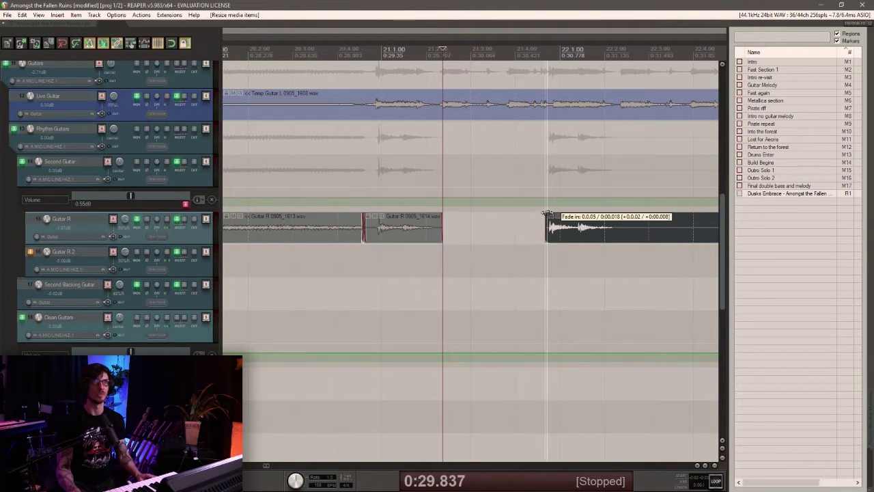
left_click_drag(441, 231, 437, 230)
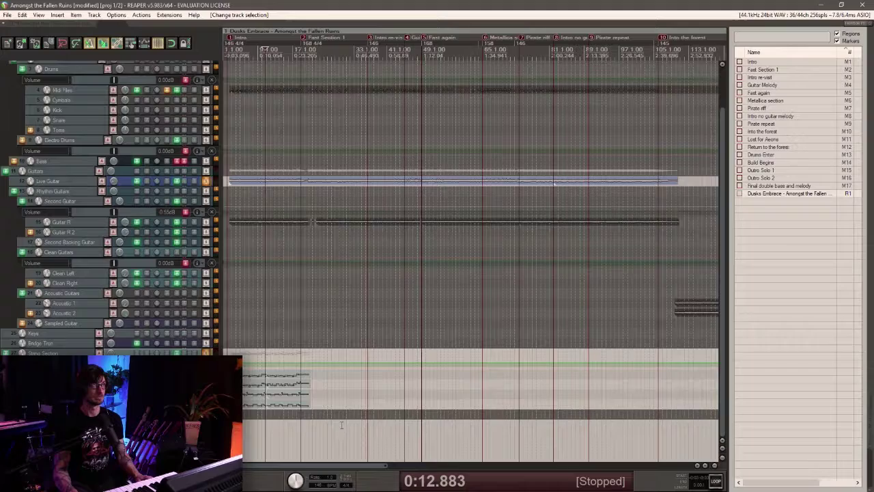
Play the strings with the Live Guitar and copy the four string items from about bar 11 to the Intro re-visit section.
key("space")
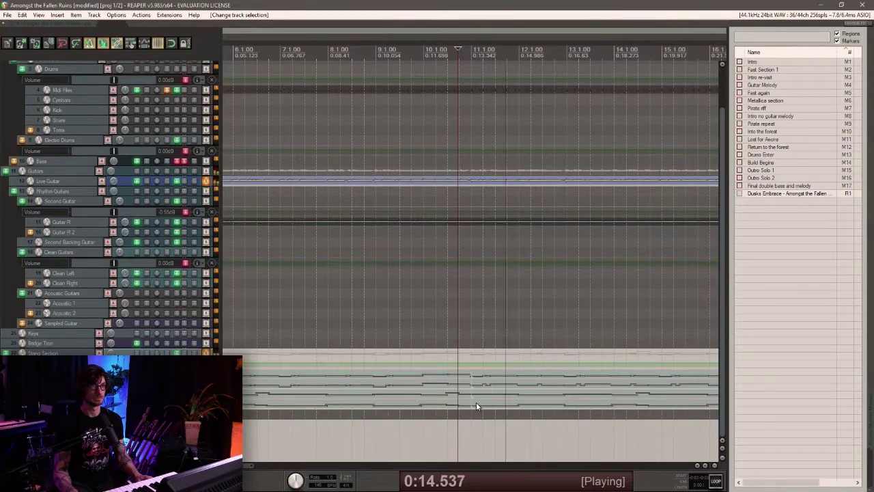
scroll(476, 403, "down", 4)
left_click_drag(478, 406, 433, 385)
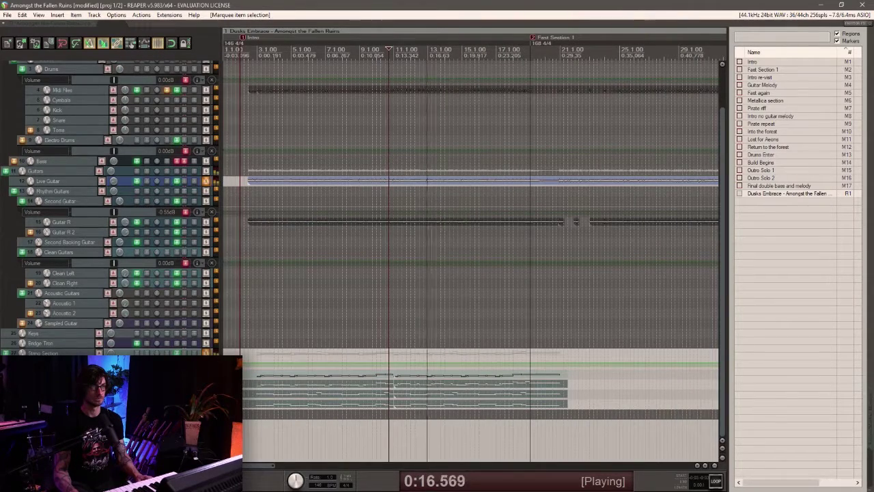
scroll(414, 370, "down", 2)
left_click_drag(370, 375, 572, 375)
left_click(510, 349)
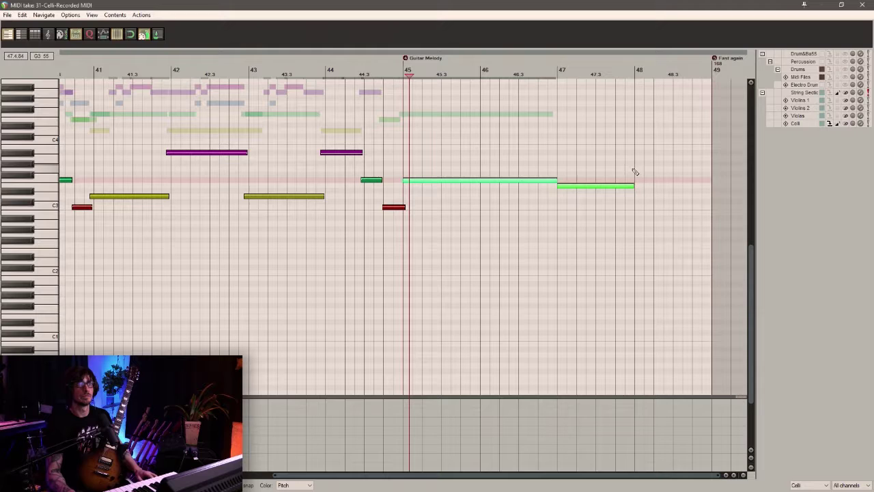
Draw Celli notes G3 and A3 in bar 48 and a held C4 Violas note from bar 45 to bar 48.
left_click_drag(638, 171, 690, 161)
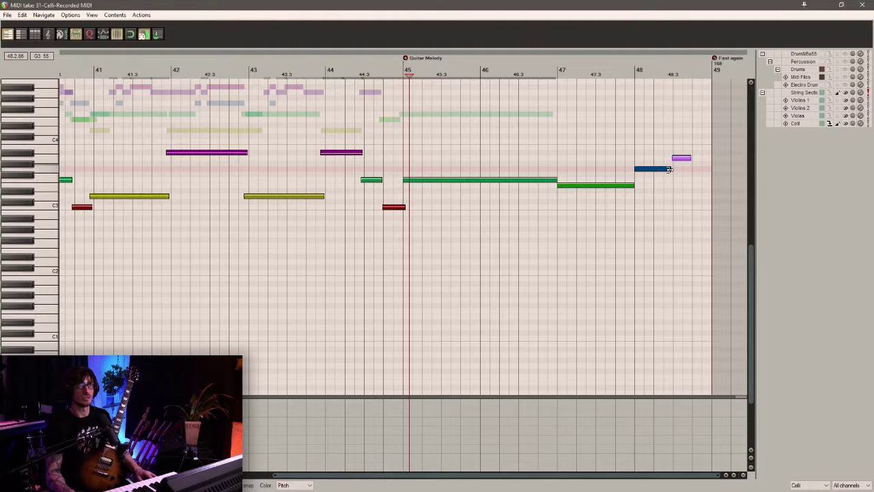
left_click(404, 73)
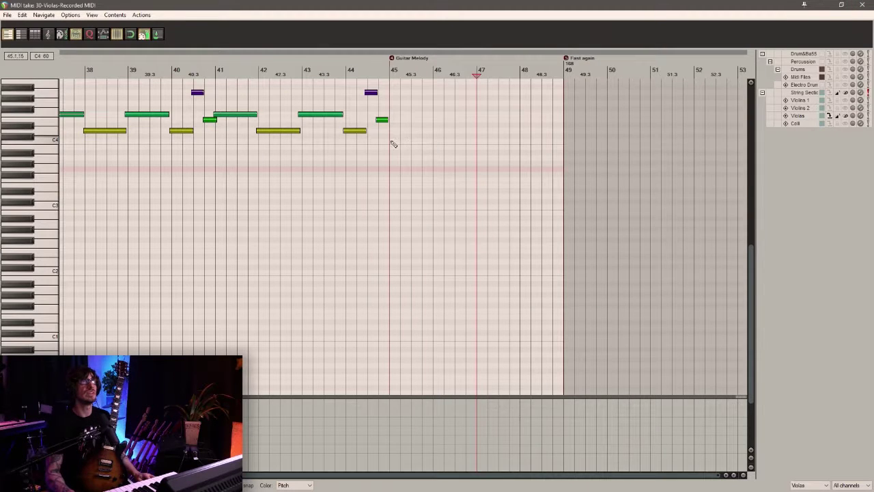
left_click_drag(393, 144, 476, 145)
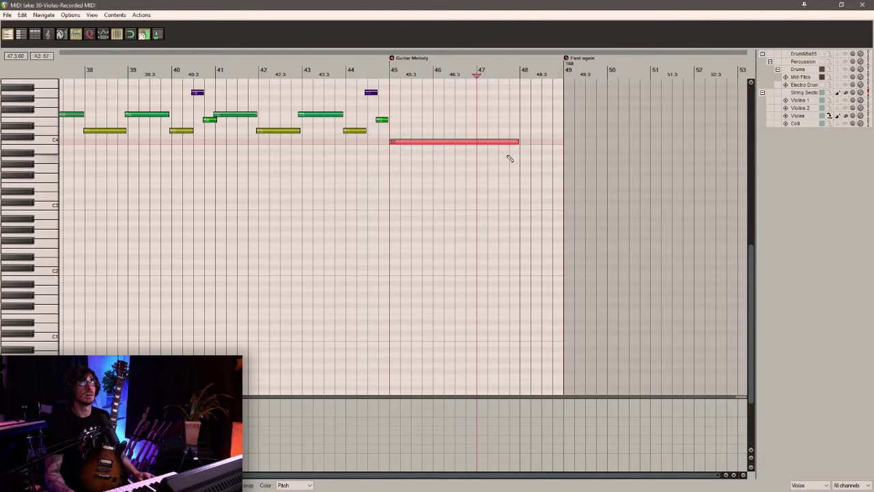
left_click(870, 8)
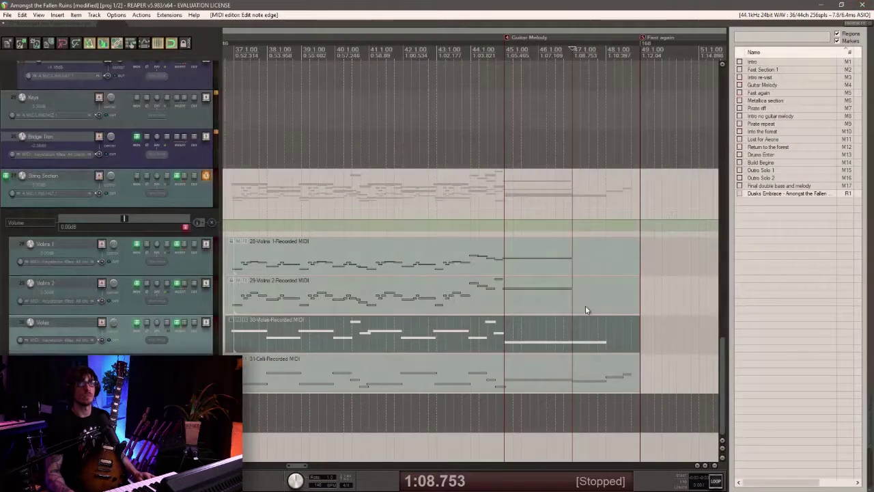
Reopen the Celli item and check the pitches of its last two notes in bar 48.
double_click(577, 367)
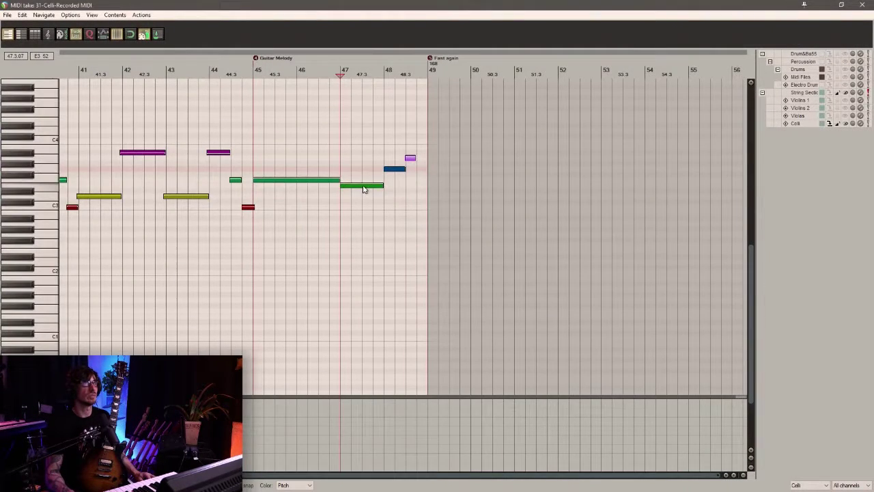
scroll(414, 172, "up", 2)
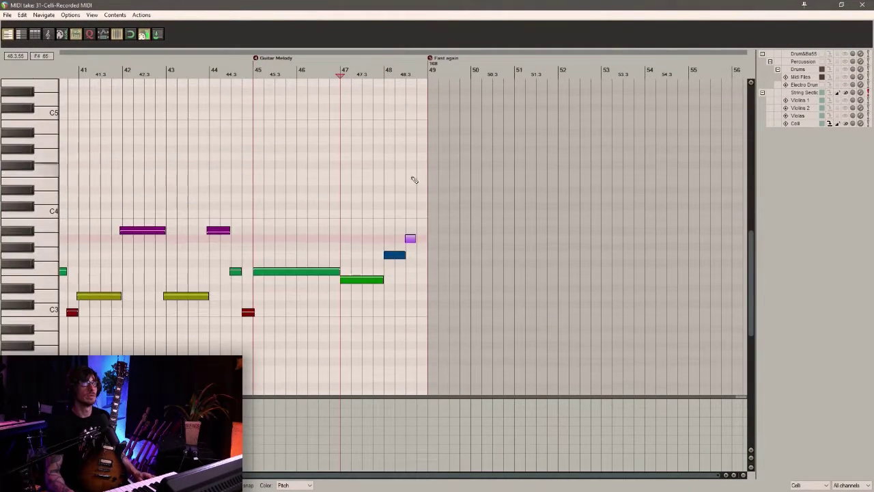
left_click(397, 256)
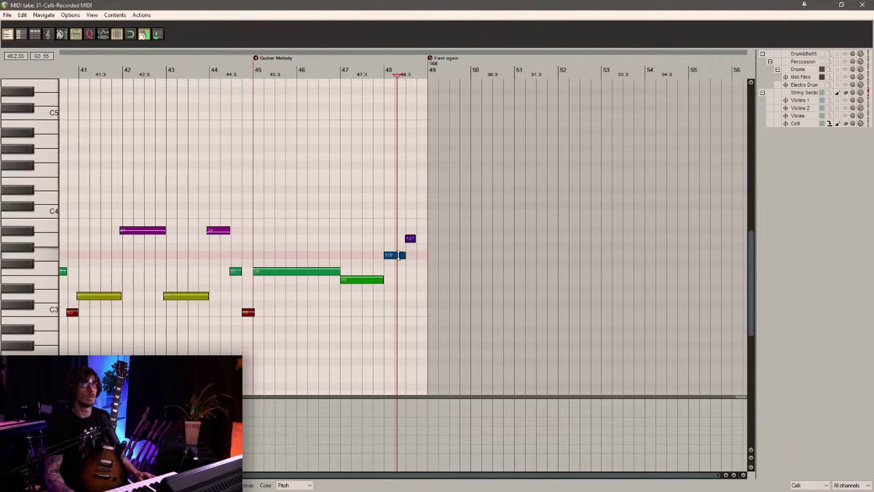
left_click(409, 238)
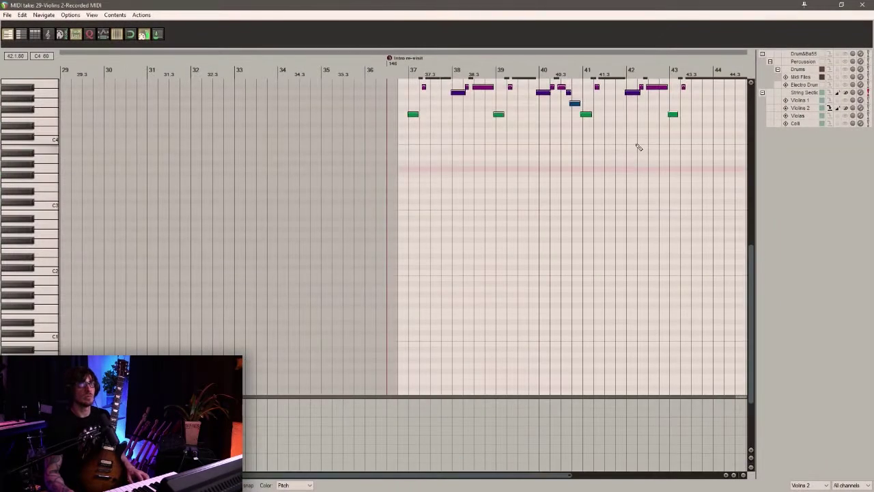
Replace the held Violins 2 note at Guitar Melody with A5 in bar 45 and C6 in bar 46, and play it back.
scroll(636, 153, "up", 3)
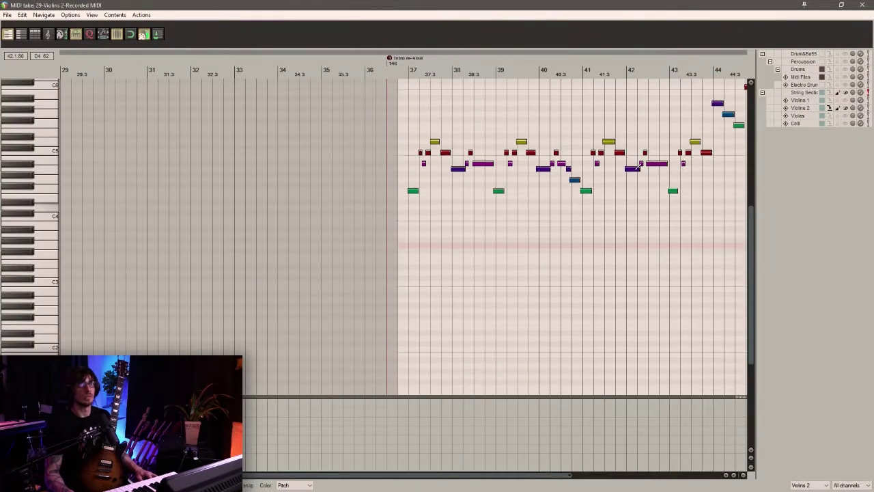
scroll(635, 168, "right", 5)
scroll(566, 163, "left", 5)
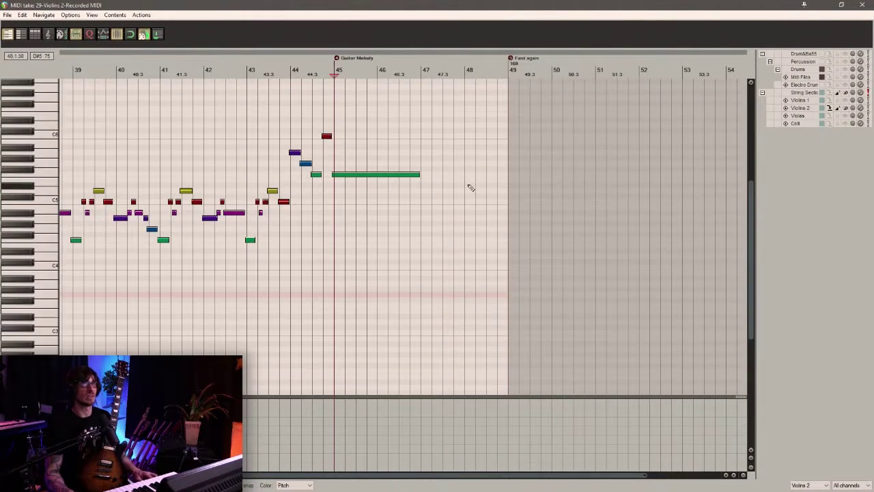
left_click(388, 173)
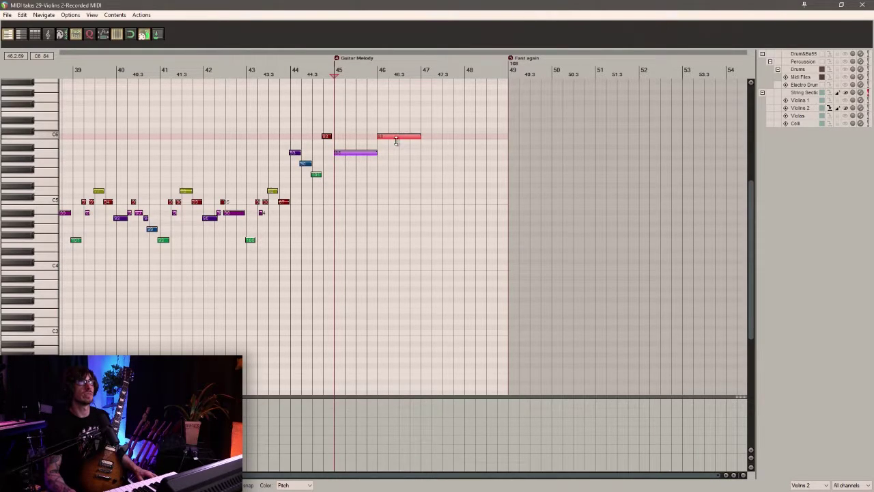
key("space")
left_click(861, 5)
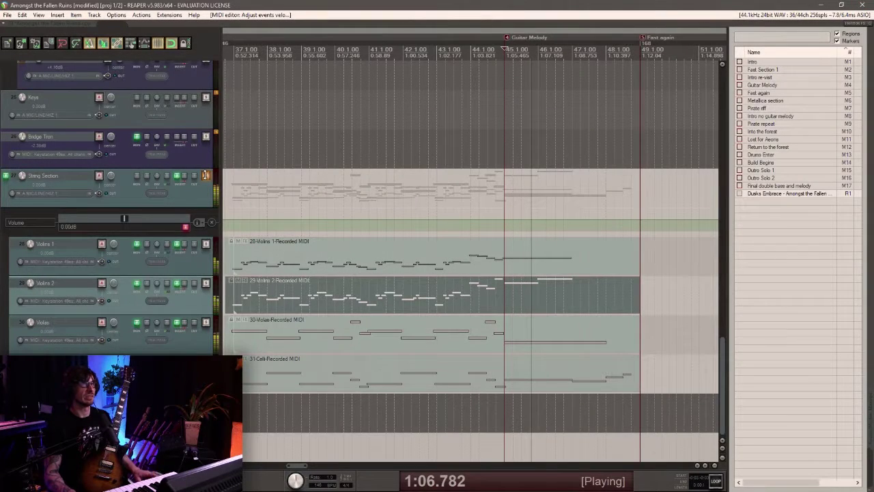
Mute the Violins 1 track and play the remaining strings from the Guitar Melody marker.
key("space")
left_click(196, 246)
key("space")
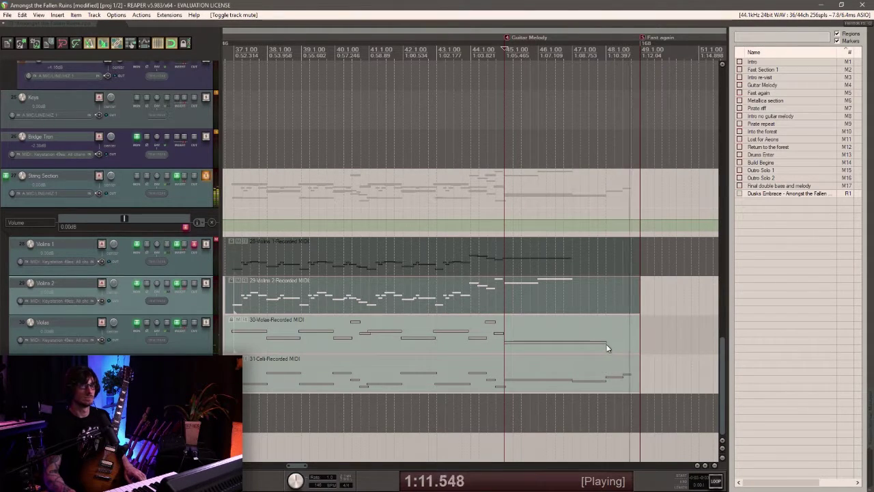
Add Violins 2 notes A#5 in bar 47 and A5 and G5 in bar 48, and play from bar 45.
double_click(574, 296)
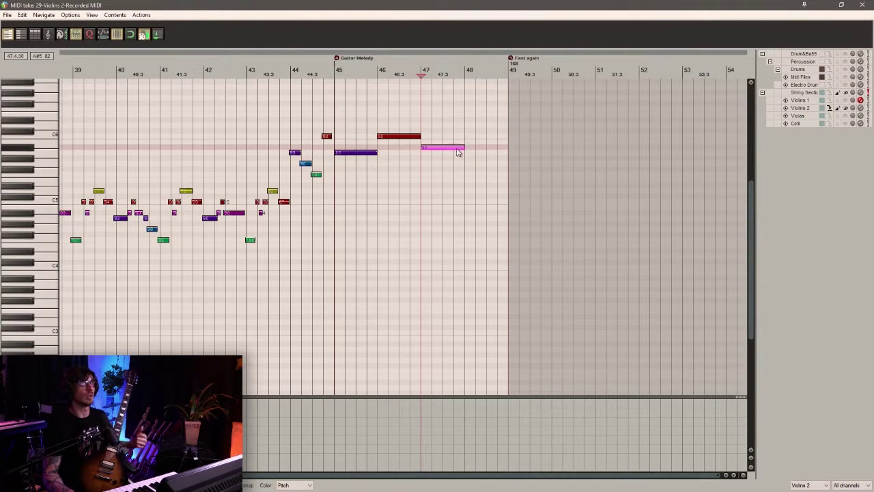
left_click(333, 74)
key("space")
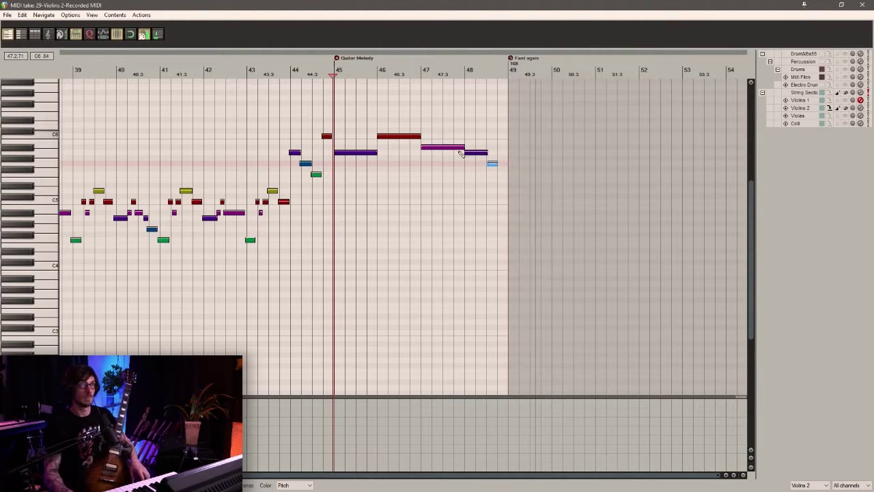
left_click(859, 6)
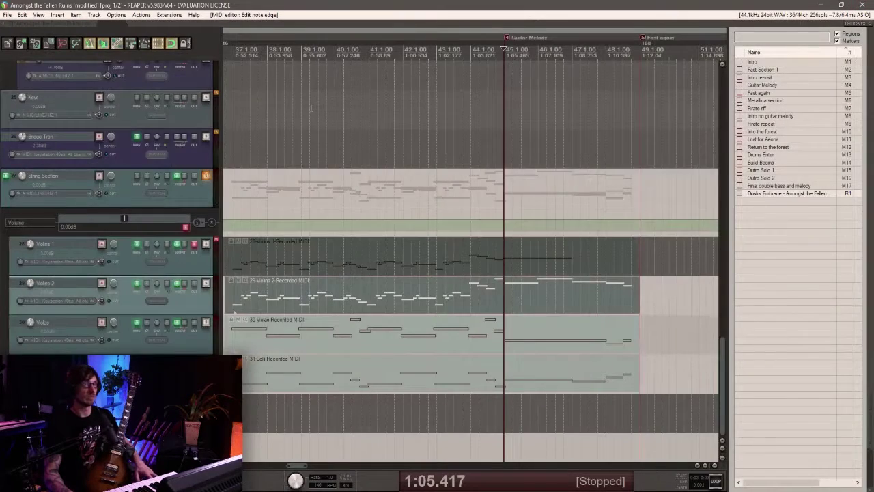
Solo the Second Guitar with the strings, play the Guitar Melody section, and tidy the overlap between the last two Violins 2 notes.
scroll(328, 123, "up", 6)
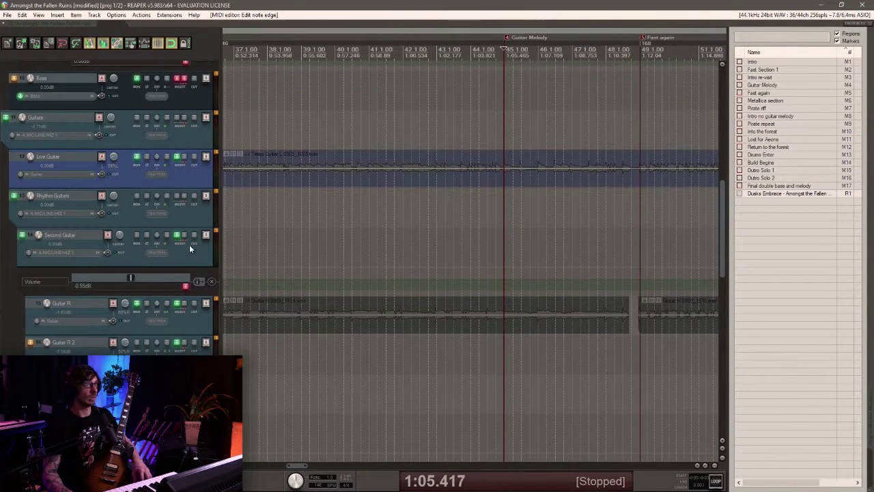
left_click(209, 236)
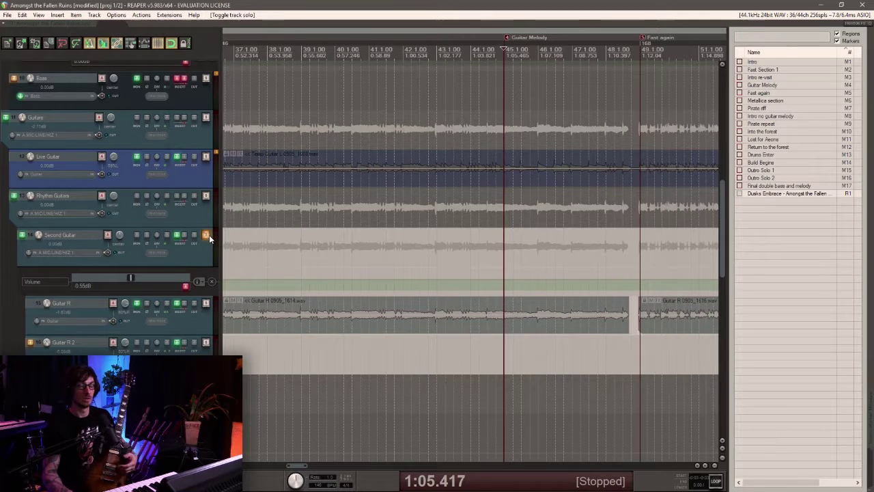
key("space")
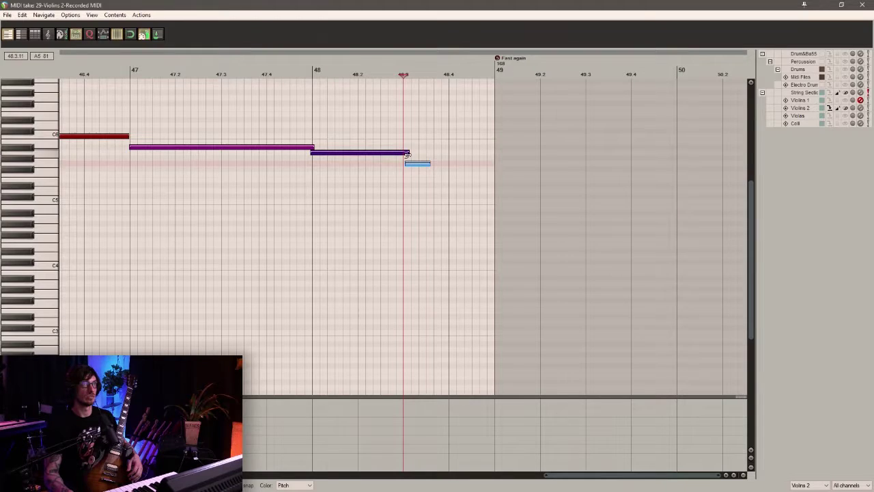
left_click_drag(408, 165, 406, 164)
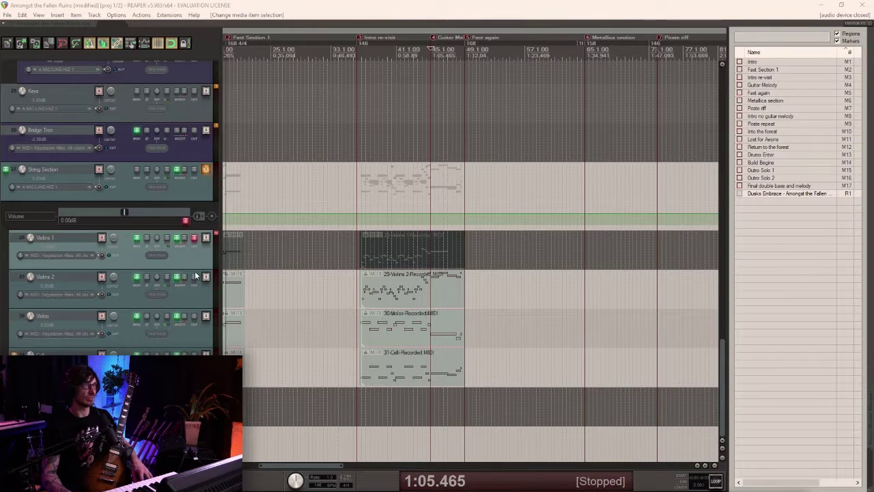
Unmute and solo Violins 1, and open its Intro re-visit item in the MIDI editor.
left_click(195, 238)
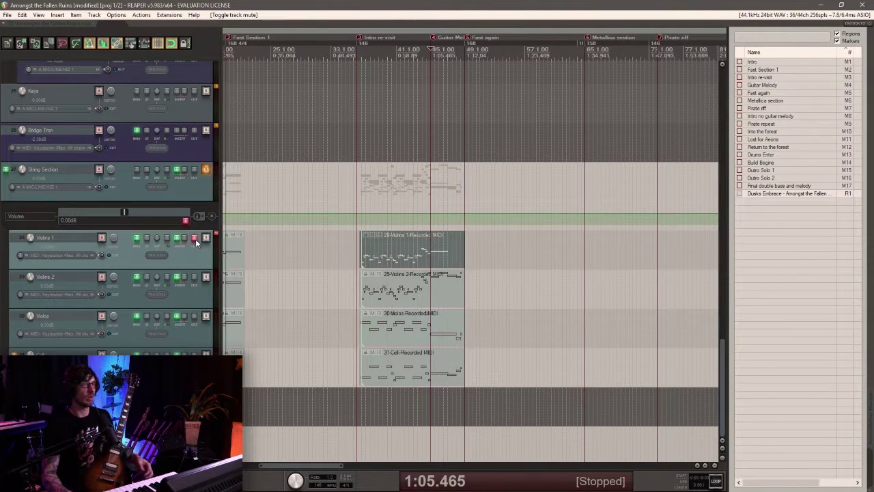
scroll(444, 257, "up", 5)
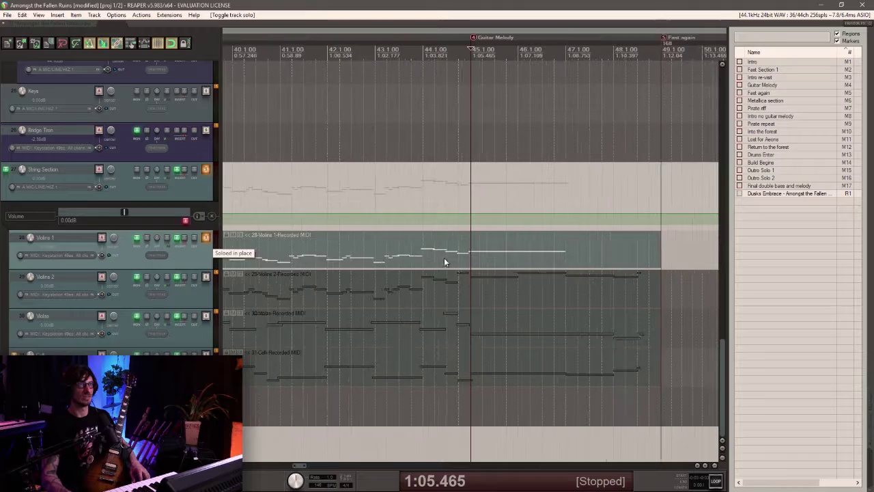
double_click(478, 258)
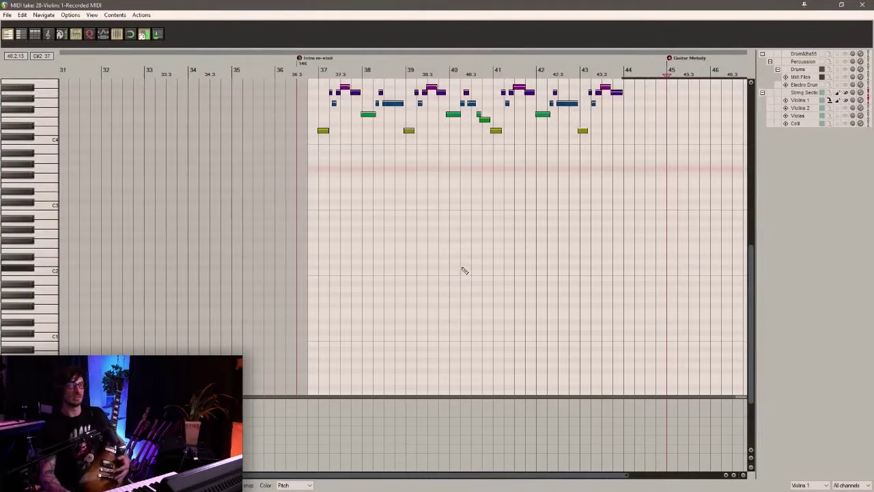
Replace the long Violins 1 note at bar 45 with pasted notes A5, C6, A#5, A5 and C6 across bars 45 to 48, and play them.
scroll(709, 178, "up", 3)
scroll(615, 196, "up", 4)
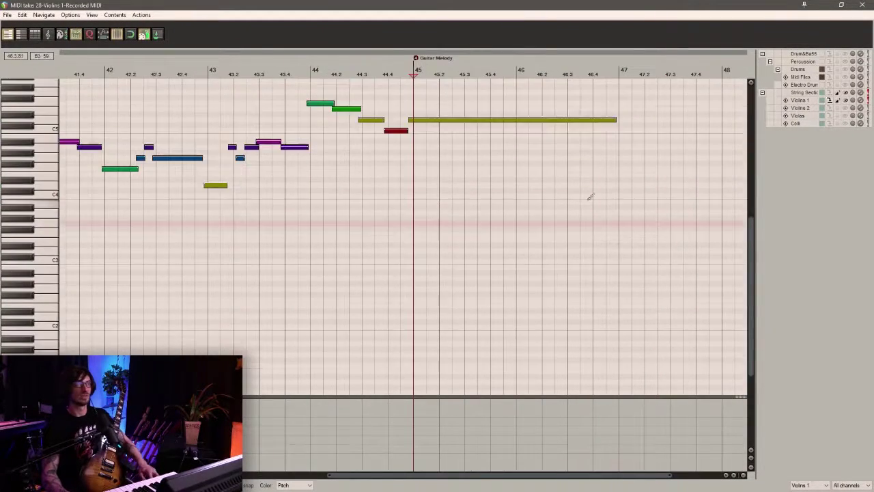
left_click(438, 141)
key("Delete")
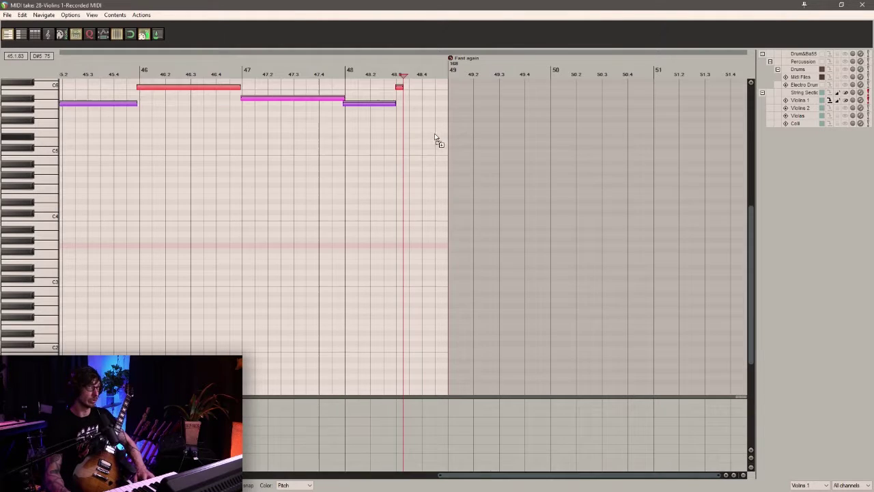
scroll(436, 140, "down", 2)
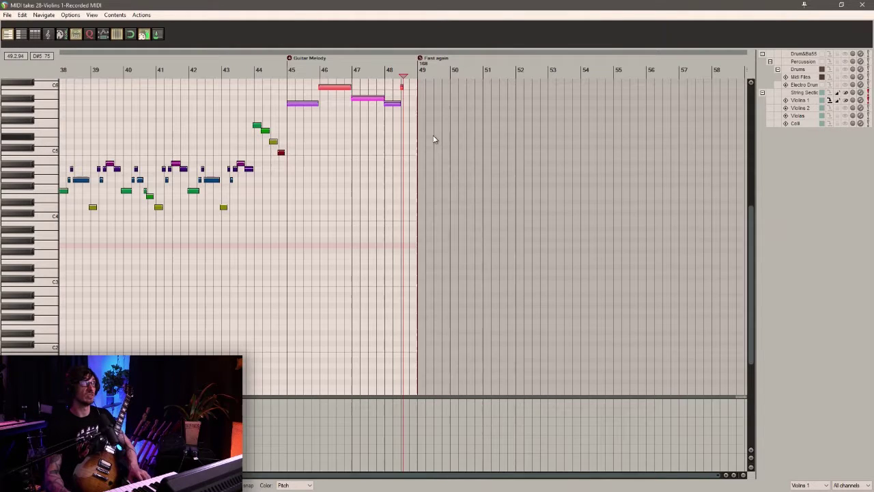
left_click(288, 72)
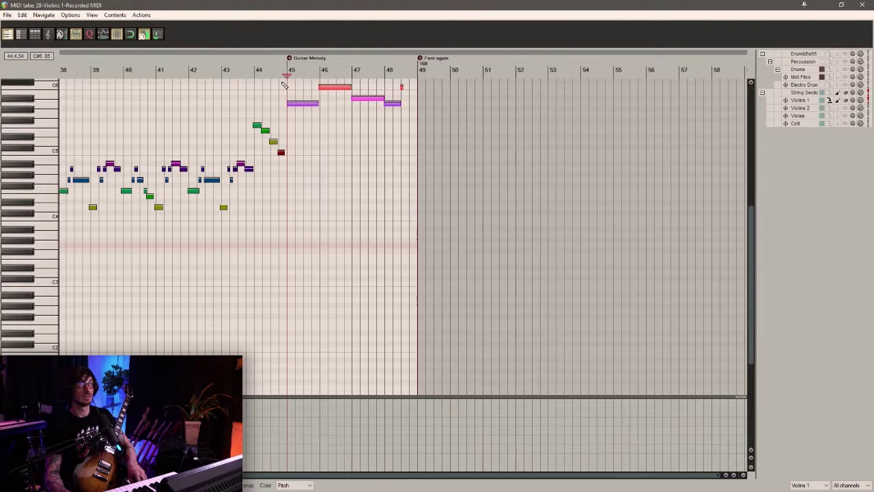
scroll(284, 85, "down", 3)
scroll(284, 86, "up", 2)
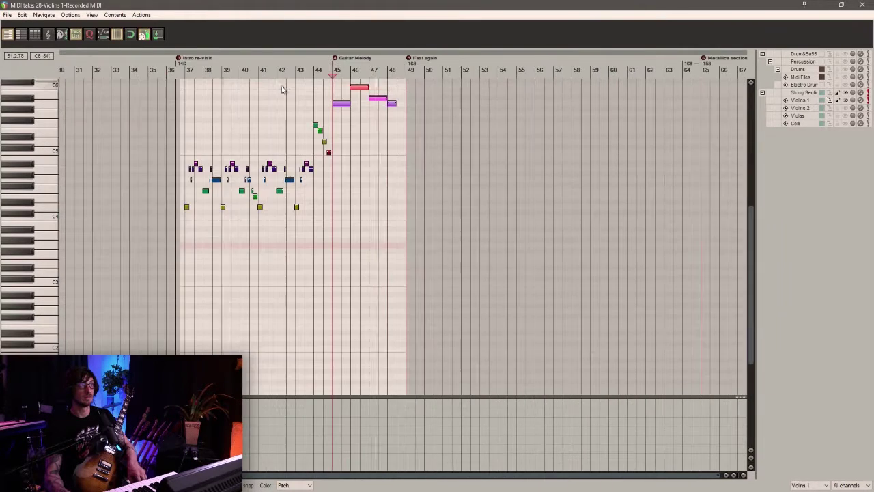
scroll(348, 221, "up", 3)
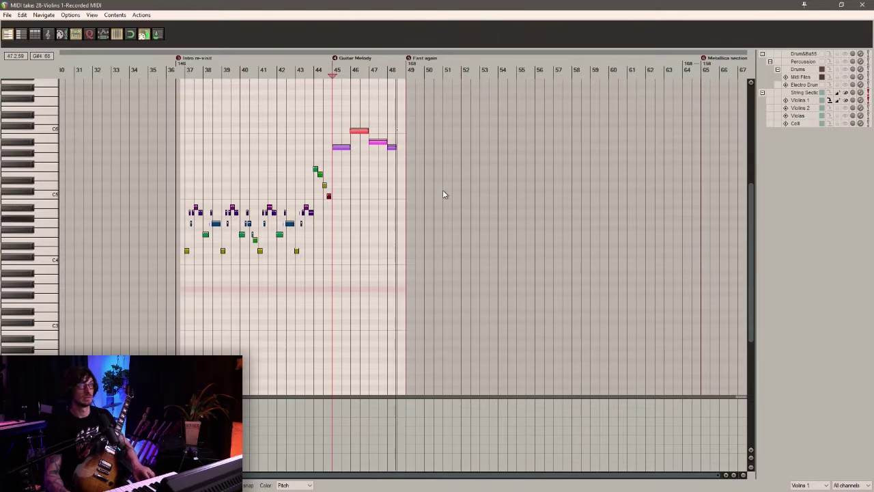
left_click(867, 4)
Unsolo Violins 1 and play the full String Section from the Intro re-visit marker.
scroll(546, 224, "down", 2)
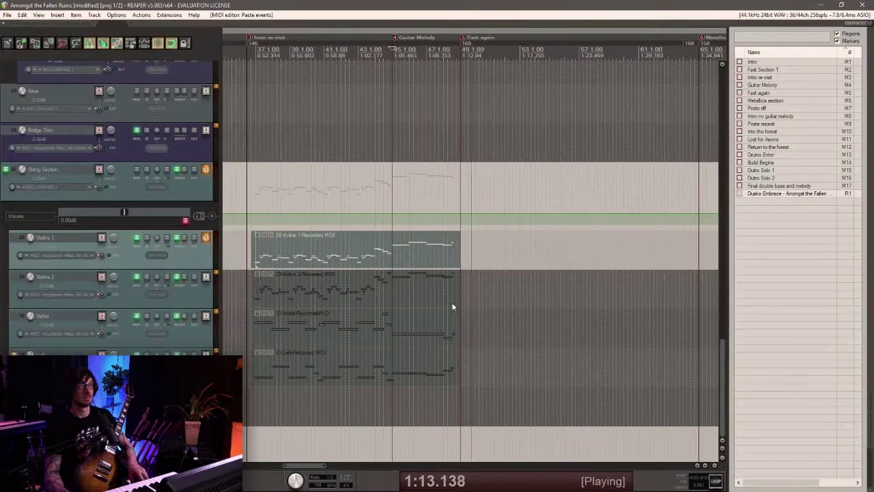
key("space")
left_click(206, 237)
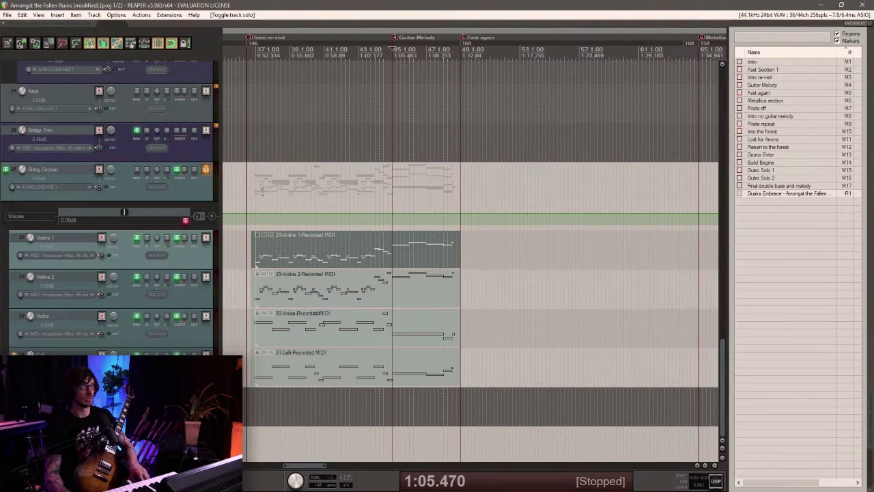
left_click(251, 192)
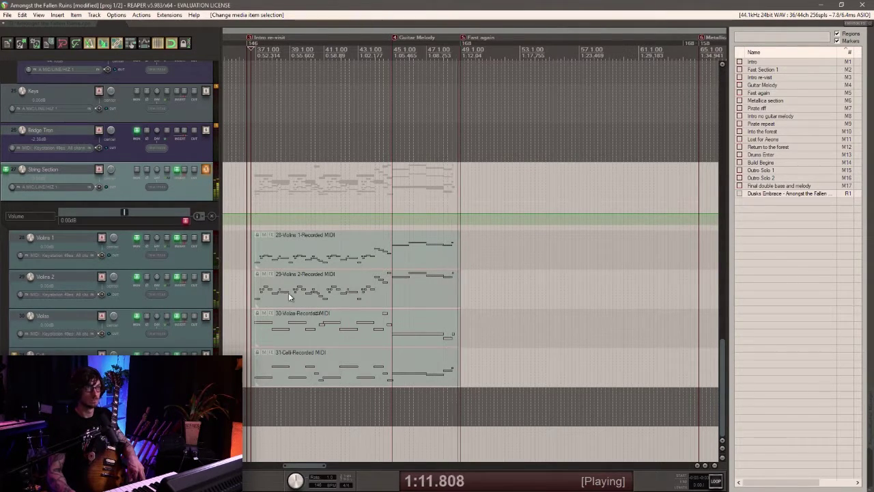
key("space")
Replace the four Violins 1 notes in bar 44 with two half-bar notes, G4 and E5, and play the transition.
double_click(383, 257)
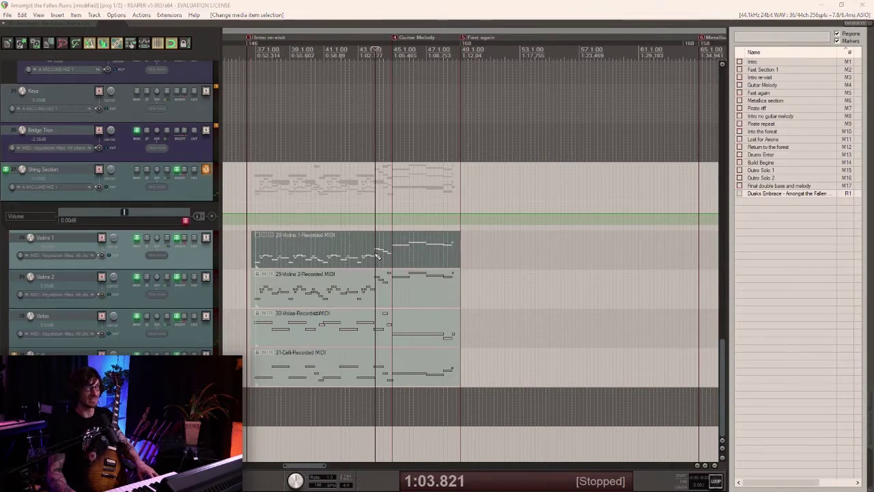
key("Up")
key("Up")
key("Up")
key("Up")
key("Up")
key("Up")
key("Up")
key("Up")
key("Up")
key("Up")
key("Up")
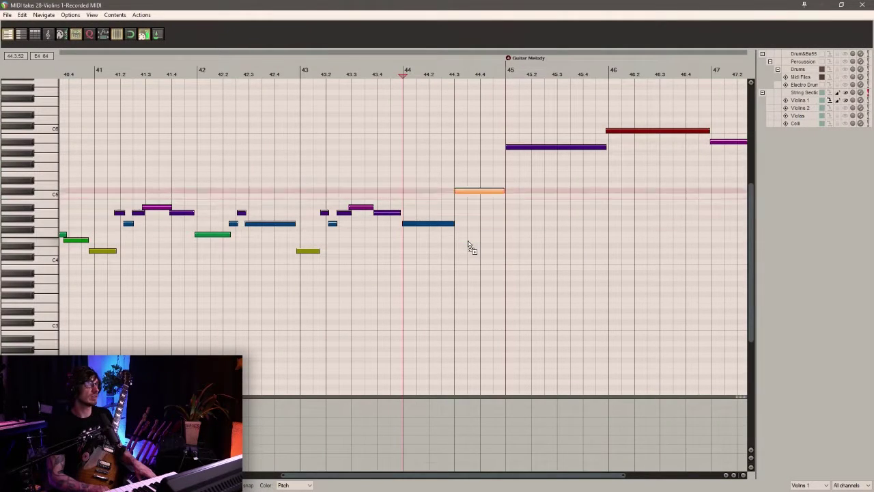
key("Up")
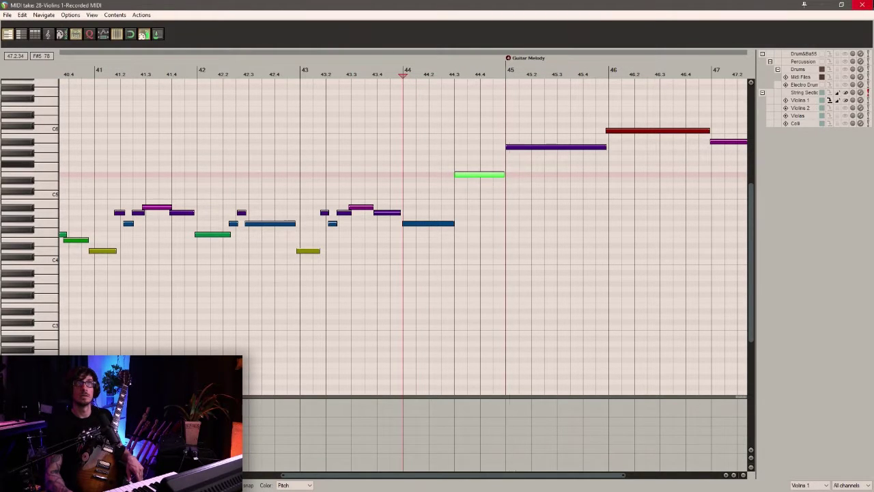
left_click(869, 7)
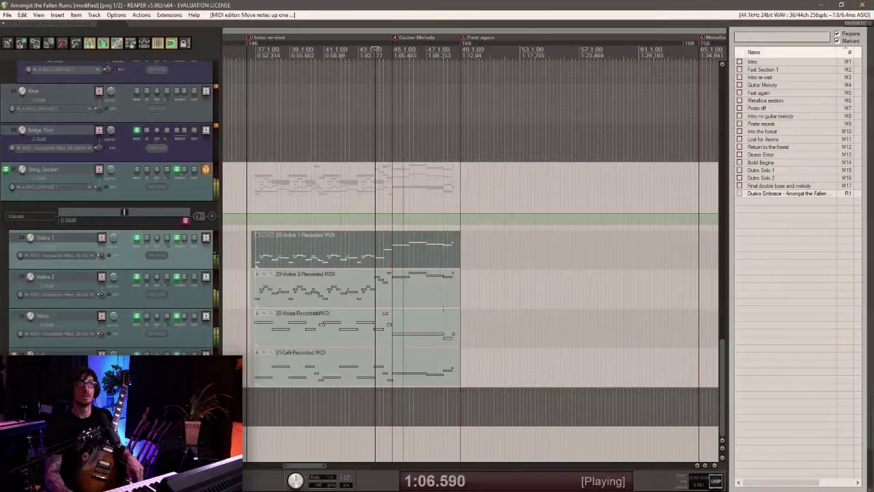
Delete the four Violins 2 notes in bar 44 and draw two half-bar notes there, E5 and C6.
left_click(374, 299)
key("space")
scroll(373, 299, "up", 4)
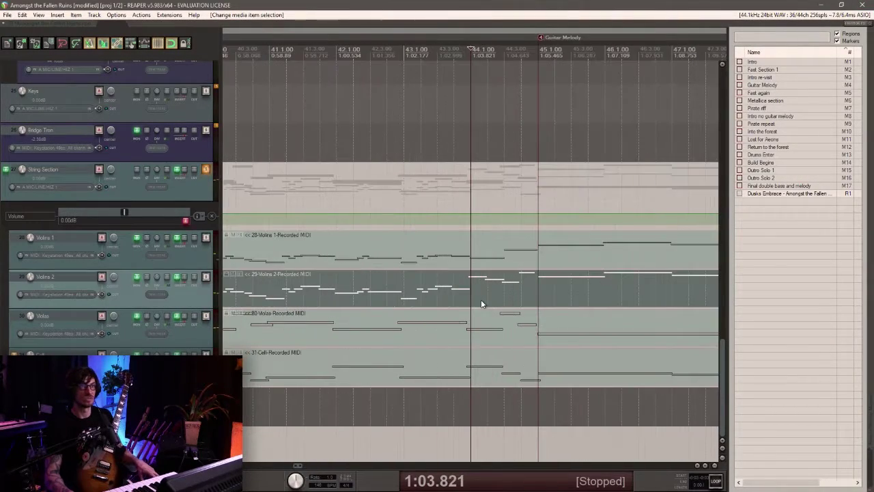
double_click(471, 302)
scroll(453, 267, "up", 5)
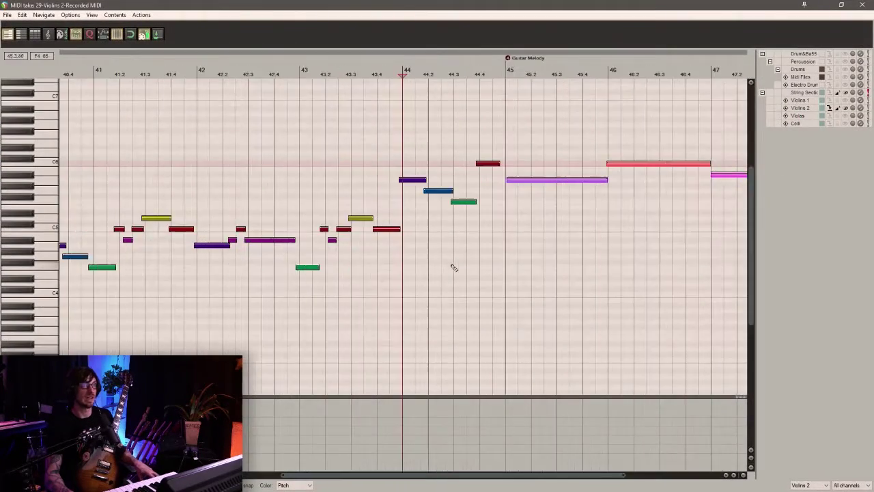
left_click_drag(411, 174, 552, 207)
left_click_drag(414, 138, 548, 212)
key("Delete")
left_click_drag(407, 214, 492, 210)
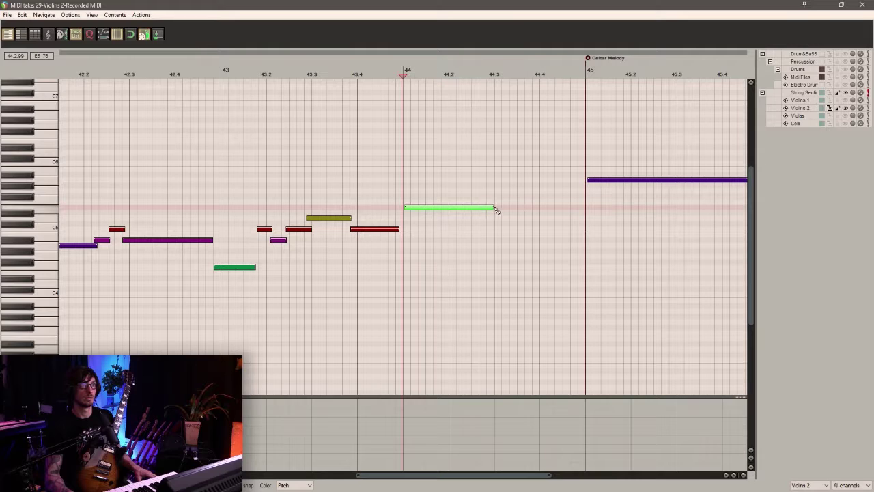
left_click_drag(497, 169, 584, 167)
scroll(615, 176, "down", 2)
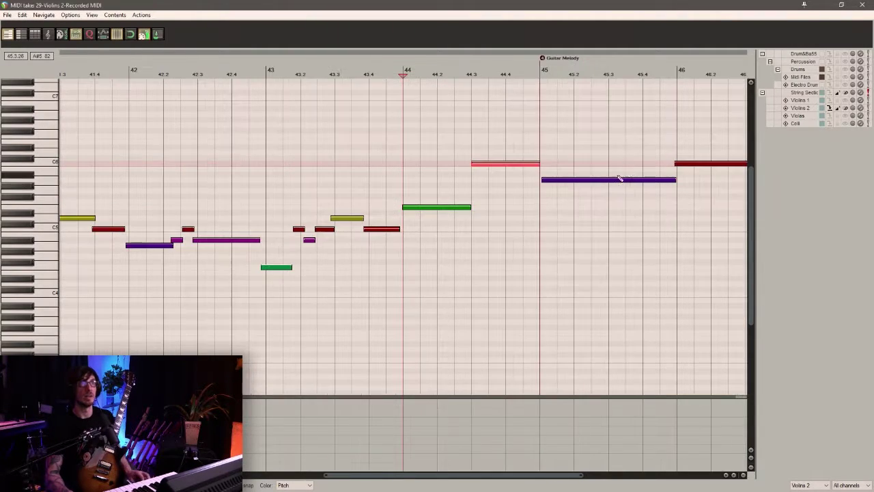
left_click(862, 5)
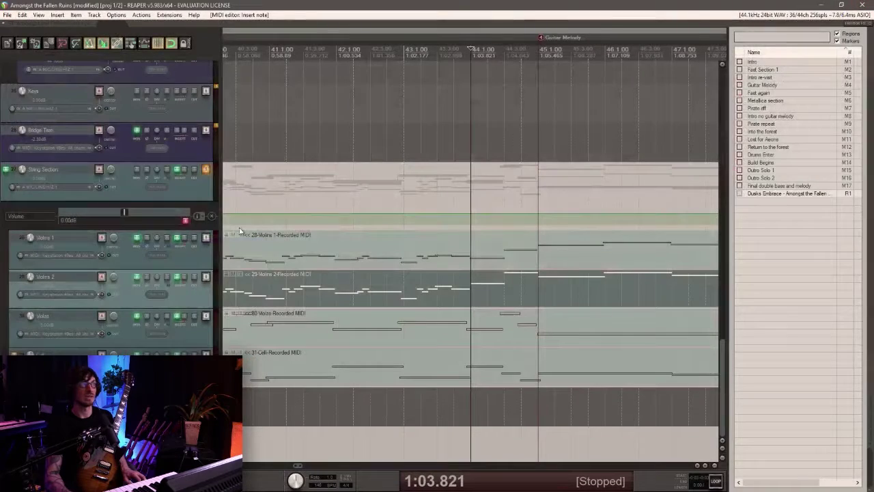
Solo Violins 1 and Violins 2 and play the pair from bar 43 into the Guitar Melody section.
left_click(207, 278)
left_click(205, 237)
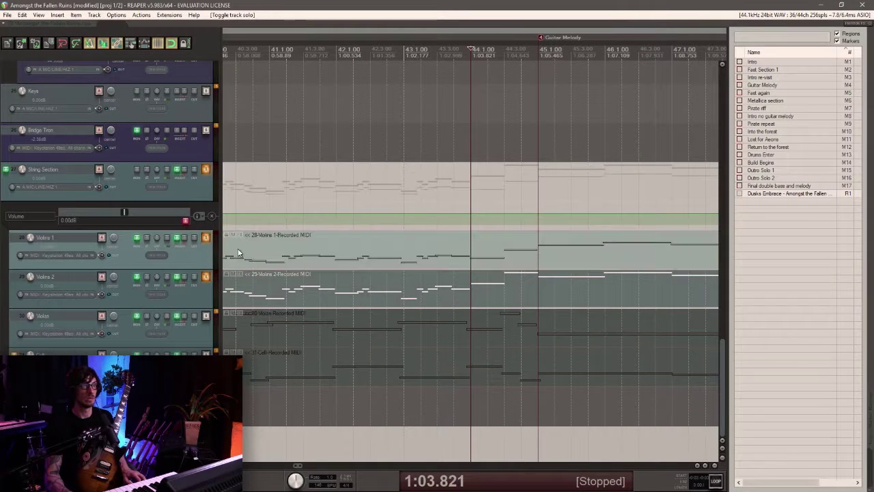
left_click(403, 296)
key("space")
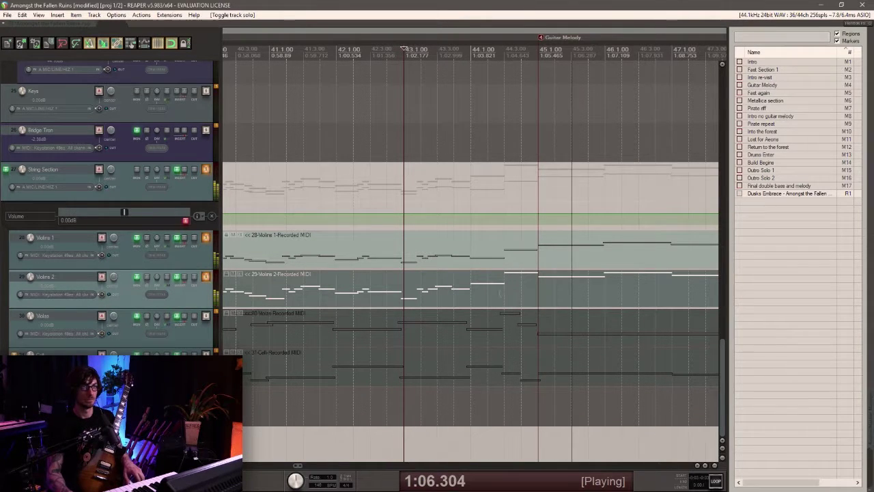
left_click(501, 295)
key("space")
Reset the solos on the String Section and both violin tracks, and replay the violins from bar 43.
left_click(202, 170)
left_click(207, 173)
left_click(206, 241)
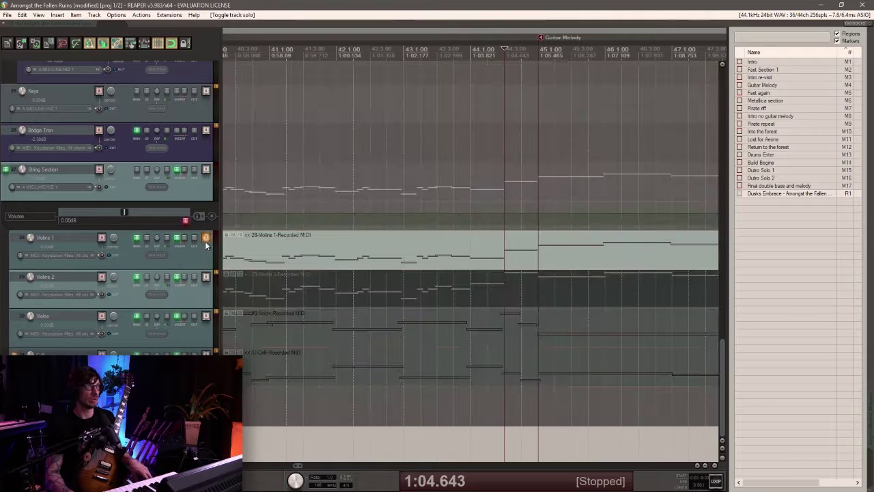
left_click(206, 277)
scroll(451, 276, "down", 1)
left_click(400, 264)
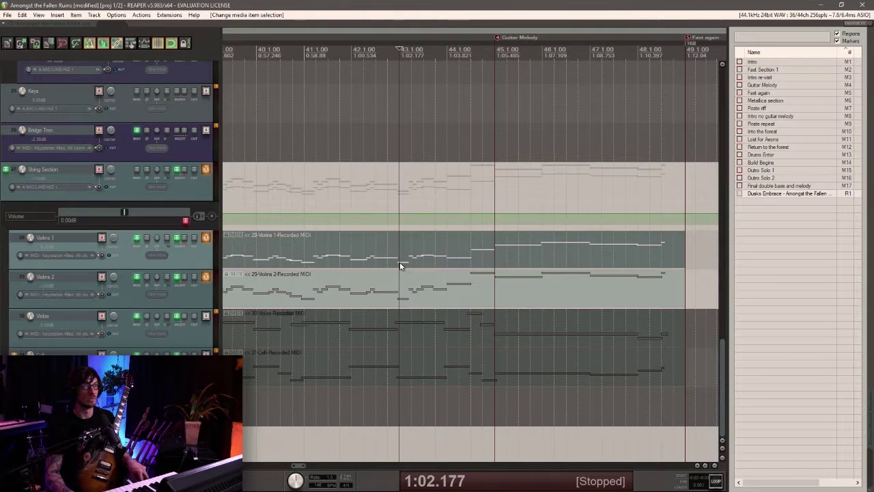
key("space")
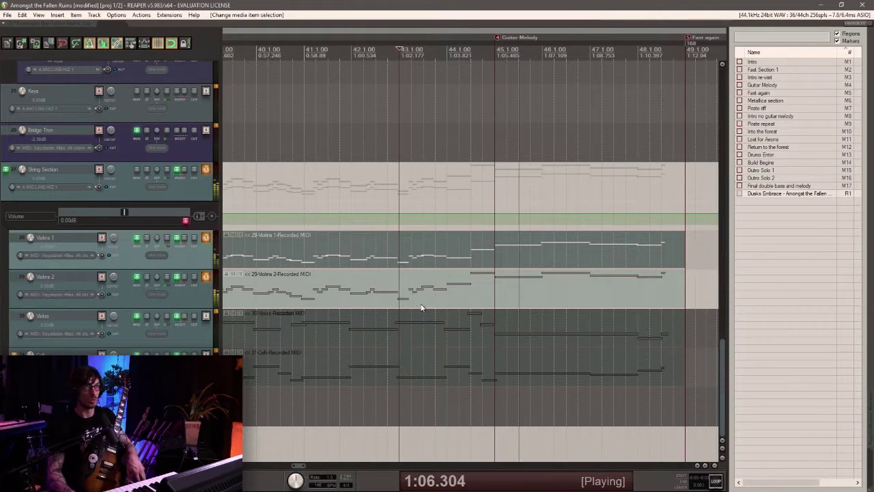
Adjust the velocities of the Violins 2 notes in bar 44, and lower the velocity of the Violins 1 G4 in the same bar.
double_click(445, 295)
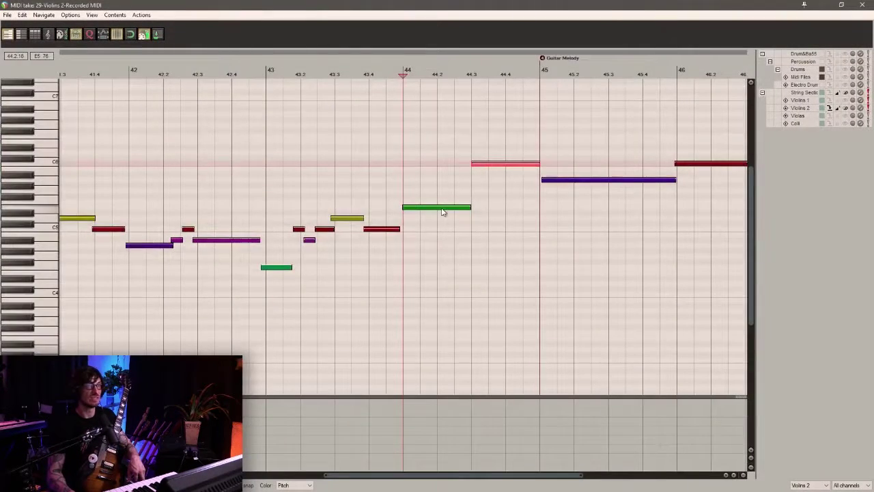
left_click(443, 209)
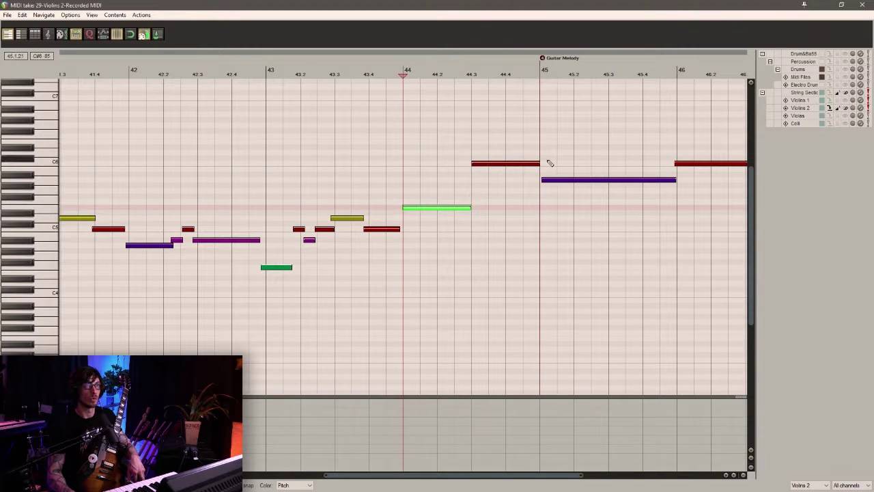
left_click(522, 164)
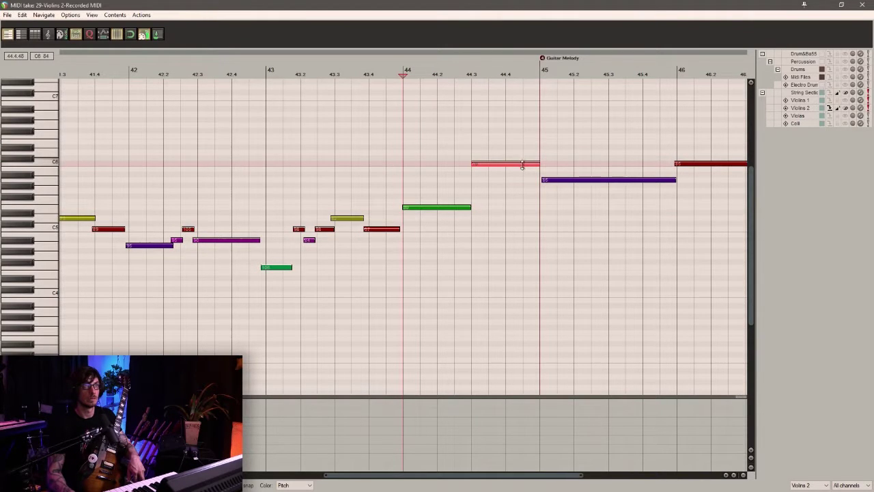
left_click(859, 6)
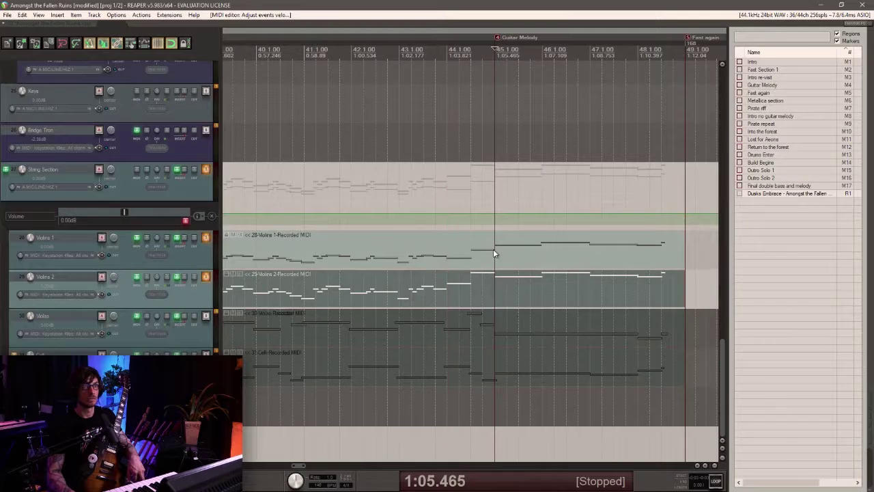
double_click(495, 253)
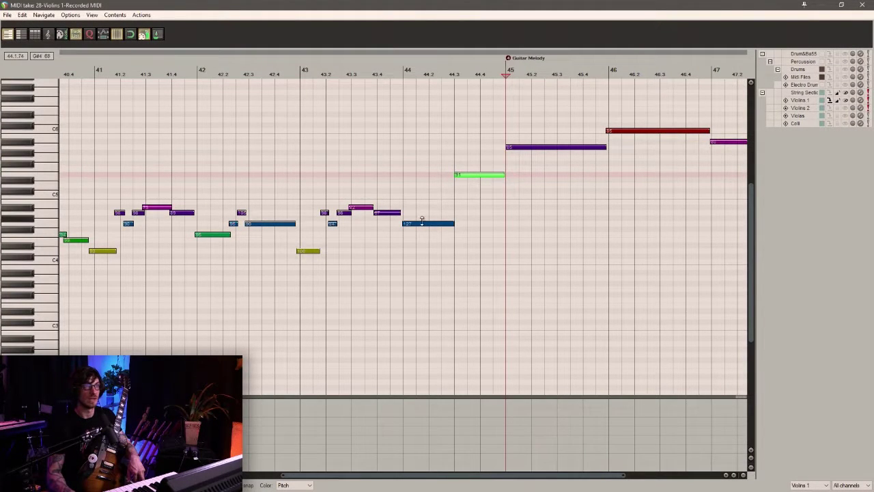
left_click_drag(425, 220, 424, 228)
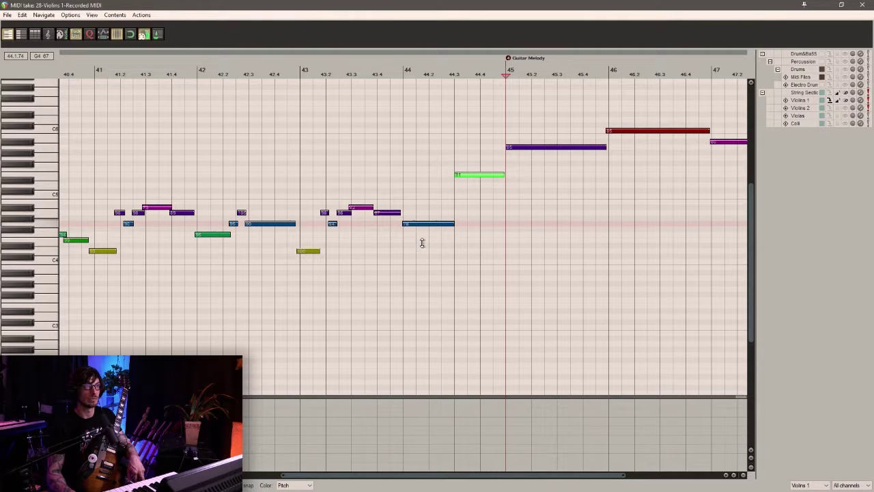
left_click(859, 6)
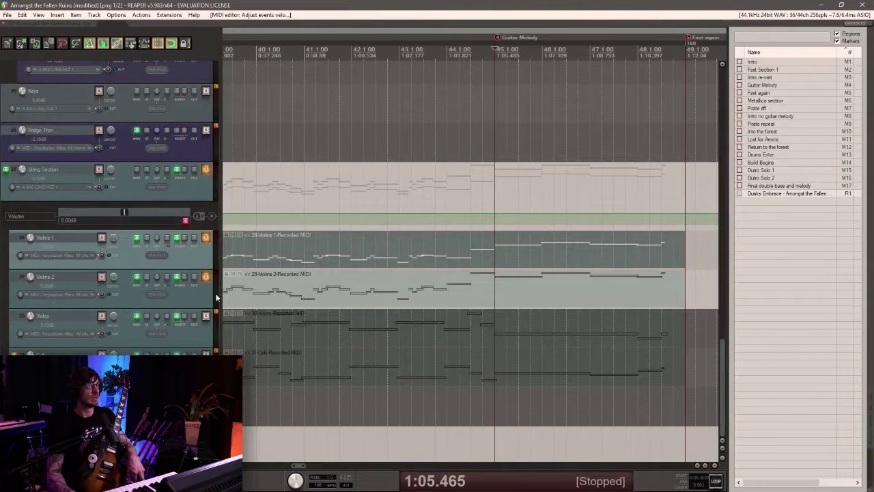
Unsolo both violin tracks and play all four string parts together from Intro re-visit through Guitar Melody.
left_click(206, 278)
left_click(206, 238)
scroll(413, 264, "down", 3)
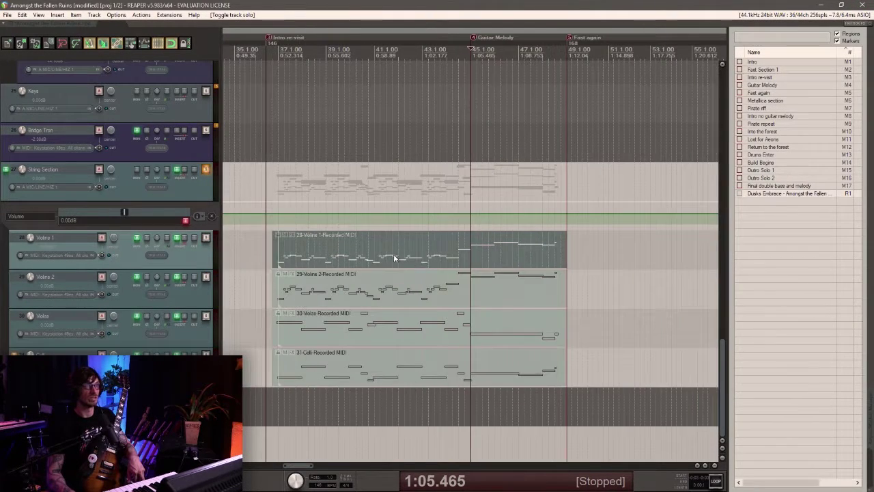
left_click(271, 254)
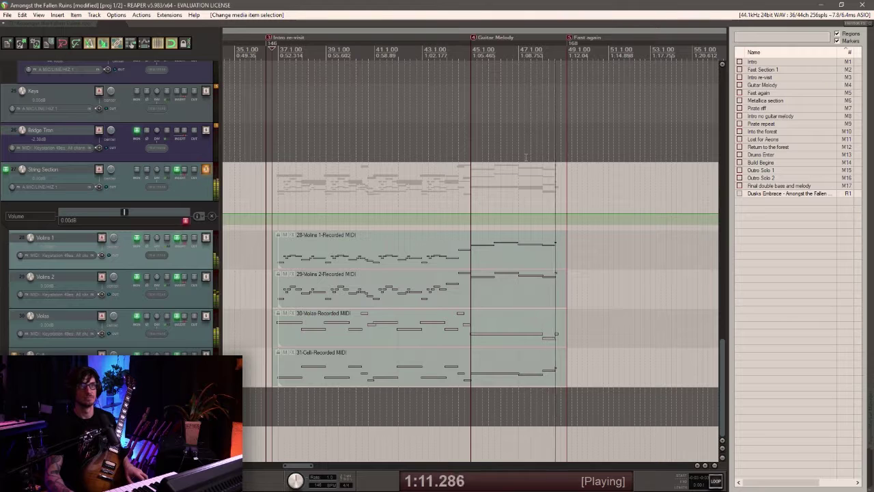
key("space")
Unsolo the String Section and play the full mix from the Intro re-visit marker with the whole arrangement in view.
left_click(206, 169)
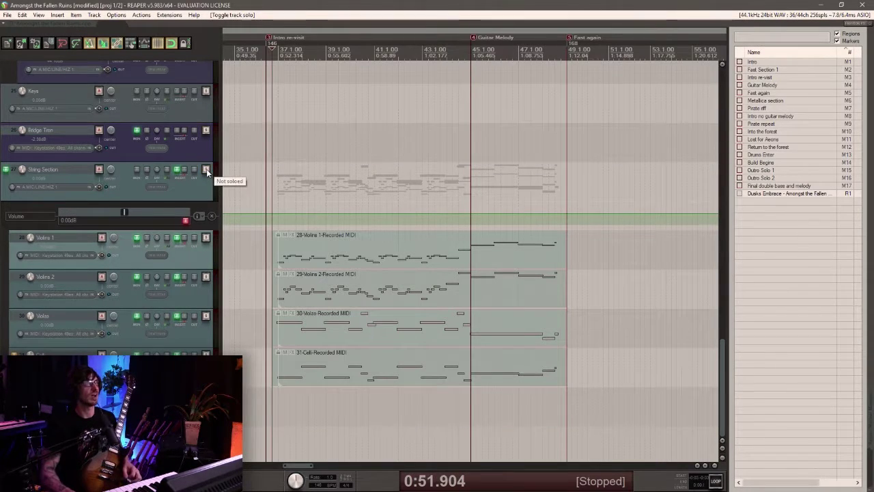
left_click(265, 180)
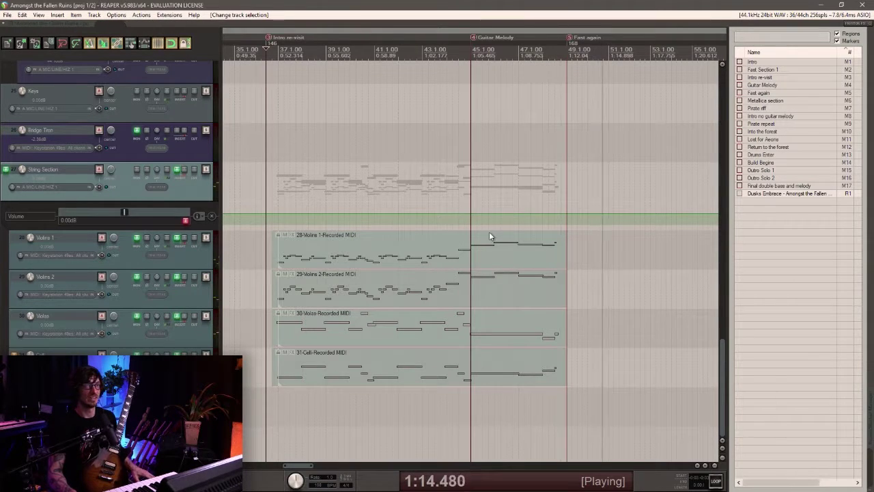
scroll(489, 233, "down", 4)
scroll(489, 233, "down", 6)
scroll(491, 235, "up", 3)
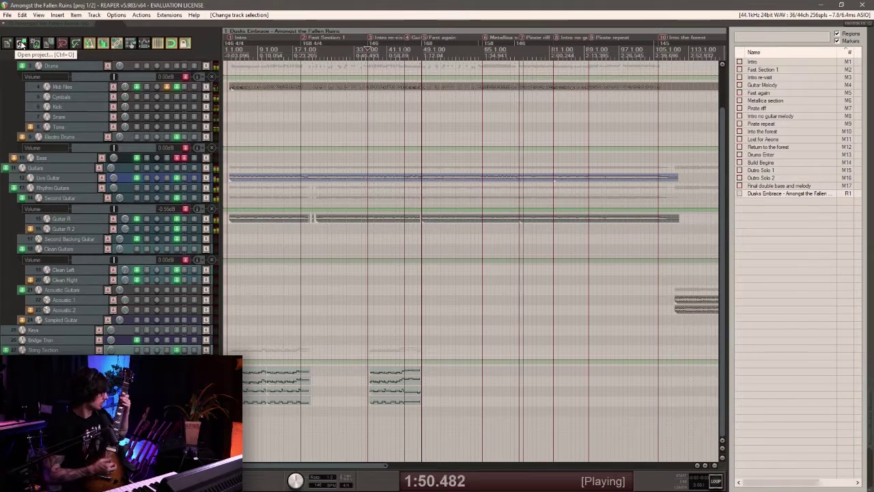
Stop playback and place the edit cursor at the start of the Metallica section.
key("space")
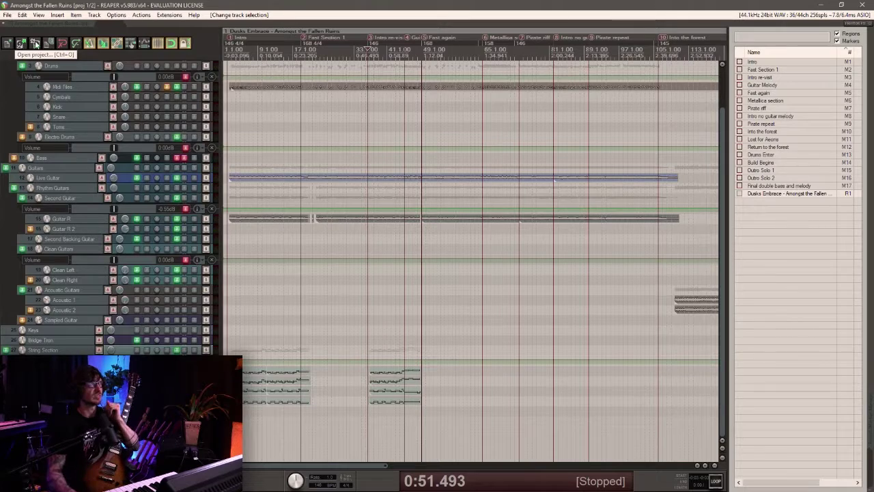
scroll(413, 292, "down", 3)
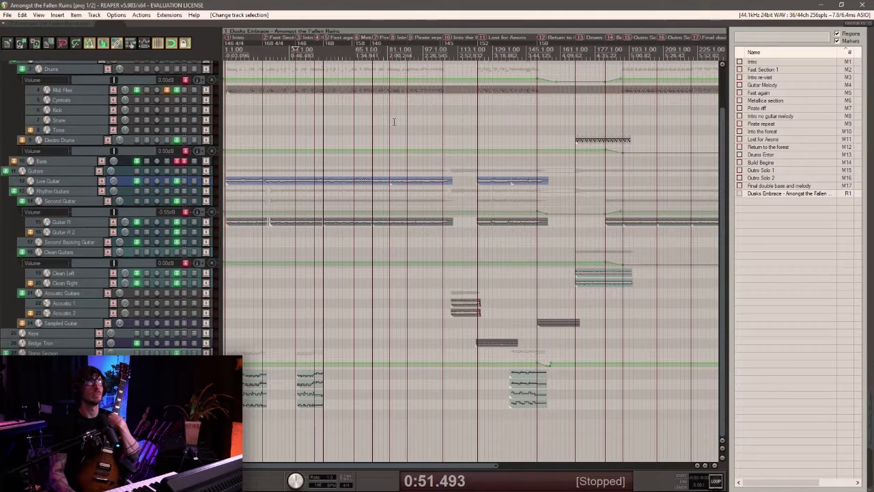
left_click(355, 126)
scroll(355, 128, "up", 5)
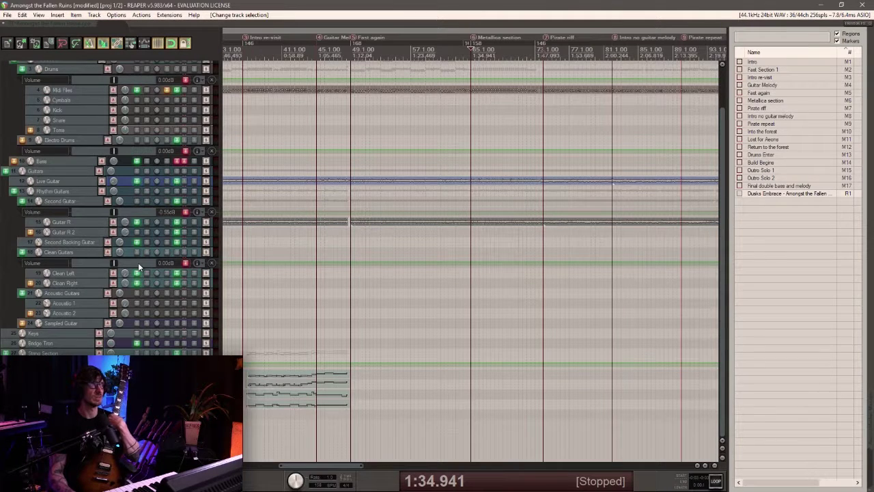
Audition the Heston's Decalogue Orchestra patch in Omnisphere on the Heavy Tron track, and close the instrument.
left_click(183, 333)
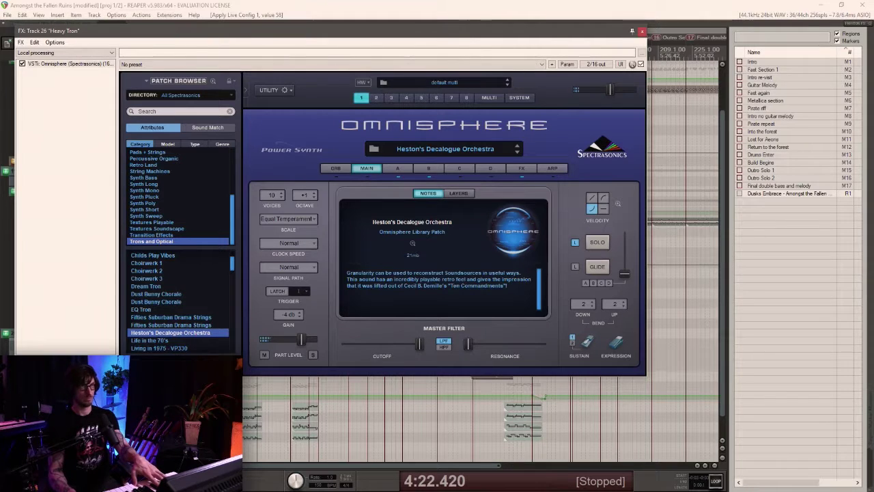
left_click(642, 31)
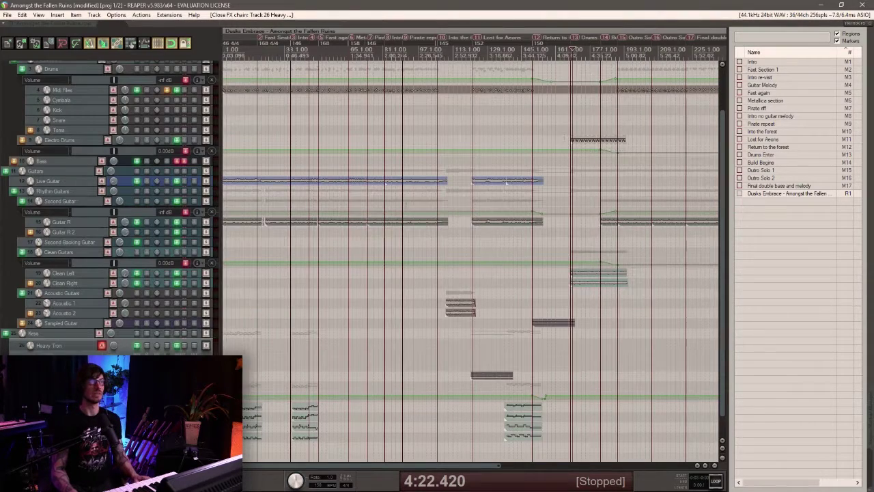
Place the edit cursor at bar 62, just before the Metallica section, and play the full mix into that section.
scroll(409, 200, "up", 3)
scroll(420, 77, "down", 4)
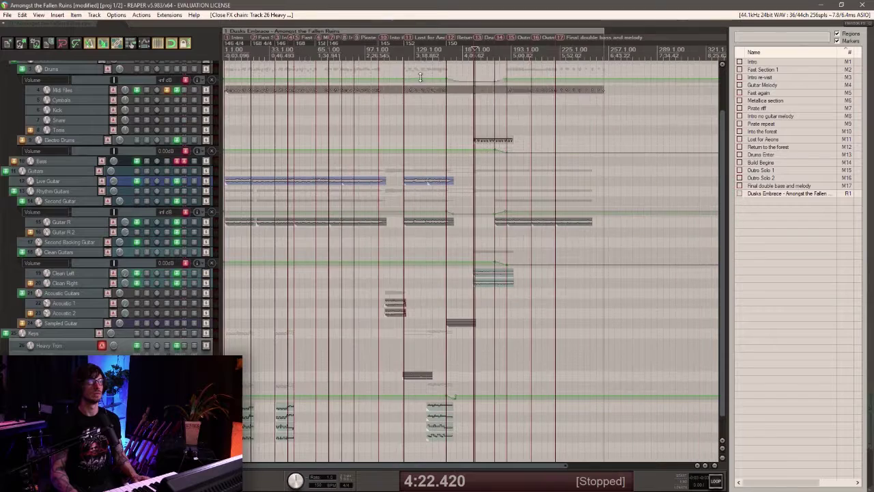
left_click(310, 55)
scroll(310, 55, "up", 4)
left_click(476, 50)
key("space")
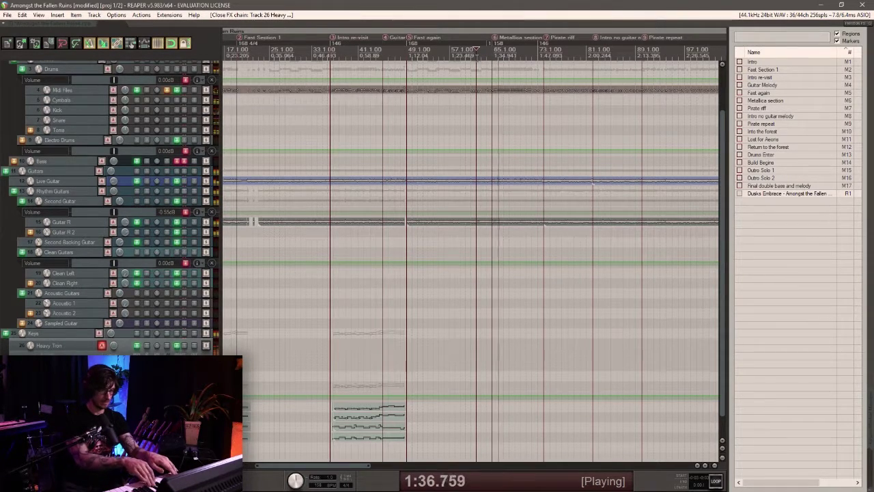
key("space")
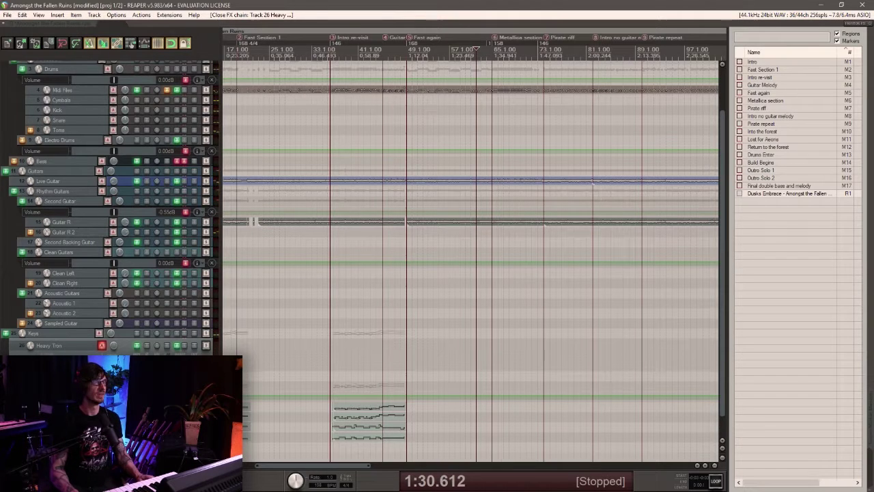
Lower Omnisphere's master level on the Heavy Tron track and replay the mix from bar 62.
left_click(176, 346)
left_click_drag(610, 90, 601, 90)
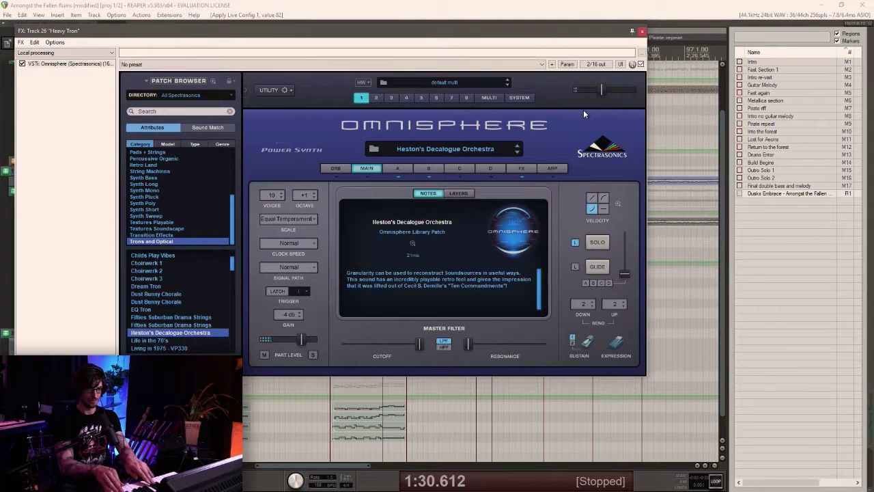
left_click(641, 32)
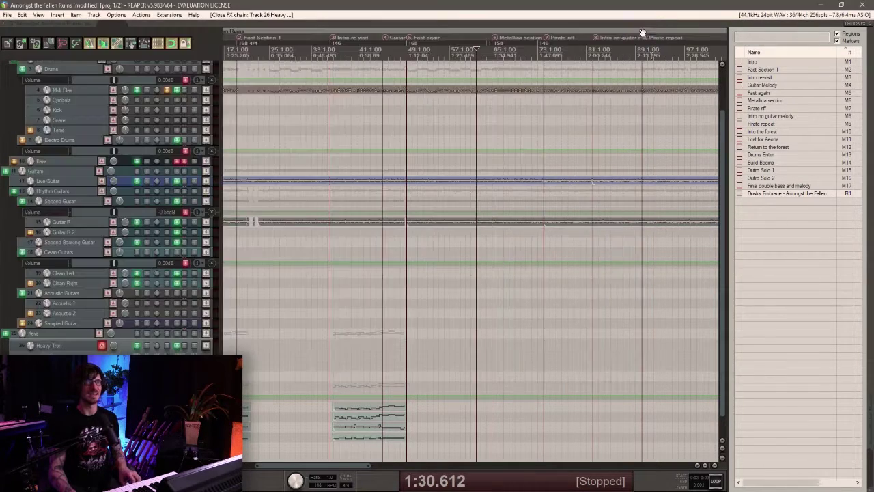
key("space")
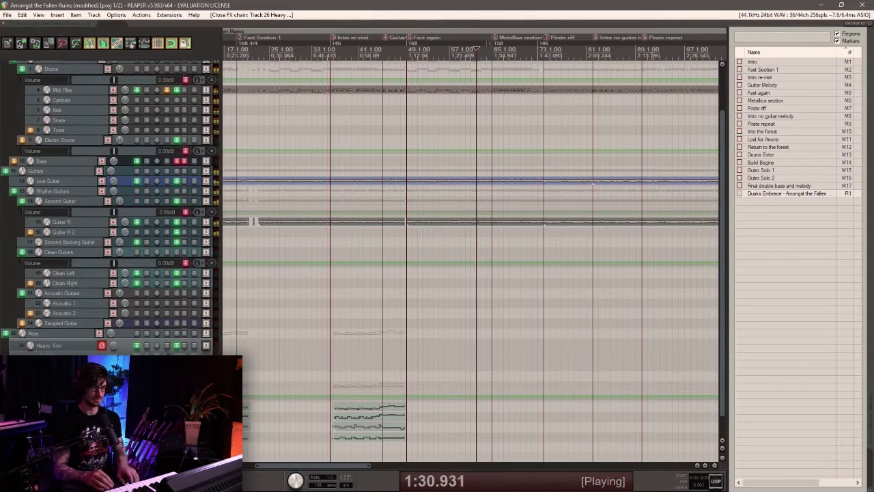
key("space")
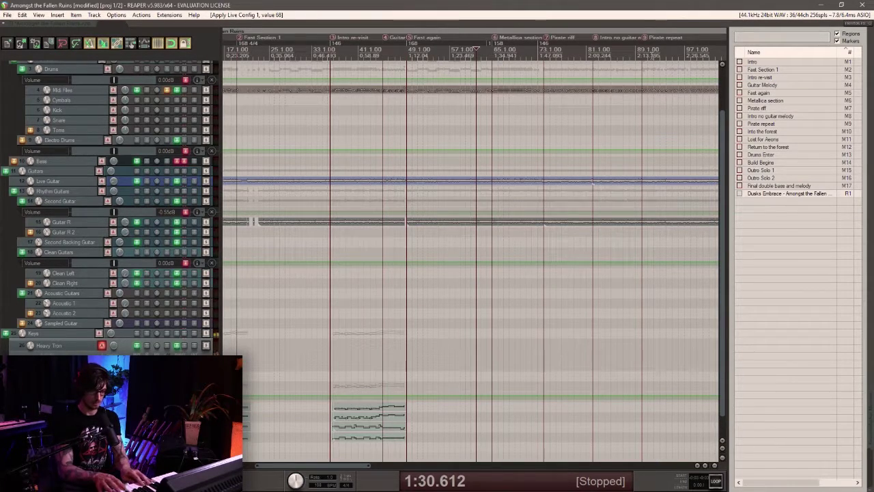
key("ctrl+r")
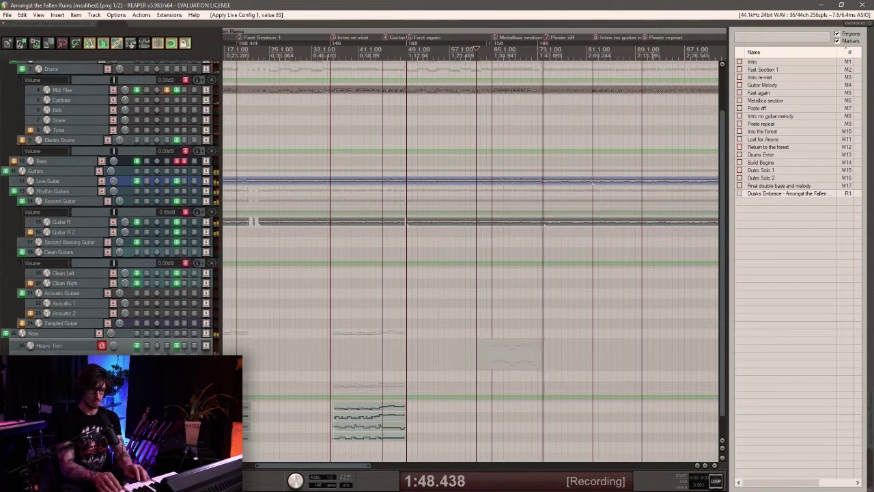
key("space")
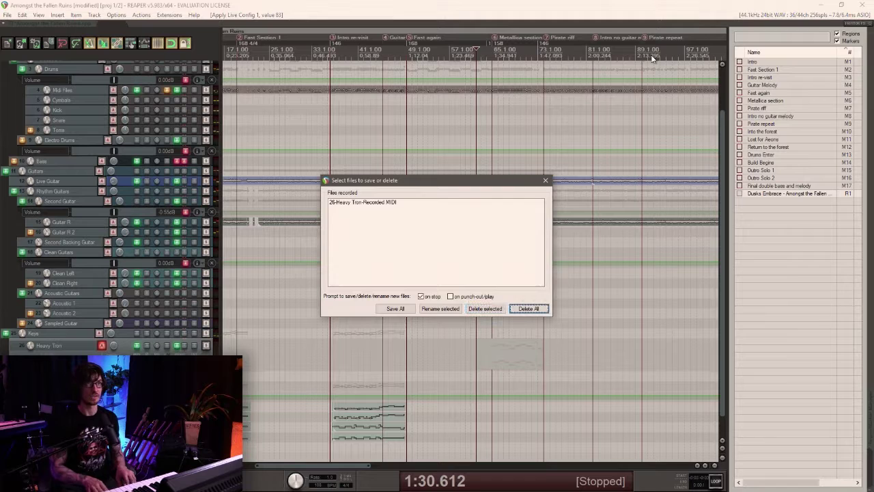
key("Return")
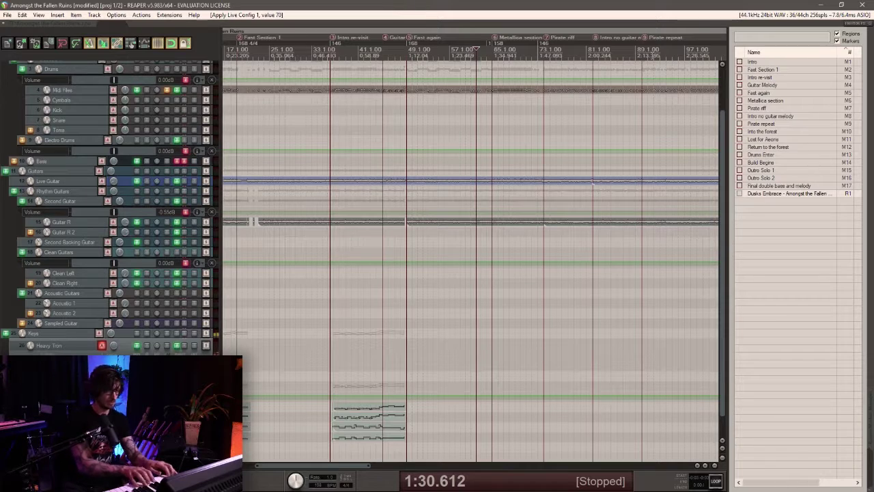
Record a Heavy Tron MIDI part from bar 62 through the Metallica section, and delete its stray short low note at bar 72.
key("ctrl+r")
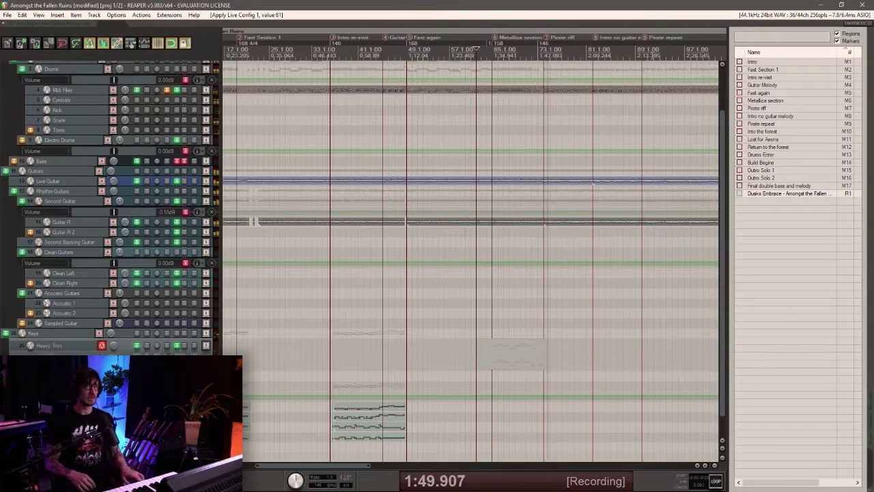
key("space")
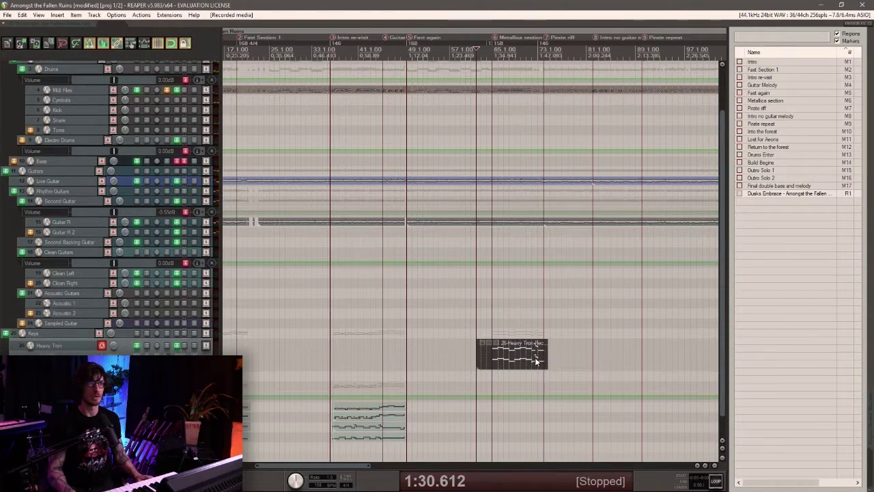
double_click(536, 362)
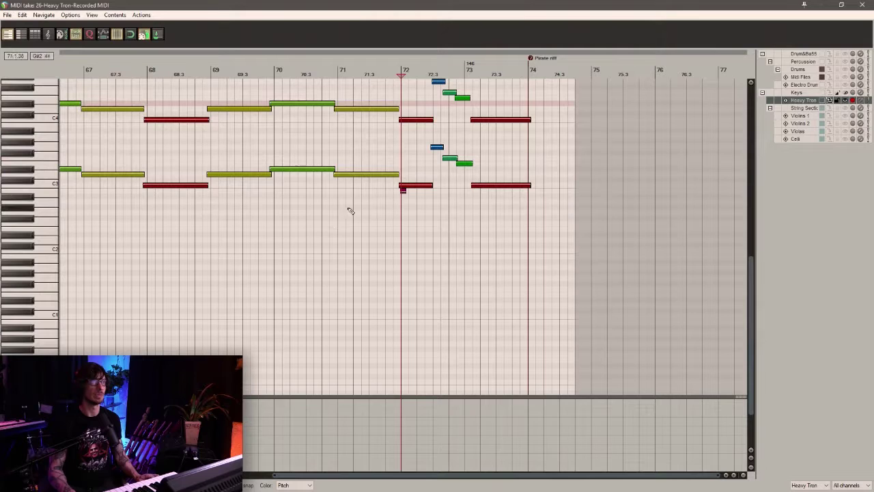
left_click_drag(421, 206, 387, 189)
key("Delete")
Transpose the Heavy Tron notes from bar 72.3 to bar 74 down one octave, play them back and close the MIDI editor.
scroll(625, 198, "up", 2)
left_click_drag(581, 204, 470, 83)
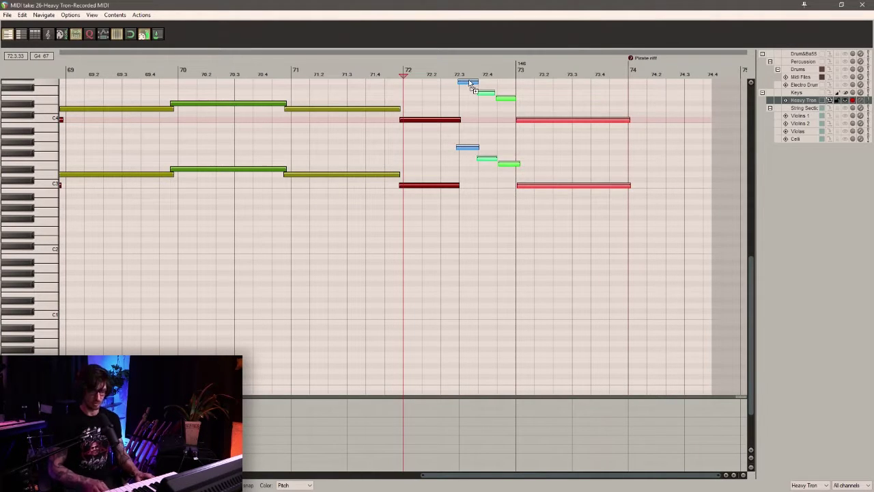
key("Down")
key("Down")
key("Down")
key("Down")
key("Down")
key("Down")
key("Down")
key("Down")
key("Down")
key("Down")
key("Down")
key("Down")
key("Down")
key("Down")
key("Down")
key("Up")
key("Up")
key("Up")
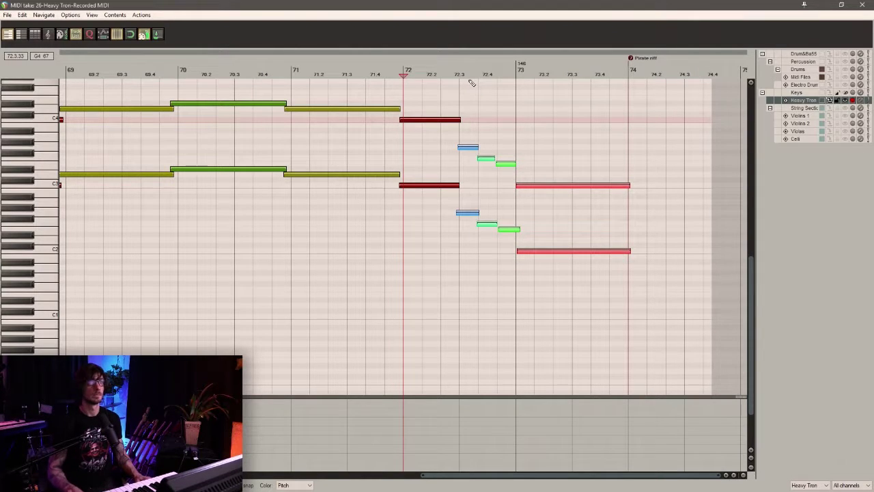
key("space")
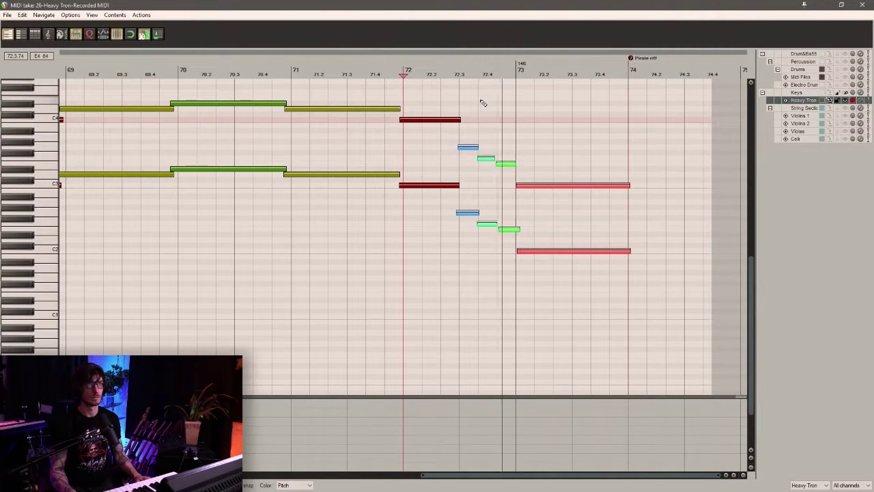
left_click(861, 5)
key("space")
Mute the Live Guitar track and play the mix from the Metallica section marker.
left_click(194, 181)
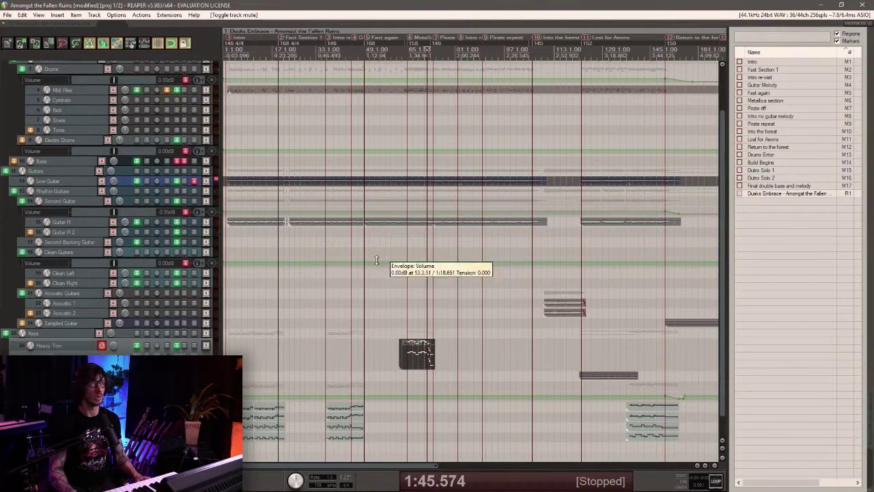
left_click(409, 243)
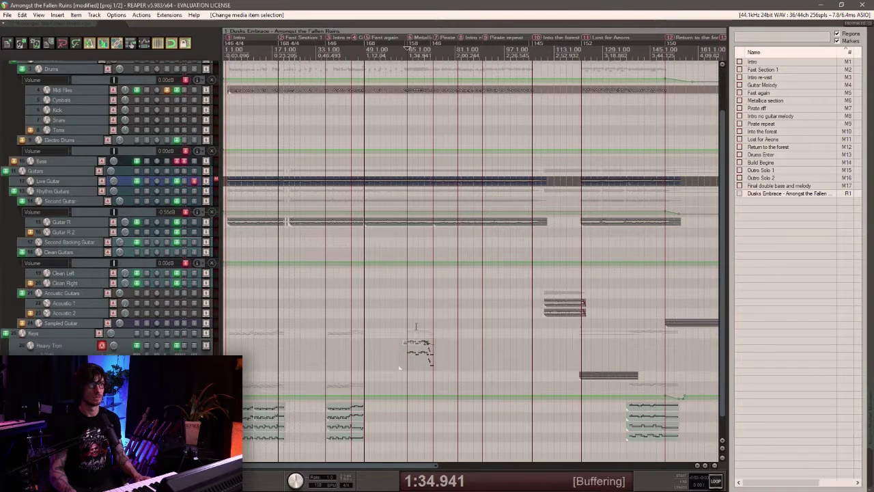
scroll(418, 334, "up", 10)
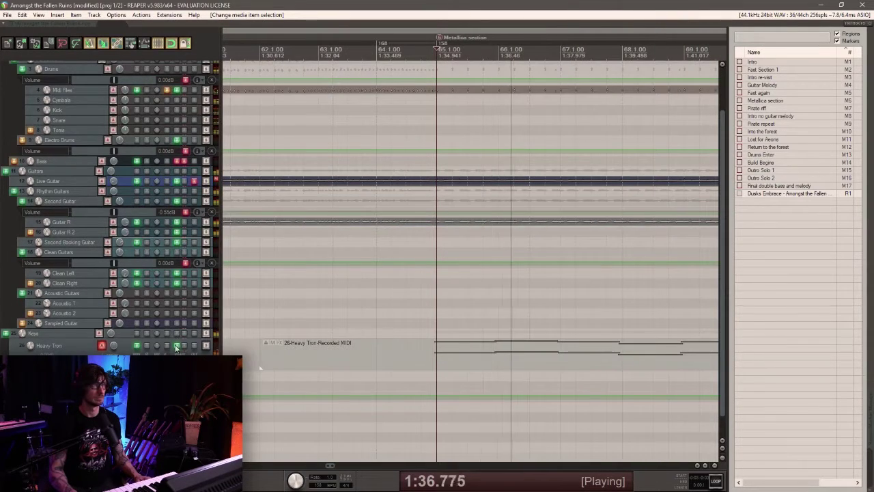
Add a Vintage Compressor below Pro-Verb in Omnisphere's common effects rack on the Heavy Tron track.
left_click(176, 346)
left_click(508, 171)
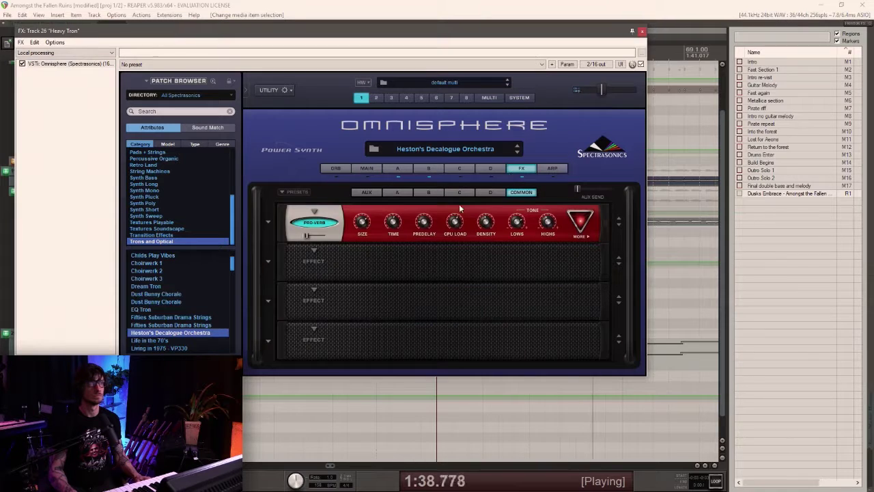
left_click(318, 253)
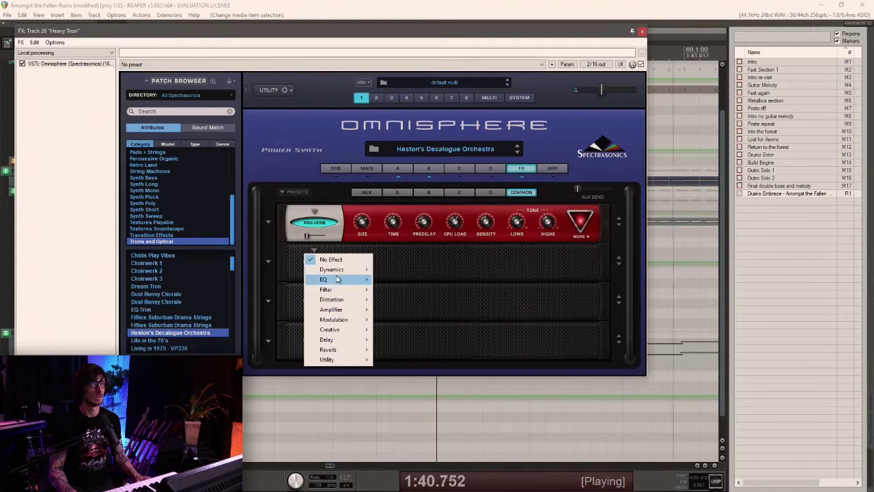
mouse_move(352, 269)
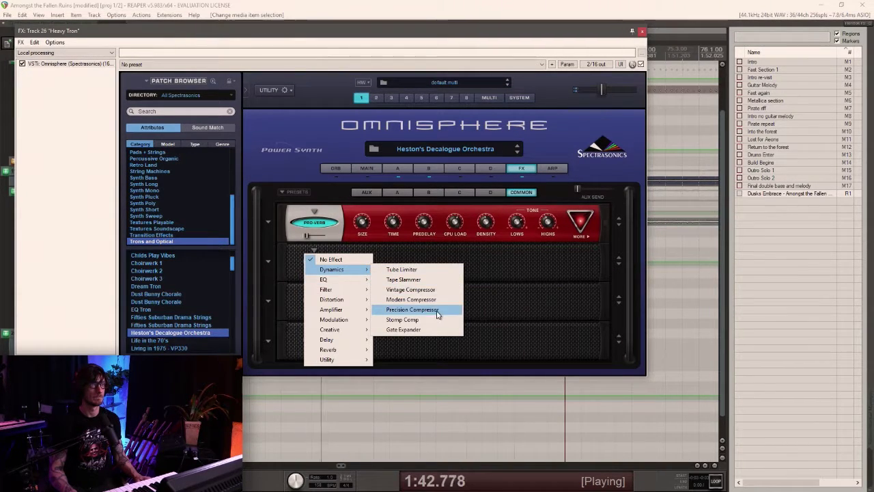
left_click(410, 289)
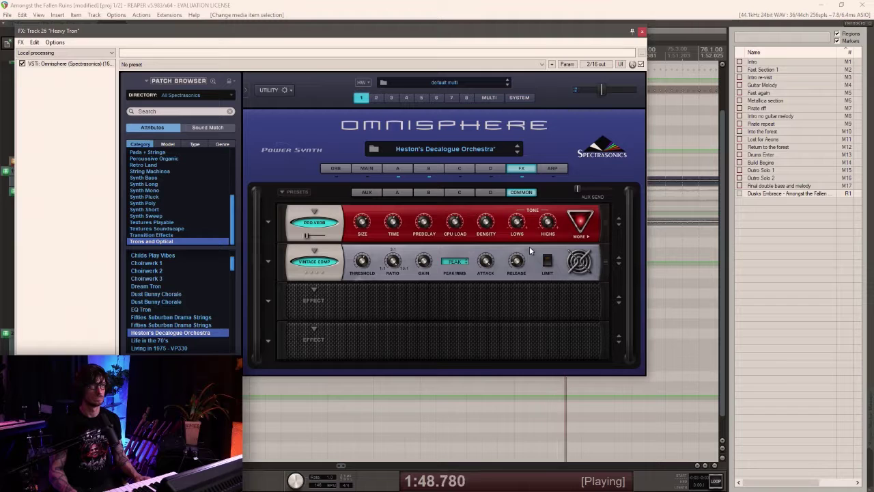
mouse_move(393, 262)
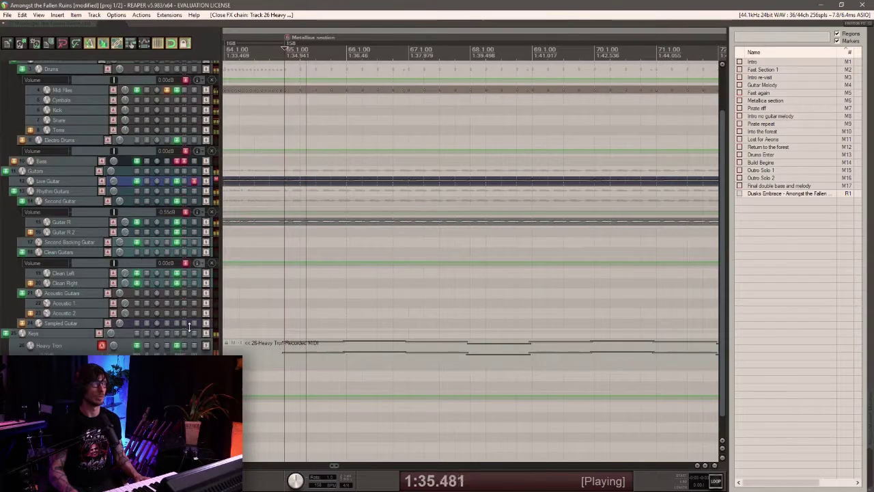
Solo Heavy Tron, lower Omnisphere's master level slightly, and lower the Vintage Compressor threshold to about -38.7 dB.
left_click(176, 346)
left_click(176, 346)
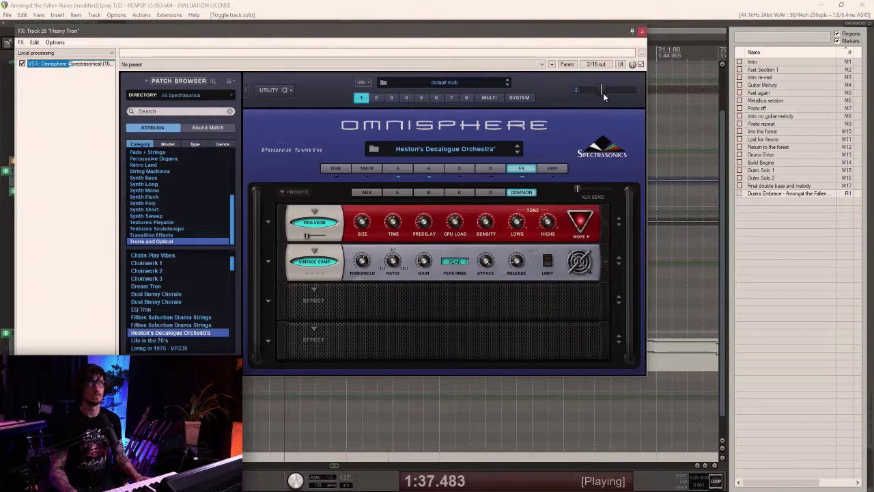
left_click_drag(603, 93, 597, 92)
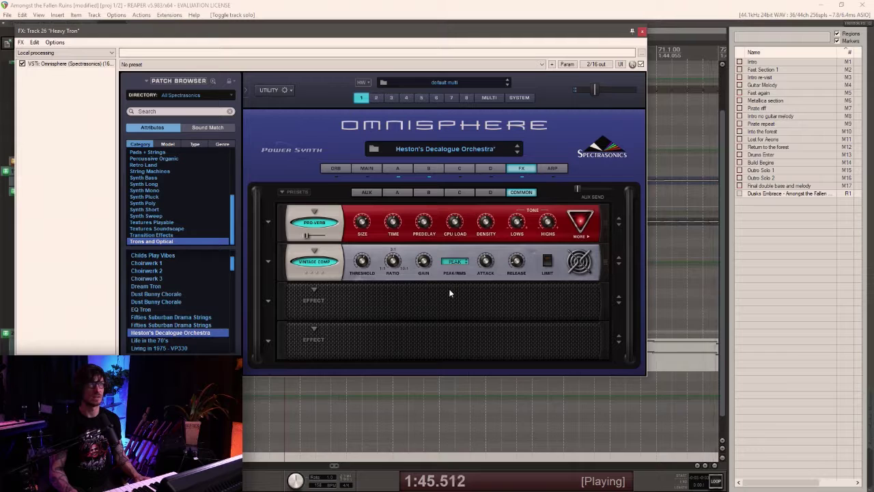
mouse_move(358, 263)
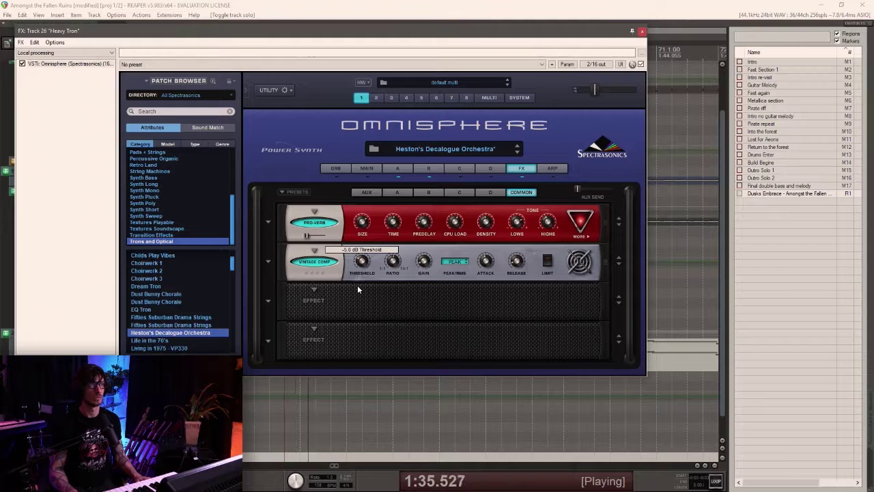
left_click_drag(357, 285, 356, 248)
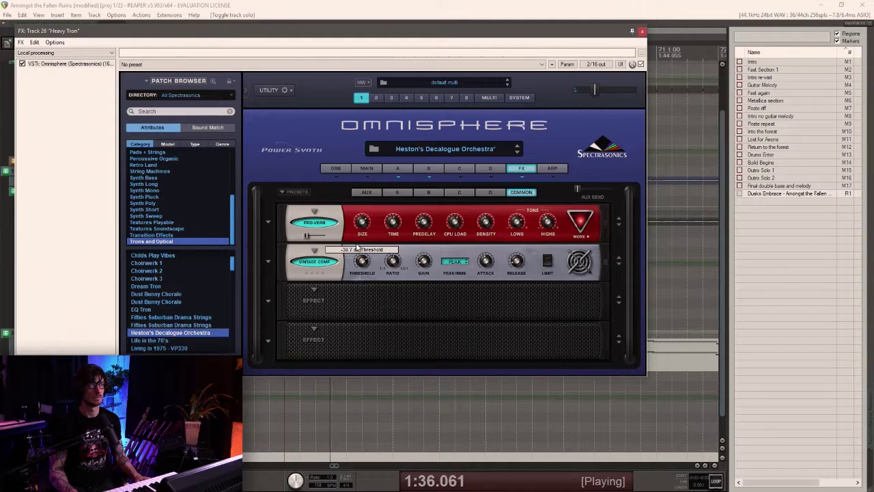
Play Guitar R soloed together with Heavy Tron to compare their levels, check Omnisphere's master level, and stop playback.
left_click(642, 32)
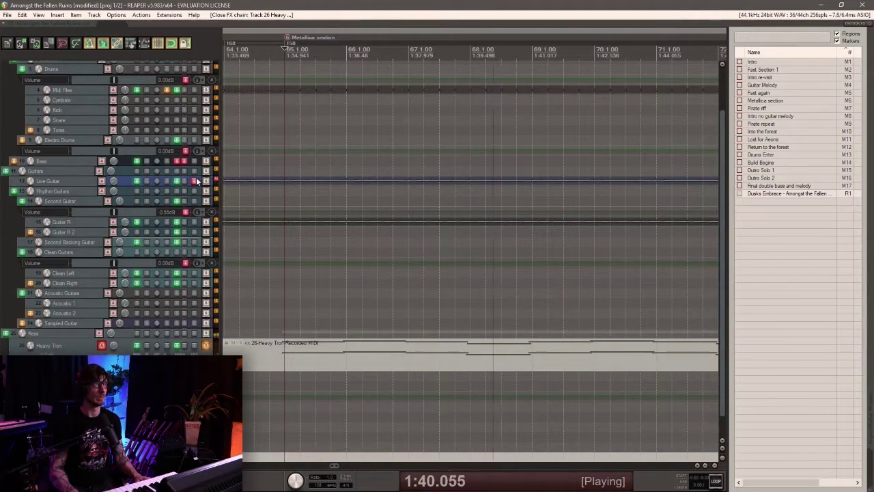
left_click(205, 222)
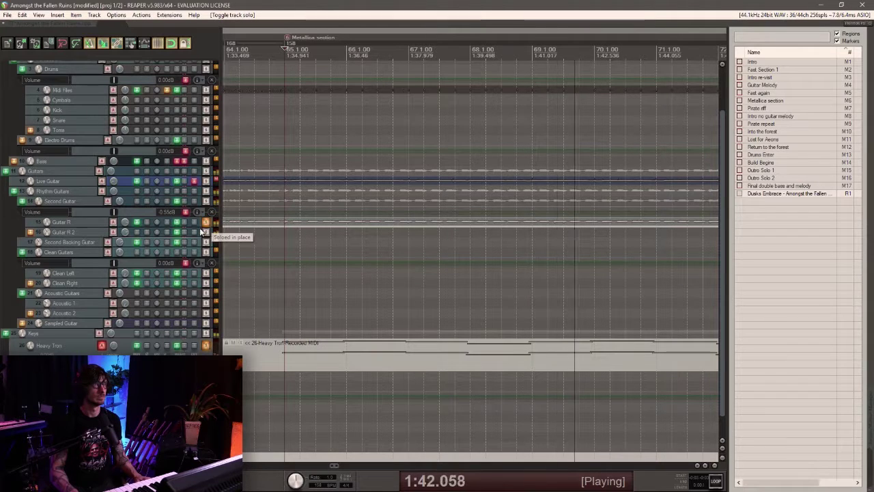
left_click(79, 351)
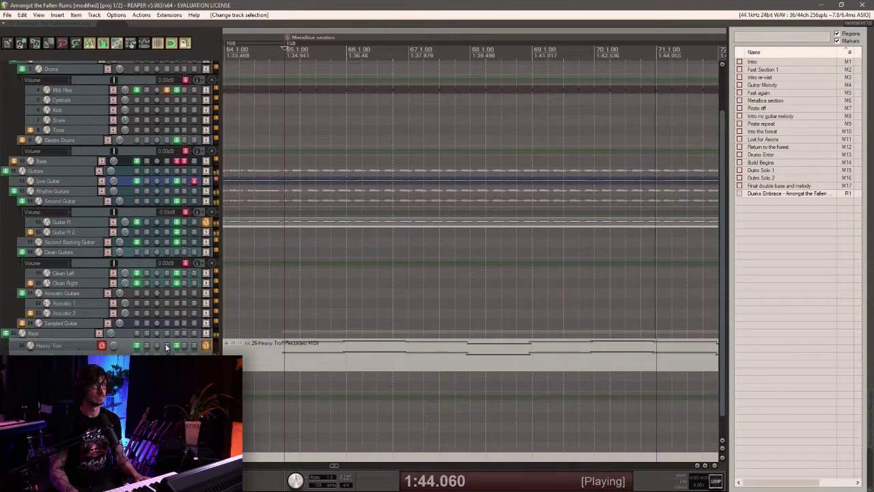
left_click(101, 345)
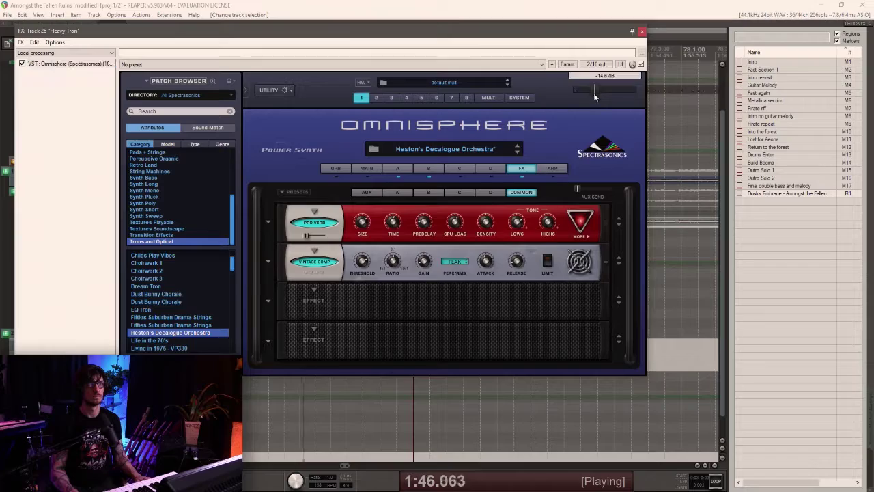
left_click(641, 32)
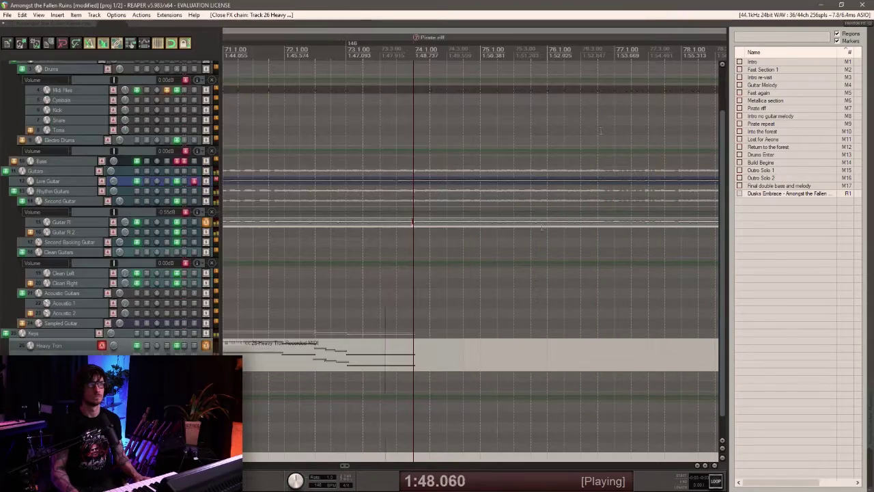
key("space")
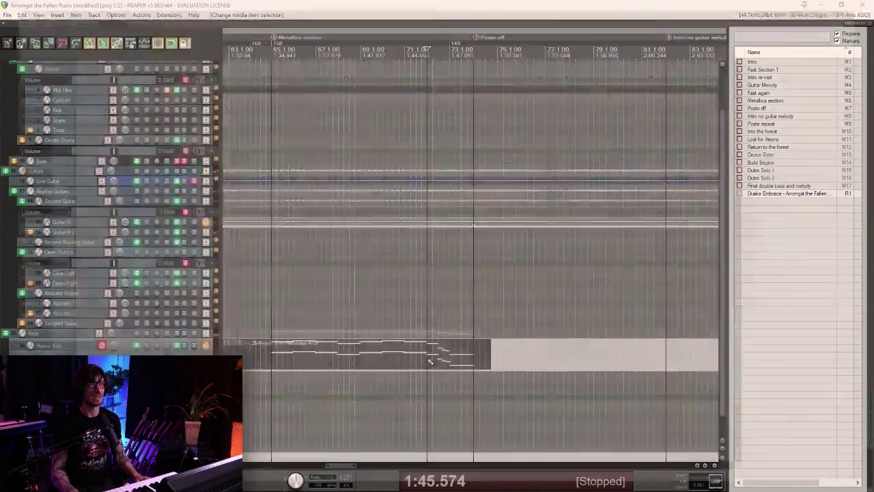
Open the Heavy Tron item in the MIDI editor and select a group of notes near the end of the Metallica section.
double_click(428, 362)
left_click_drag(585, 304, 441, 196)
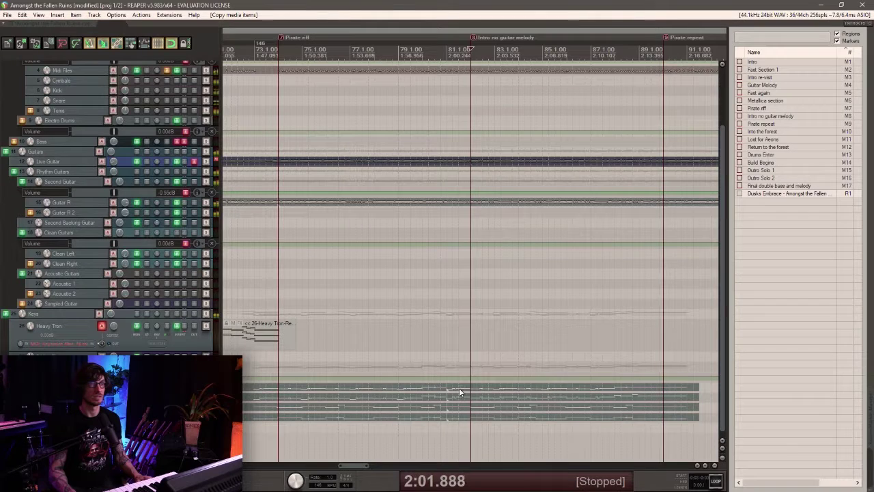
Align the copied string items with the Intro no guitar melody marker, trim their starts to bar 81.4, and play them.
left_click_drag(459, 392, 479, 396)
scroll(478, 396, "down", 2)
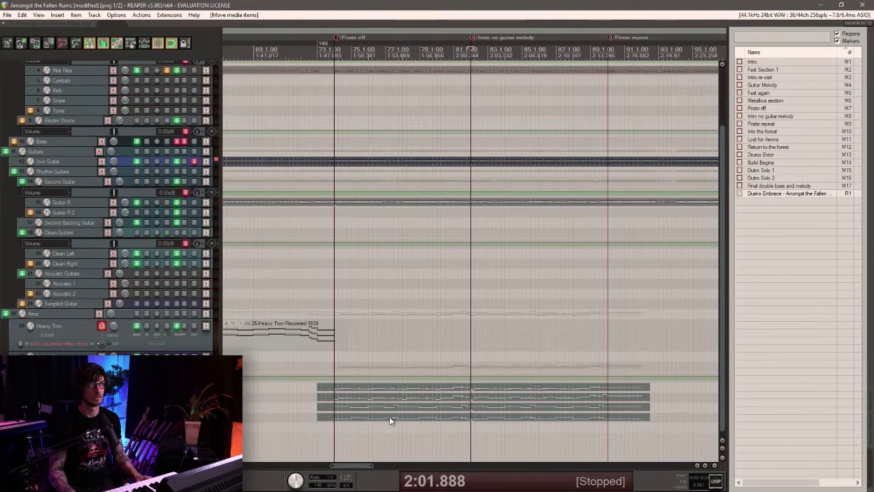
left_click_drag(319, 396, 467, 396)
left_click(465, 396)
key("space")
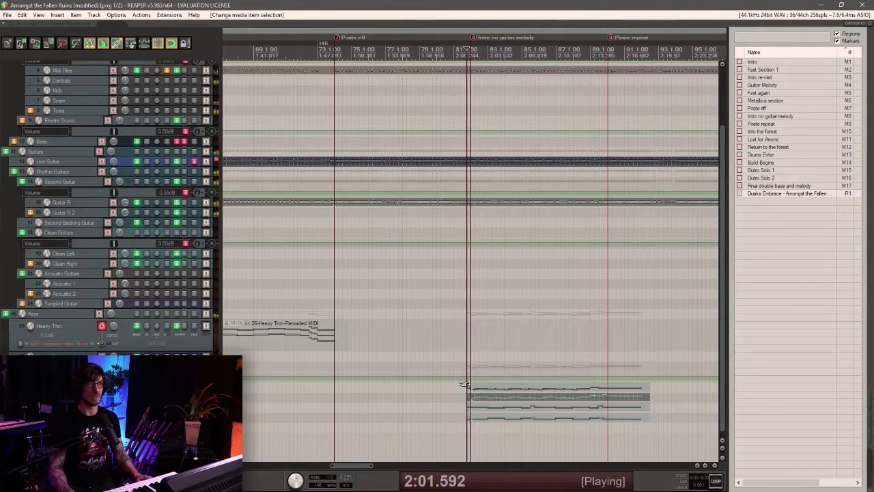
Remove the leftover note before bar 82 from the copied Violins 1 item.
scroll(463, 385, "up", 3)
scroll(470, 403, "up", 4)
scroll(465, 399, "down", 5)
scroll(456, 386, "down", 1)
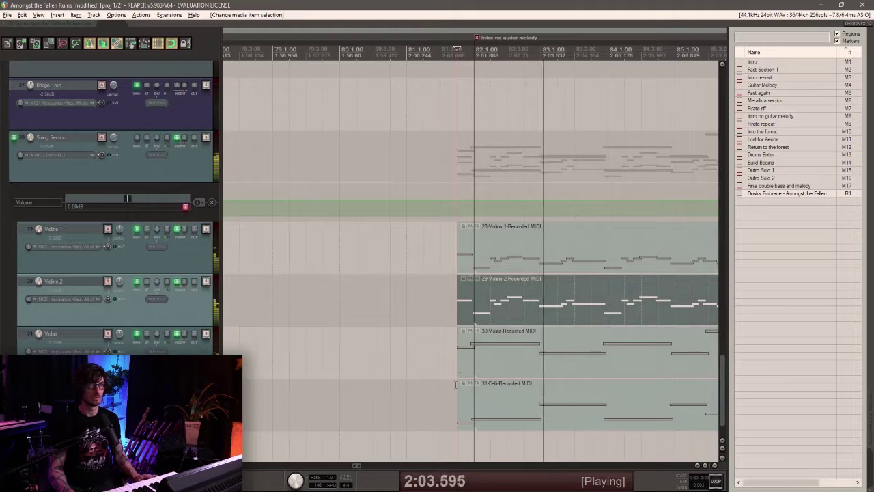
left_click(461, 360)
scroll(456, 361, "down", 2)
scroll(459, 345, "up", 3)
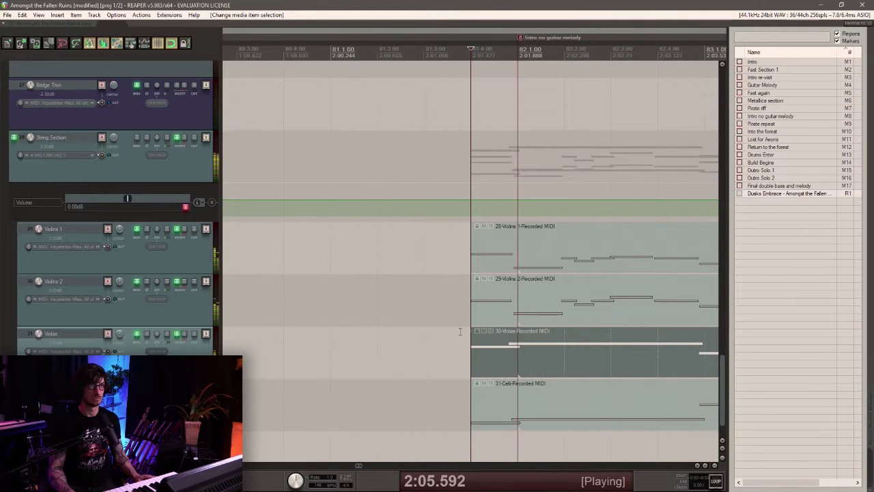
left_click(486, 295)
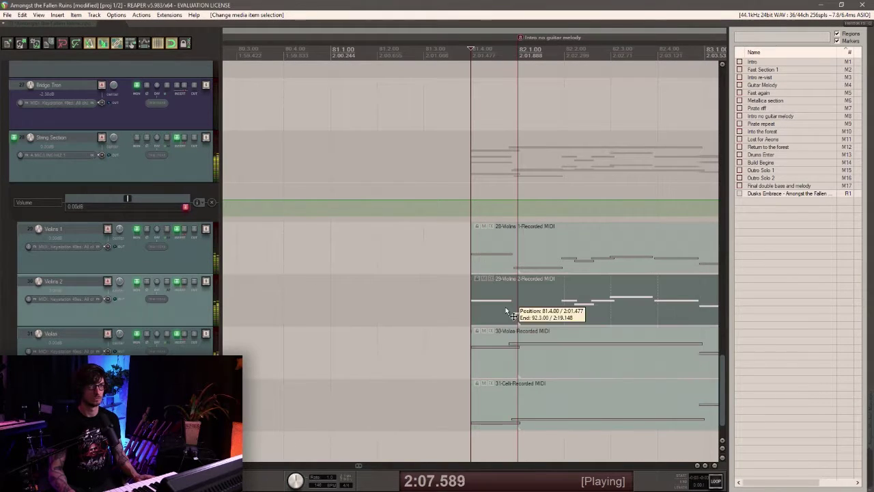
scroll(496, 320, "up", 3)
double_click(415, 252)
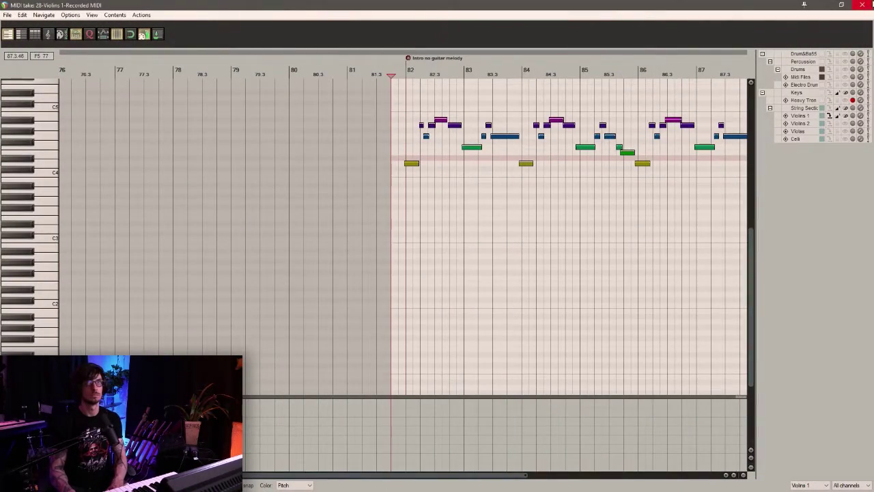
key("Escape")
Remove the leftover note before bar 82 from the copied Violins 2 item.
left_click(422, 305)
double_click(422, 305)
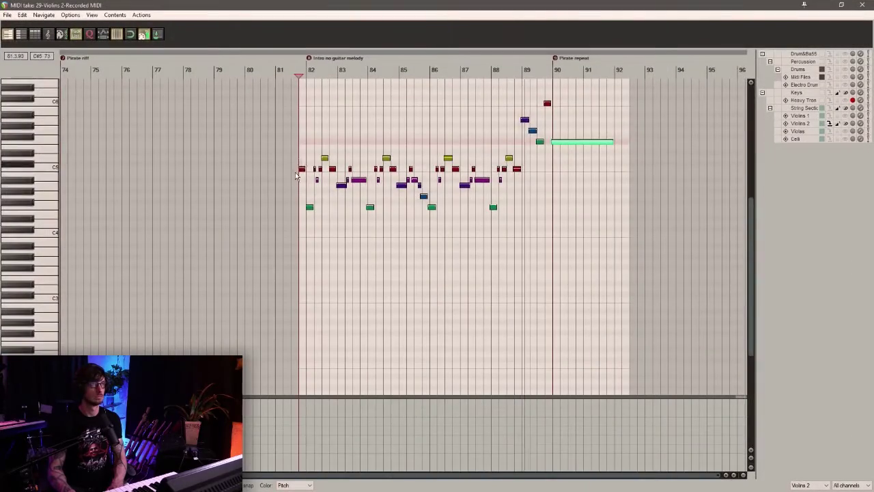
left_click(862, 5)
Stop playback and remove the leftover note before bar 82 from the copied Violas item.
left_click(420, 344)
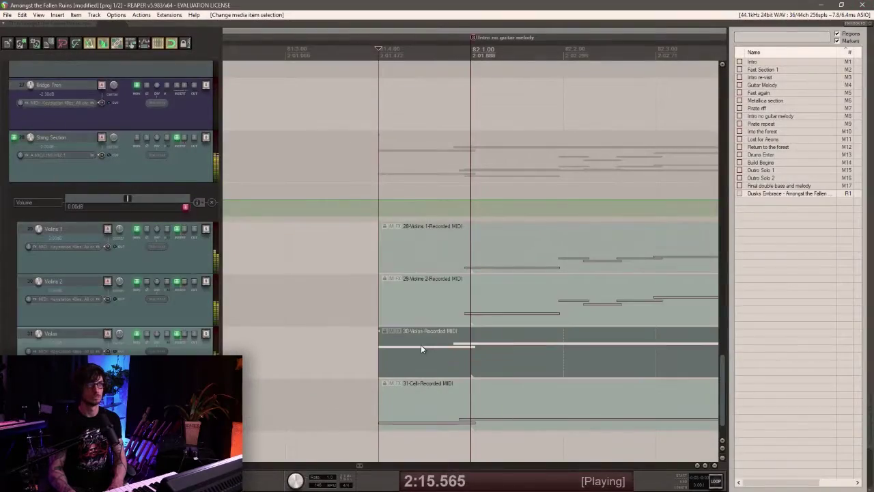
double_click(421, 345)
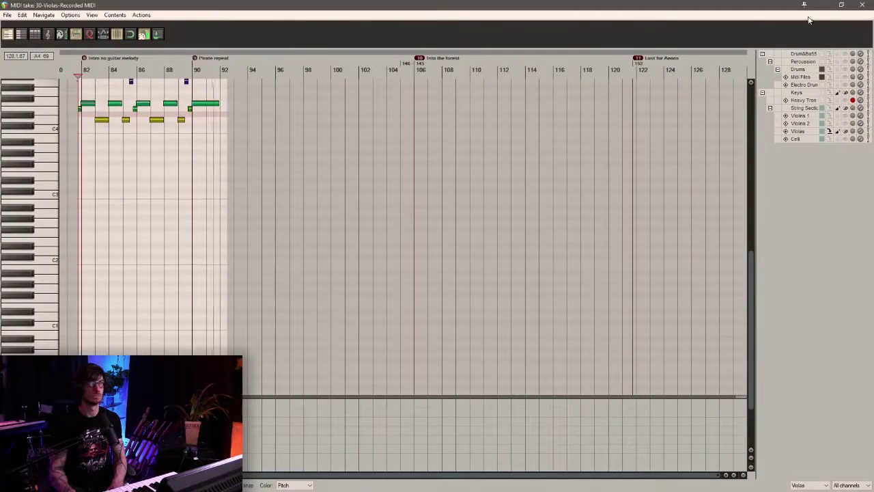
left_click(862, 5)
key("space")
scroll(478, 361, "up", 6)
double_click(401, 355)
scroll(157, 137, "down", 1)
scroll(152, 132, "up", 6)
right_click(380, 101)
left_click(362, 32)
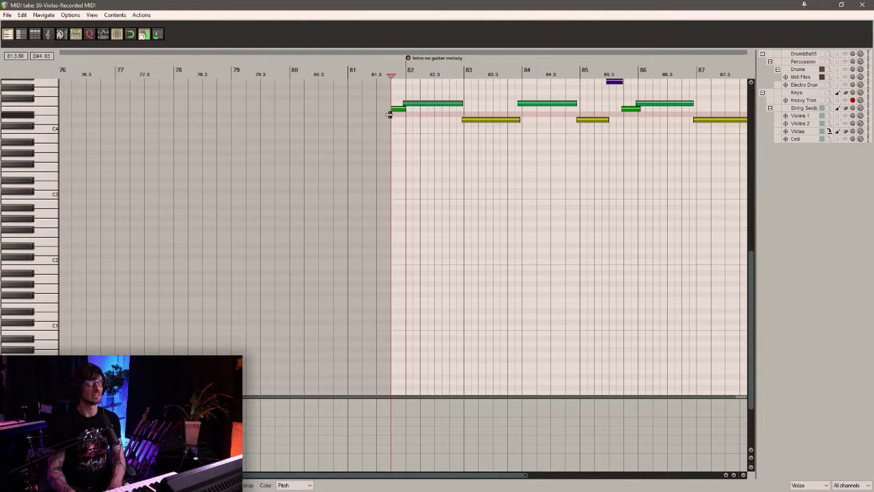
left_click(862, 5)
Delete the leftover note before bar 82 from the copied Celli item and close the MIDI editor.
left_click(439, 410)
double_click(439, 409)
scroll(212, 146, "up", 5)
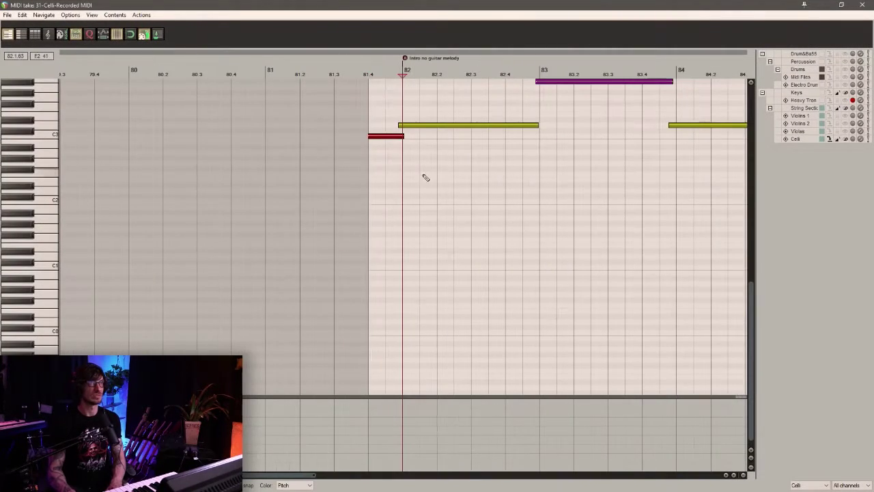
key("Delete")
left_click(862, 5)
Delete the long sustained note at the Pirate repeat marker, bar 90, from the Violins 1 item.
scroll(508, 318, "down", 4)
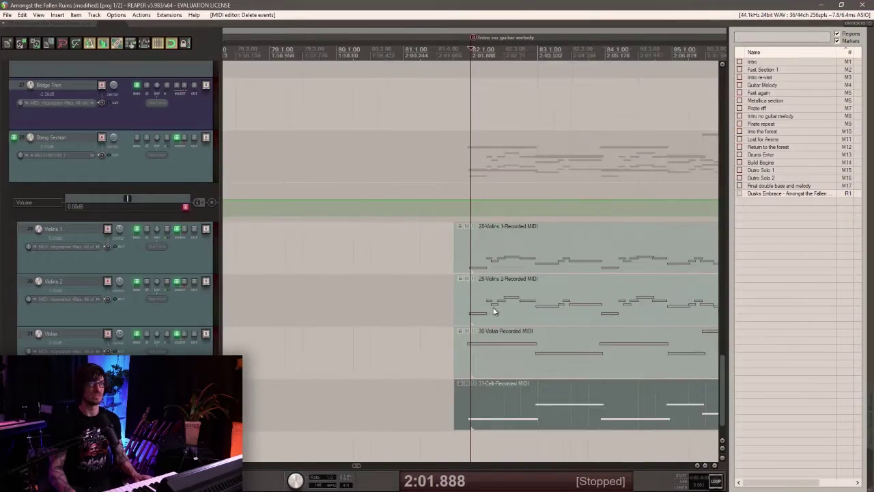
left_click(517, 305)
scroll(517, 305, "up", 5)
double_click(468, 254)
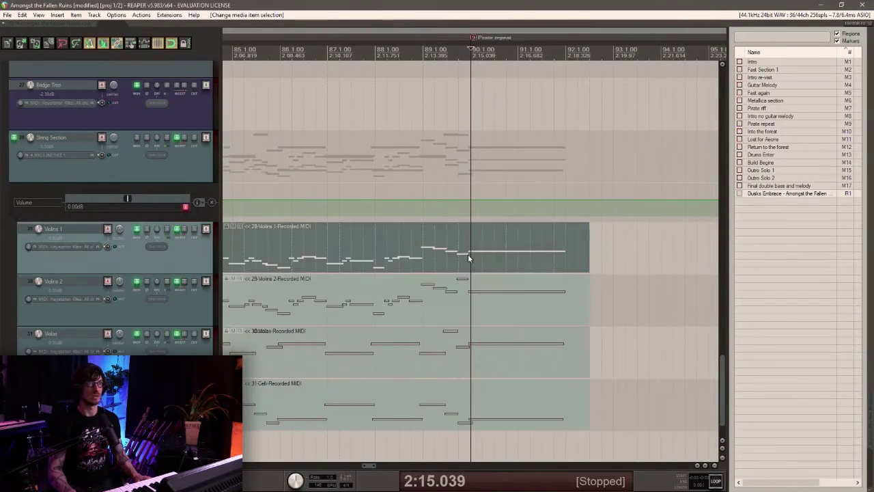
scroll(629, 164, "down", 5)
scroll(628, 165, "up", 6)
left_click(509, 98)
key("Delete")
left_click(862, 5)
Delete the long sustained note at bar 90 from the Violins 2 item and close the MIDI editor.
left_click(473, 313)
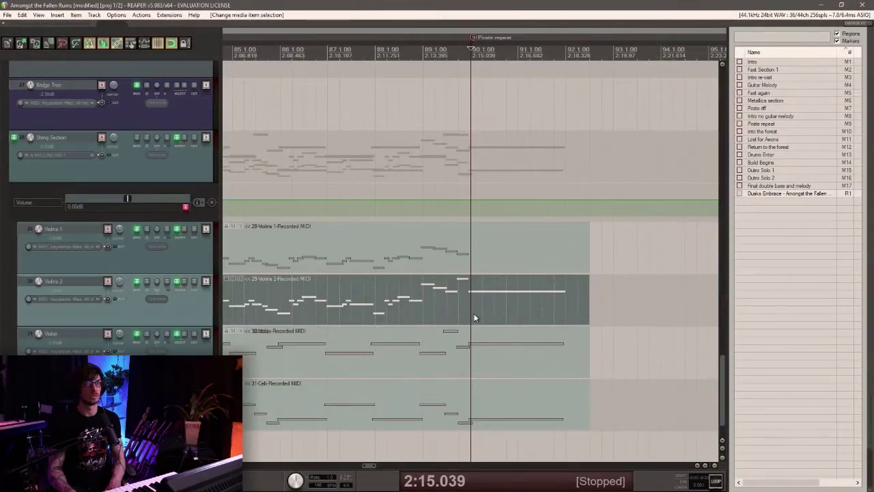
double_click(473, 313)
key("Delete")
left_click(861, 5)
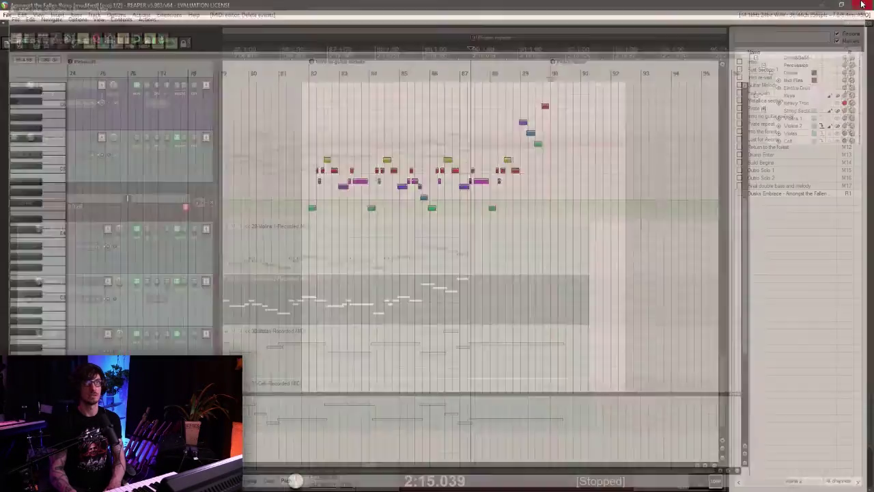
Select the Heavy Tron item in the Metallica section and unmute the Live Guitar track.
scroll(455, 372, "up", 5)
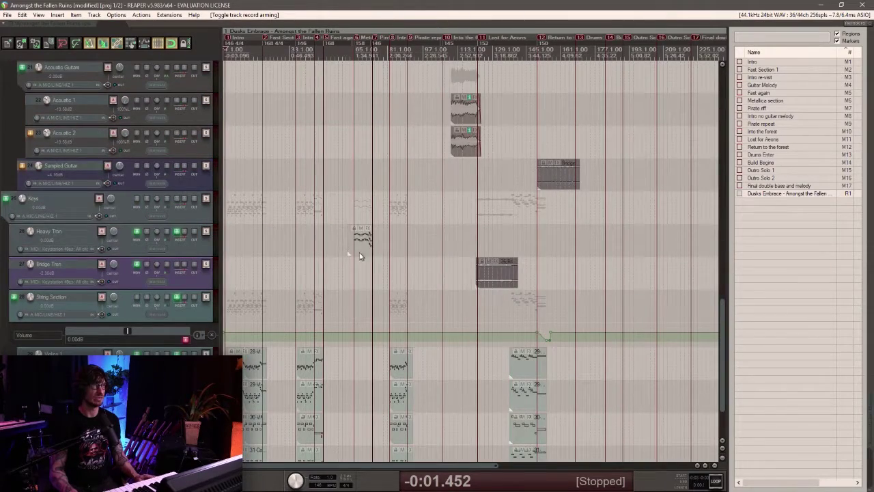
left_click(368, 254)
scroll(367, 254, "up", 8)
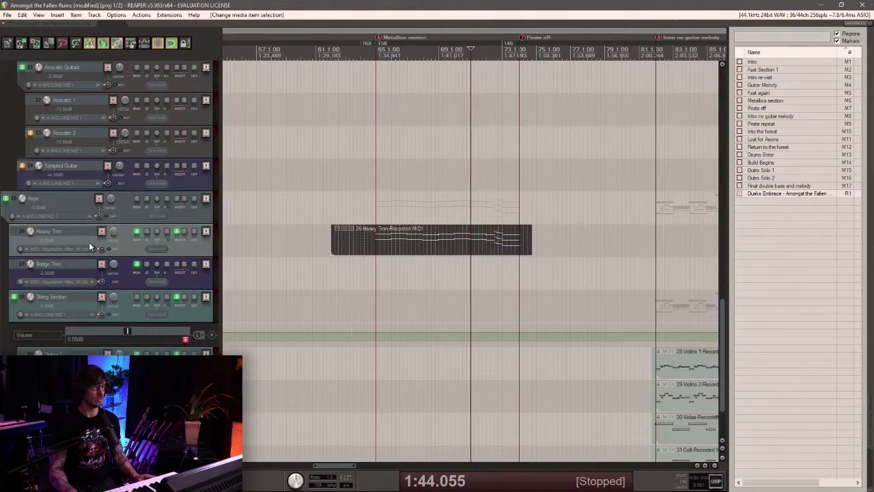
left_click(111, 248)
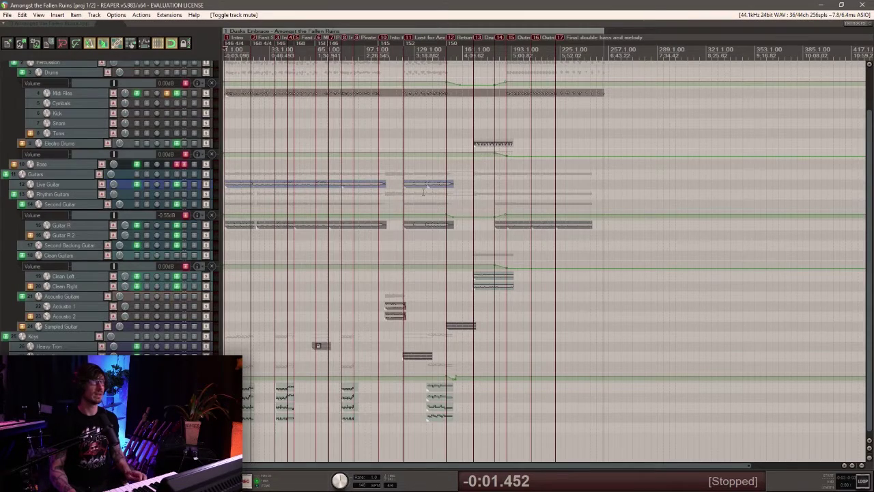
Set the Bridge Tron track volume to about -6.4 dB during playback and save the project.
scroll(423, 193, "up", 3)
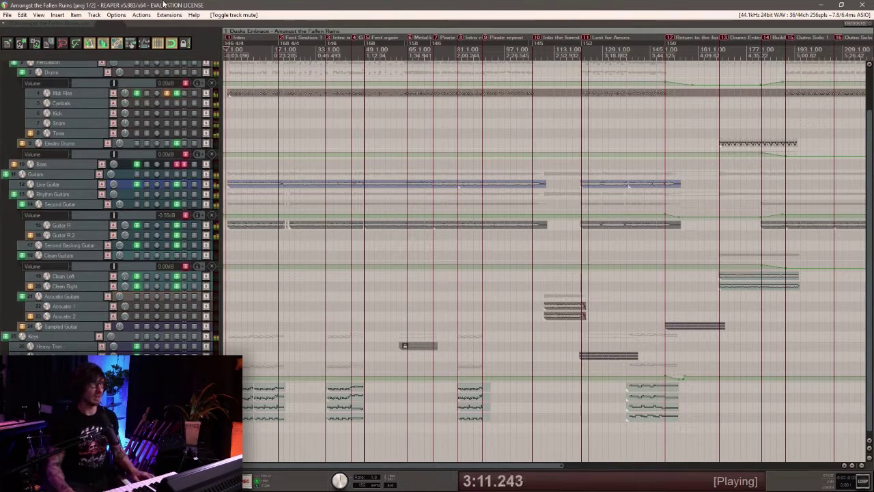
left_click(13, 296)
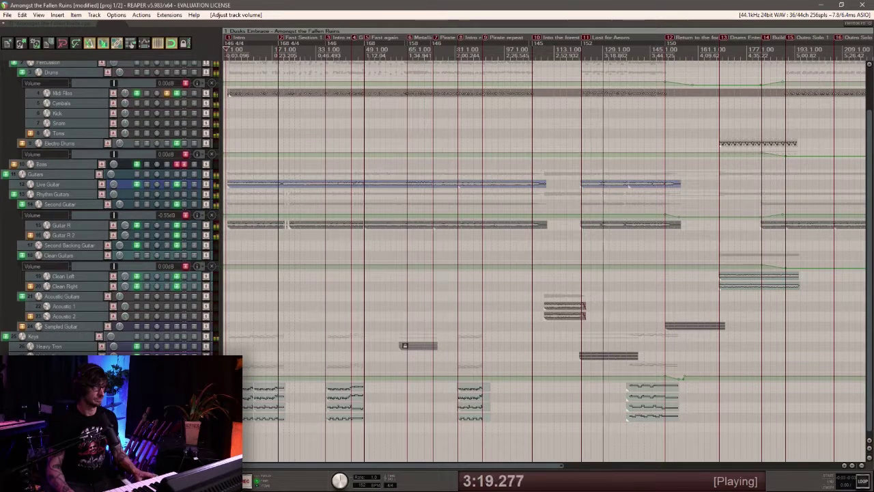
scroll(303, 362, "up", 4)
scroll(73, 352, "down", 4)
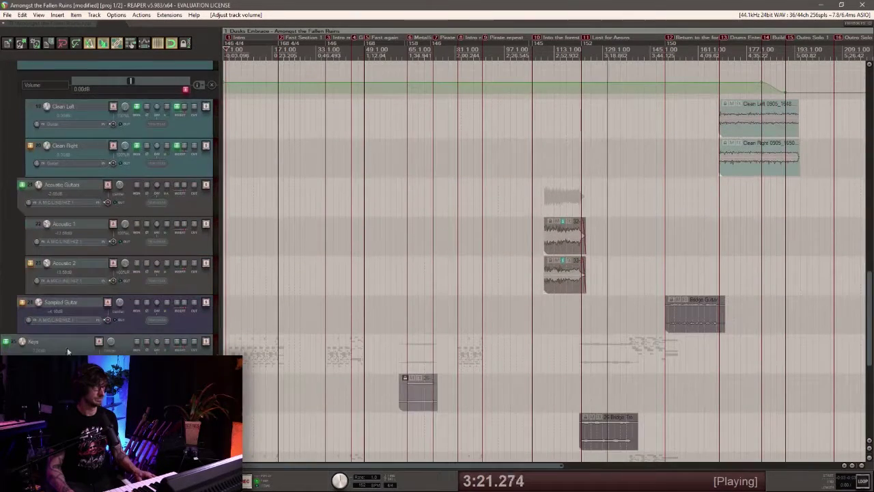
scroll(62, 329, "down", 3)
left_click(56, 277)
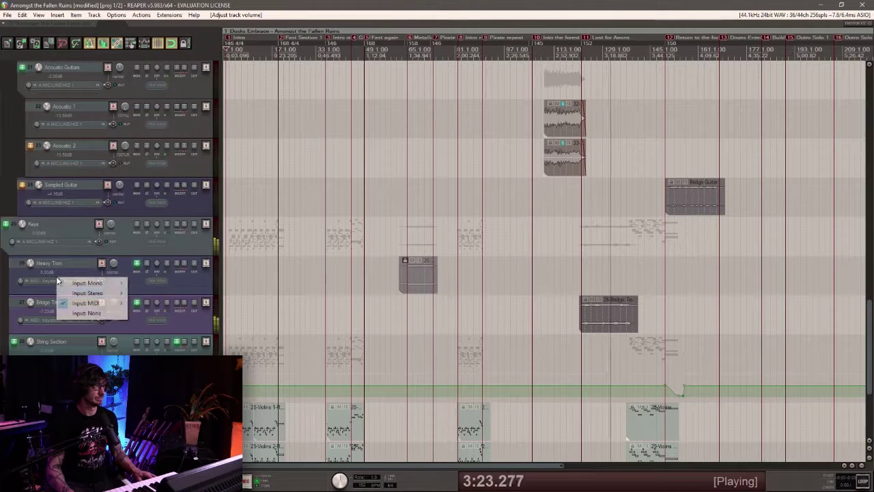
left_click(47, 303)
left_click_drag(31, 302, 30, 298)
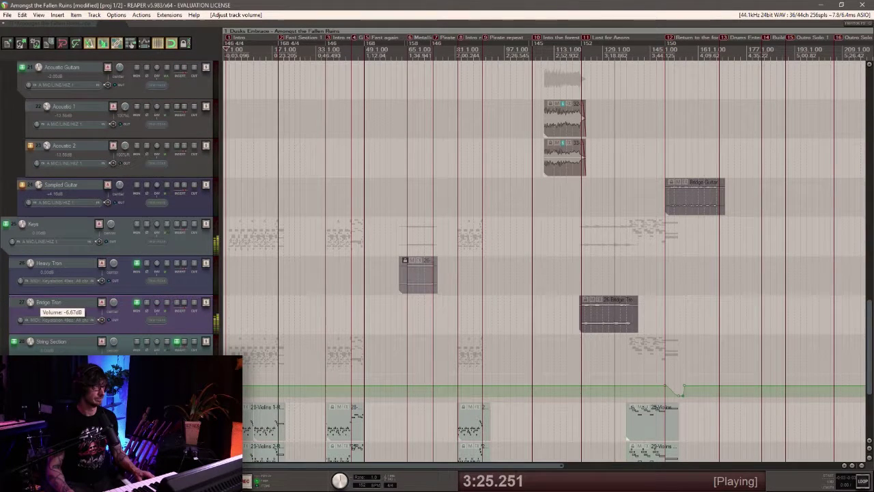
key("ctrl+s")
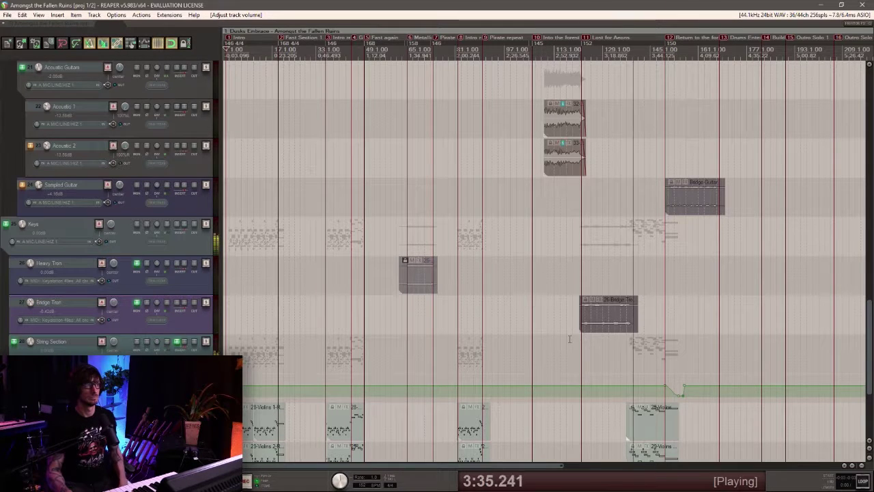
Hide the String Section's volume envelope, lower the track's volume slightly, and save the project.
left_click(41, 342)
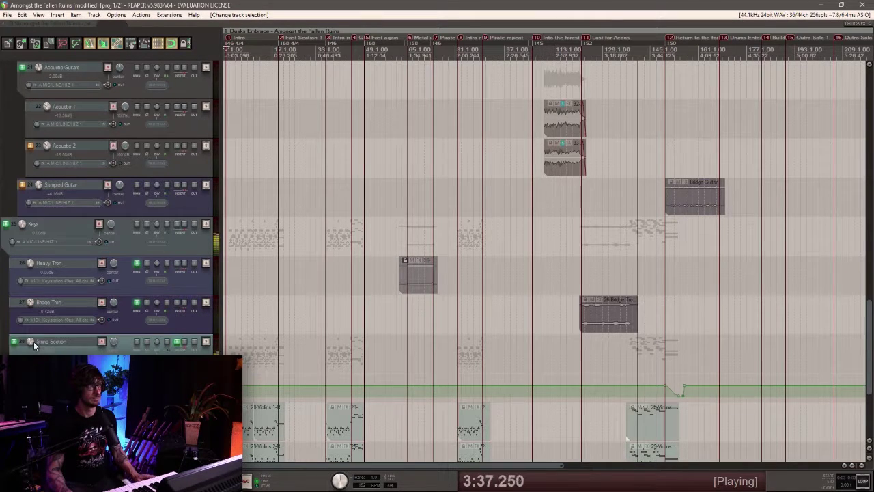
key("v")
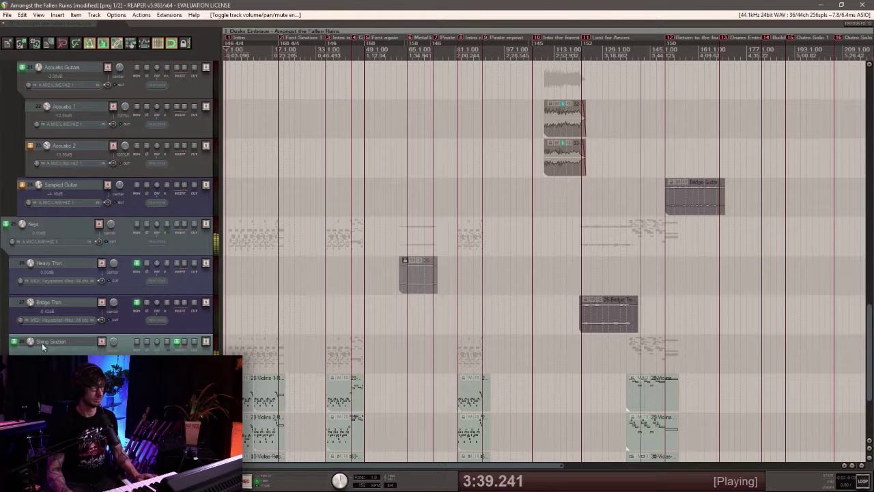
left_click_drag(33, 341, 33, 345)
key("ctrl+s")
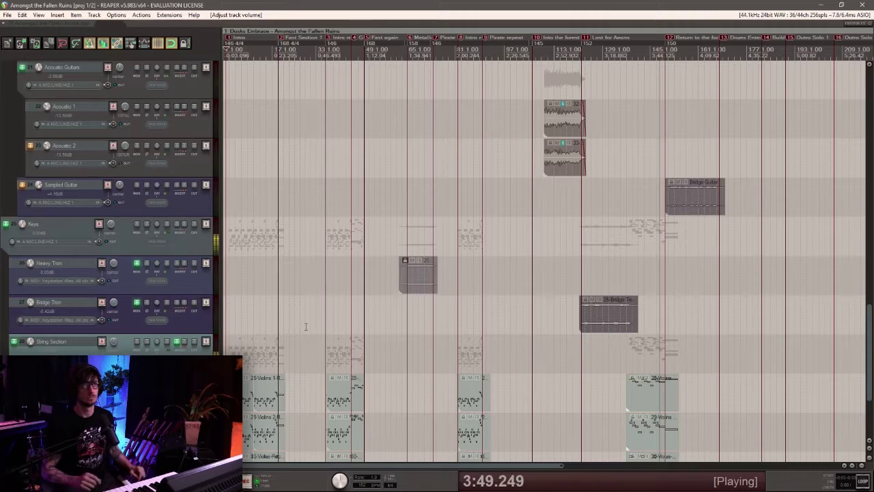
scroll(594, 287, "down", 2)
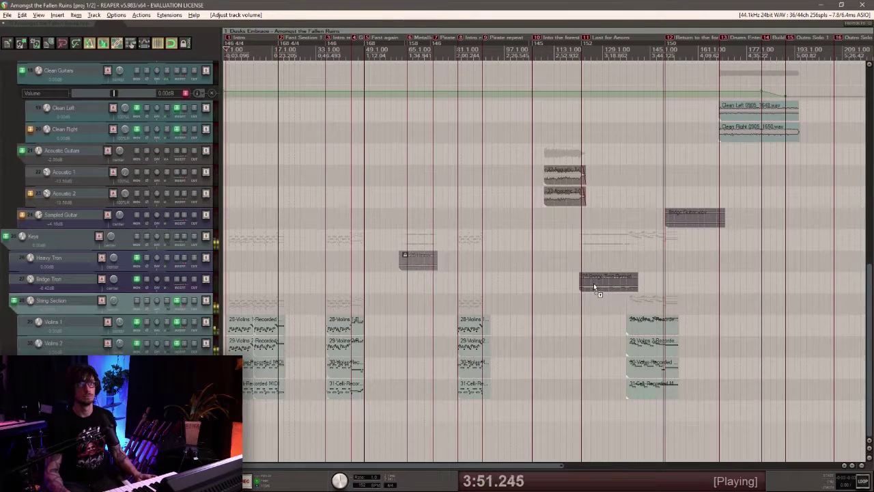
Open the lock settings, review which project elements are locked, and close them again.
scroll(594, 287, "right", 3)
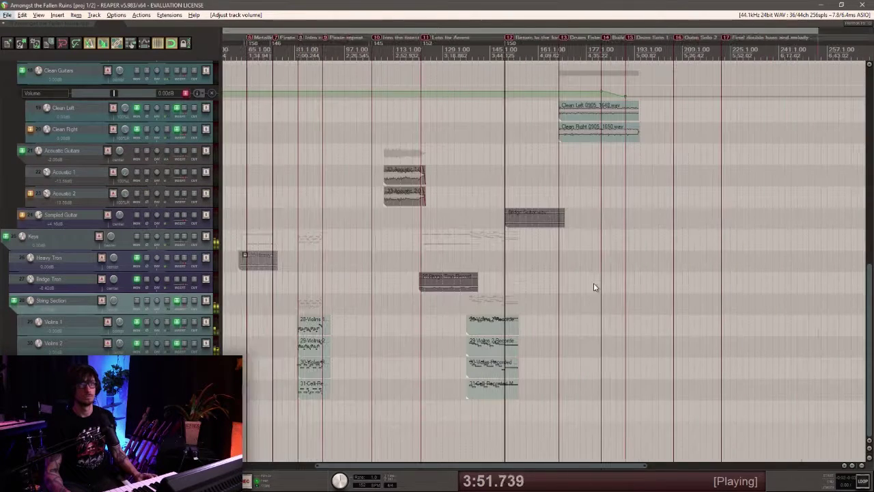
right_click(184, 45)
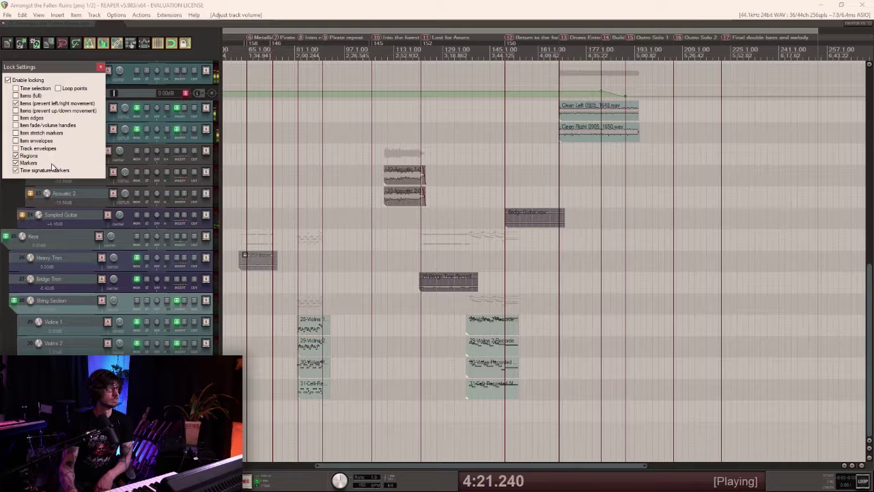
left_click(101, 66)
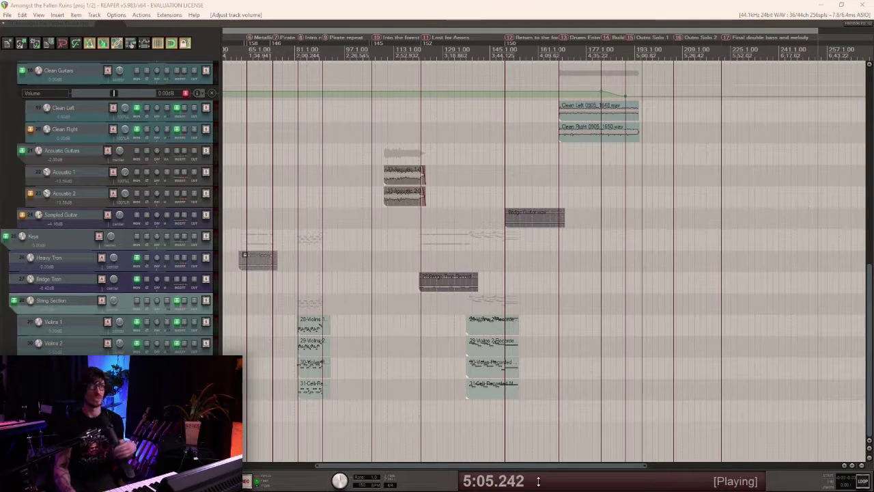
Hide the volume envelope of the Electro Drums track and save the project.
left_click(494, 4)
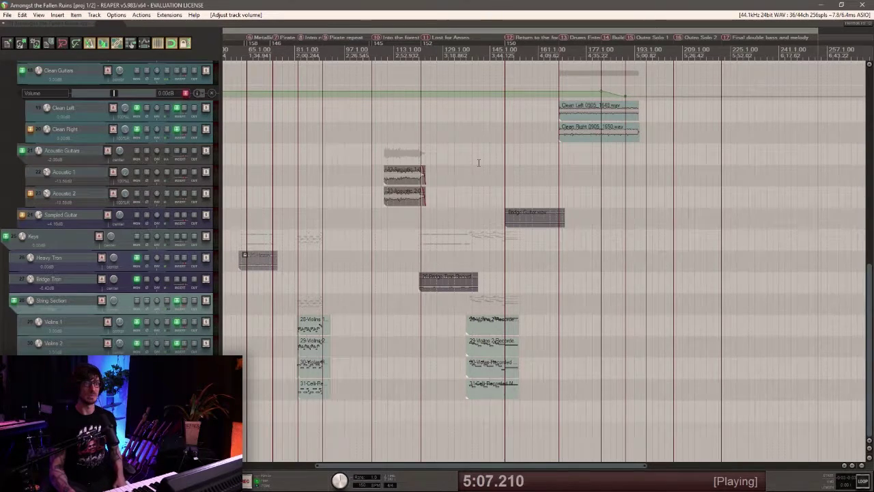
scroll(478, 164, "down", 2)
scroll(517, 198, "up", 6)
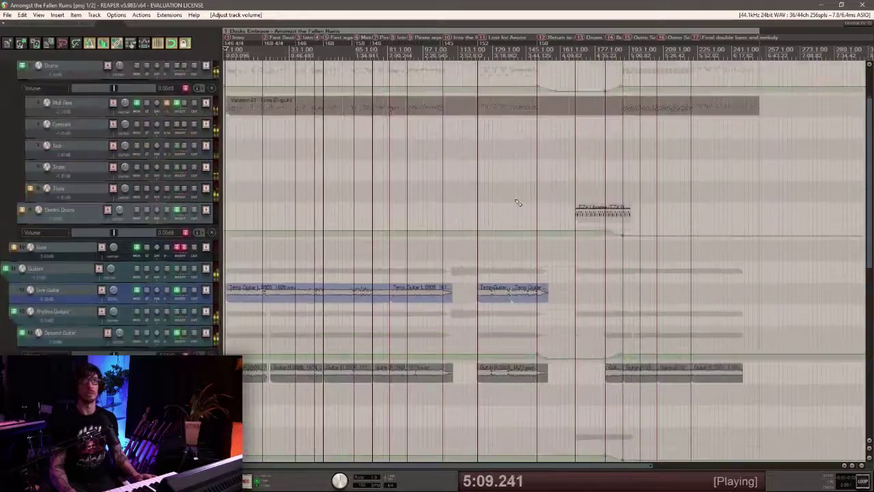
scroll(518, 202, "down", 2)
scroll(516, 198, "down", 2)
scroll(512, 198, "down", 2)
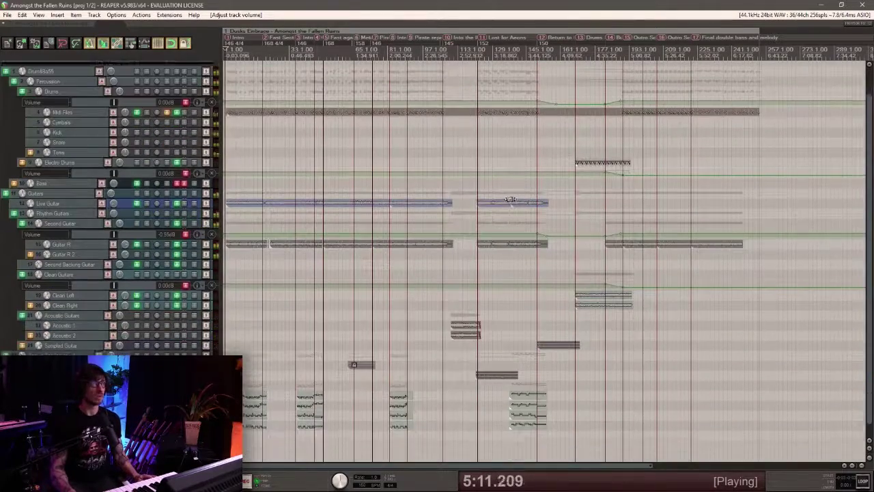
left_click(59, 154)
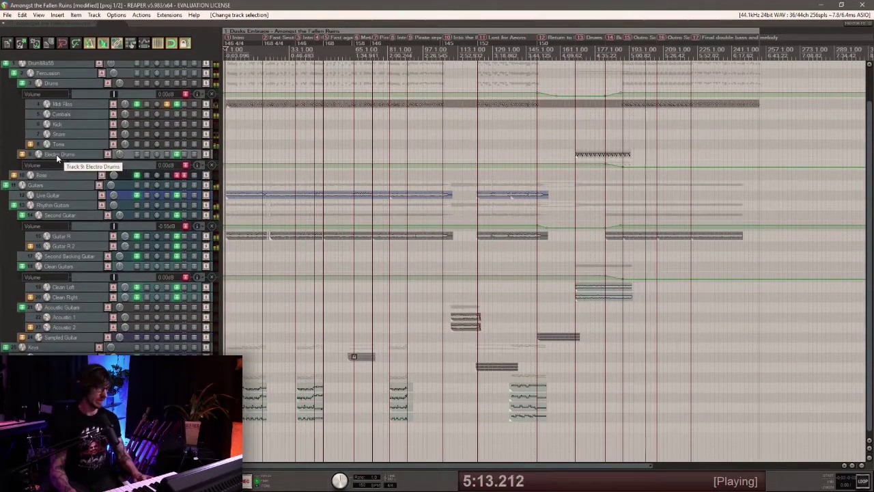
key("v")
key("ctrl+s")
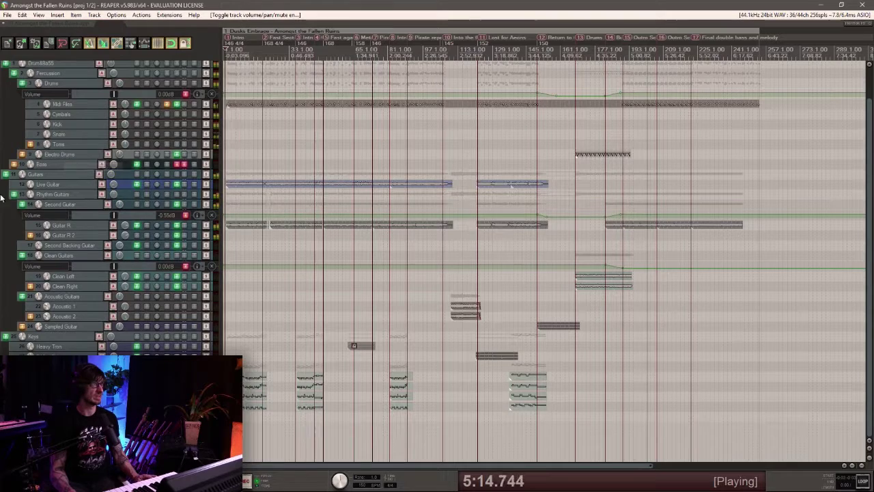
Hide the volume envelopes of the Clean Guitars, Second Guitar and Drums folder tracks, and save the project.
left_click(86, 252)
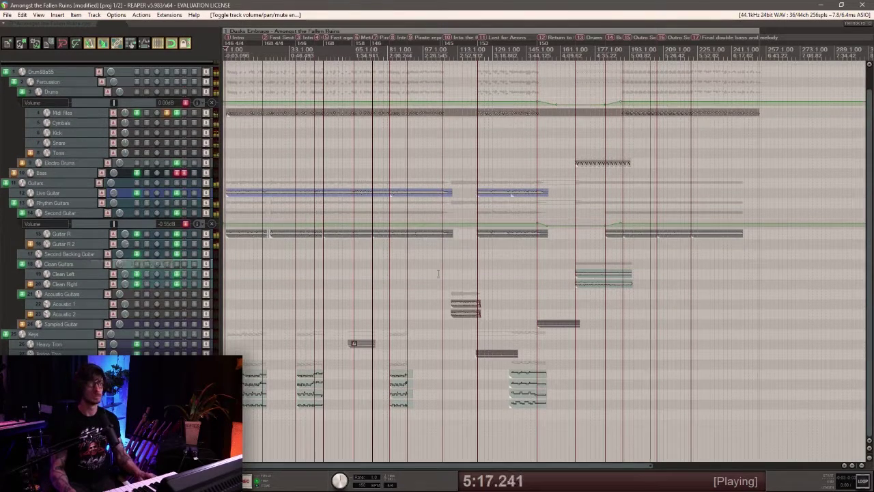
left_click(79, 211)
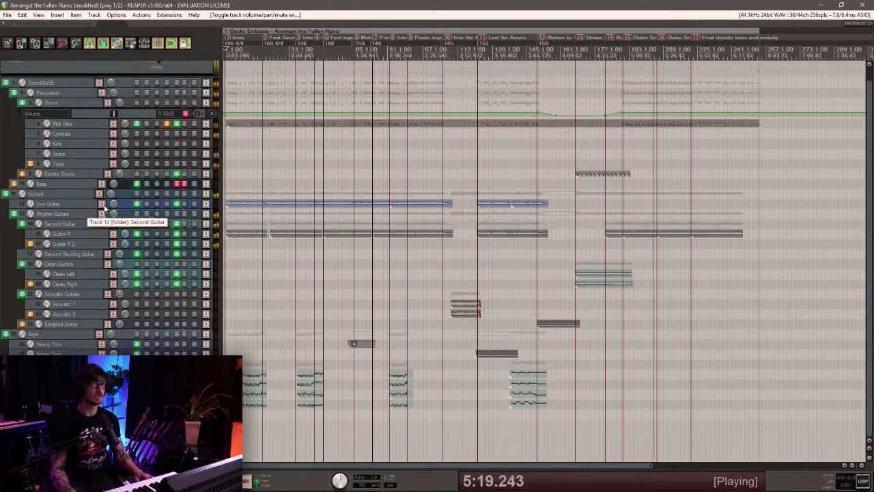
left_click(61, 103)
key("v")
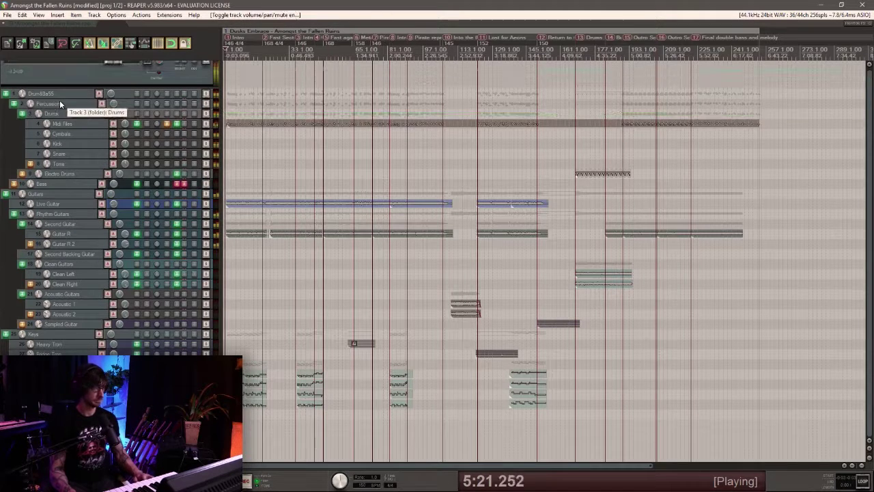
key("ctrl+s")
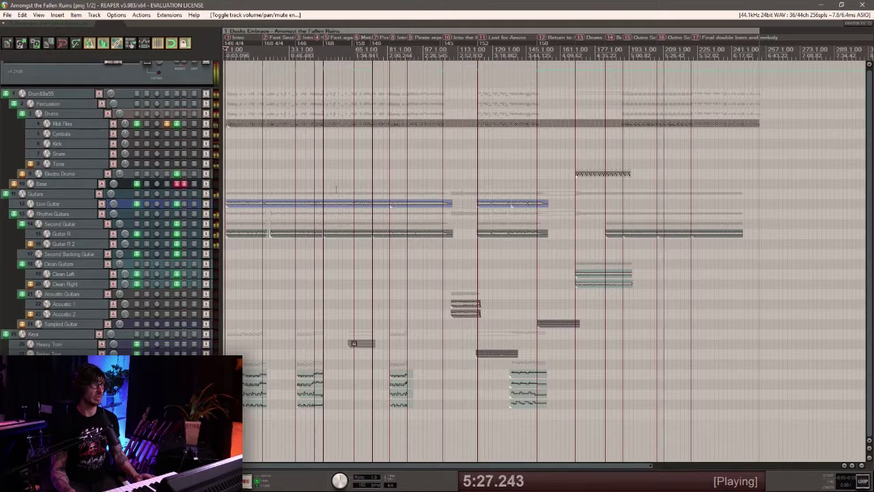
Stop the song's playback.
scroll(342, 196, "up", 2)
scroll(342, 195, "down", 2)
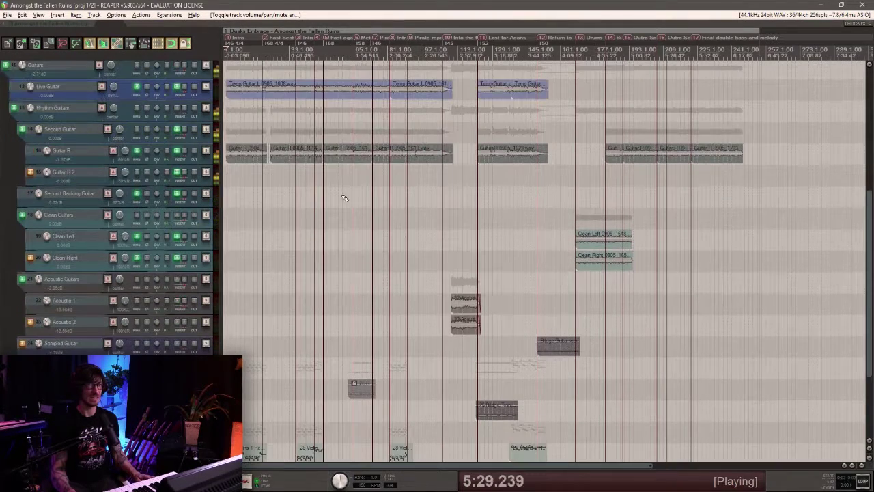
key("space")
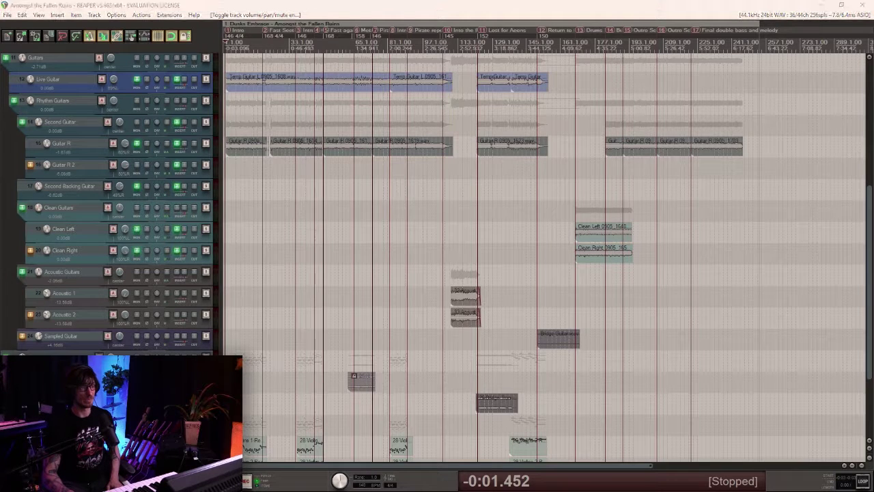